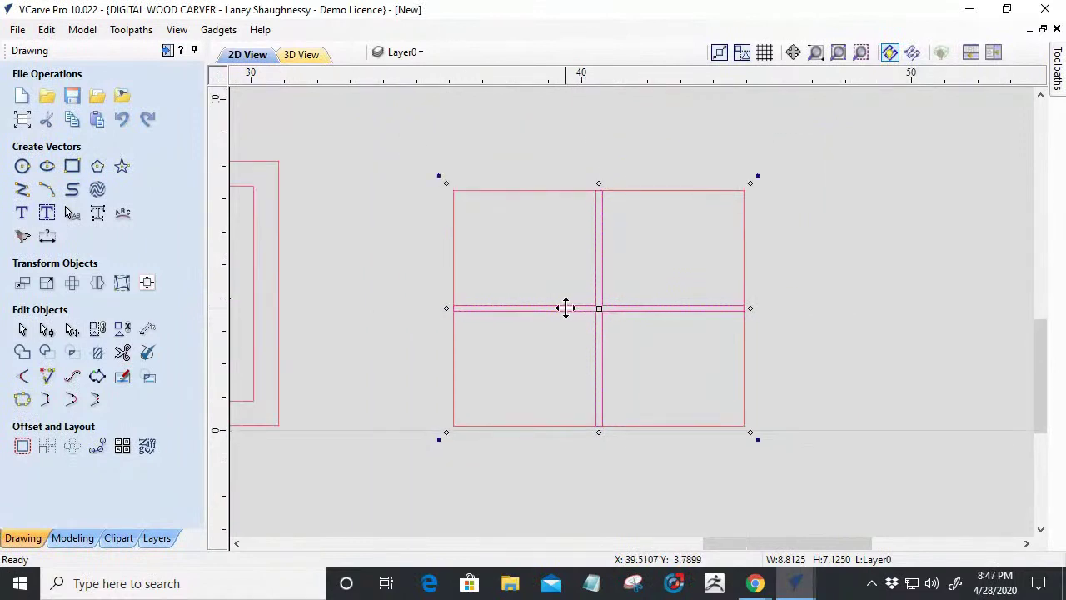
Step: Move the cross-shaped divider vector out of the four-compartment panel into the empty space to its right
scroll(552, 306, down, 1)
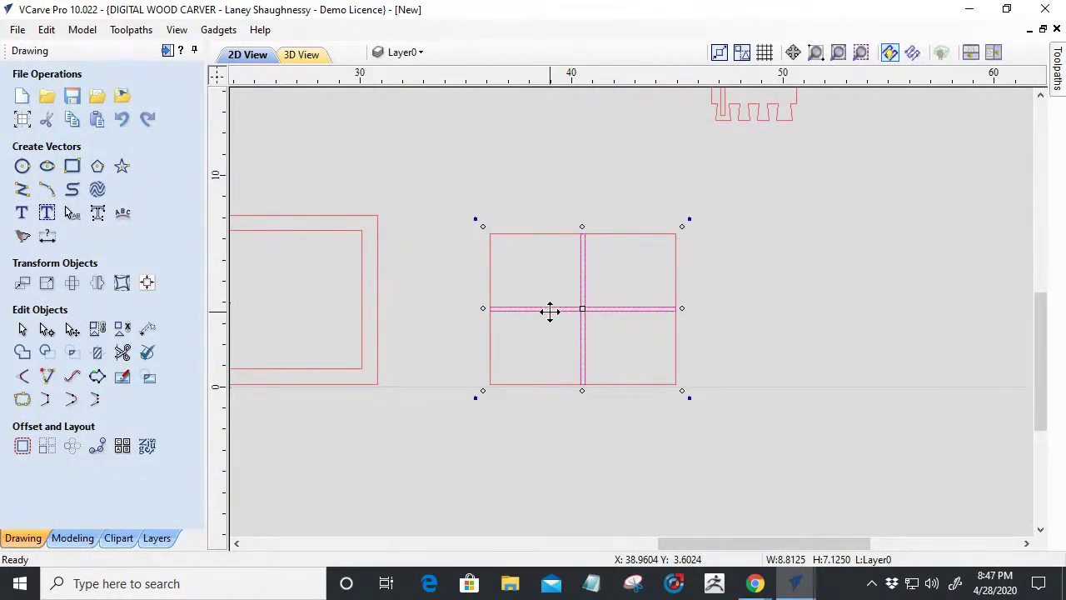
drag(550, 312, 884, 280)
scroll(910, 260, up, 2)
scroll(909, 261, down, 4)
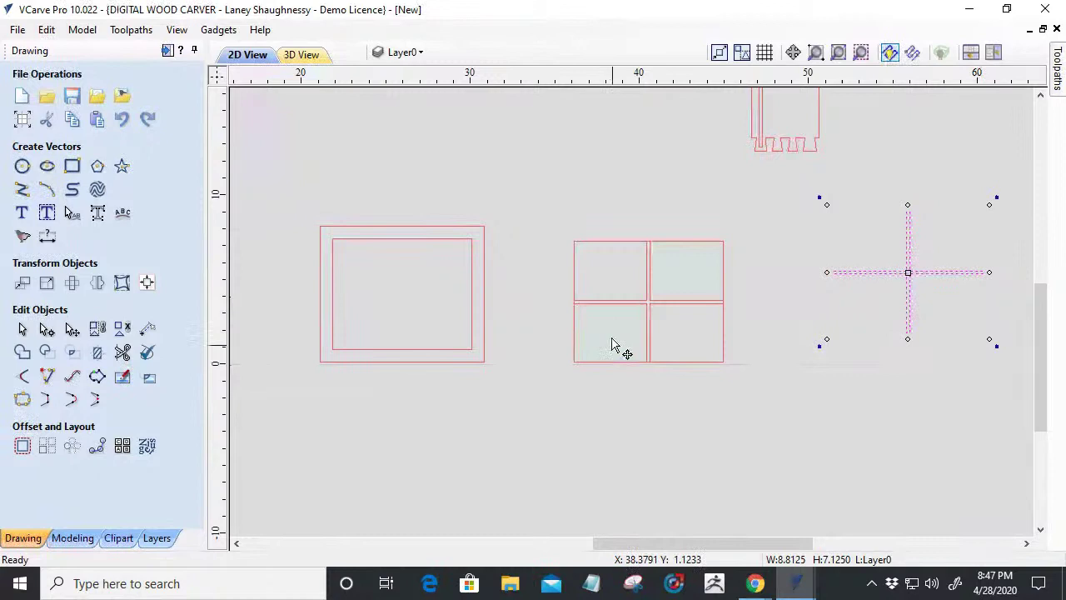
Step: Move the panel's two upper compartment rectangles up and out of the panel outline
click(620, 309)
click(612, 297)
drag(612, 297, 613, 189)
key(Escape)
click(654, 275)
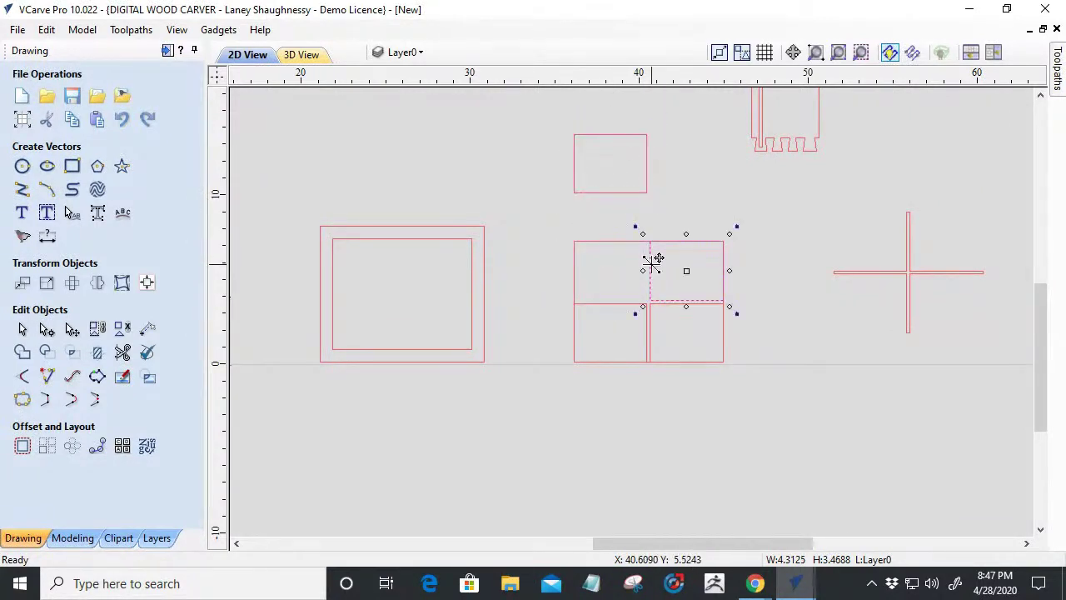
drag(683, 264, 698, 181)
key(Escape)
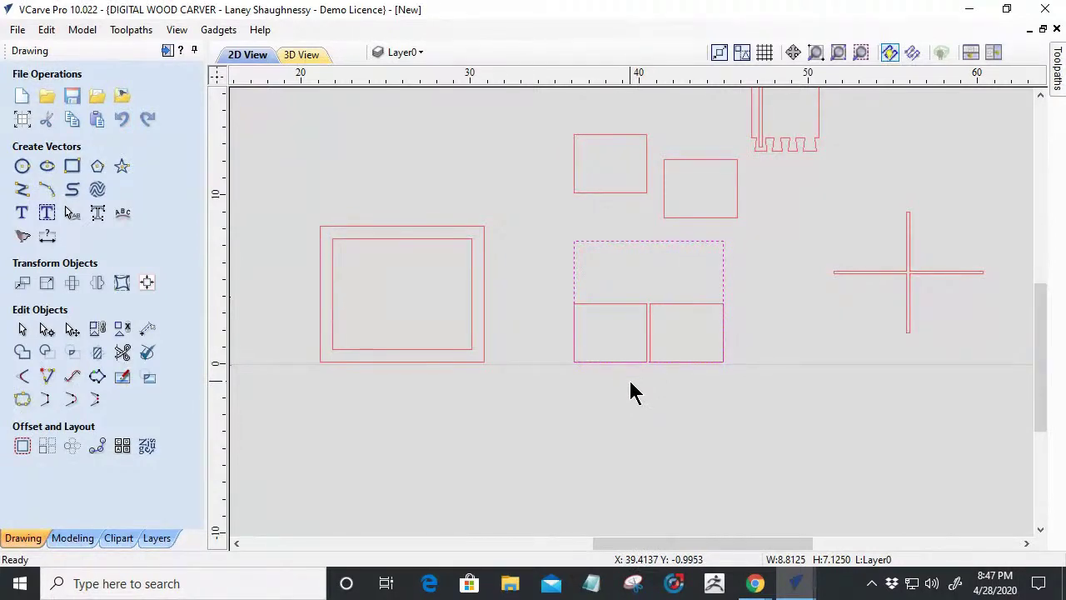
Step: Undo the moves of the two compartment rectangles and the cross-shaped divider, and clear the selection
key(ctrl+z)
key(ctrl+z)
key(ctrl+z)
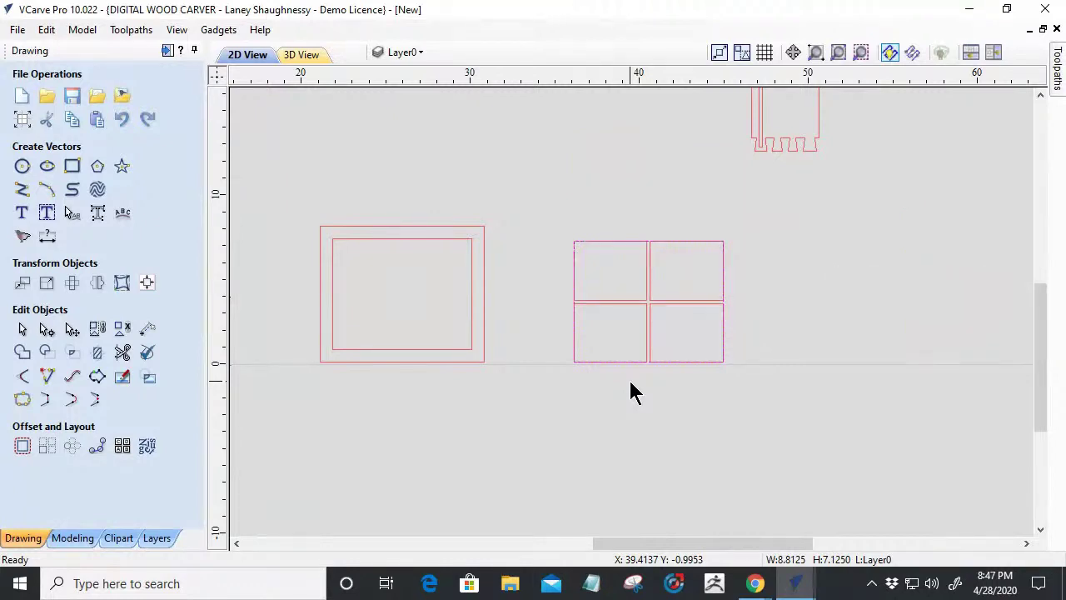
click(564, 414)
Step: Examine the panel's cross-shaped divider vector and the upper compartment rectangles by selecting them individually
click(641, 302)
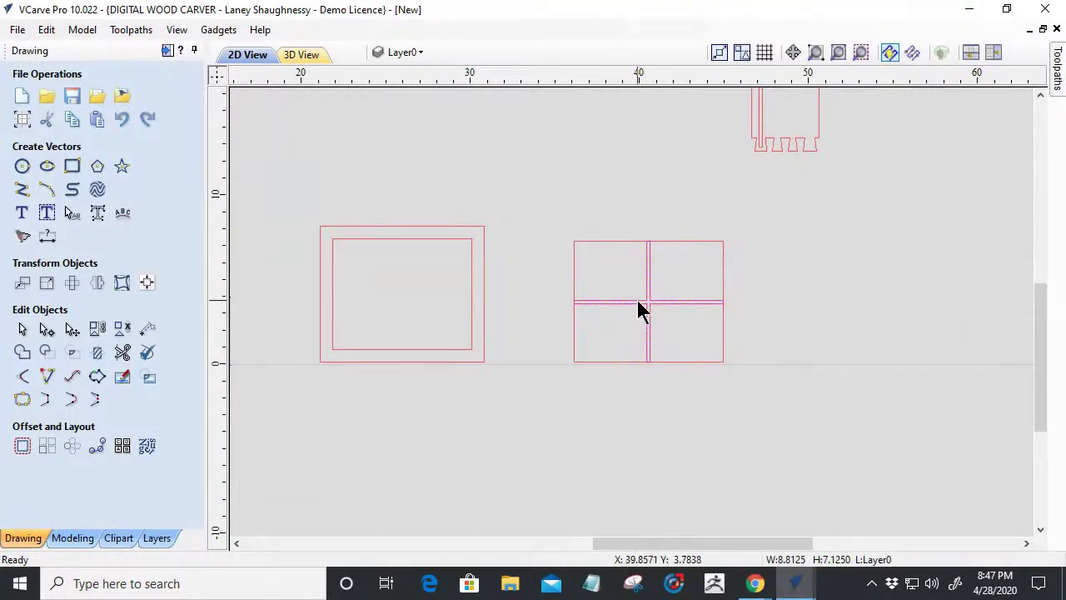
click(606, 242)
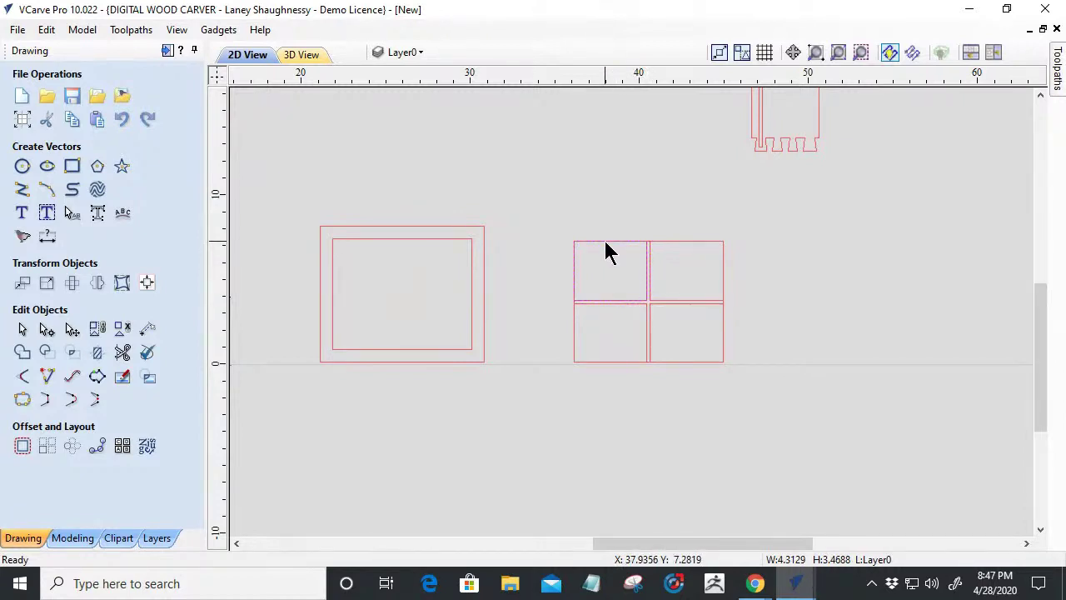
click(688, 243)
scroll(689, 244, up, 3)
scroll(688, 250, up, 1)
scroll(688, 248, down, 2)
click(688, 250)
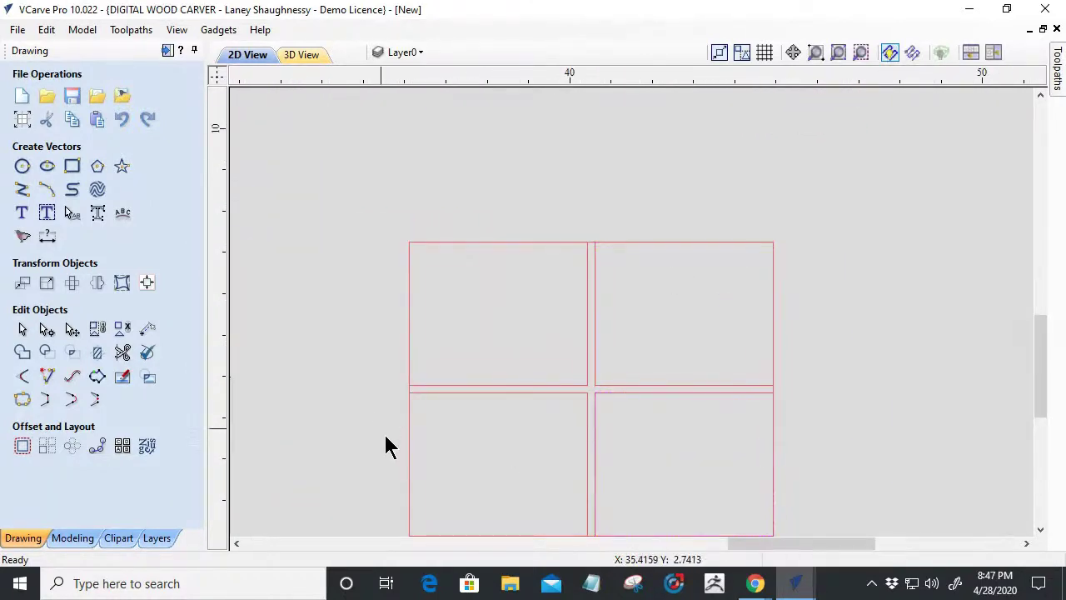
Step: Compare the overall dimensions of the panel's cross-shaped divider vector with those of its outer rectangle
click(461, 392)
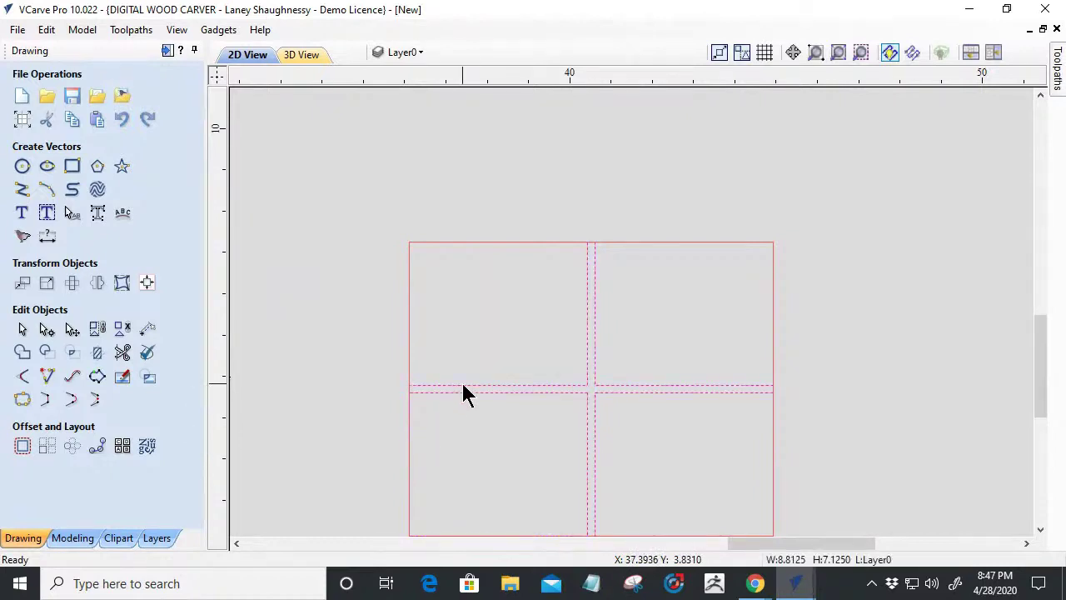
click(409, 325)
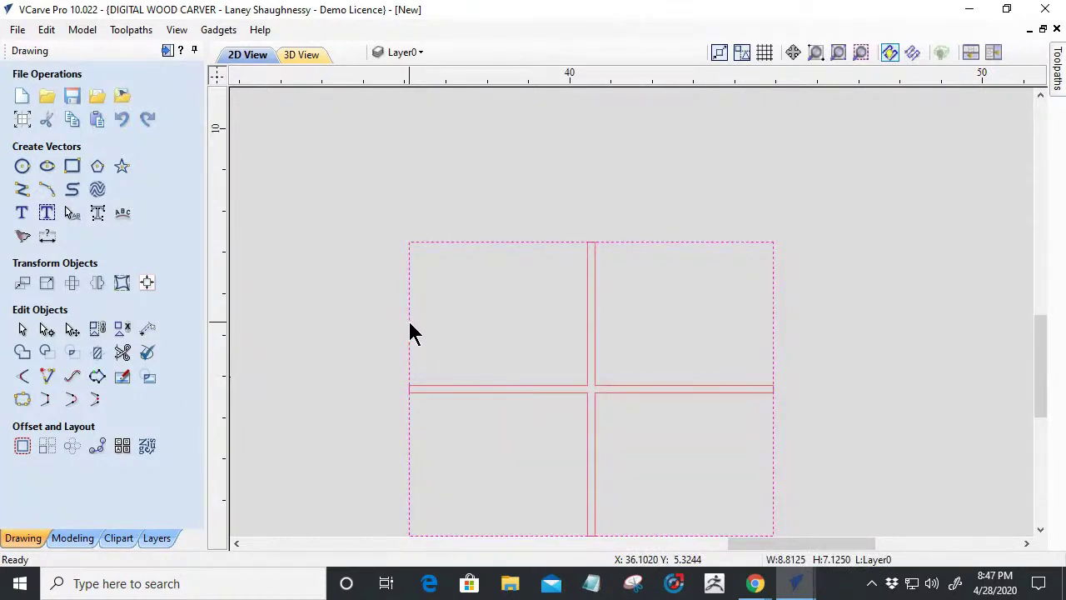
scroll(541, 387, down, 1)
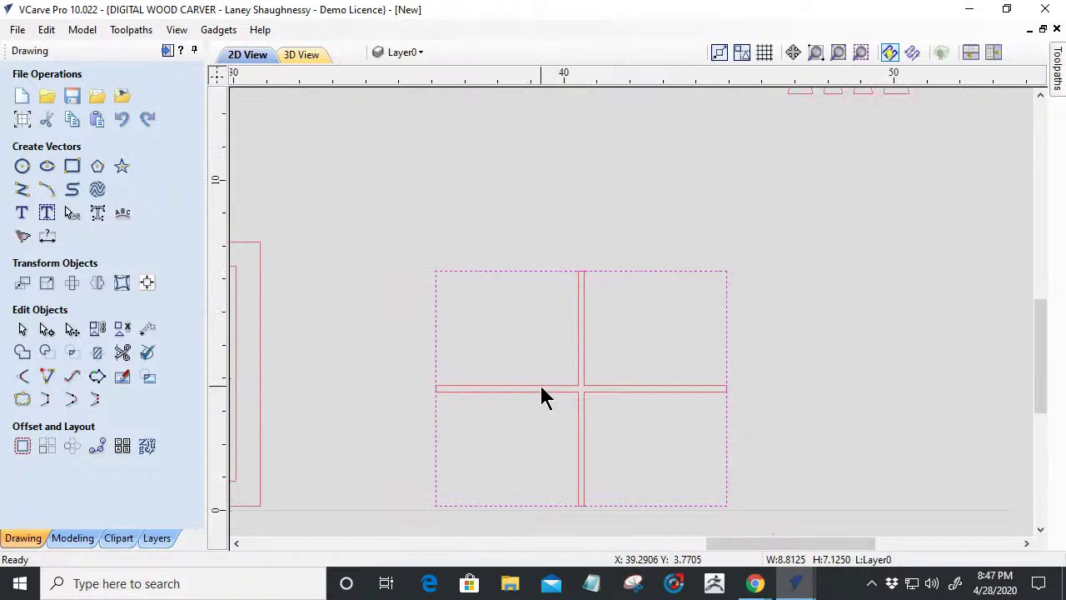
scroll(550, 408, up, 2)
click(548, 360)
scroll(587, 340, down, 1)
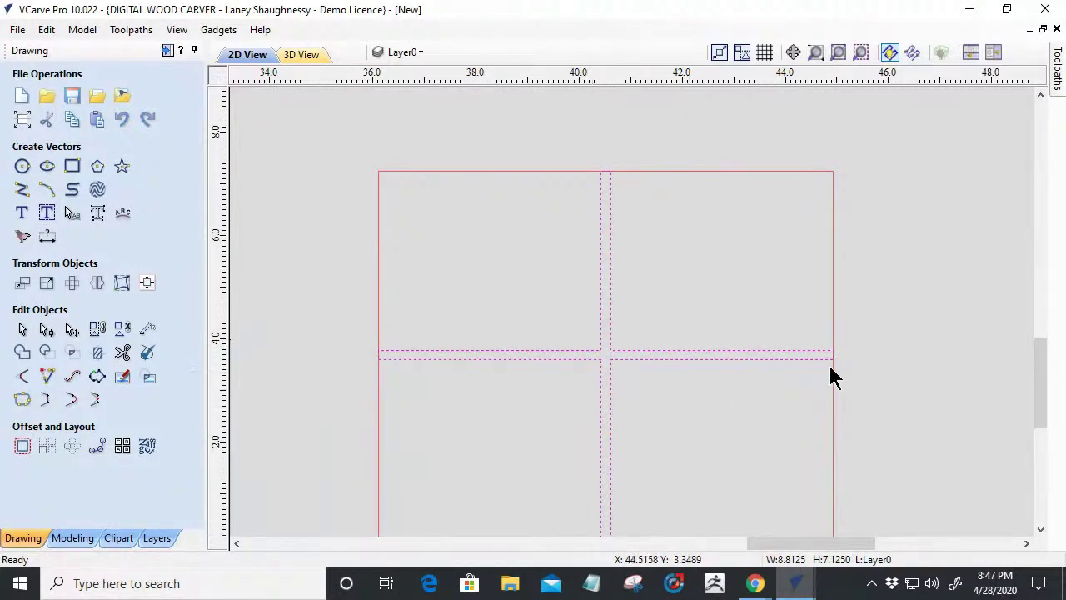
scroll(614, 191, down, 1)
scroll(608, 323, up, 1)
scroll(613, 329, down, 1)
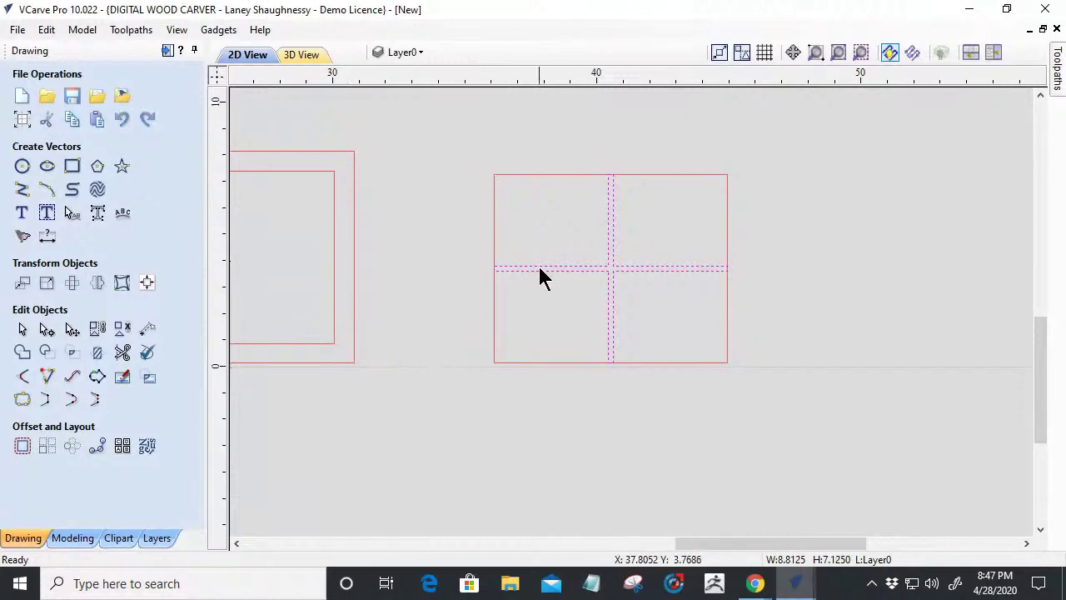
scroll(440, 146, up, 1)
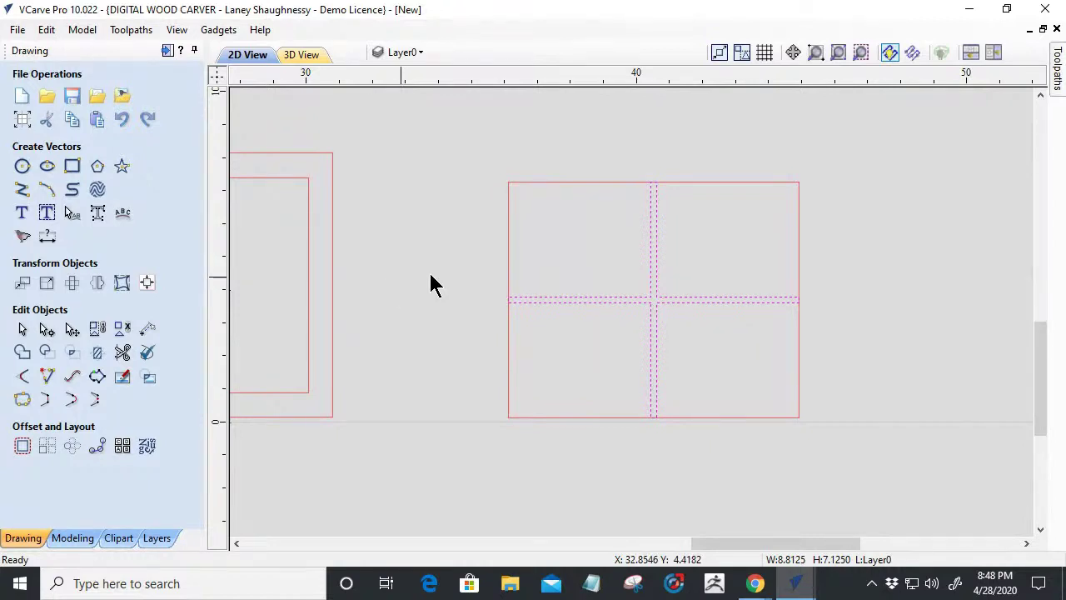
click(508, 268)
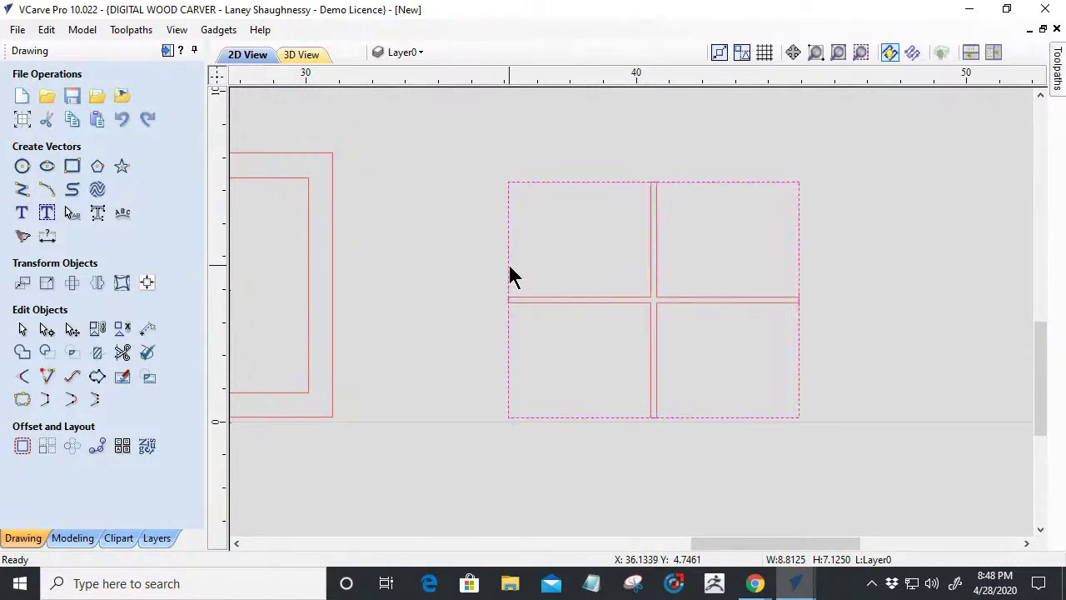
click(651, 221)
click(606, 188)
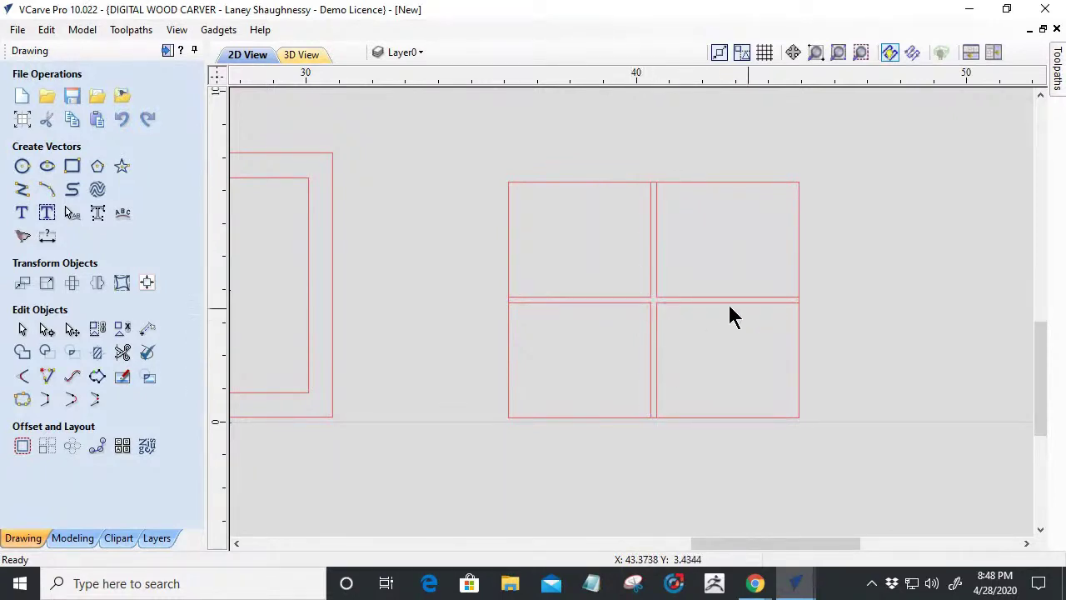
Step: Calculate the lower, longer divider's width minus 8.8125 inches in Set Size, and close without applying it
scroll(650, 291, down, 6)
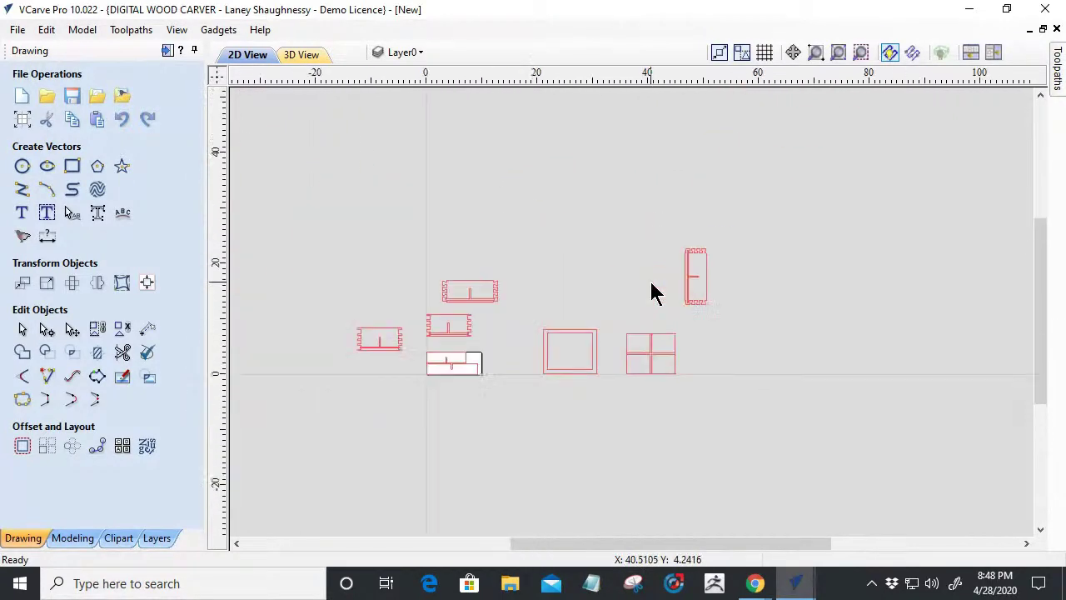
scroll(575, 367, up, 2)
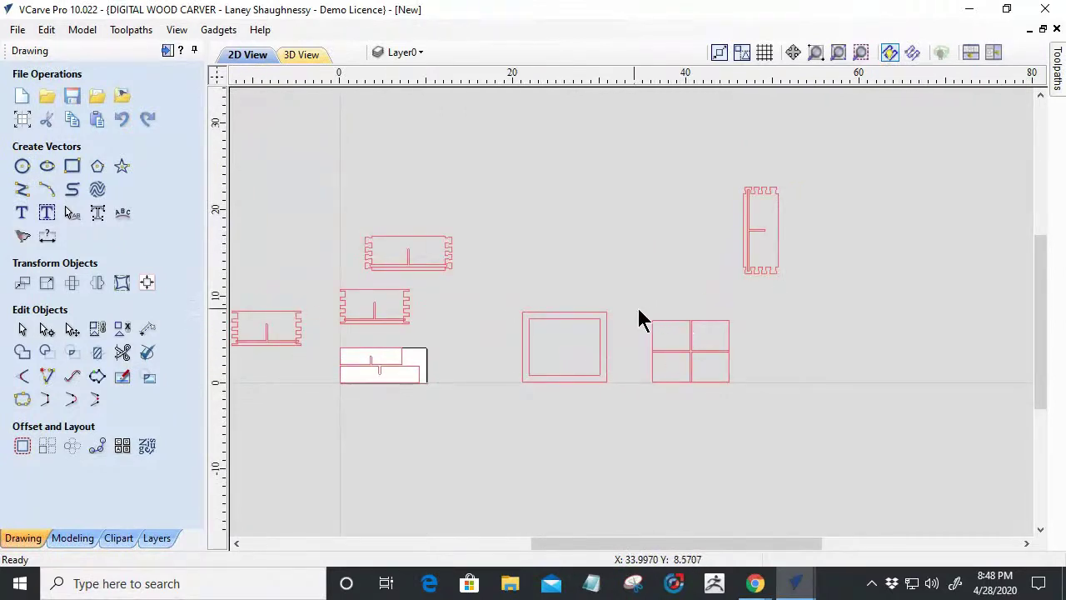
click(415, 375)
scroll(350, 389, up, 4)
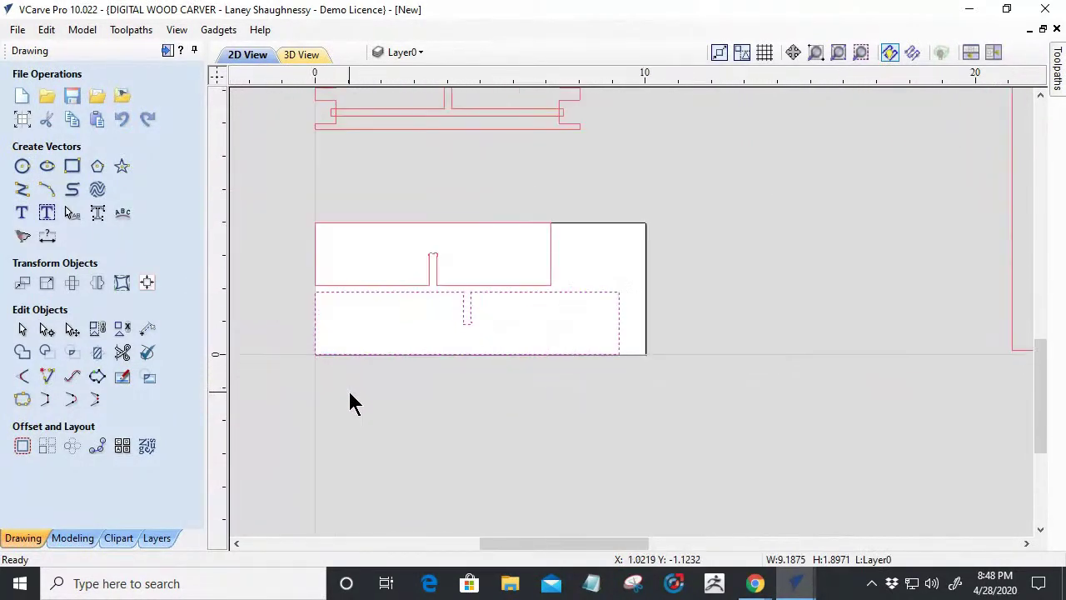
scroll(416, 333, up, 3)
scroll(450, 329, down, 2)
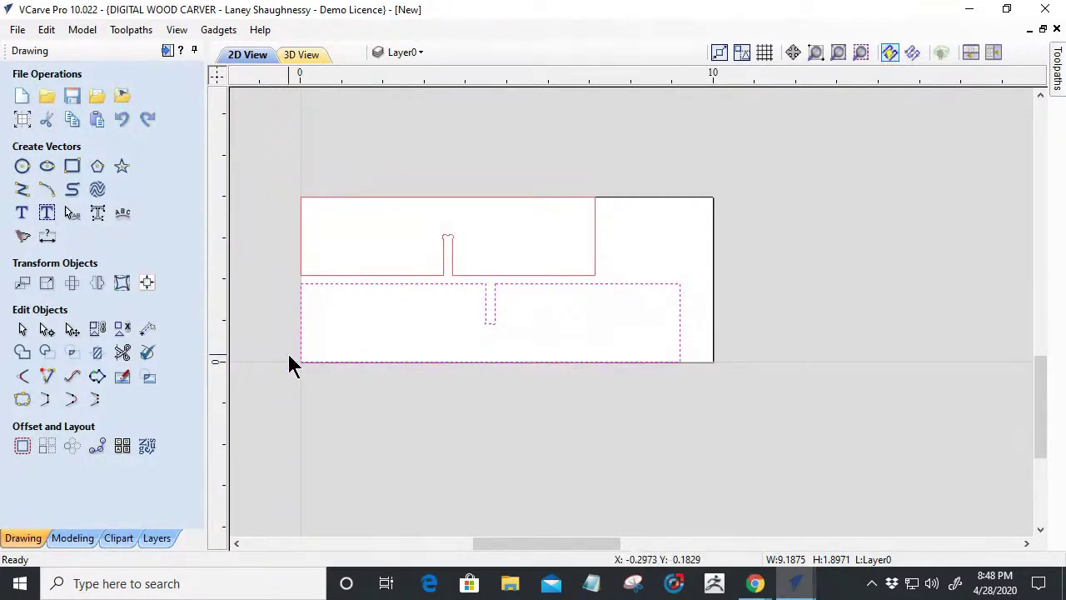
click(45, 285)
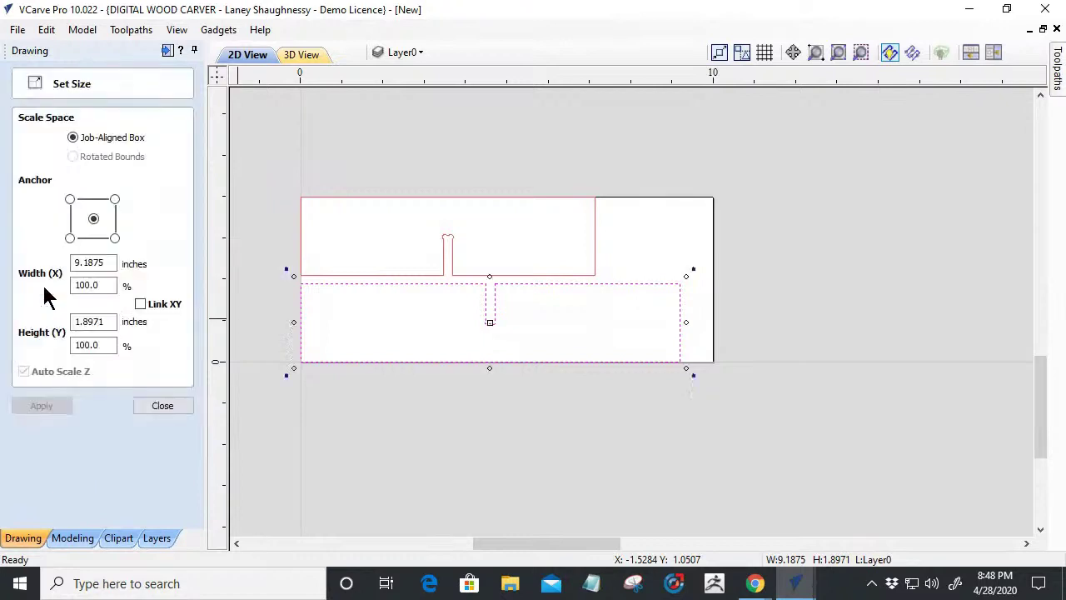
click(108, 264)
text(-8.8125)
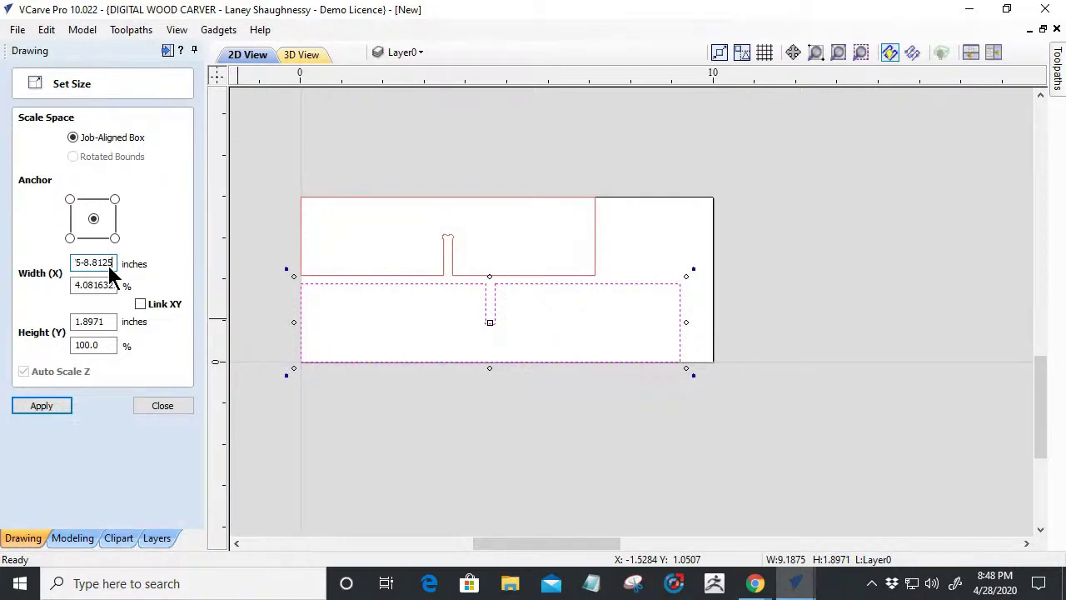
key(equal)
click(102, 265)
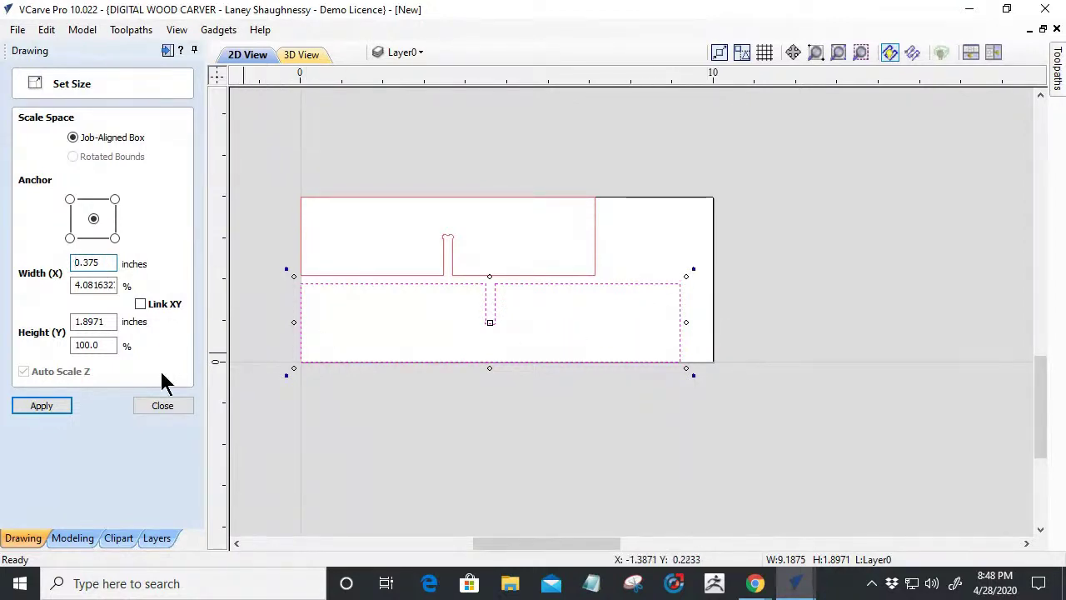
click(158, 406)
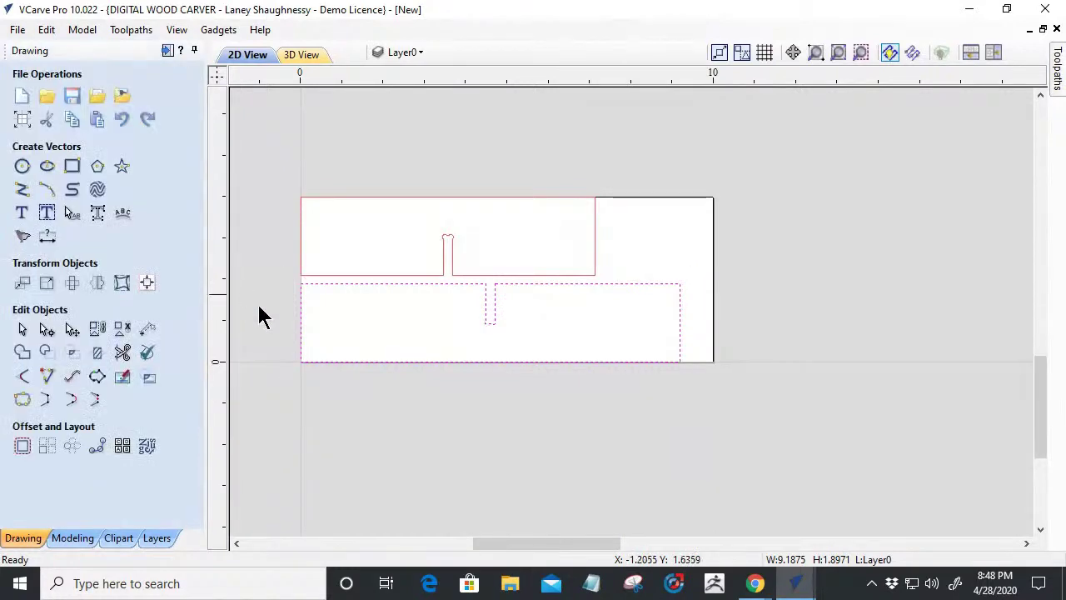
Step: Insert a midpoint node on the longer divider's left edge and move that edge inward by .1875 inches
scroll(277, 327, up, 3)
click(47, 329)
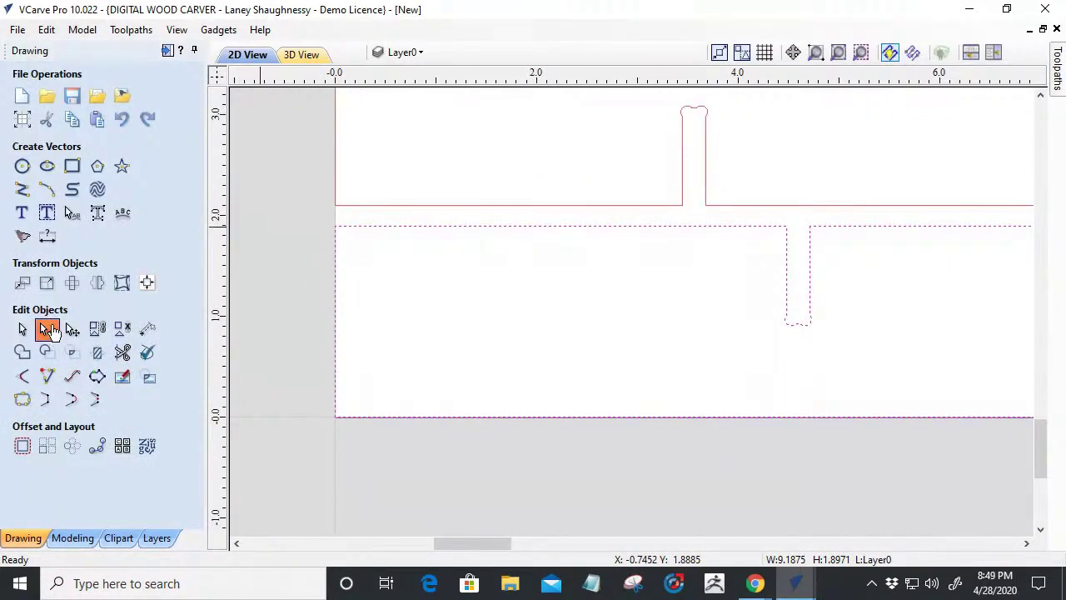
right_click(336, 320)
click(370, 373)
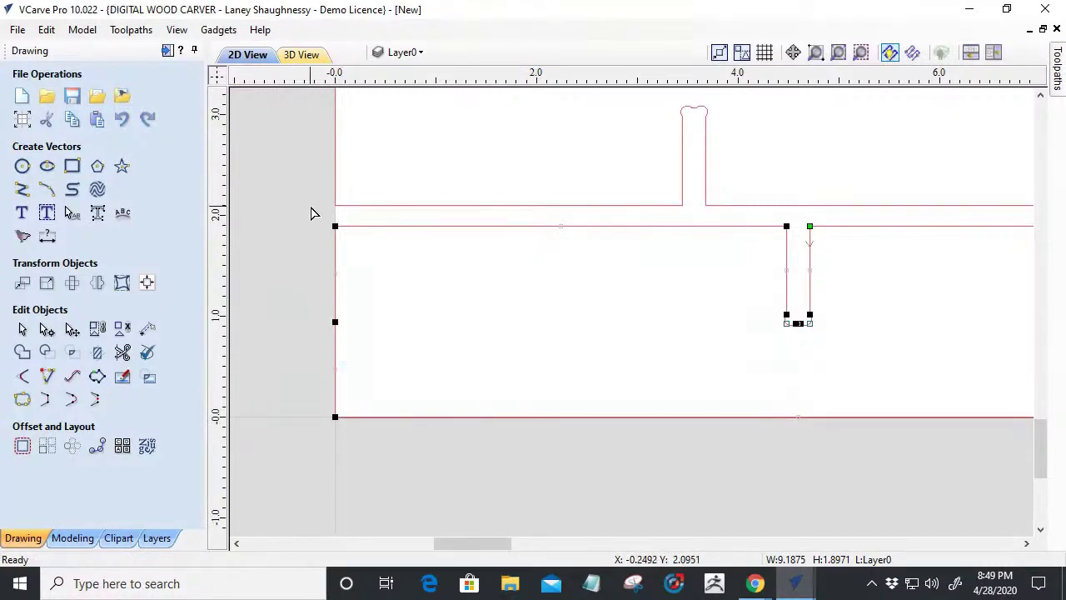
drag(336, 321, 360, 321)
text(.1875)
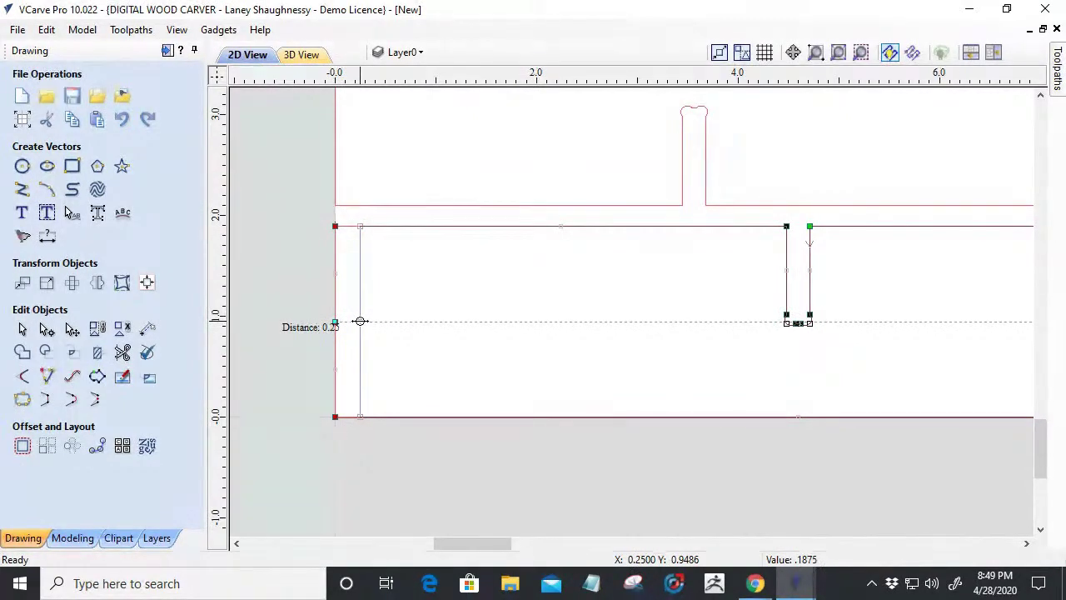
key(Return)
Step: Insert a midpoint node on the longer divider's right edge and move that edge inward by .1875 inches
scroll(340, 325, down, 3)
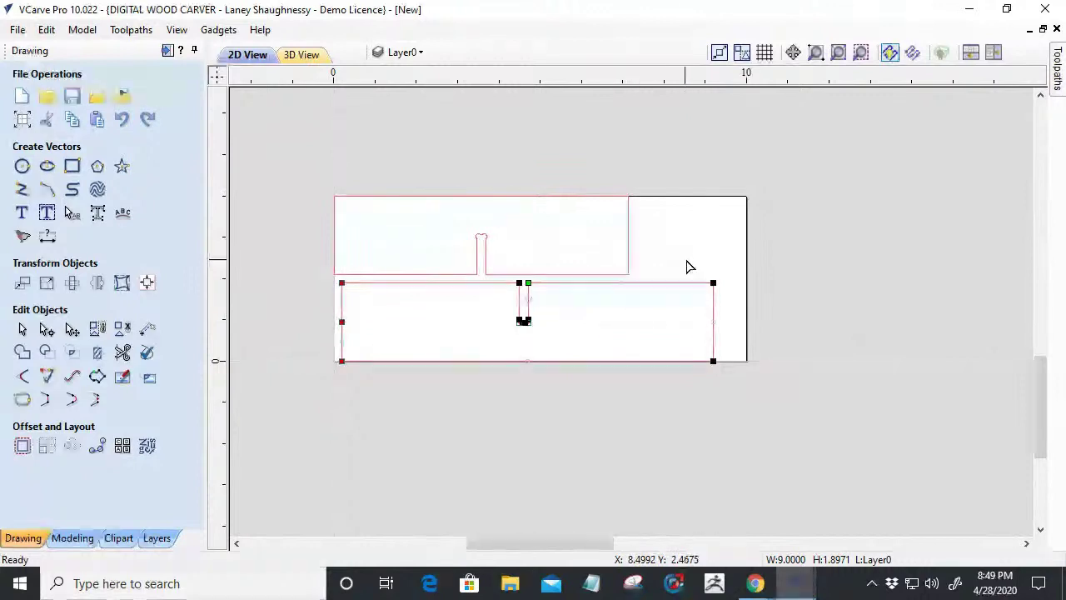
right_click(713, 320)
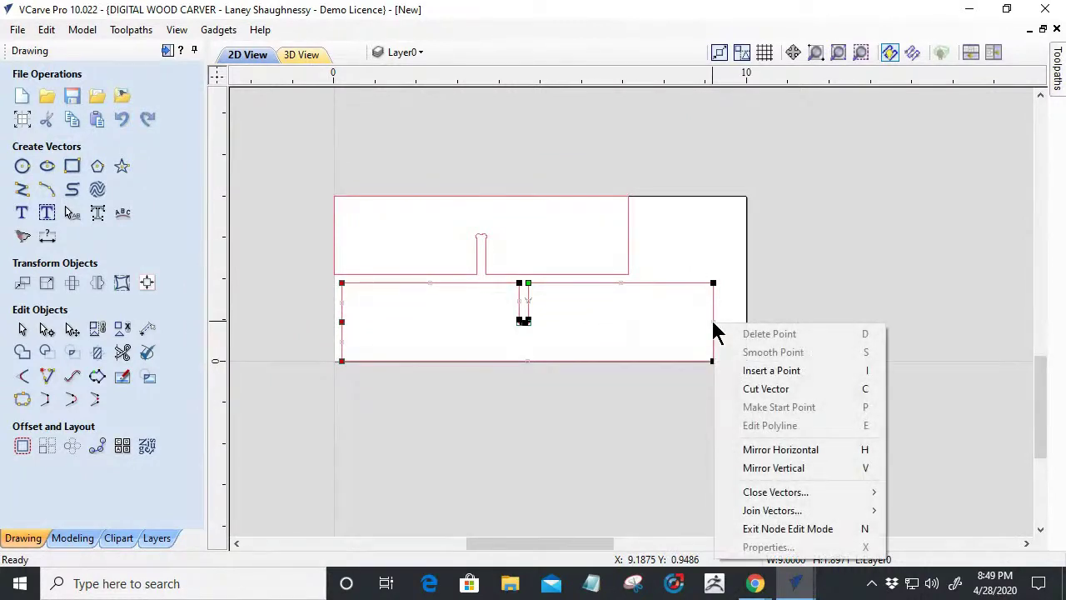
click(794, 373)
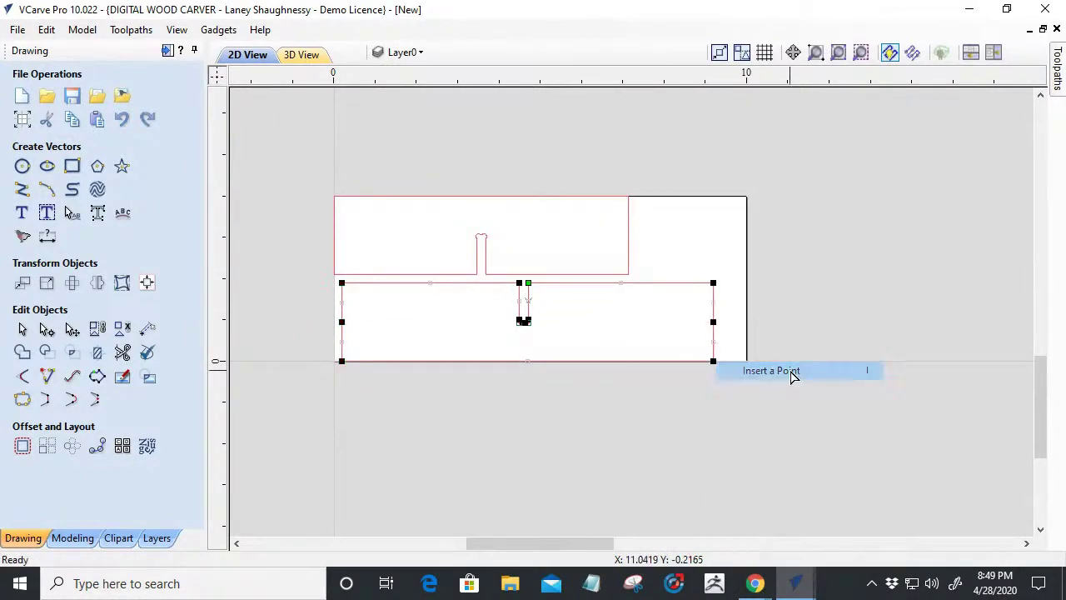
drag(701, 257, 730, 361)
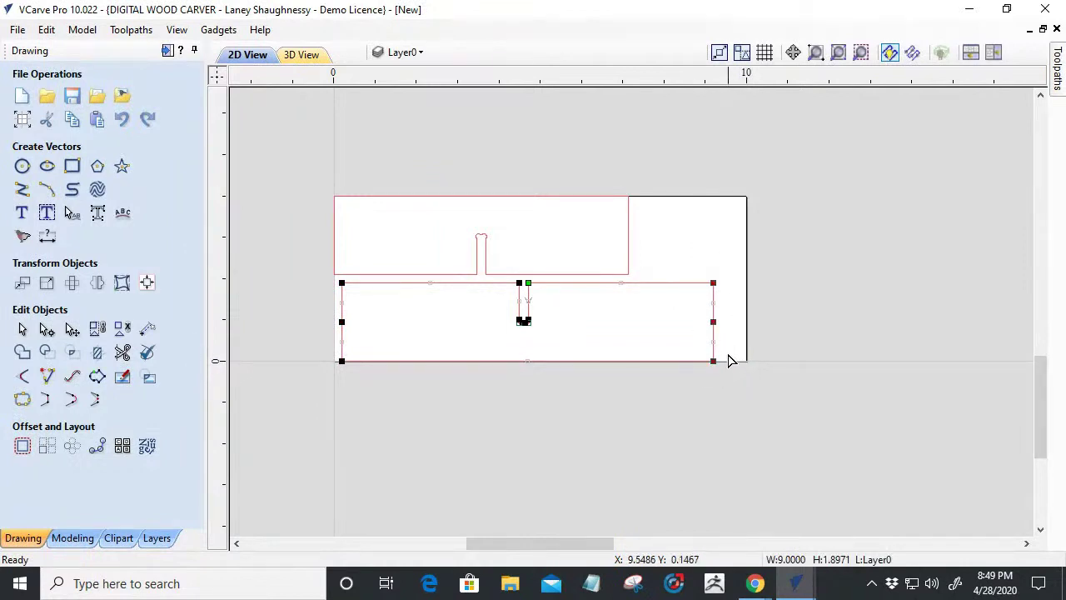
drag(711, 321, 703, 329)
text(.1875)
key(Return)
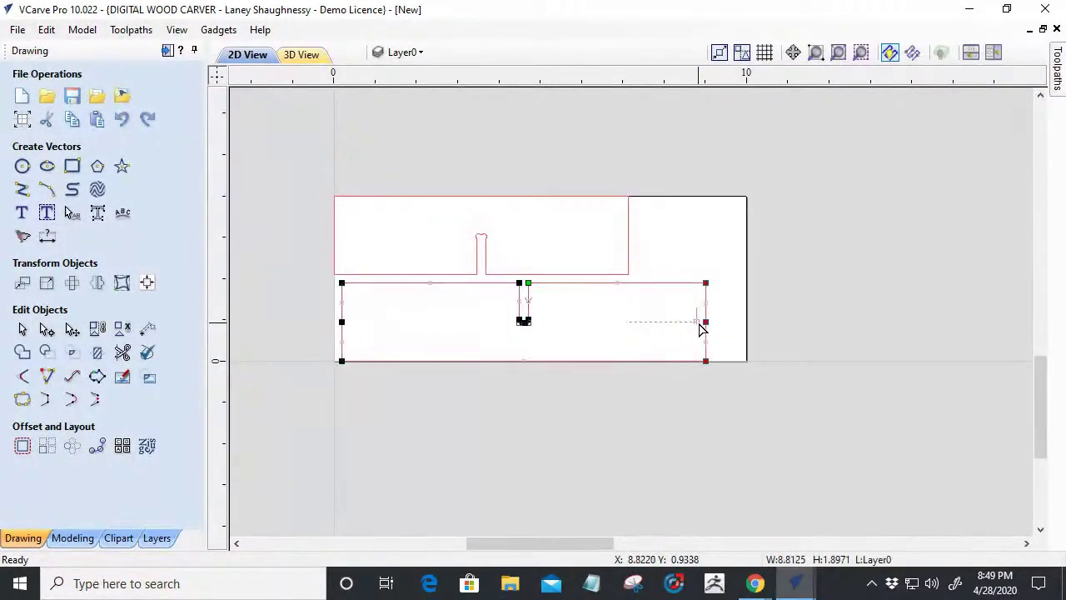
Step: Leave node editing and move the shortened divider so its left edge snaps to the material's left edge
click(23, 328)
scroll(338, 375, up, 3)
click(355, 352)
click(353, 356)
drag(348, 346, 333, 346)
scroll(364, 405, down, 2)
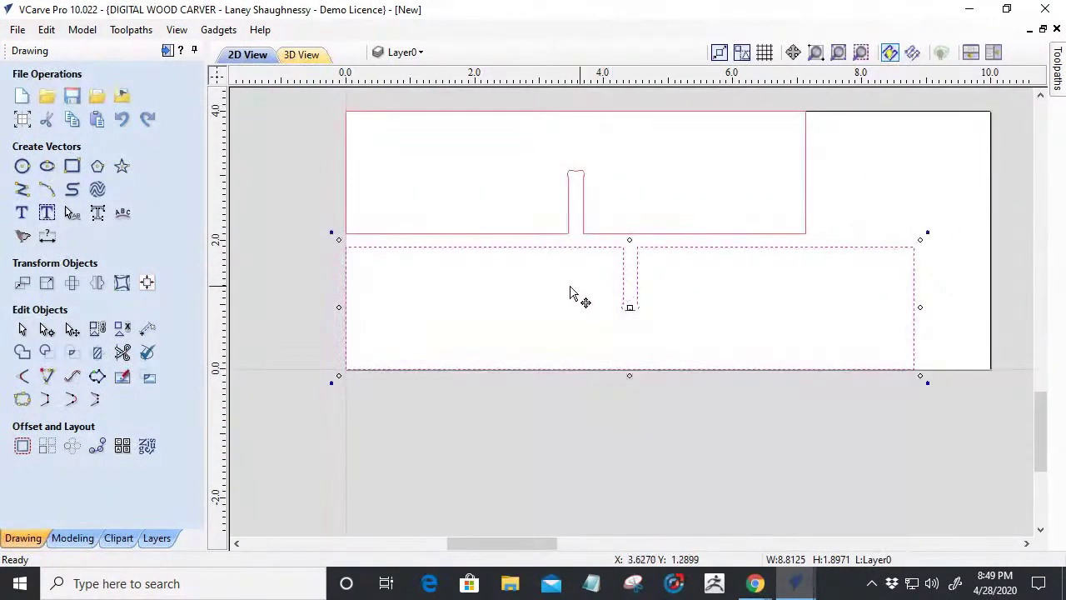
Step: Check the shortened divider's width and height in Set Size, and close without changing them
click(46, 282)
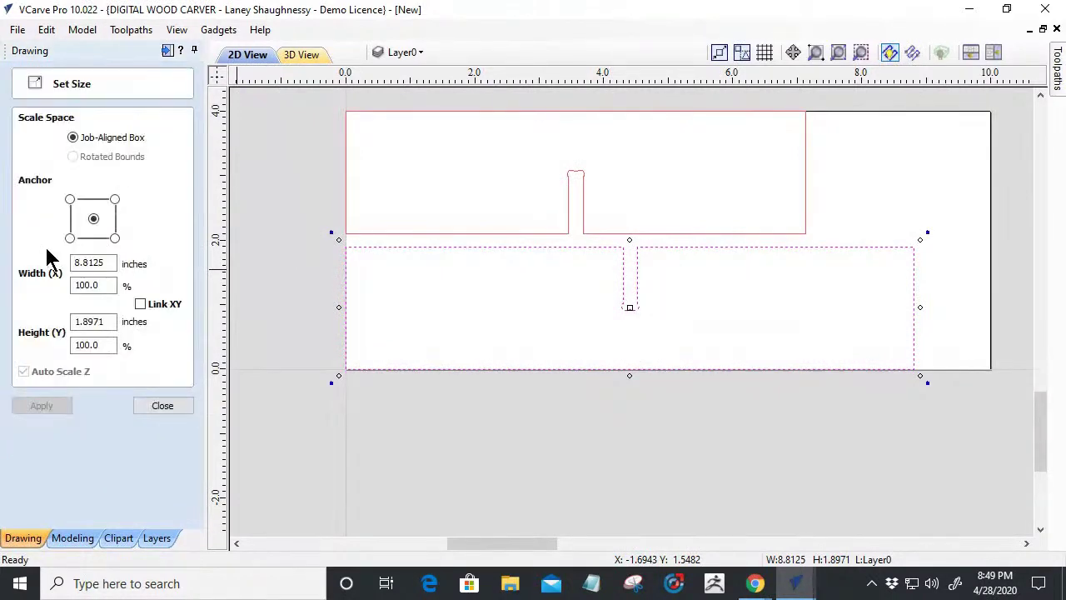
click(163, 406)
scroll(562, 324, down, 5)
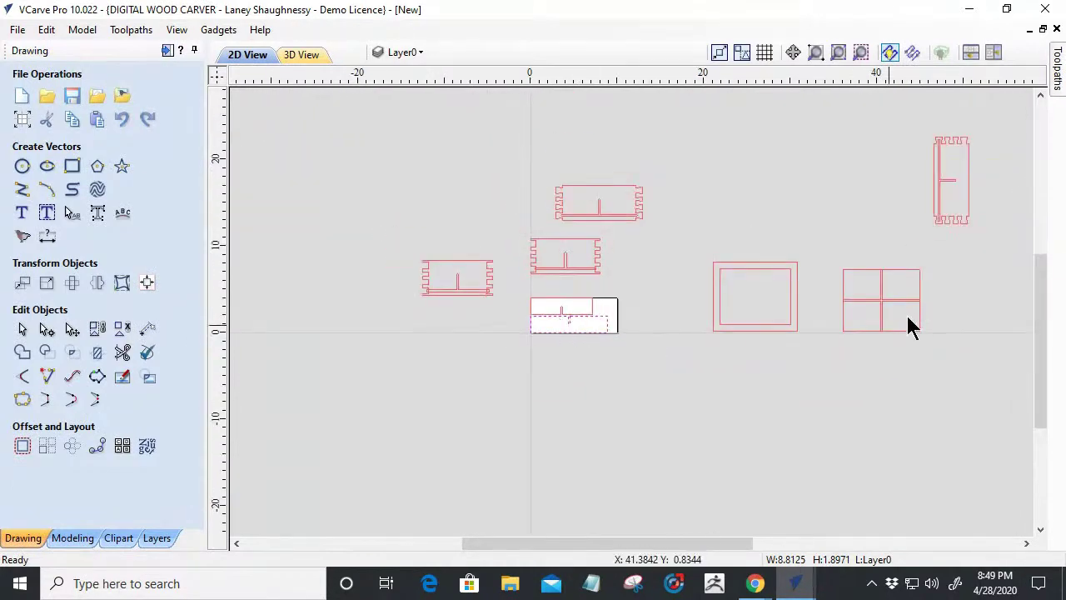
Step: Offset the cross-shaped divider groove in the bottom panel outwards by 0.02 inches with sharp corners, deleting the original vector
scroll(933, 321, down, 1)
scroll(916, 321, up, 4)
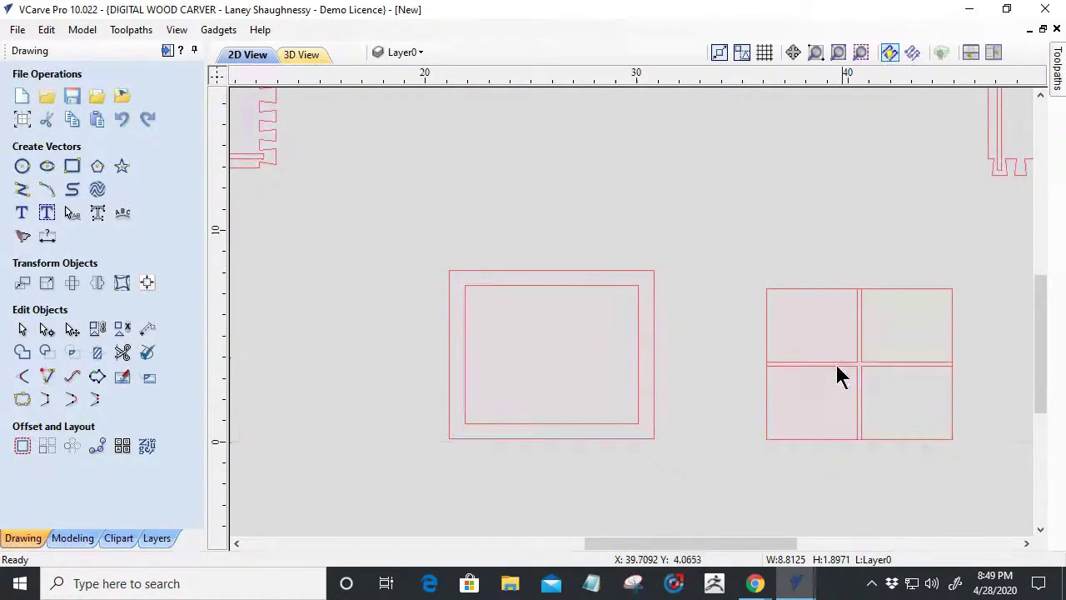
scroll(883, 333, up, 2)
scroll(775, 250, down, 2)
scroll(815, 310, up, 1)
click(812, 310)
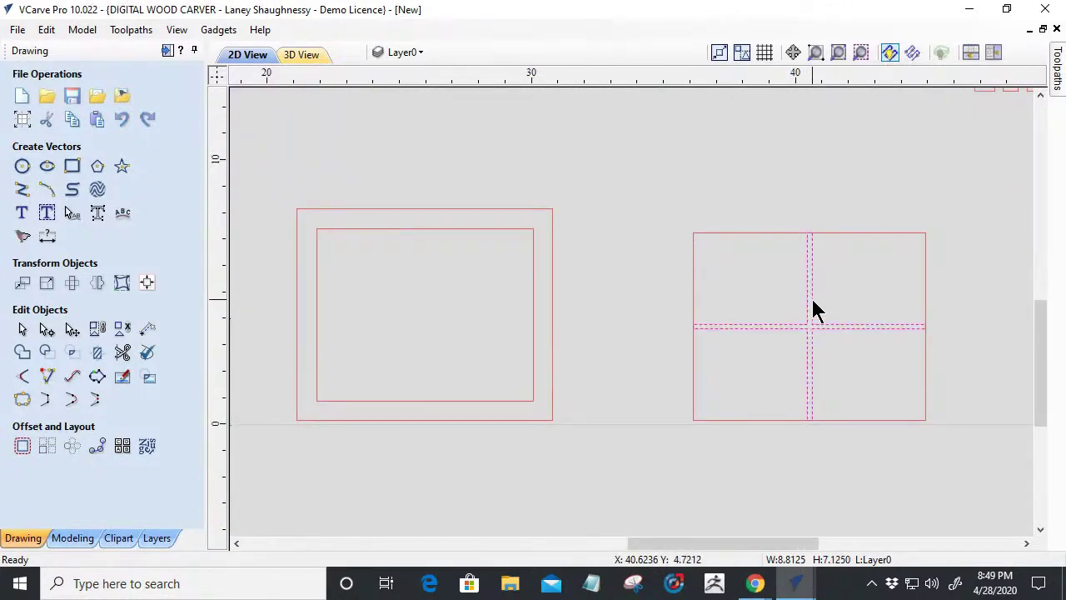
scroll(800, 276, up, 2)
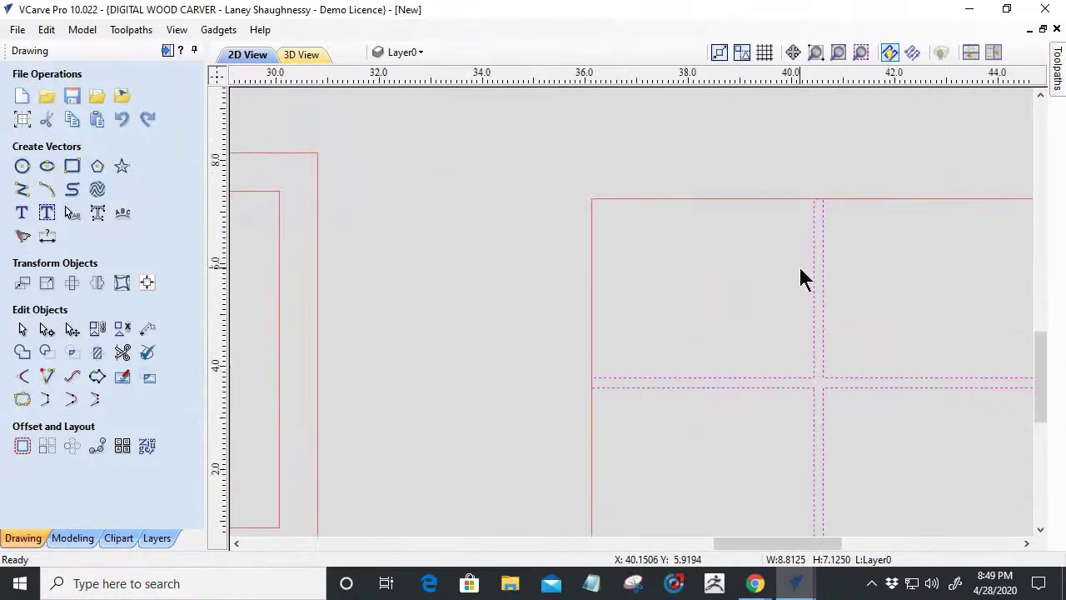
click(23, 446)
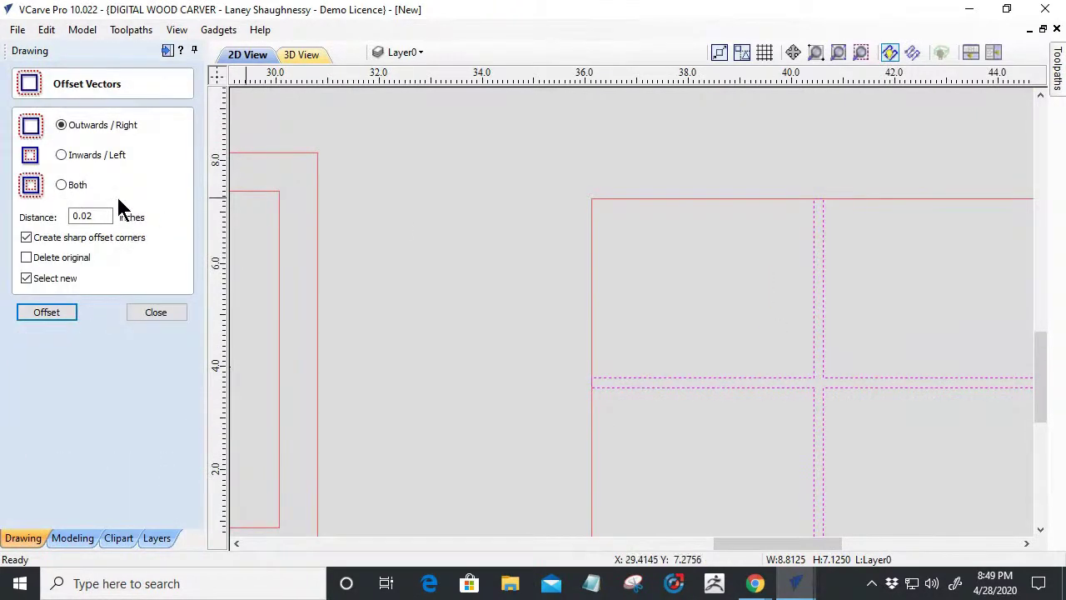
click(26, 259)
click(32, 313)
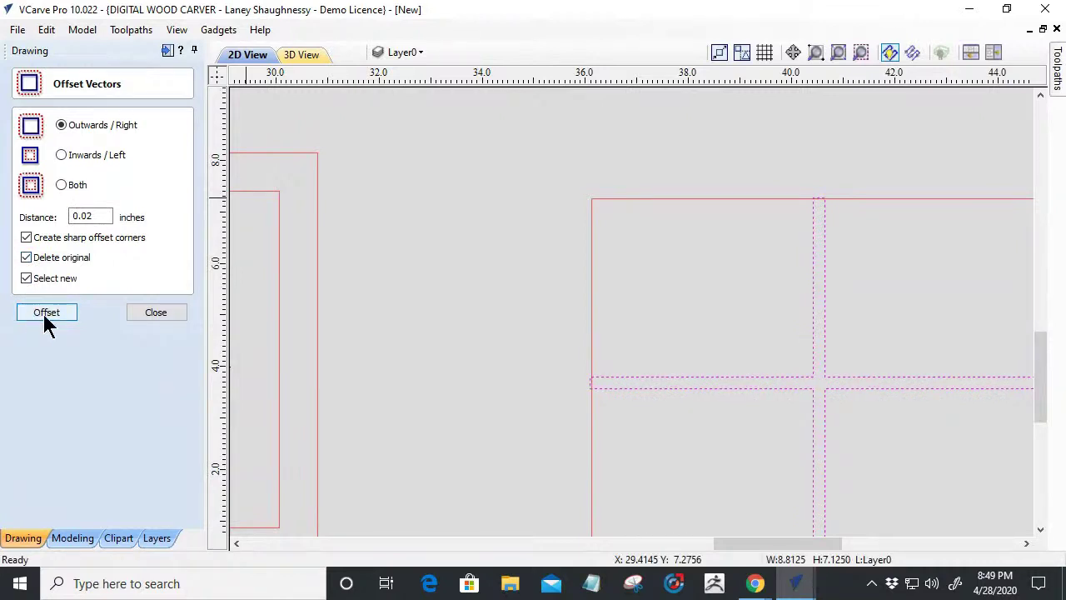
click(157, 313)
scroll(686, 333, down, 2)
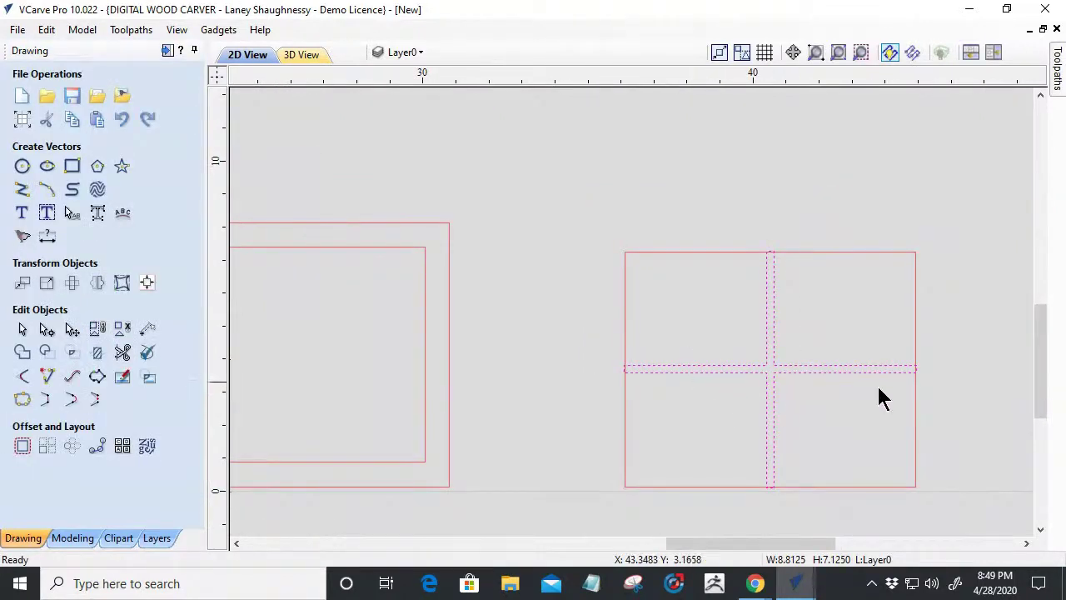
Step: Try to lengthen the cross groove past the panel's left edge by stretching the whole shape, and undo the stretch
click(625, 375)
scroll(614, 374, up, 1)
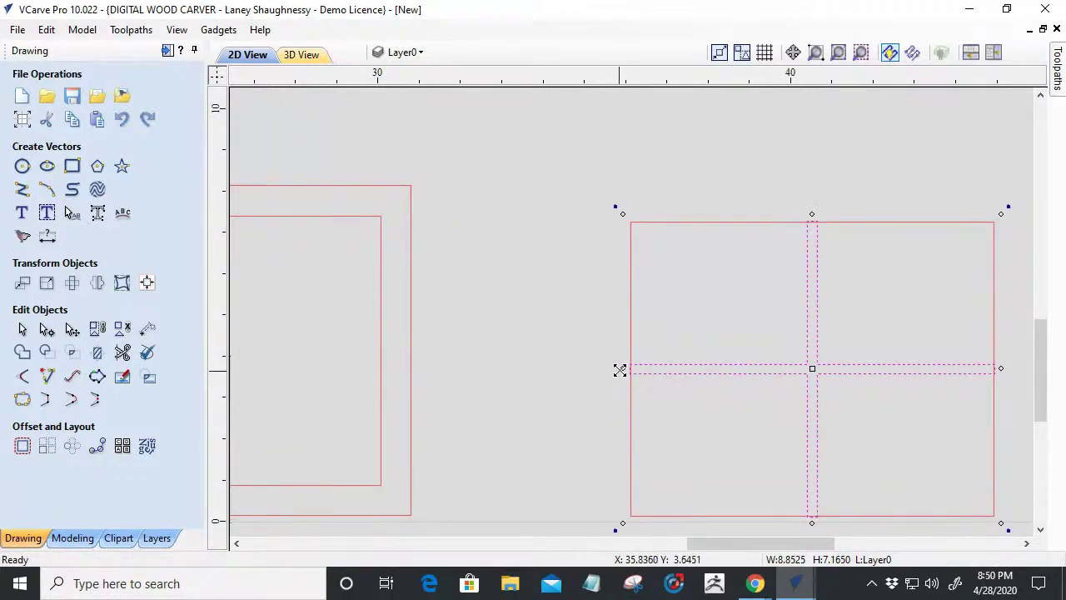
click(613, 404)
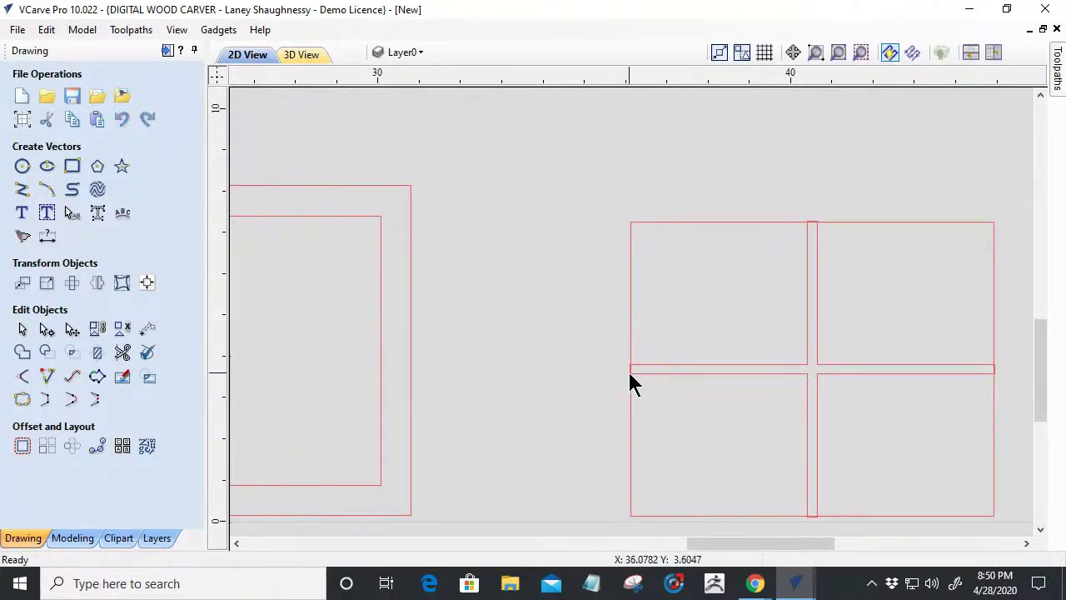
click(628, 372)
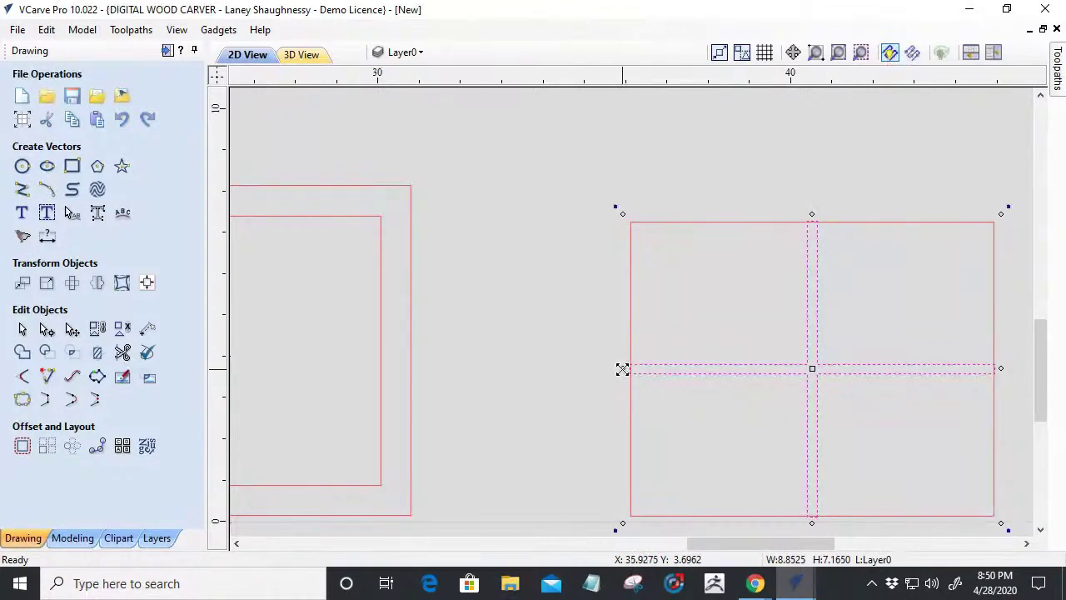
drag(622, 369, 556, 368)
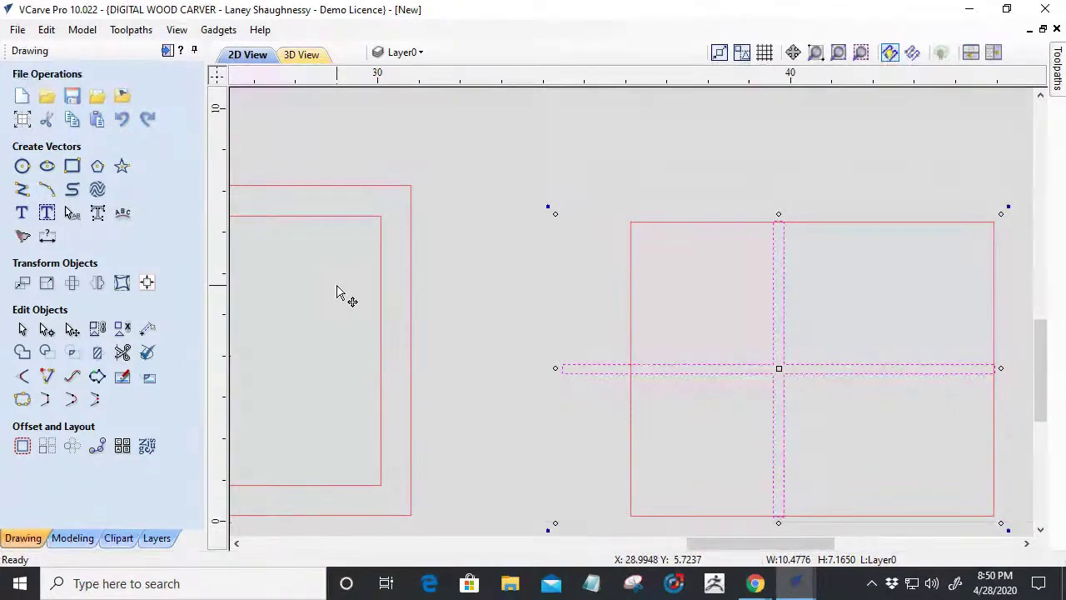
key(ctrl+z)
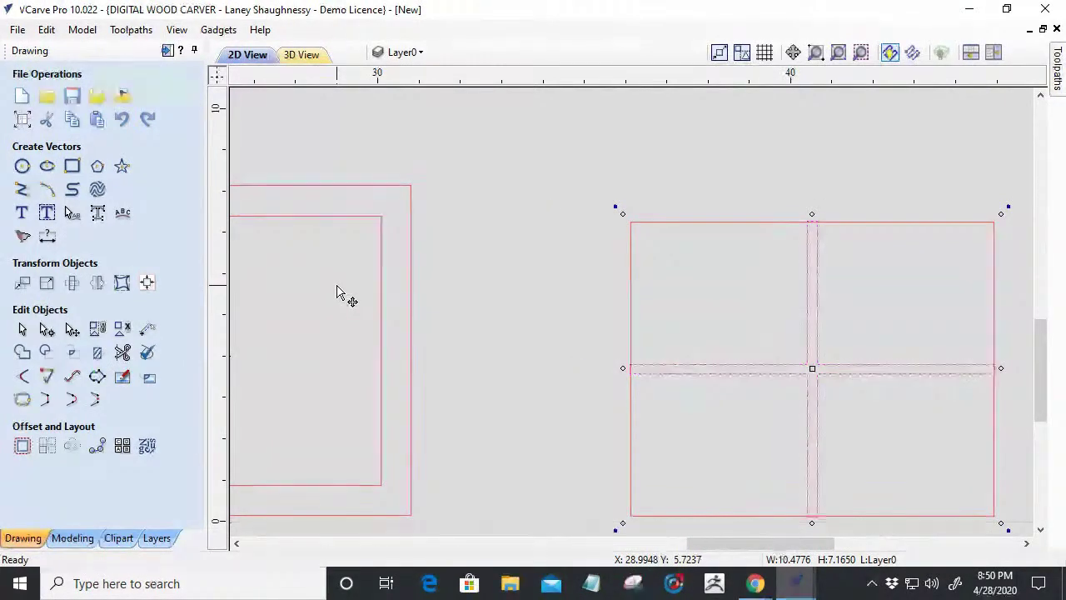
Step: In node editing, nudge the end nodes of the cross groove's left and top arms outward past the panel outline
click(50, 328)
scroll(634, 408, up, 5)
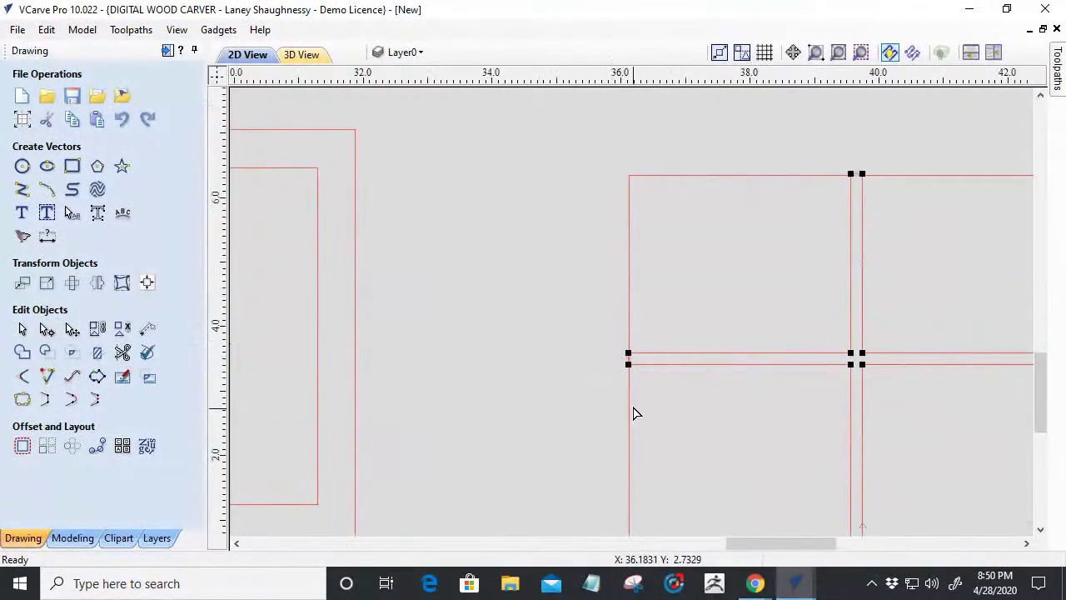
drag(583, 211, 625, 305)
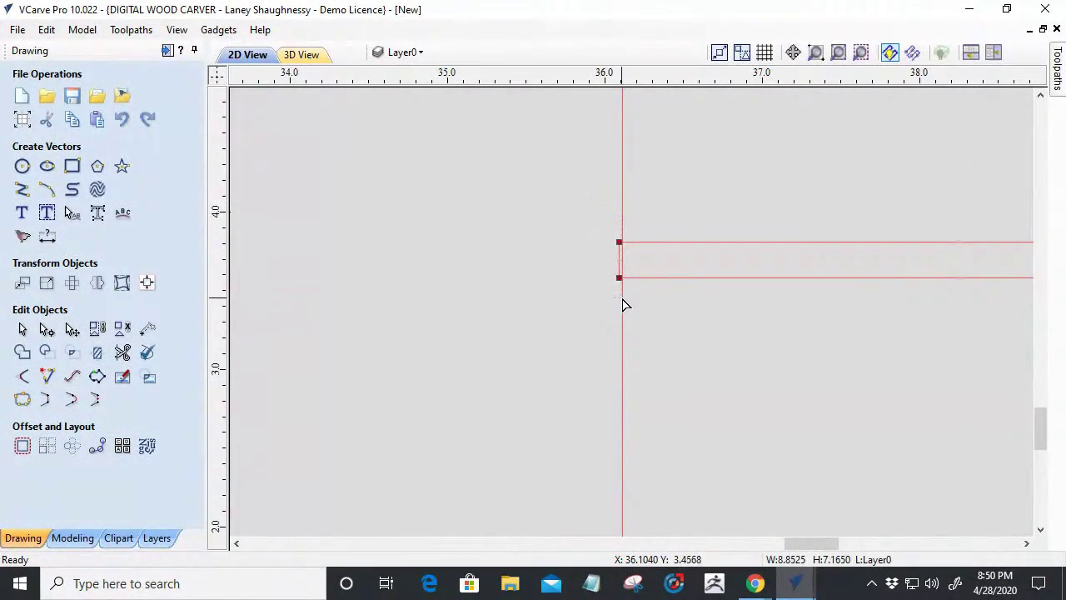
key(Left)
key(Left)
key(Left)
key(Left)
key(Left)
scroll(625, 305, down, 5)
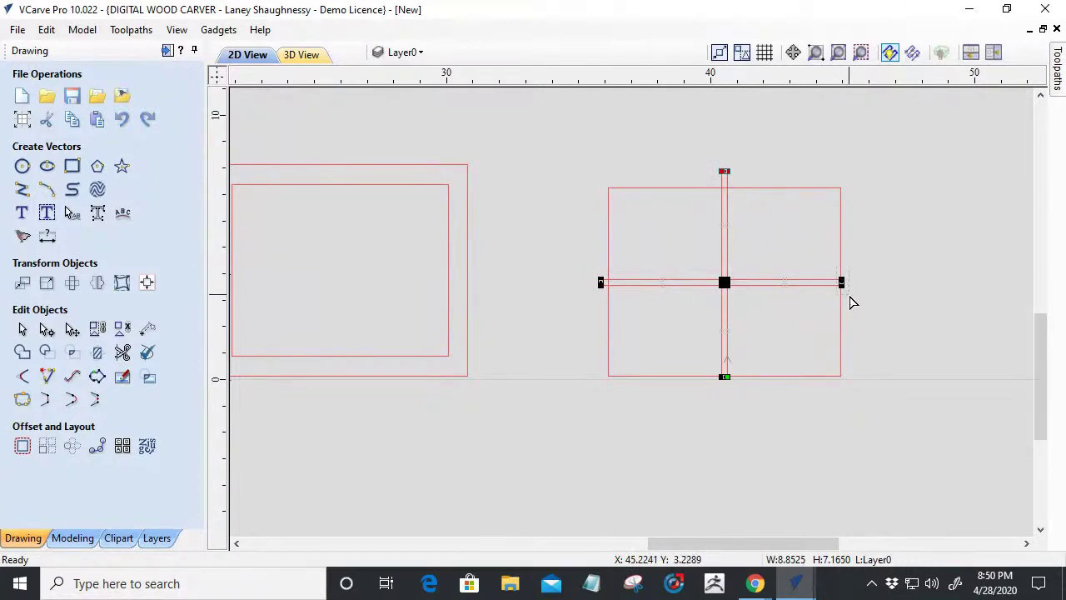
Step: Extend the cross groove's right and bottom arms about 0.26 inches past the panel outline by moving their end nodes, and deselect the shape
drag(848, 300, 854, 300)
key(ctrl+z)
scroll(879, 290, up, 6)
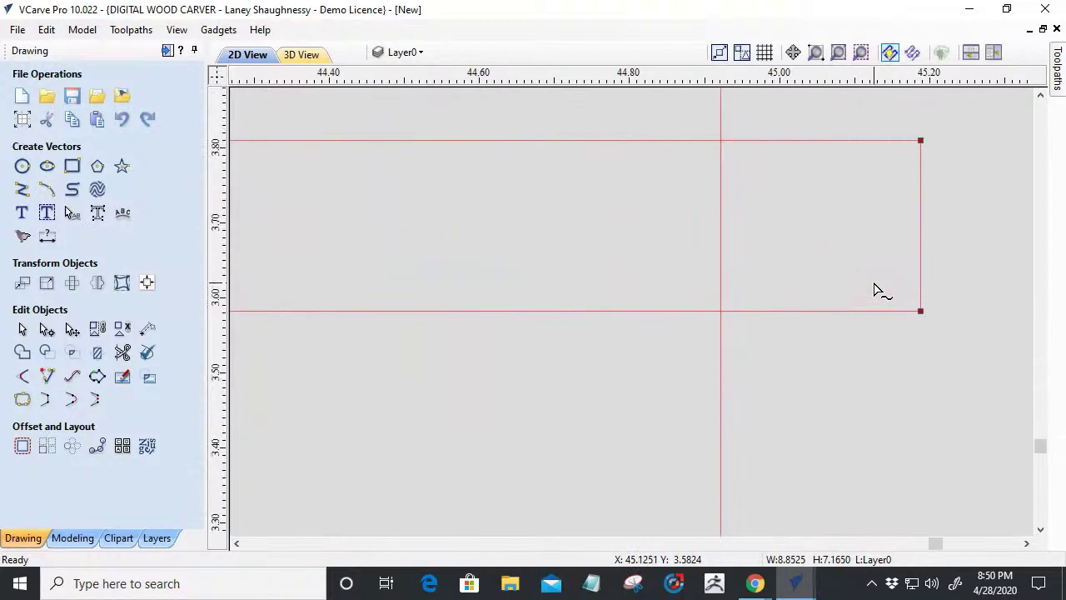
scroll(879, 289, down, 6)
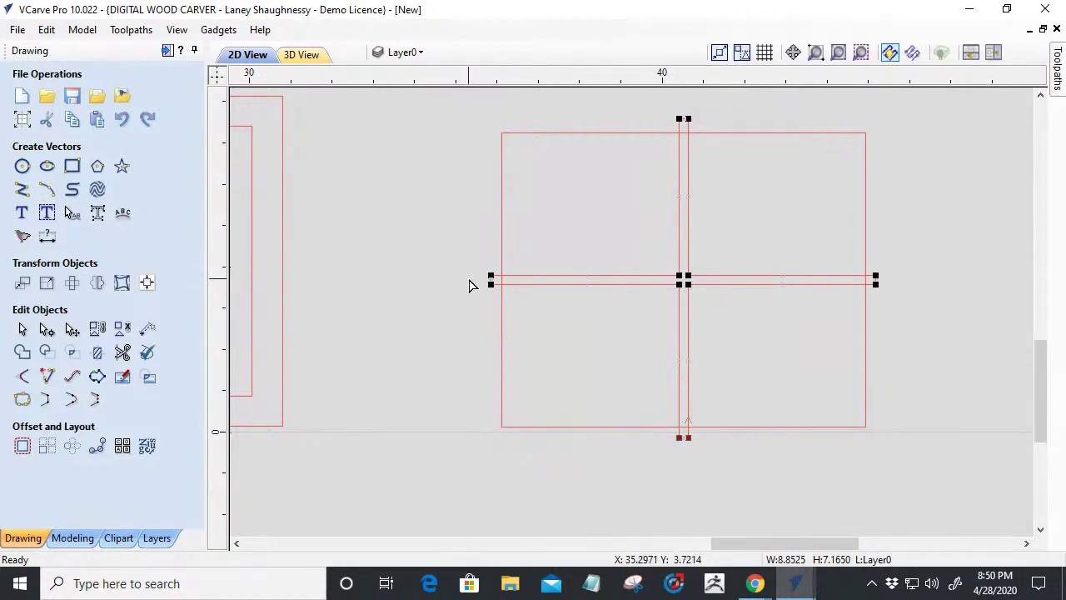
click(470, 310)
scroll(500, 325, down, 2)
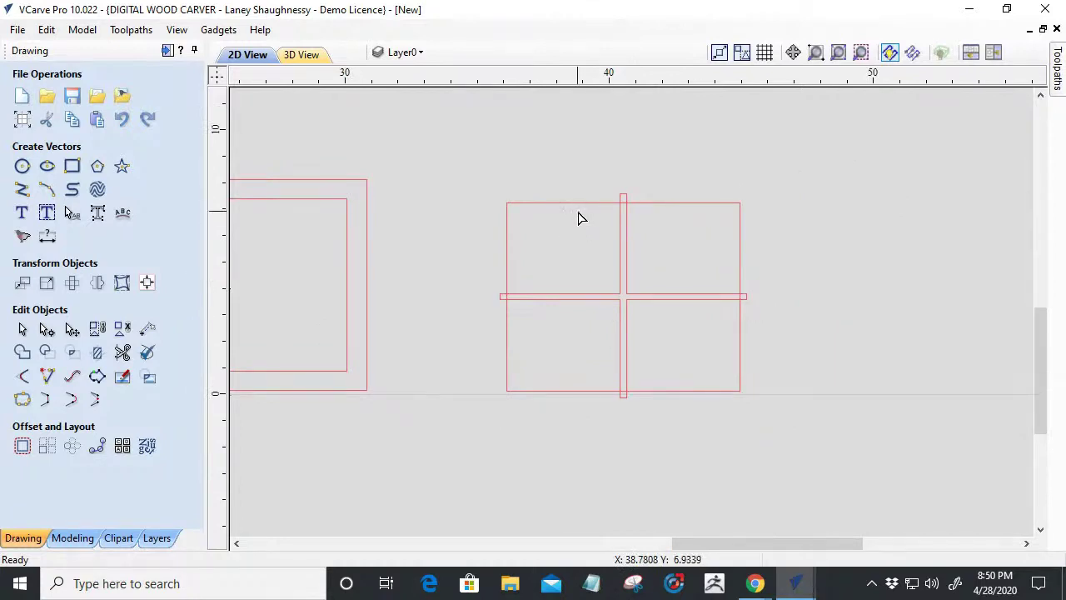
Step: Select the bottom panel's rectangle together with its extended cross groove and copy both vectors
scroll(539, 229, down, 4)
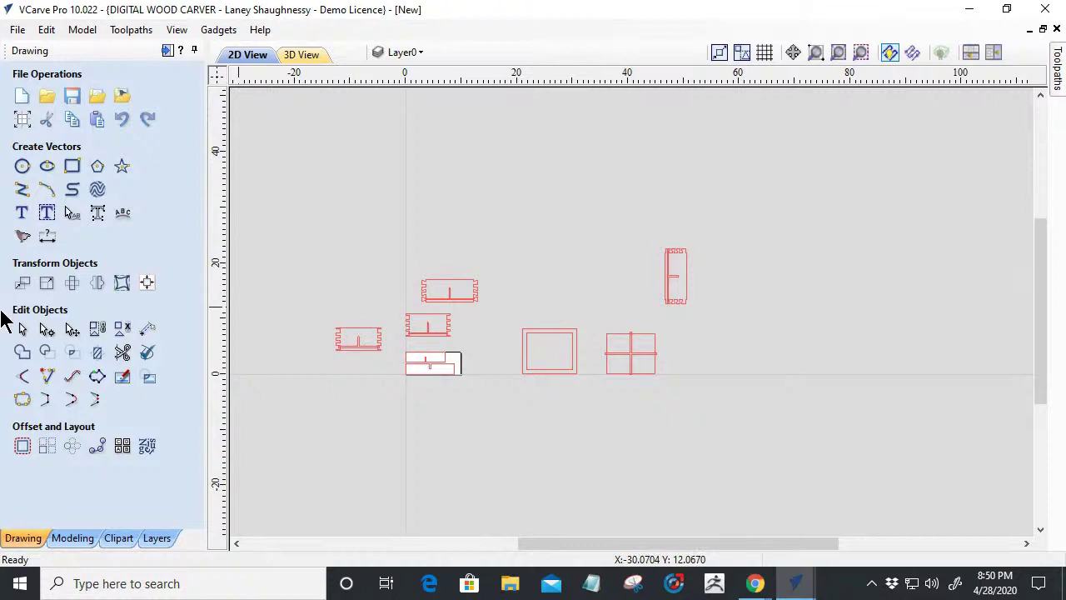
click(633, 361)
right_click(633, 361)
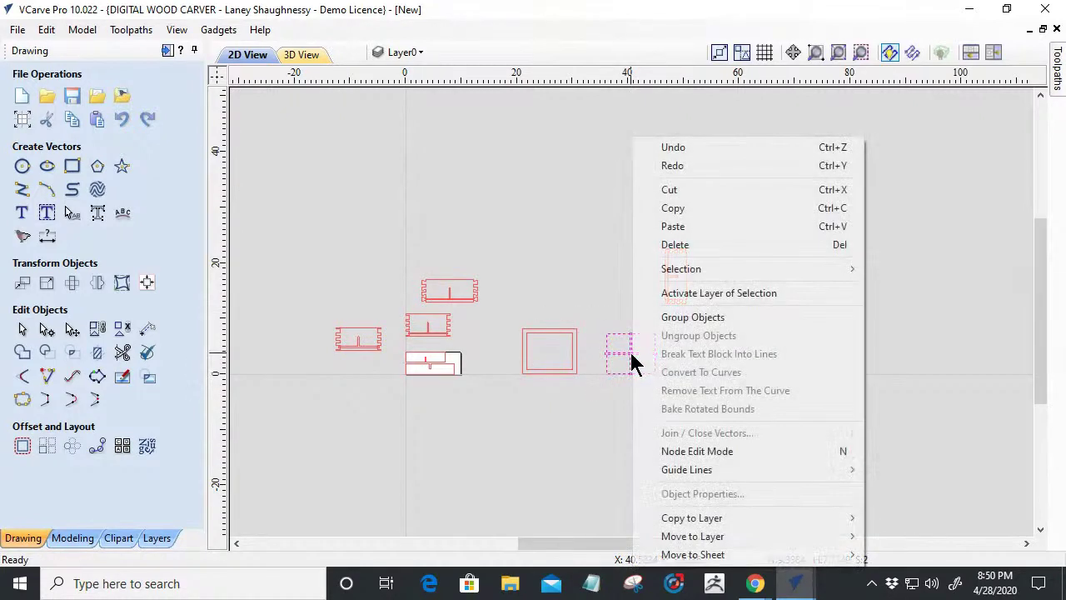
click(669, 208)
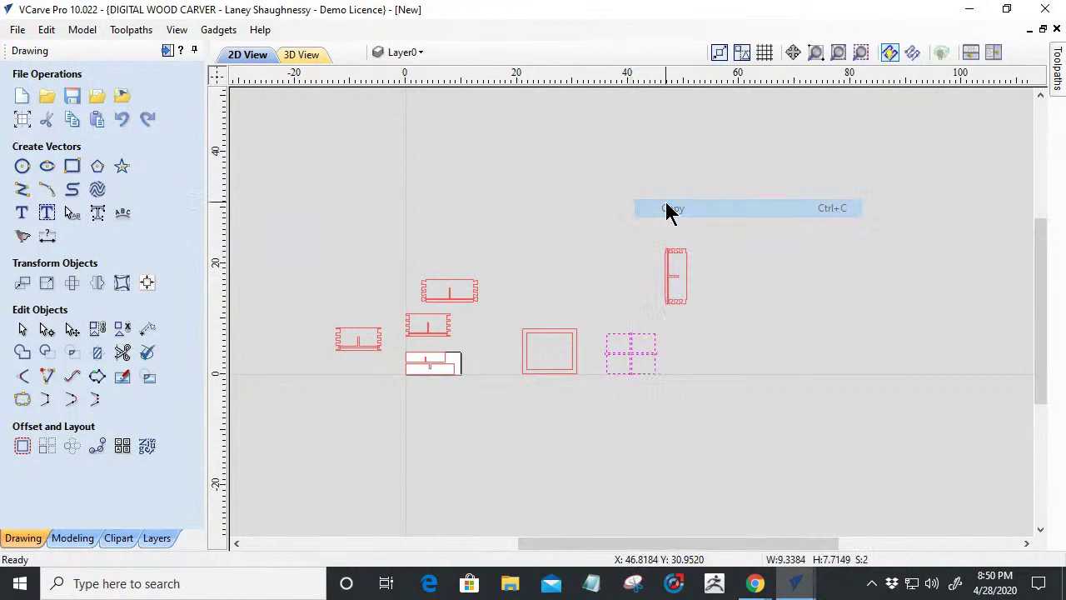
Step: Open a second VCarve Pro window and create a new file in it
click(795, 590)
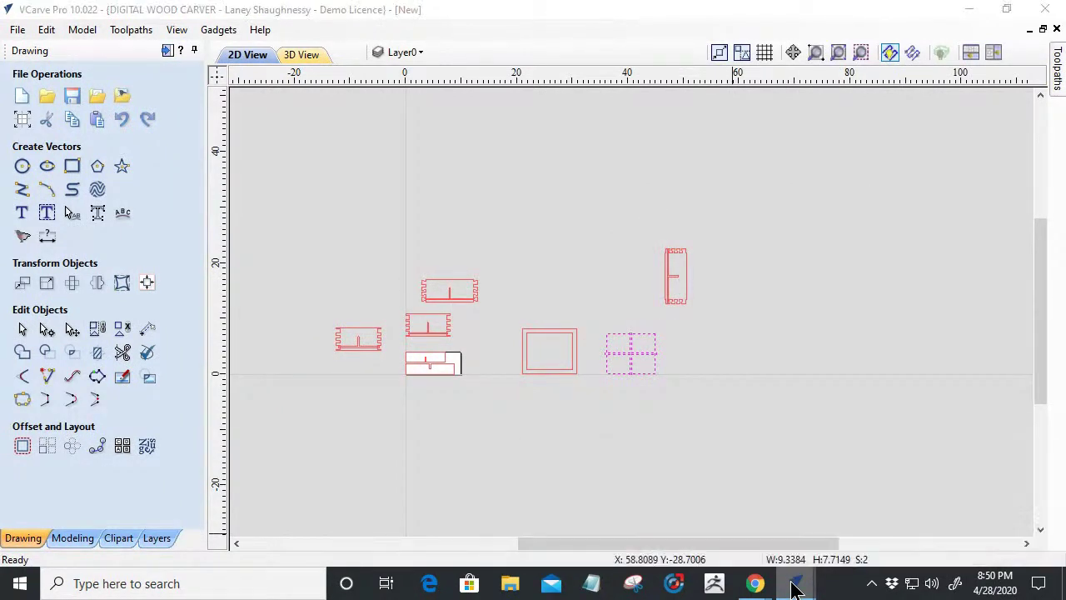
right_click(798, 588)
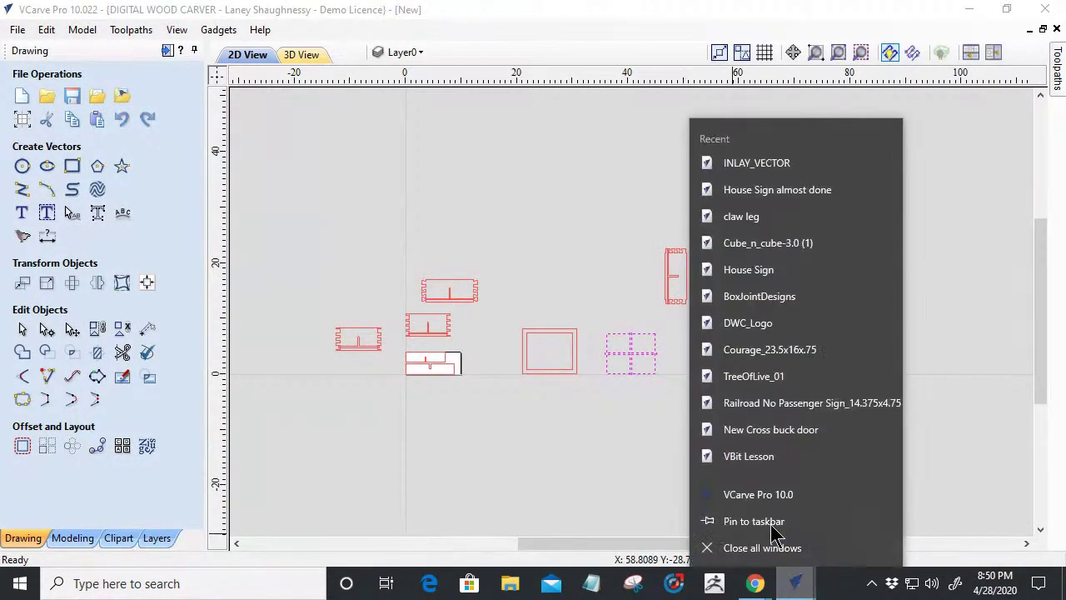
click(758, 494)
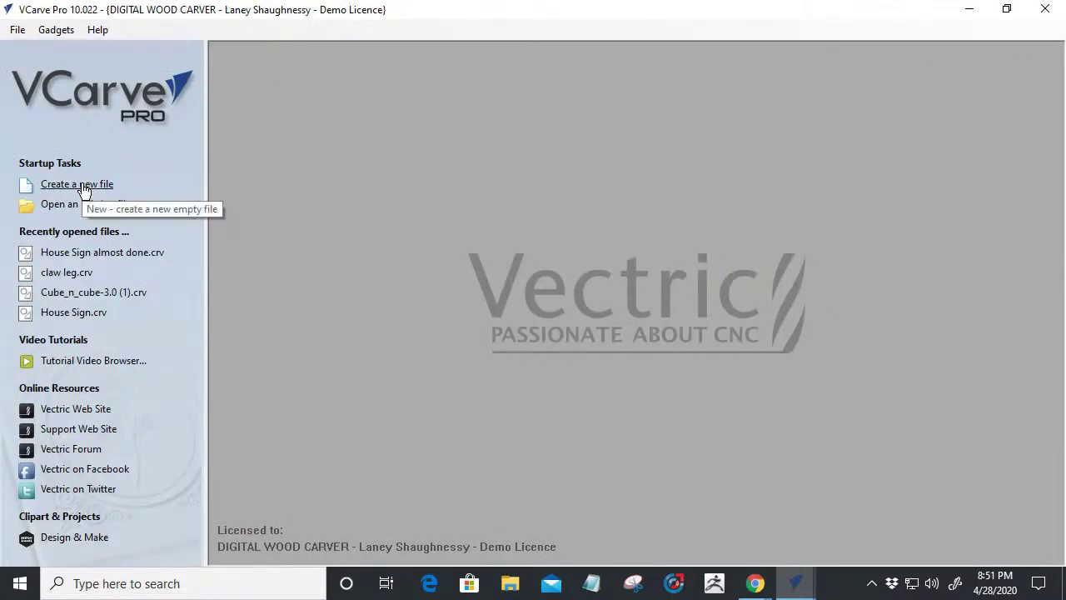
click(84, 185)
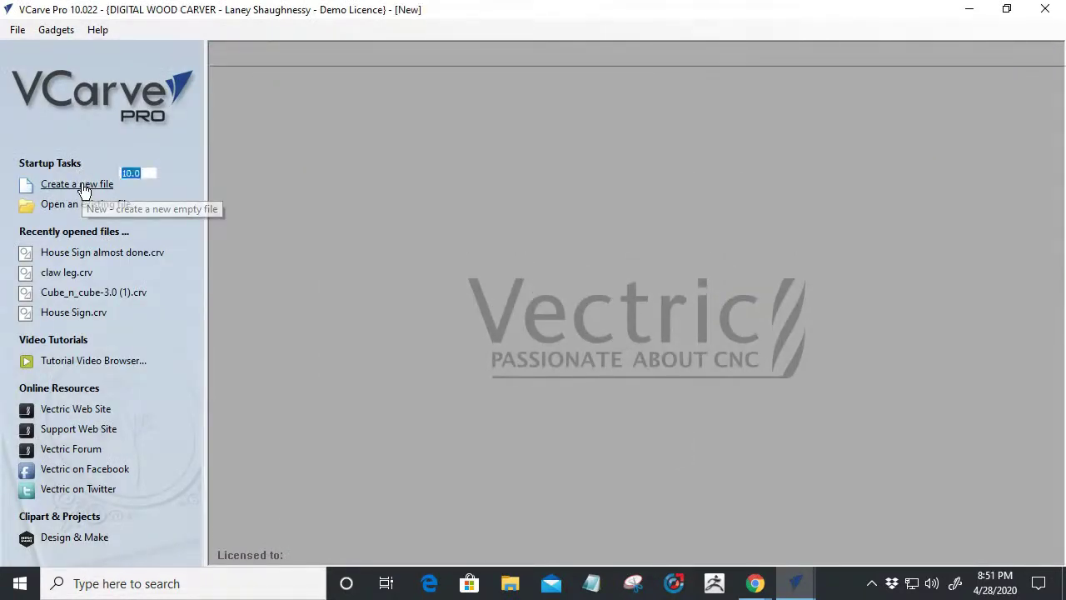
Step: Set up the job with a width of 9, a height of 9 and a thickness of .2275 inches
click(143, 173)
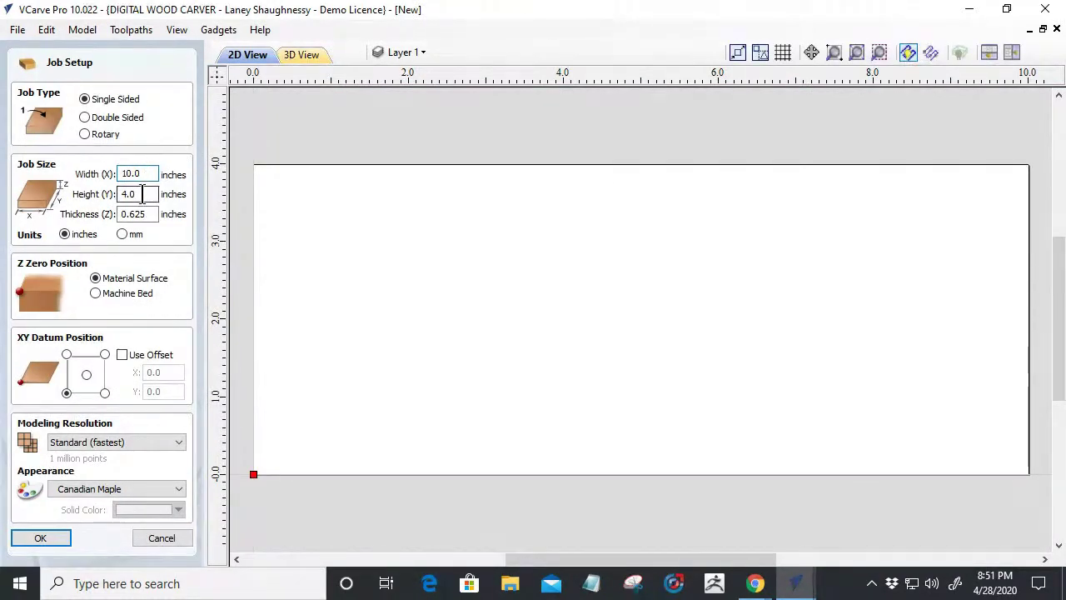
drag(143, 174, 76, 179)
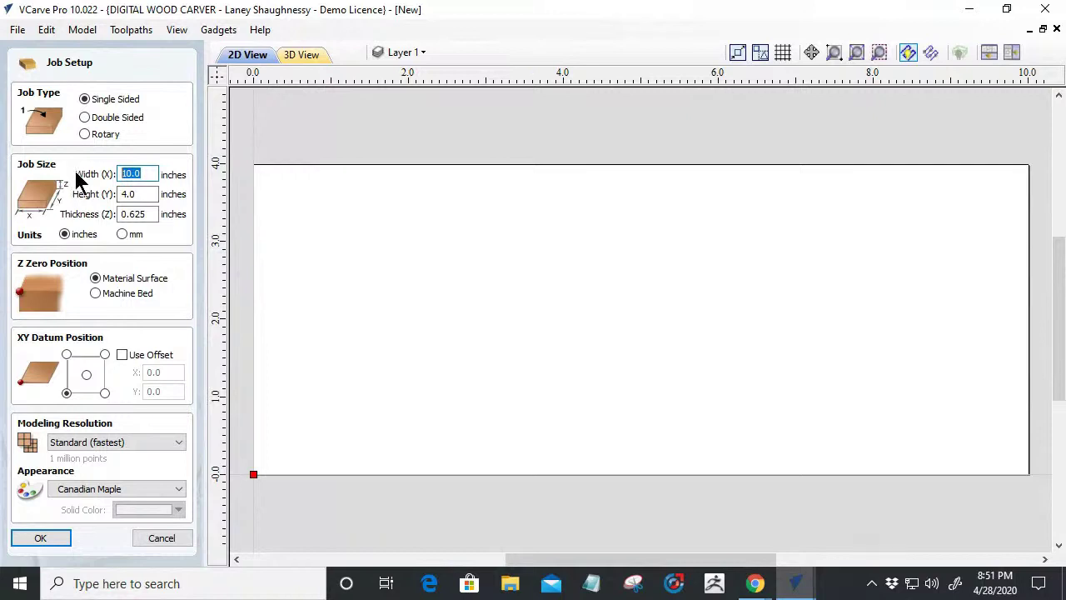
text(9)
drag(140, 194, 109, 202)
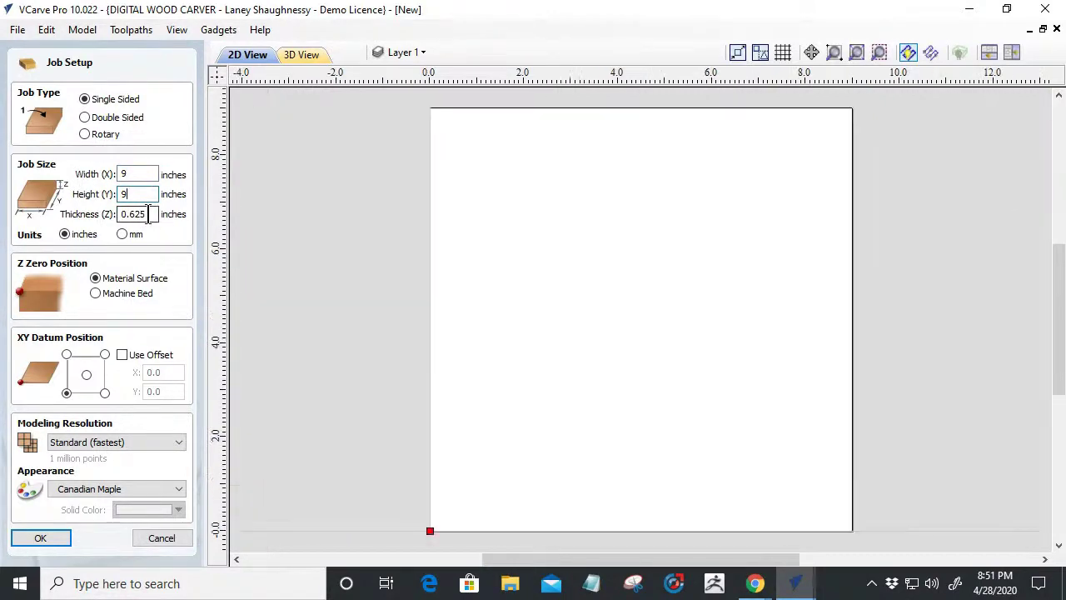
drag(150, 214, 52, 224)
text(.2275)
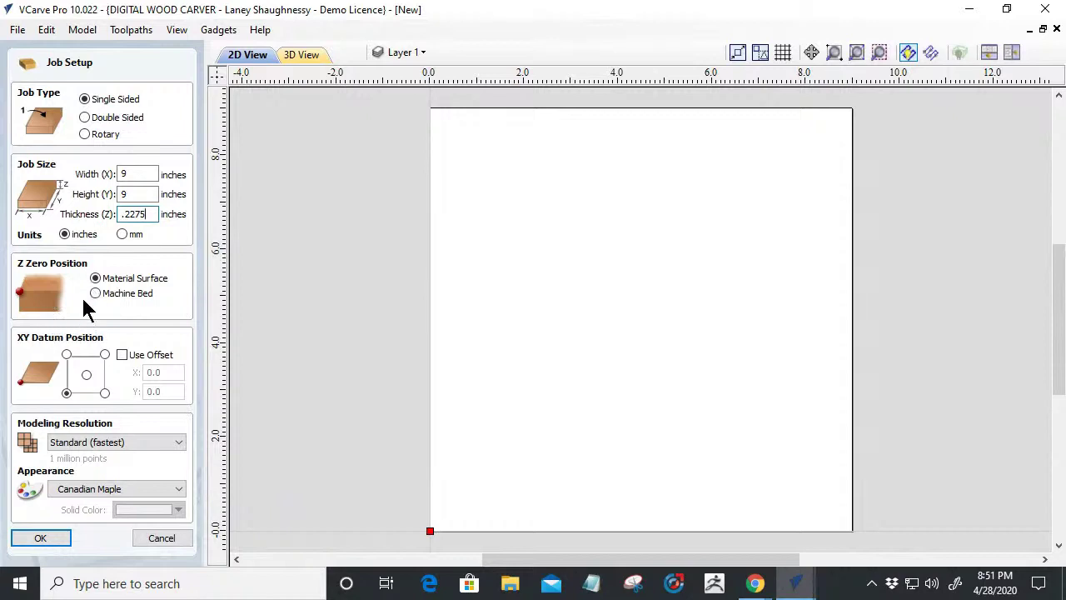
click(46, 539)
Step: Paste the bottom panel vectors into the new job, centre them on the material and deselect them
right_click(679, 267)
click(708, 228)
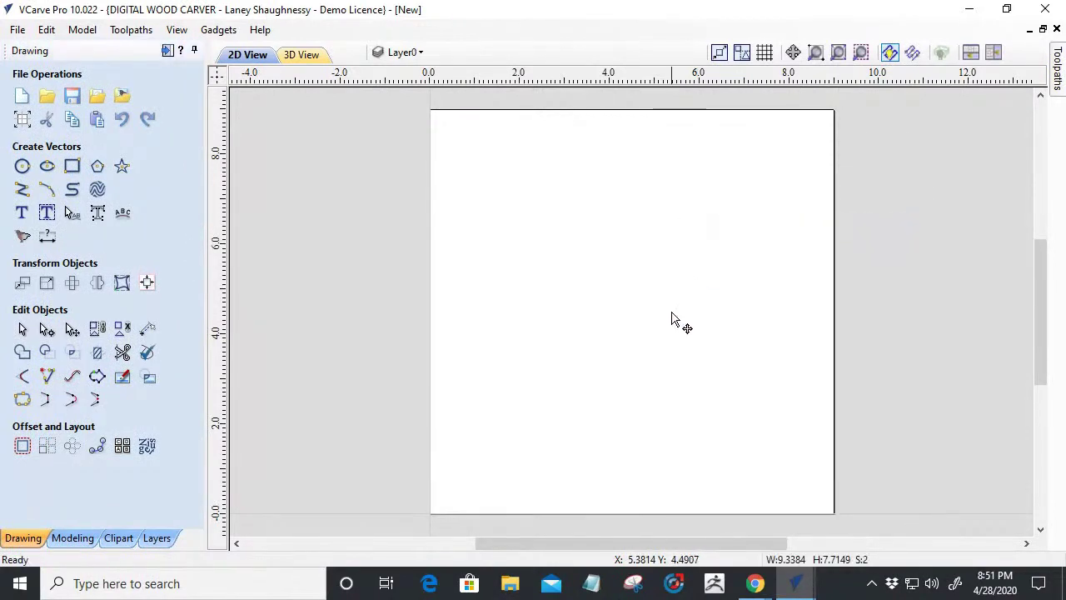
scroll(675, 317, down, 5)
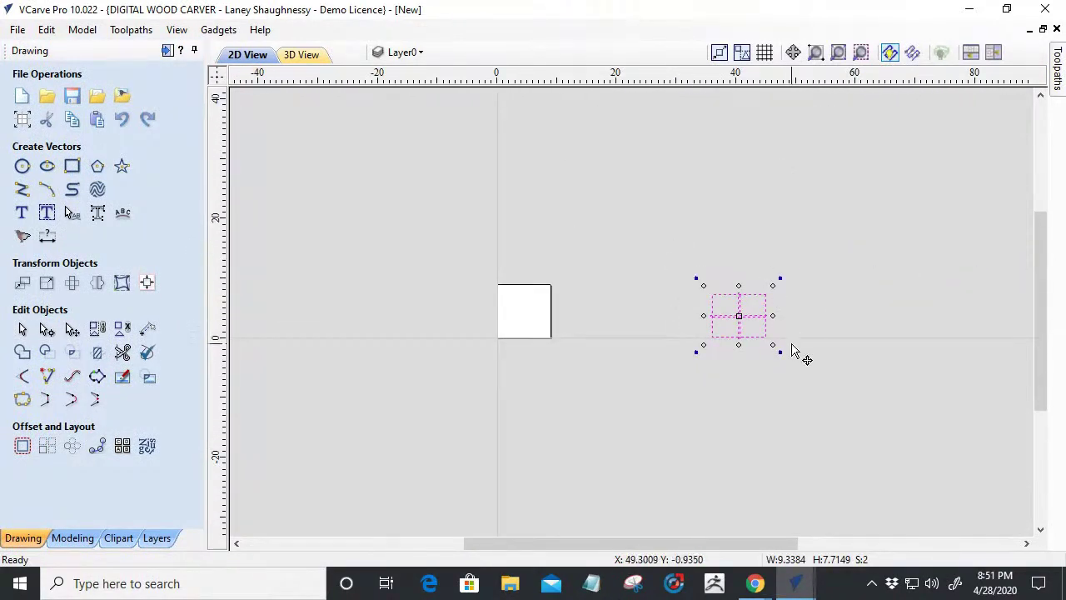
key(F9)
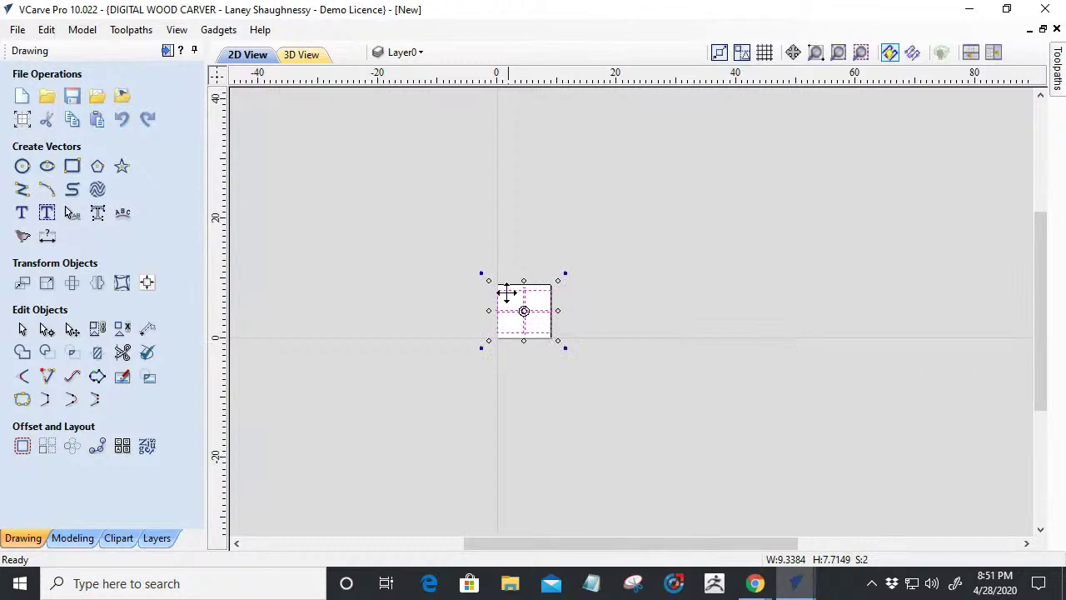
scroll(508, 317, up, 5)
scroll(558, 286, up, 2)
scroll(559, 286, down, 1)
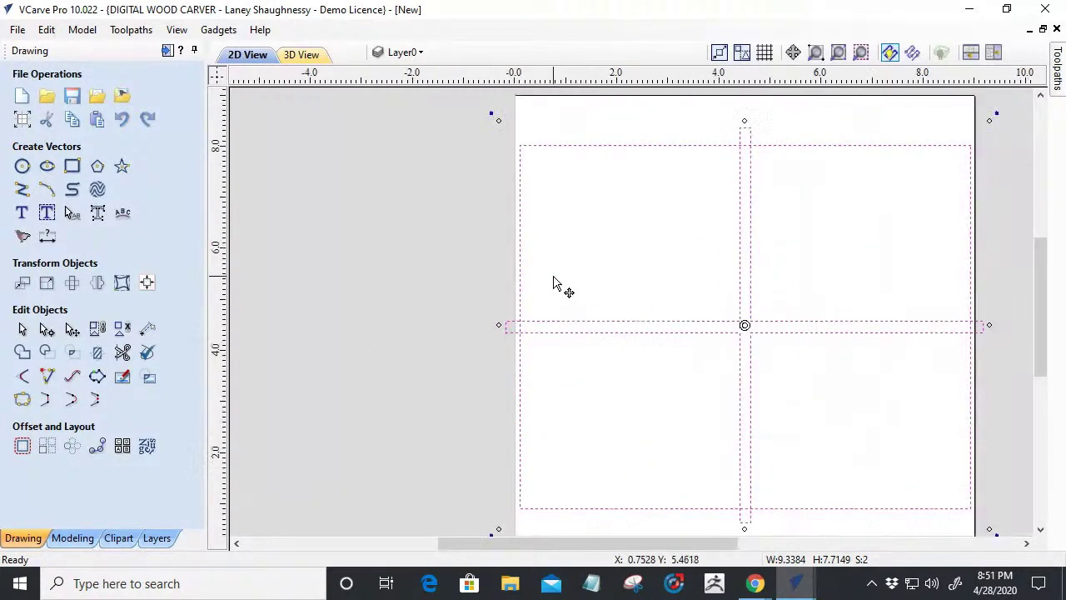
scroll(638, 429, down, 1)
click(384, 293)
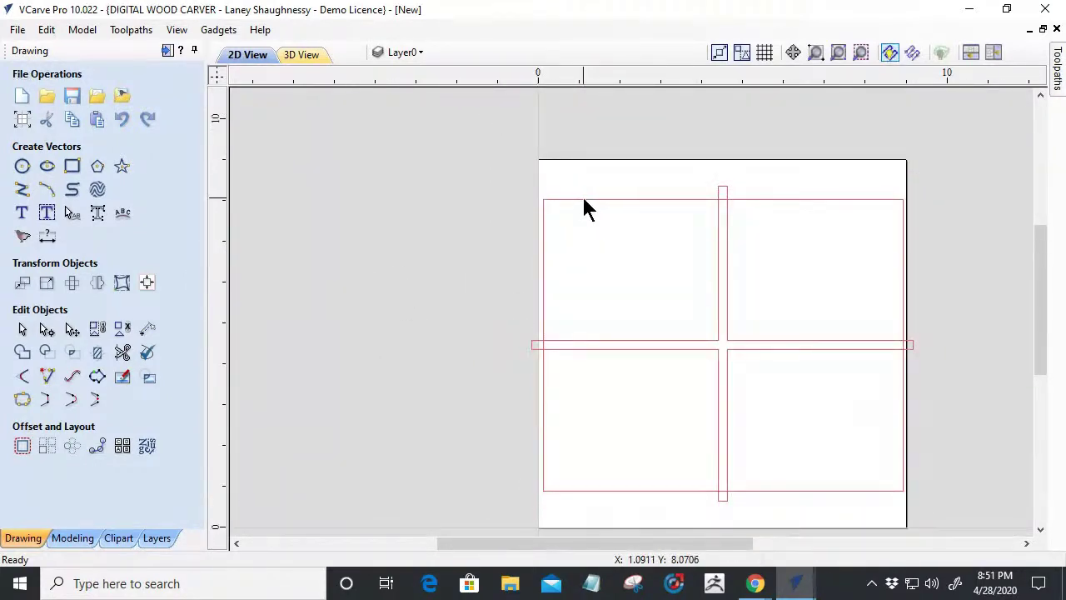
Step: Check the panel rectangle's width and height in Set Size, and close without changing them
click(581, 199)
click(47, 283)
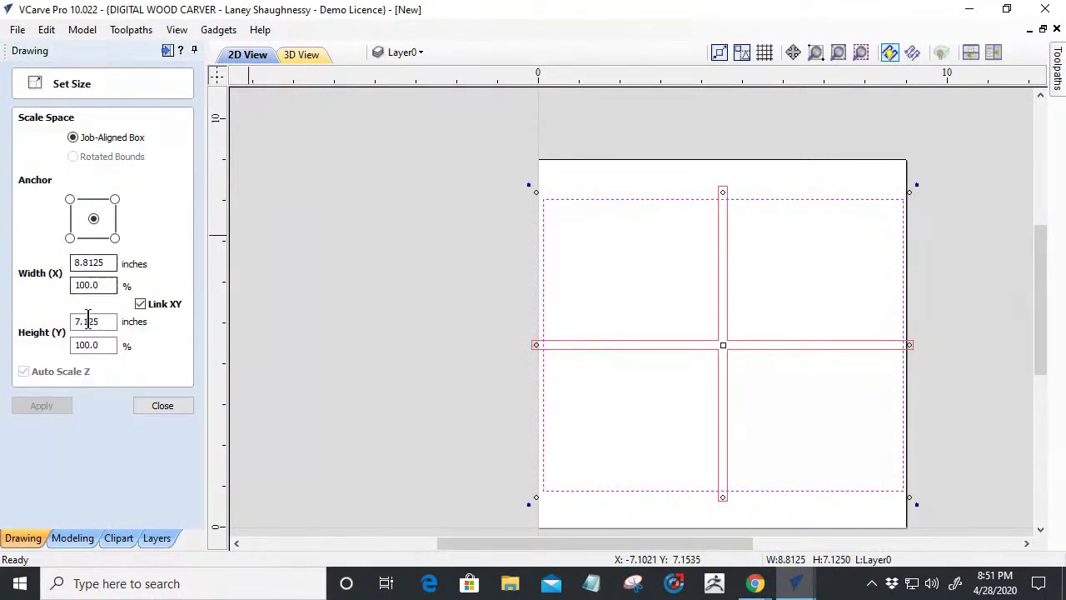
click(146, 407)
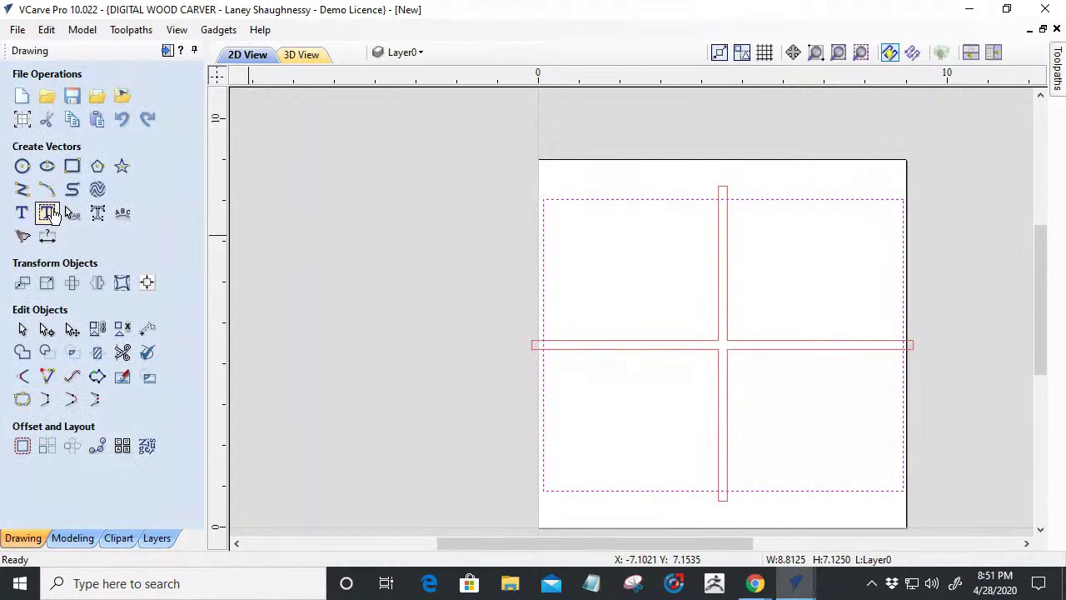
Step: Resize the job in Job Setup to a width of 8.8125 inches and a height of 7.125 inches
click(22, 120)
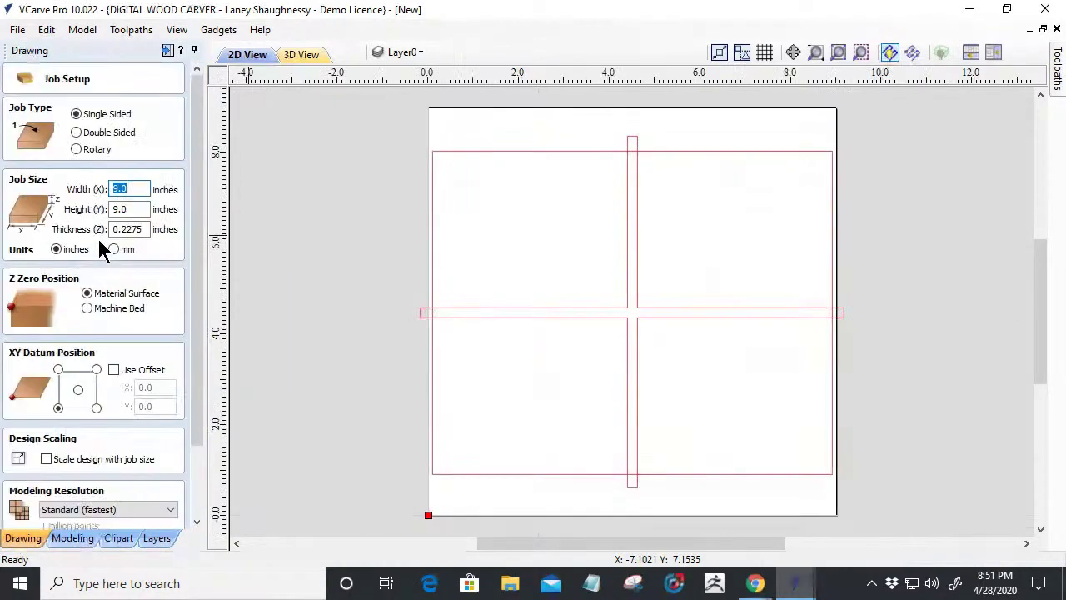
text(8.8125)
click(142, 209)
drag(142, 209, 101, 209)
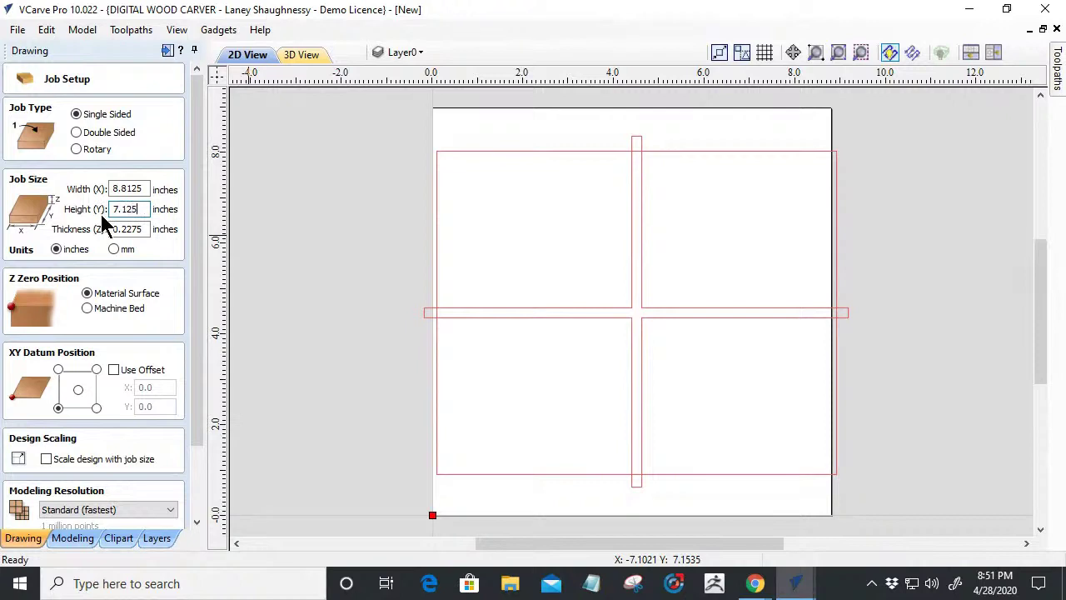
drag(190, 402, 185, 468)
click(18, 523)
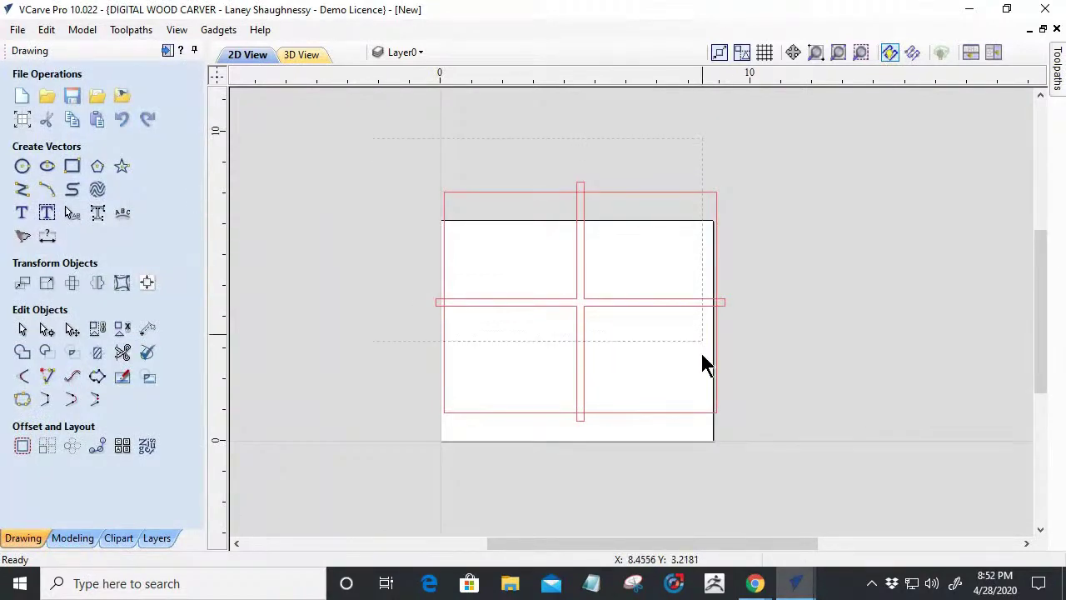
Step: Centre all the bottom panel vectors on the resized material and deselect them
key(ctrl+a)
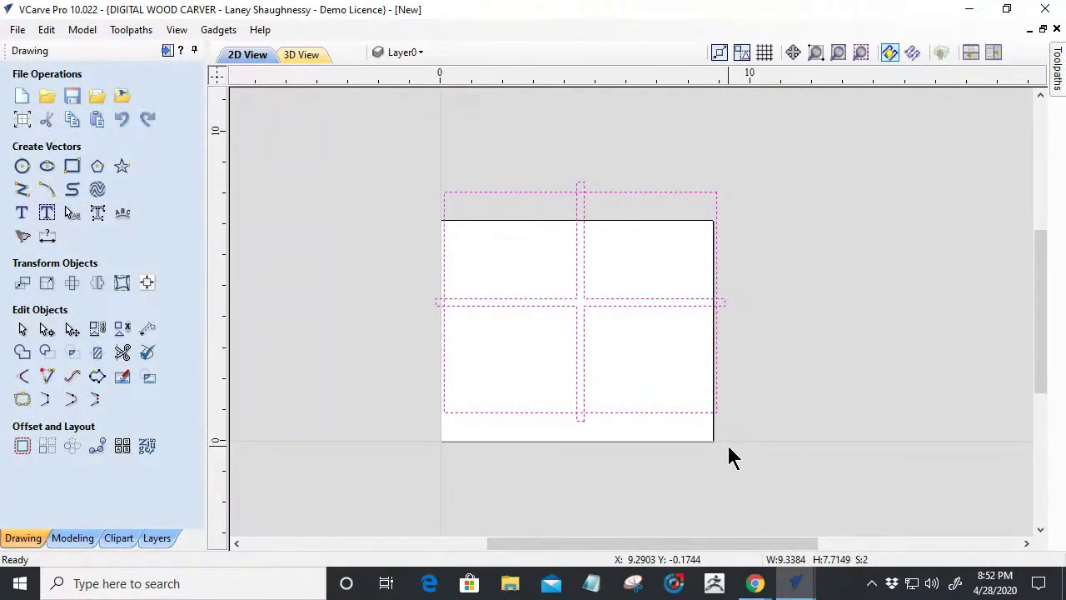
key(F9)
click(405, 341)
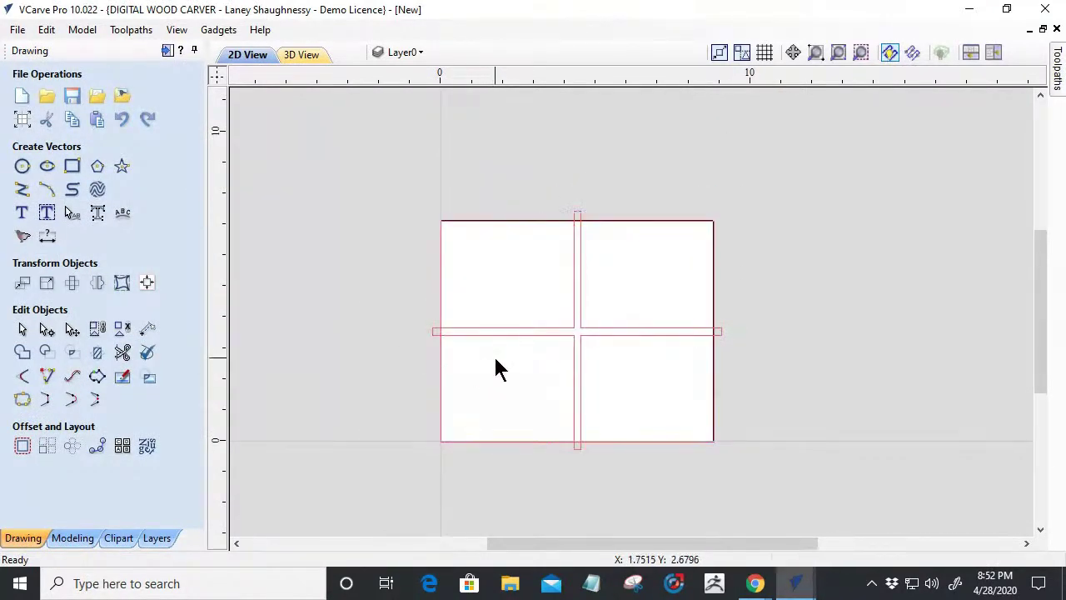
Step: Examine how the panel rectangle's edges line up with the material boundary on each side
scroll(497, 367, up, 3)
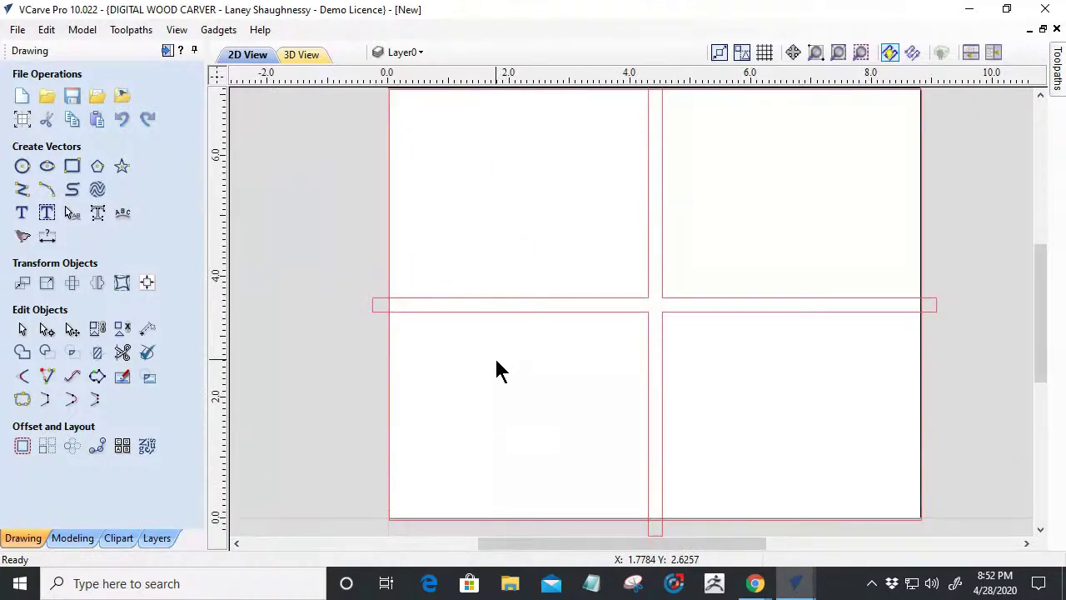
scroll(497, 370, down, 1)
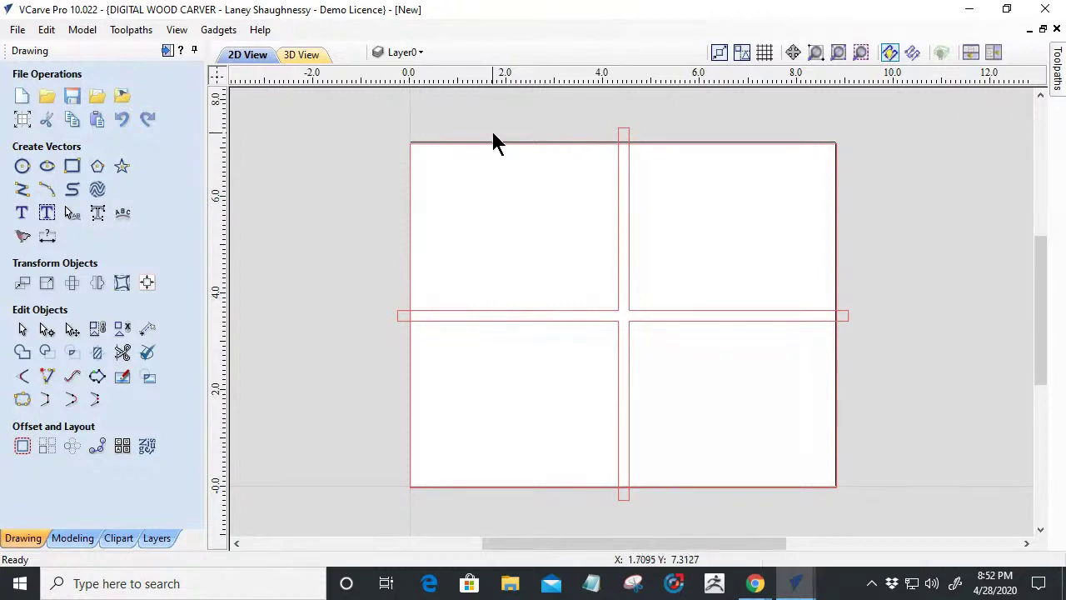
scroll(493, 140, up, 3)
scroll(493, 143, up, 3)
scroll(492, 143, down, 6)
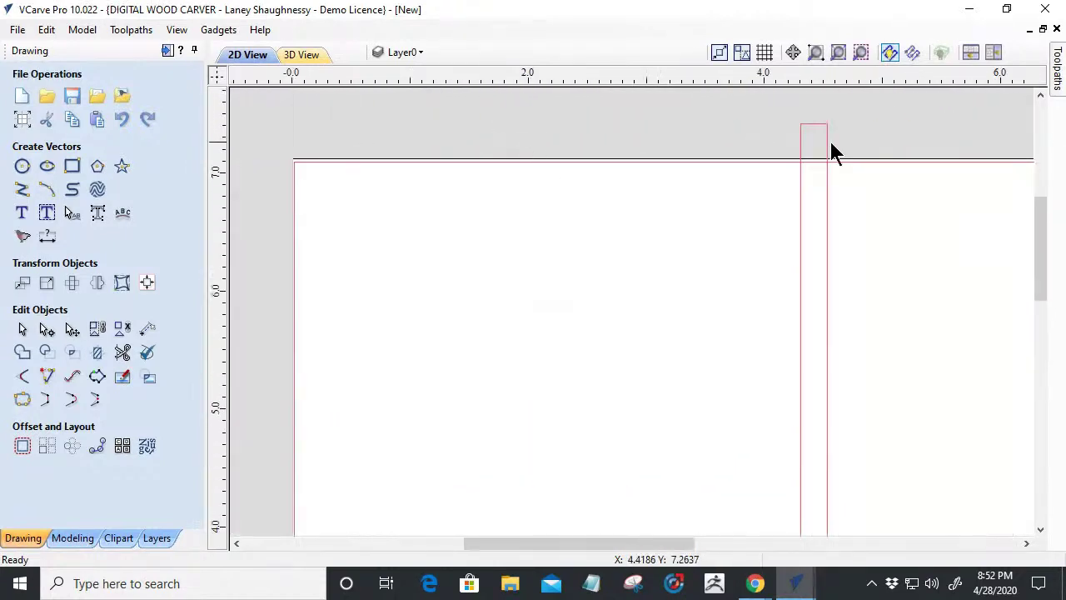
scroll(784, 154, down, 3)
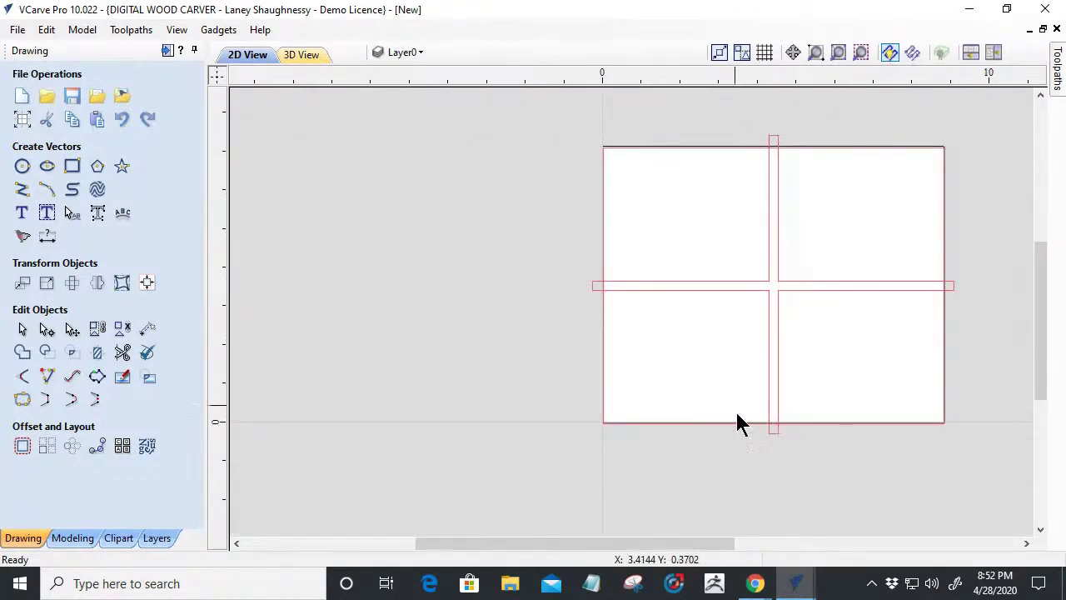
scroll(967, 383, up, 5)
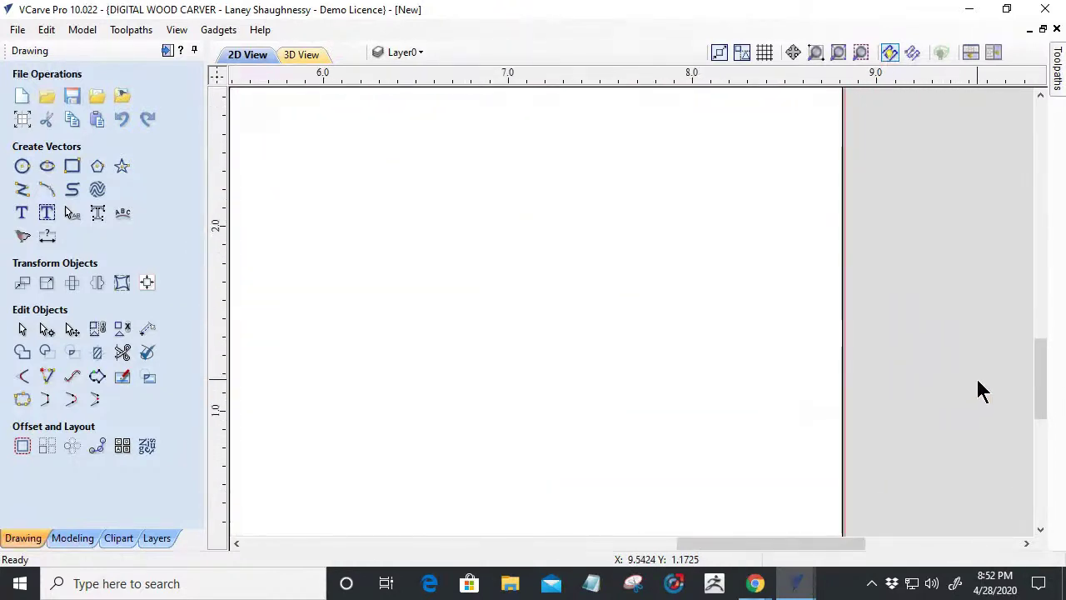
scroll(899, 386, up, 1)
scroll(883, 387, down, 5)
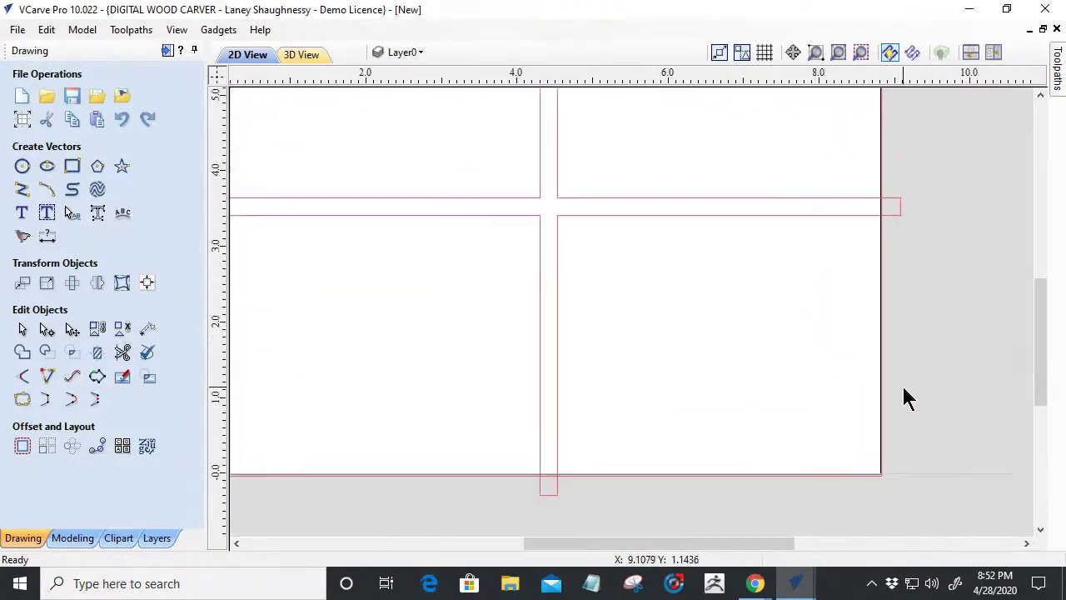
scroll(603, 283, down, 2)
Step: Move only the panel rectangle so that its upper-left corner sits on the material's upper-left corner
scroll(512, 153, up, 5)
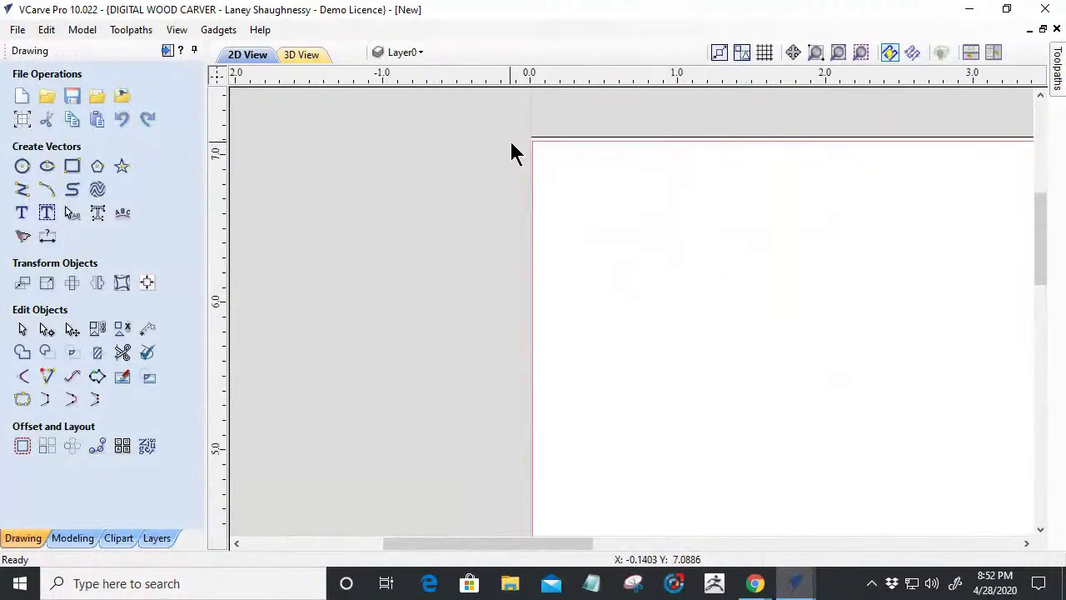
click(574, 158)
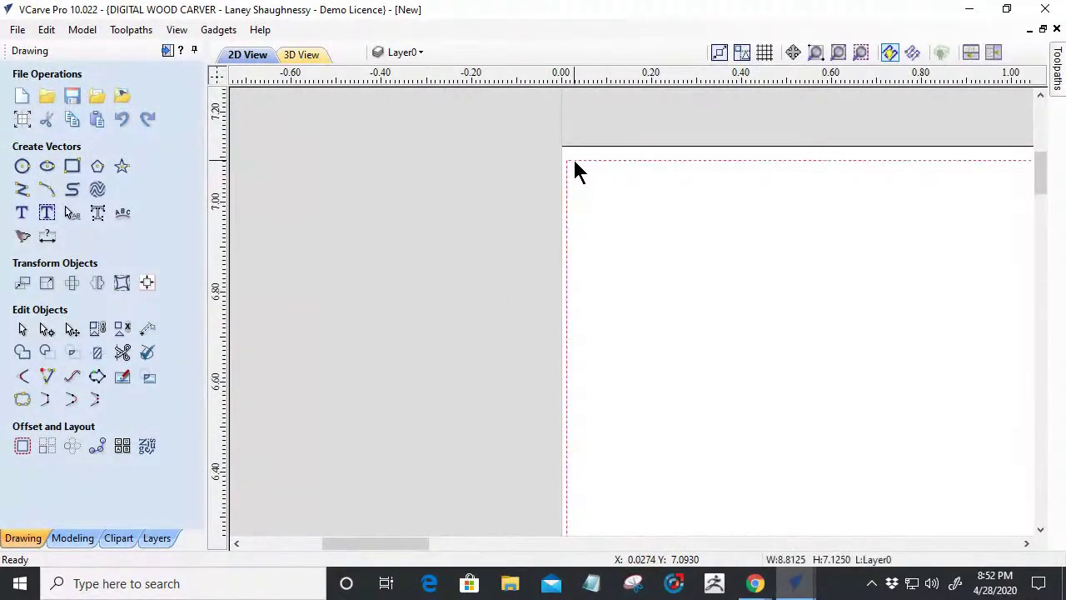
drag(571, 155, 560, 147)
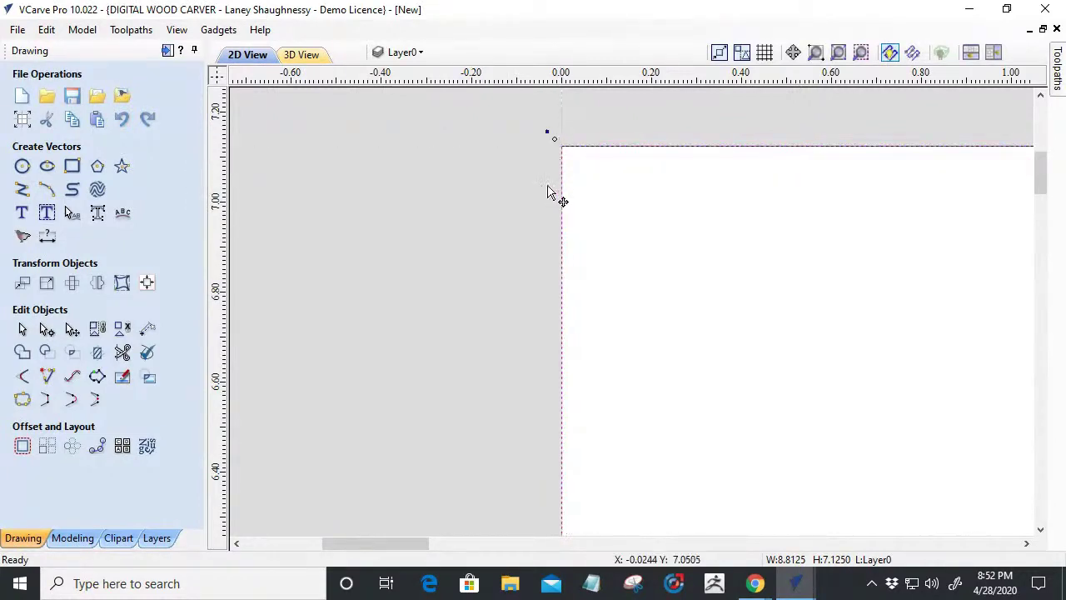
scroll(518, 202, down, 8)
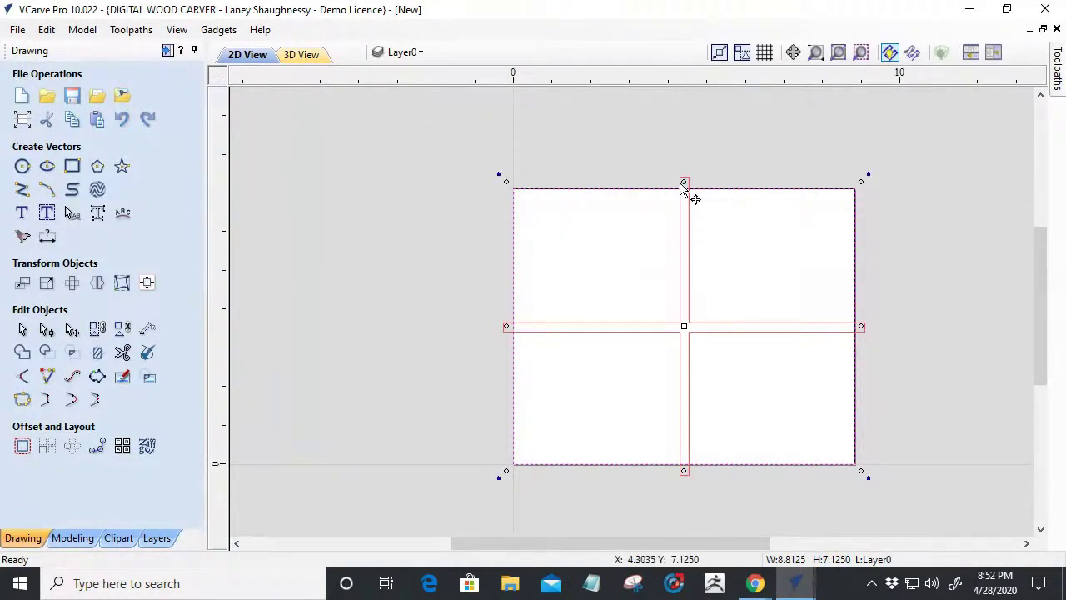
Step: Centre the cross-shaped groove vector on the material in both directions
click(688, 313)
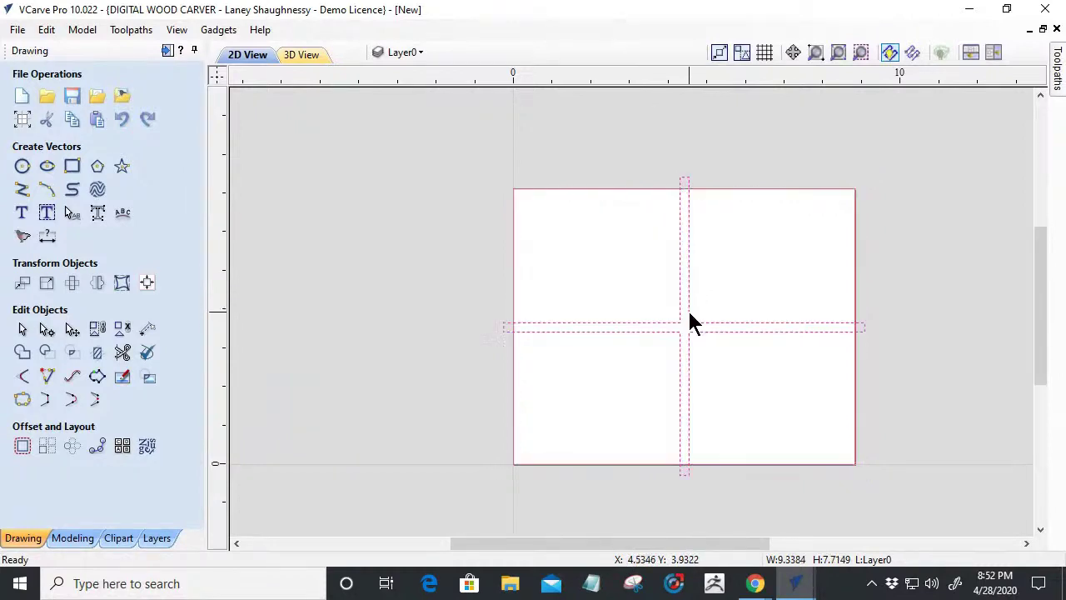
click(146, 282)
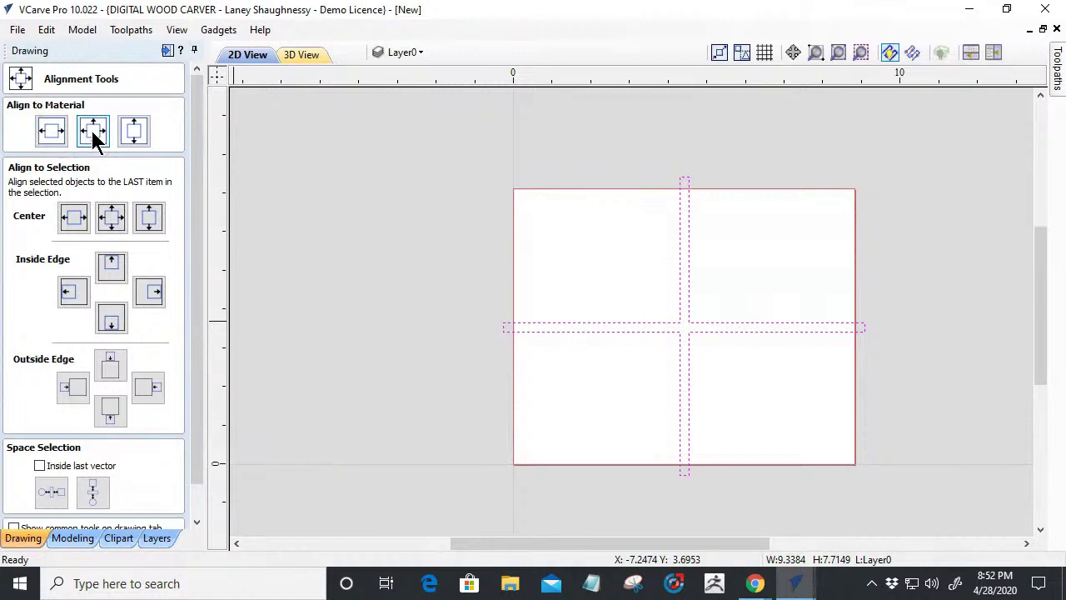
click(94, 137)
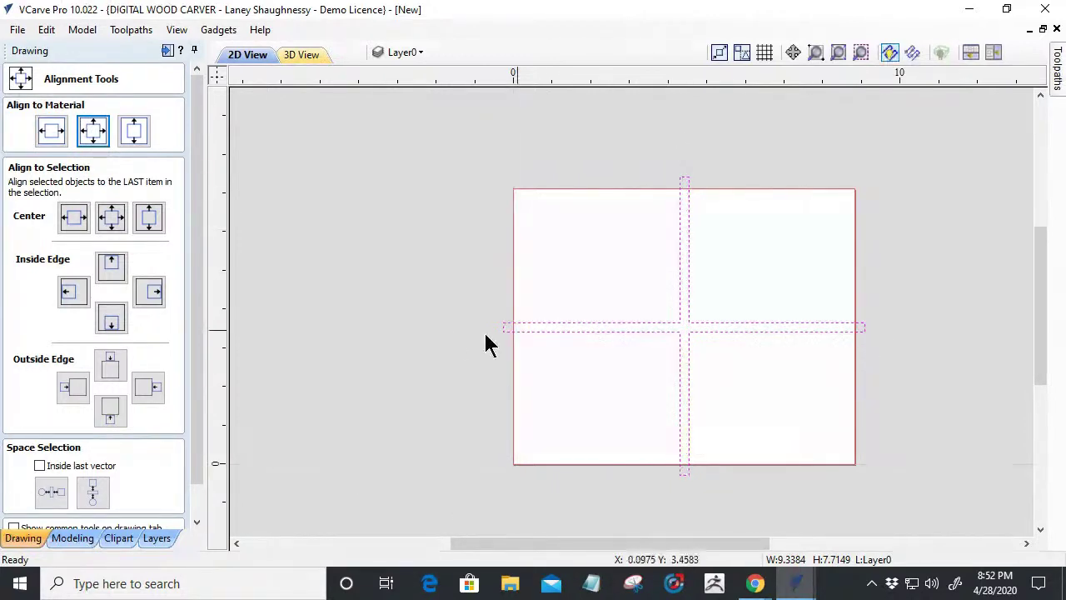
scroll(419, 346, down, 2)
scroll(667, 242, up, 4)
scroll(667, 242, down, 3)
Step: Bring up the toolpath operations and save the job as Box Bottom Panel in the DovetailBox_Class folder
click(166, 51)
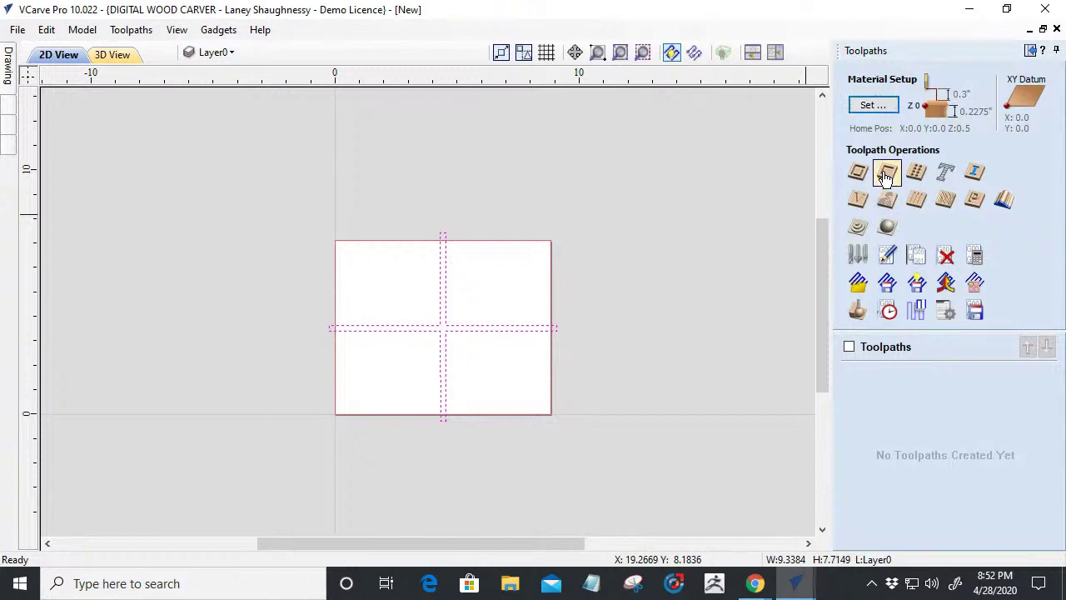
click(15, 29)
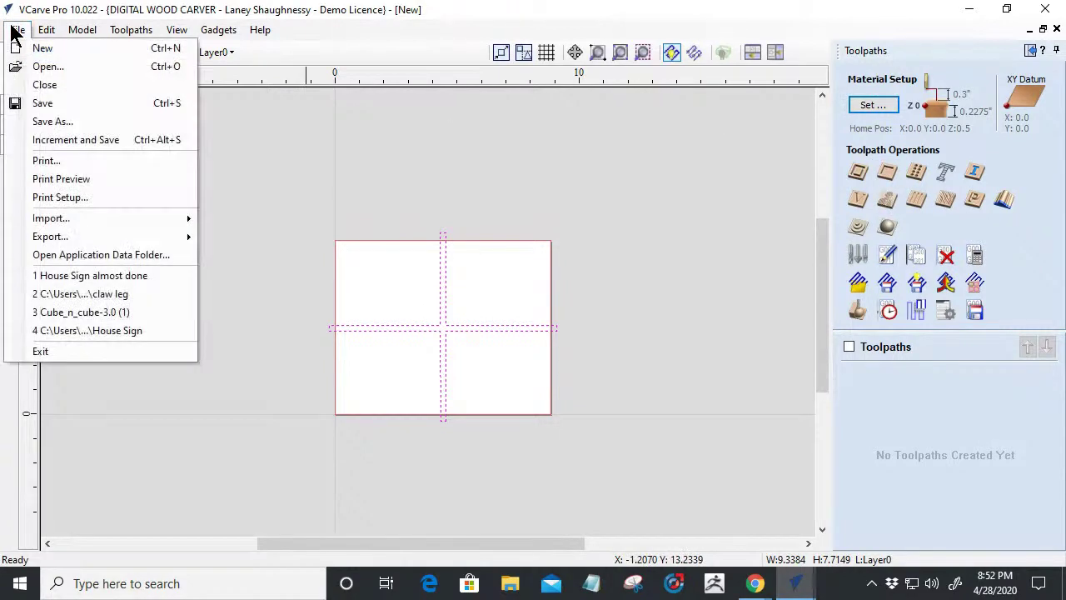
click(50, 121)
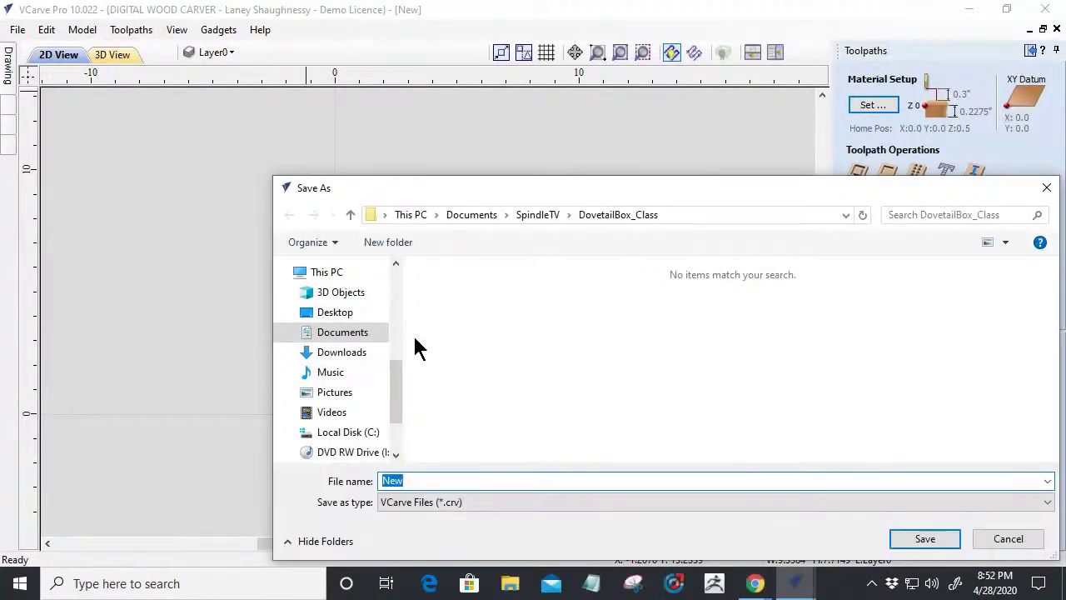
double_click(448, 478)
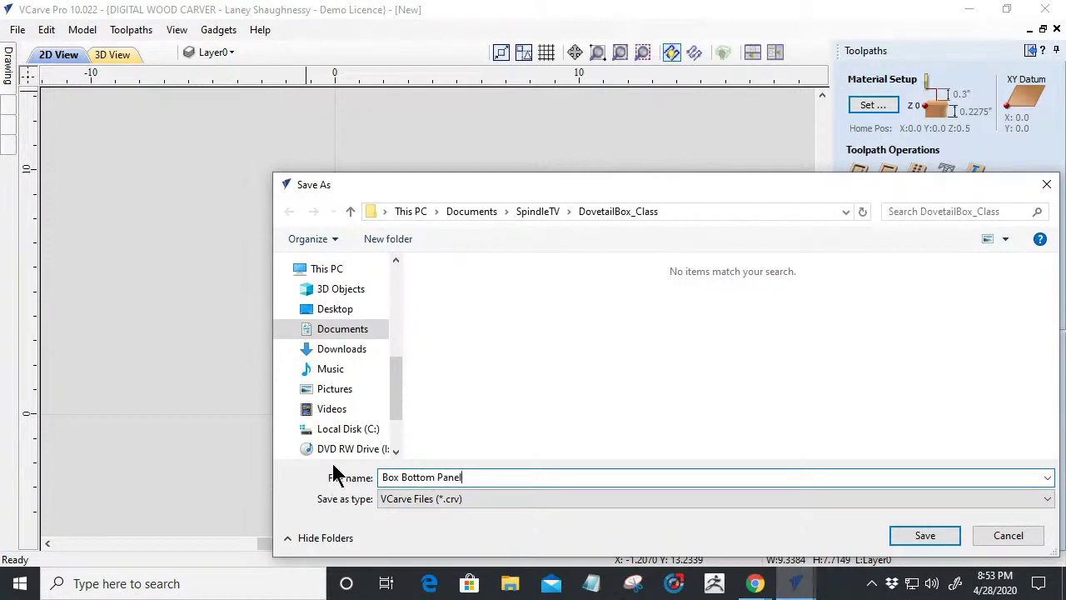
click(937, 536)
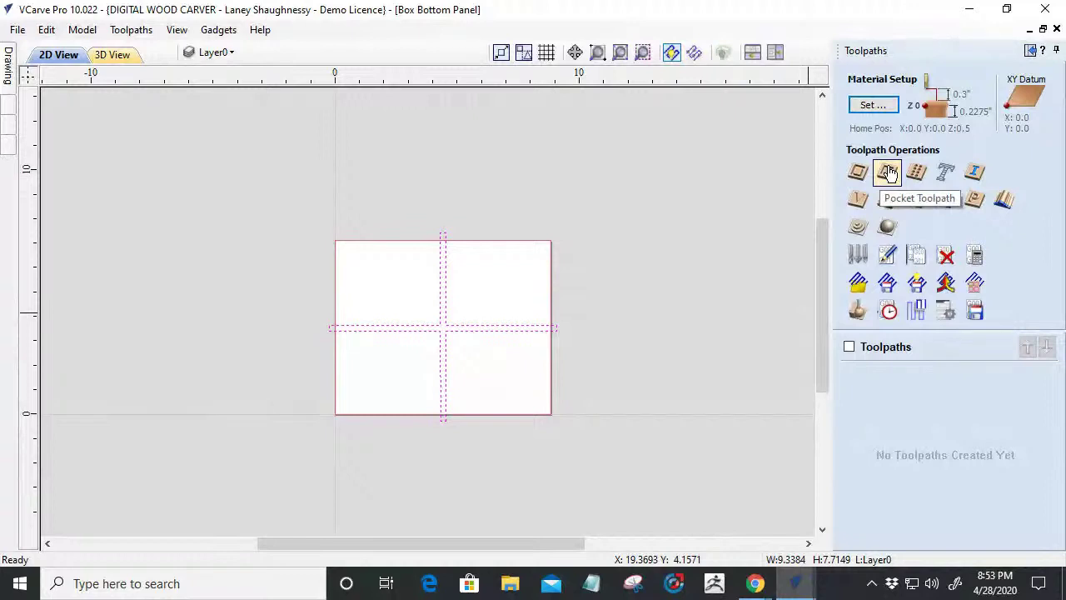
Step: Set up a pocket toolpath for the cross with a .0625 inch cut depth, the 0.125 inch End Mill and Offset clearing
click(888, 173)
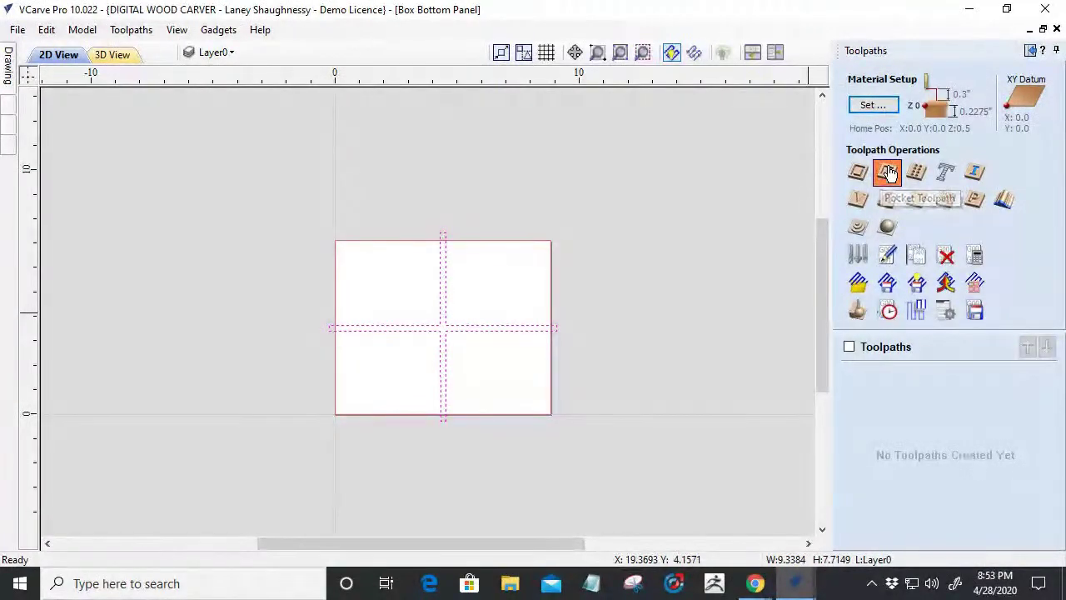
key(Tab)
text(.0625)
click(947, 199)
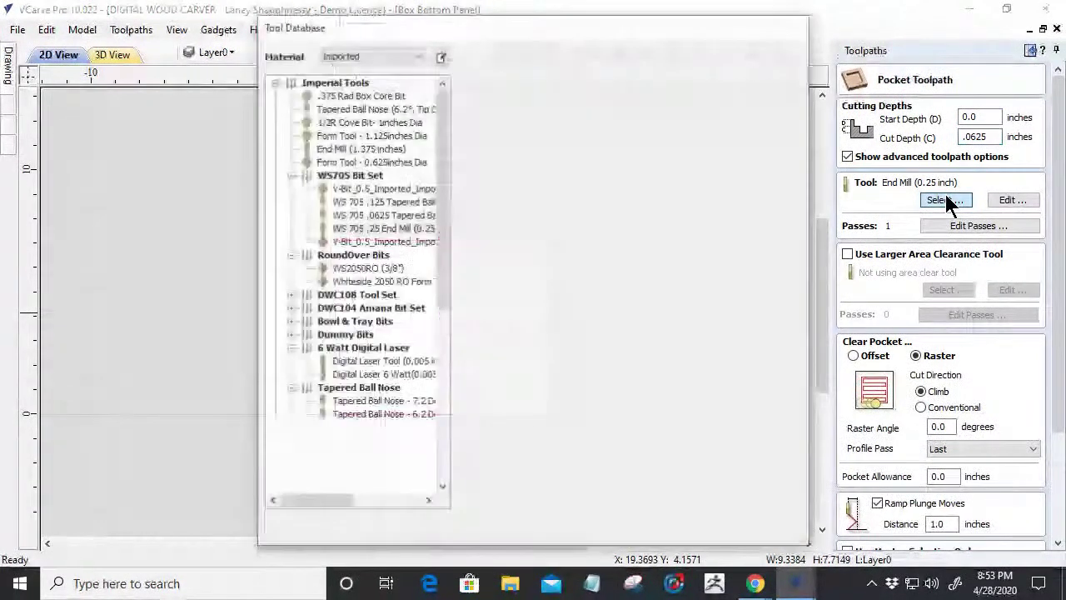
click(366, 456)
click(695, 530)
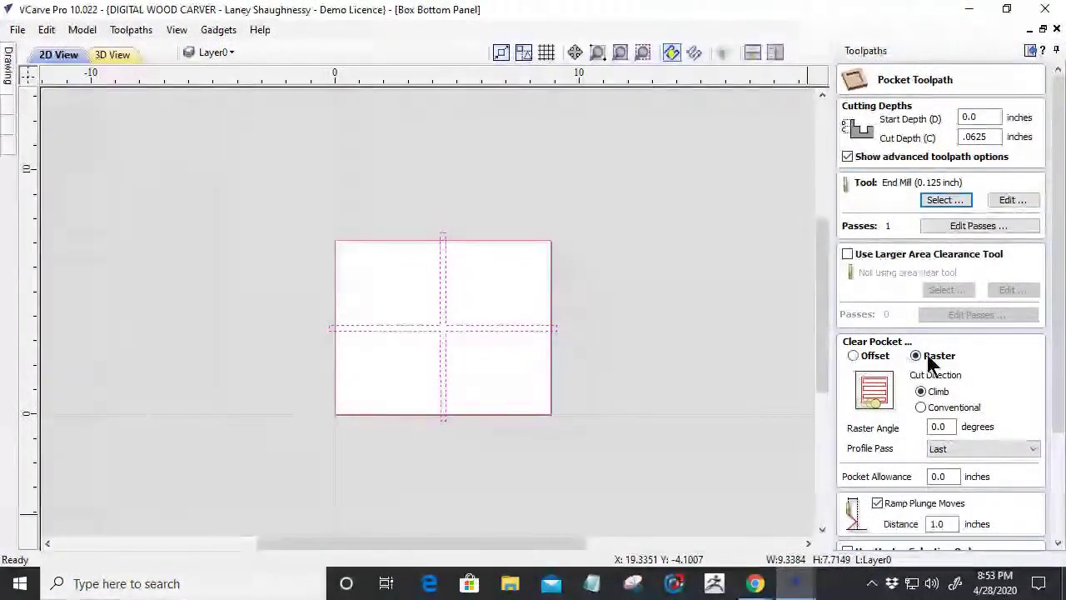
click(853, 357)
Step: Name the pocket toolpath bottomPanel_Pocket_.125EM
click(1059, 344)
drag(1059, 343, 1055, 458)
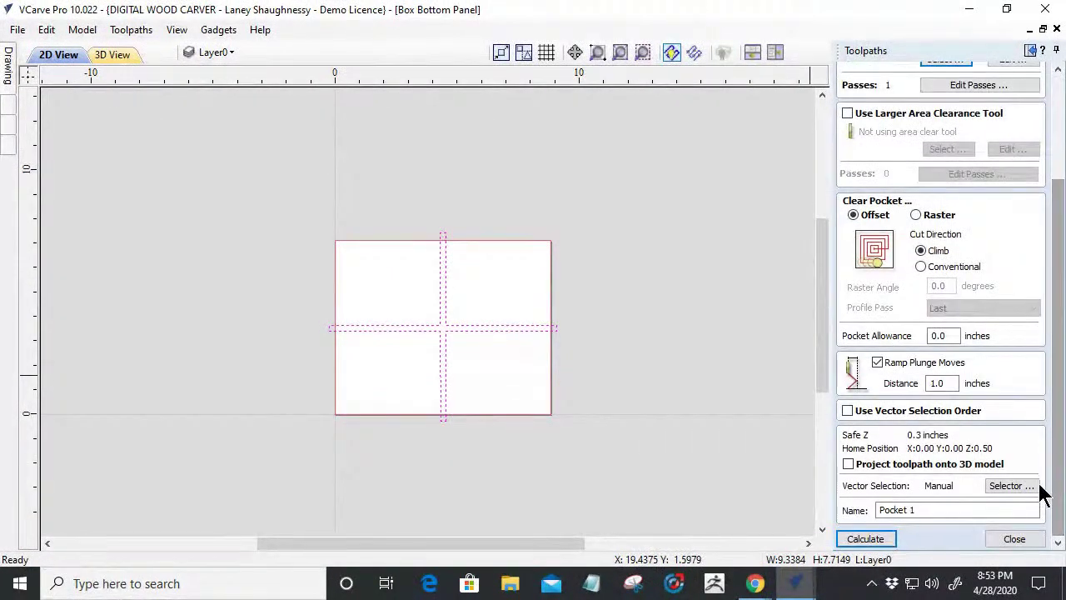
drag(912, 509, 803, 504)
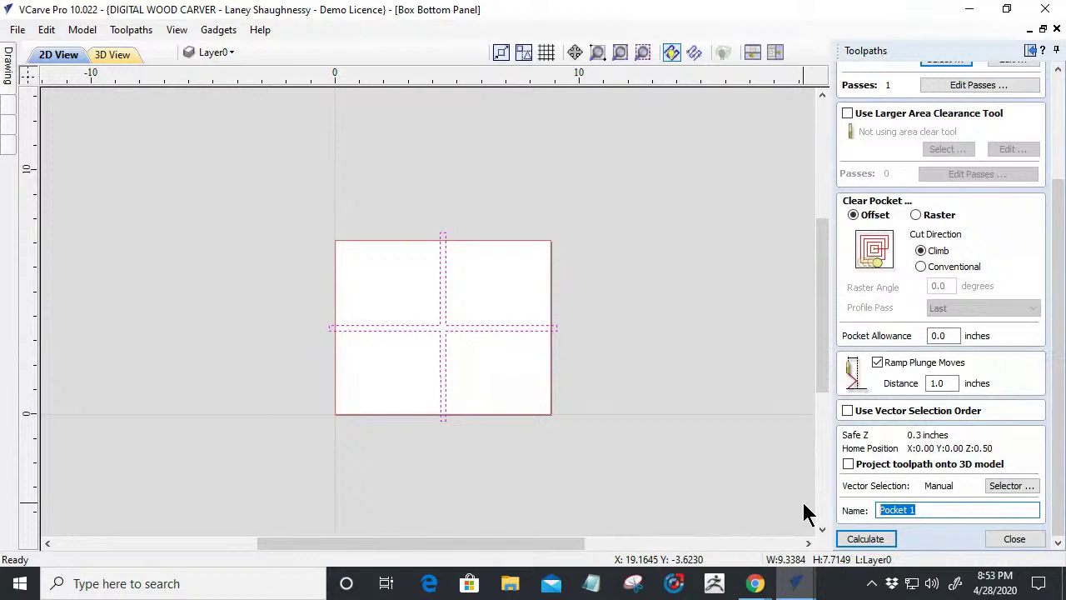
text(bottom)
text( Pa)
text(P)
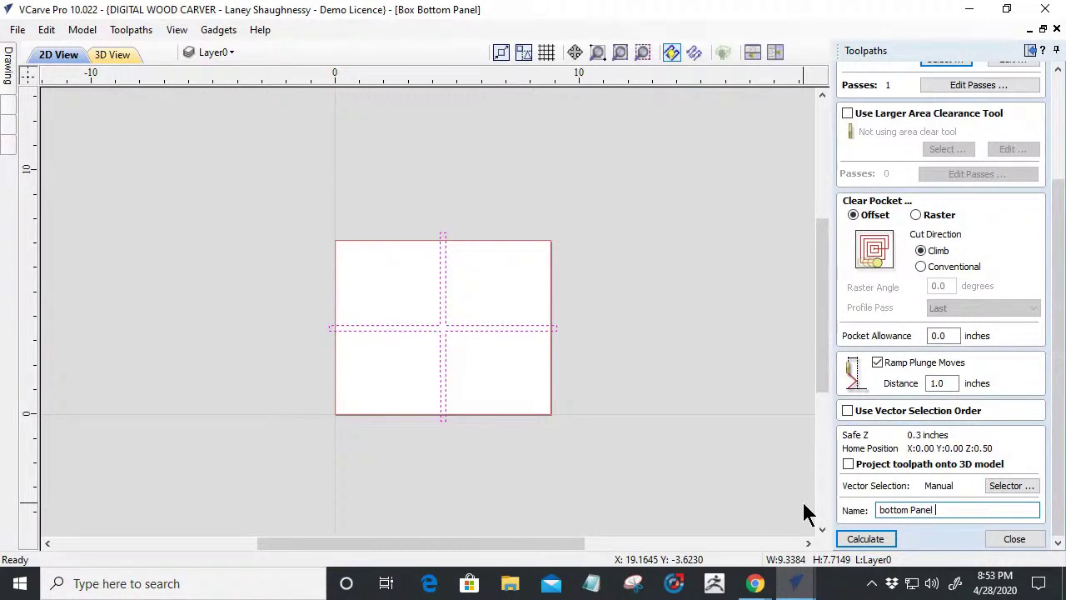
text(a)
key(BackSpace)
key(BackSpace)
key(BackSpace)
key(BackSpace)
key(BackSpace)
key(BackSpace)
key(BackSpace)
key(BackSpace)
key(BackSpace)
text(Panel_)
key(BackSpace)
text(_Pocket_.125EM)
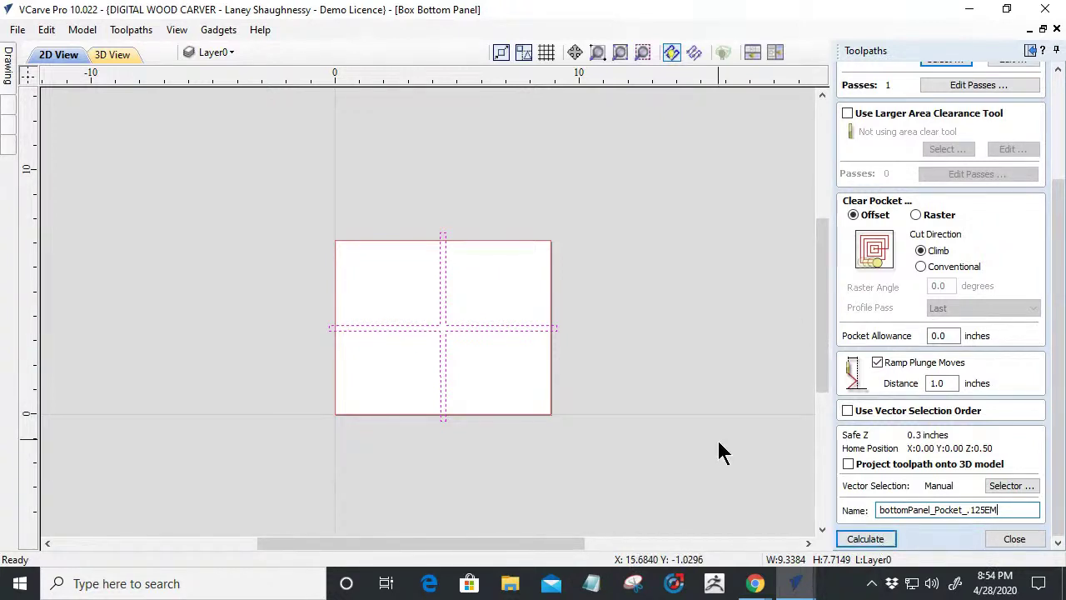
Step: Calculate the pocket toolpath and preview its cut on the material from a tilted 3D view
click(851, 534)
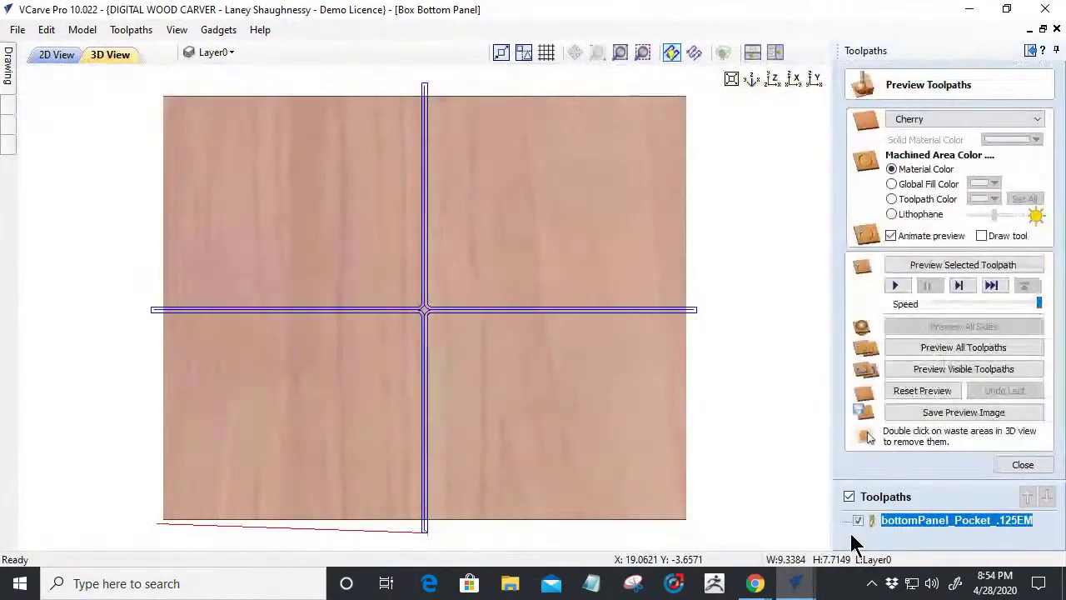
click(936, 266)
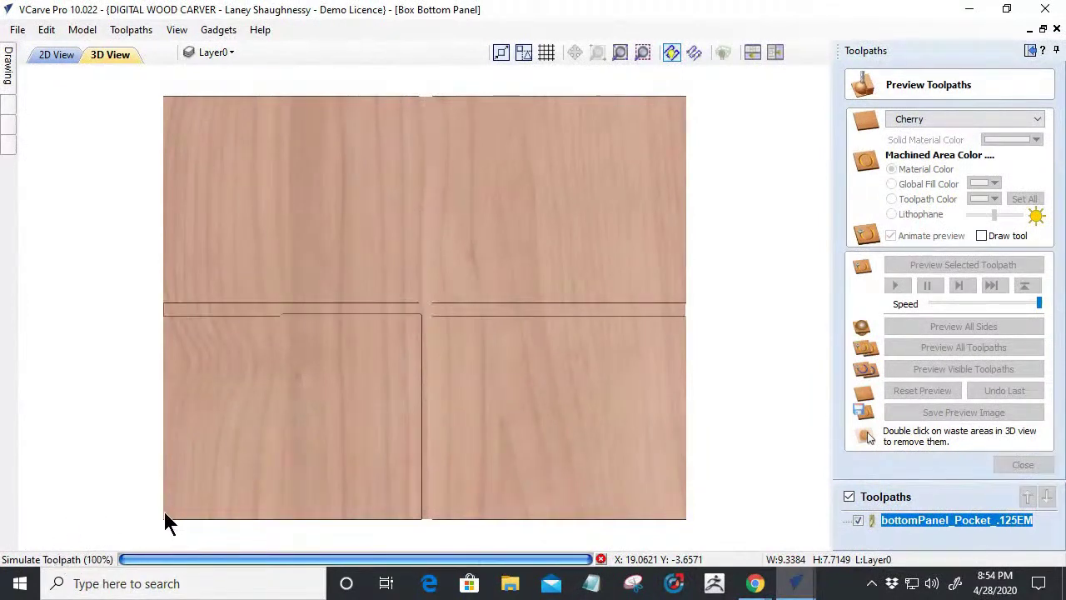
drag(390, 488, 428, 362)
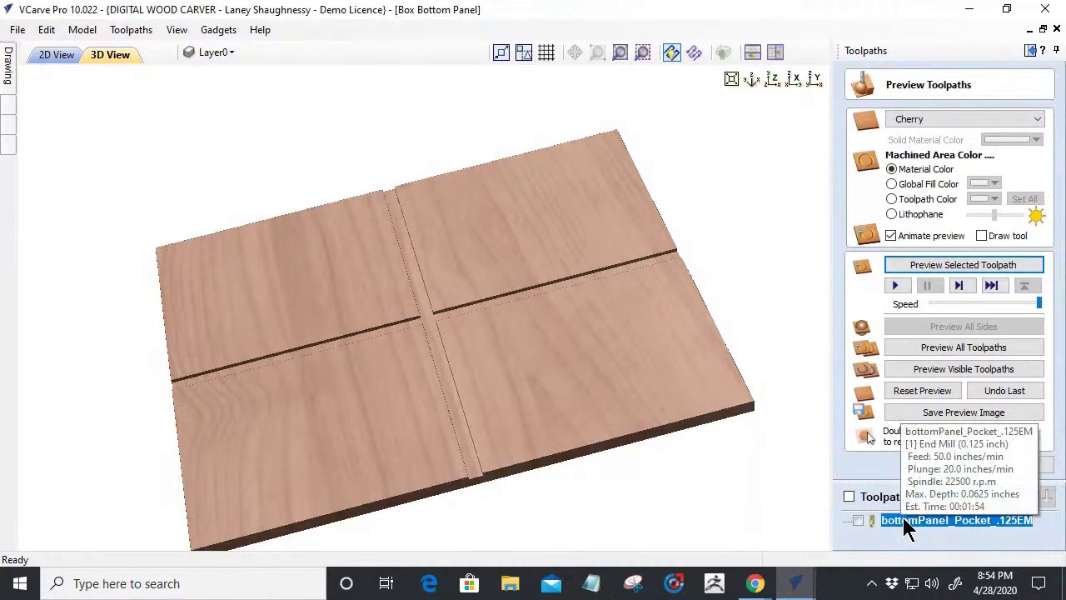
Step: Close the Box Bottom Panel job, saving its changes
click(18, 30)
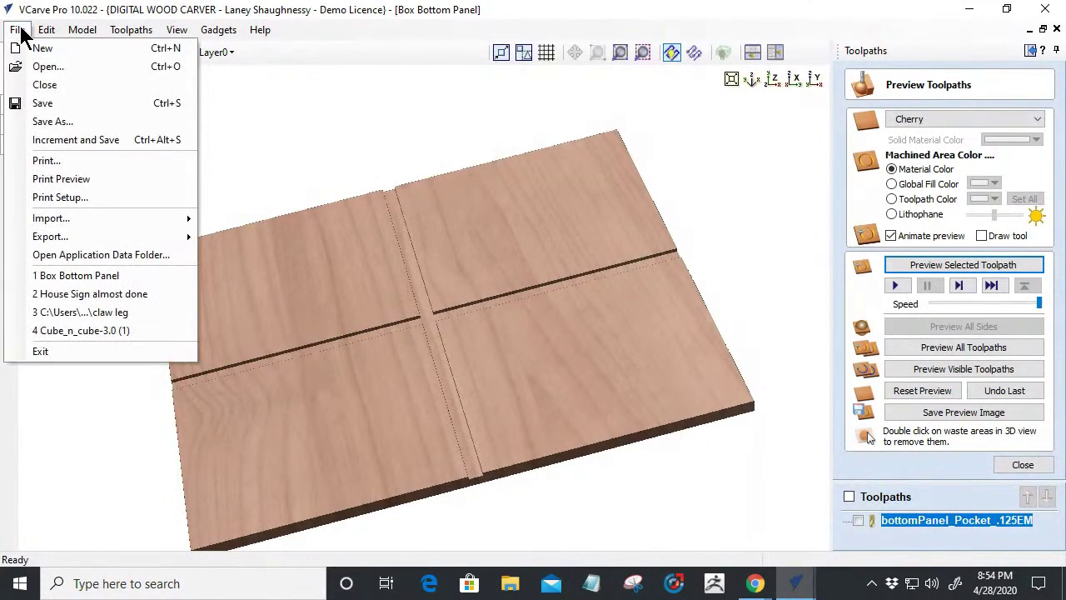
click(46, 84)
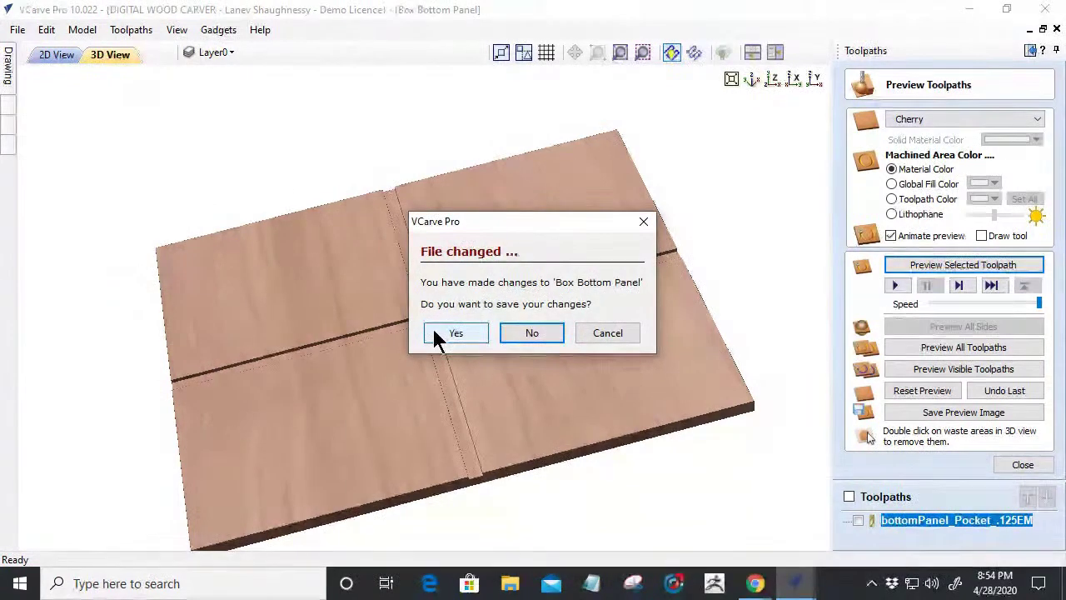
click(435, 331)
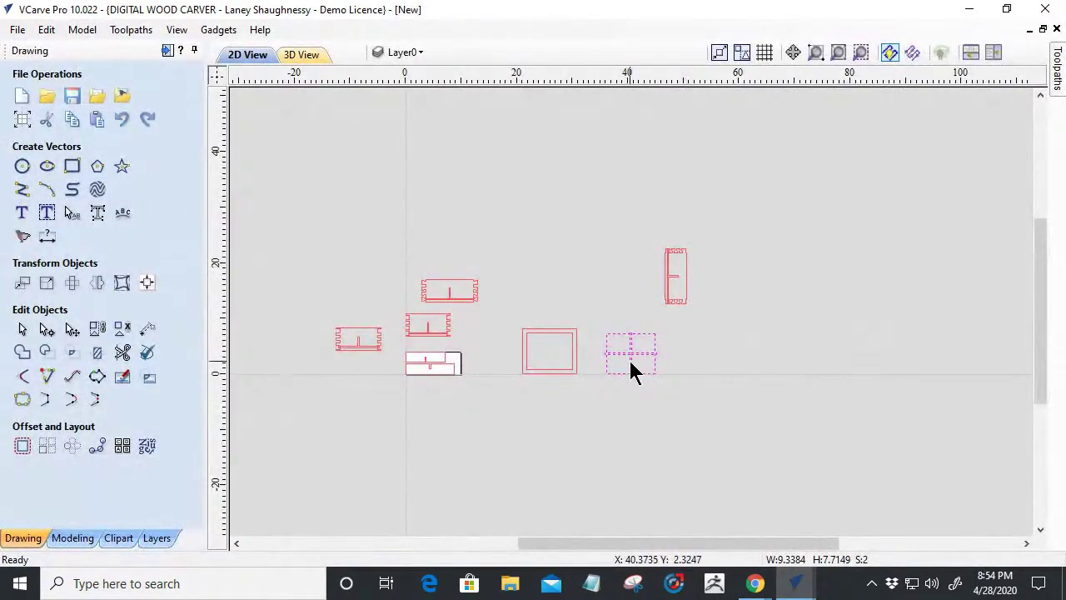
Step: Delete the bottom panel with its divider cross and the two nested rectangles beside it from the box layout
drag(586, 307, 670, 408)
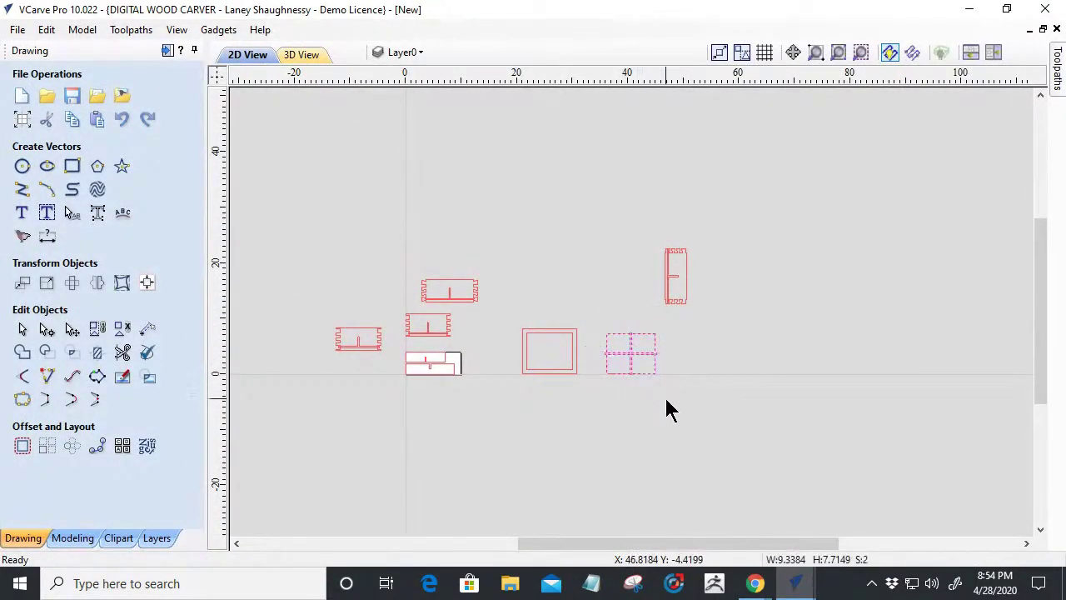
key(Delete)
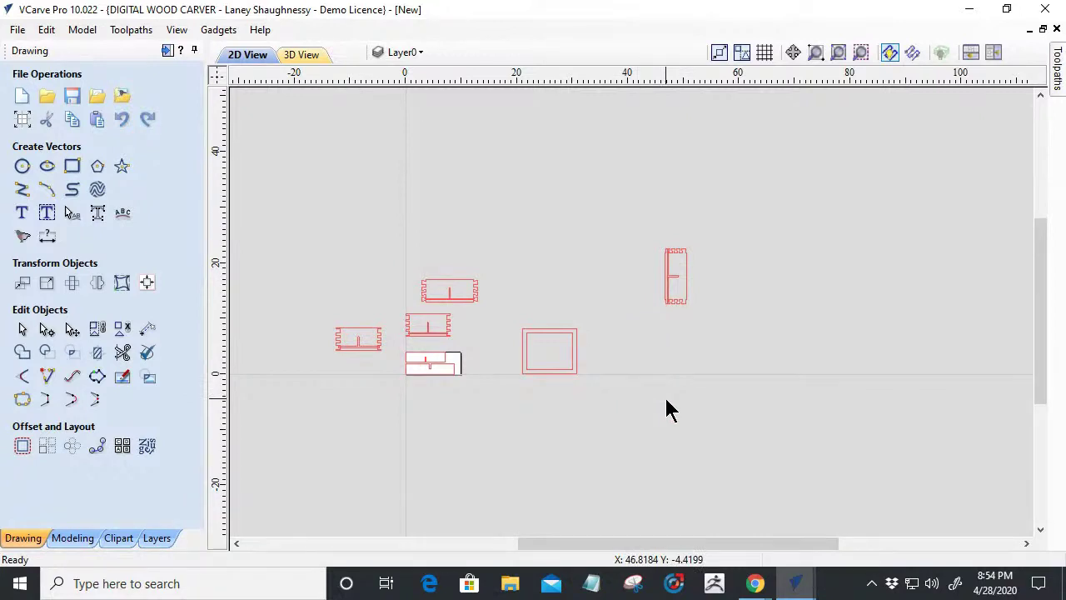
scroll(516, 364, up, 2)
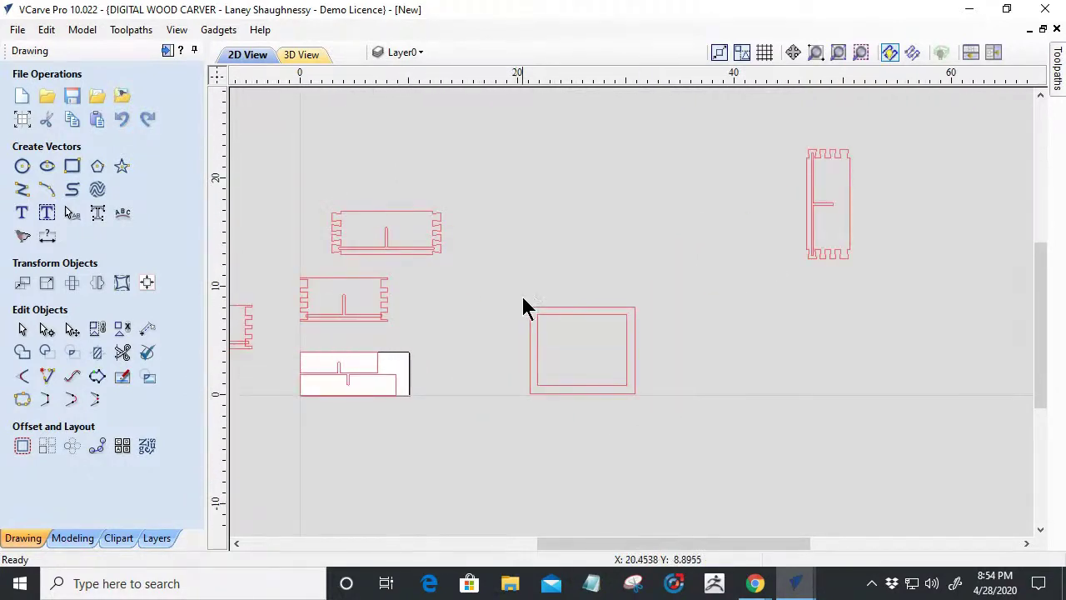
click(571, 306)
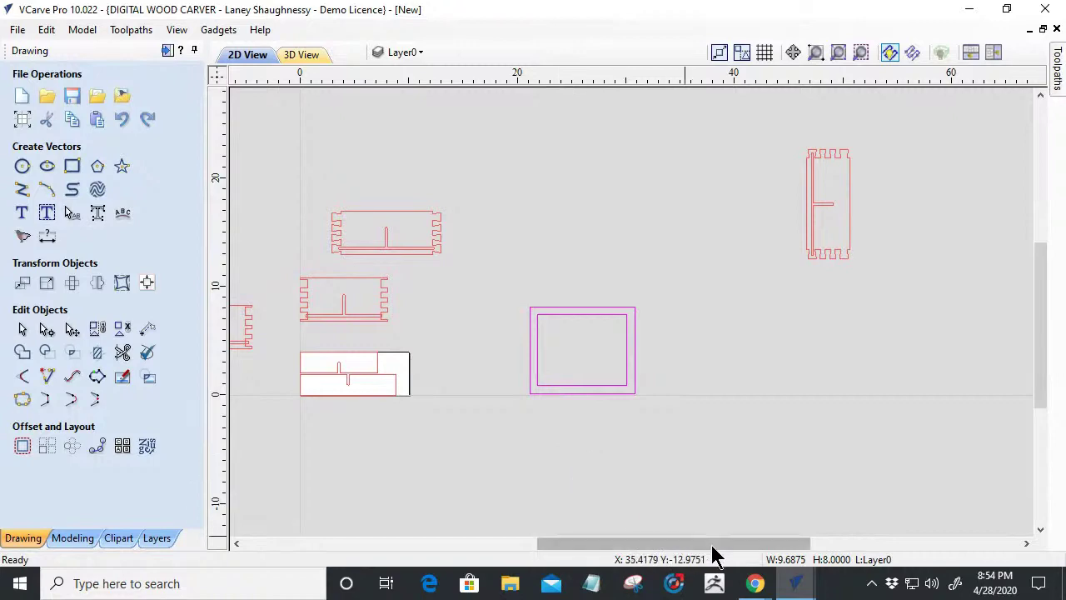
click(795, 508)
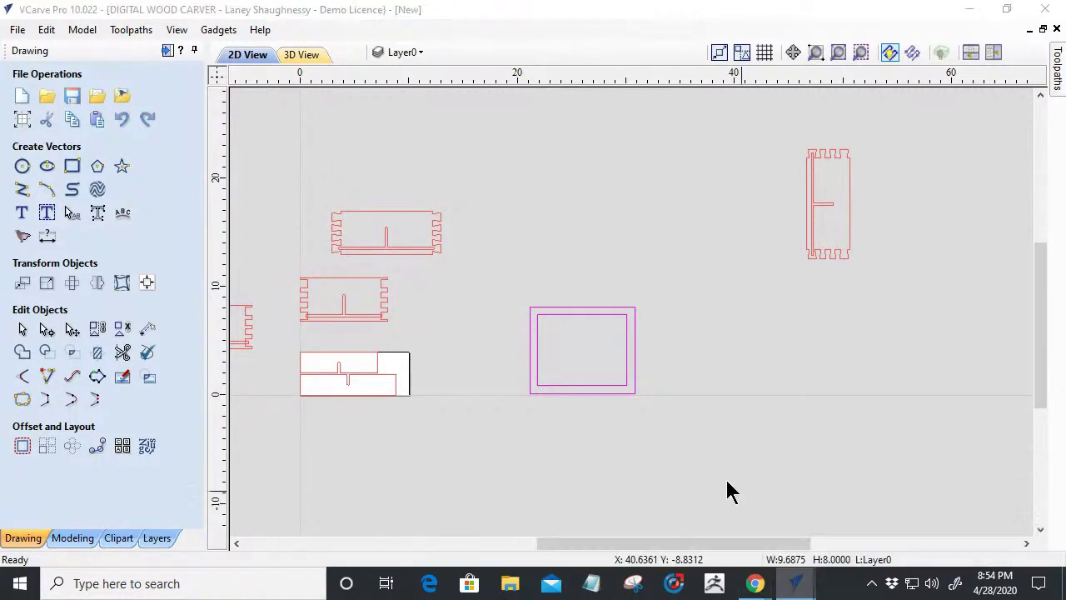
scroll(756, 229, up, 1)
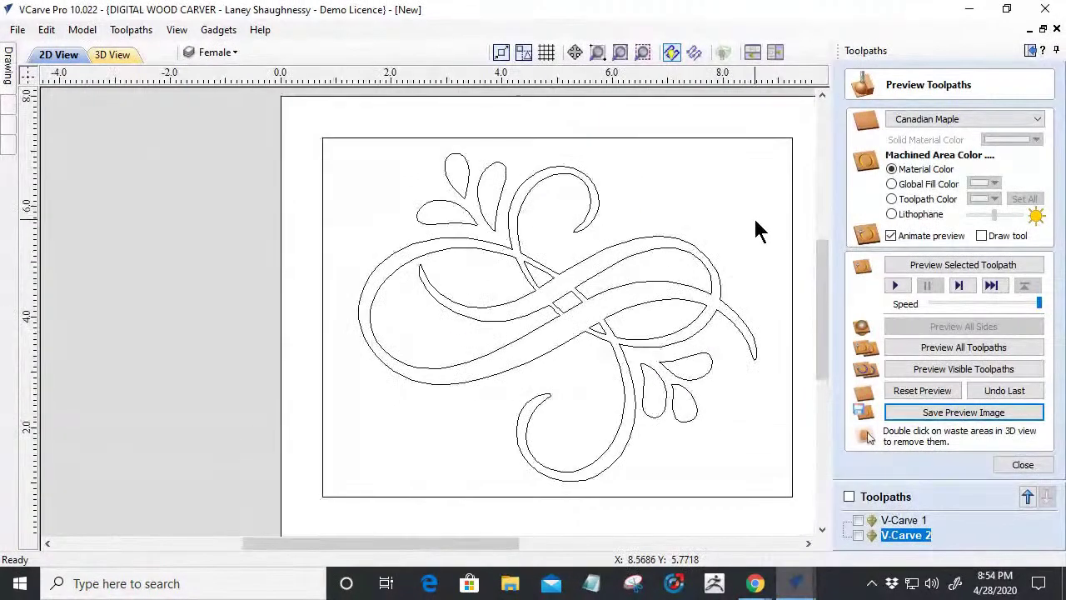
scroll(759, 241, down, 1)
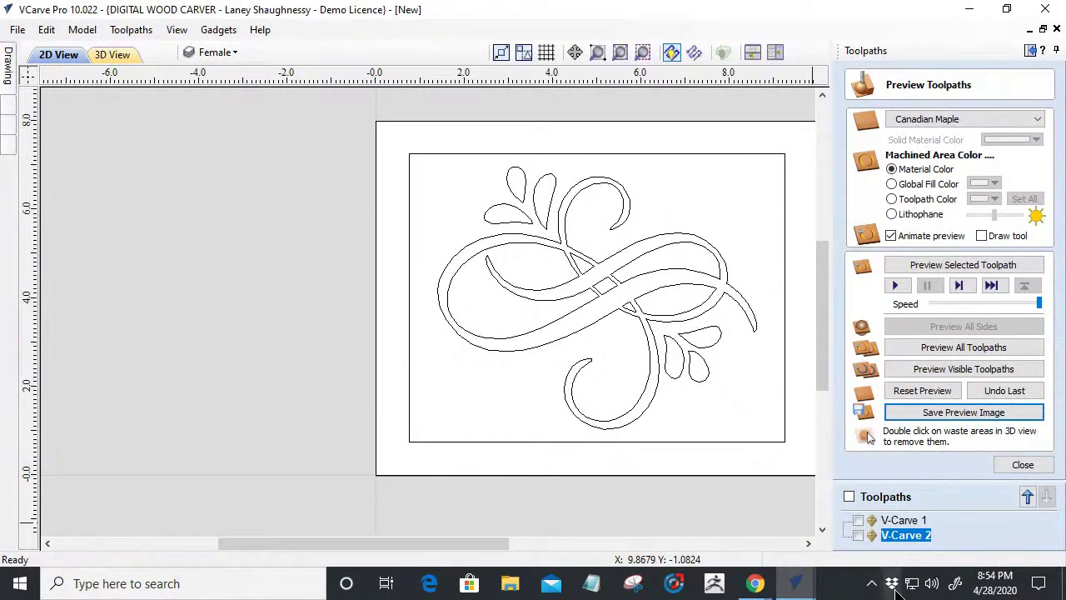
mouse_move(795, 585)
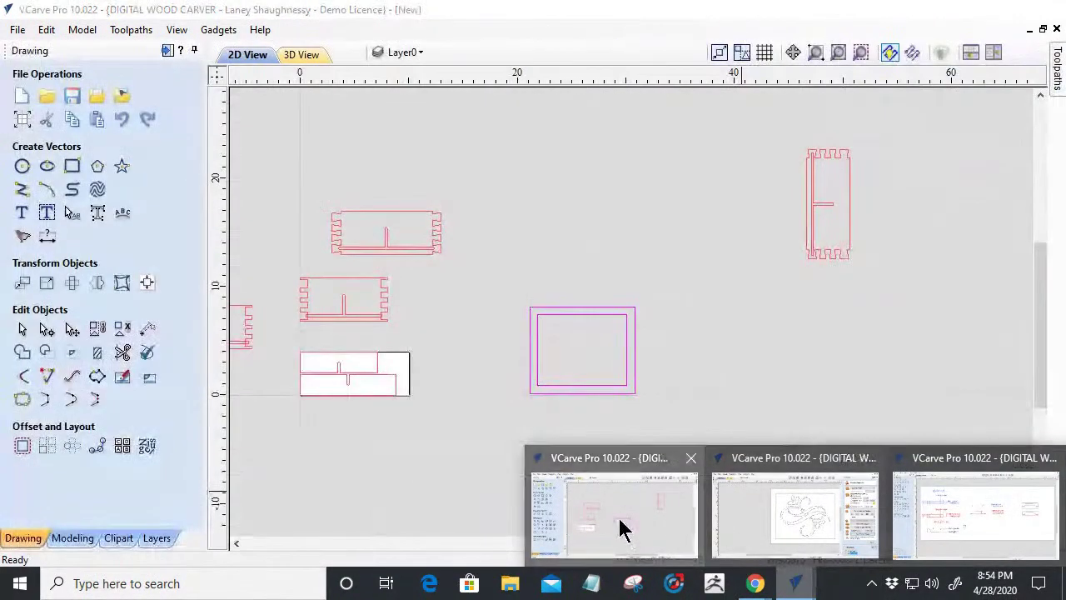
click(623, 528)
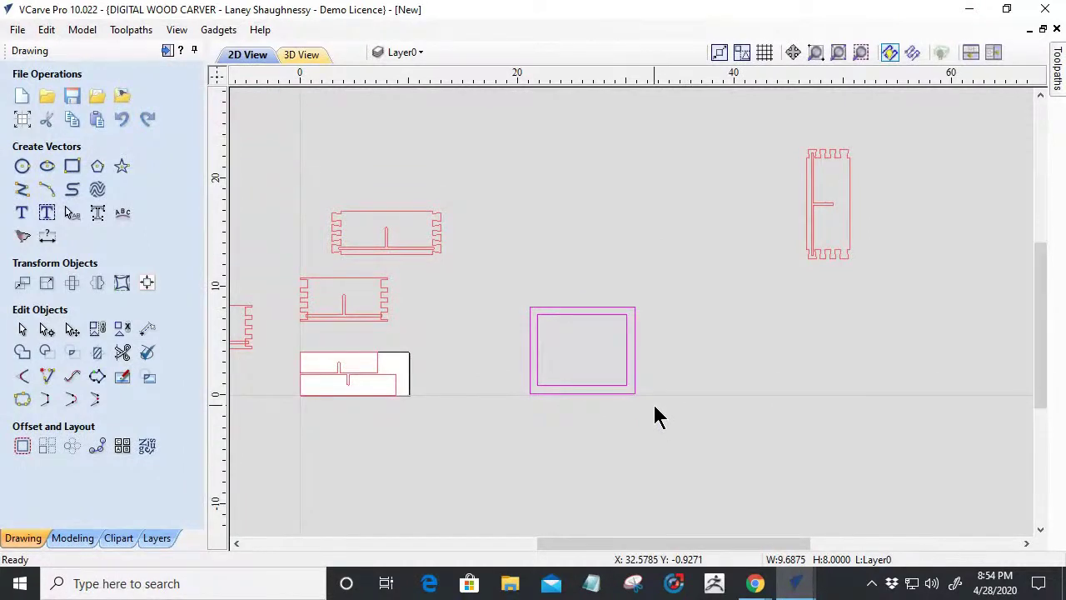
key(Delete)
Step: Delete the upright dovetailed panel far from the material and the spare dovetailed panel on the negative X side
scroll(652, 401, down, 2)
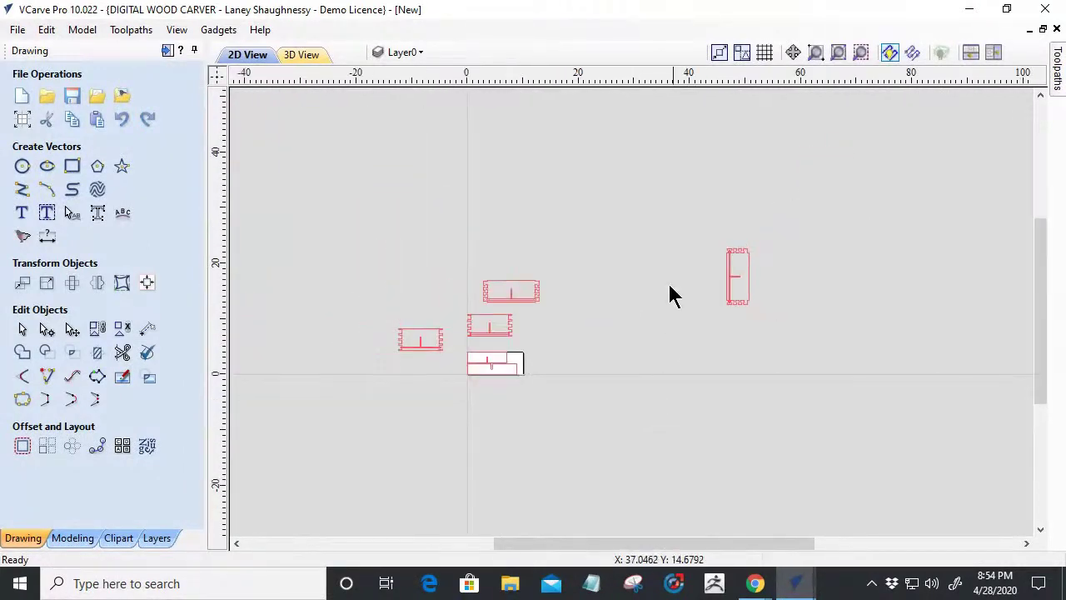
scroll(468, 304, up, 4)
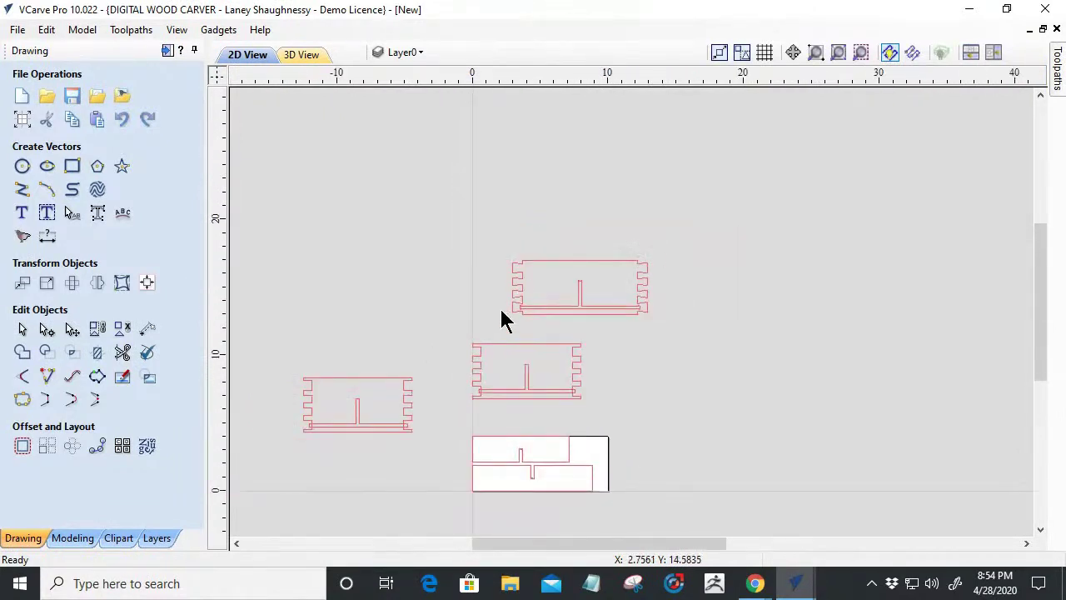
scroll(500, 416, up, 3)
scroll(575, 333, down, 1)
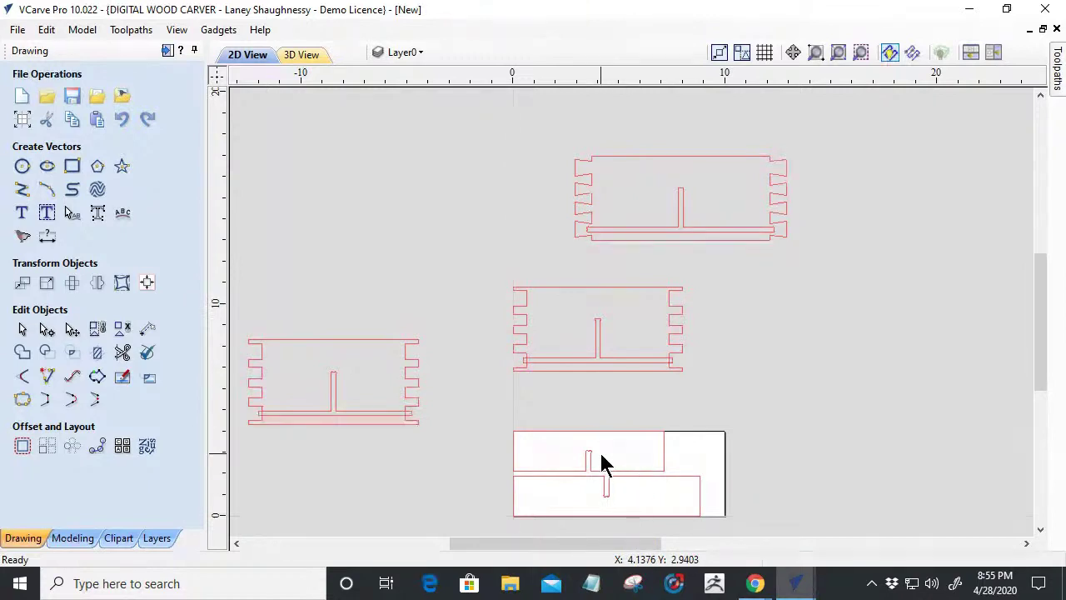
scroll(923, 313, down, 3)
scroll(870, 319, down, 1)
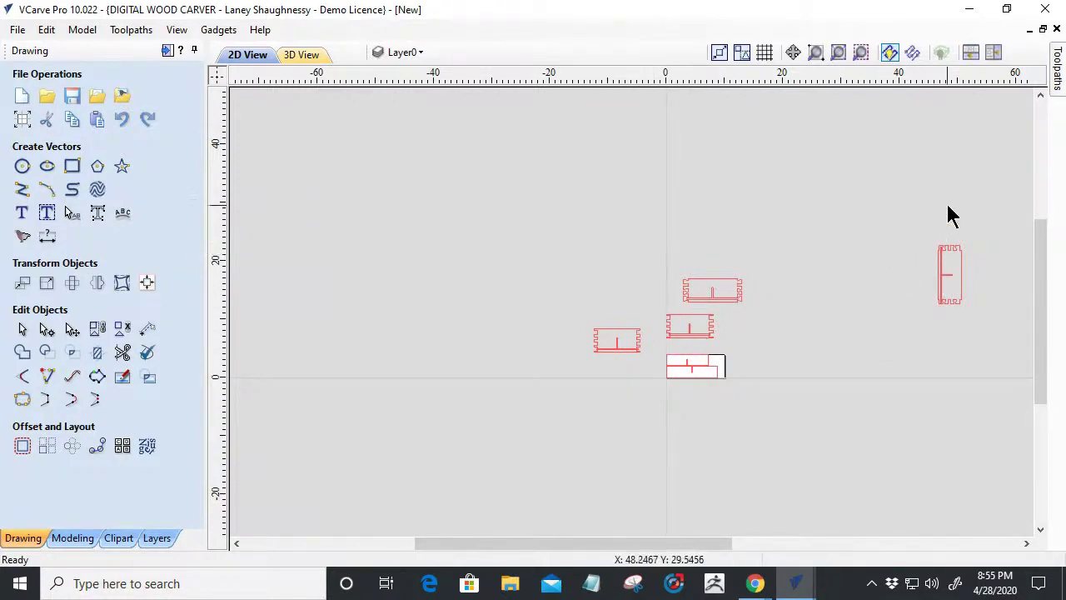
drag(915, 219, 1001, 353)
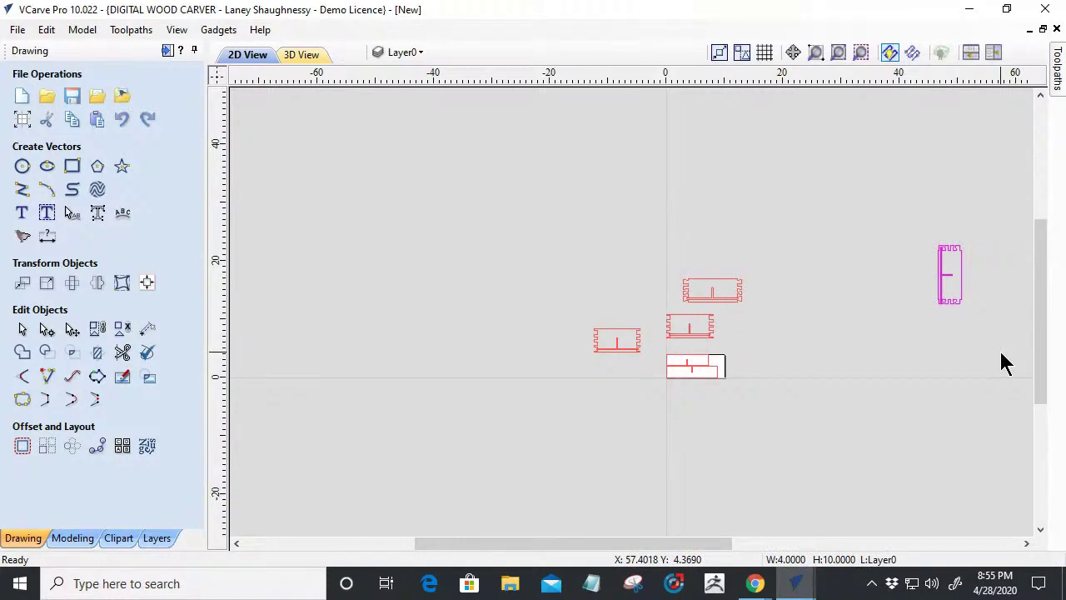
key(Delete)
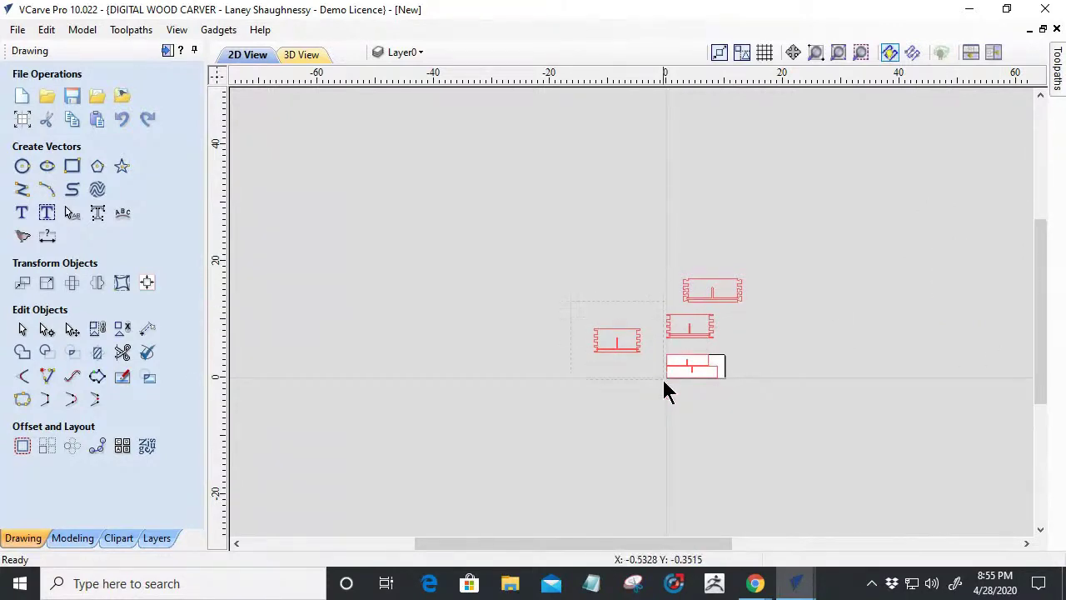
drag(664, 384, 664, 384)
key(Delete)
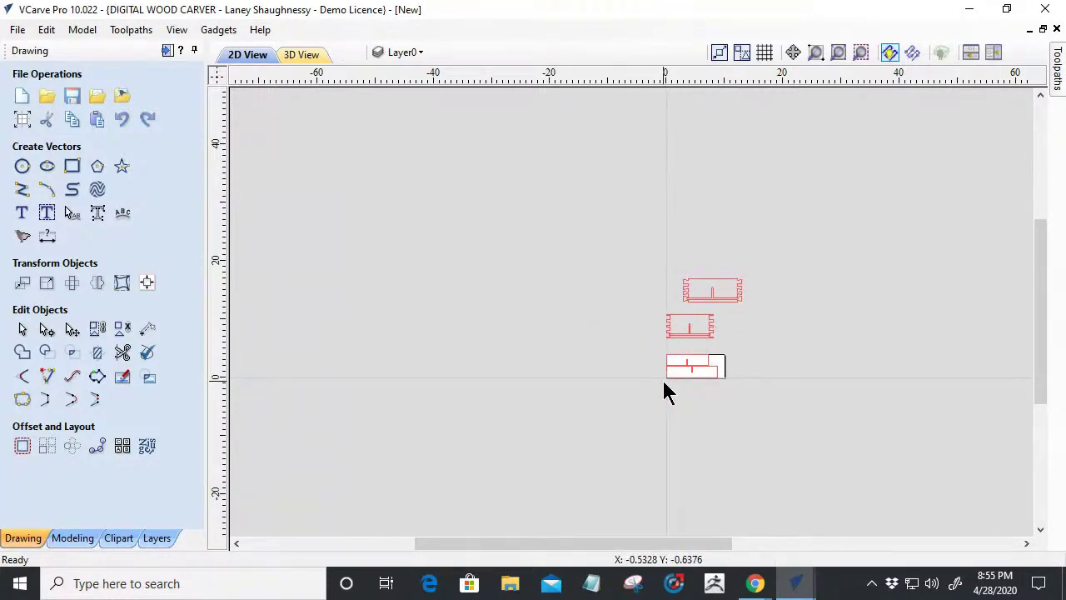
Step: Start a 2D profile toolpath for the two notched dividers with a .2275 inch cut depth
scroll(487, 348, up, 2)
click(167, 52)
scroll(502, 401, up, 2)
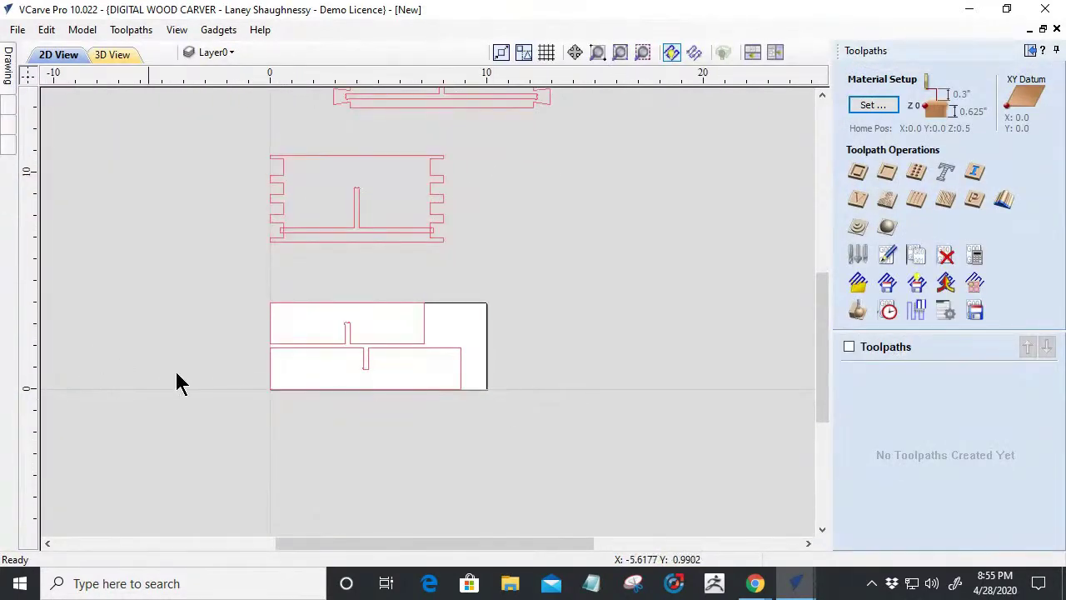
scroll(307, 370, up, 3)
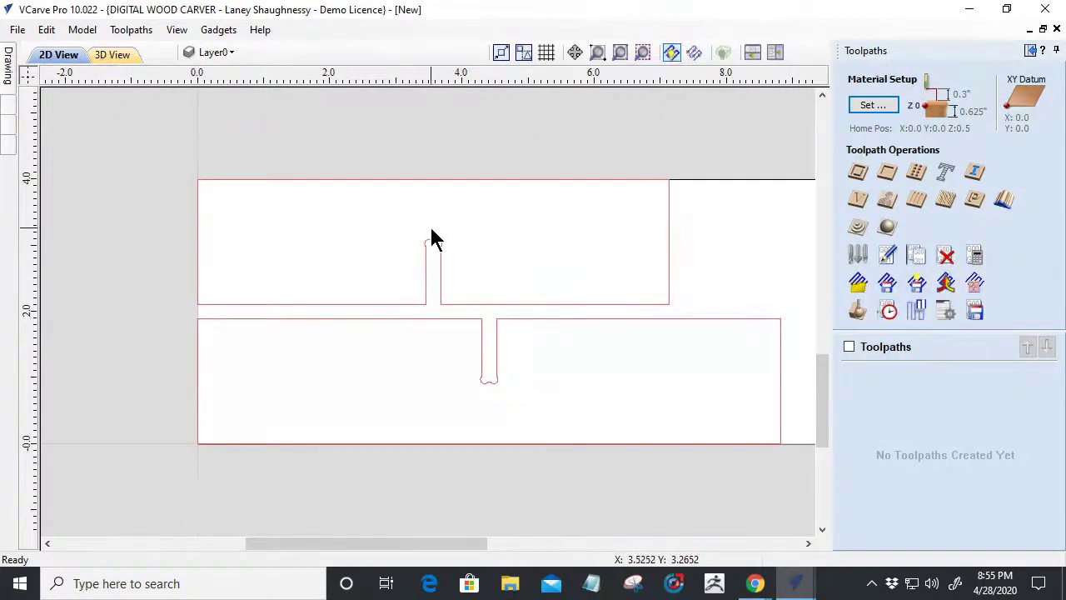
click(858, 172)
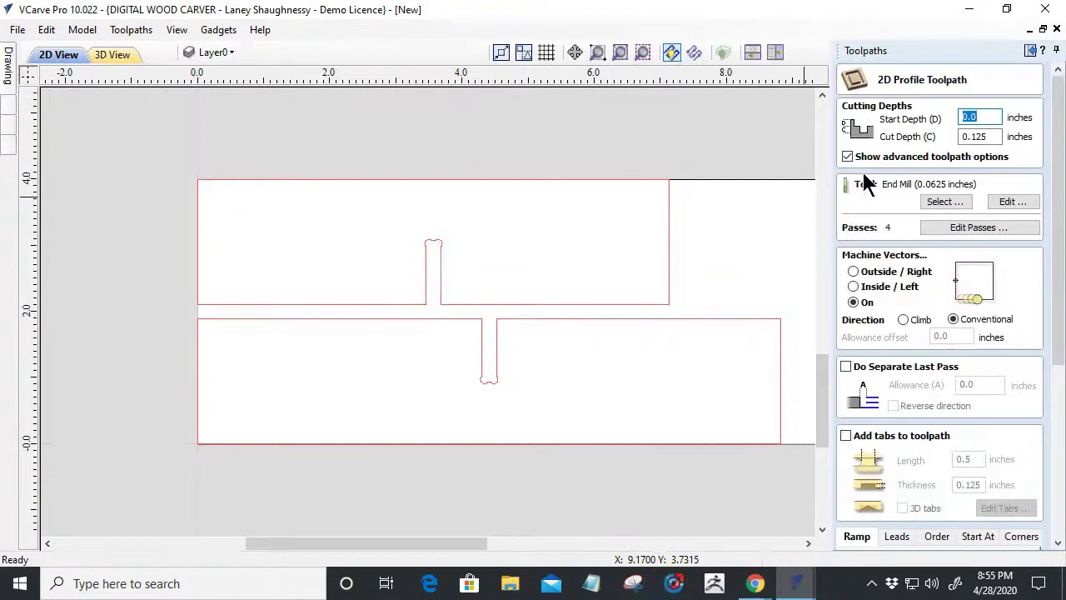
click(977, 137)
text(.)
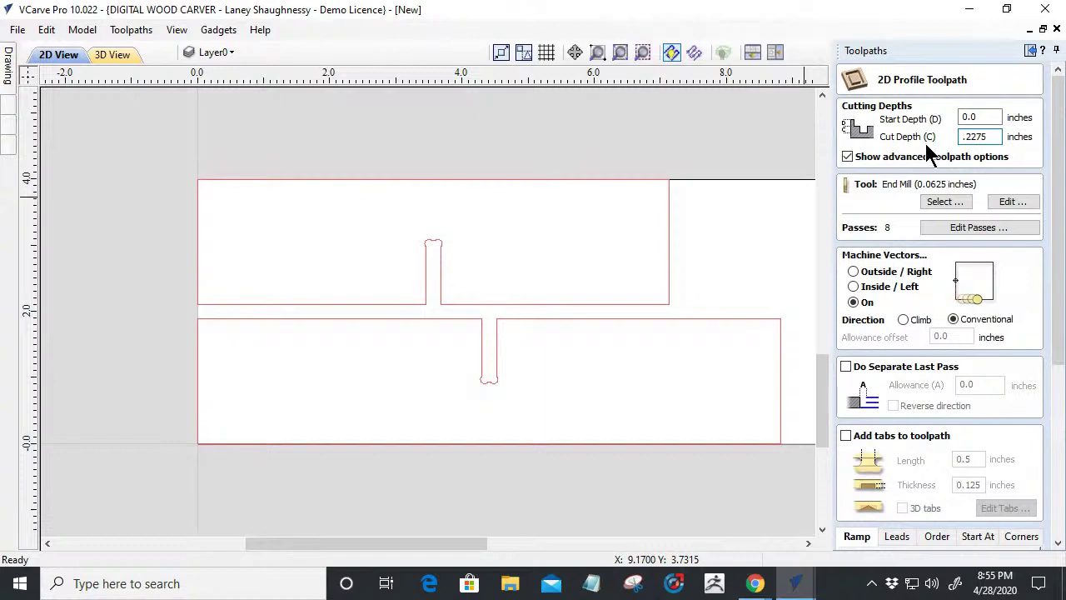
Step: Give the profile toolpath the 0.125 inch End Mill, Outside / Right machining and a -.002 inch allowance offset
click(940, 201)
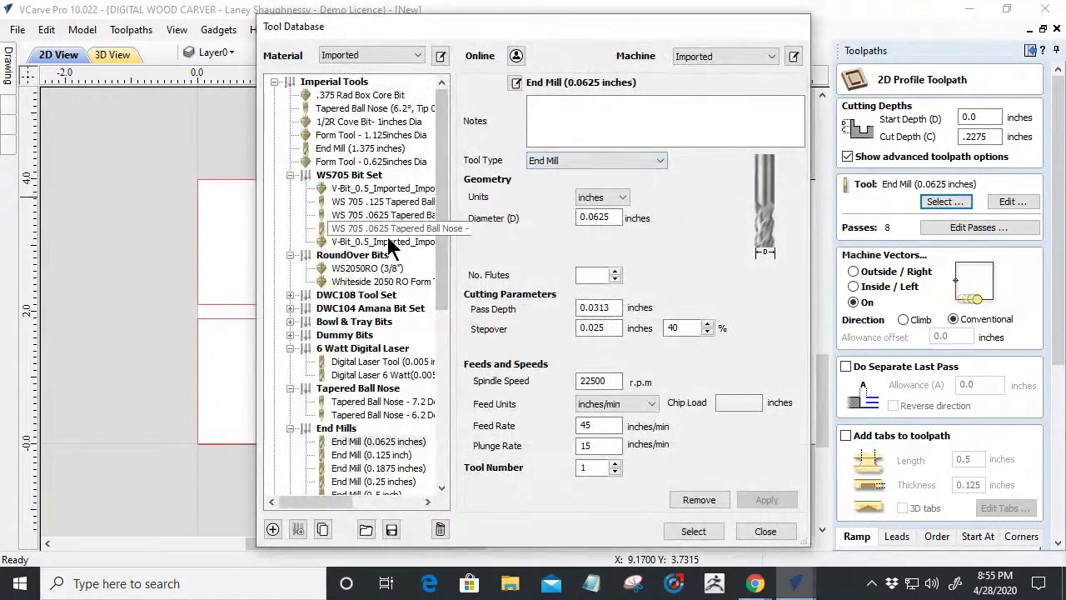
click(376, 454)
click(673, 531)
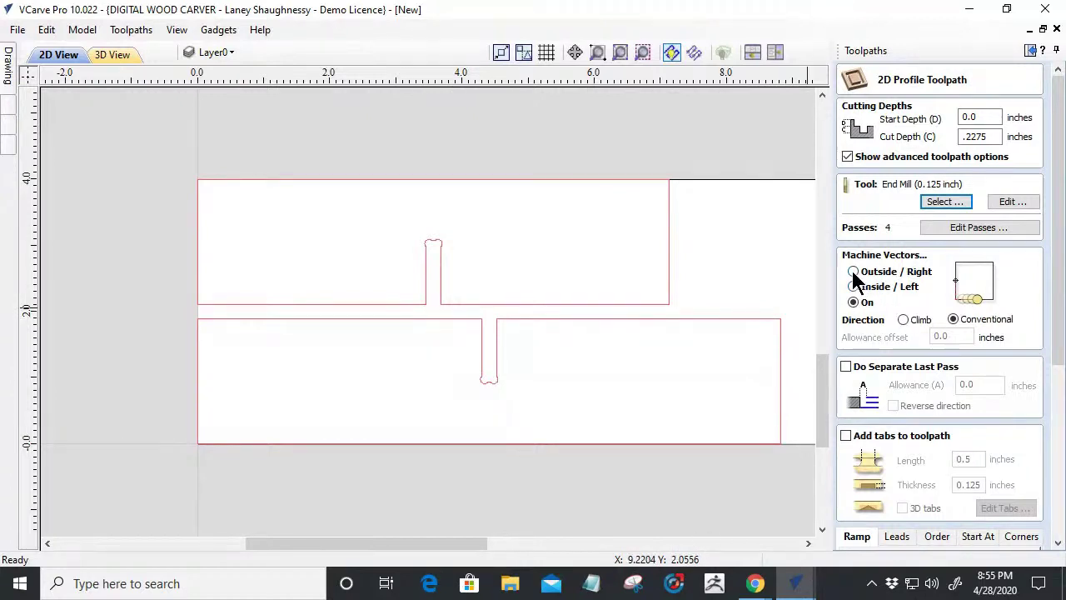
click(854, 273)
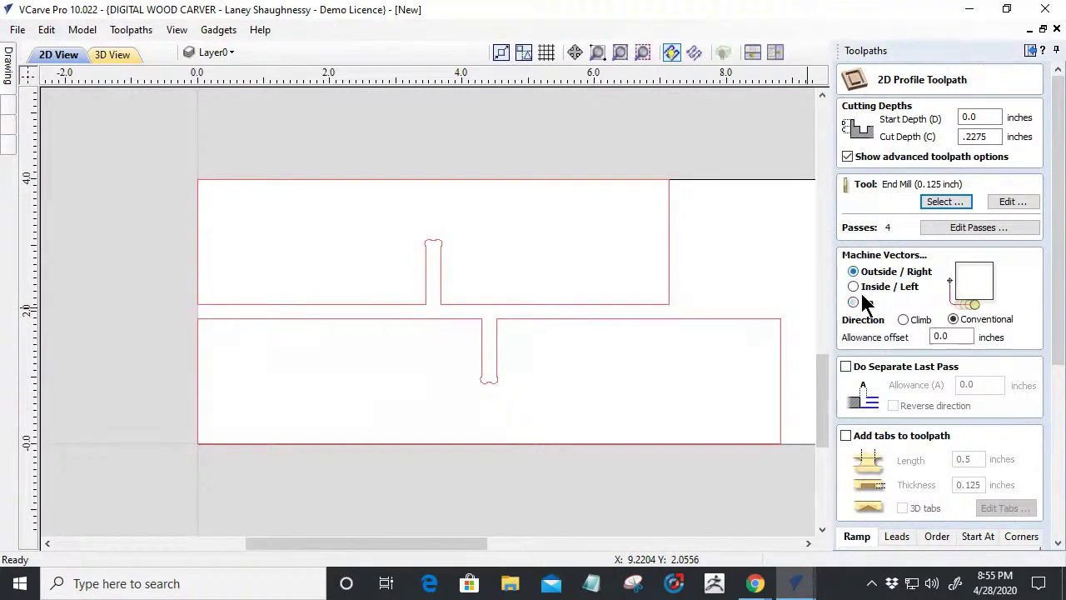
drag(1059, 341, 1051, 539)
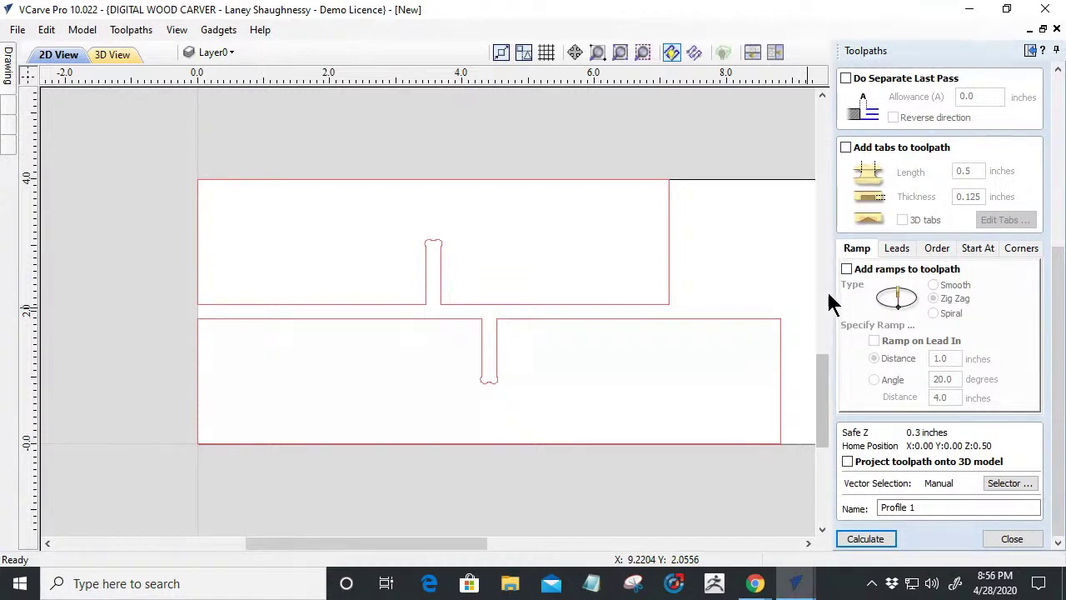
scroll(884, 267, up, 3)
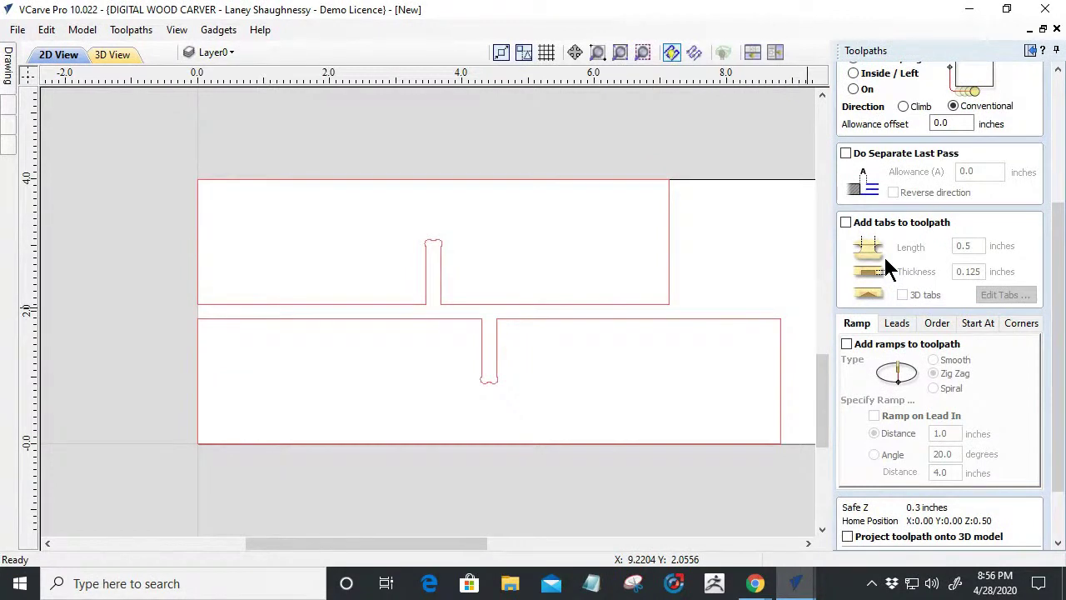
double_click(967, 123)
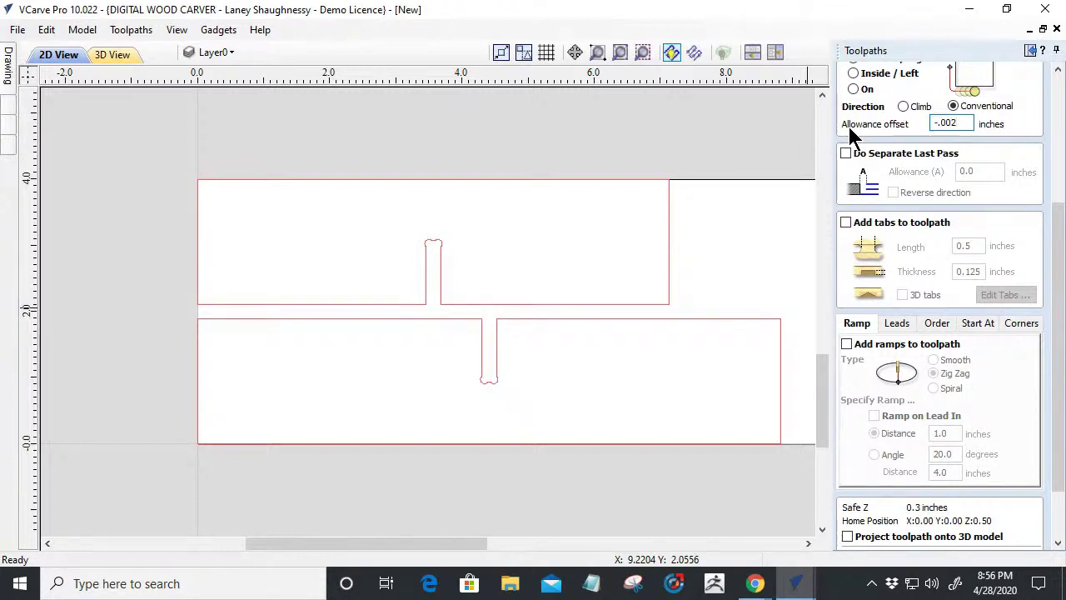
Step: Name the profile toolpath Dividers_.125Endmill and try to calculate it
drag(1057, 256, 1056, 303)
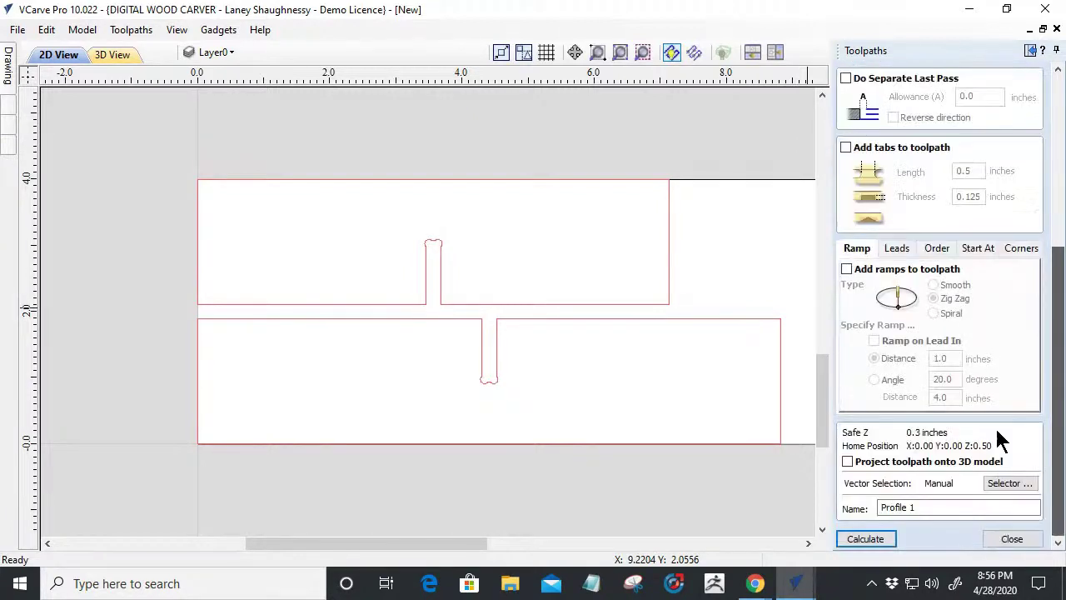
drag(940, 507, 621, 477)
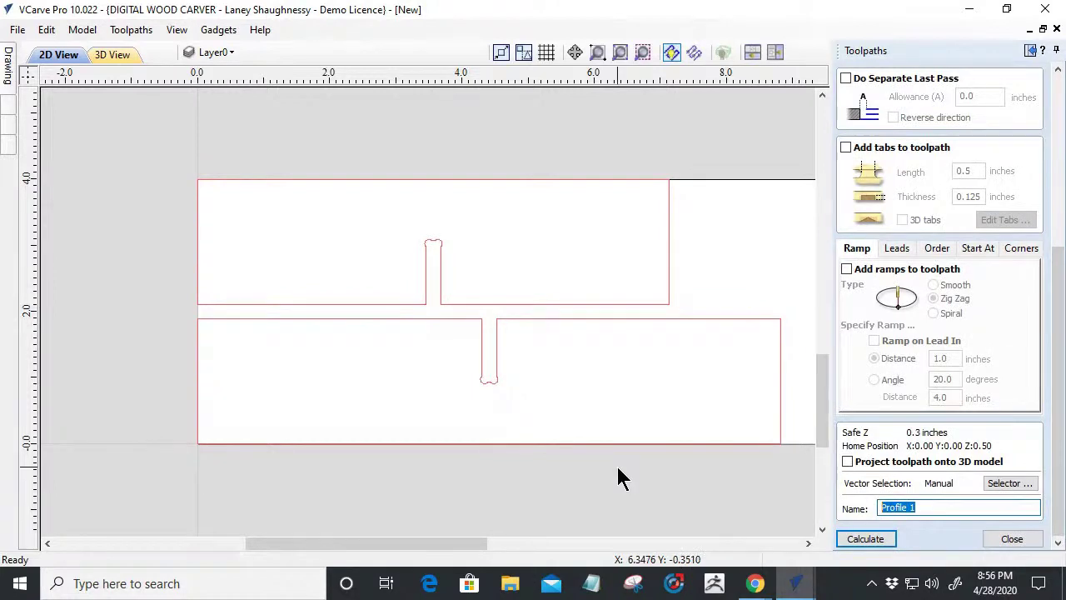
text(Dividers_.125Endmill)
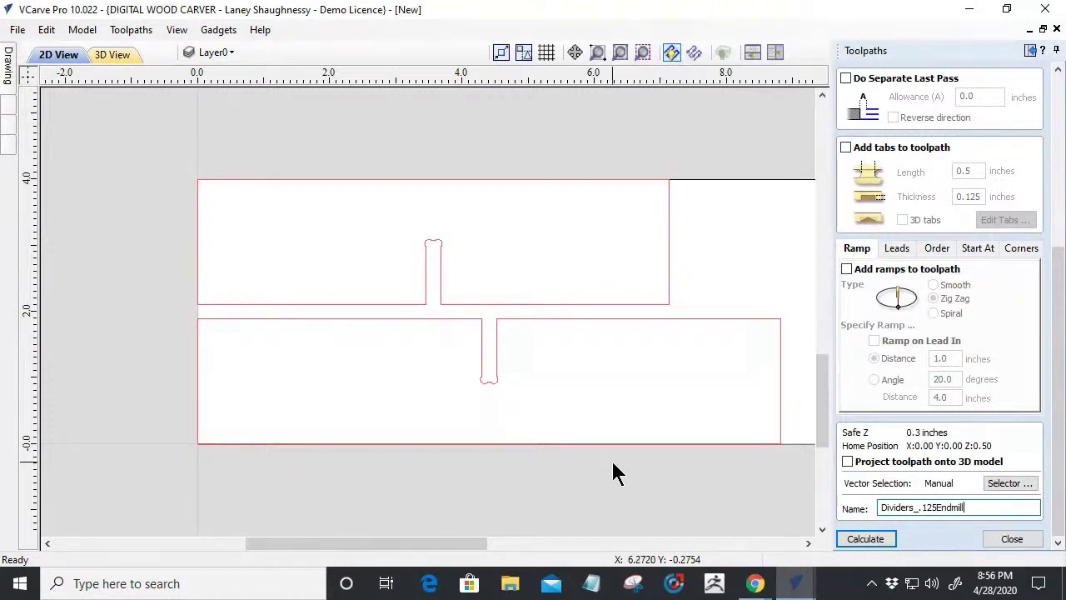
scroll(595, 307, down, 3)
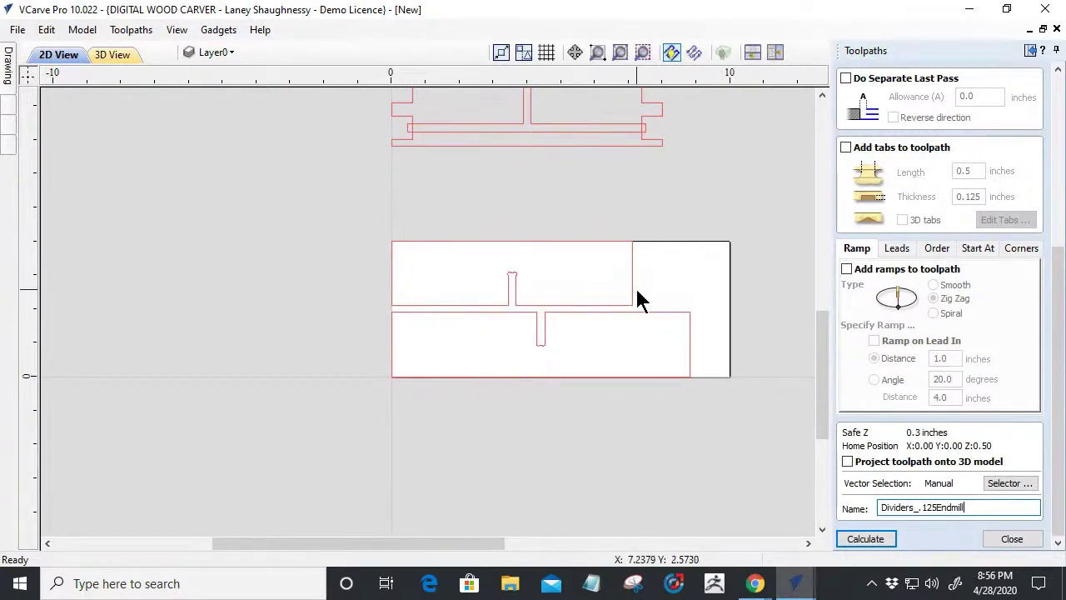
click(881, 541)
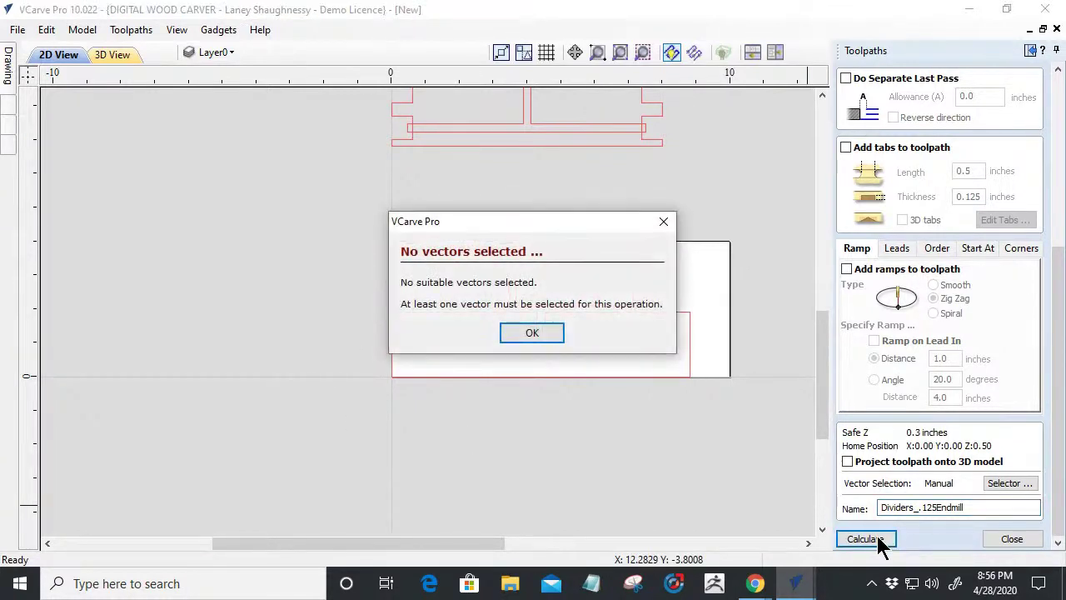
click(531, 333)
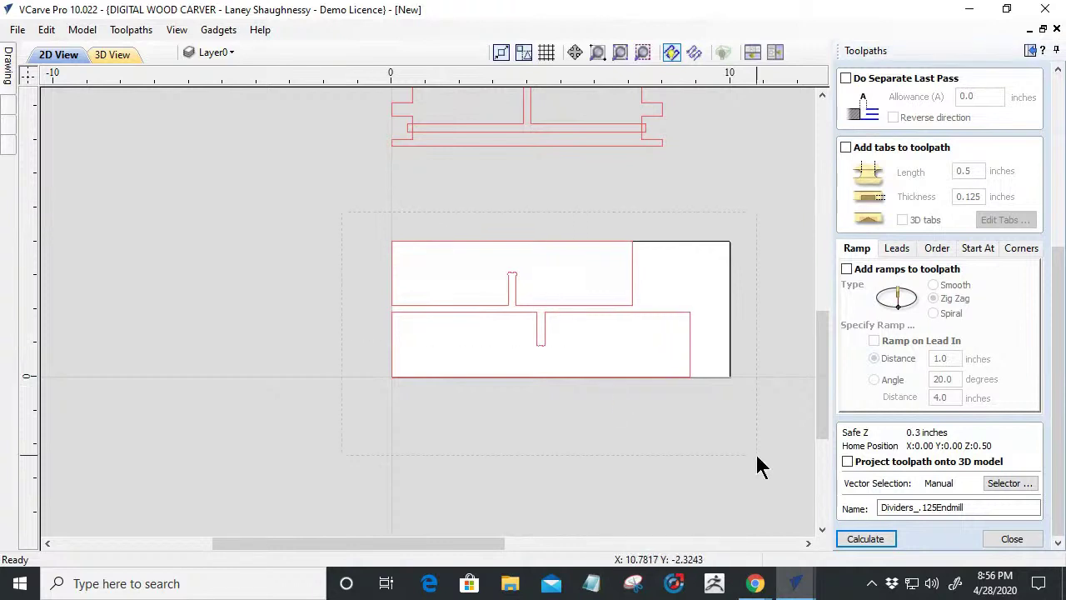
Step: Calculate the Dividers_.125Endmill toolpath for both notched dividers and preview its cut in the material
key(ctrl+a)
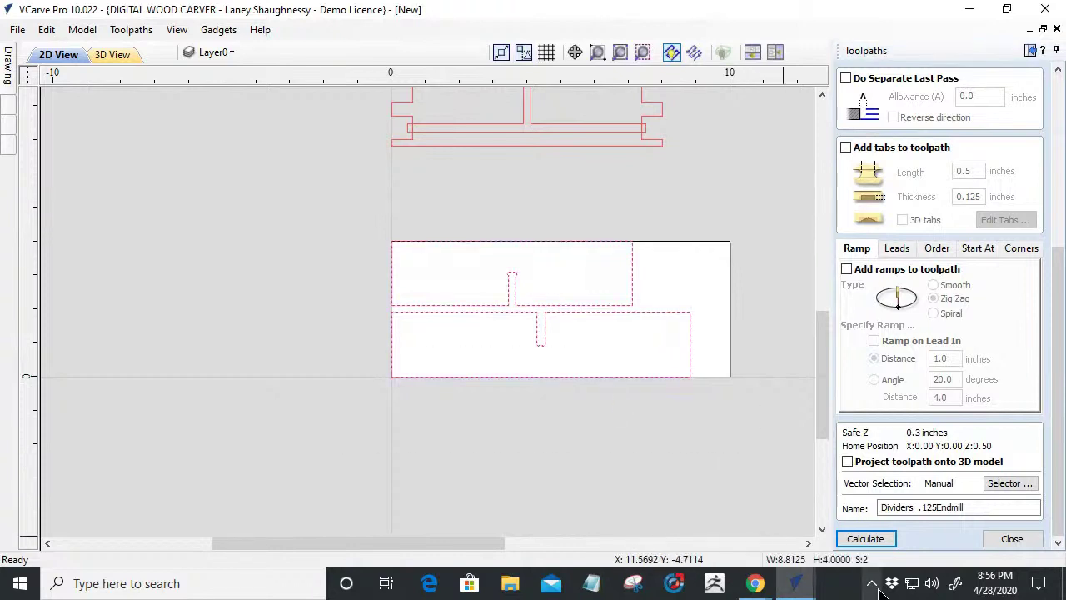
click(885, 539)
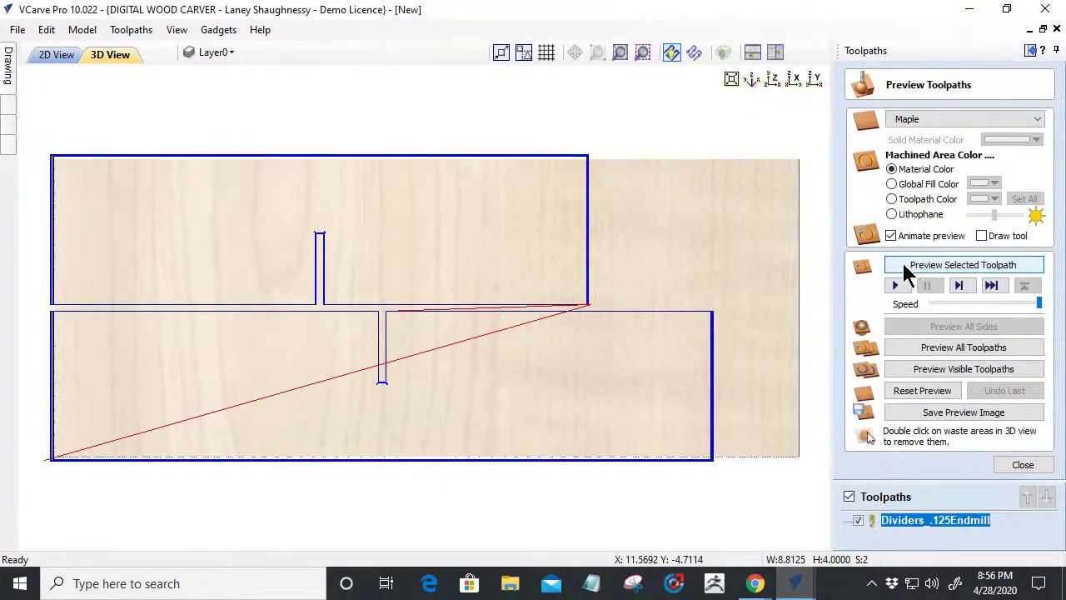
drag(592, 392, 685, 196)
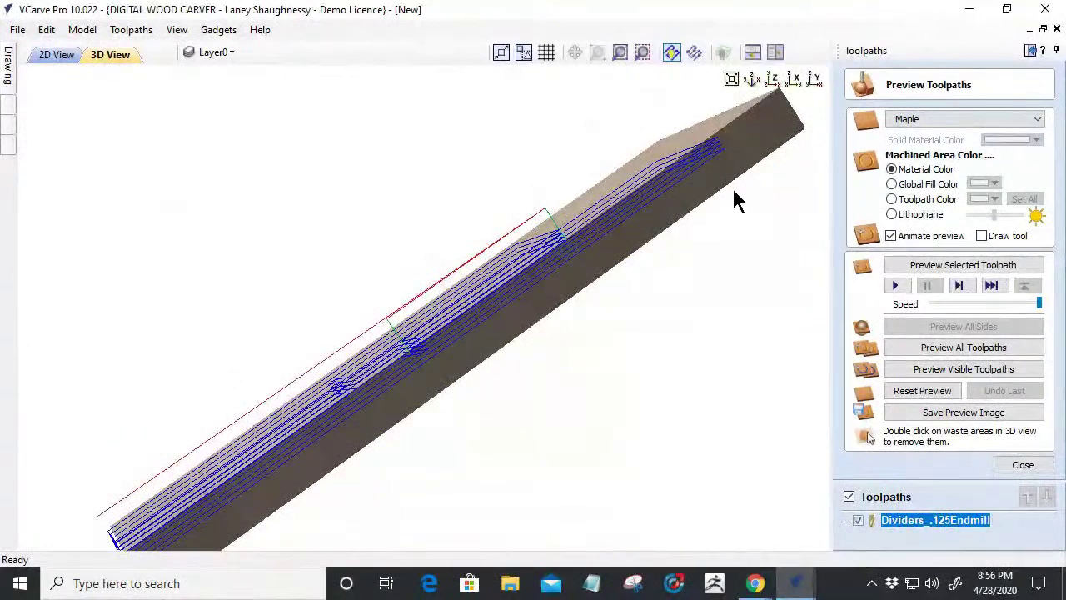
drag(583, 214, 622, 445)
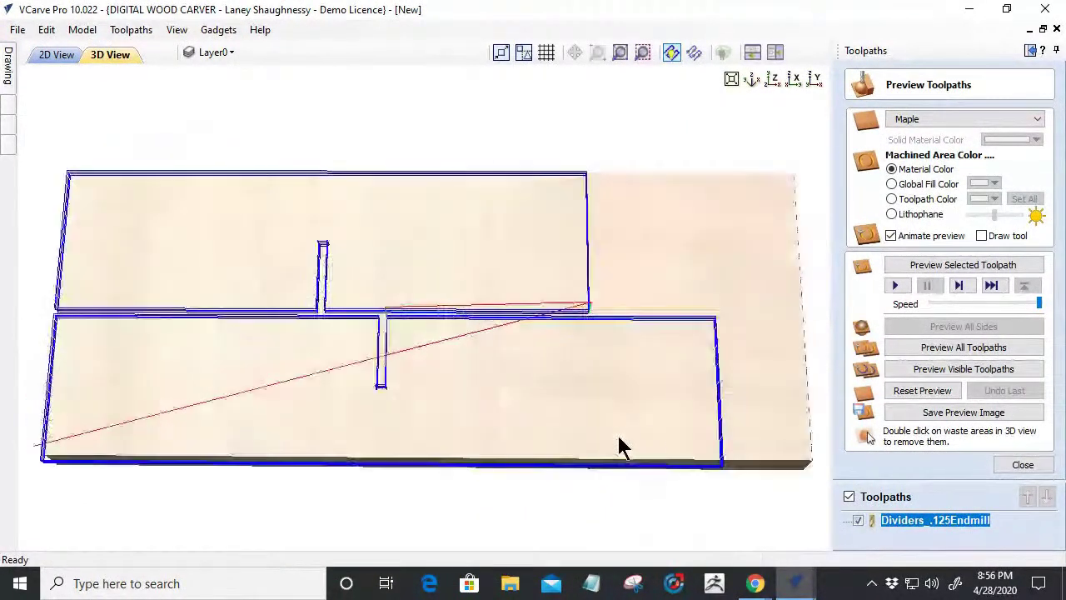
click(974, 265)
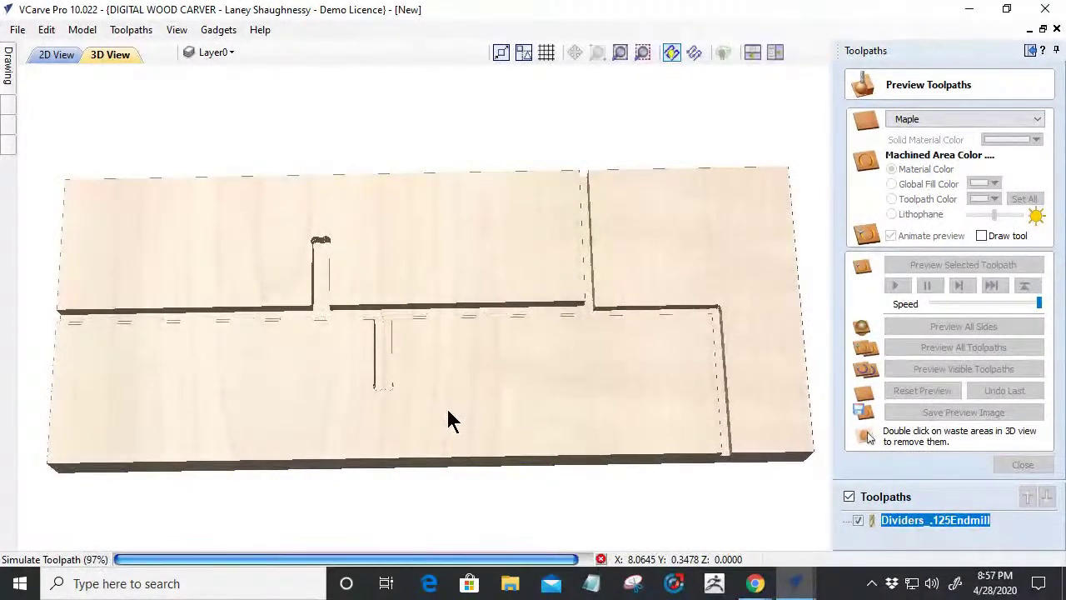
drag(352, 277, 350, 392)
click(1023, 465)
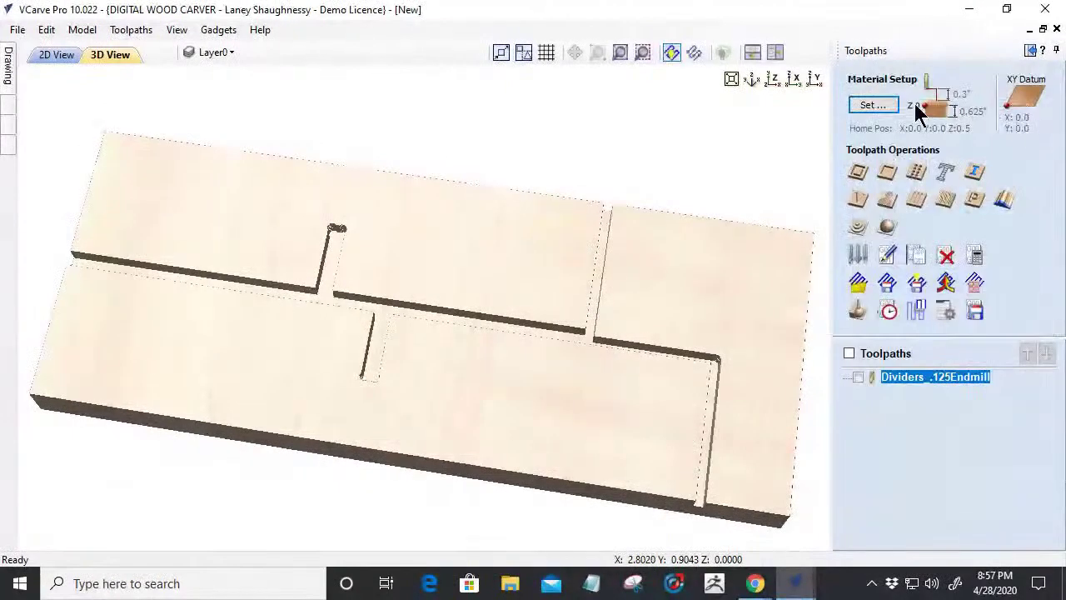
Step: Set the material thickness to .2275 inches and decline recalculating the toolpaths
click(871, 107)
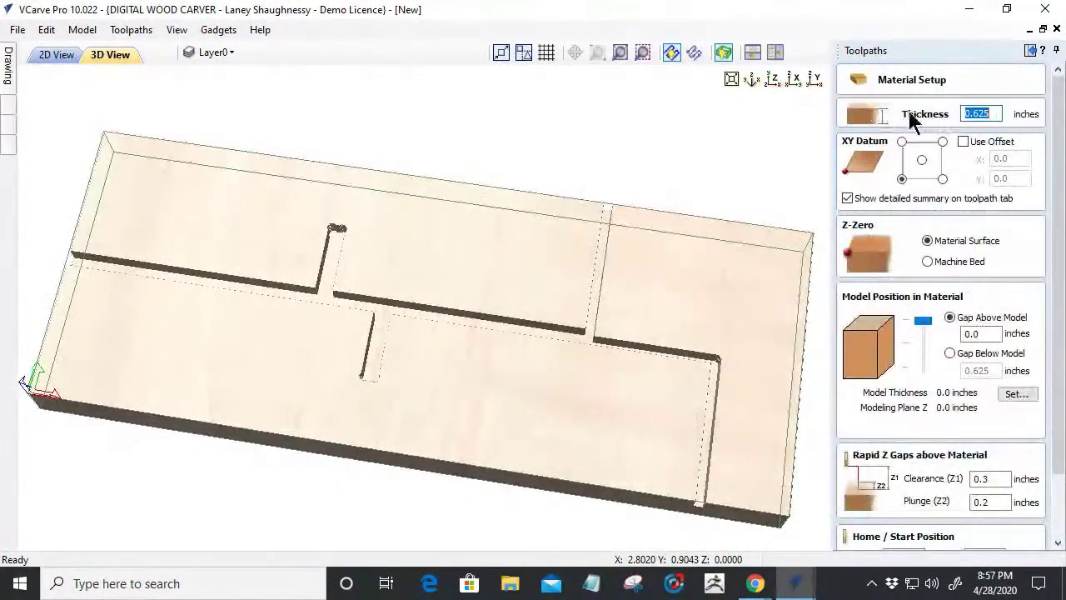
text(.227)
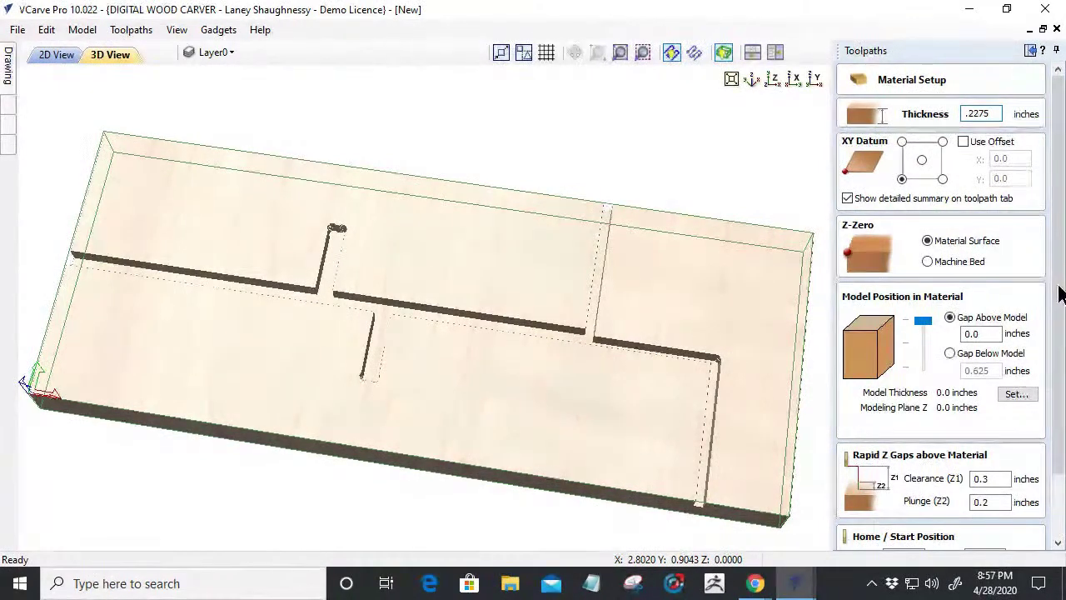
scroll(1051, 281, down, 3)
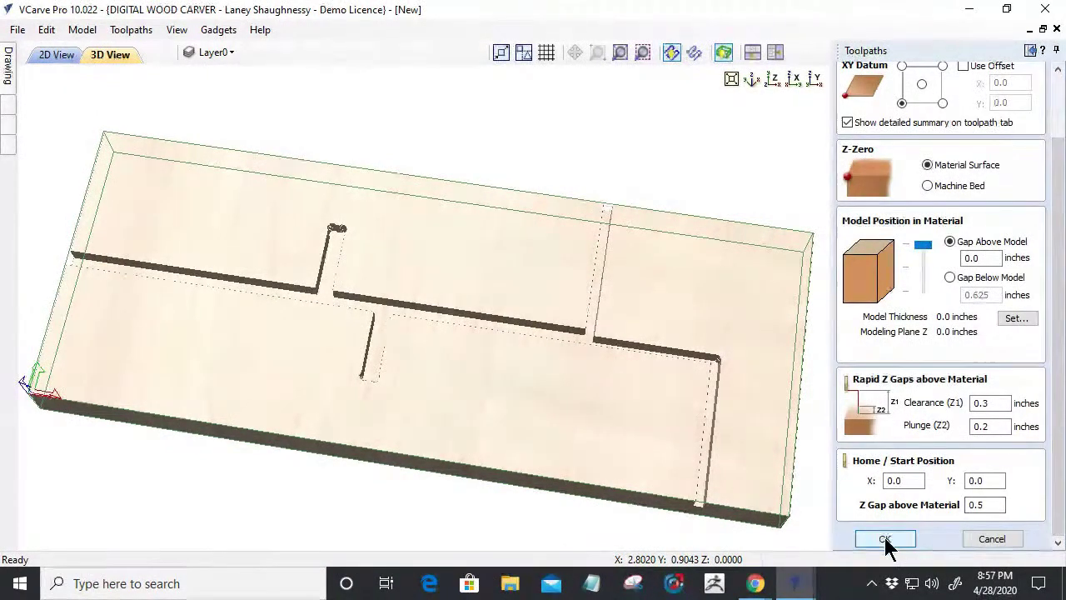
click(885, 540)
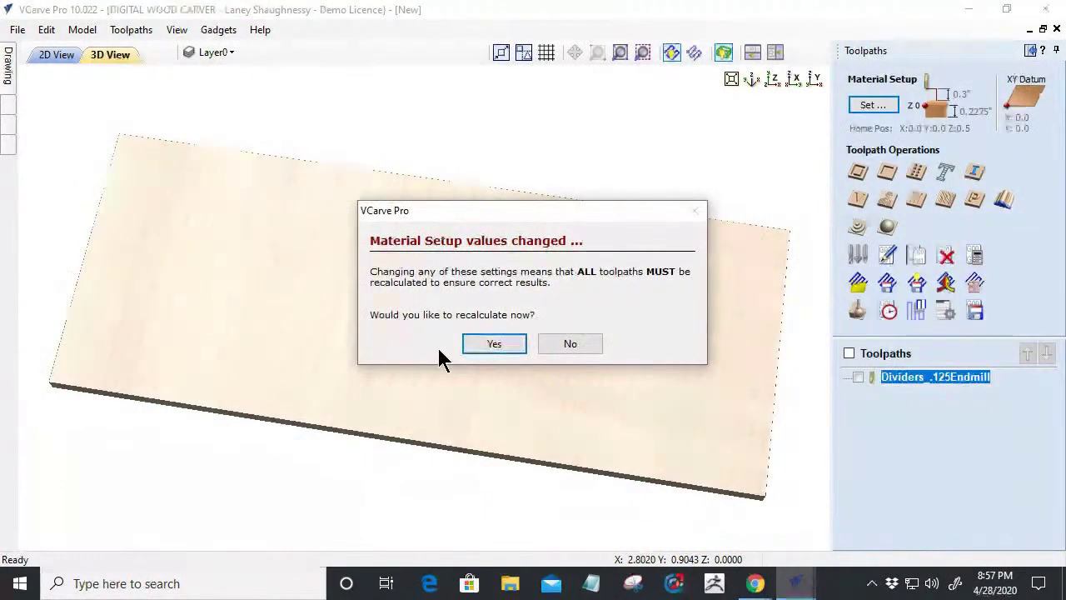
click(582, 339)
Step: Preview the Dividers_.125Endmill toolpath in the thinner material, remove the waste around the dividers and inspect both cut parts
click(859, 313)
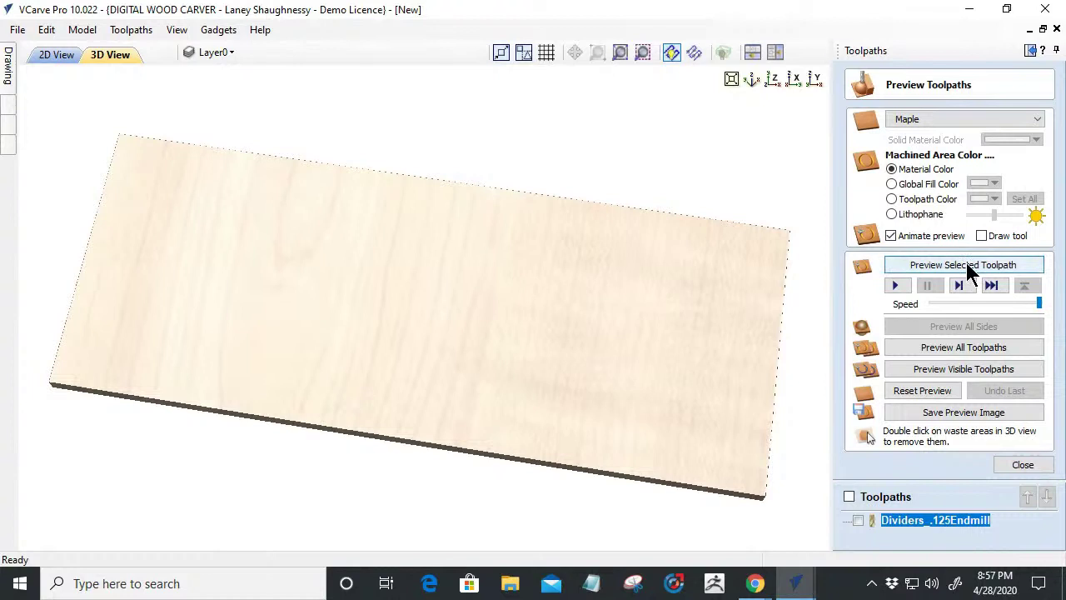
click(968, 266)
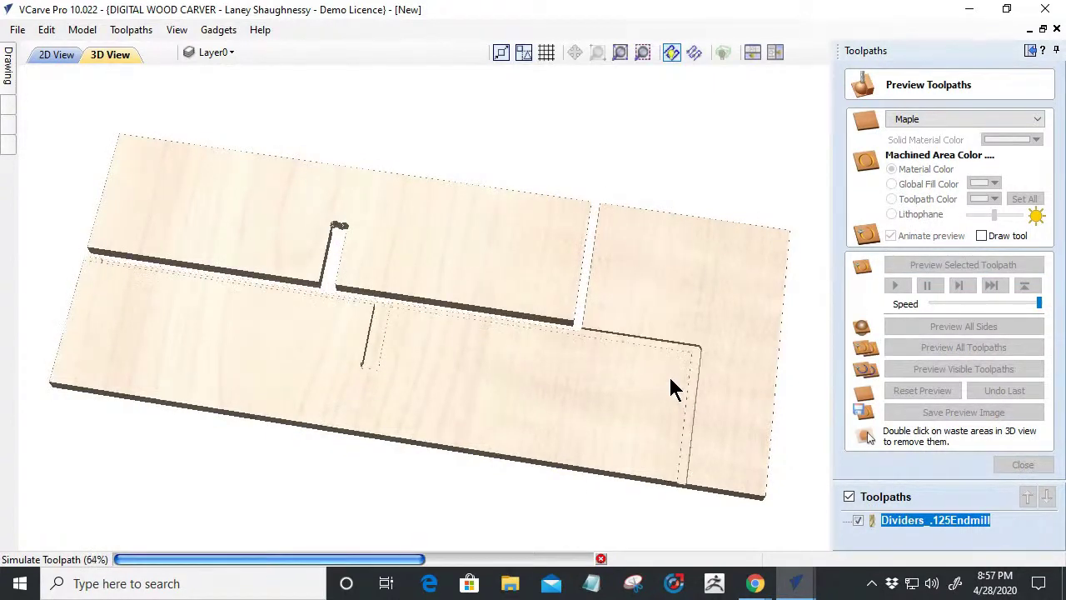
double_click(709, 310)
drag(726, 213, 586, 176)
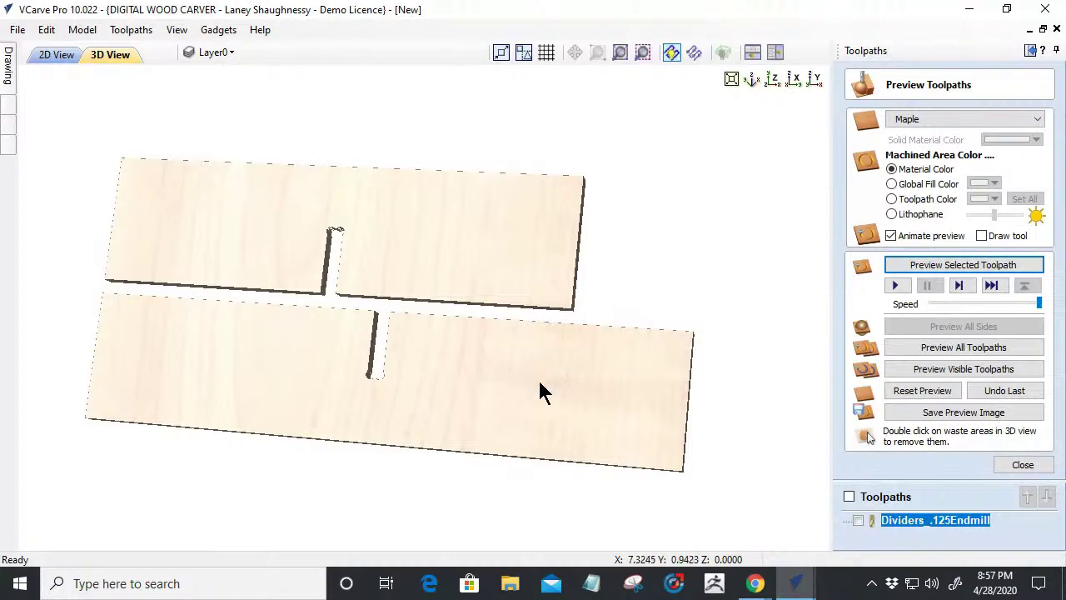
drag(274, 416, 256, 285)
drag(356, 375, 357, 428)
drag(292, 342, 467, 391)
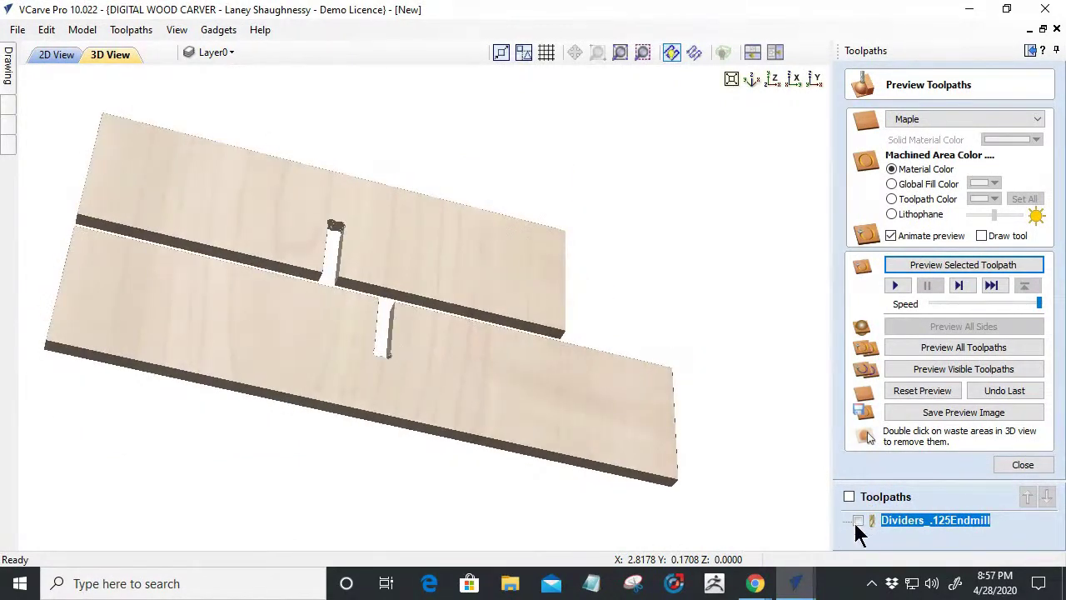
click(1022, 465)
Step: Set the material thickness back to 0.625 inches without recalculating the toolpaths
click(883, 116)
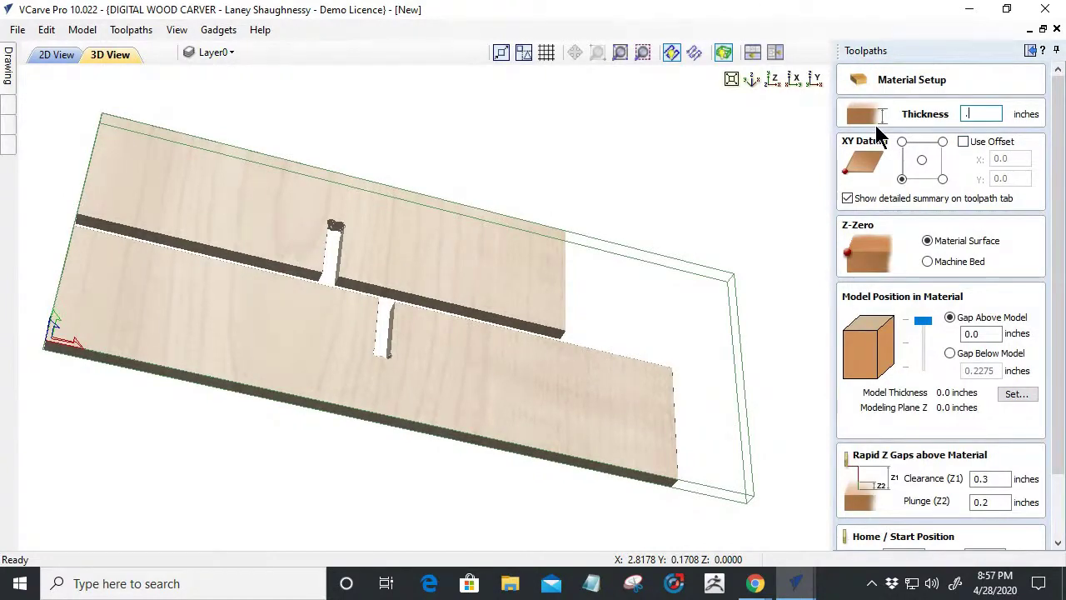
drag(1052, 267, 1055, 324)
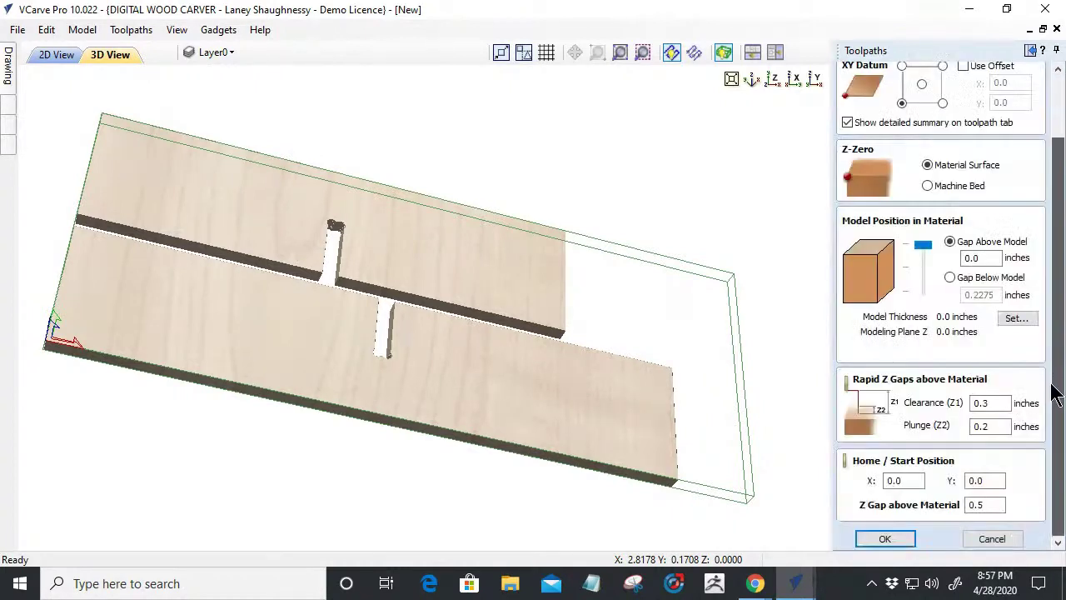
click(885, 538)
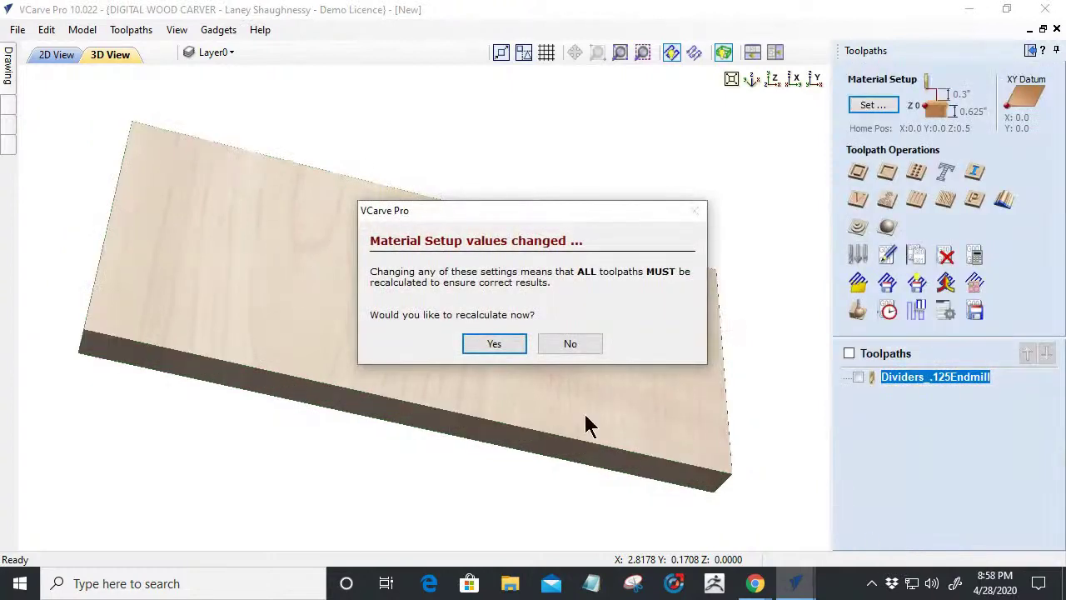
click(575, 345)
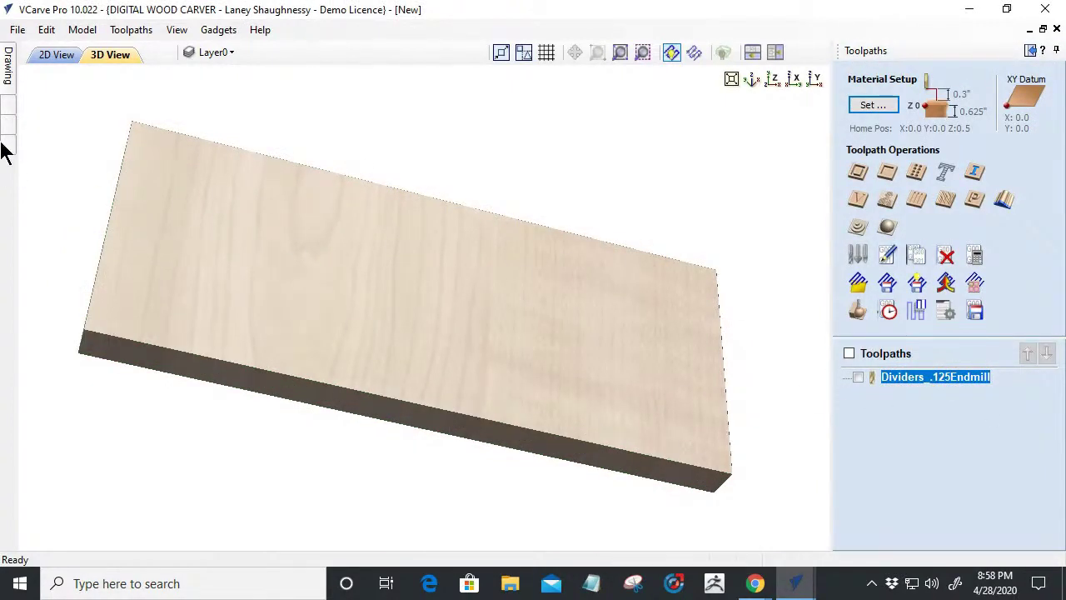
Step: Move both notched divider vectors from the 2D drawing onto a new hidden layer named Dividers
click(52, 56)
scroll(357, 341, down, 3)
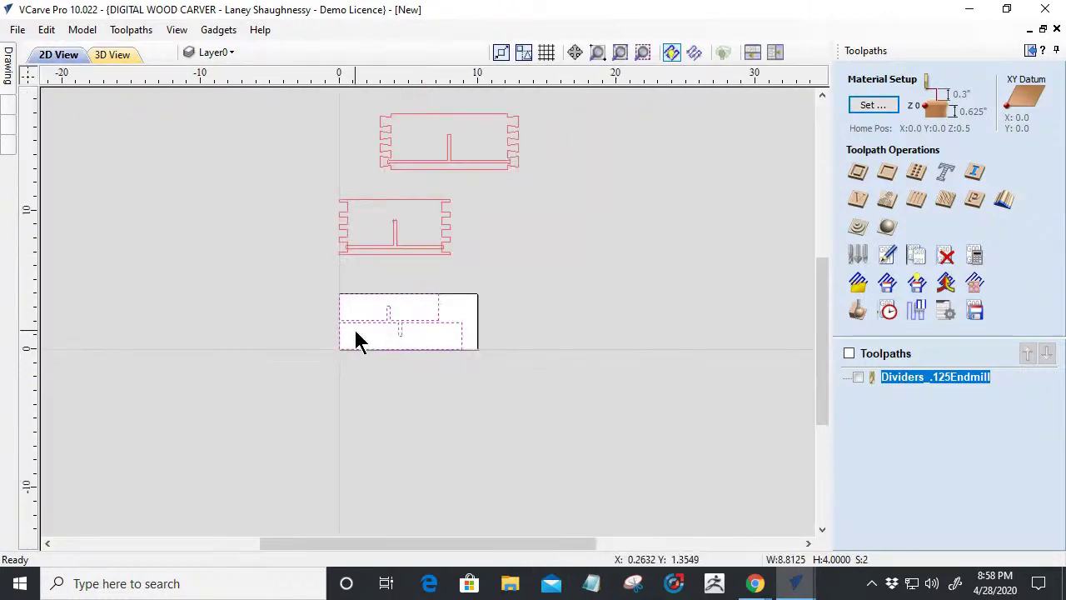
drag(308, 283, 481, 389)
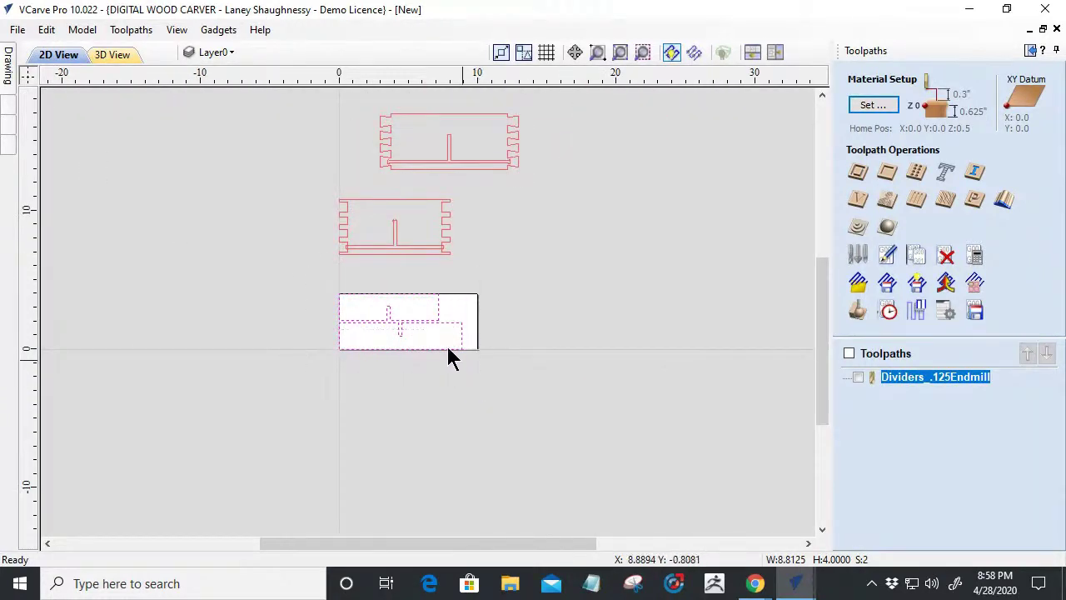
right_click(419, 328)
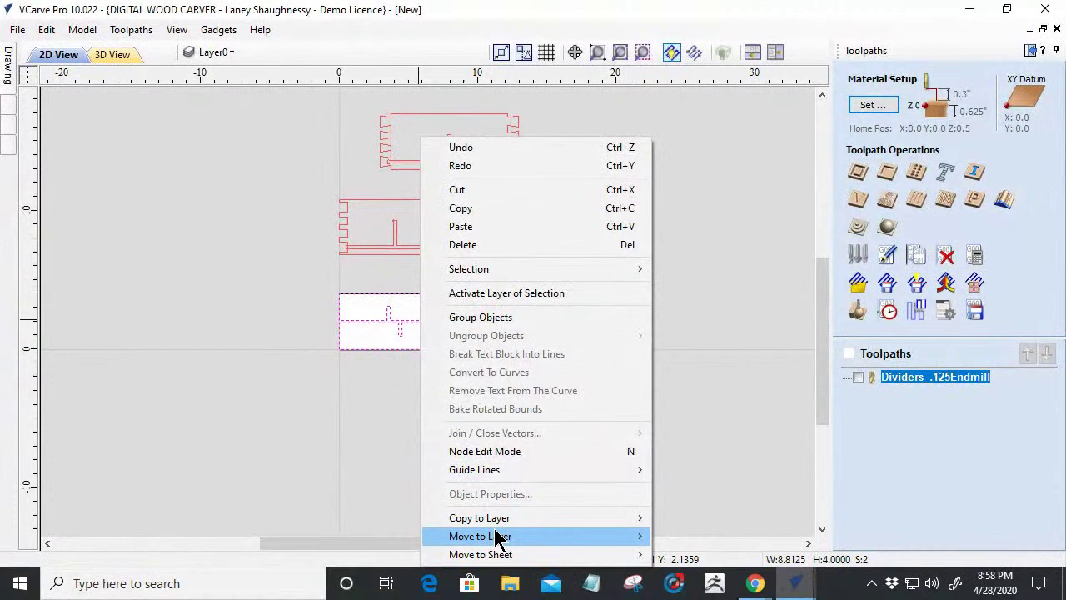
mouse_move(498, 537)
click(678, 540)
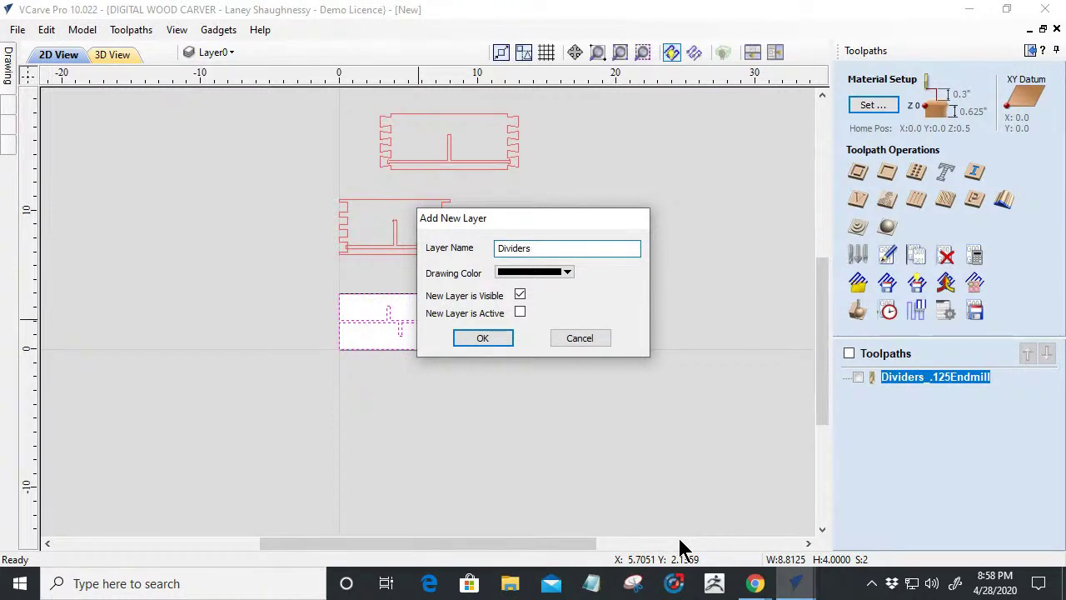
click(494, 341)
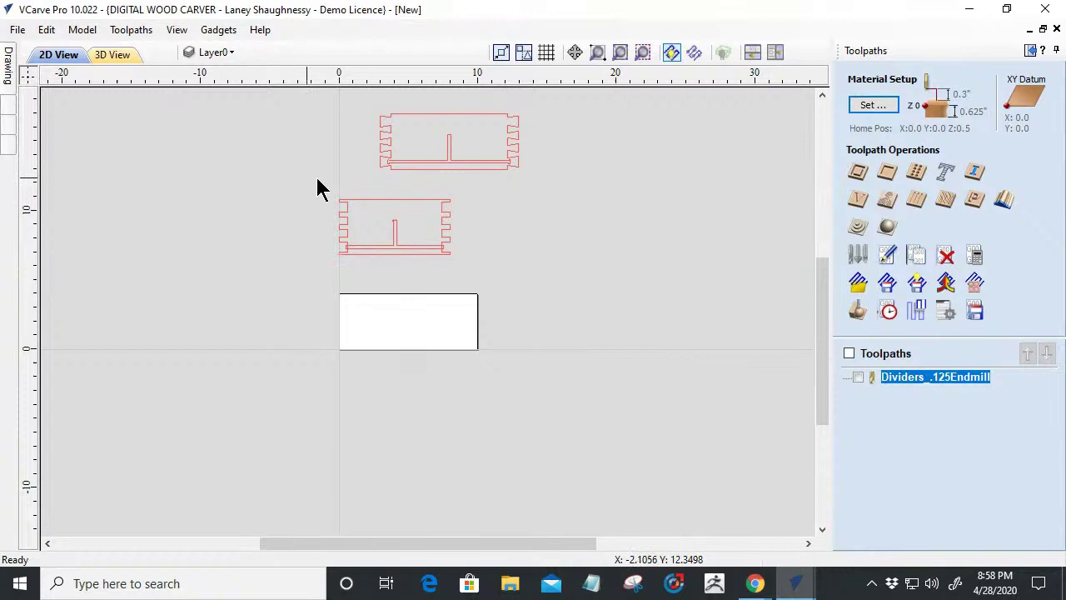
Step: Move the 8-inch-wide dovetailed panel onto the material with its lower-left corner at X 0, Y 0
click(345, 250)
scroll(341, 239, up, 3)
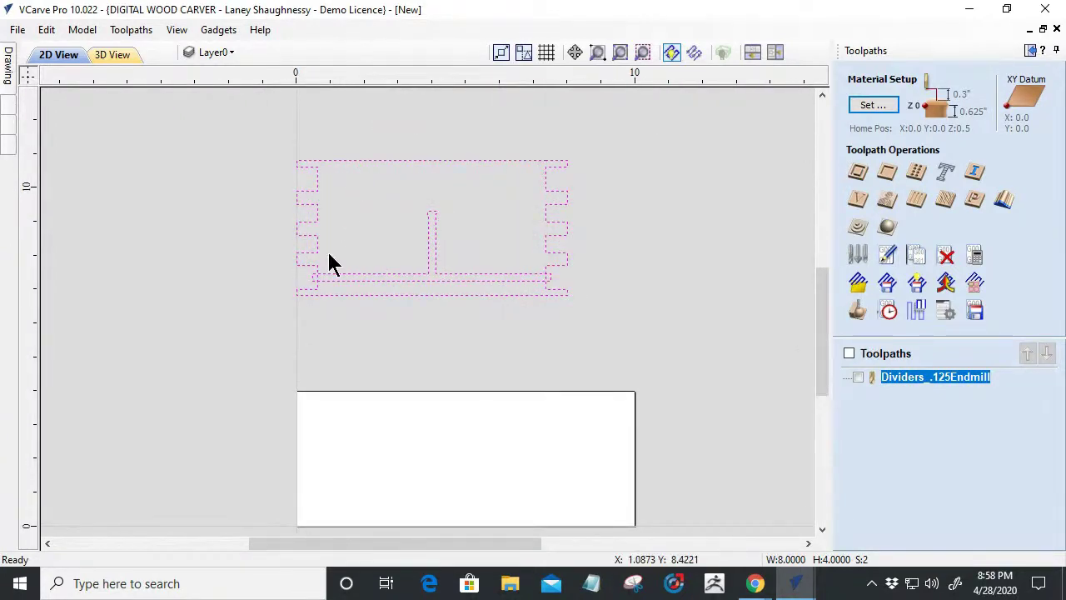
drag(297, 294, 300, 521)
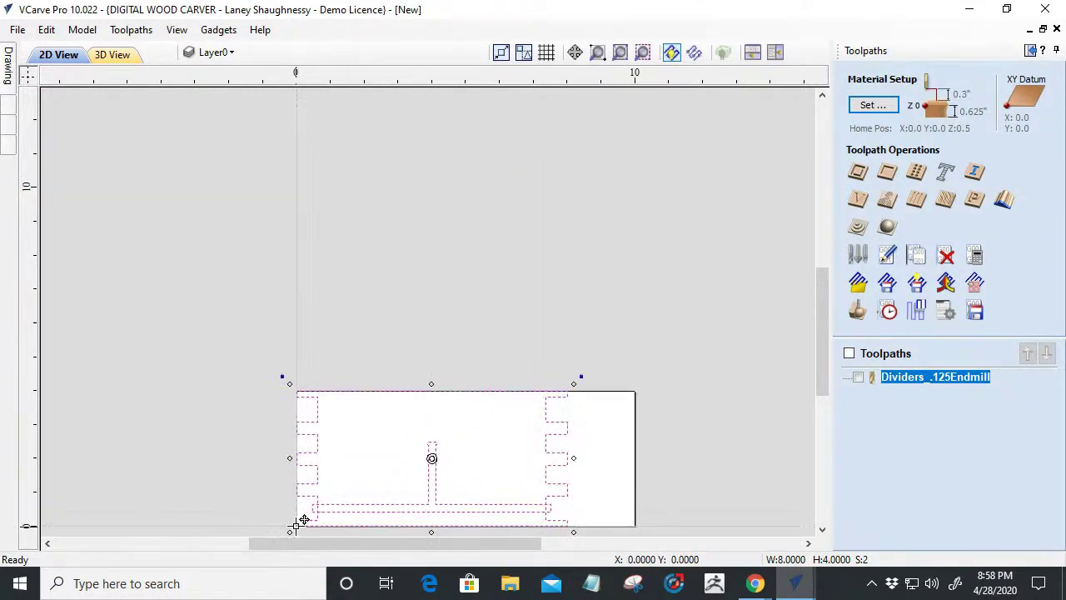
scroll(301, 520, up, 5)
scroll(275, 525, down, 2)
scroll(386, 369, down, 5)
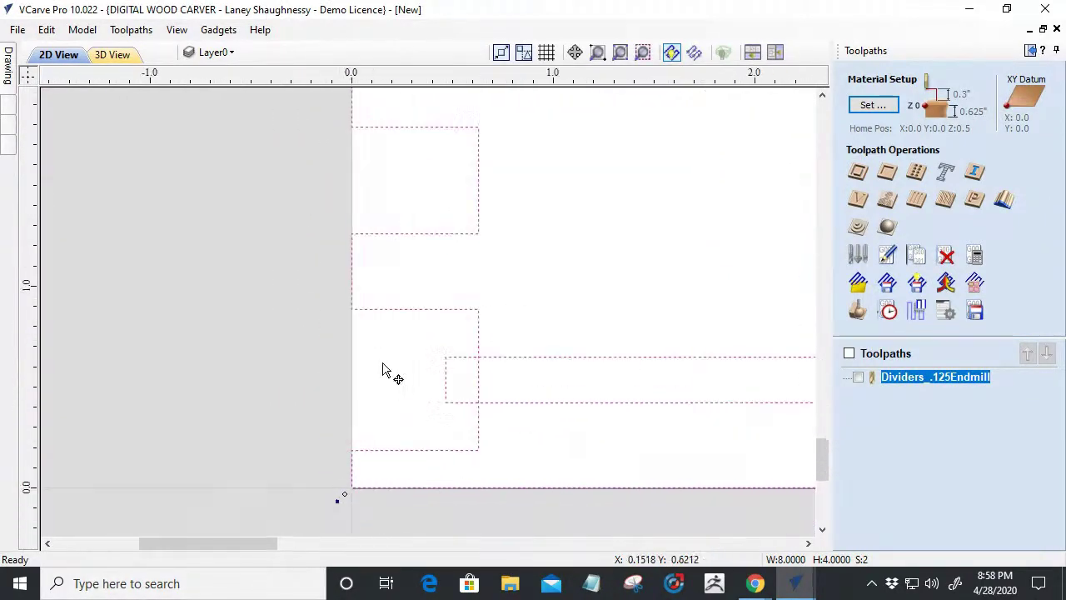
scroll(386, 369, down, 2)
click(442, 327)
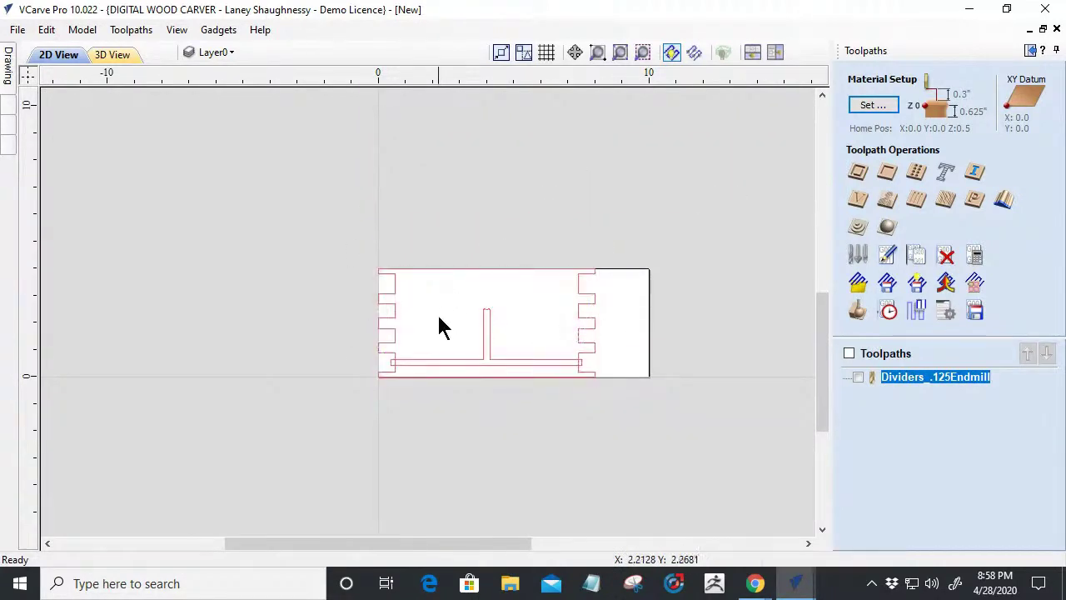
Step: Set up a pocket toolpath for the panel's inverted-T groove with a .1875 inch cut depth and no ramp plunge moves
click(488, 336)
click(887, 172)
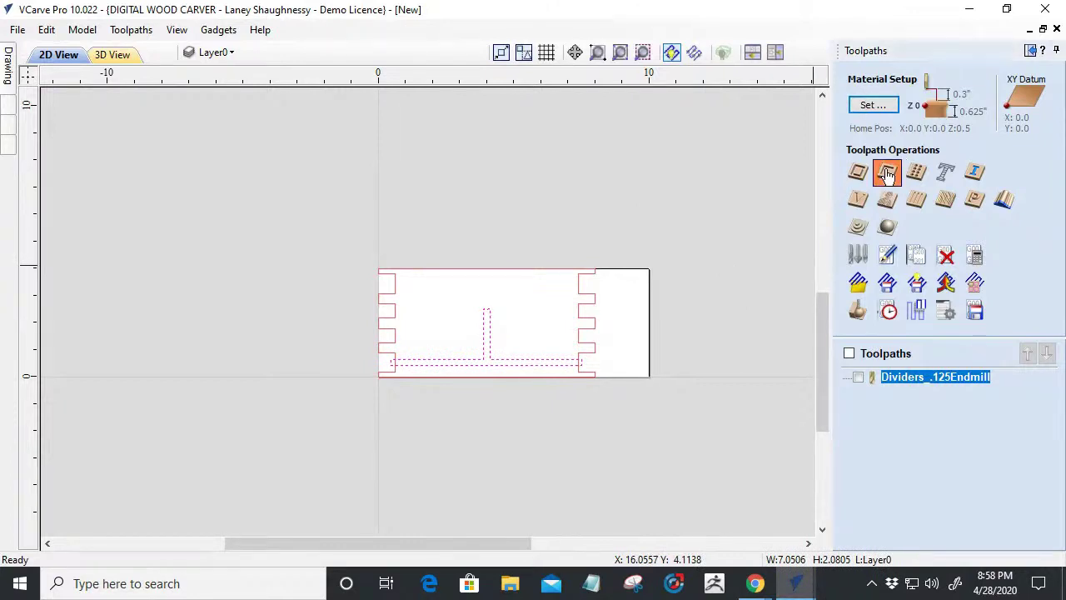
drag(1003, 139, 945, 143)
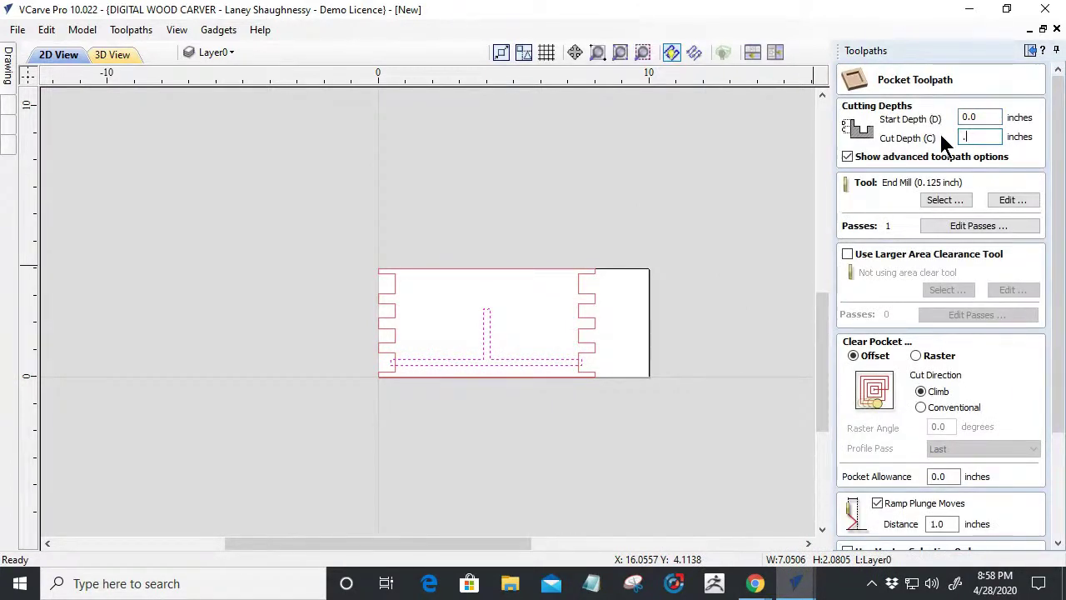
text(.1875)
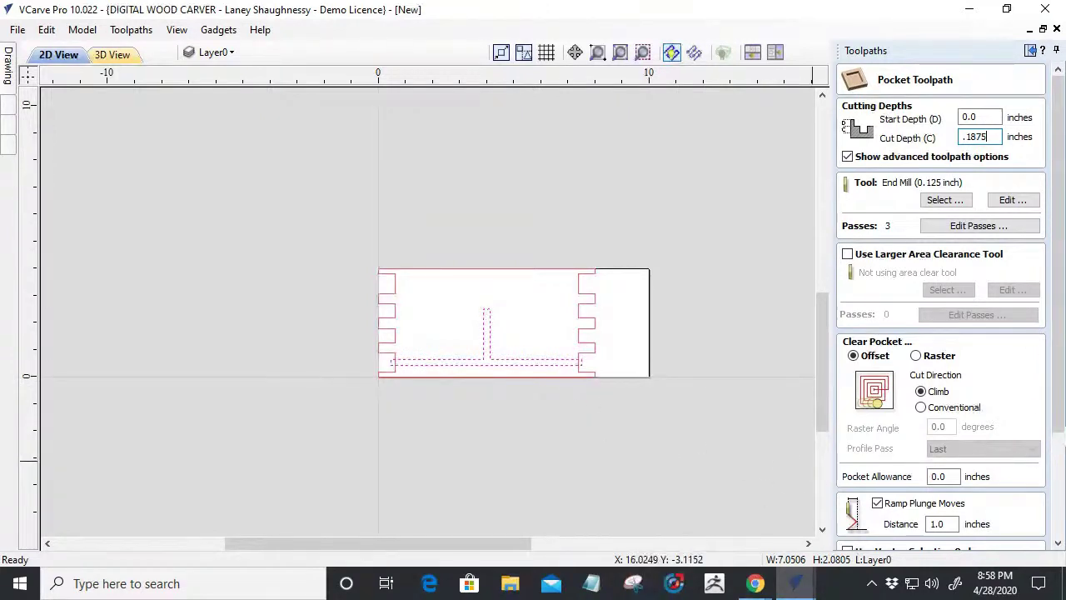
drag(1060, 428, 1060, 495)
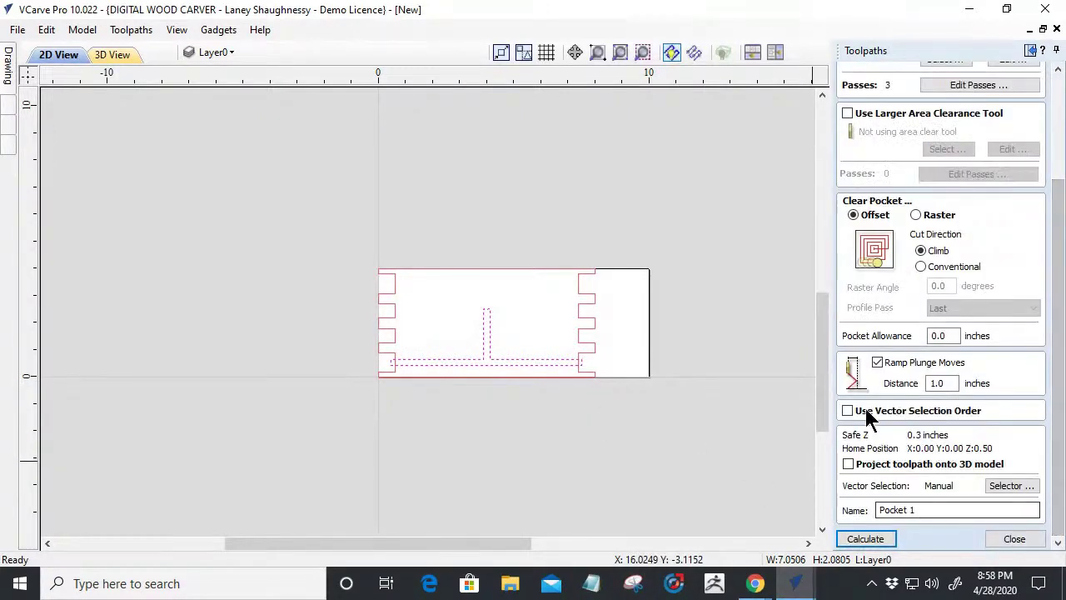
click(878, 362)
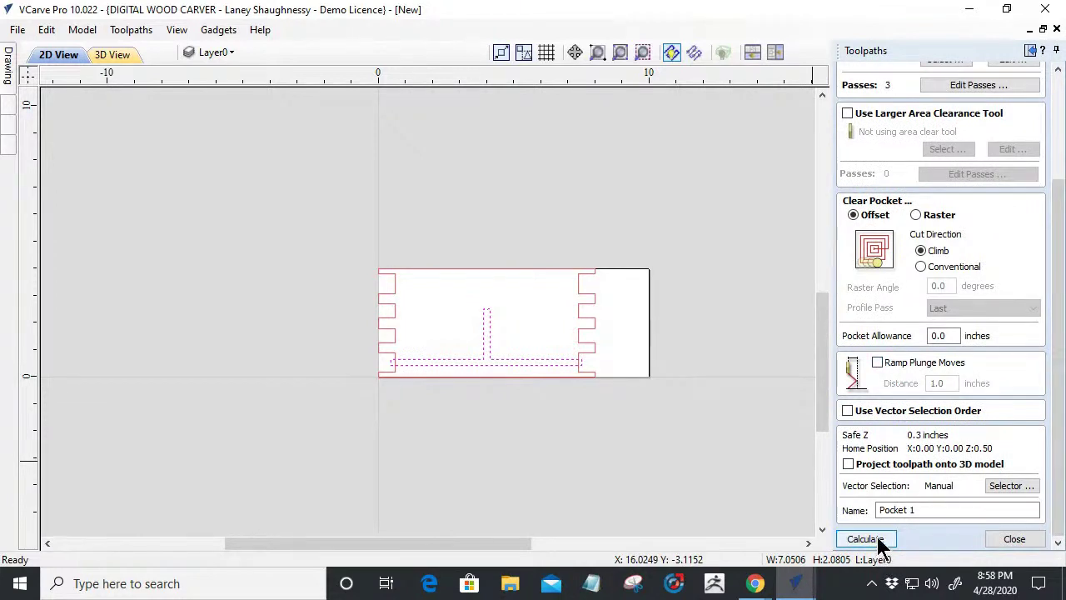
Step: Name the pocket toolpath PinBoard_Cuts_.125EM and calculate it
drag(916, 510, 851, 510)
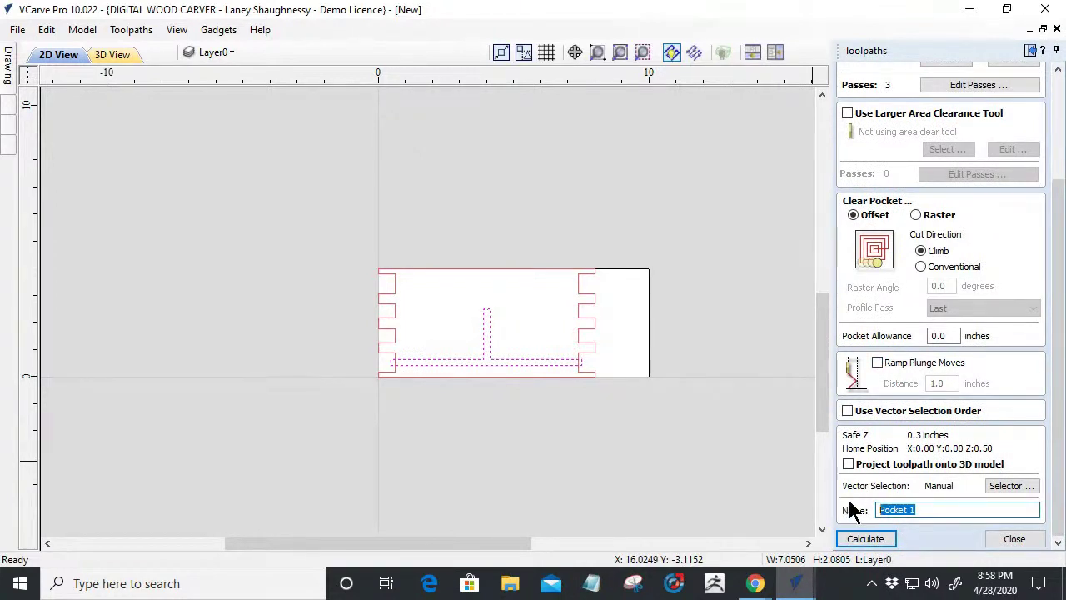
text(Pin Board)
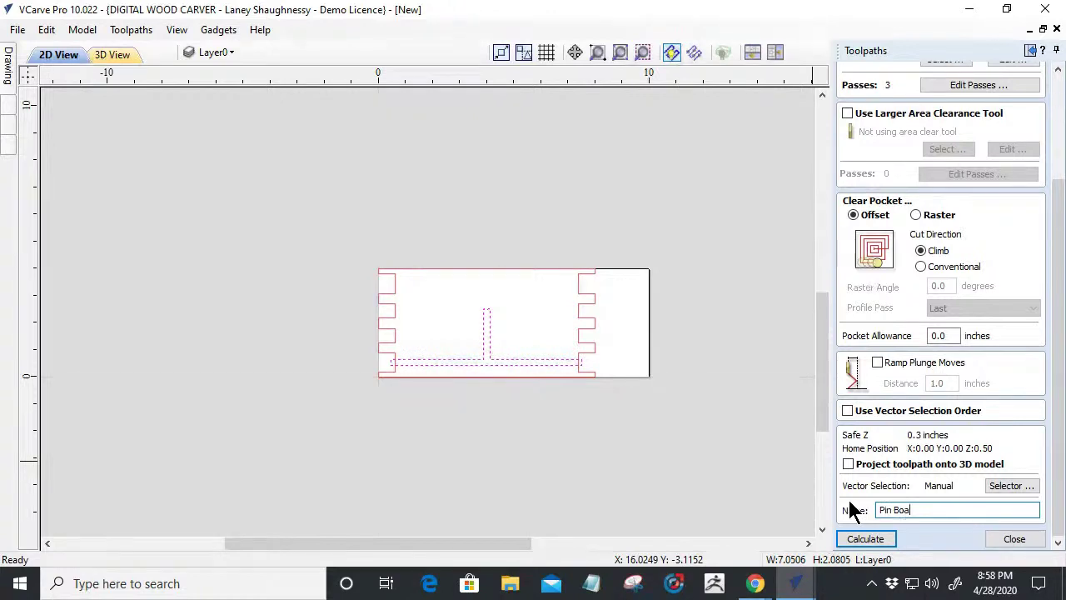
key(BackSpace)
key(BackSpace)
key(BackSpace)
key(BackSpace)
key(BackSpace)
key(BackSpace)
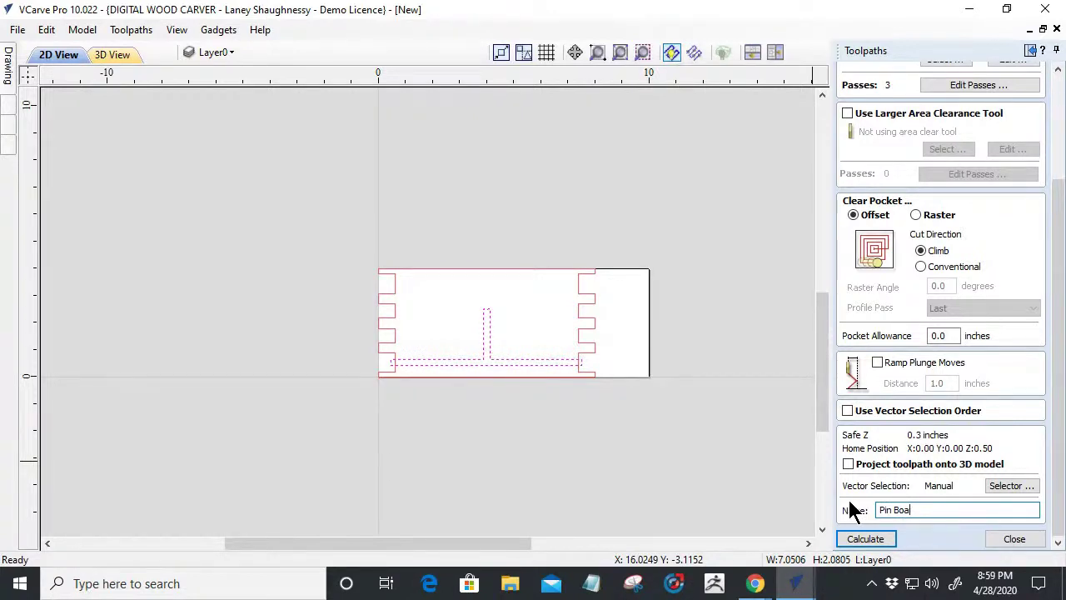
text(Board_Cuts_.125EM)
click(876, 540)
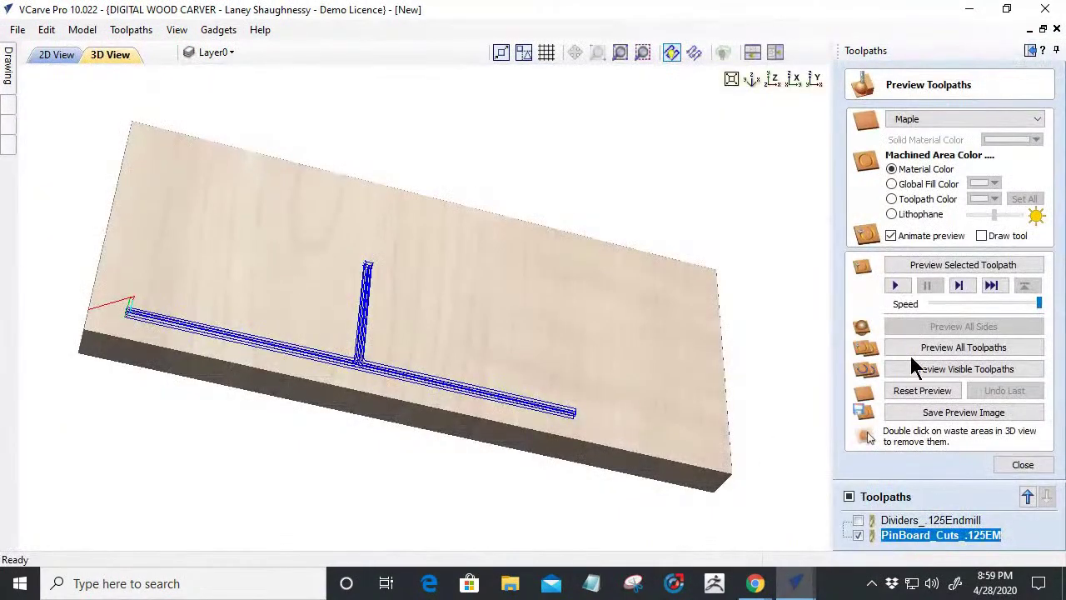
Step: Simulate the pin board's pocket toolpath in the 3D preview and inspect the cut groove from several angles
click(958, 266)
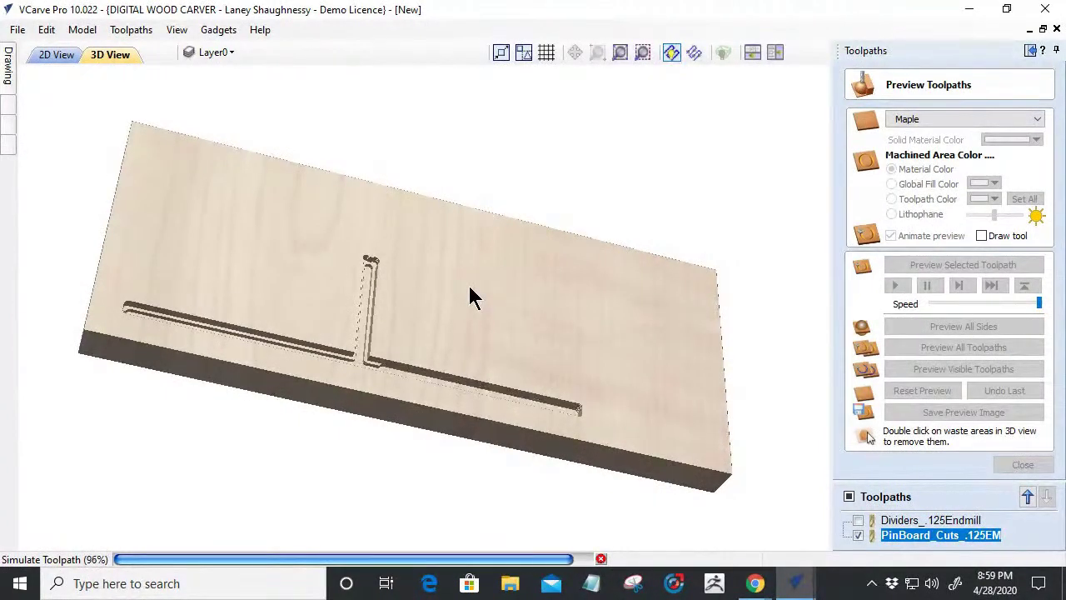
drag(471, 290, 554, 404)
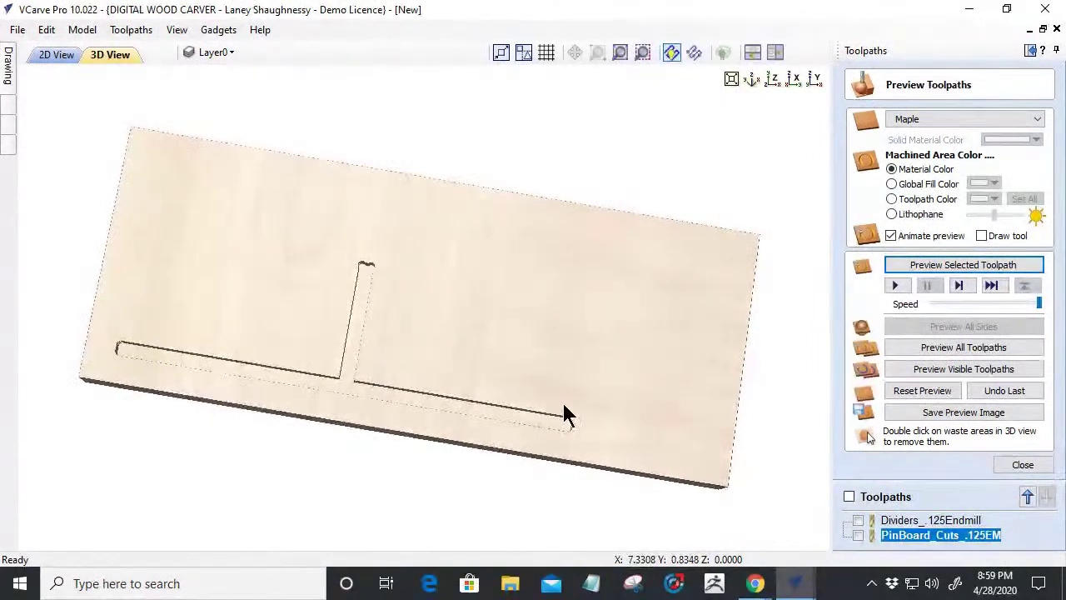
scroll(564, 429, up, 2)
scroll(561, 401, down, 3)
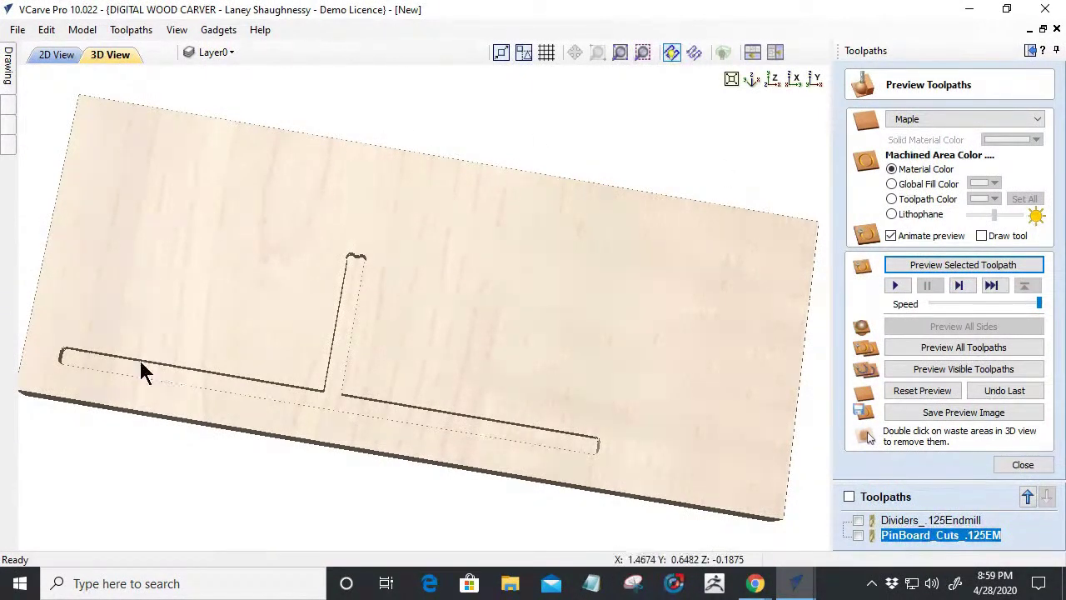
drag(338, 396, 290, 267)
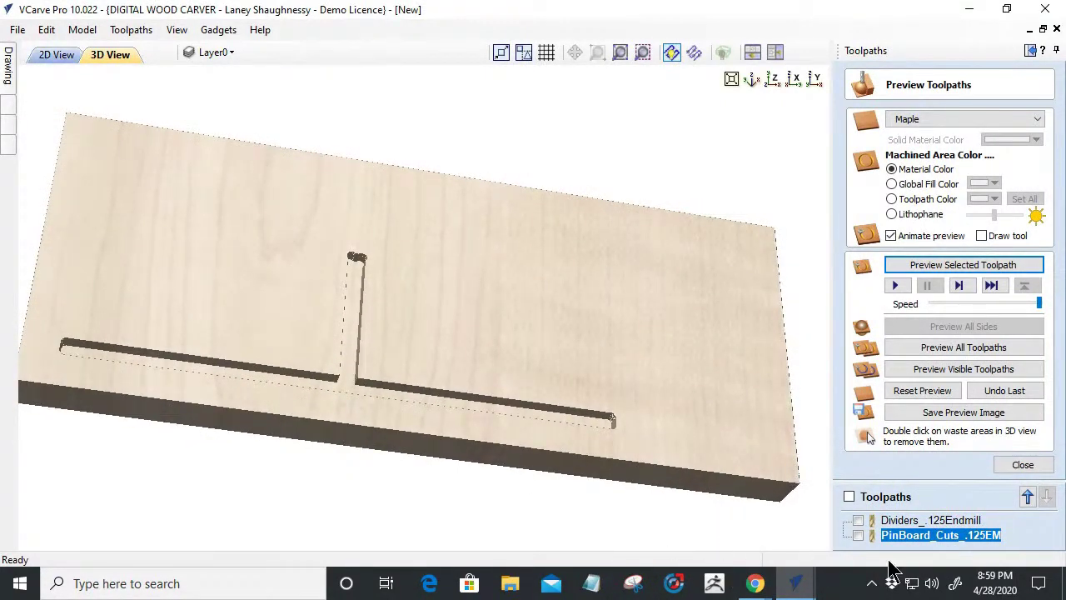
Step: Move the pin board's outline and groove vectors from the 2D drawing onto a new hidden layer named PinBoard Vectors
click(55, 55)
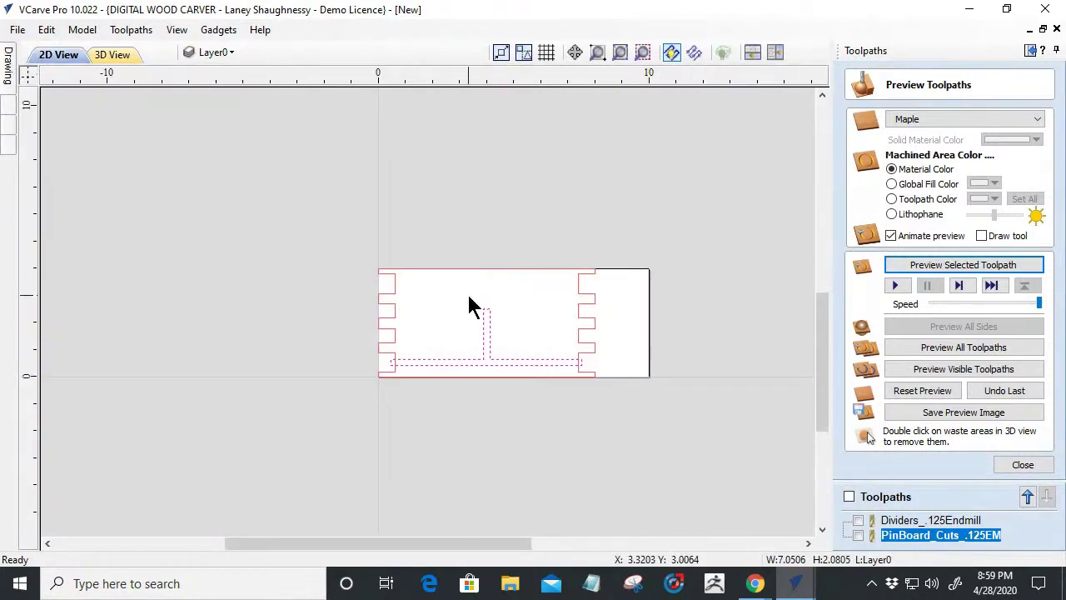
scroll(450, 305, down, 2)
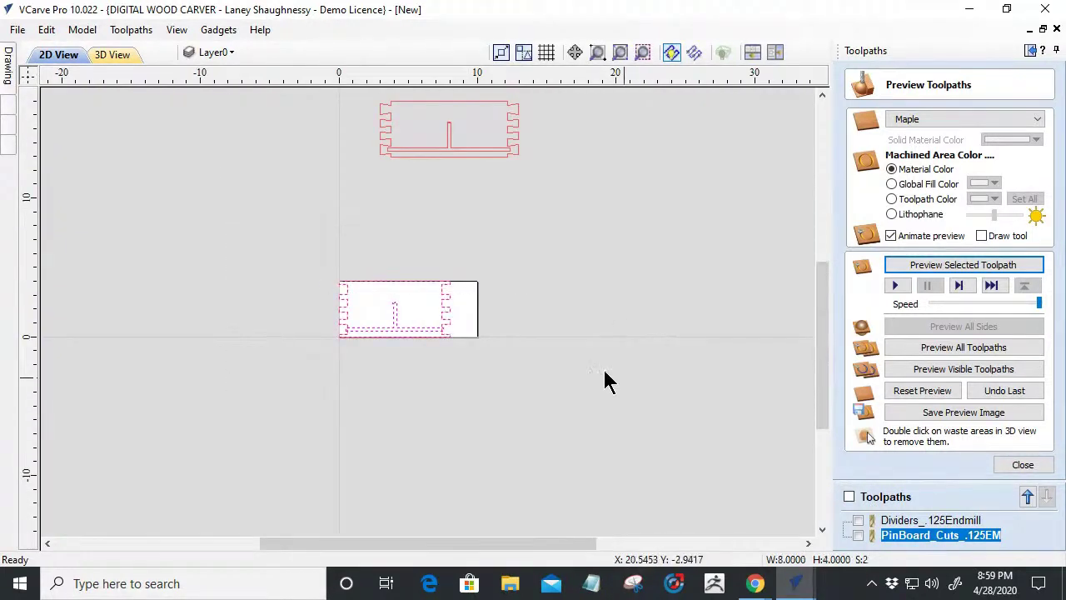
right_click(445, 321)
mouse_move(498, 538)
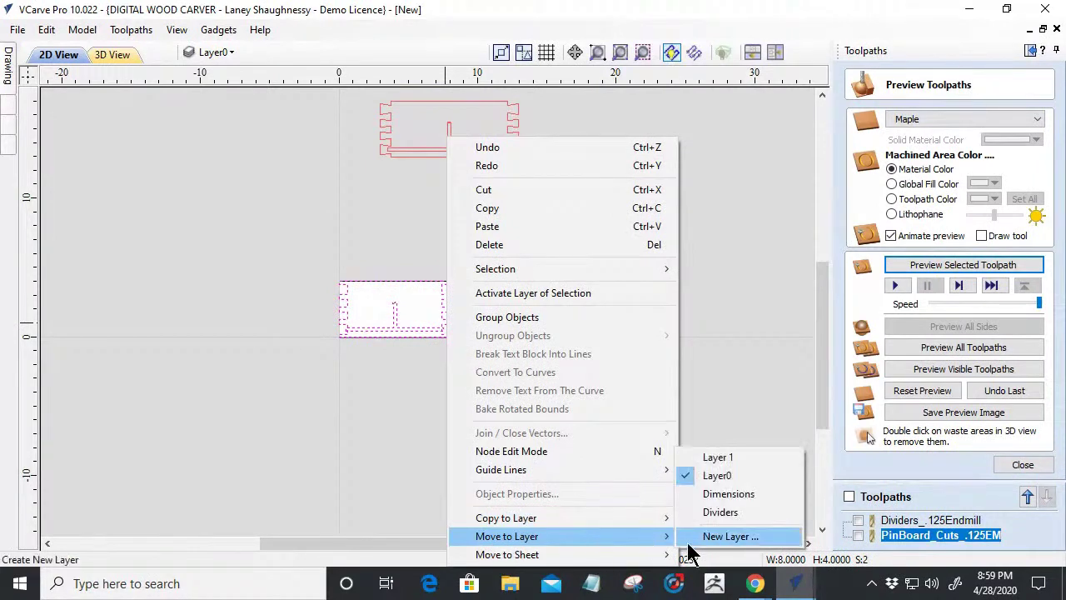
click(698, 537)
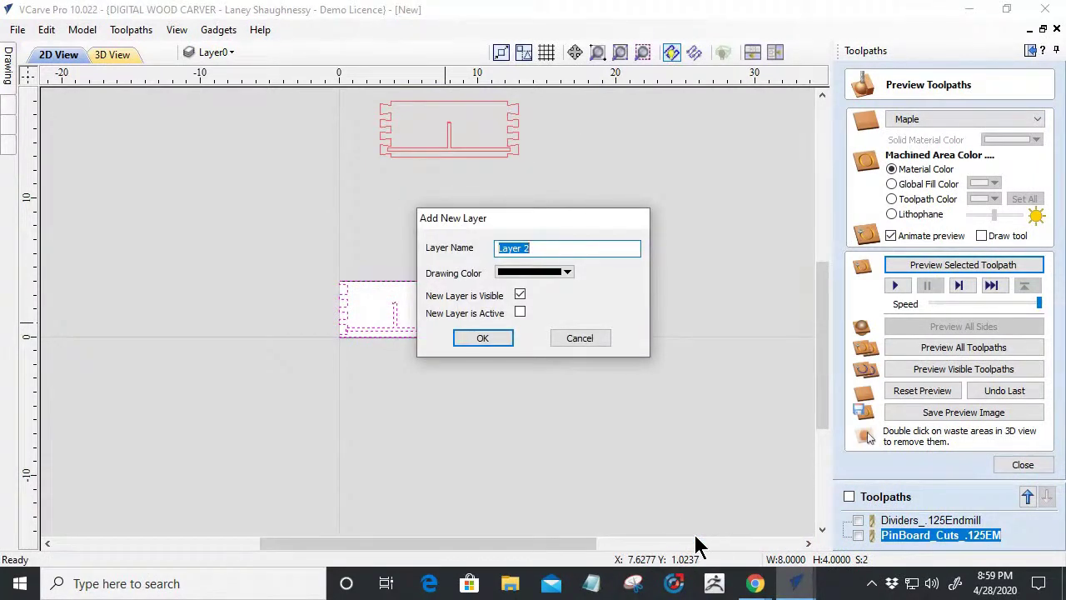
text(PinBoard Vectors)
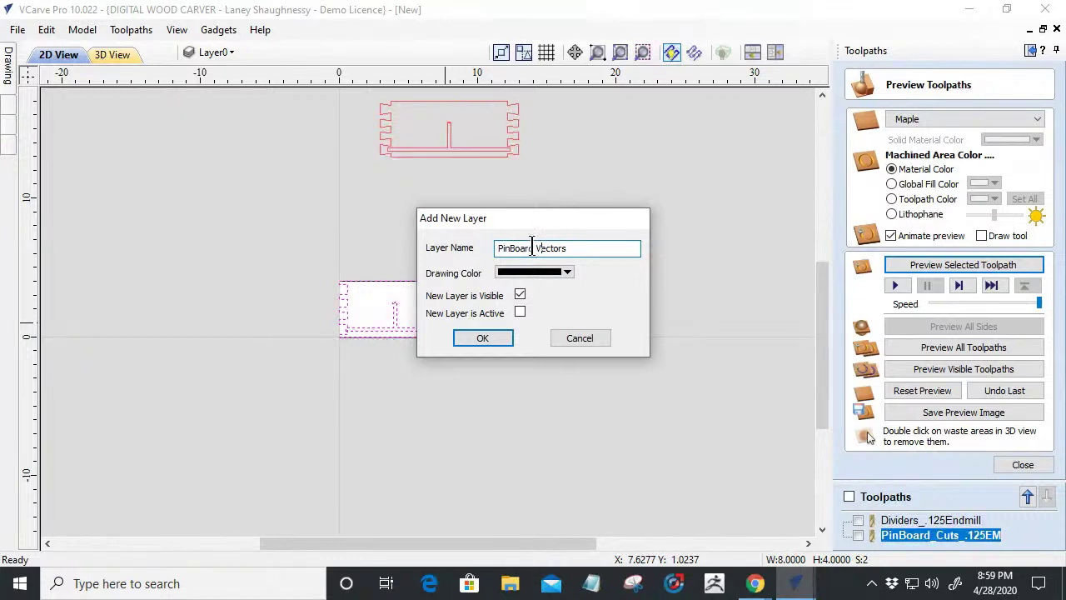
click(519, 296)
click(483, 338)
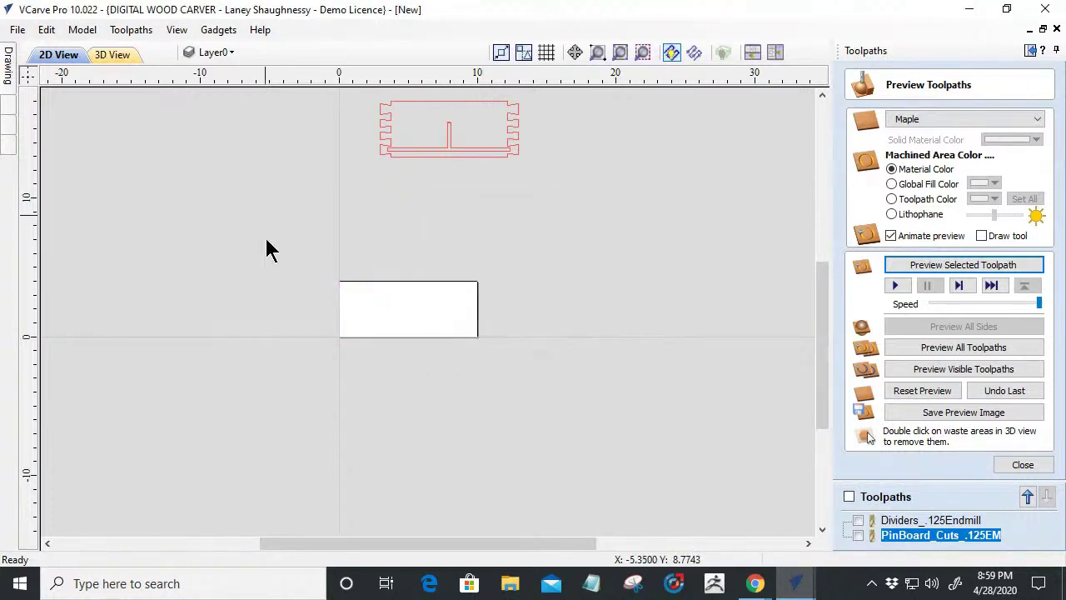
Step: Center the 10-inch-wide dovetailed tail board with its groove on the material
click(386, 112)
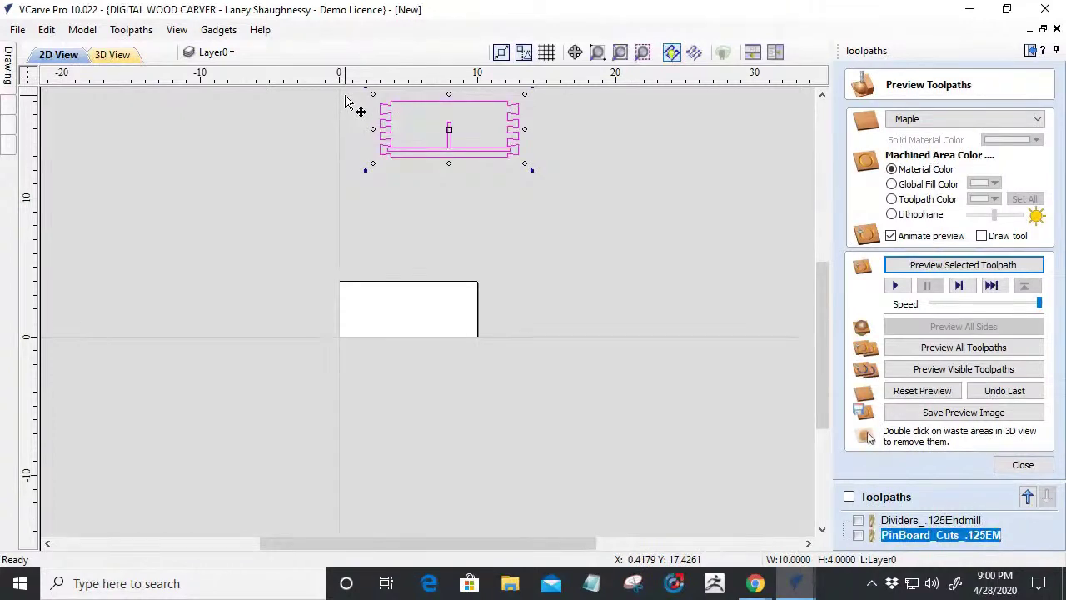
key(F9)
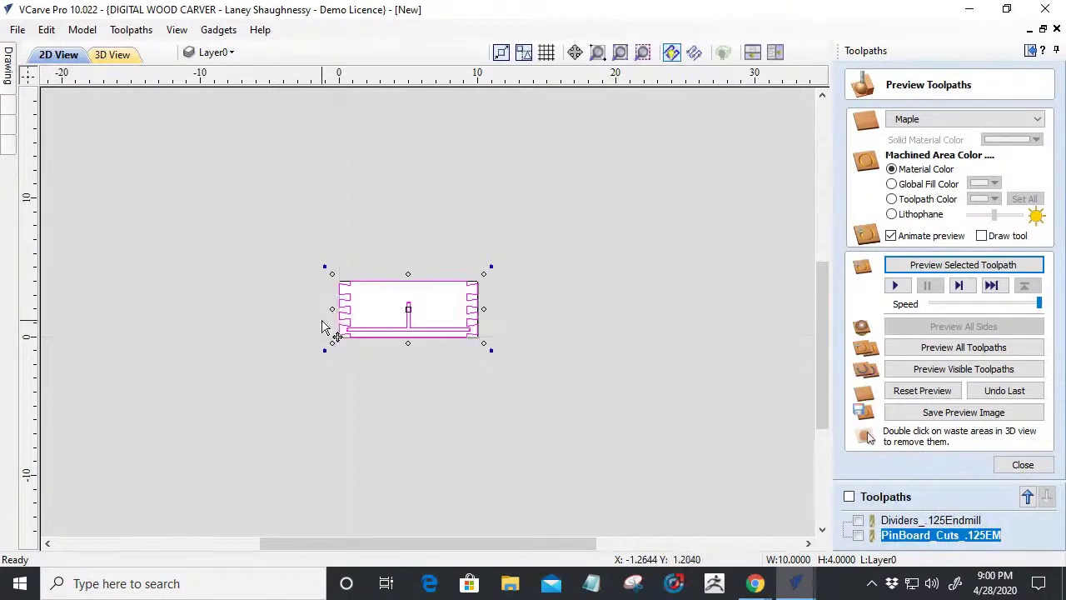
scroll(324, 329, up, 3)
scroll(329, 332, up, 3)
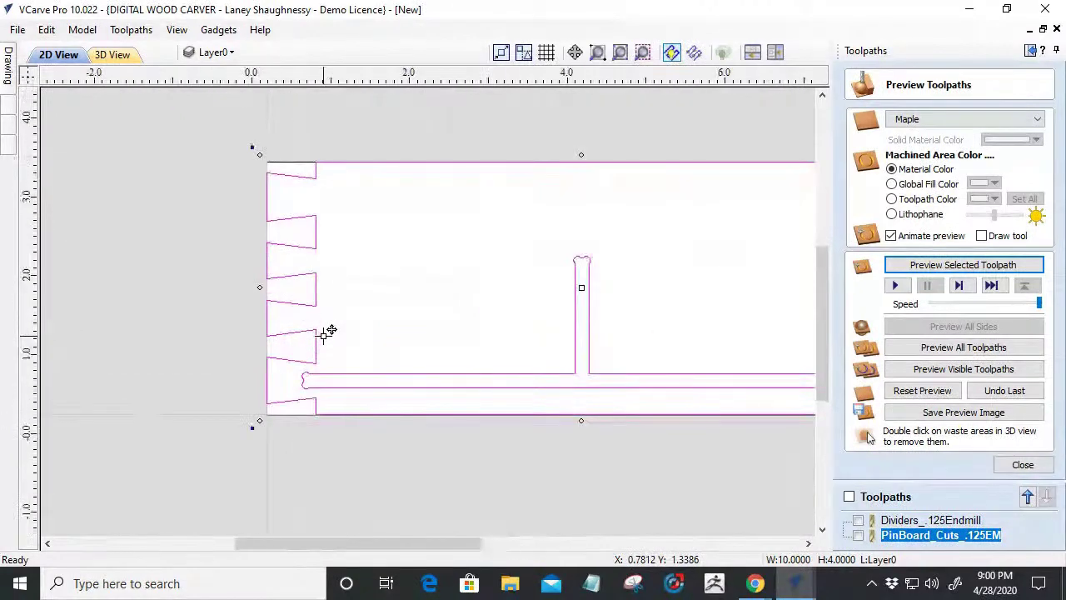
scroll(193, 329, down, 2)
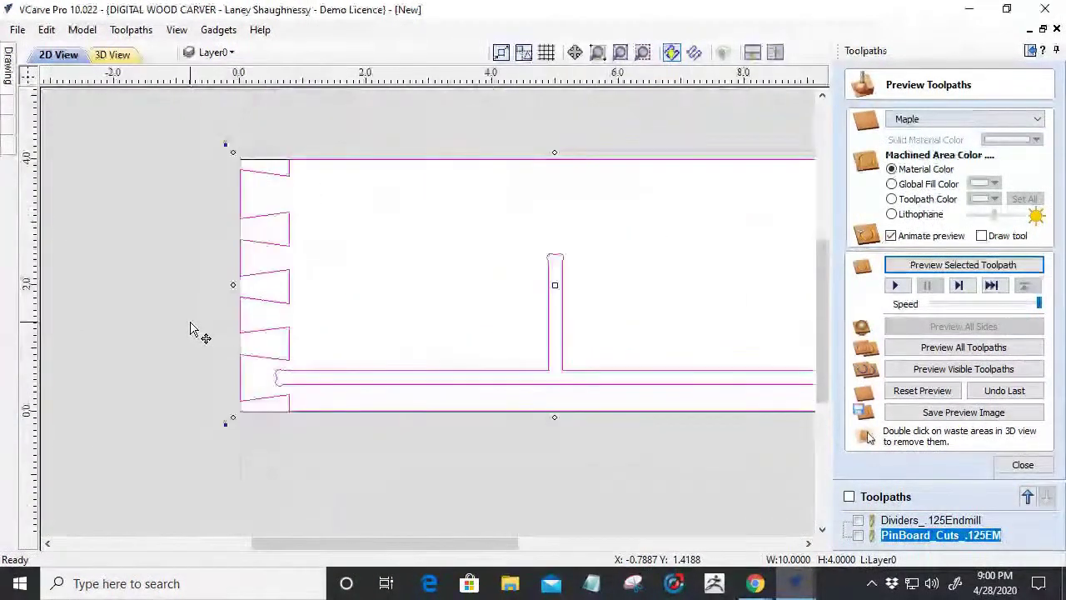
scroll(208, 327, down, 2)
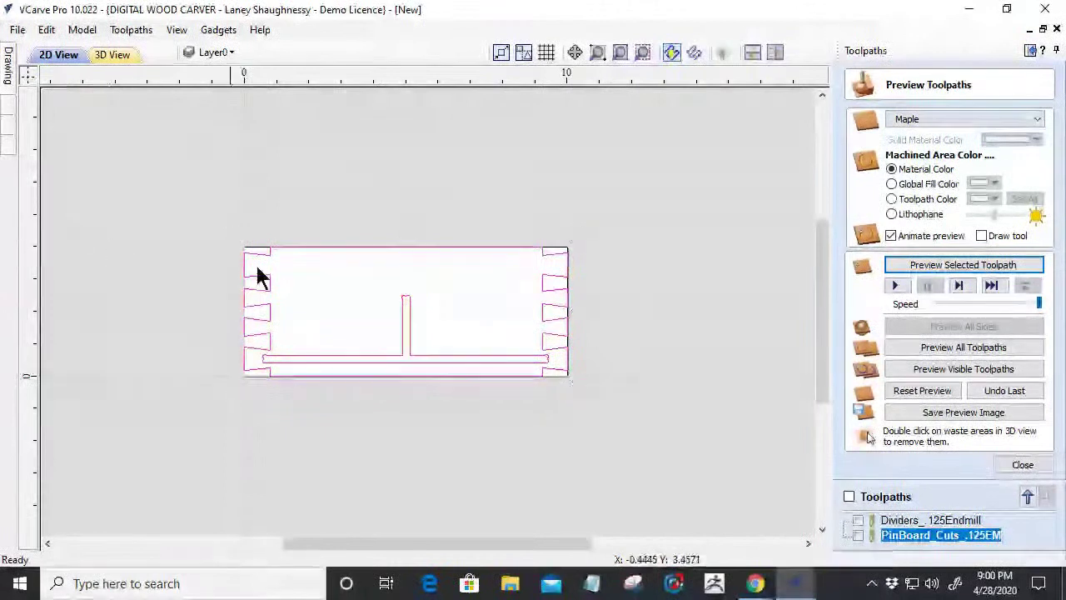
click(300, 397)
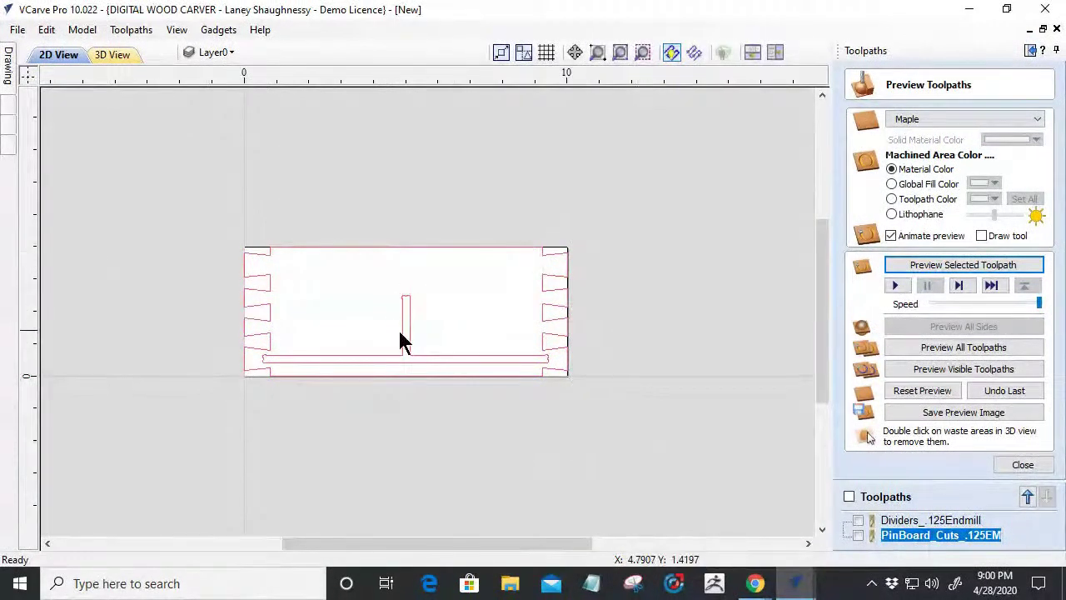
Step: Calculate a pocket toolpath named Tailboard_cuts_.125EM for the tail board's inverted-T groove, keeping the 0.1875 inch cut depth and 0.125 inch end mill
click(1023, 464)
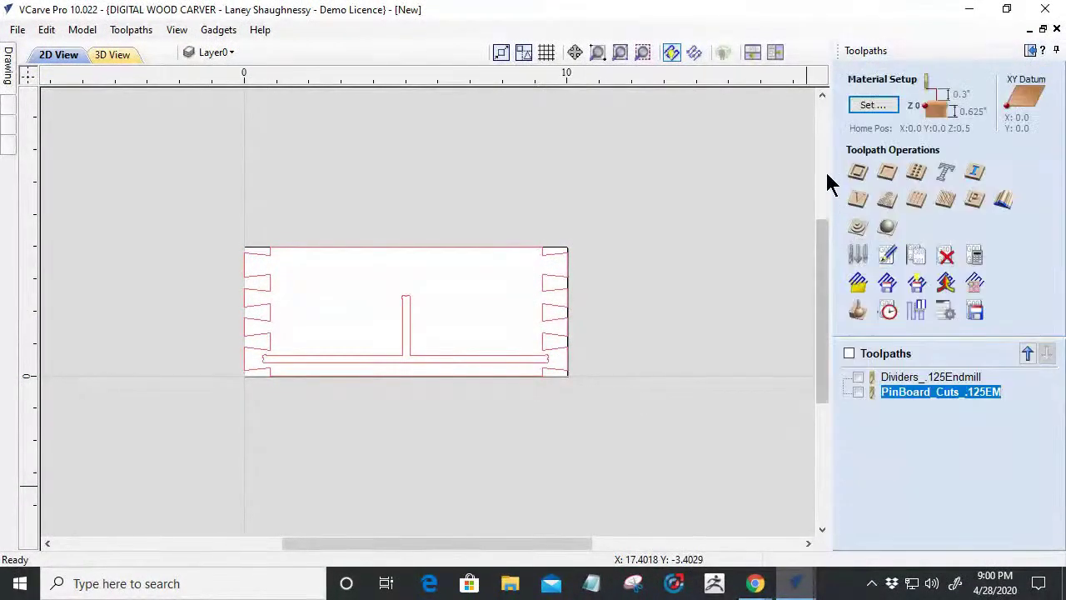
click(888, 172)
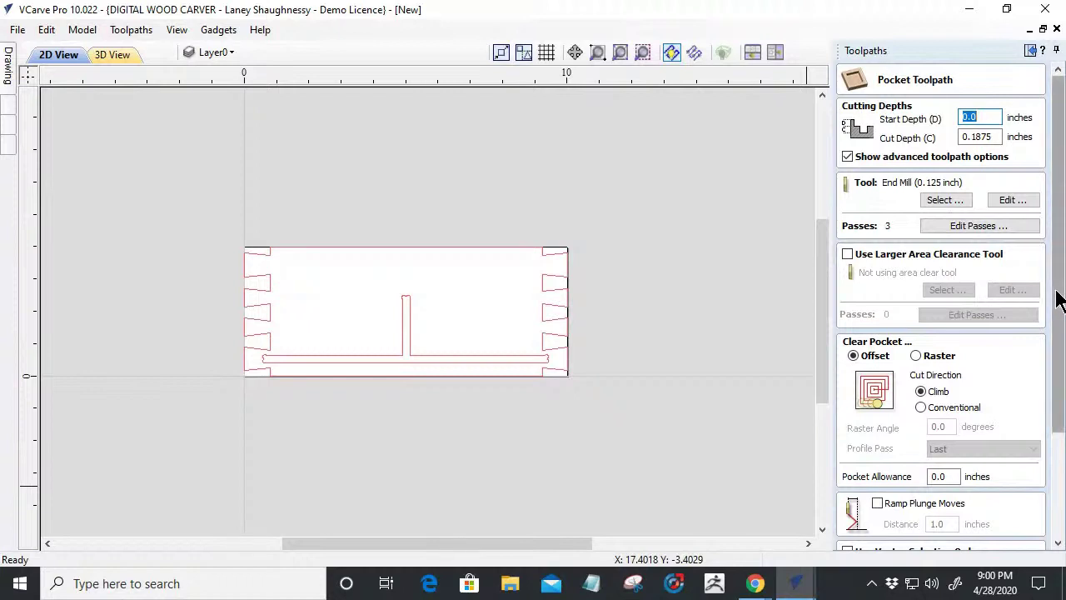
drag(1058, 298, 1057, 401)
drag(914, 511, 812, 510)
text(Tailboard_cuts_.125EM)
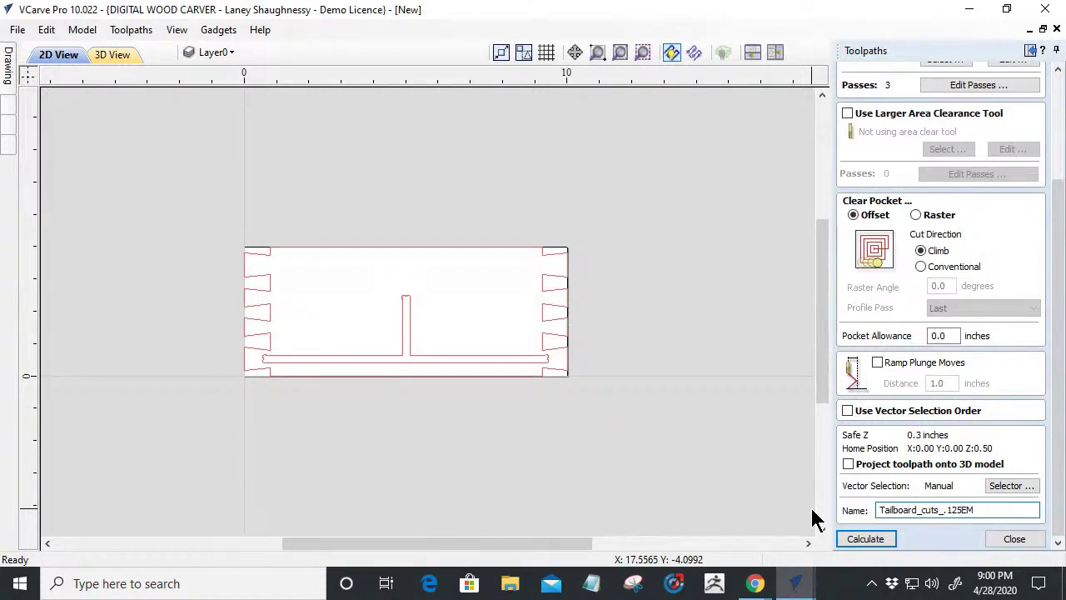
click(866, 540)
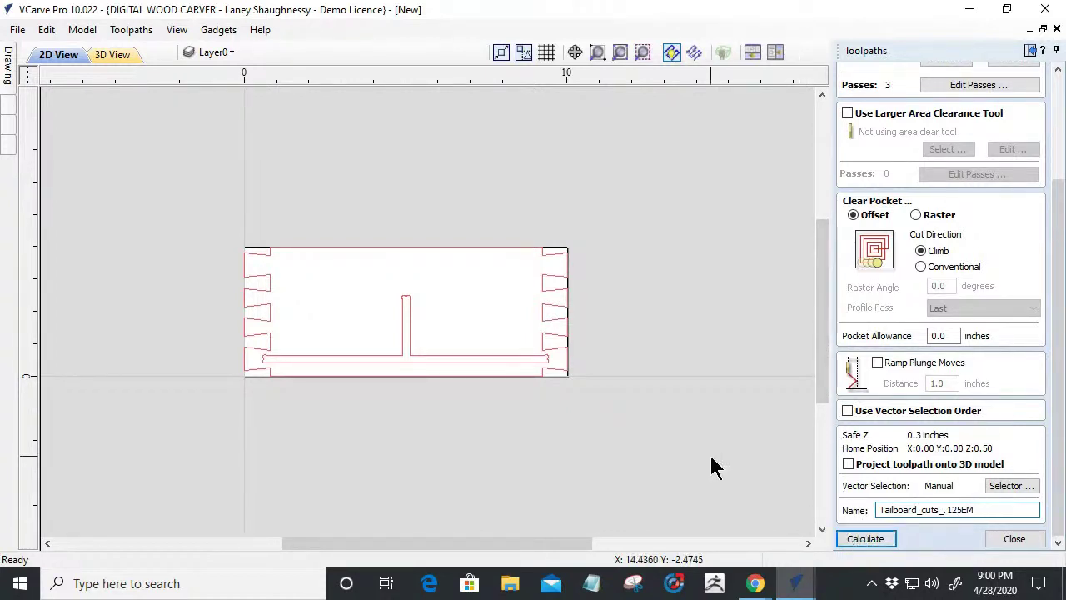
click(404, 307)
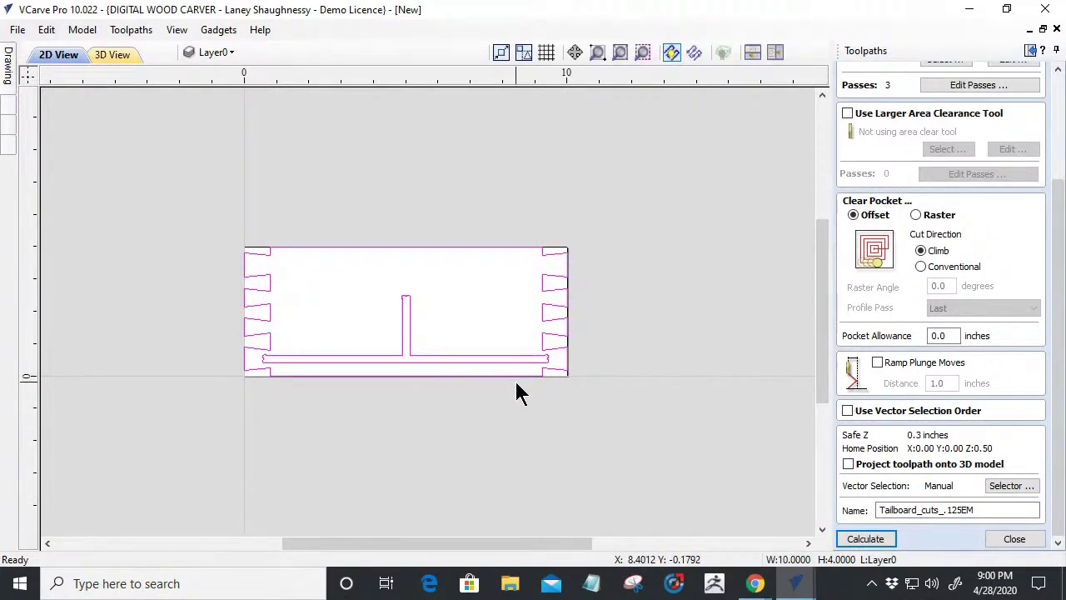
click(418, 429)
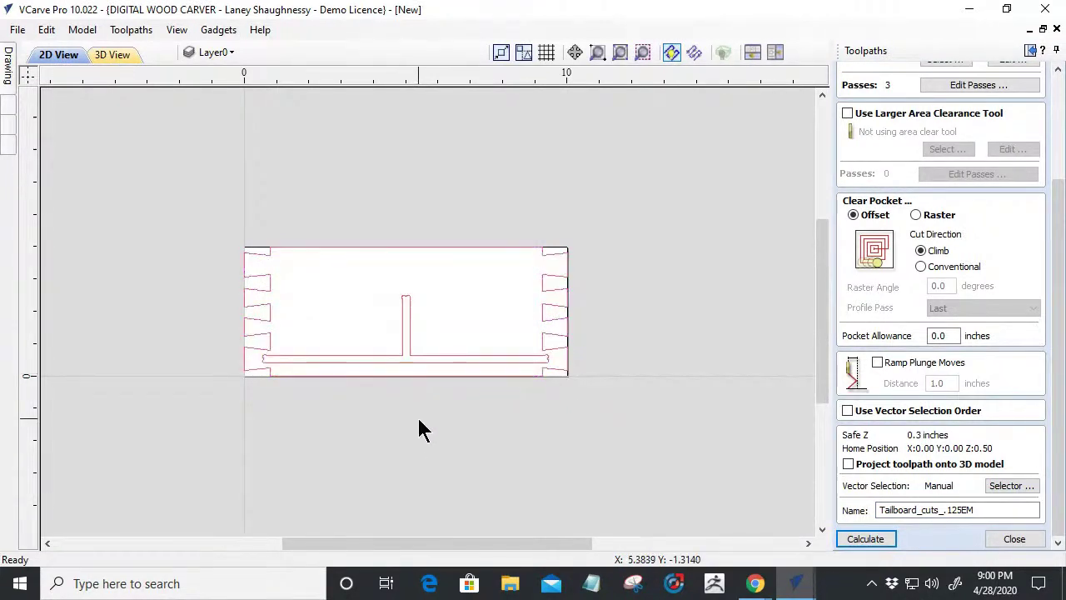
click(406, 341)
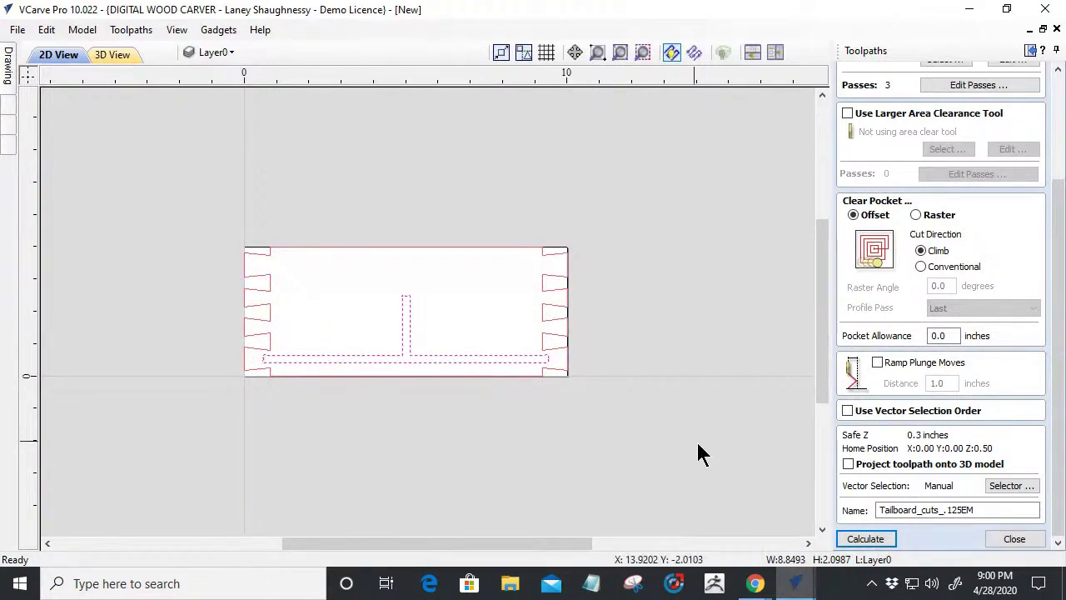
click(867, 539)
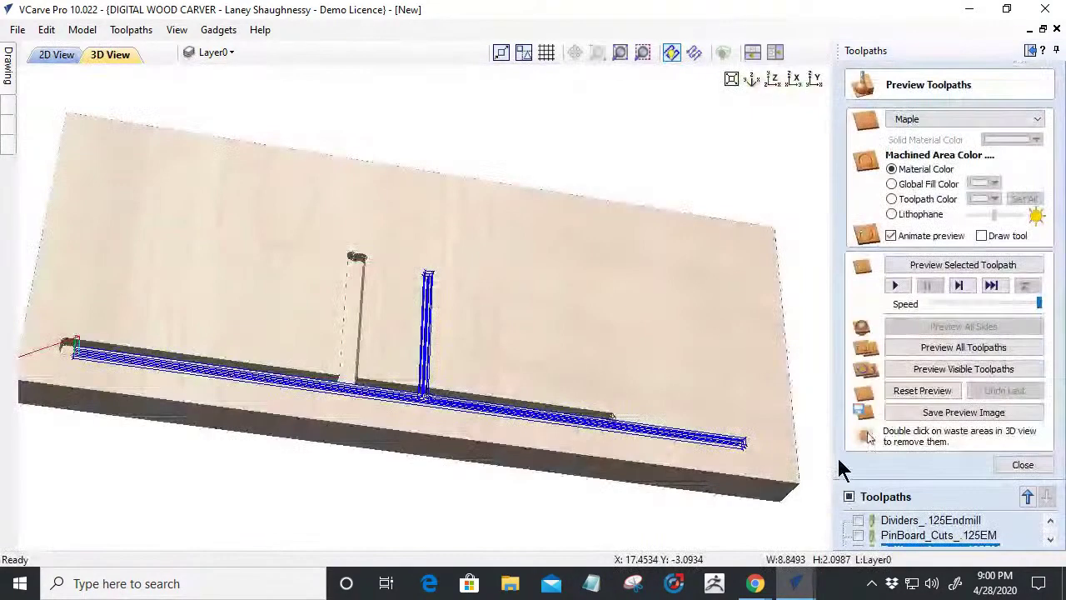
Step: Reset the 3D preview, simulate the tail board's pocket toolpath, inspect the groove, and return to the 2D drawing with the preview closed
click(925, 392)
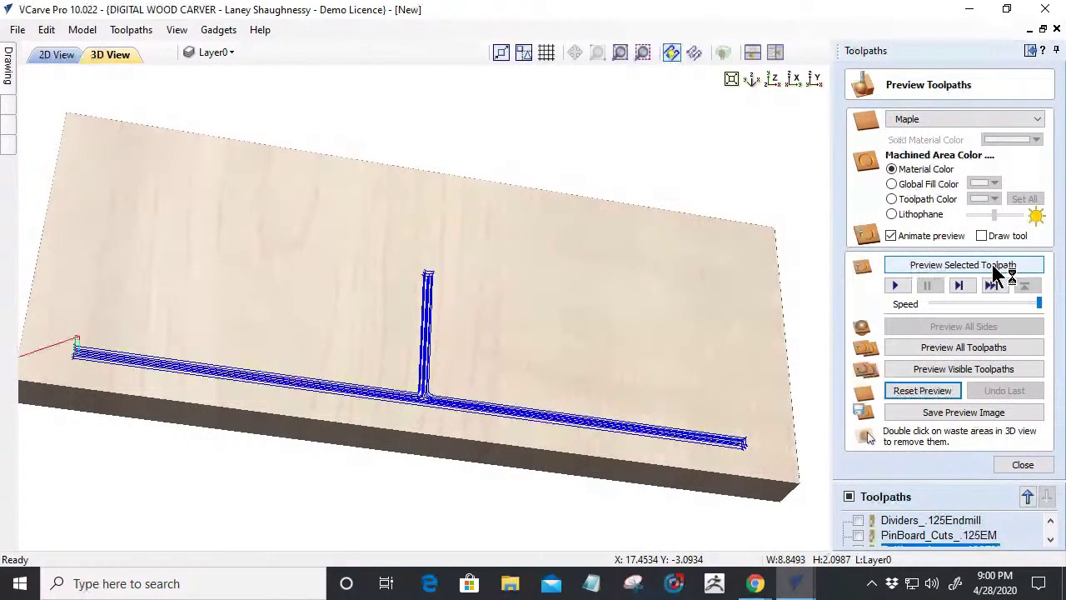
click(996, 267)
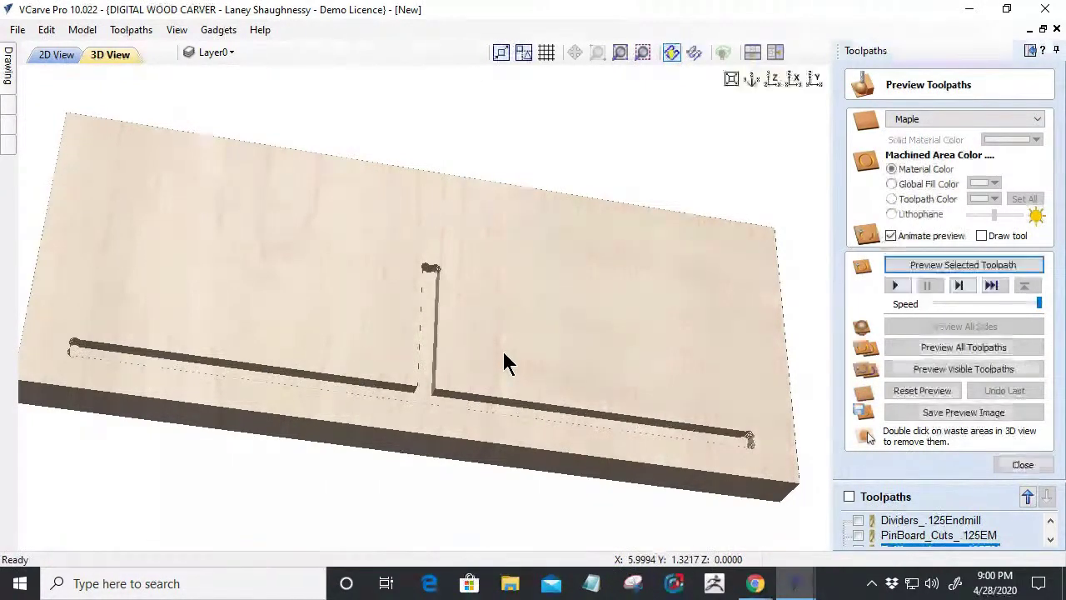
drag(411, 316, 357, 400)
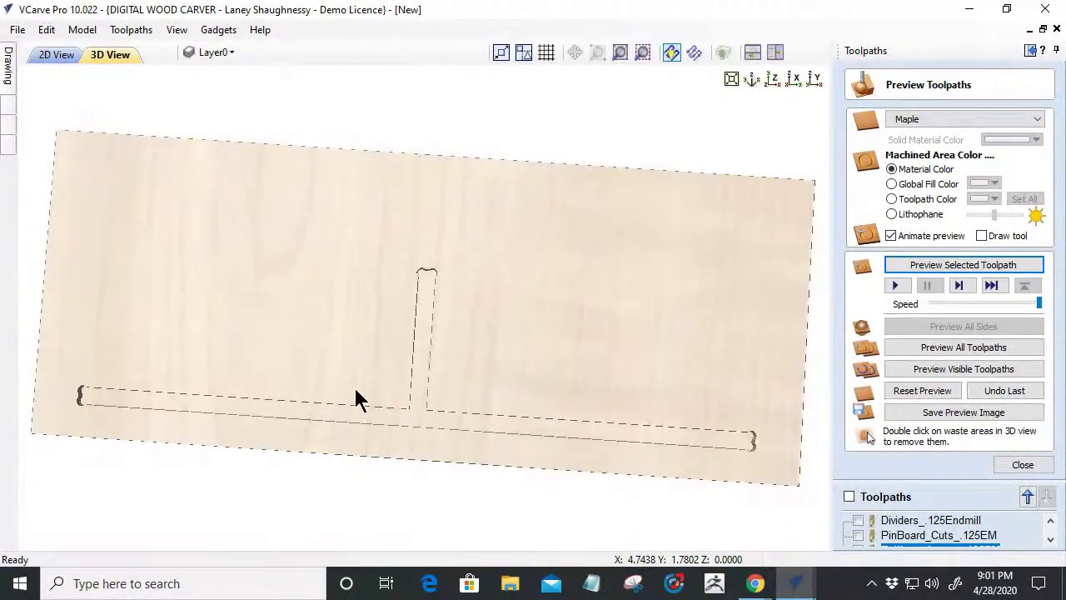
click(52, 55)
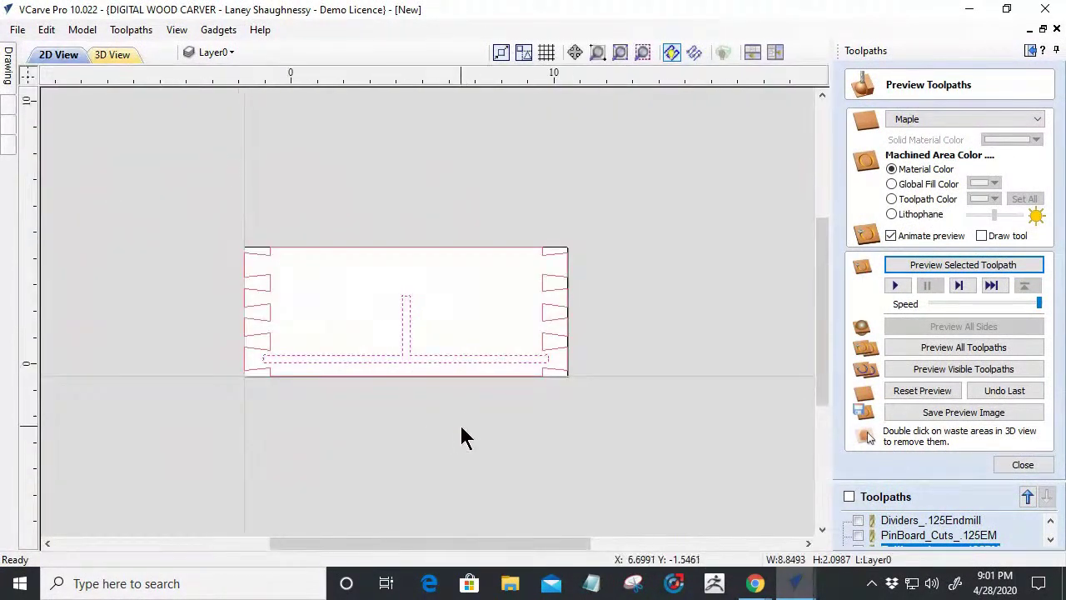
click(1024, 465)
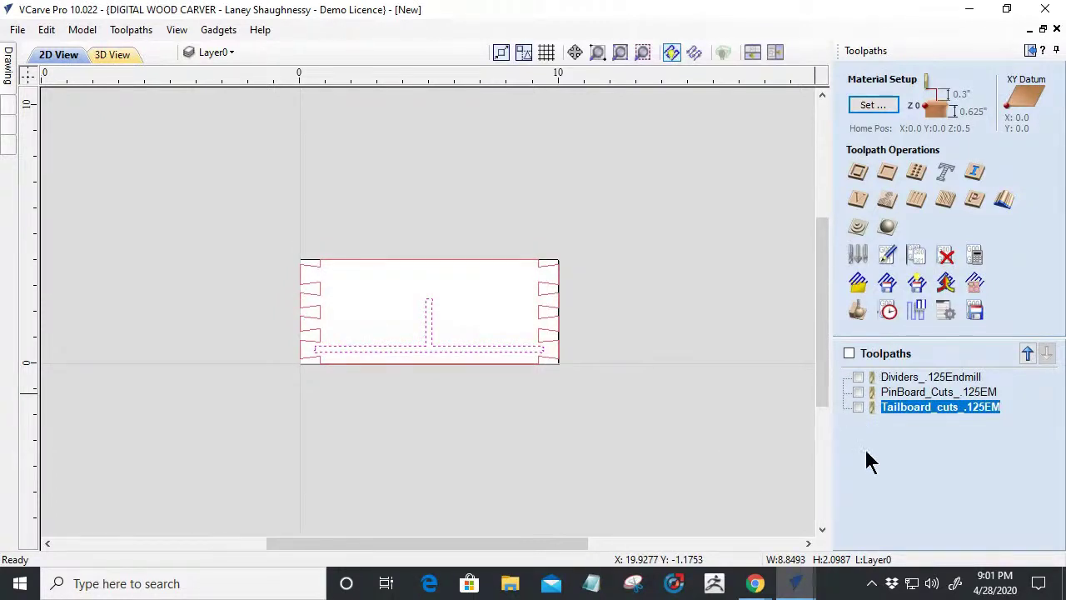
Step: Select the Dividers_.125Endmill toolpath to review it alongside the pin board and tail board toolpaths
click(903, 380)
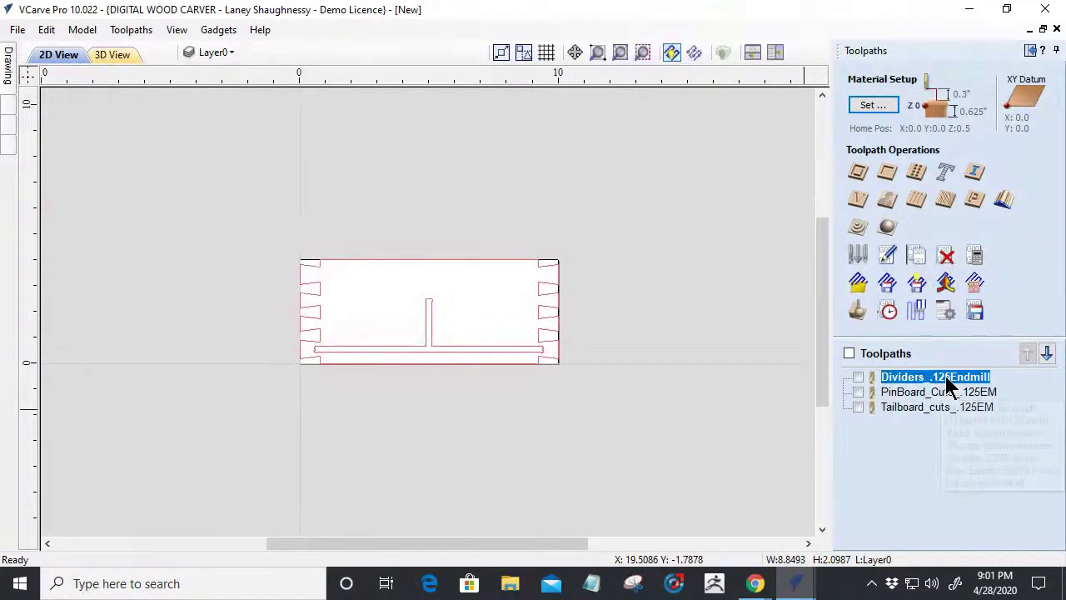
mouse_move(899, 405)
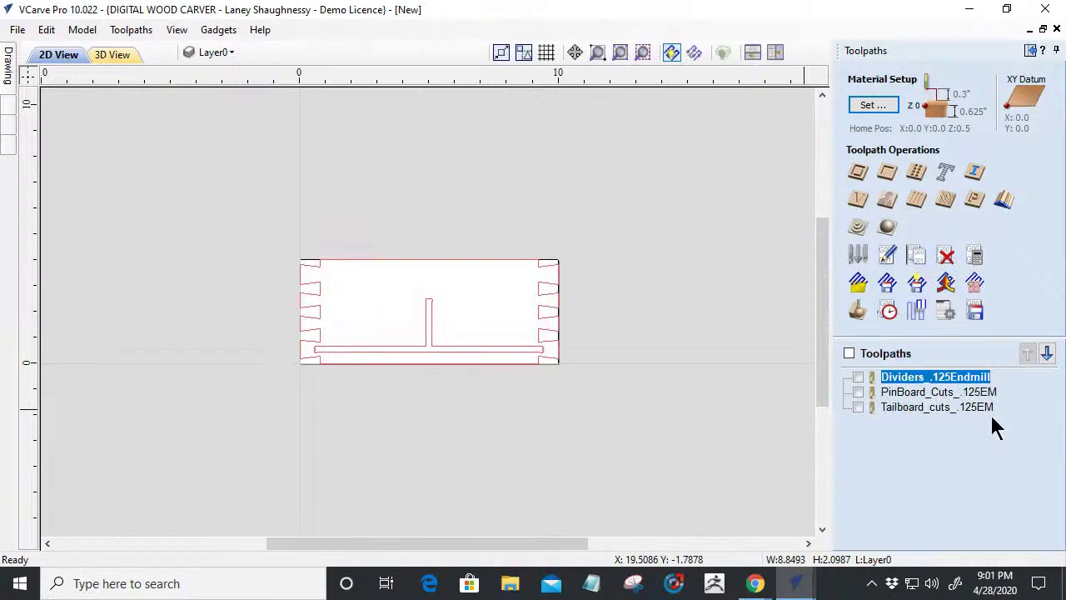
Step: Save the project as DTB_Groove and Dividers in the DovetailBox_Class folder
mouse_move(933, 412)
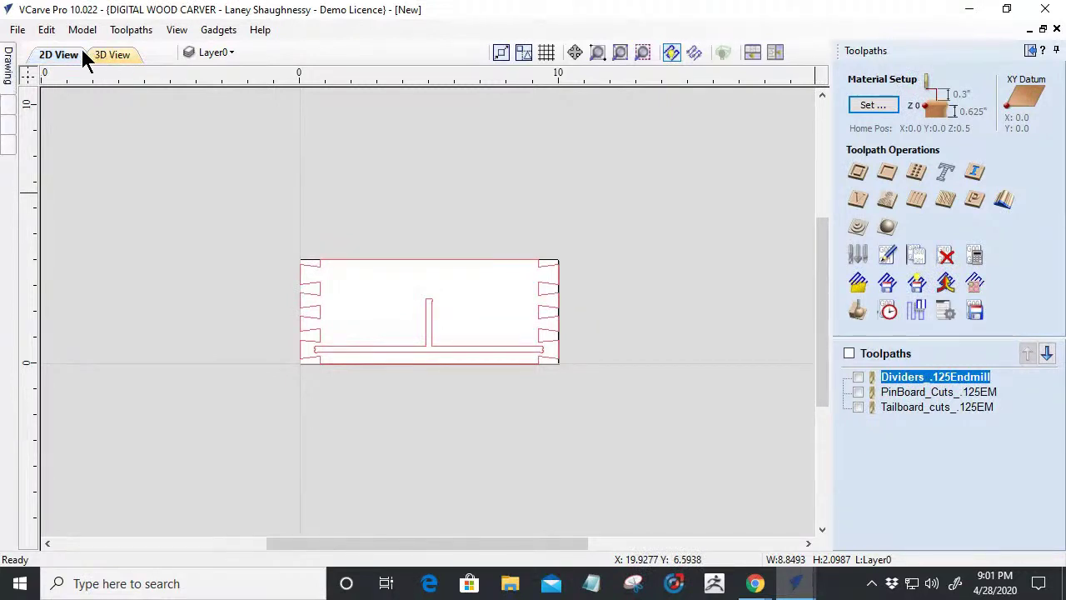
click(16, 30)
click(50, 112)
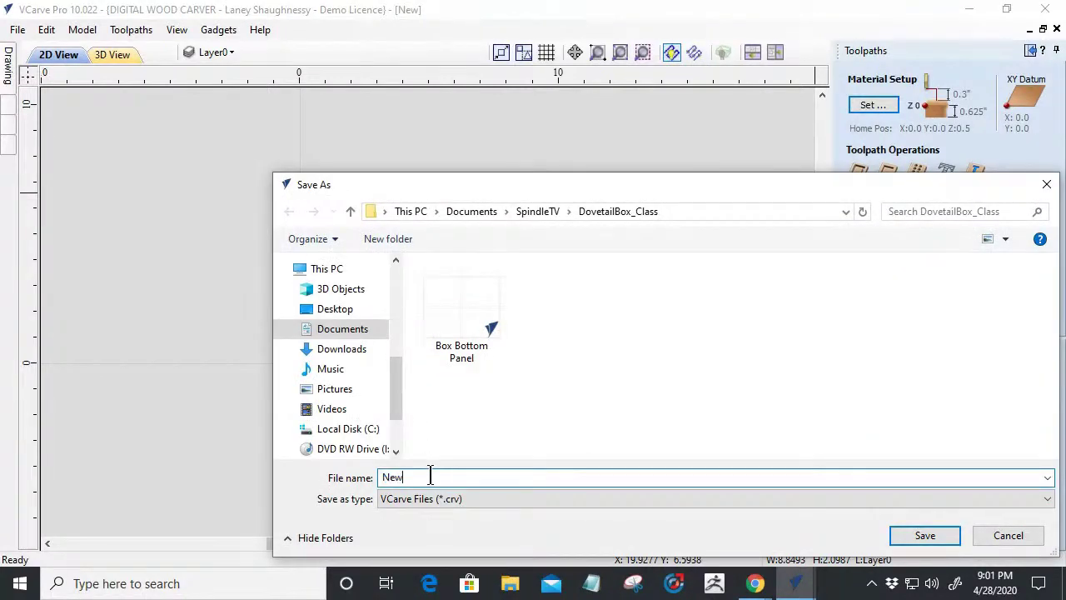
drag(430, 476, 371, 471)
text(B)
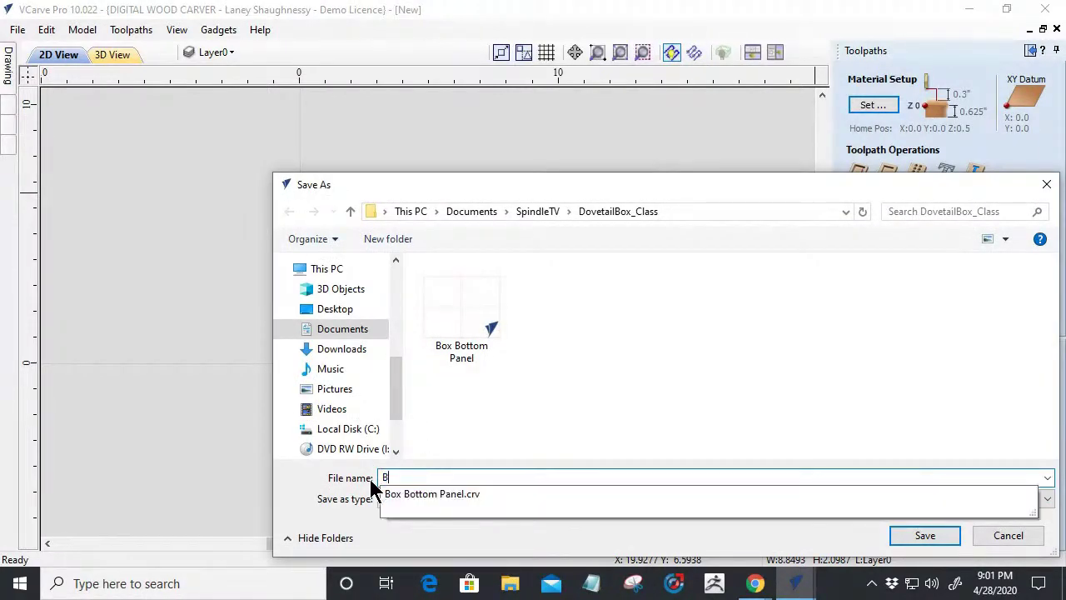
key(BackSpace)
text(DTB_Groove an)
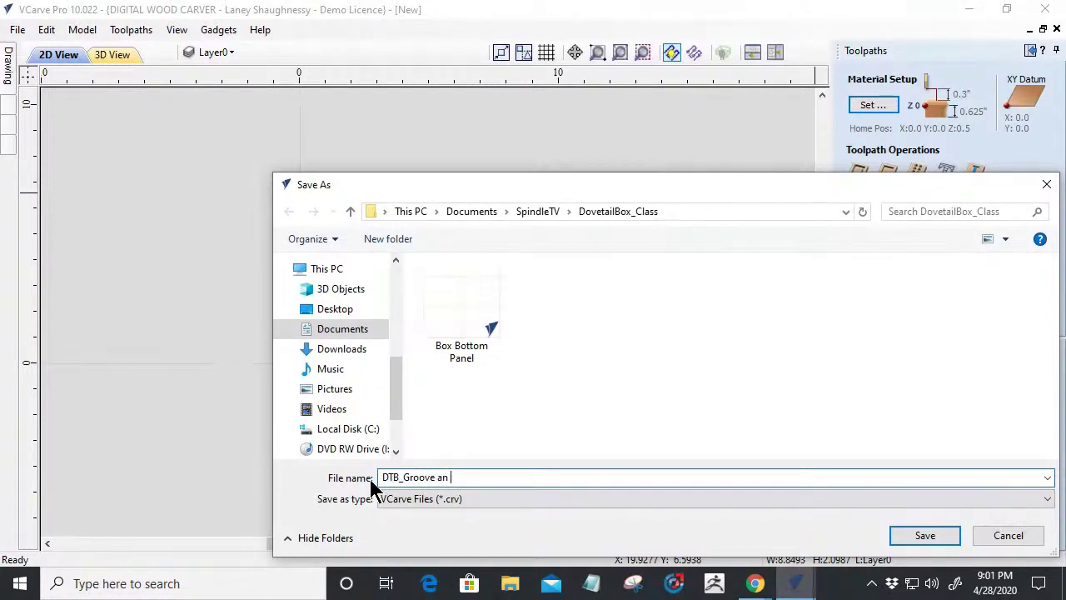
text(Dividers)
click(927, 536)
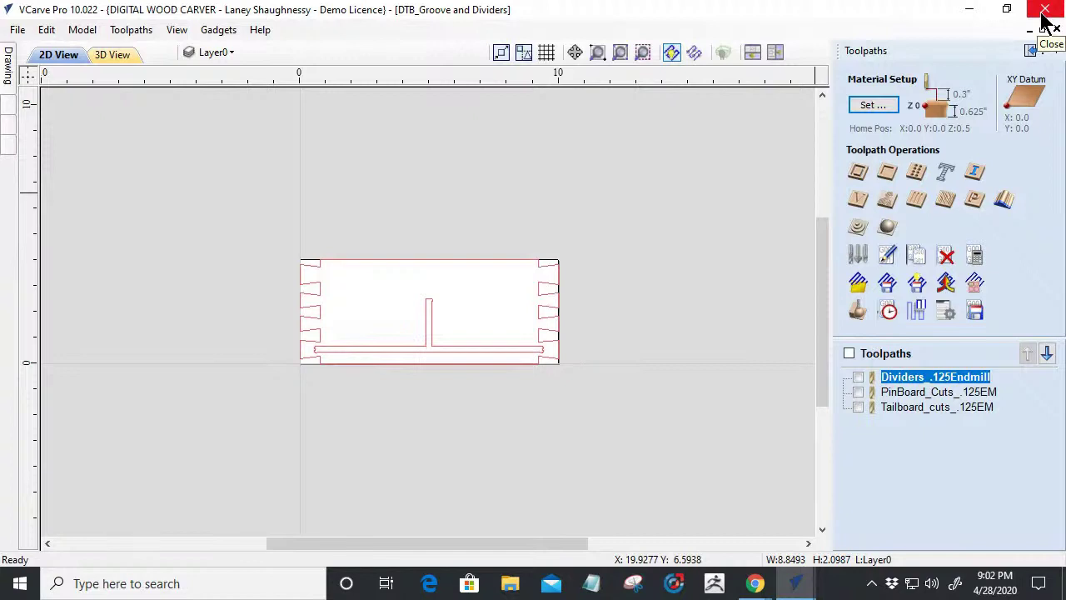
Step: Check the toolpath saving options with Dividers_.125Endmill made visible, leave them without saving, and hide the toolpath again
click(975, 311)
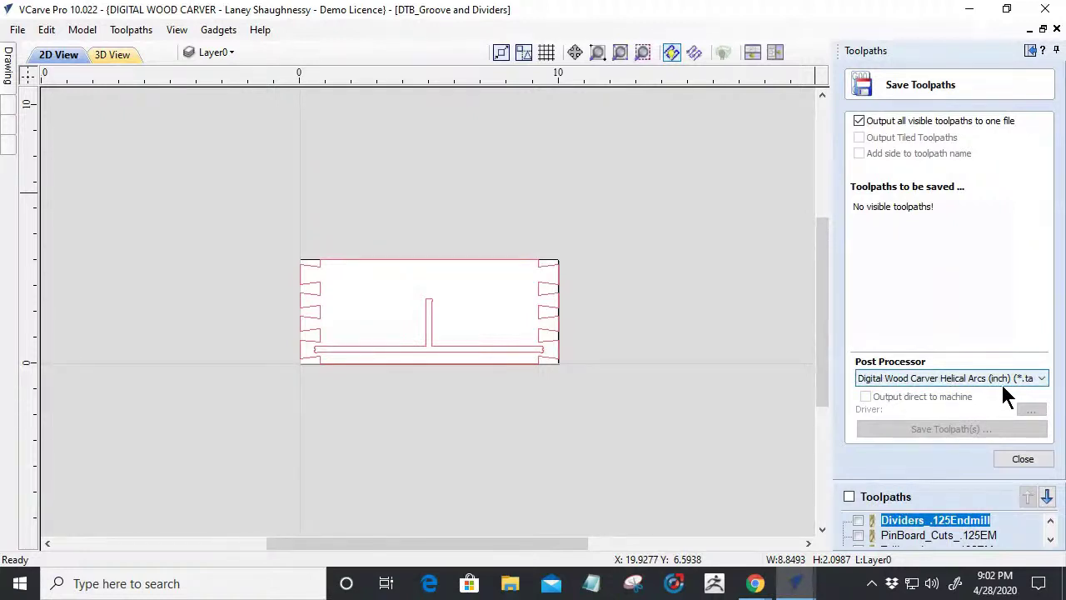
click(858, 522)
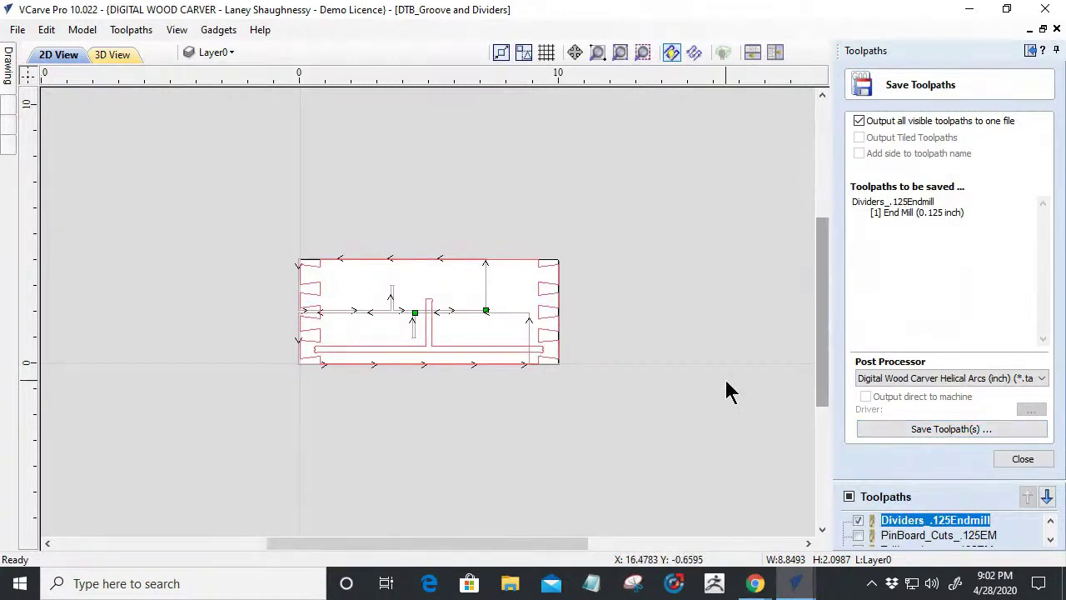
click(1016, 463)
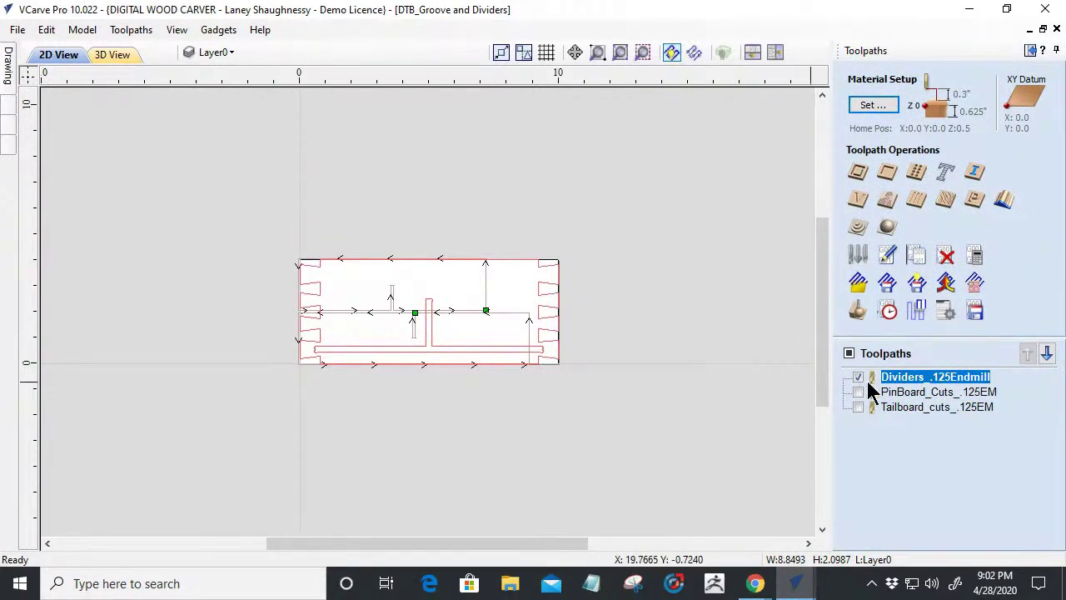
click(859, 378)
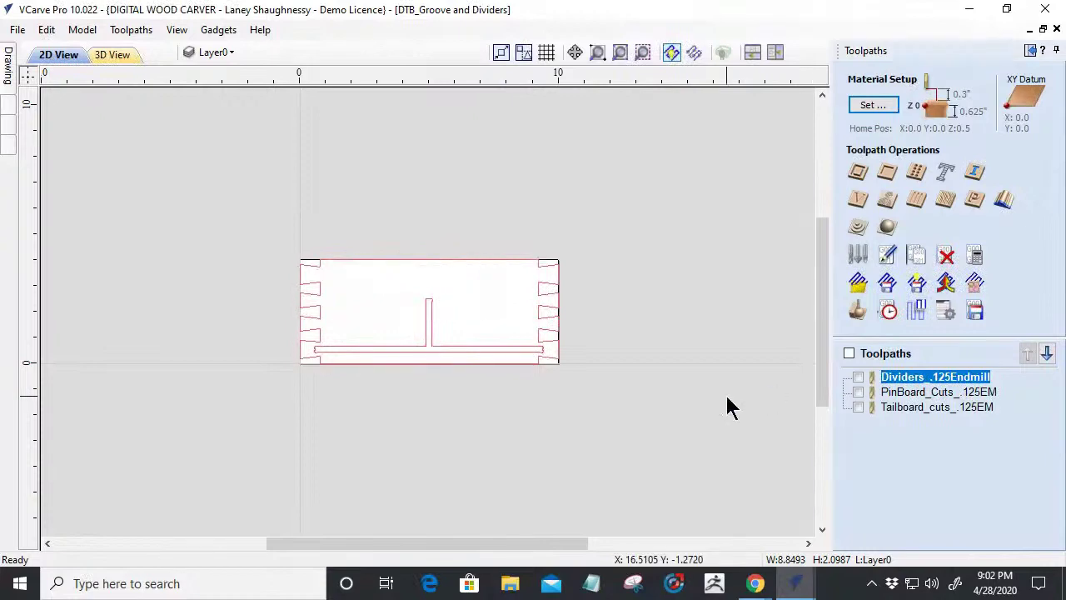
Step: Close the DTB_Groove and Dividers project and frame the scroll inlay drawing of the other open project in the 2D view
click(1039, 13)
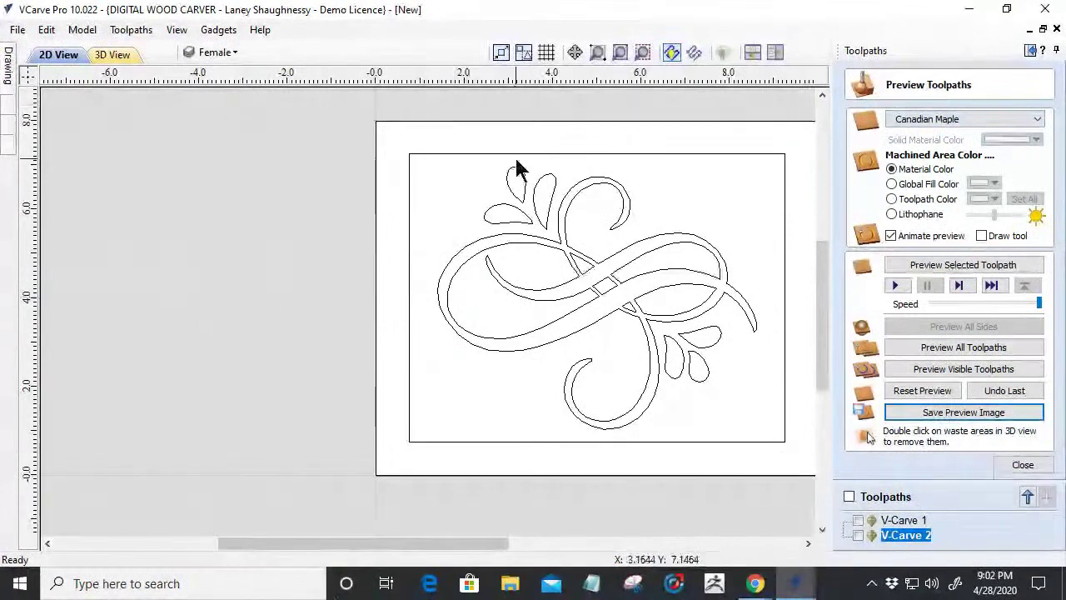
scroll(517, 167, down, 2)
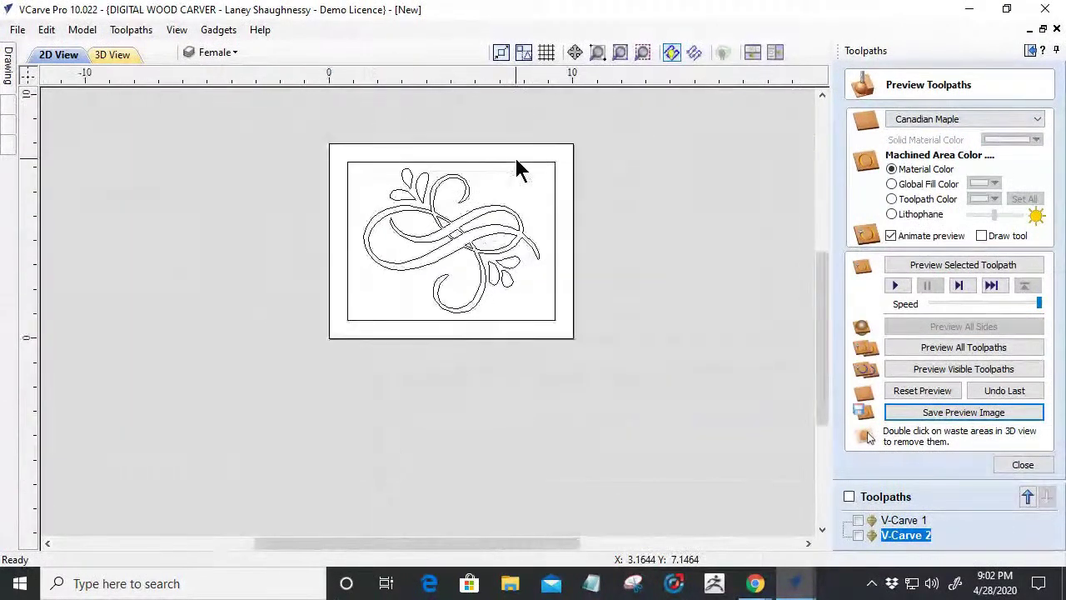
scroll(475, 96, up, 2)
scroll(474, 95, down, 1)
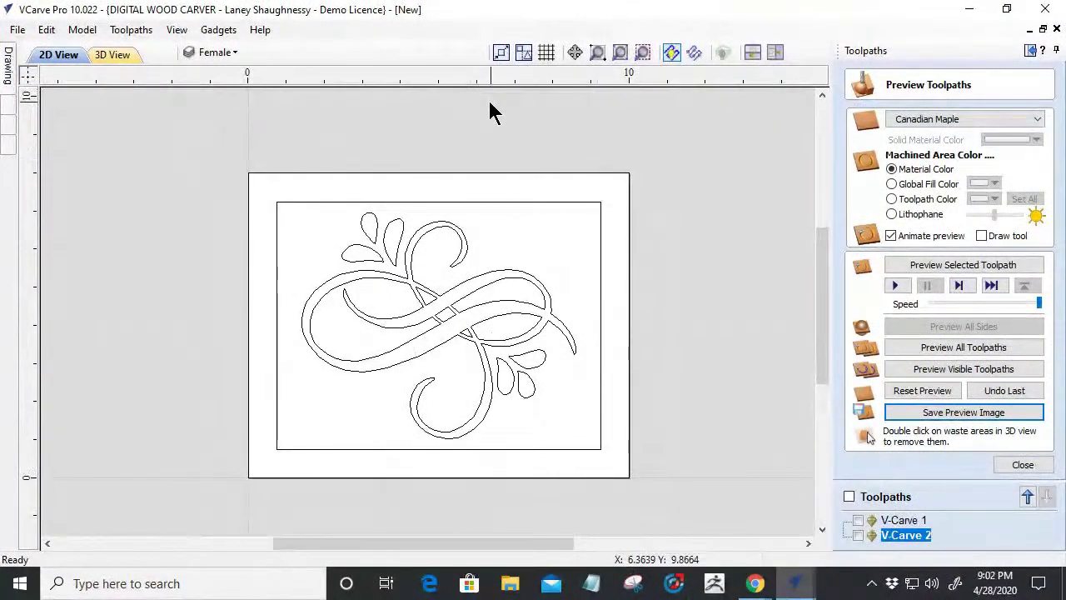
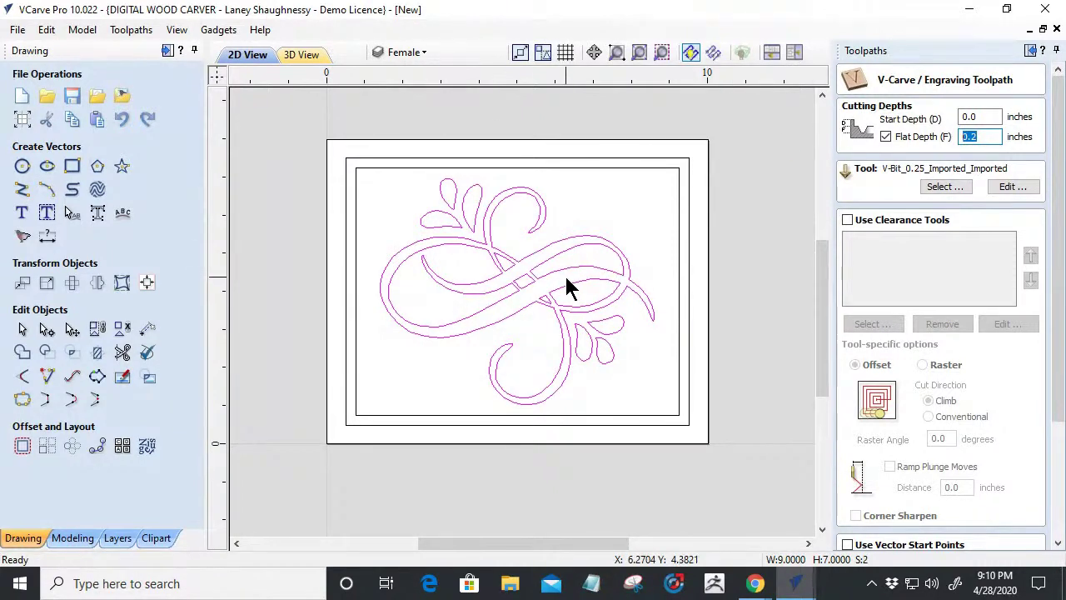
Step: Try to recalculate V-Carve 1 with the rectangular border added to the scroll selection and the name Female_Pocket_60DegVBit
click(597, 167)
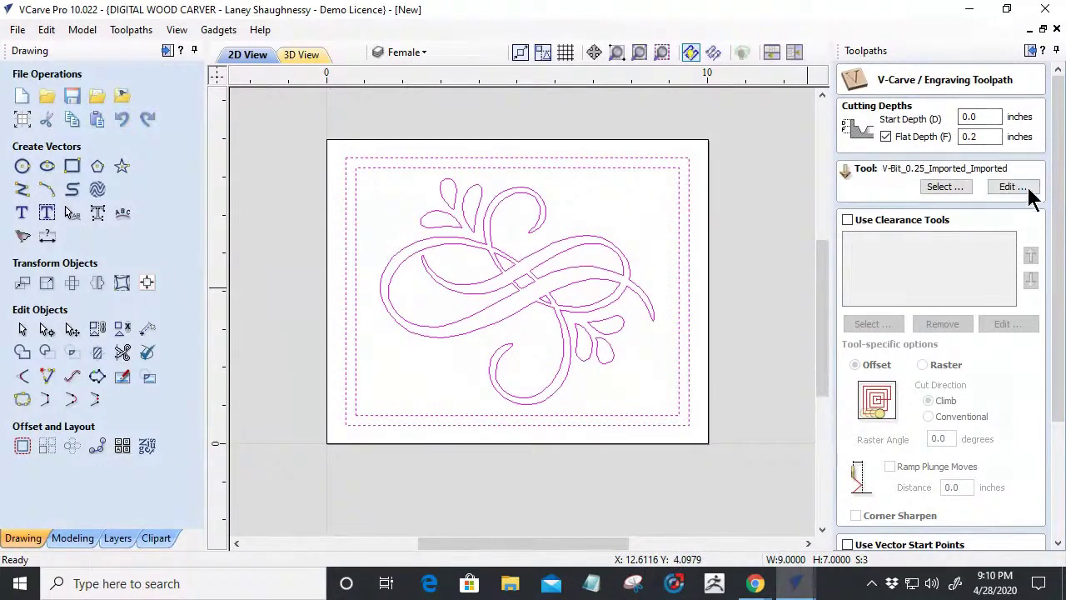
drag(1060, 216, 1058, 329)
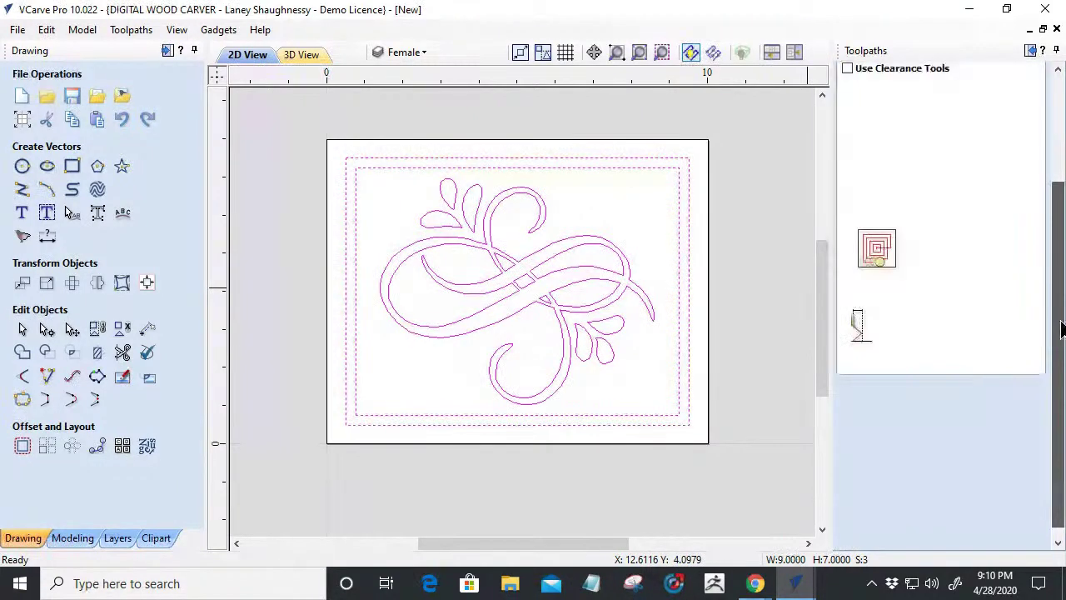
drag(930, 507, 840, 504)
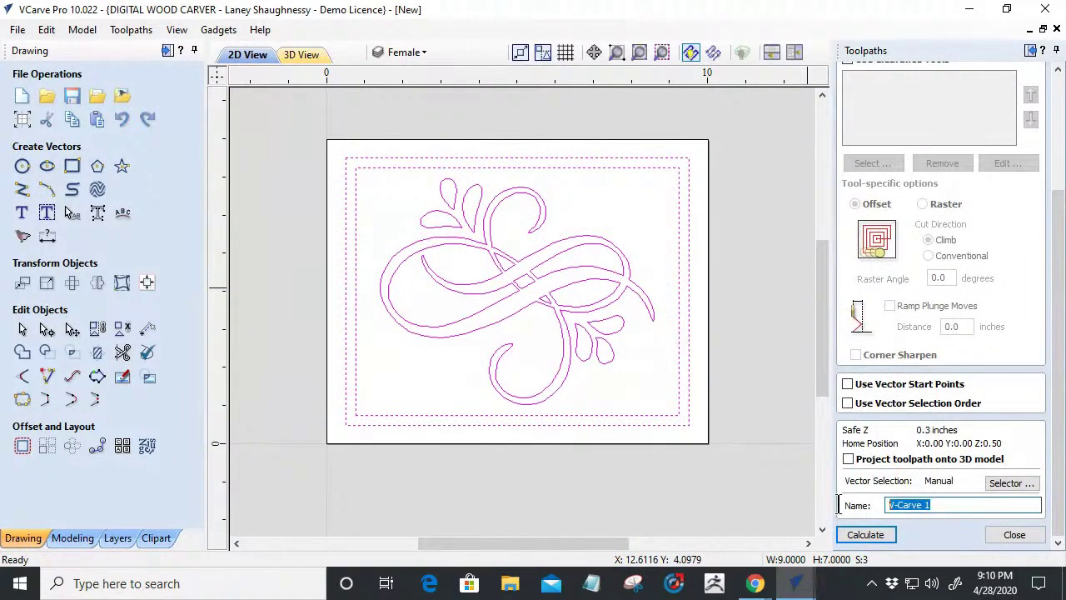
text(Fe)
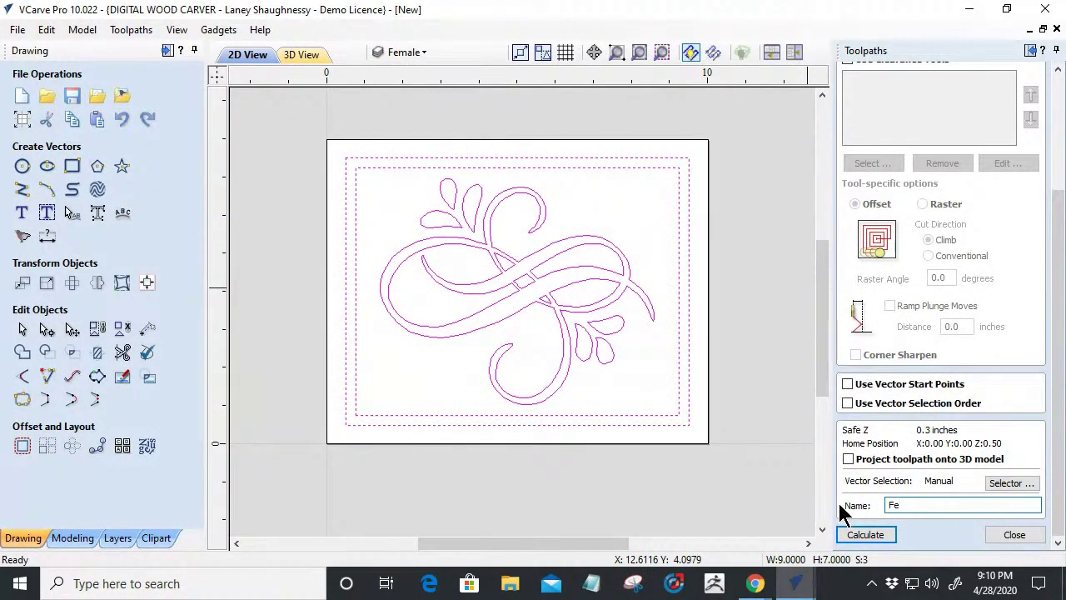
text(amimale Pocket 60DegVBit)
click(916, 506)
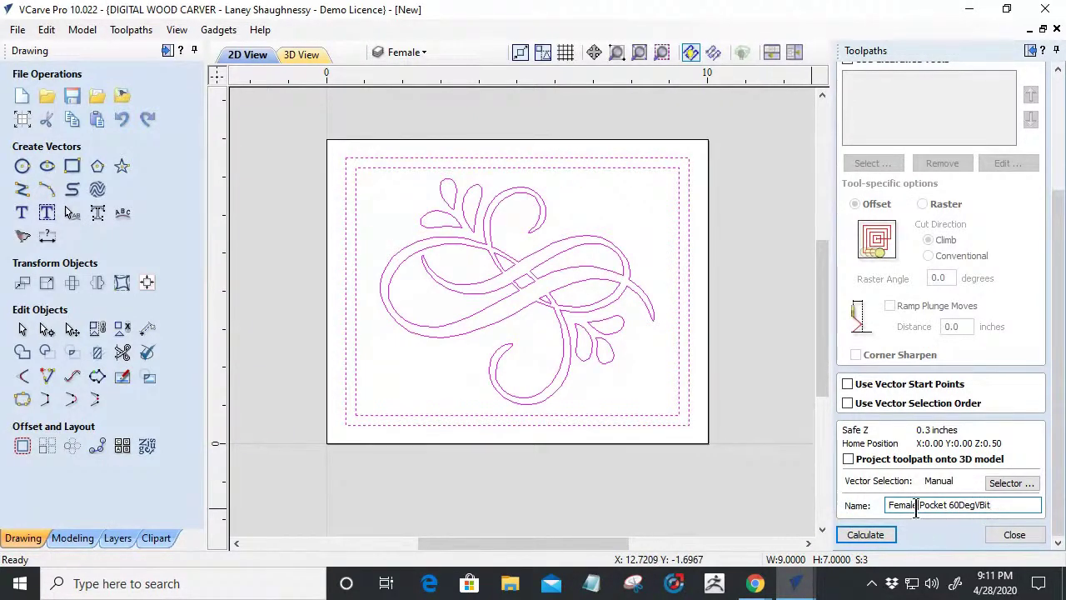
text(_)
key(Delete)
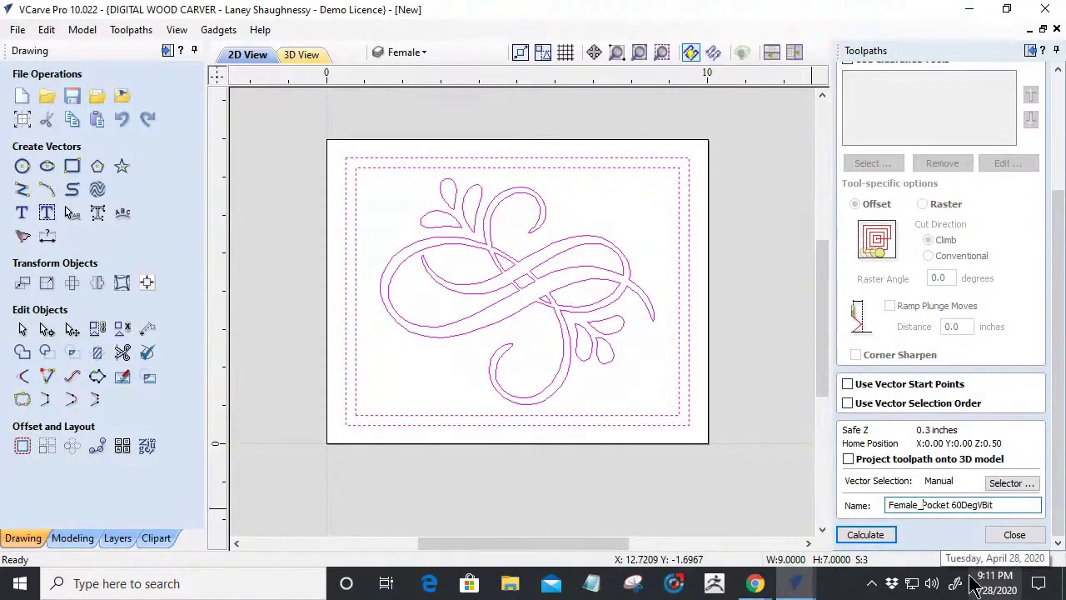
key(ctrl+Right)
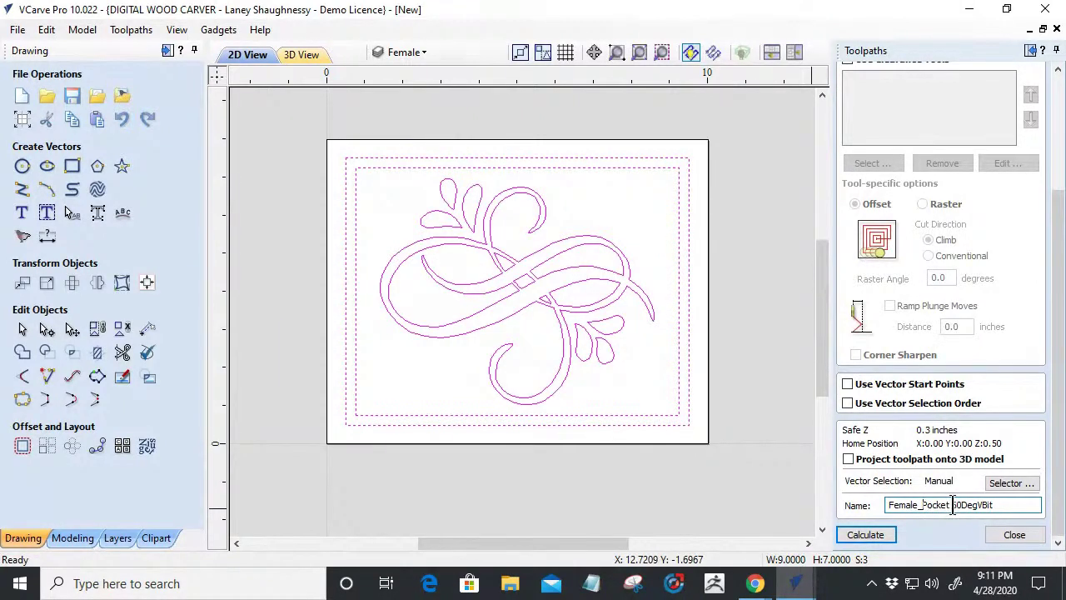
key(BackSpace)
text(_)
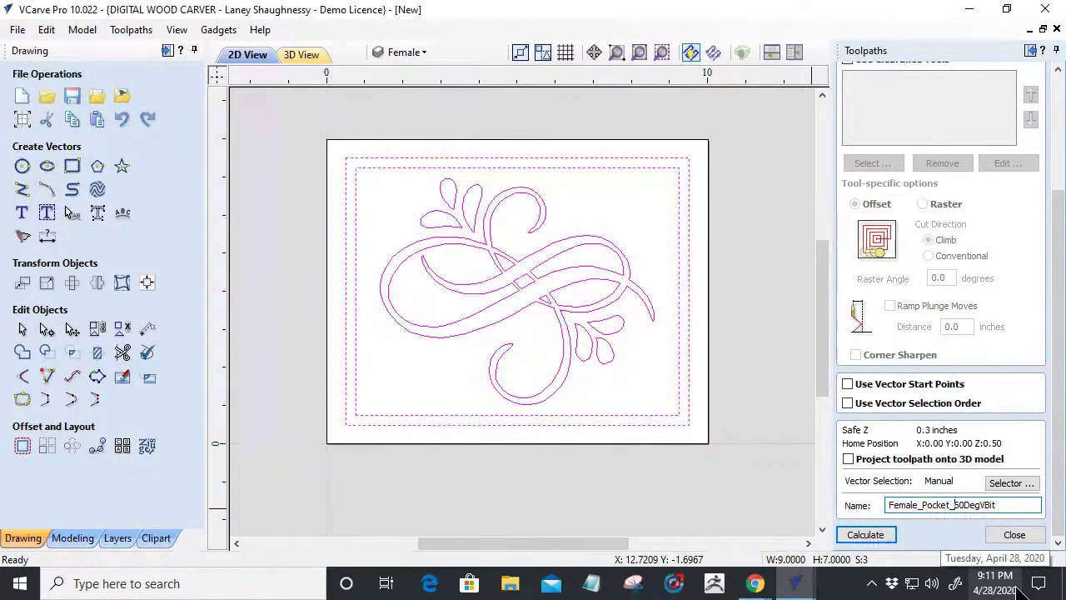
click(861, 538)
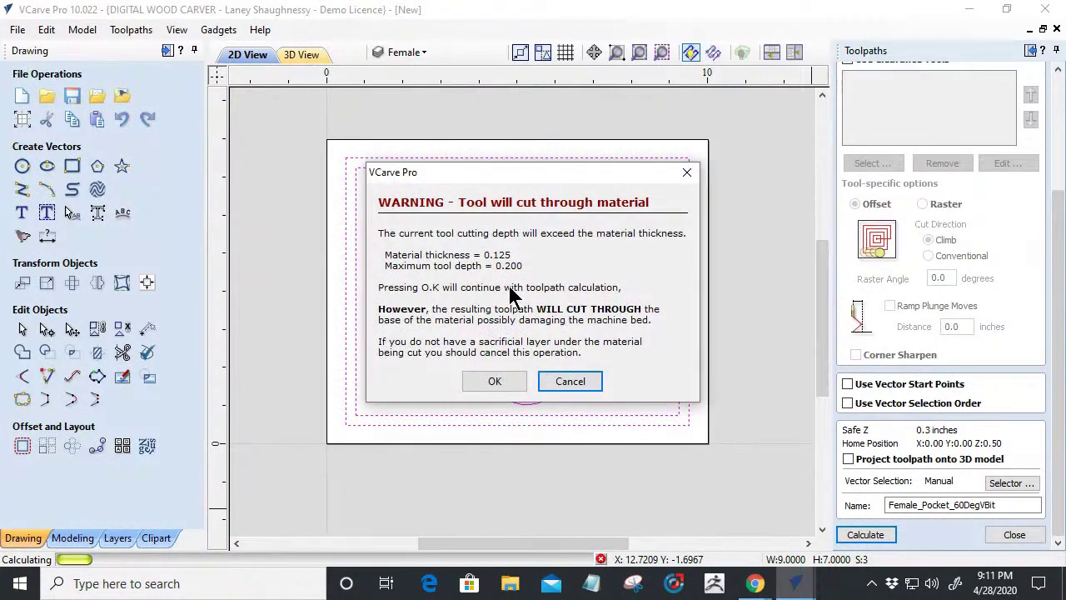
click(570, 381)
click(1005, 532)
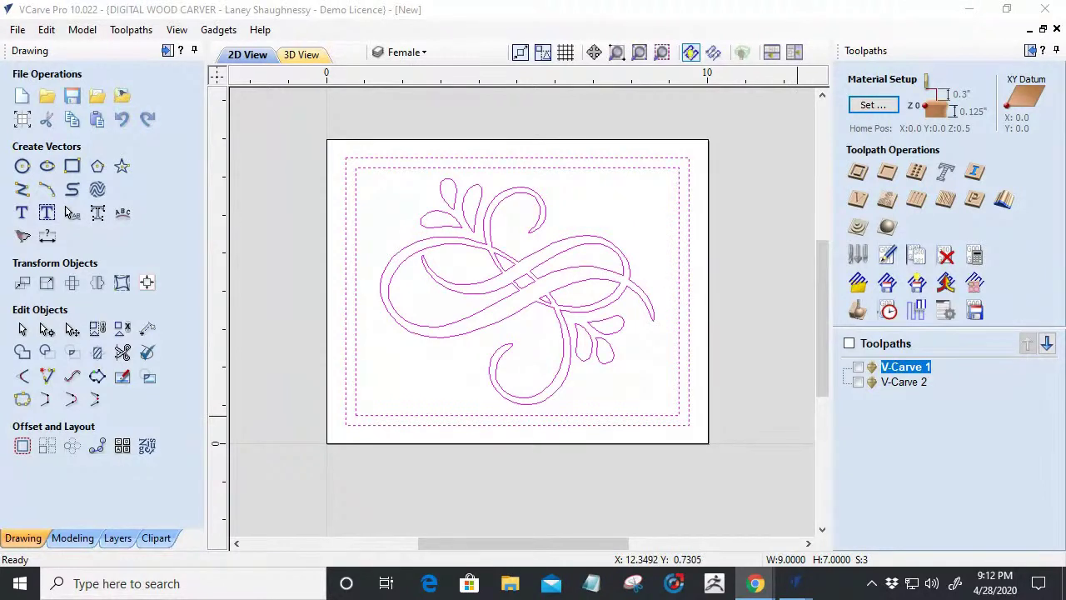
Step: Set the material thickness to 0.75 inches and decline recalculating the existing toolpaths
click(883, 108)
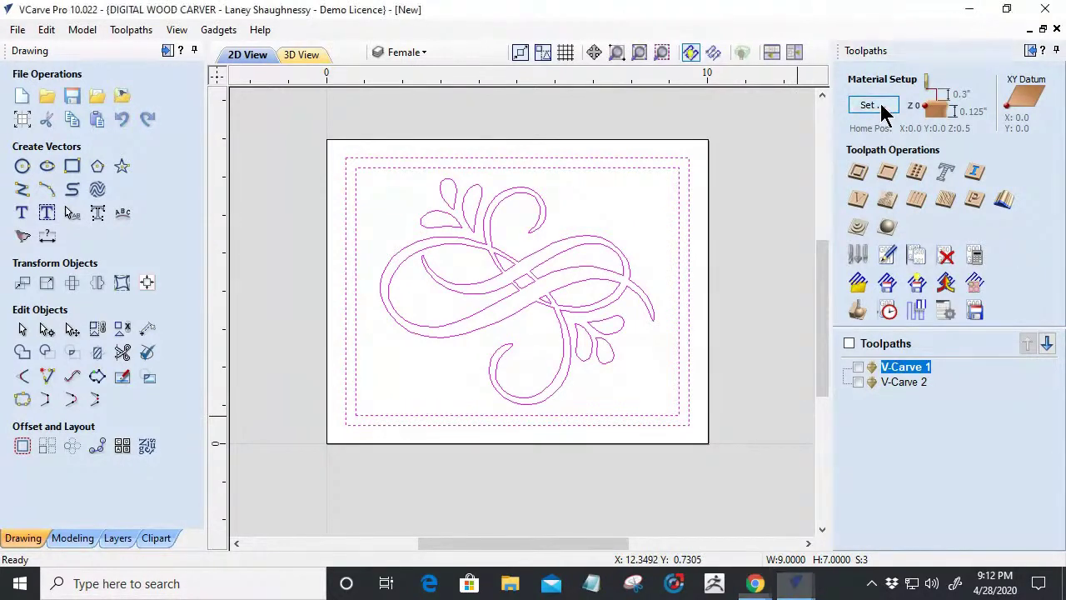
click(983, 114)
double_click(983, 114)
text(625)
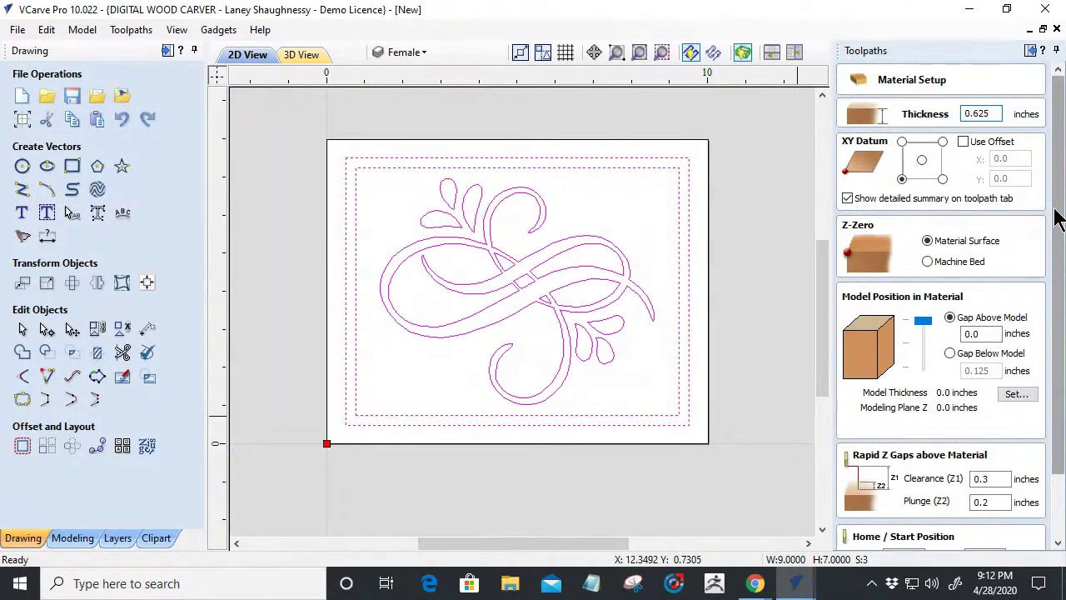
key(BackSpace)
text(3)
key(BackSpace)
key(BackSpace)
key(BackSpace)
text(7)
text(5)
click(1056, 450)
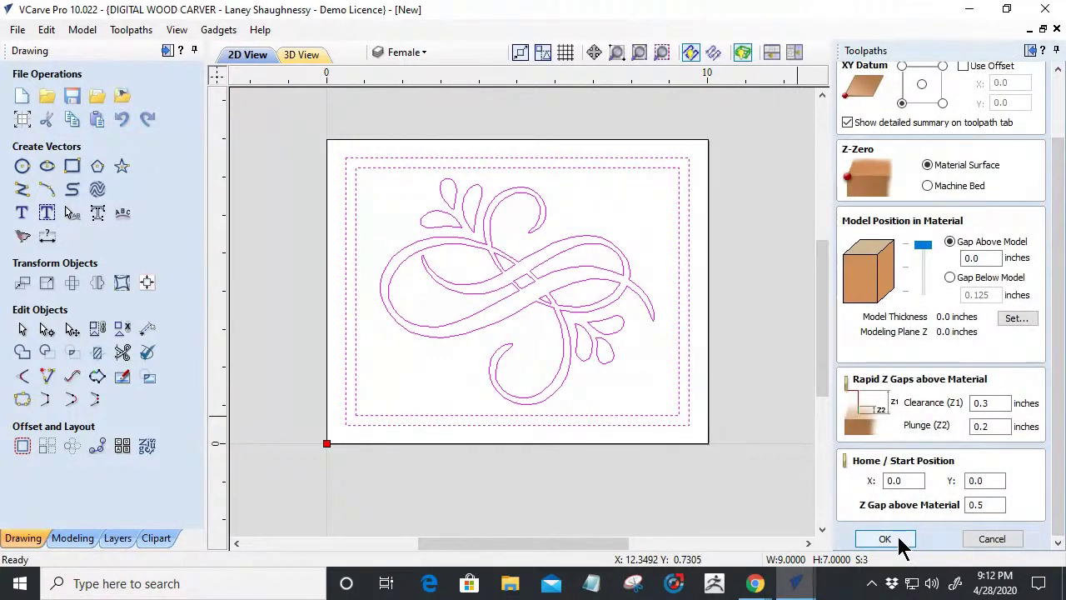
click(885, 538)
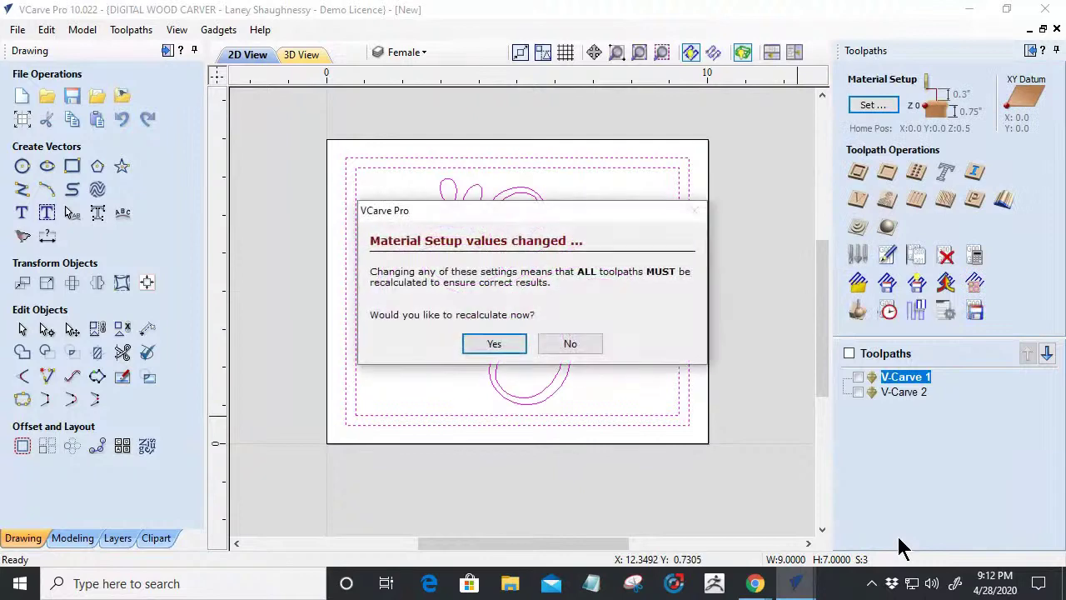
click(593, 350)
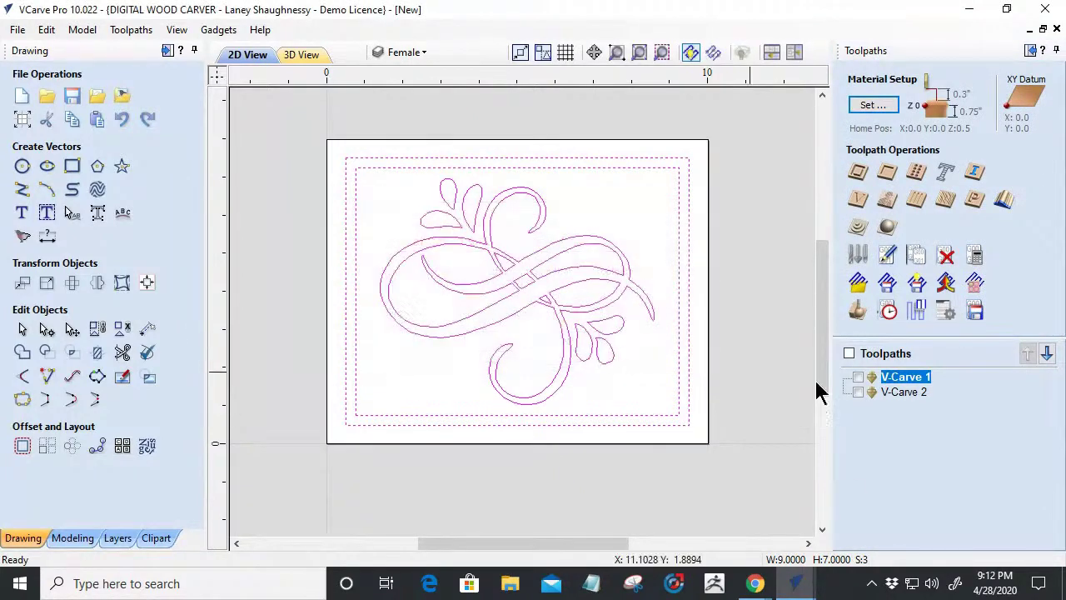
Step: Edit V-Carve 1 to include the rectangular border with the scroll design, rename it Female_Pocket_60DegVBit, and calculate it
double_click(915, 377)
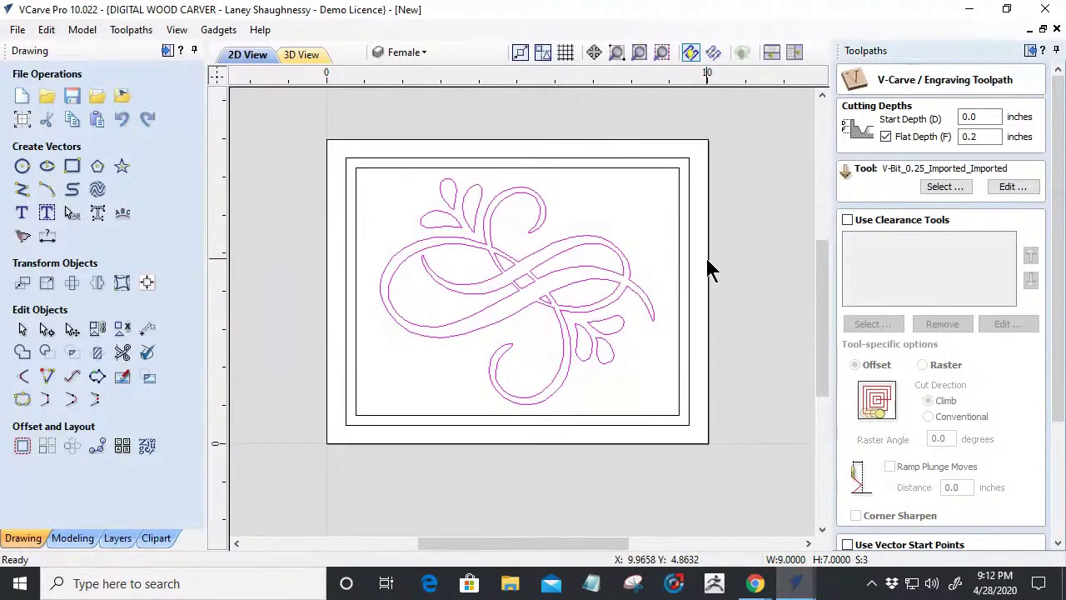
click(677, 240)
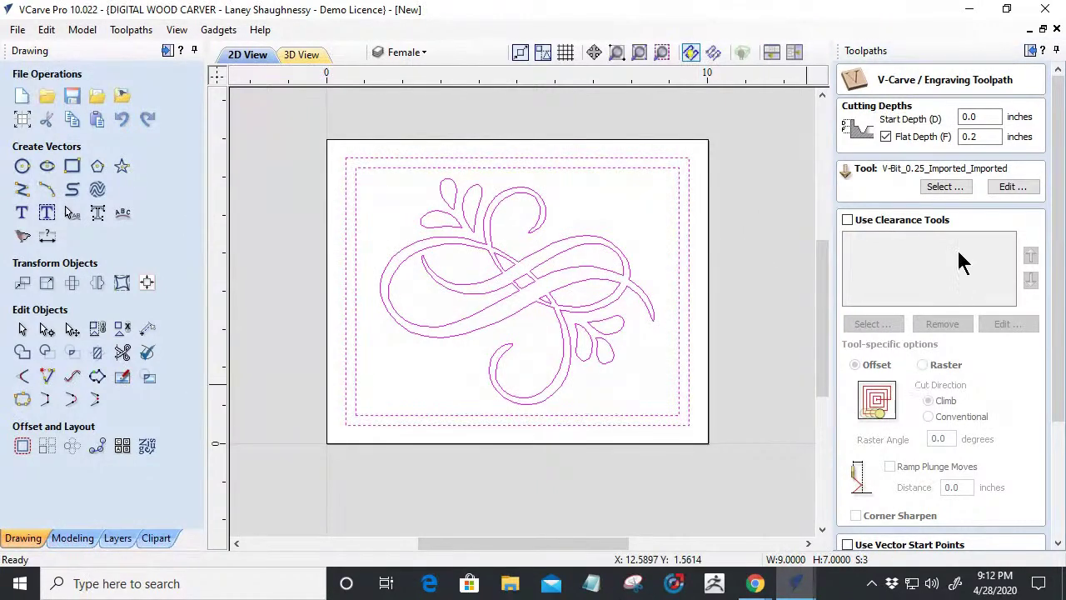
drag(1059, 350, 1043, 464)
drag(932, 544, 888, 543)
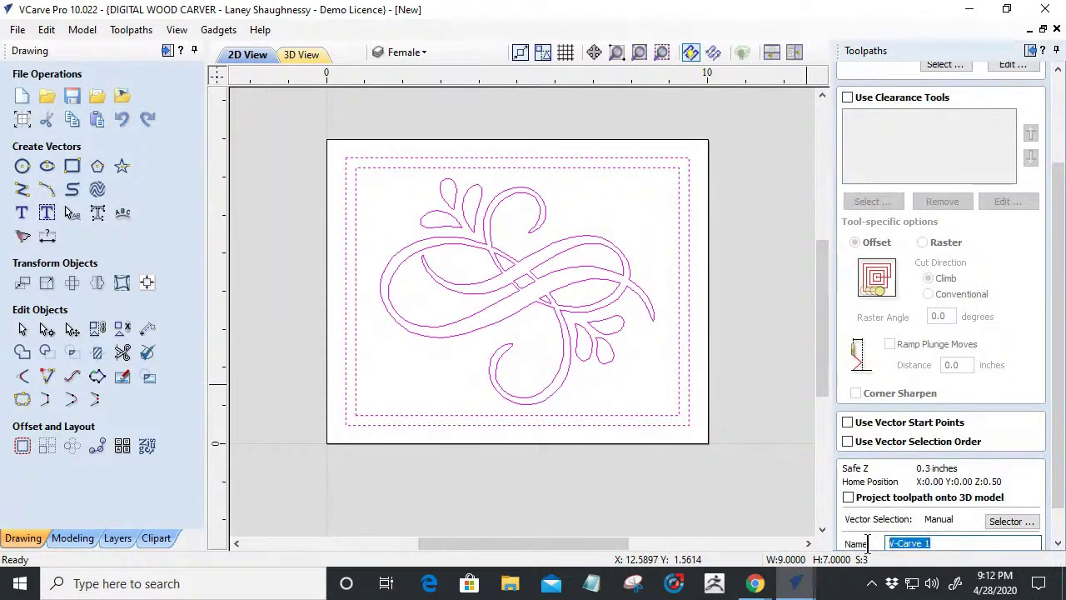
text(Femal)
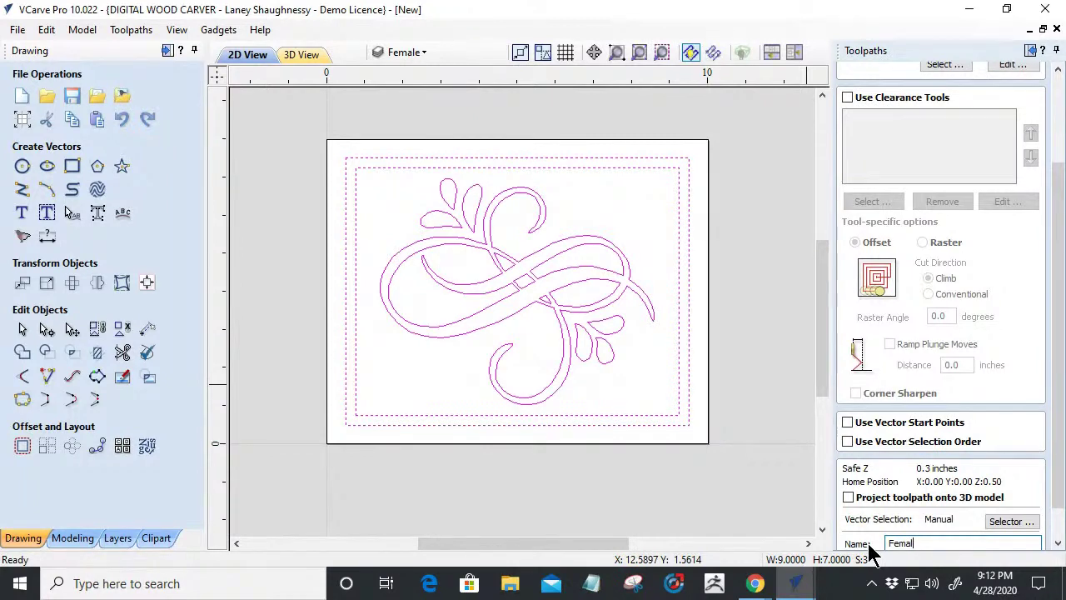
text(e_Pocket_60DegVBit)
scroll(890, 506, down, 1)
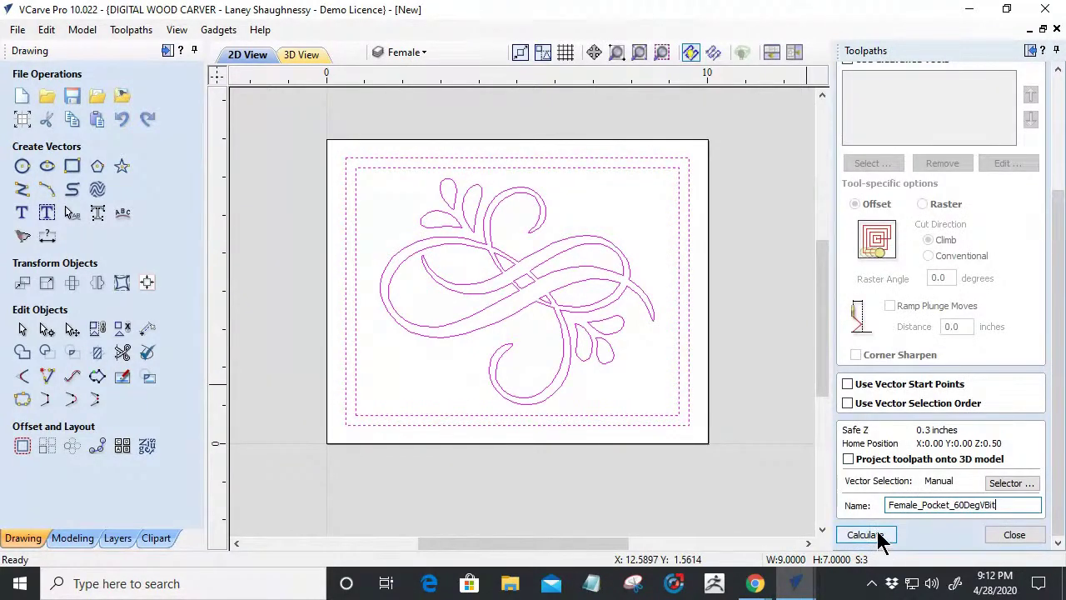
click(879, 535)
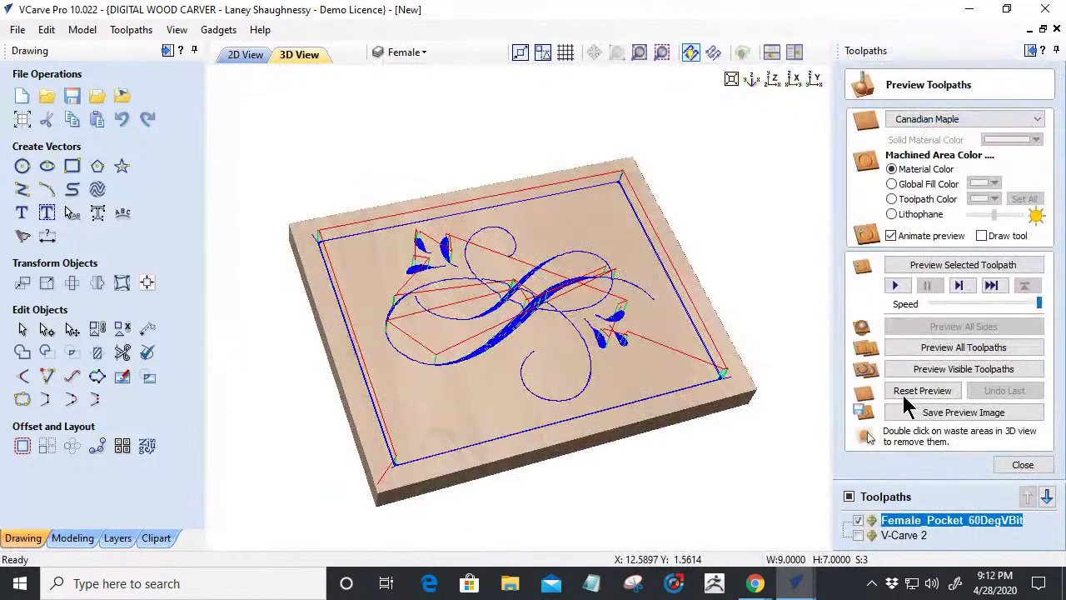
Step: Reset the preview, simulate the Female_Pocket_60DegVBit toolpath, examine the carved scrollwork up close, and return to the 2D view
click(910, 393)
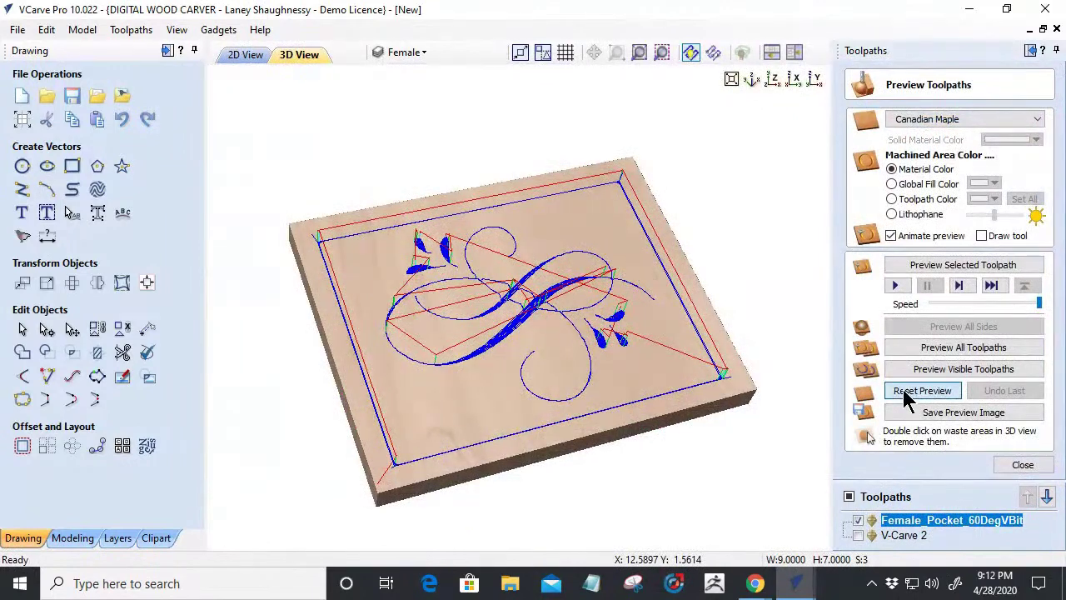
click(941, 370)
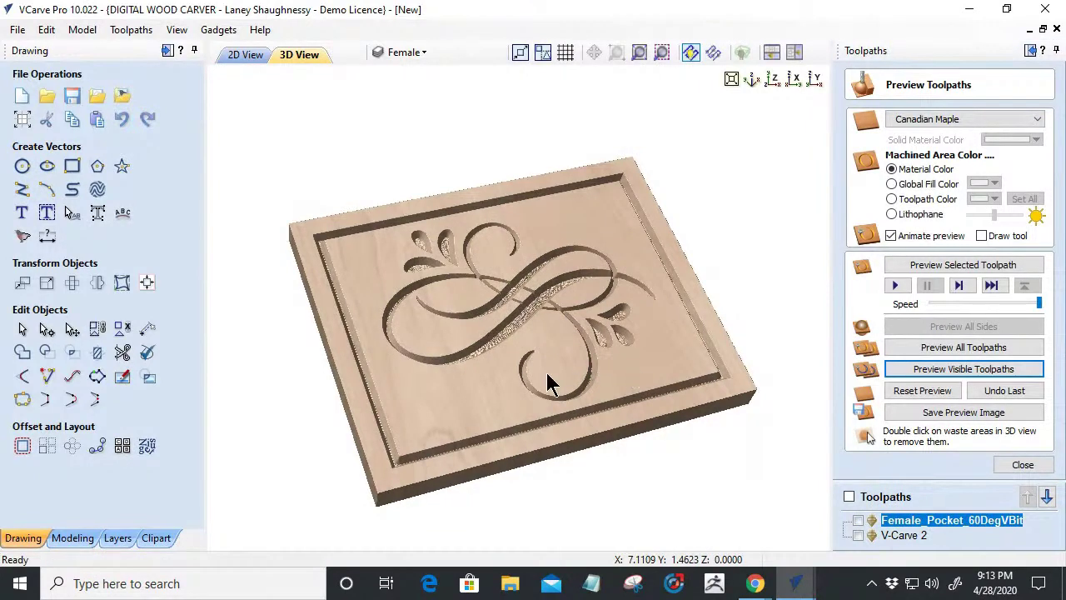
drag(548, 381, 553, 357)
scroll(512, 314, up, 6)
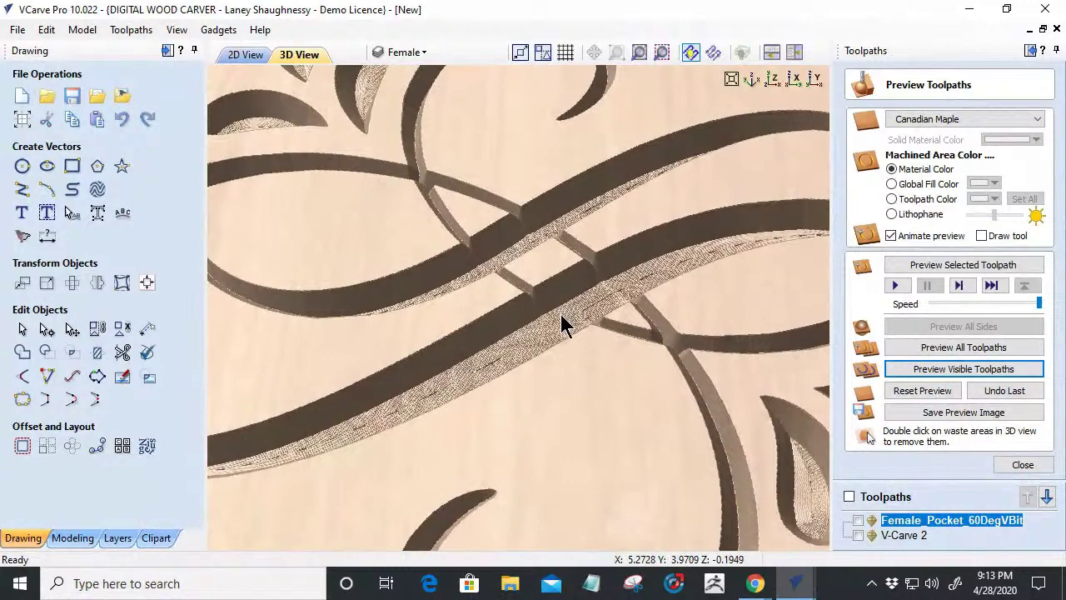
drag(555, 338, 689, 337)
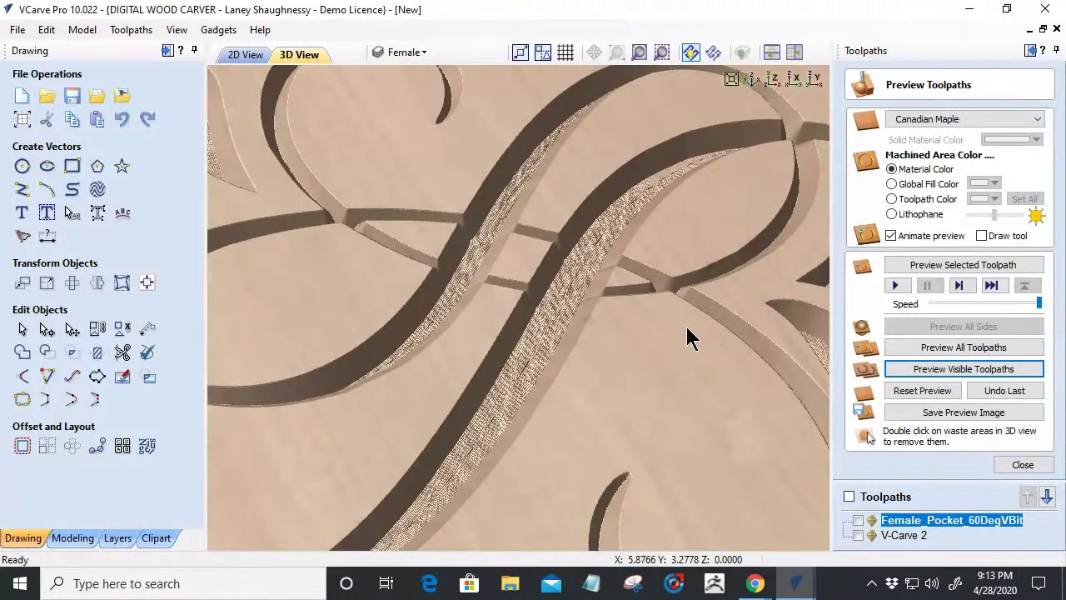
scroll(688, 329, down, 5)
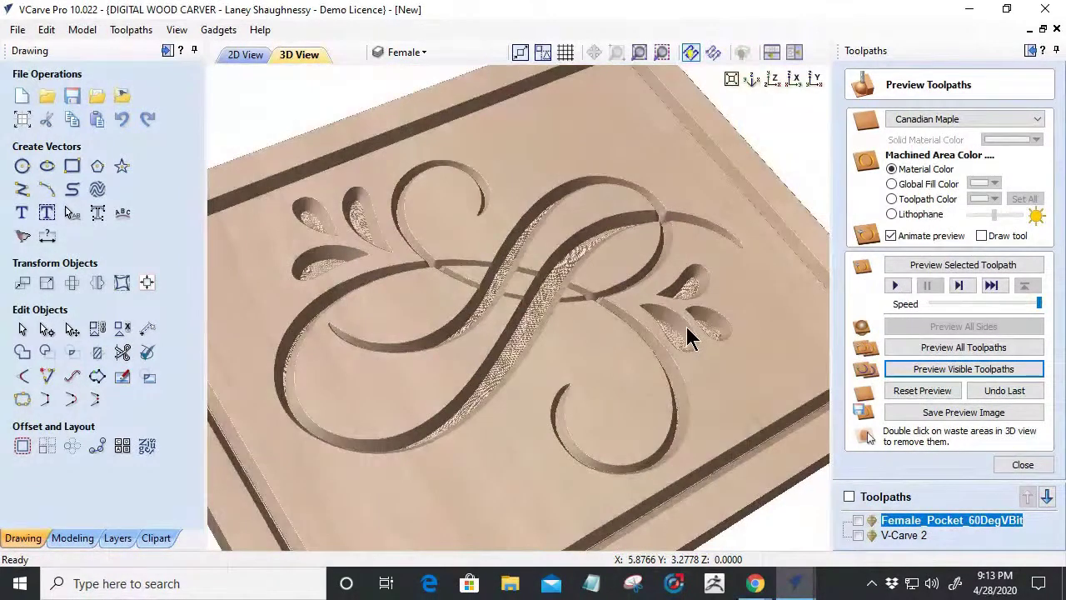
drag(723, 341, 292, 82)
click(250, 55)
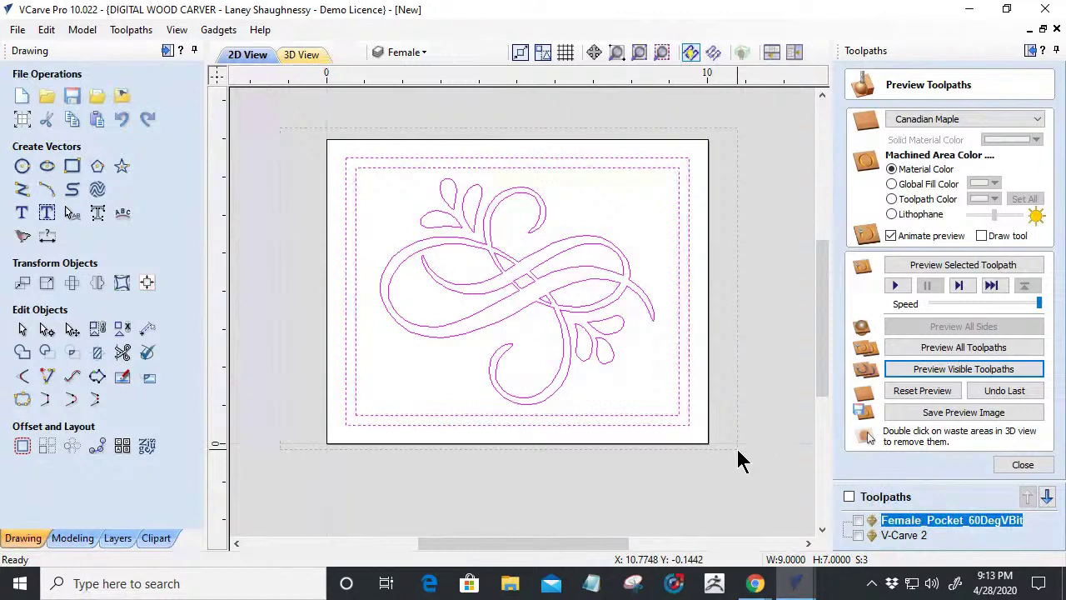
Step: Select the scroll design and its two inner borders without the outermost rectangle, and move them to the Female layer
key(ctrl+a)
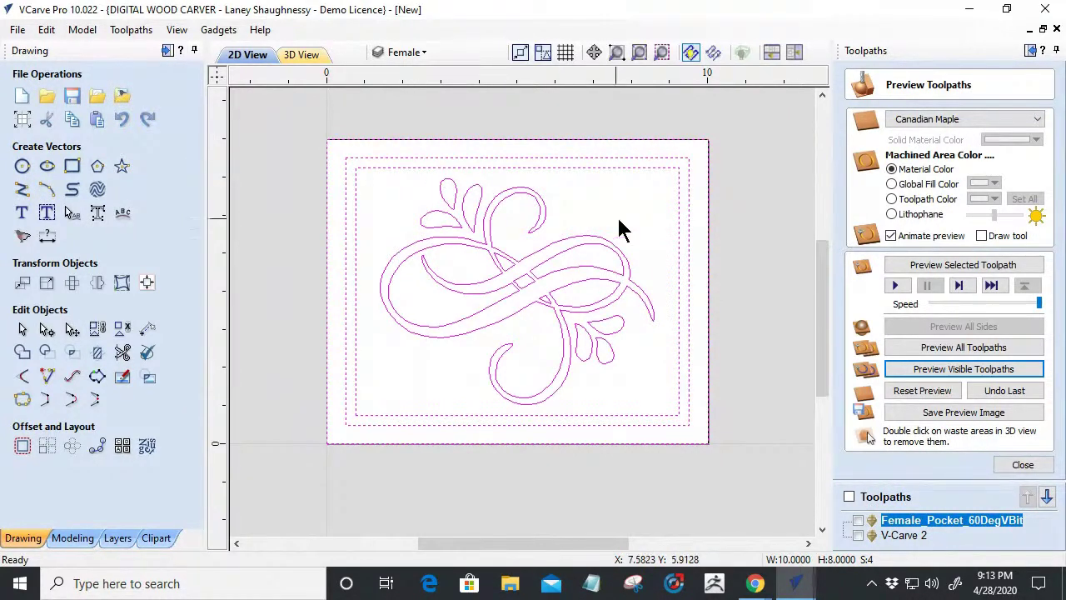
ctrl+click(546, 140)
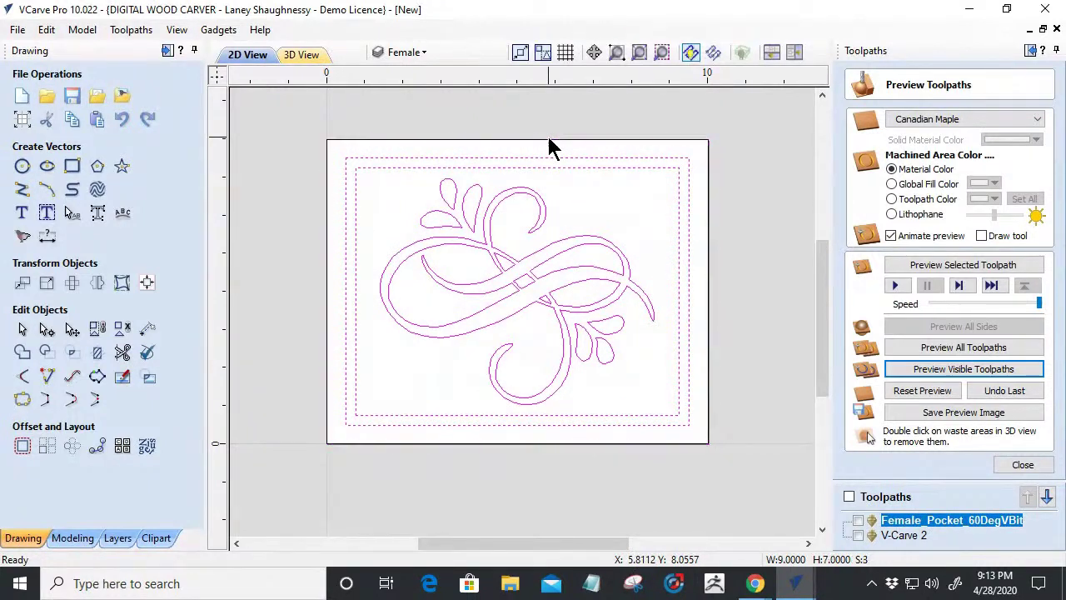
right_click(545, 164)
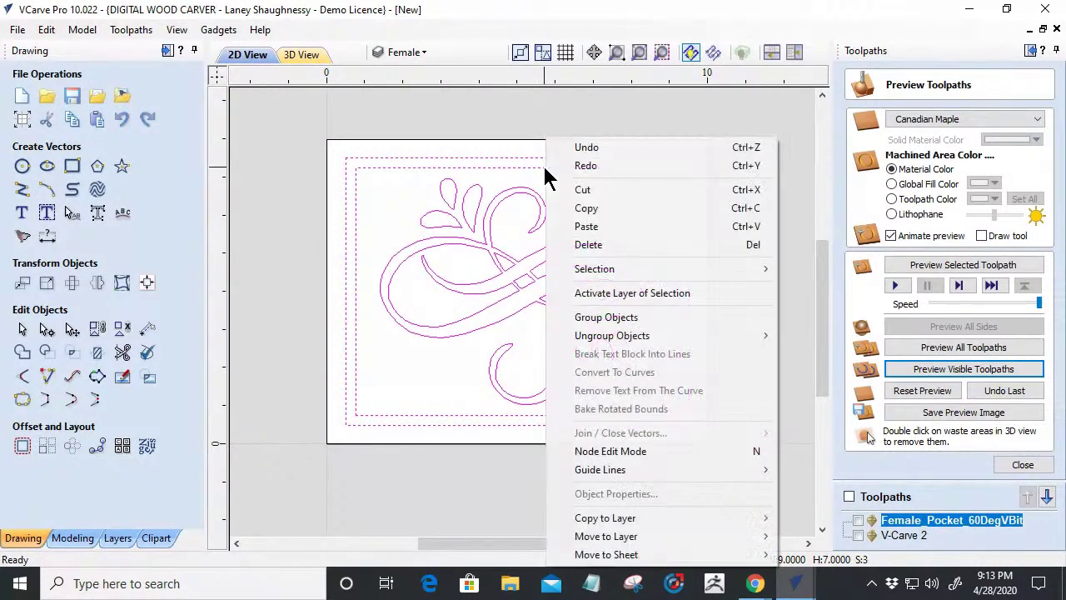
mouse_move(575, 535)
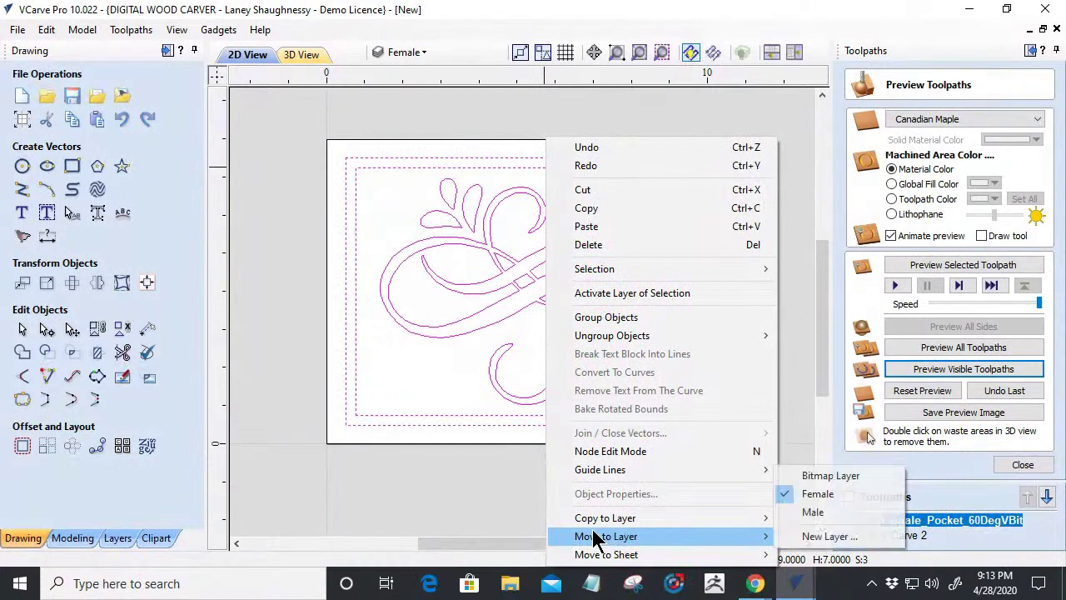
click(816, 495)
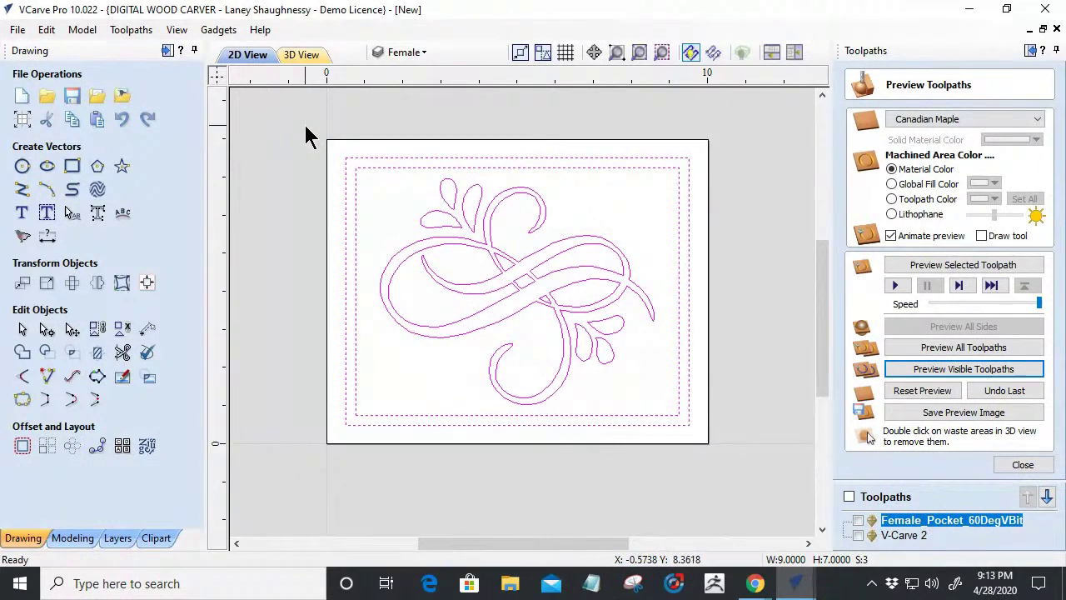
Step: Select the scroll design and all its rectangles, including the outermost one, and copy them to the Male layer
drag(320, 121, 739, 473)
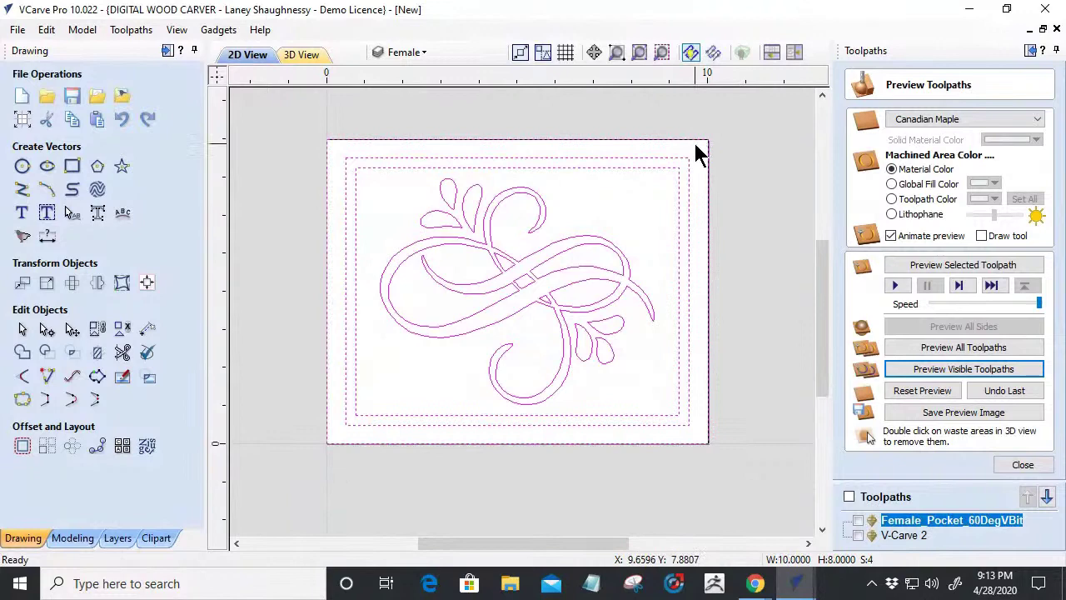
right_click(601, 142)
mouse_move(663, 518)
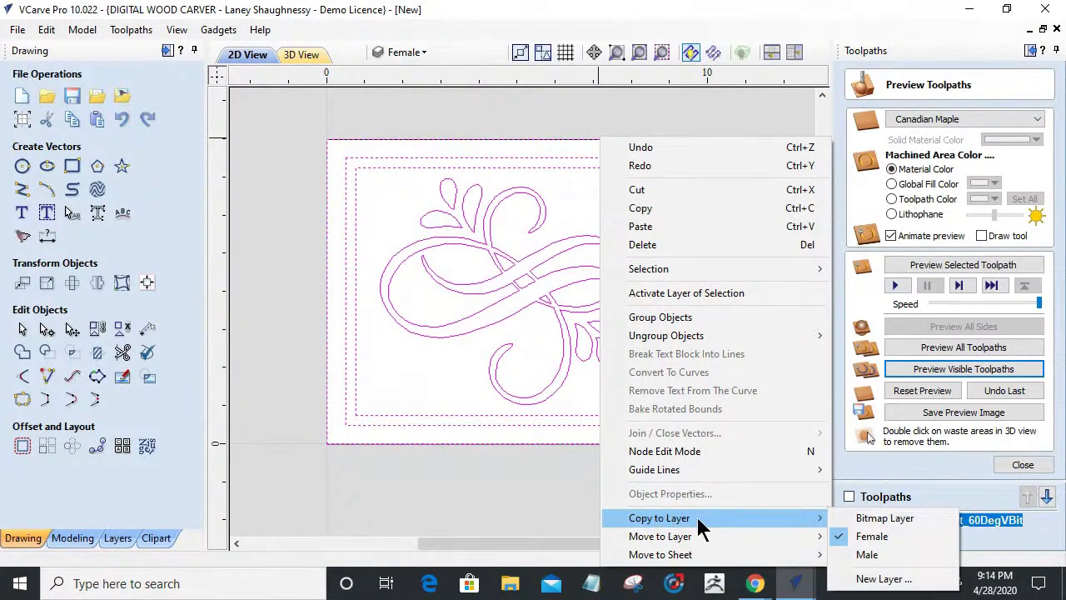
click(869, 555)
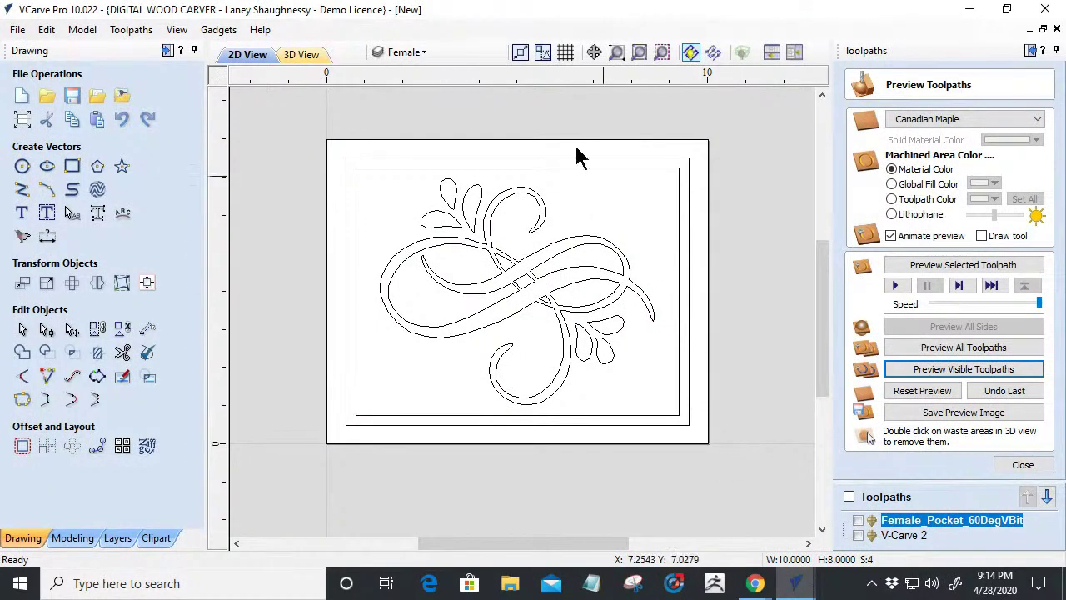
Step: Hide the Female layer and show the Male layer to isolate its vectors
click(450, 58)
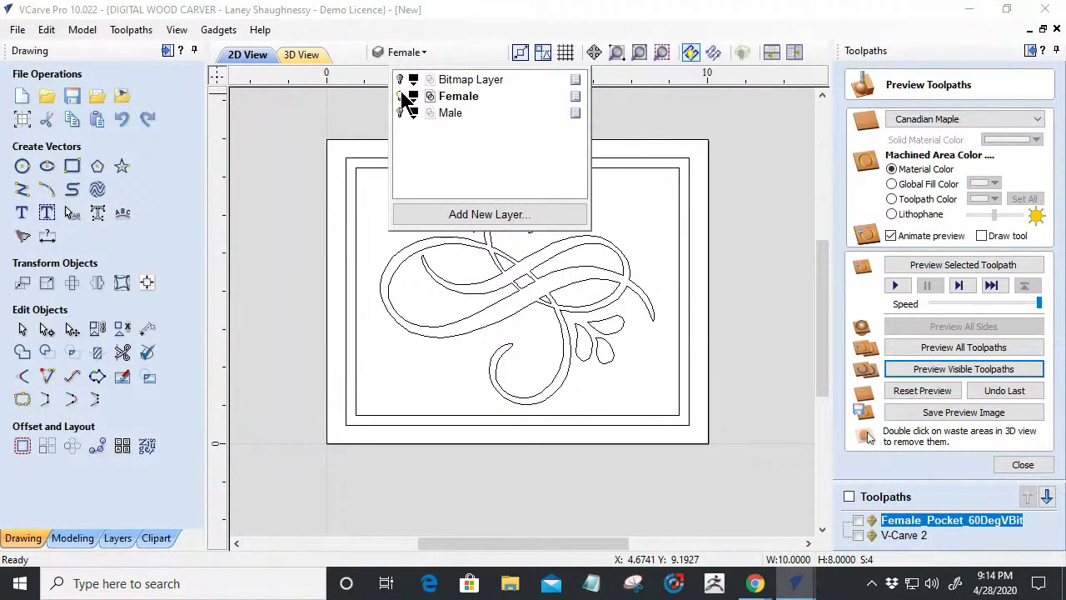
click(400, 96)
click(400, 114)
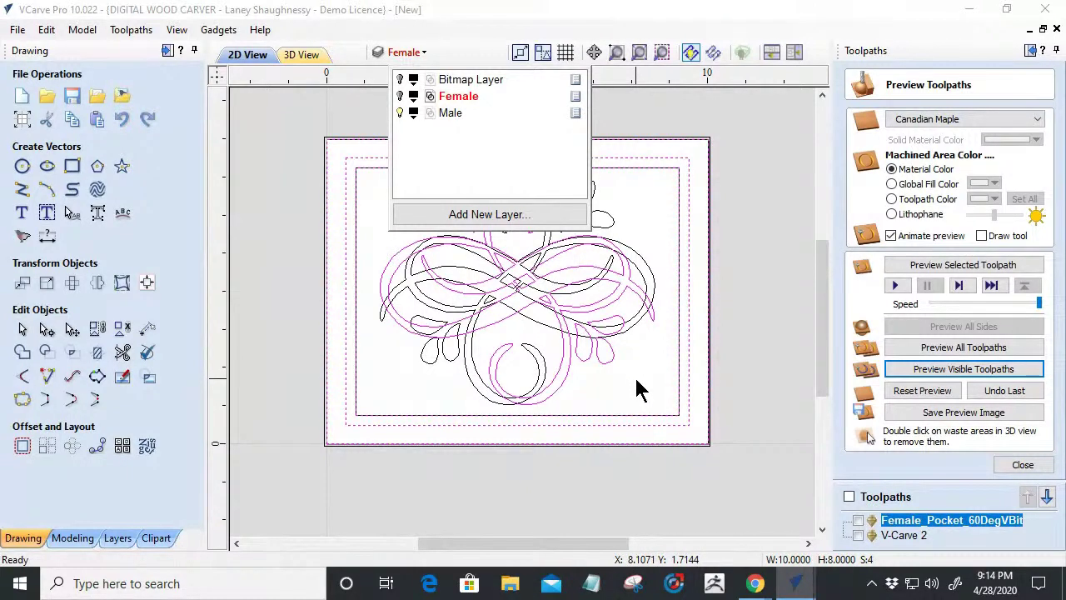
click(275, 280)
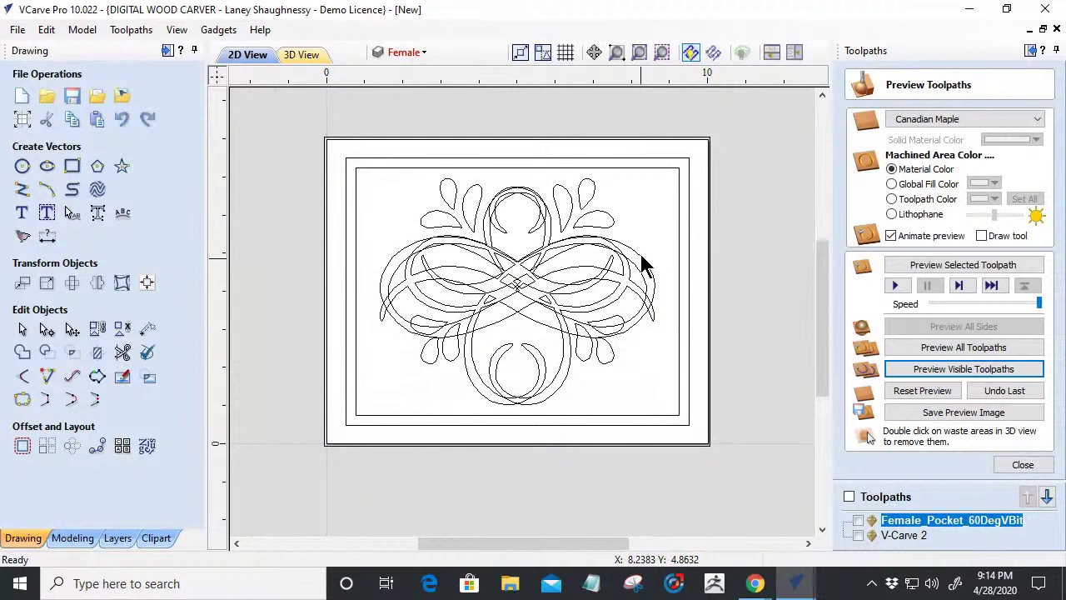
click(678, 413)
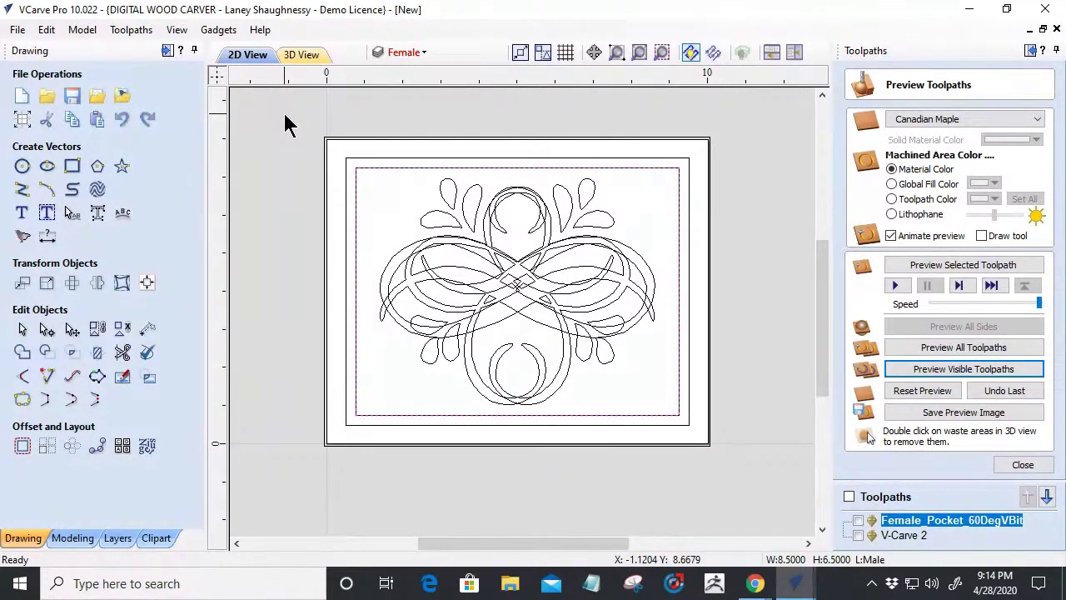
Step: Make Male the active layer and delete all the overlapping vectors on it
key(ctrl+a)
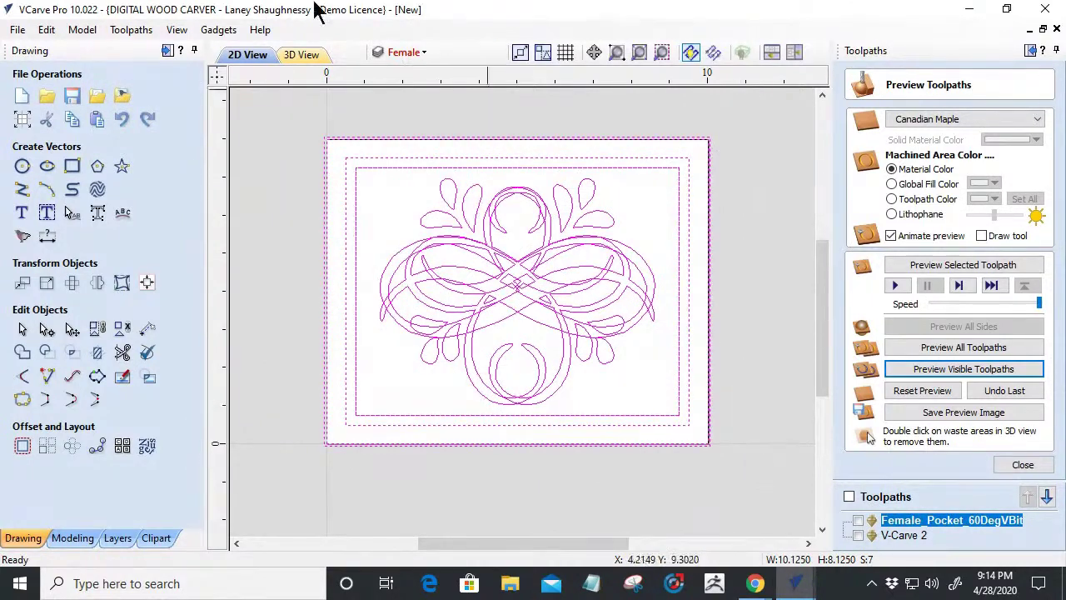
click(400, 52)
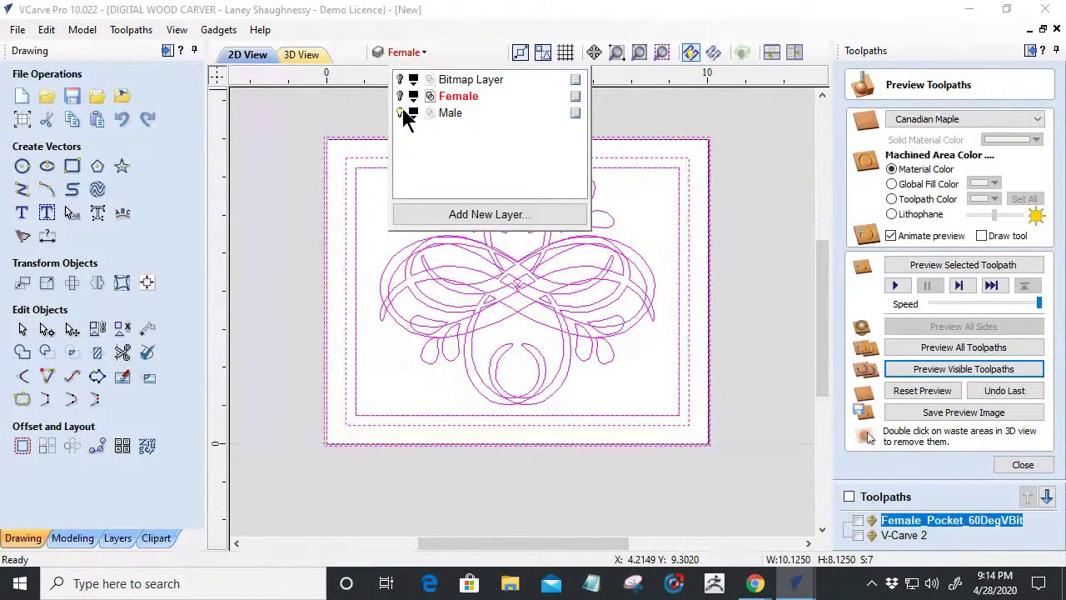
click(450, 113)
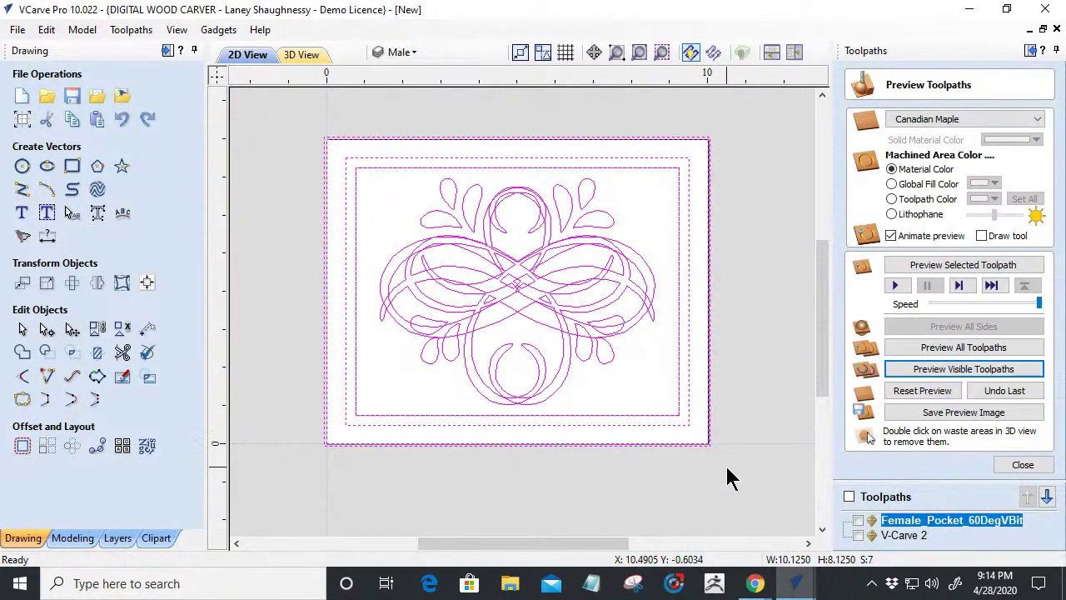
key(Delete)
Step: Show and activate the Female layer, then copy its scroll design and all rectangles to the emptied Male layer
click(399, 51)
click(400, 80)
click(400, 96)
click(458, 97)
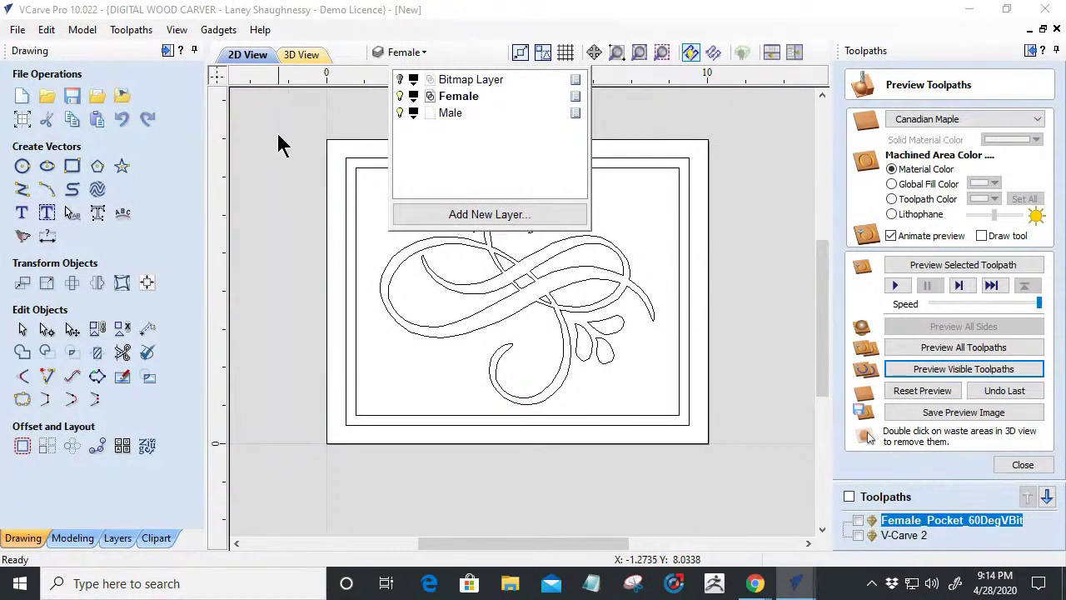
drag(332, 144, 731, 483)
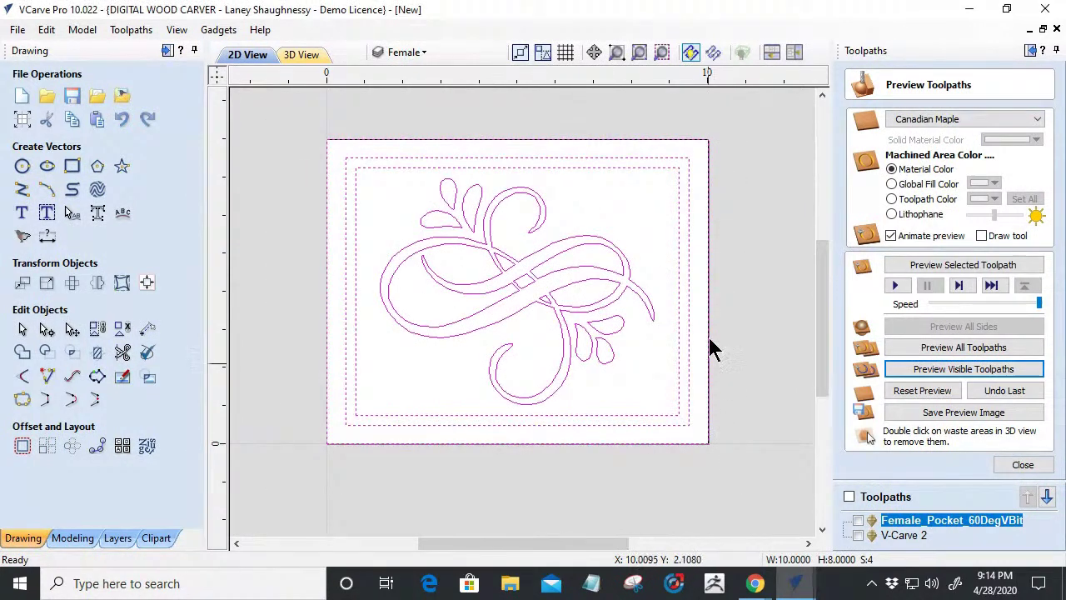
right_click(451, 253)
mouse_move(576, 519)
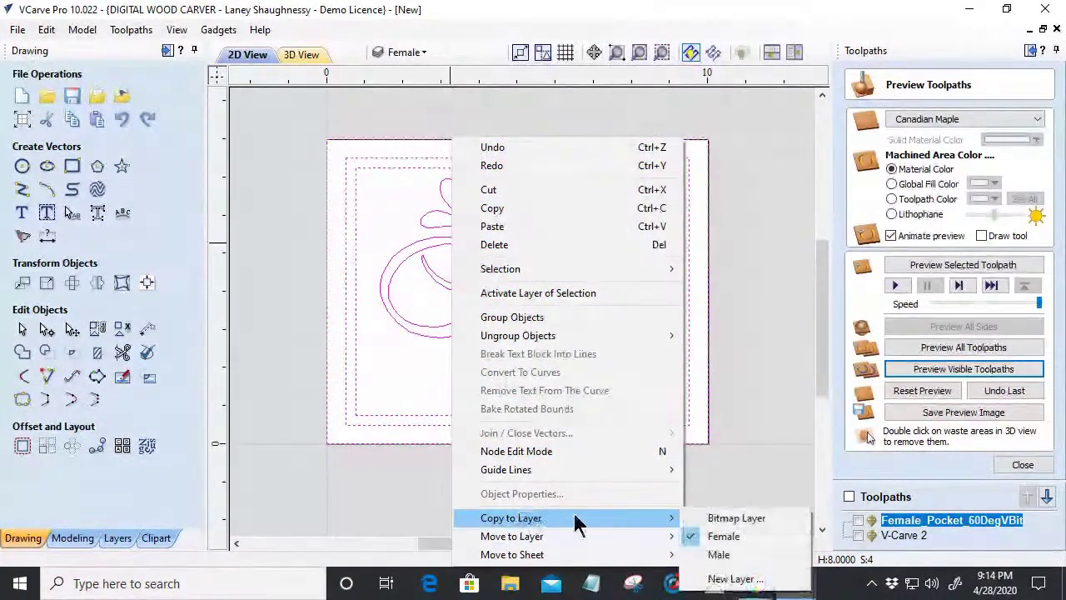
click(763, 553)
Step: Hide the Female layer and make Male the active layer with nothing selected
click(399, 53)
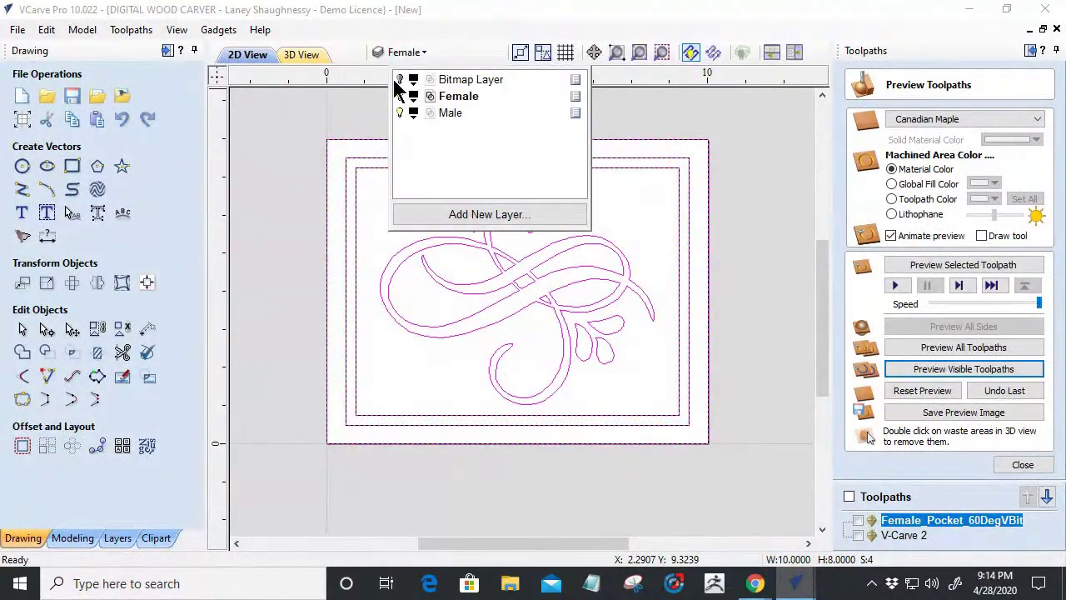
click(400, 113)
double_click(458, 96)
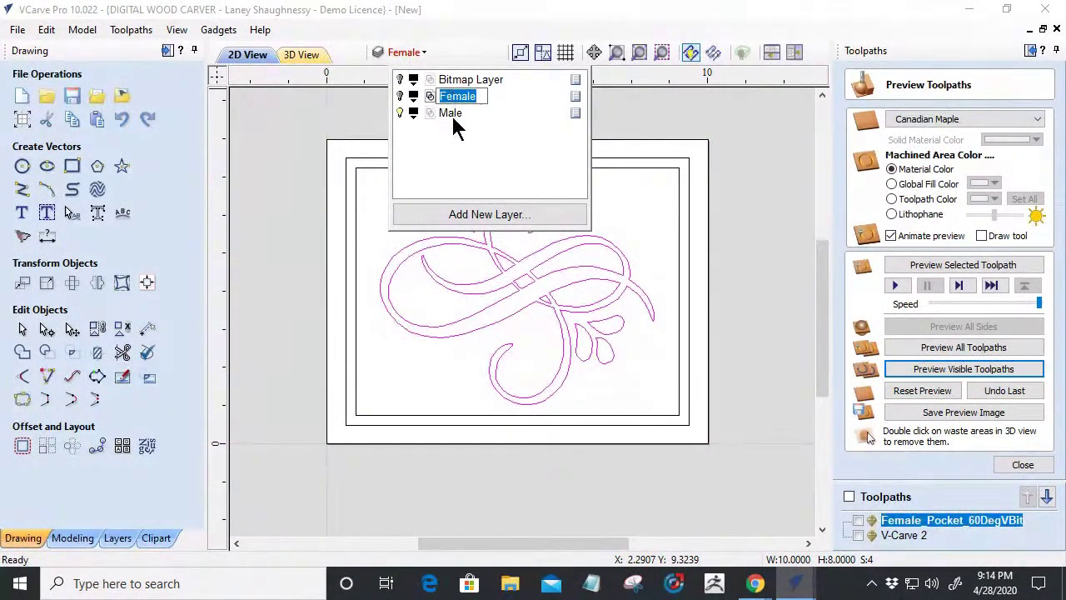
click(451, 114)
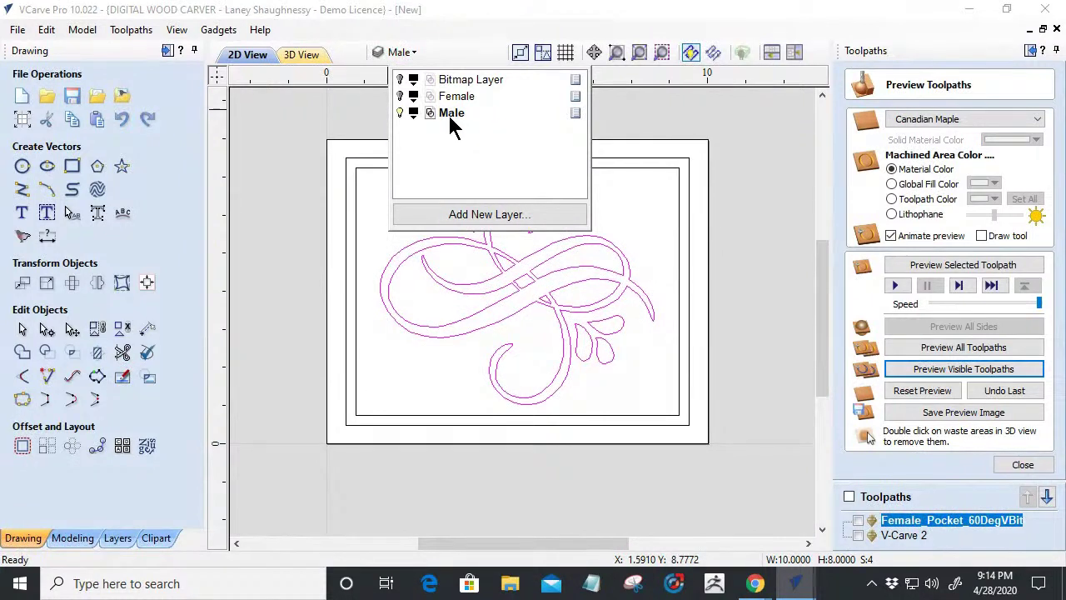
click(259, 143)
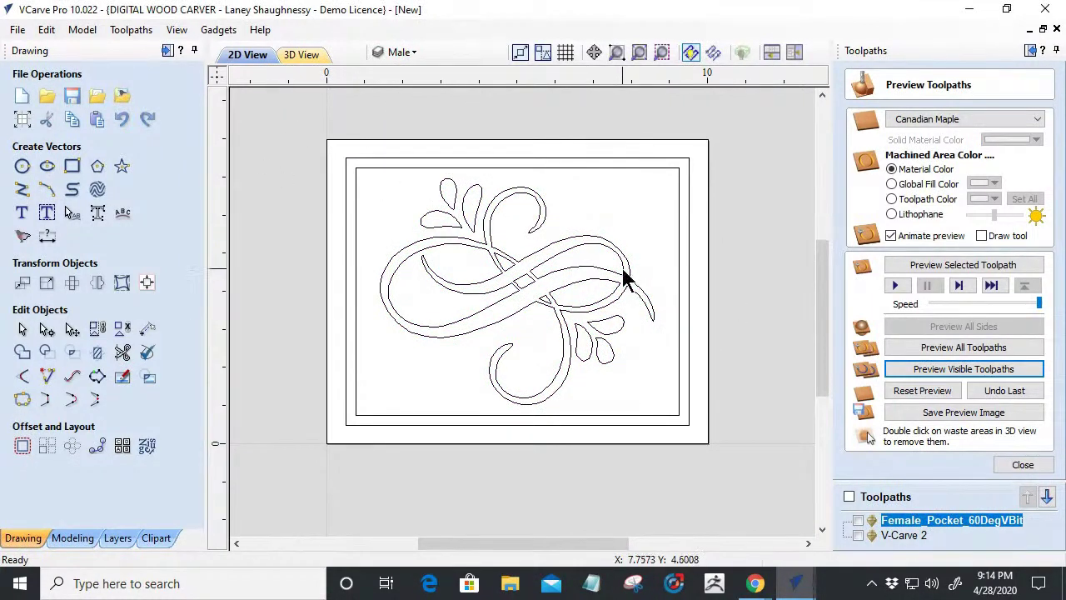
Step: Mirror the whole Male layer drawing horizontally about the job center, without creating a mirrored copy
drag(291, 131, 754, 504)
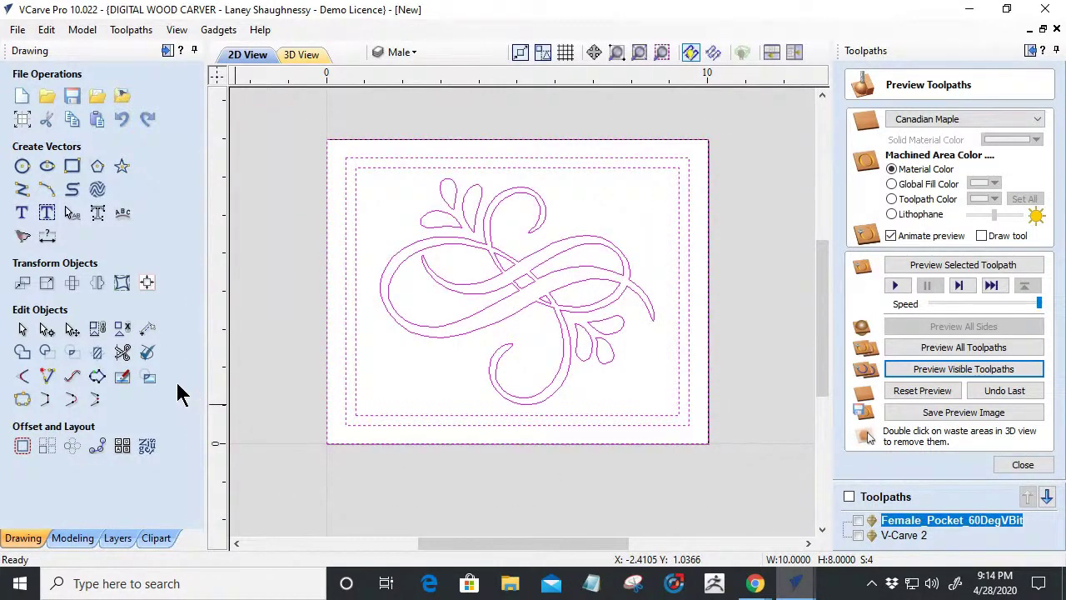
click(98, 285)
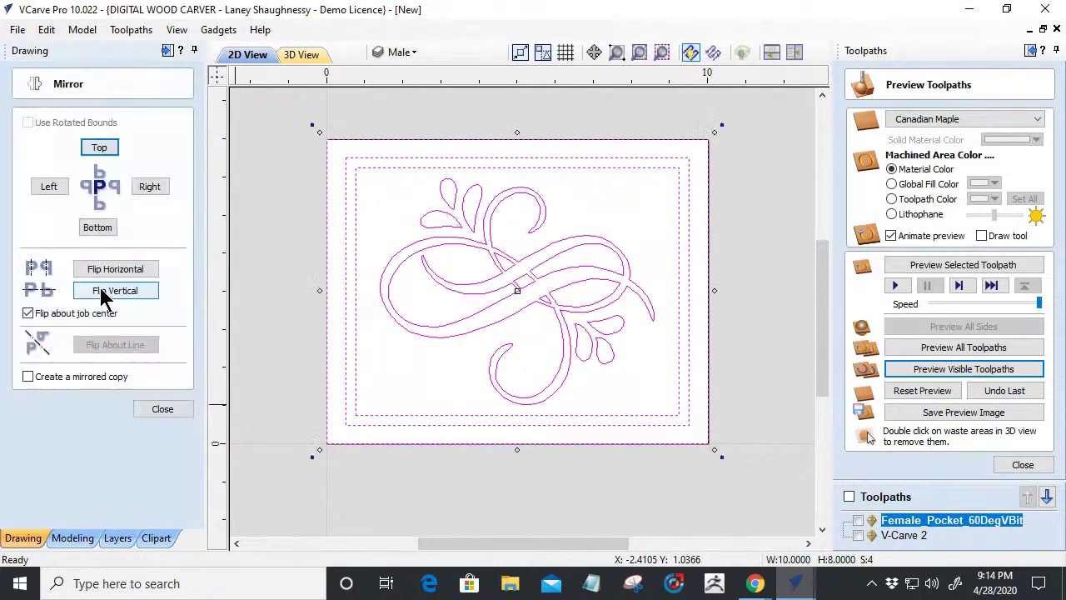
click(29, 314)
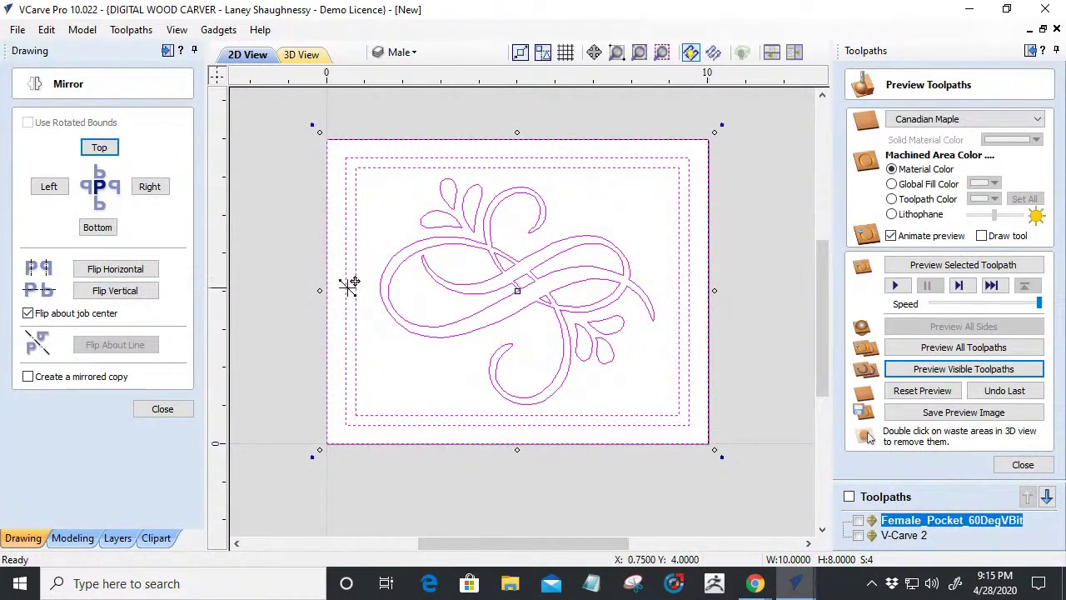
click(107, 268)
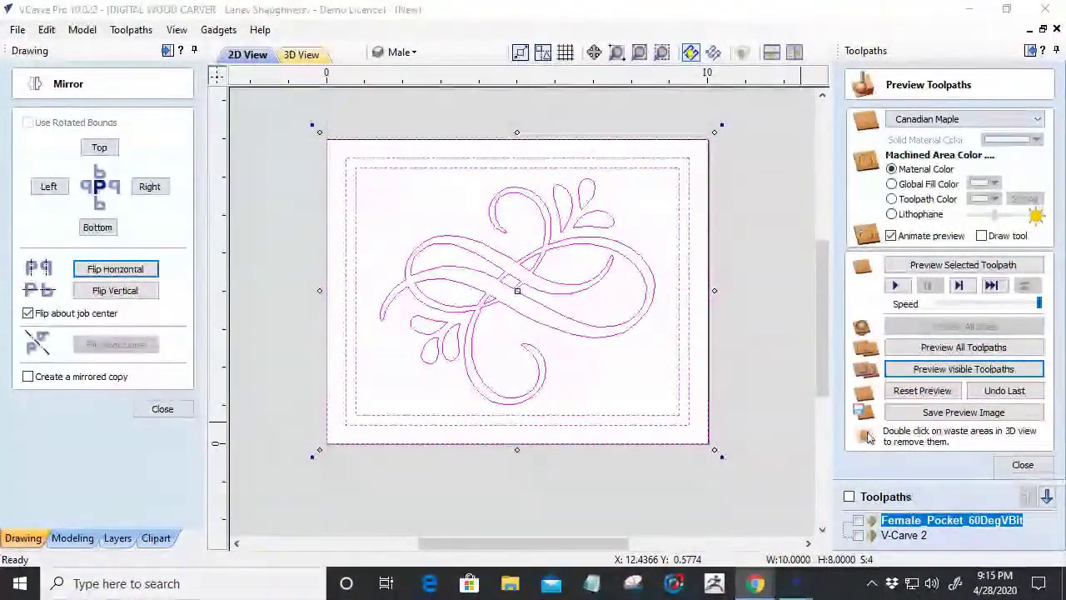
click(171, 413)
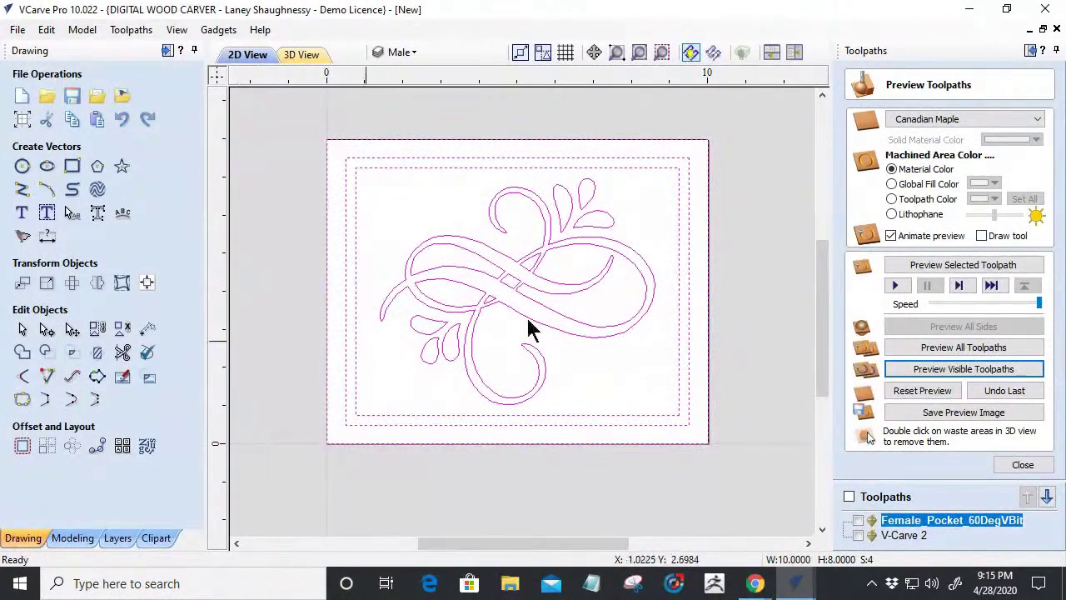
Step: Offset the outermost rectangle outwards by .0625 inches, without sharp offset corners and with the original deleted
click(377, 198)
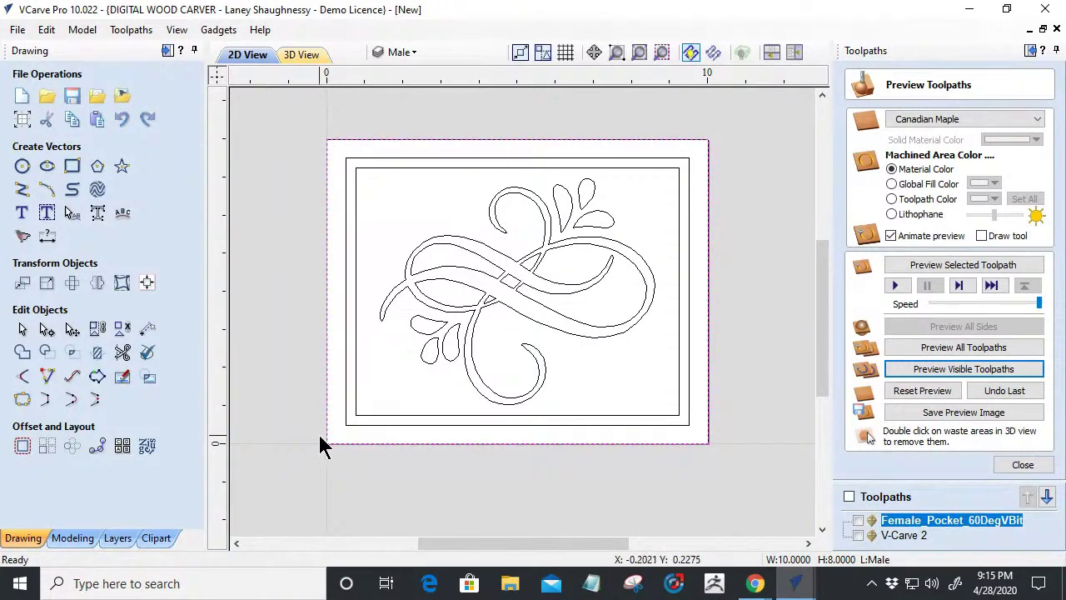
click(21, 447)
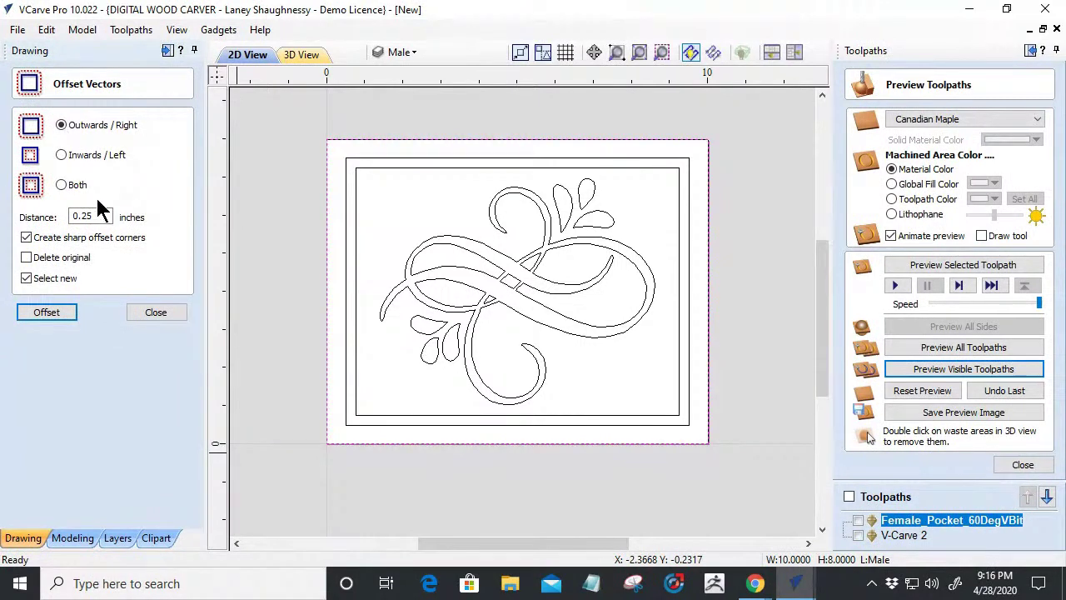
double_click(69, 216)
key(BackSpace)
text(0.062)
click(26, 257)
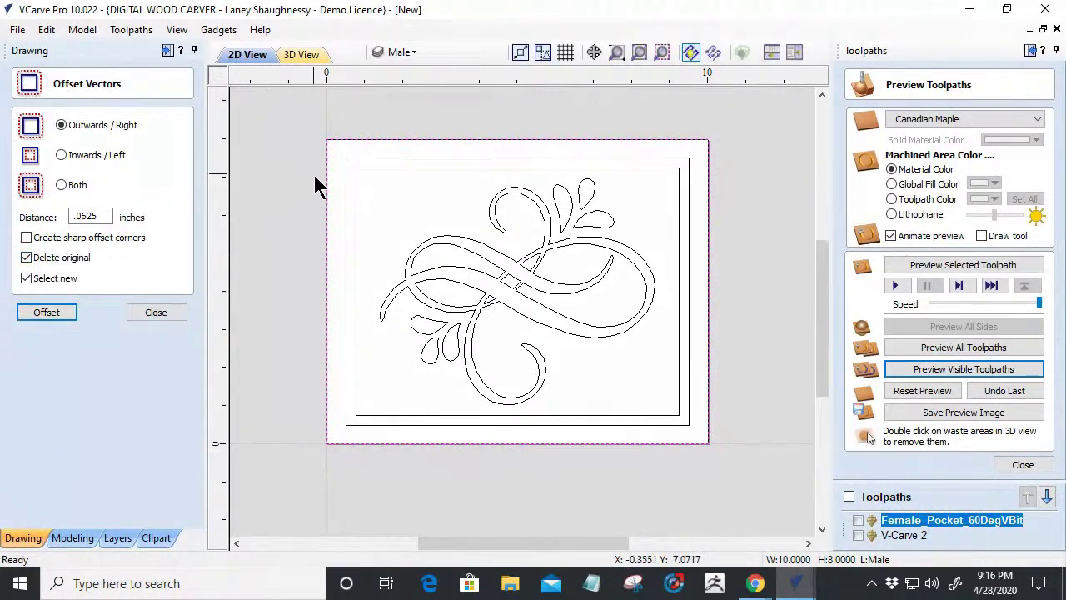
click(41, 311)
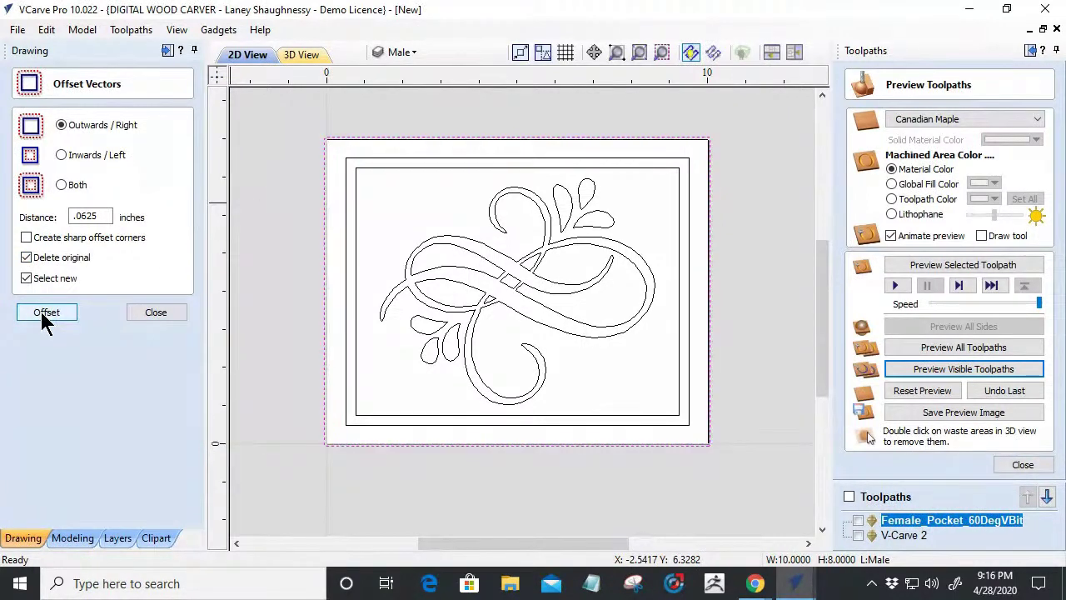
scroll(305, 196, up, 6)
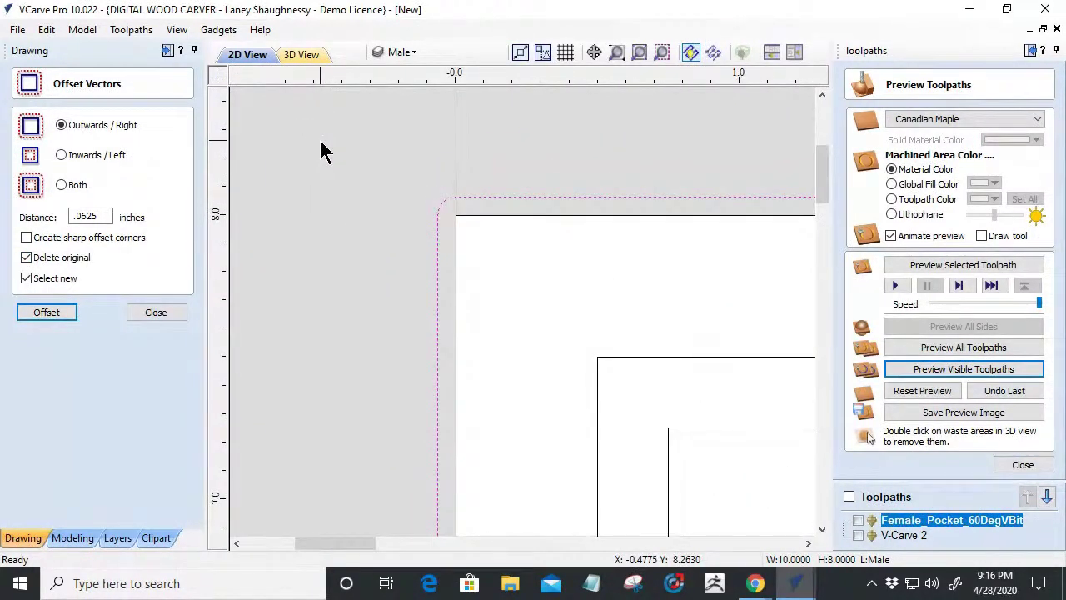
scroll(322, 145, down, 6)
click(155, 316)
Step: Select the whole Male layer drawing and start a new V-Carve / Engraving toolpath
key(ctrl+a)
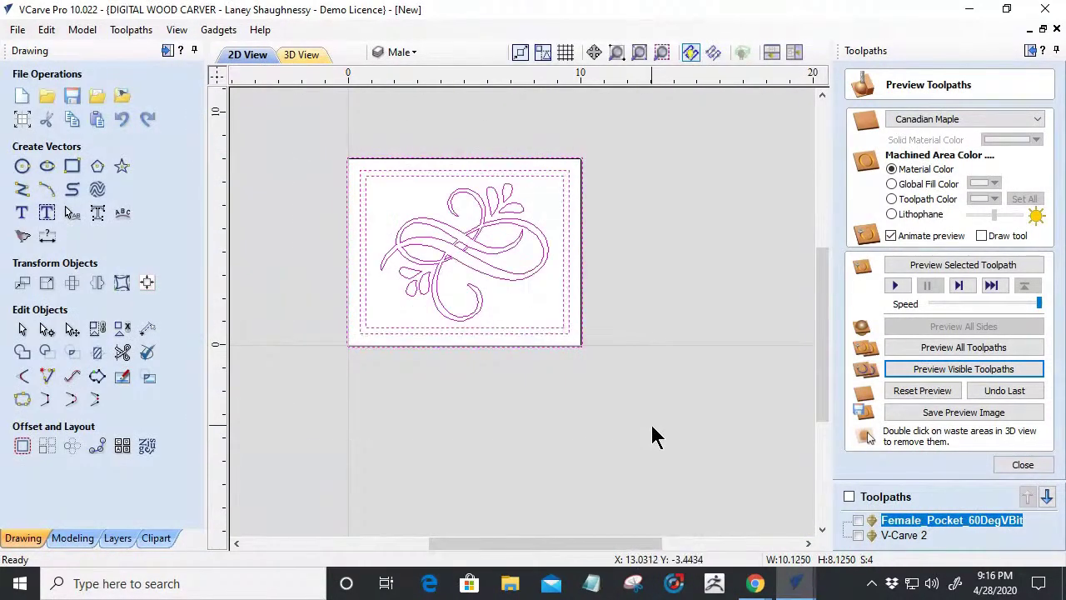
click(1008, 464)
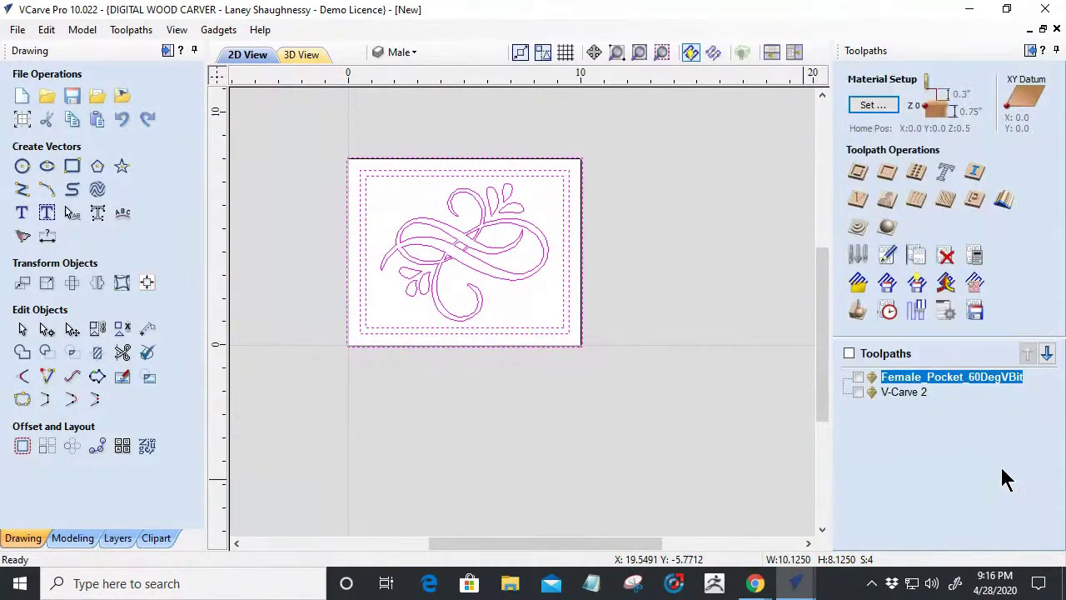
click(859, 200)
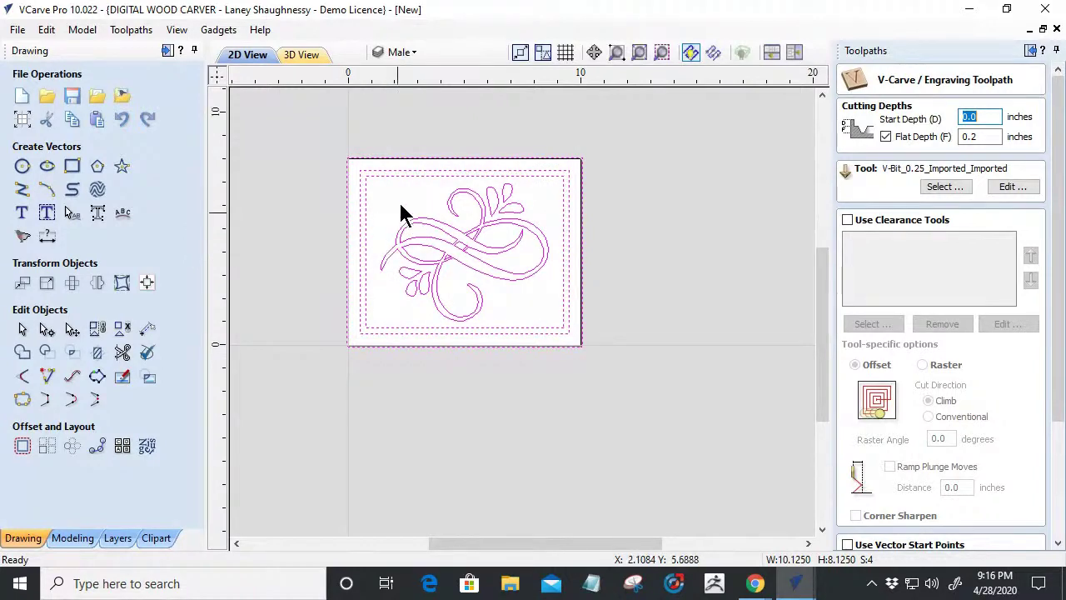
Step: Examine the border rectangles around the scroll by selecting them in different combinations, ending with nothing selected
click(302, 195)
scroll(308, 215, up, 5)
scroll(308, 215, up, 1)
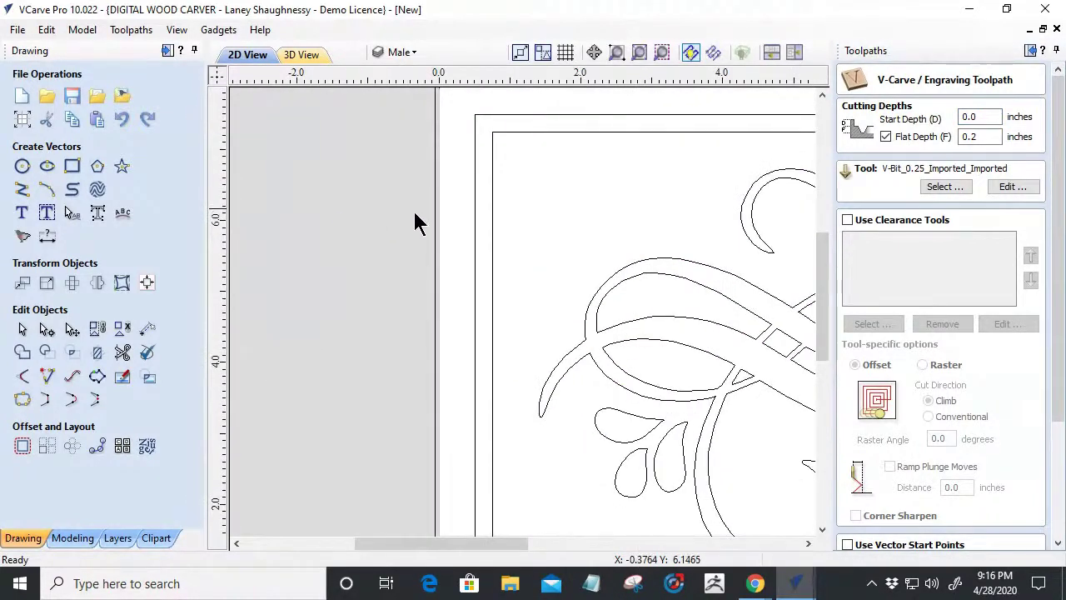
scroll(405, 286, down, 5)
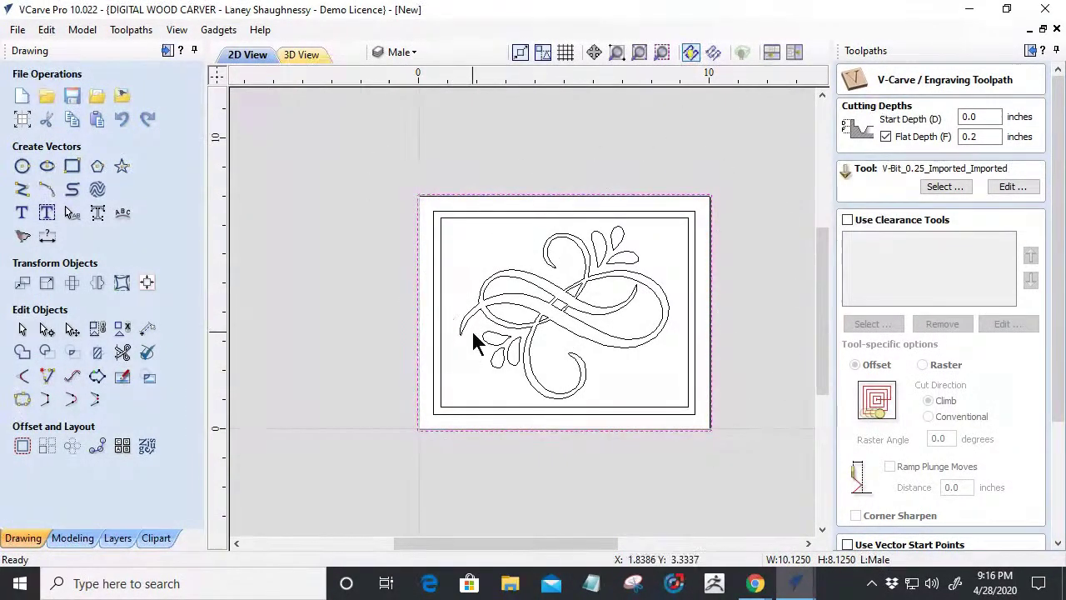
scroll(473, 344, up, 1)
scroll(472, 333, up, 3)
scroll(387, 283, down, 3)
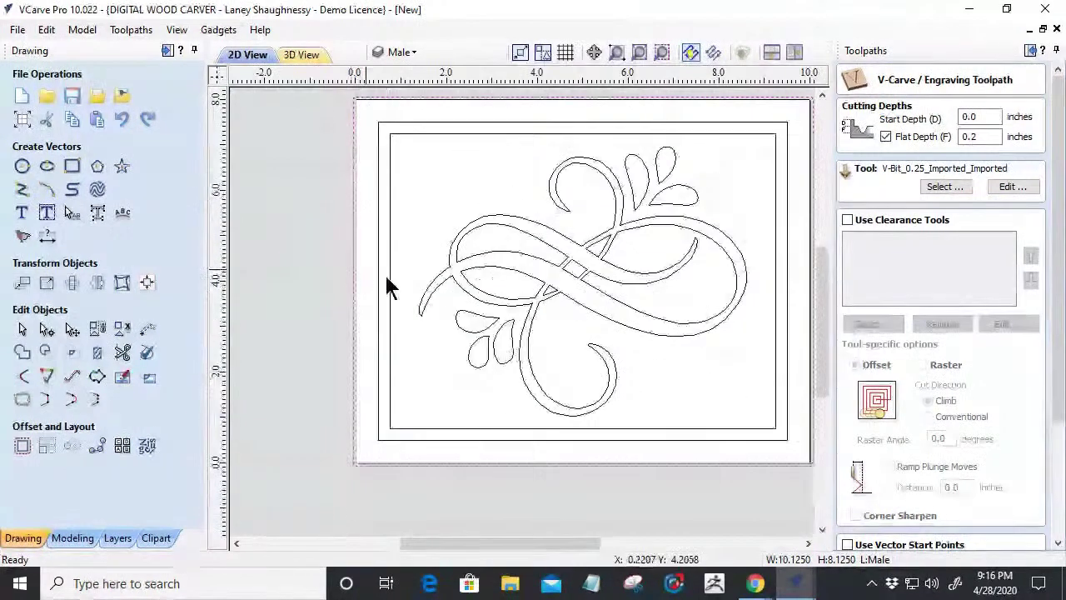
click(425, 131)
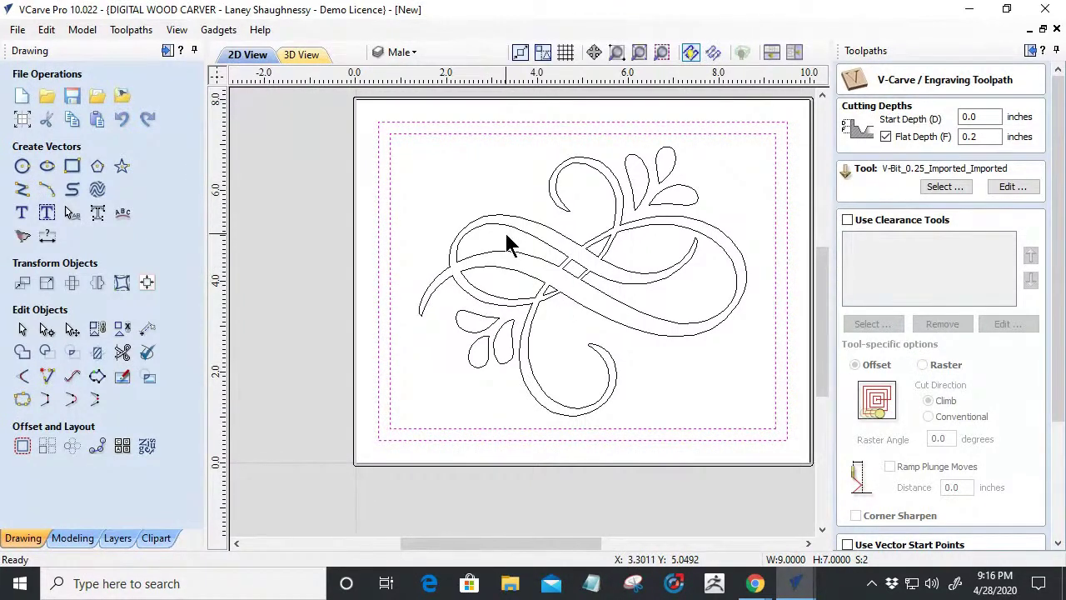
shift+click(415, 99)
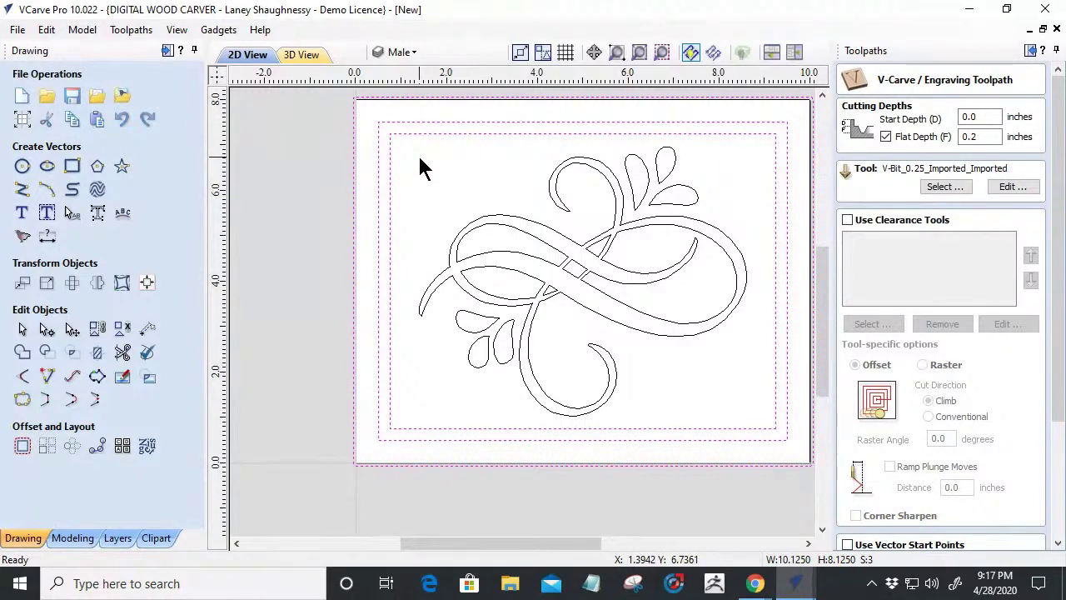
click(418, 156)
click(392, 100)
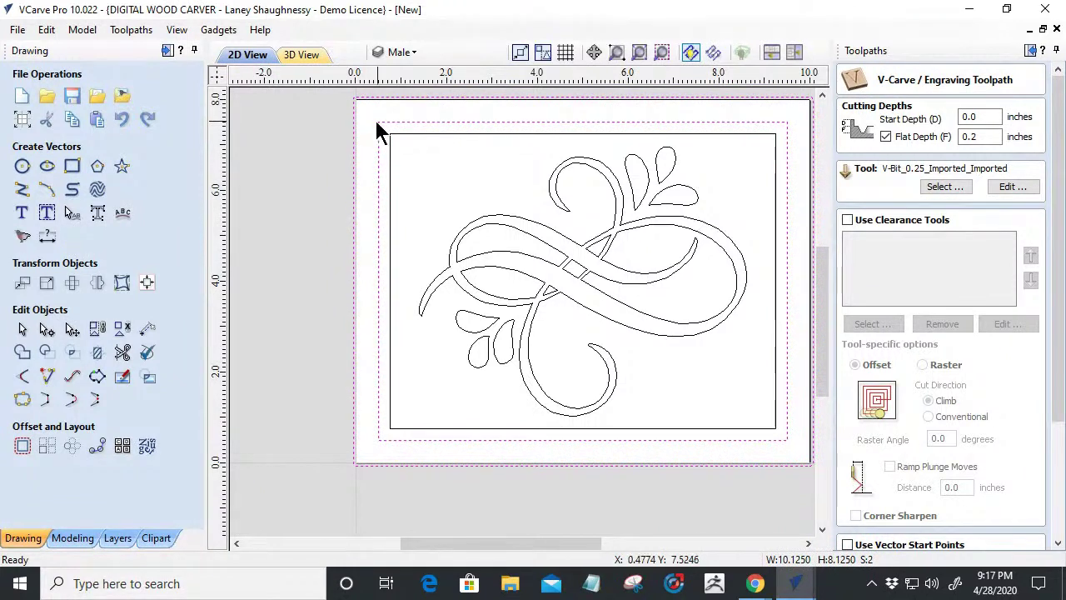
shift+click(406, 429)
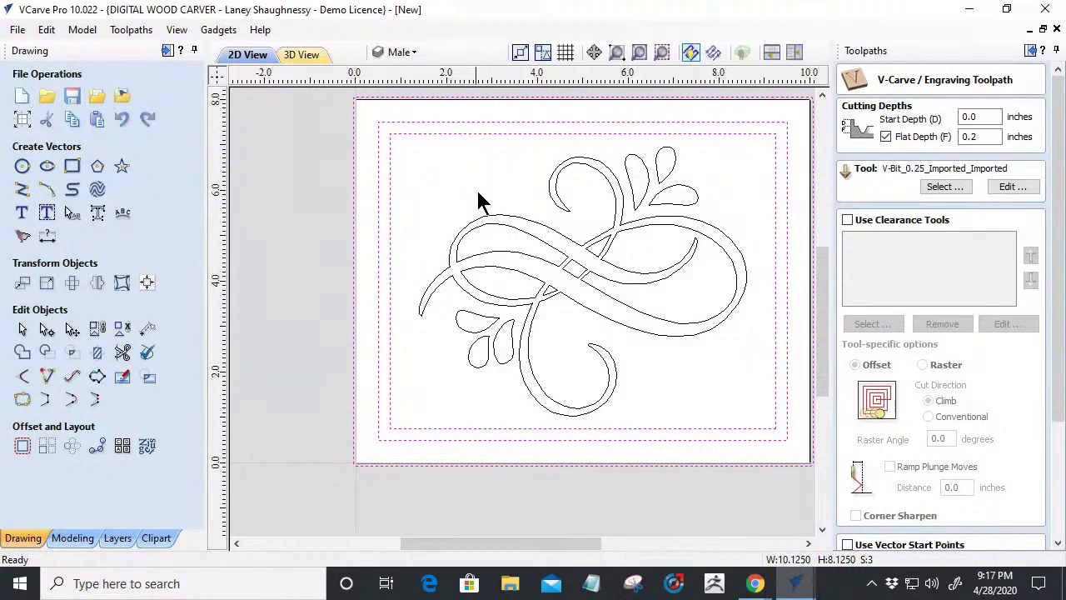
click(485, 218)
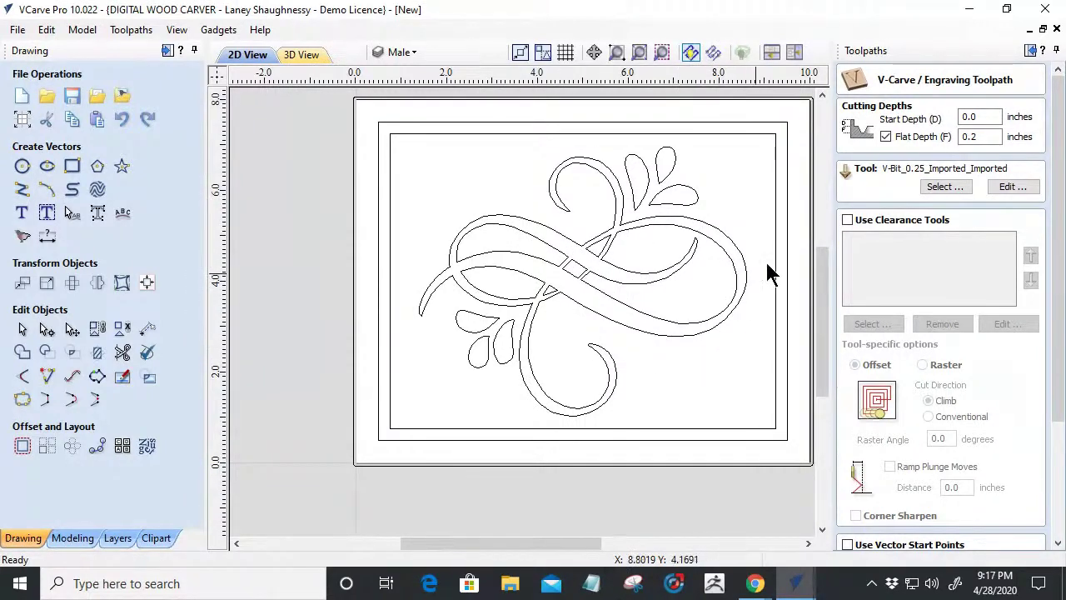
scroll(441, 380, down, 3)
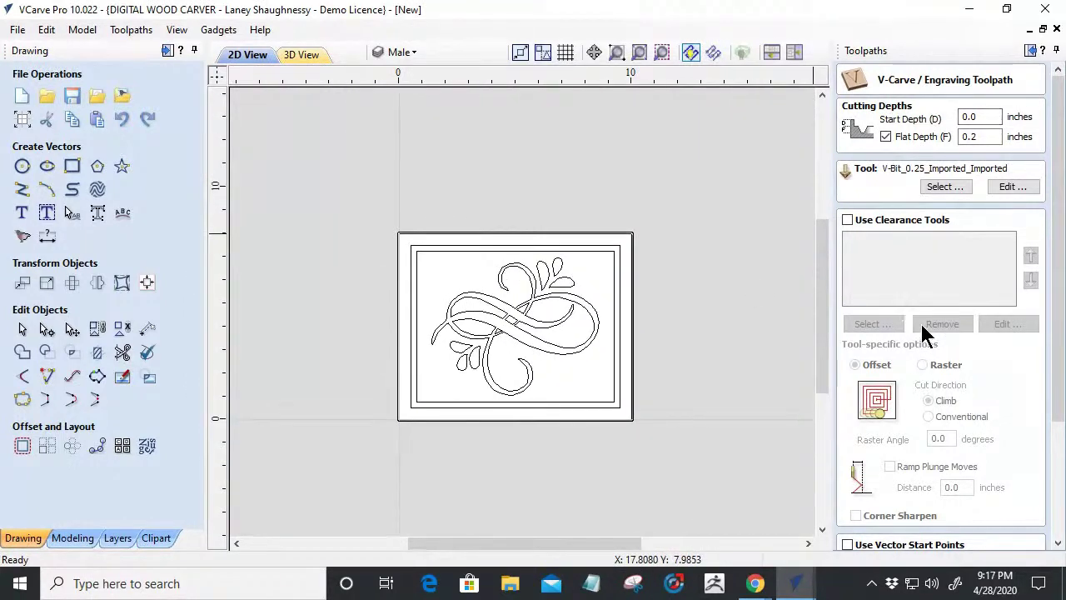
Step: Select the scroll and all its border rectangles, and set the toolpath's start depth to .18 and flat depth to .02 inches
drag(332, 199, 657, 458)
double_click(971, 117)
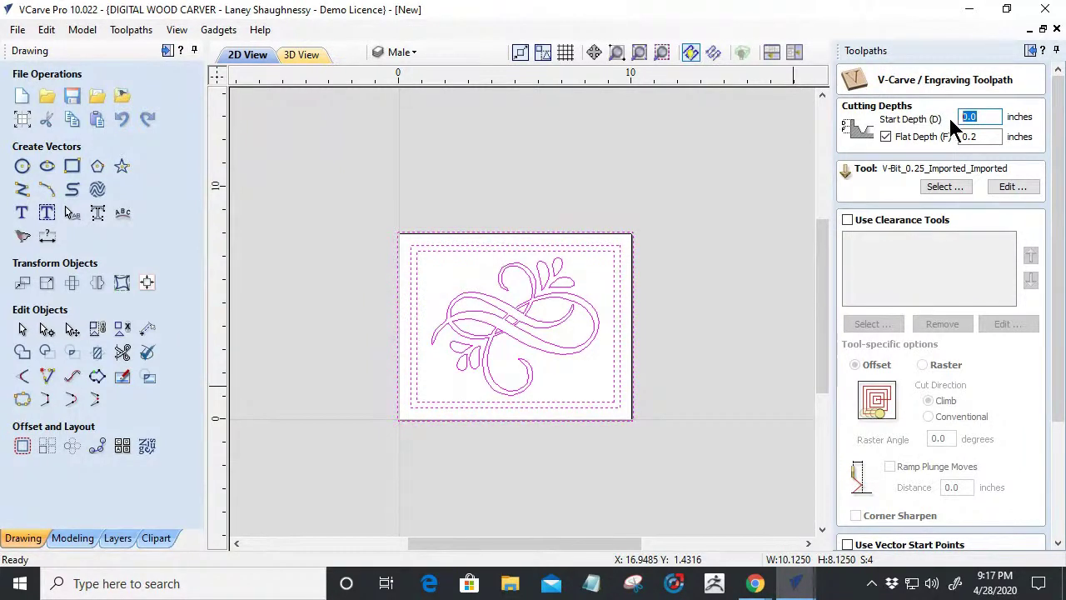
click(980, 138)
drag(981, 138, 955, 139)
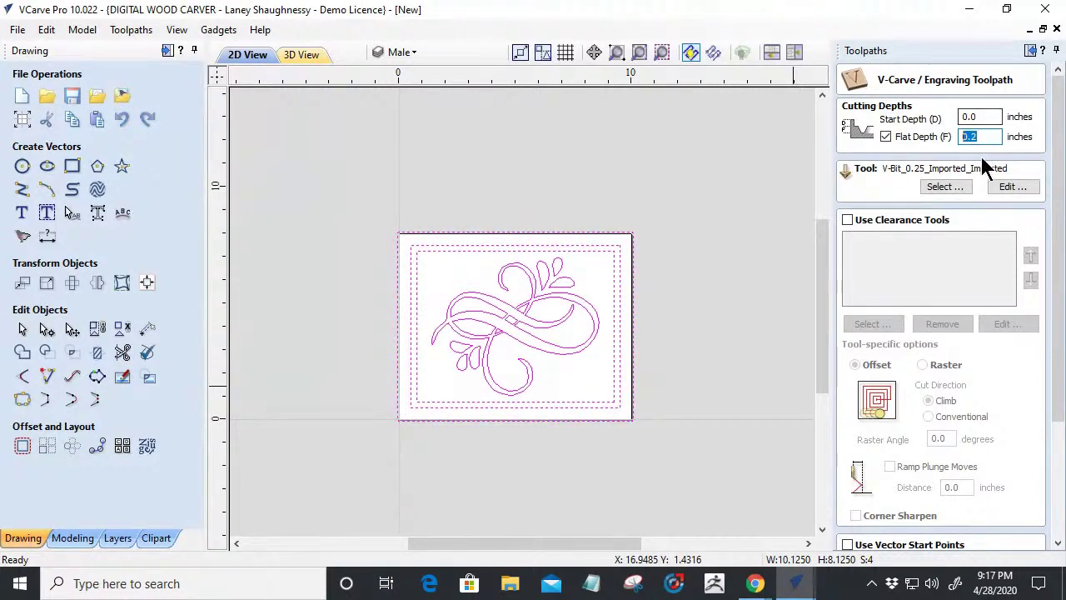
click(981, 114)
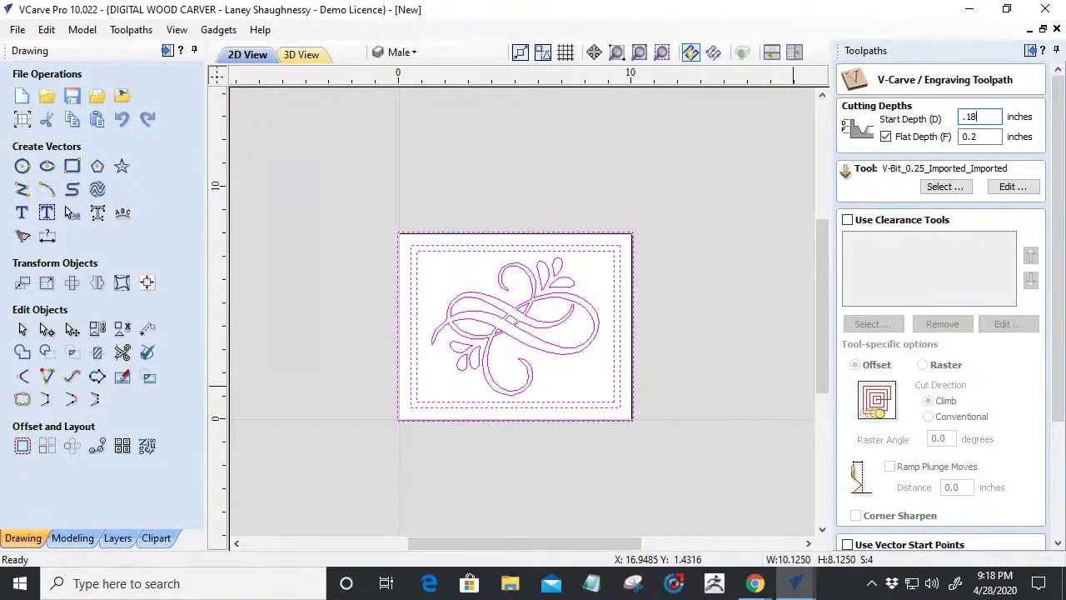
click(979, 137)
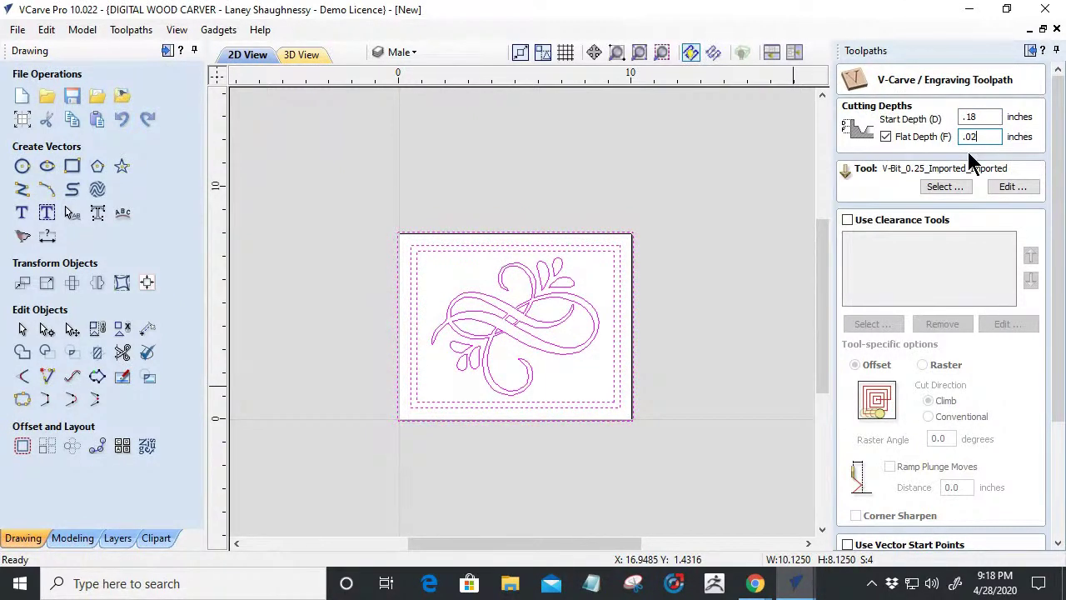
click(966, 117)
click(960, 138)
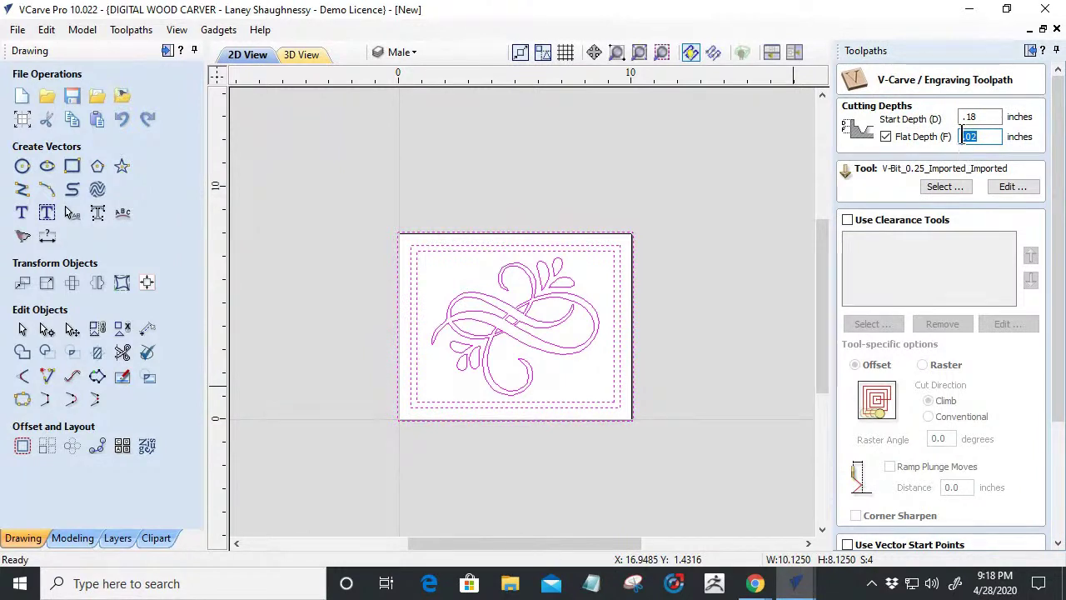
click(971, 117)
click(990, 138)
click(971, 117)
click(970, 137)
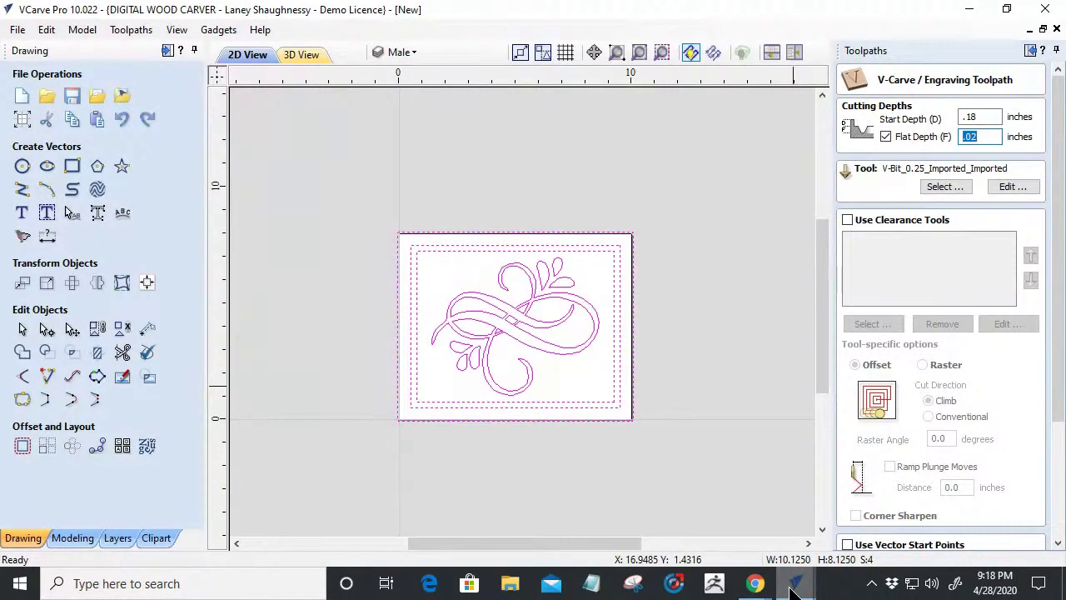
Step: Switch to the INLAY_VECTOR drawing and examine its Male Cut and Female Cut diagrams with their start and flat depths
mouse_move(791, 588)
click(852, 533)
scroll(806, 479, up, 1)
scroll(804, 464, down, 3)
scroll(931, 275, up, 2)
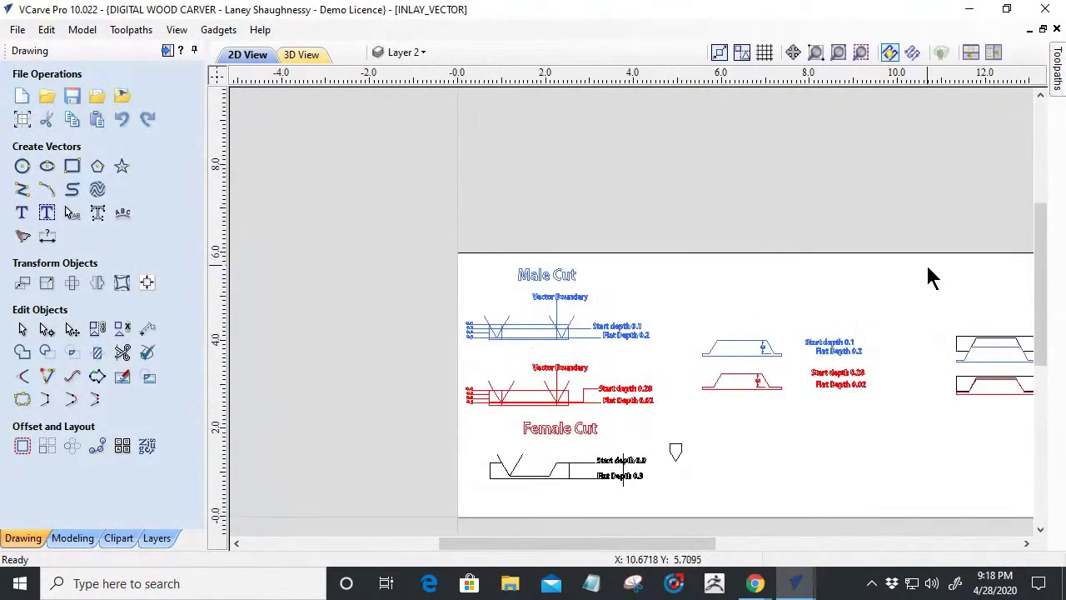
scroll(755, 305, down, 2)
scroll(862, 435, up, 2)
scroll(863, 435, up, 1)
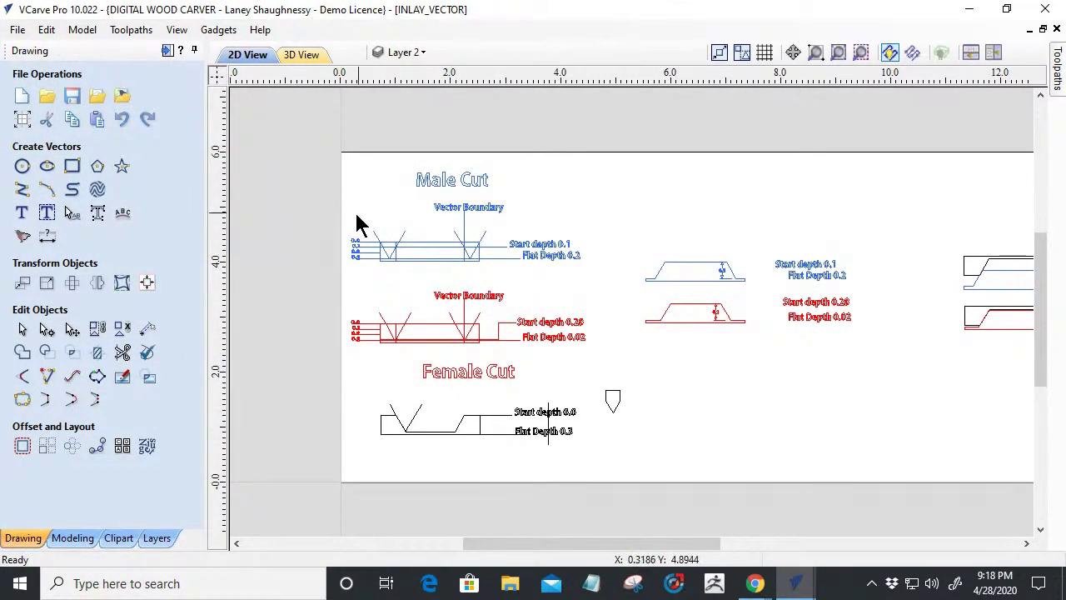
scroll(297, 205, up, 2)
scroll(298, 205, down, 2)
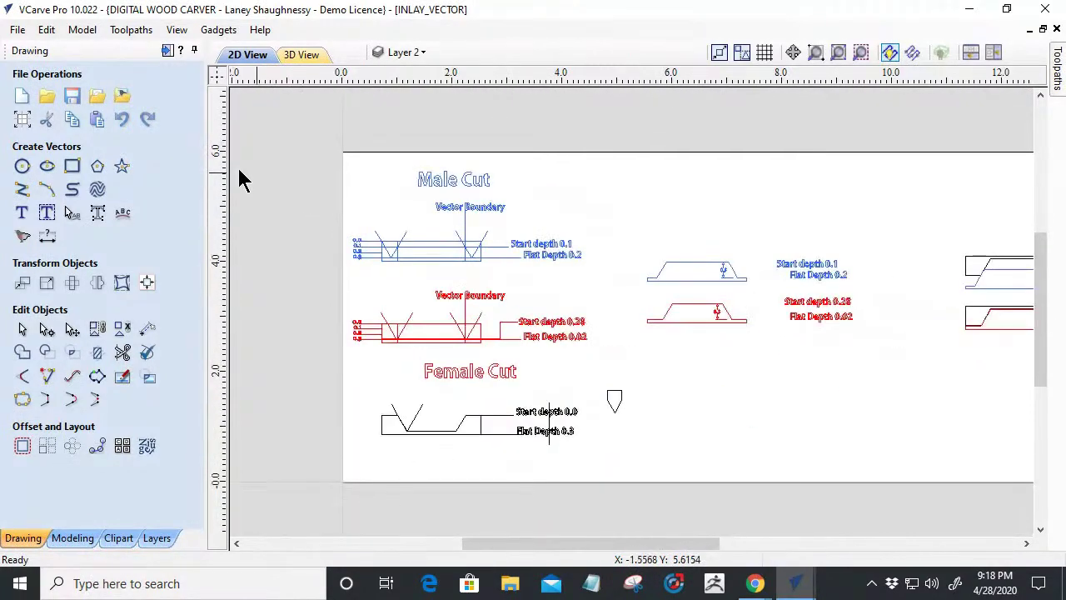
scroll(274, 203, up, 2)
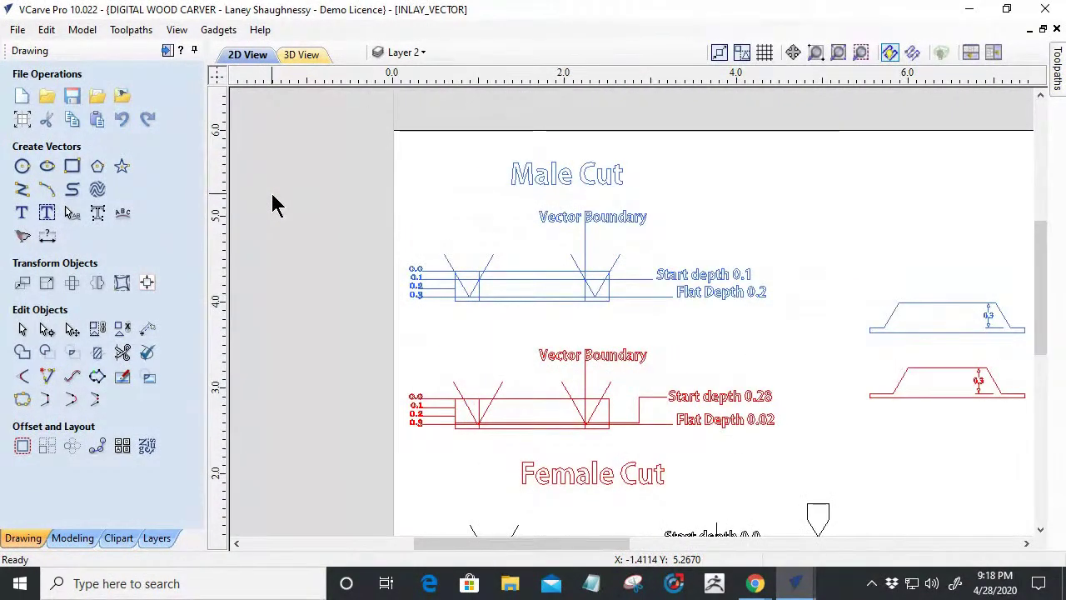
drag(344, 103, 750, 335)
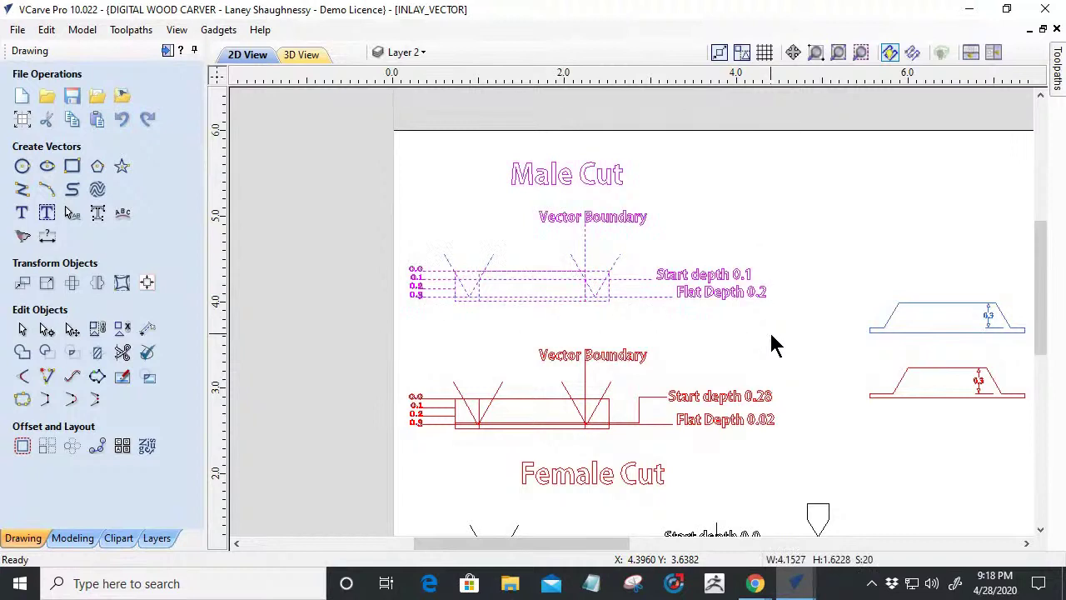
scroll(492, 239, down, 2)
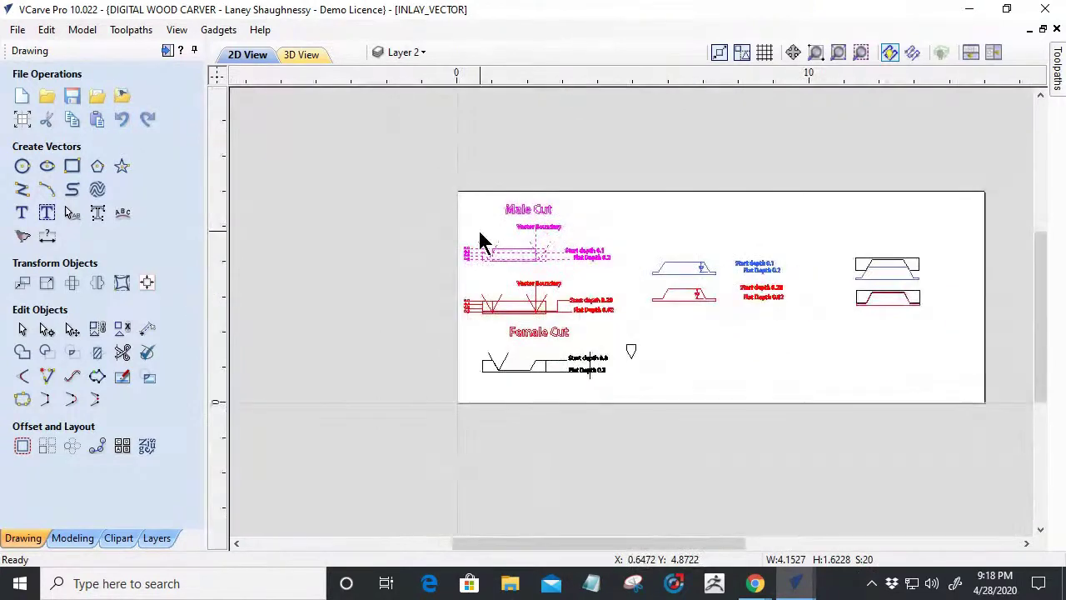
Step: Set the colour of Layer 2 to black and clear the selection of the Male Cut diagram
click(406, 51)
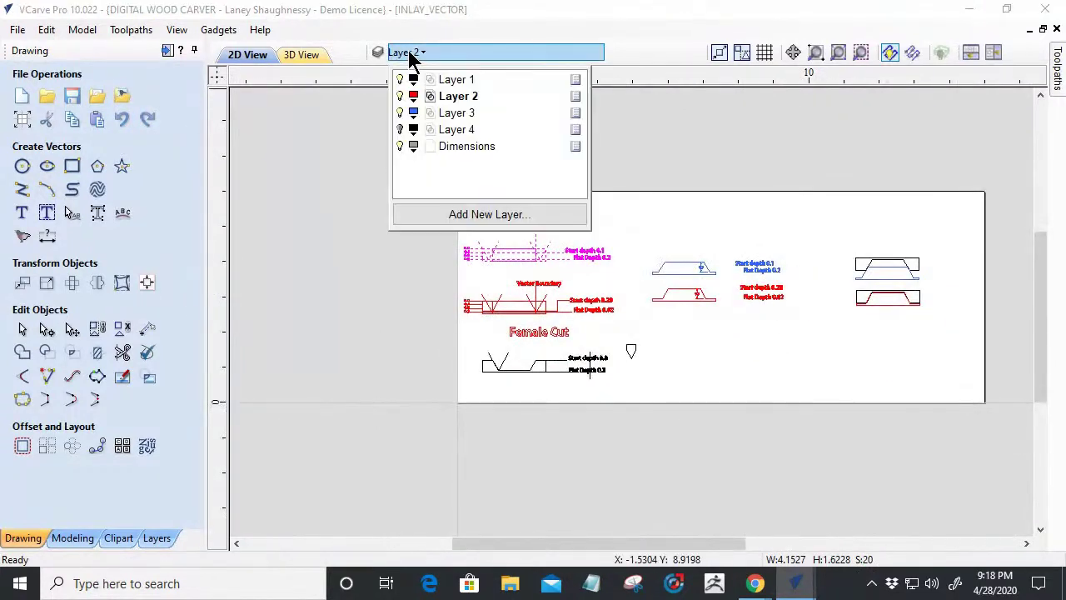
click(416, 99)
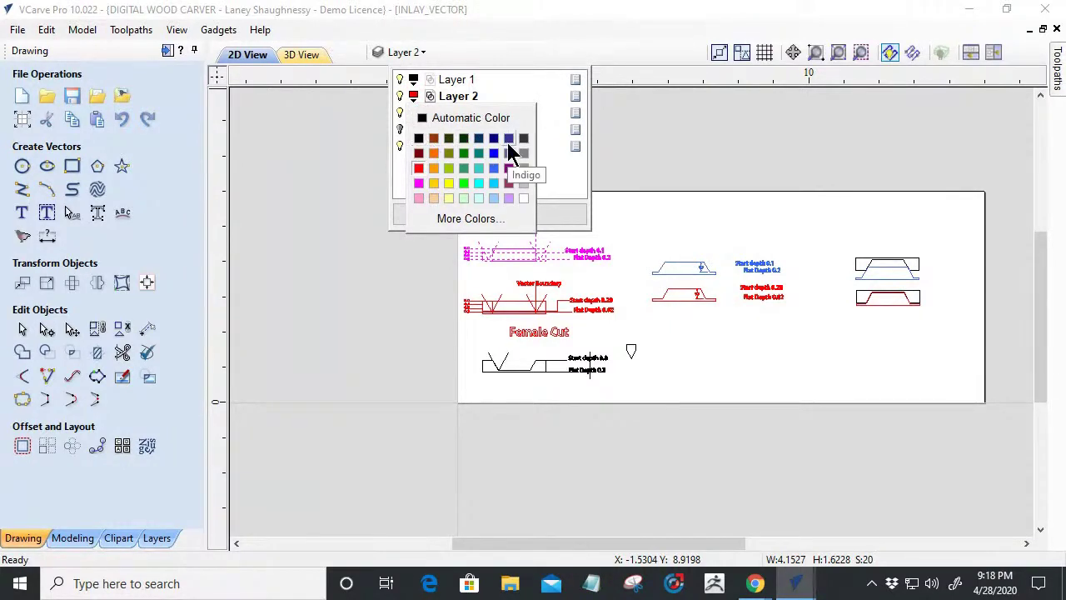
click(419, 139)
click(426, 289)
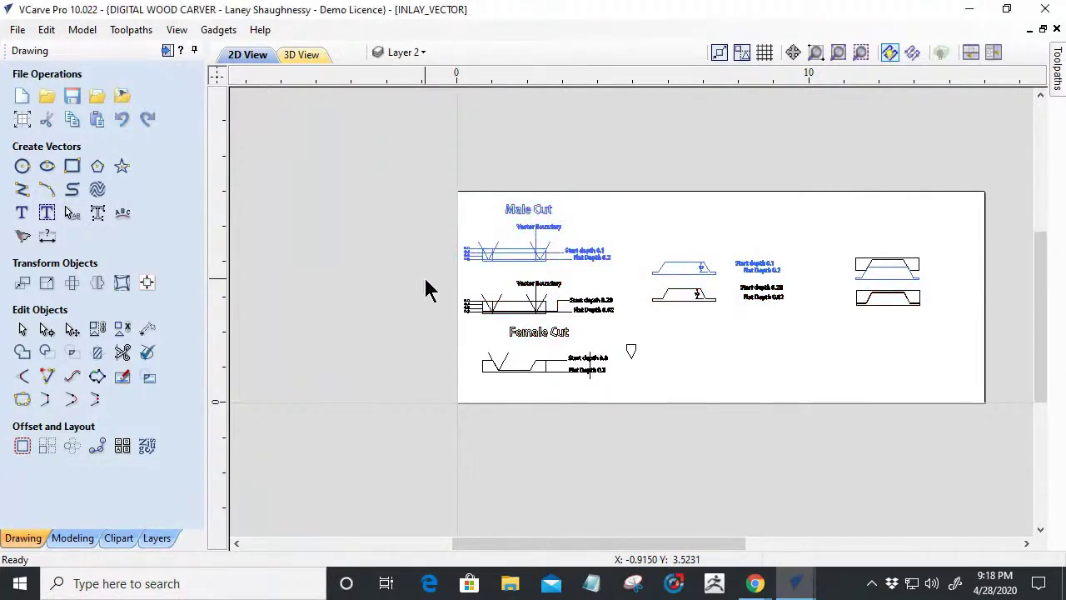
Step: Set the colour of Layer 3 to black
click(420, 54)
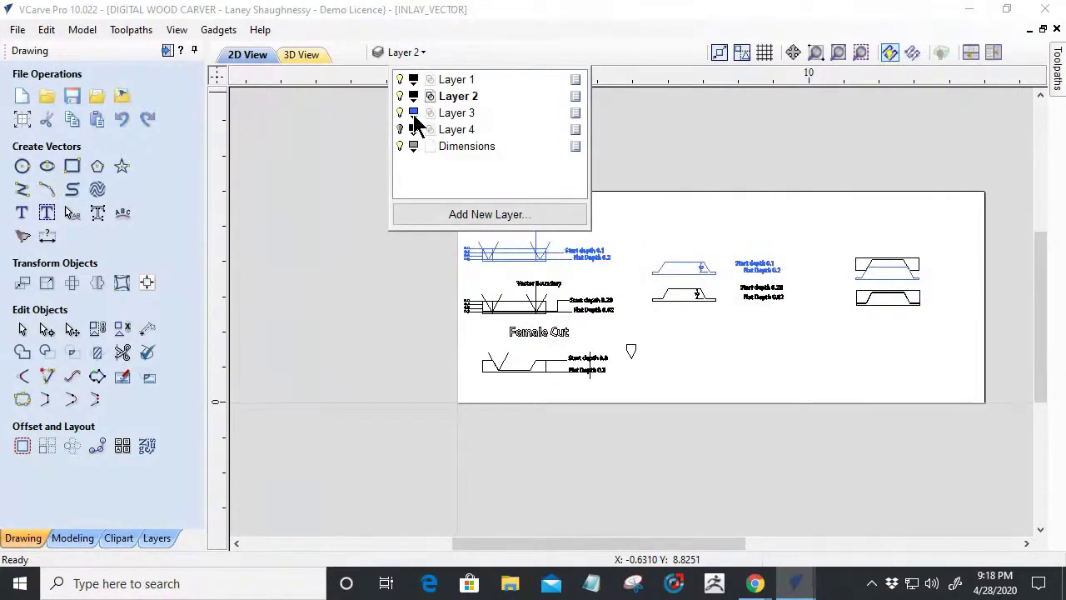
click(413, 114)
click(419, 157)
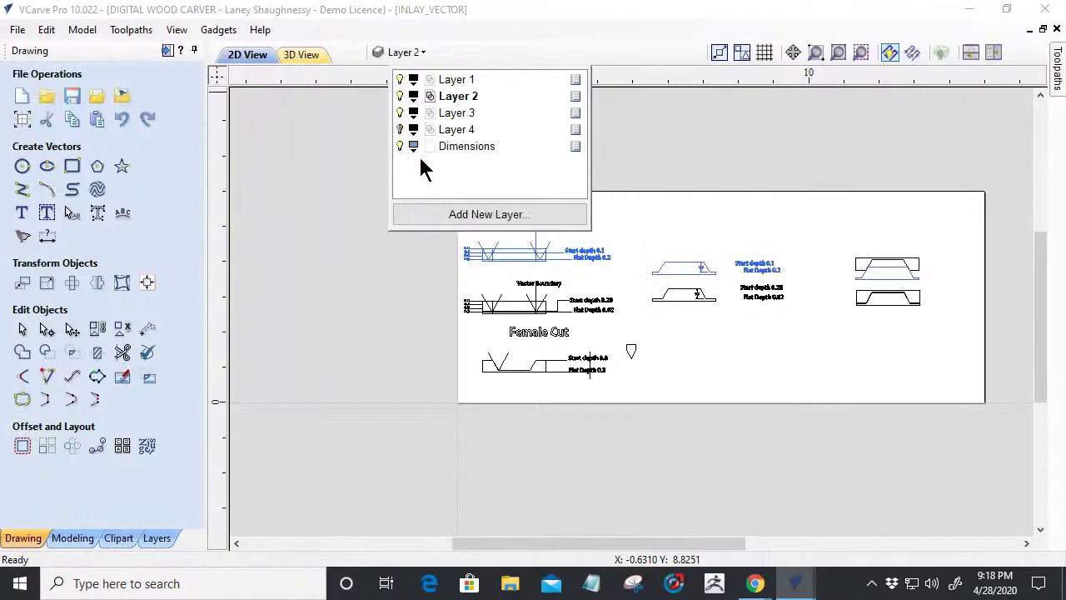
click(390, 277)
scroll(446, 326, up, 4)
scroll(447, 331, down, 2)
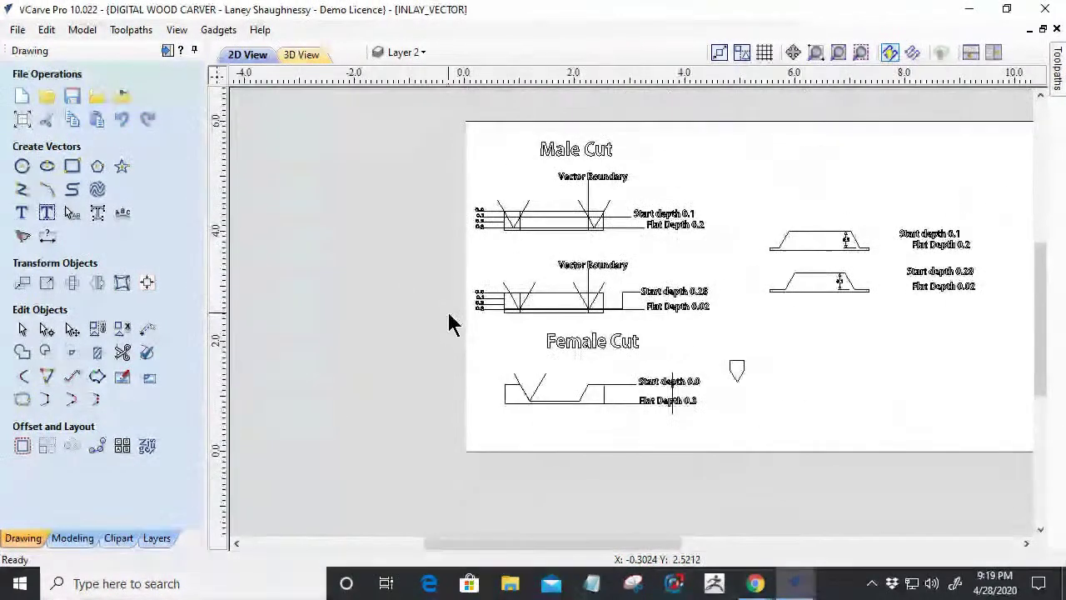
Step: Examine the Male Cut diagrams and the Female Cut diagram with its start and flat depth labels
scroll(666, 114, up, 2)
scroll(668, 118, down, 1)
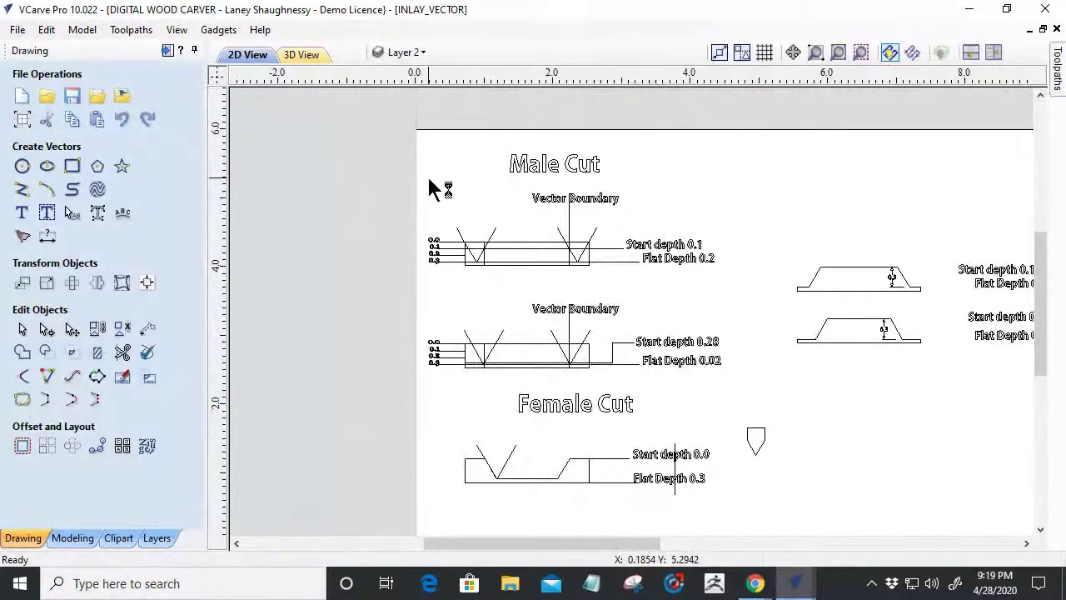
scroll(432, 188, up, 2)
scroll(432, 193, down, 1)
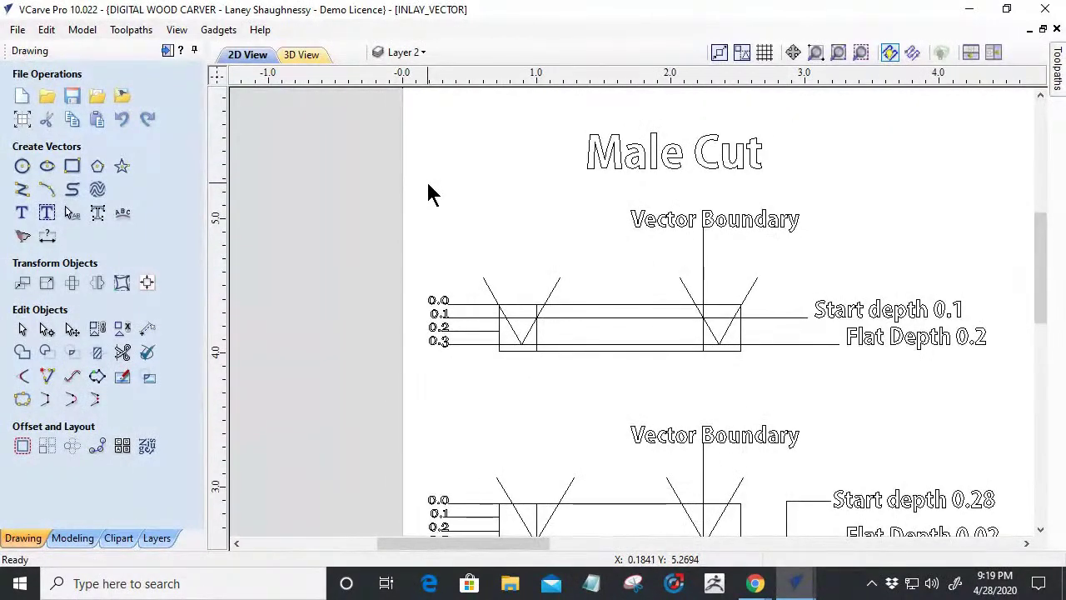
scroll(430, 192, down, 2)
scroll(508, 483, down, 2)
scroll(537, 536, up, 2)
scroll(544, 516, up, 2)
scroll(553, 496, up, 1)
scroll(811, 500, up, 1)
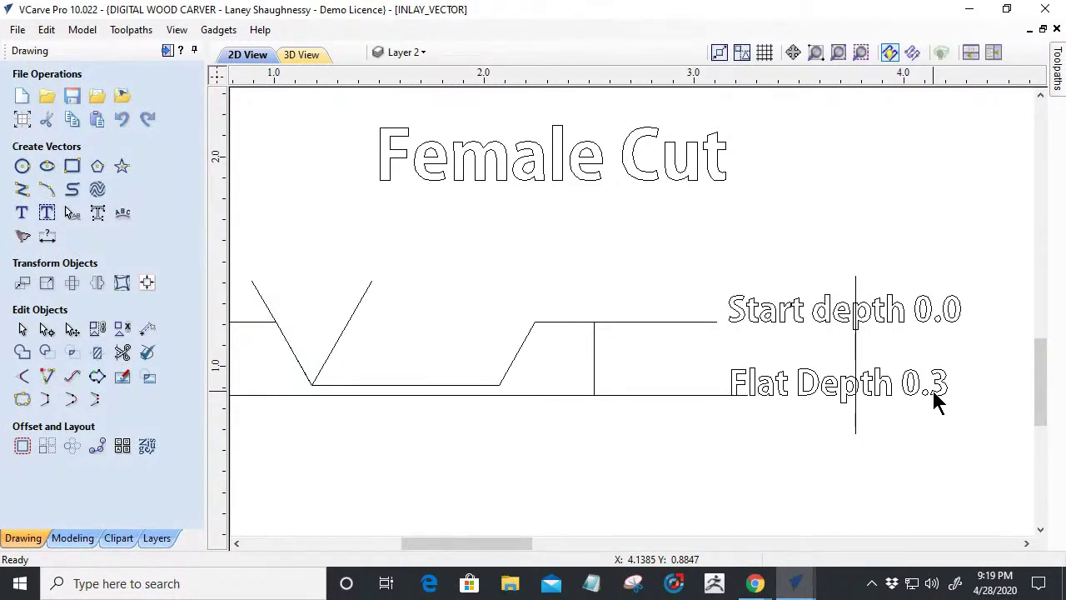
scroll(935, 402, down, 3)
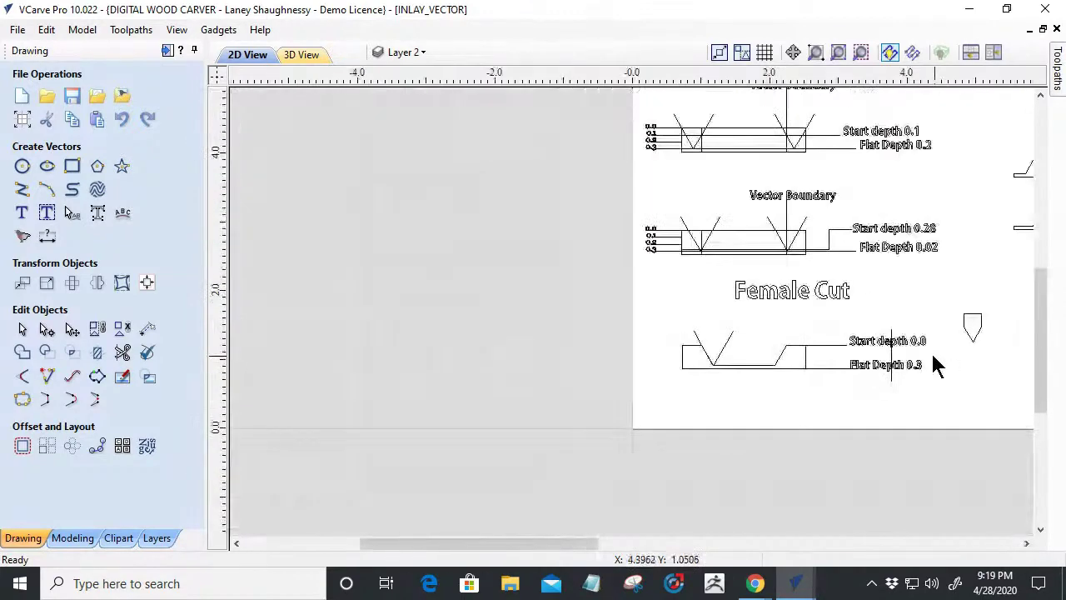
scroll(547, 109, up, 4)
scroll(592, 161, down, 2)
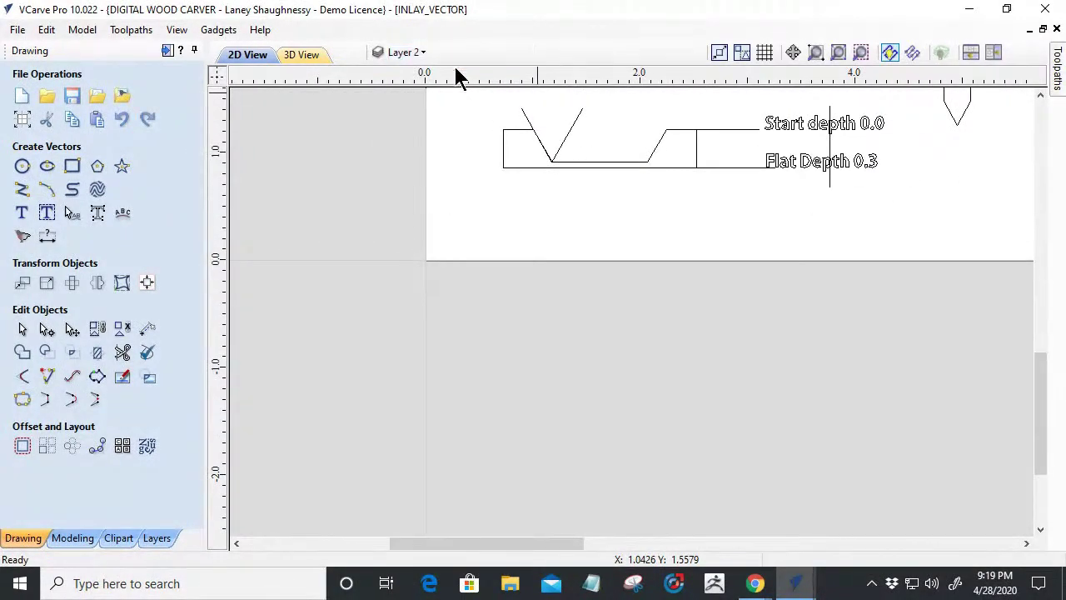
Step: Move the V-bit outline in the Female Cut diagram up so its tip sits on the pocket's upper corner
scroll(467, 90, up, 4)
click(752, 267)
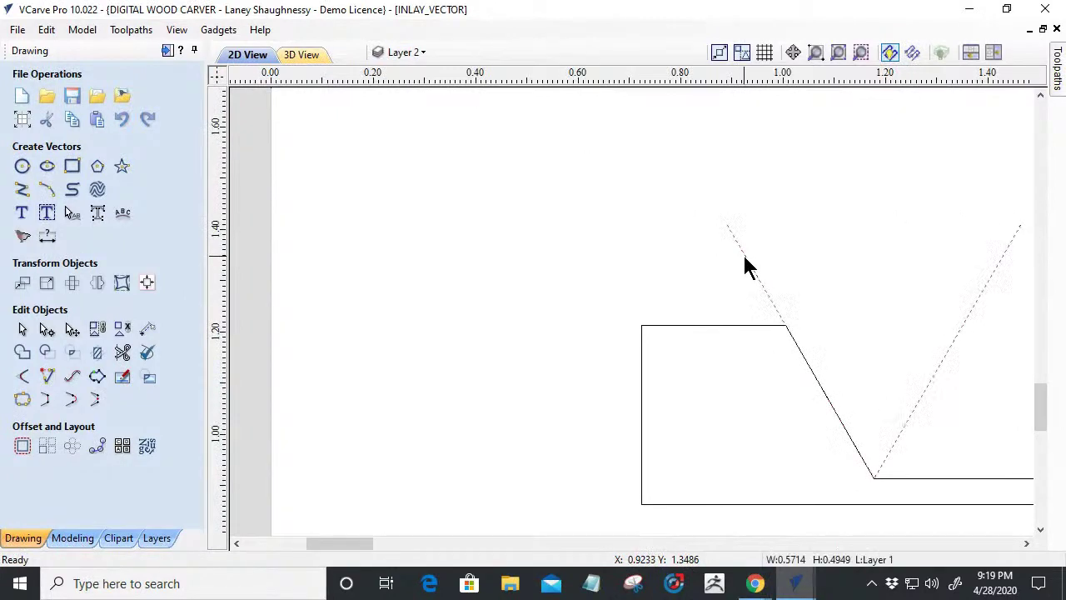
scroll(688, 212, down, 1)
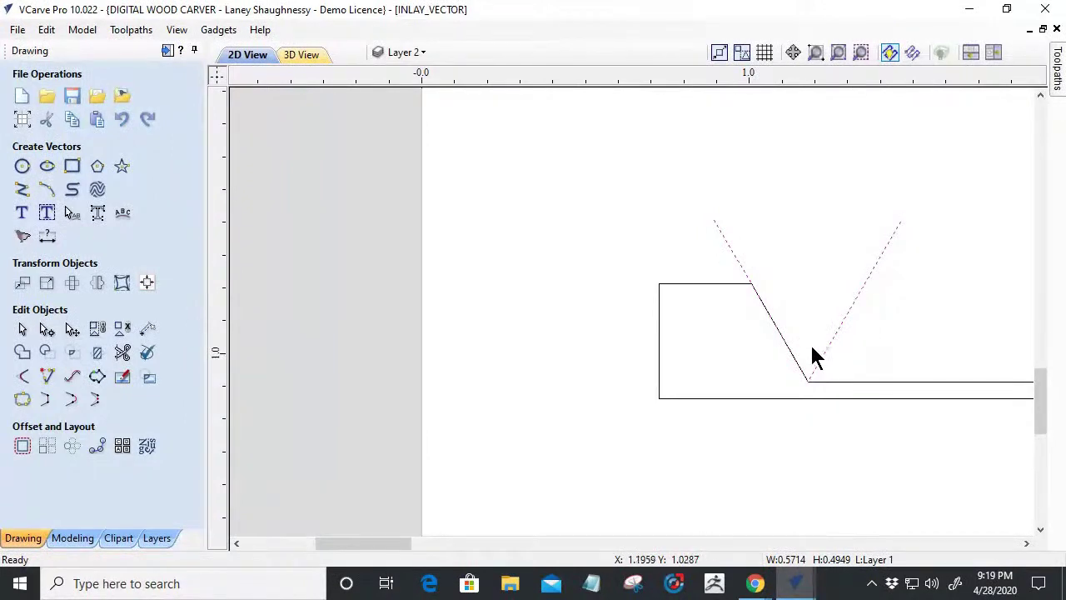
scroll(605, 261, down, 3)
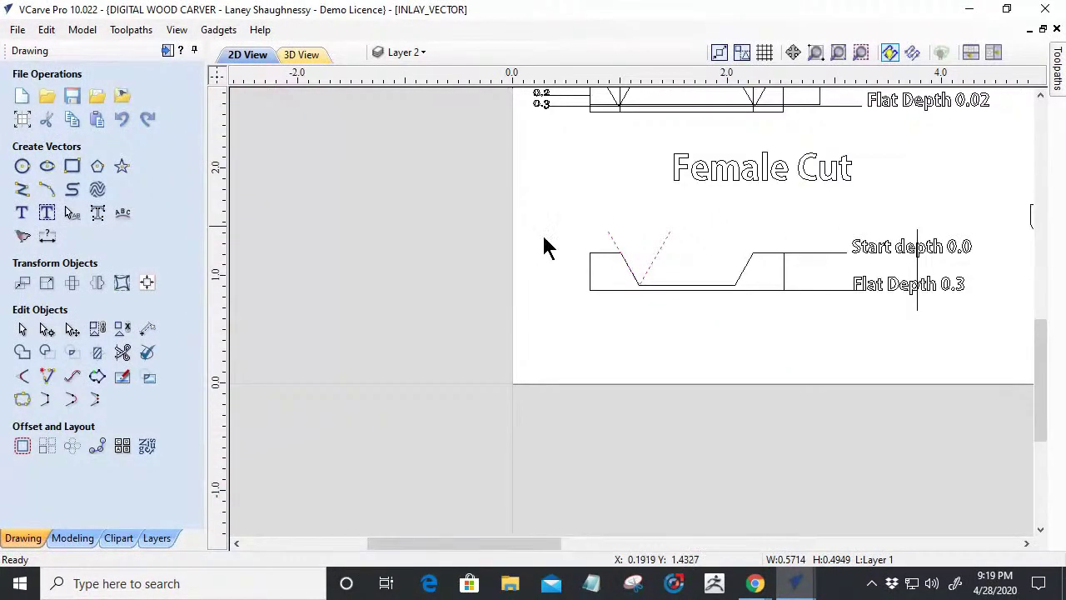
scroll(543, 242, up, 2)
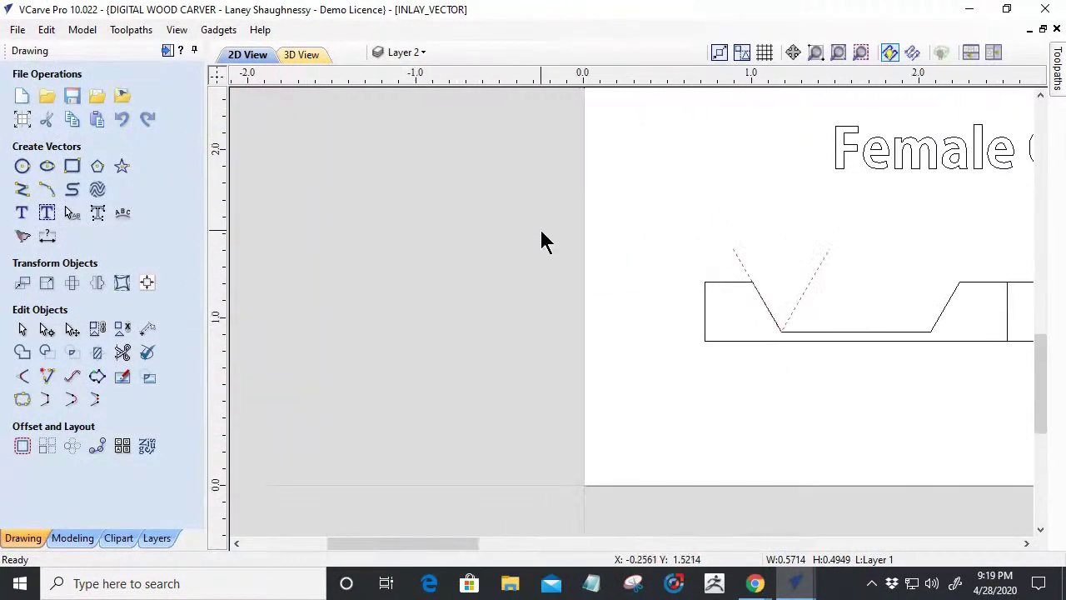
click(781, 331)
drag(782, 331, 751, 281)
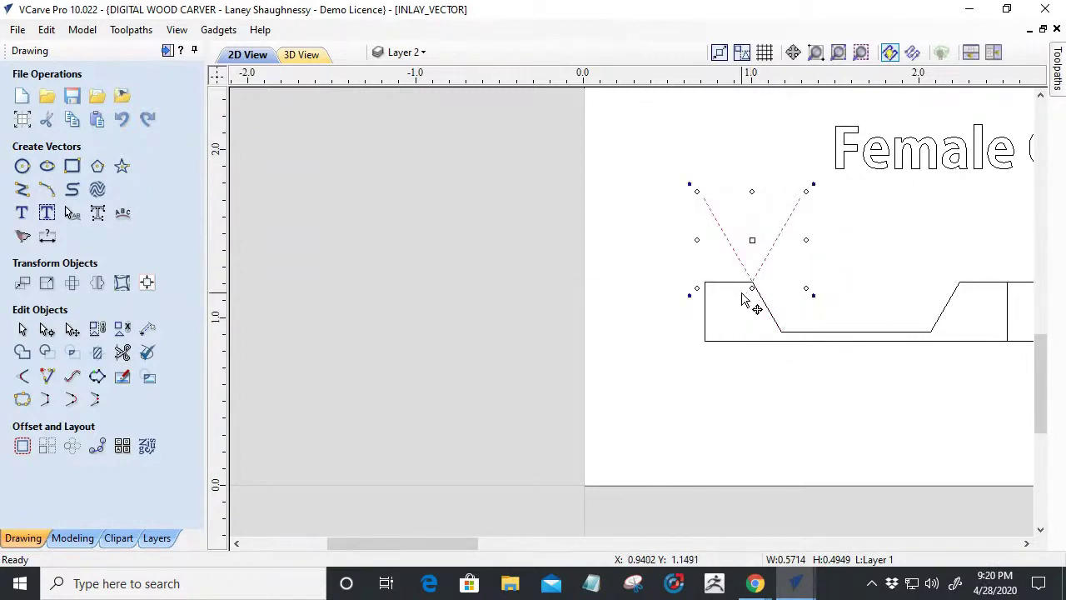
Step: Move the V-bit outline back down so its tip sits at the bottom corner of the Female Cut pocket
scroll(751, 282, up, 5)
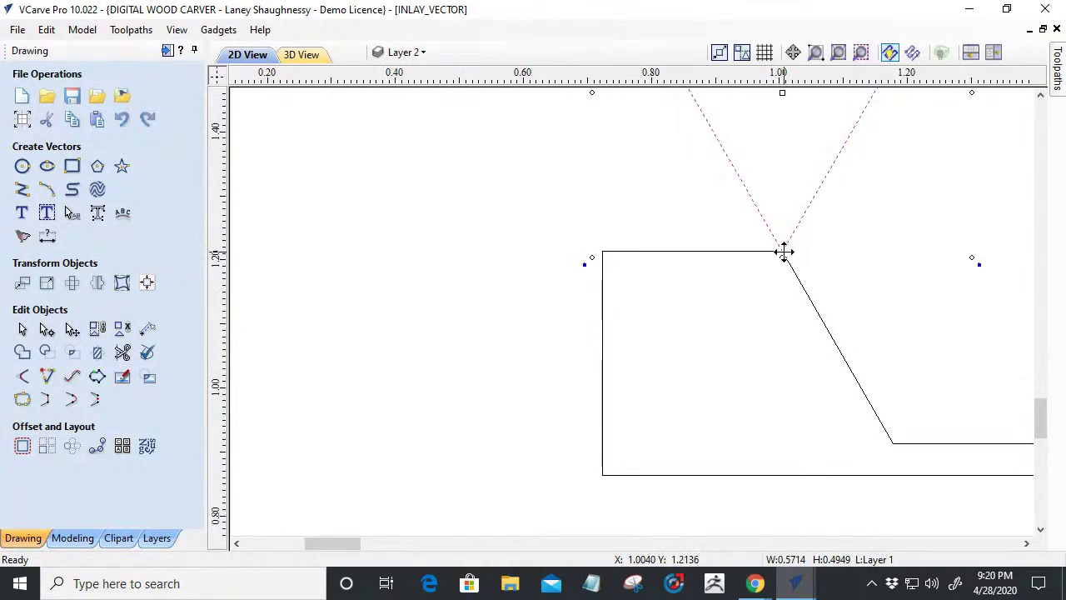
scroll(625, 215, down, 1)
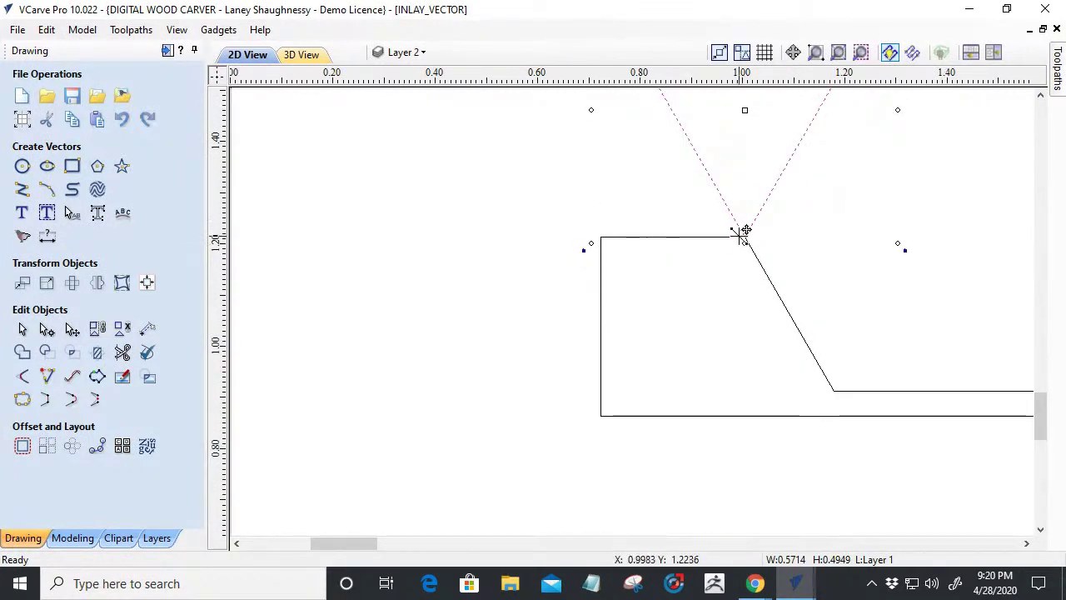
mouse_move(744, 236)
mouse_down()
mouse_move(787, 303)
mouse_move(814, 310)
mouse_move(797, 309)
mouse_move(814, 319)
mouse_move(802, 339)
mouse_move(825, 340)
mouse_move(813, 354)
mouse_move(836, 353)
mouse_move(828, 373)
mouse_move(845, 375)
mouse_move(835, 390)
mouse_up()
scroll(650, 333, down, 5)
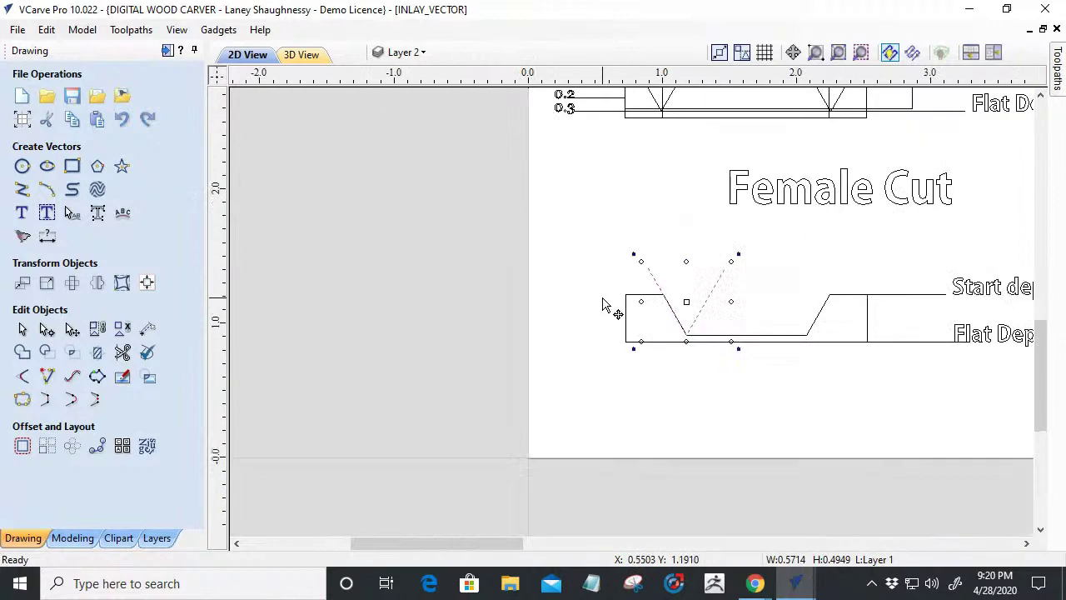
Step: Select the Female Cut block outline together with the pocket's floor line
scroll(895, 347, down, 1)
scroll(690, 341, up, 3)
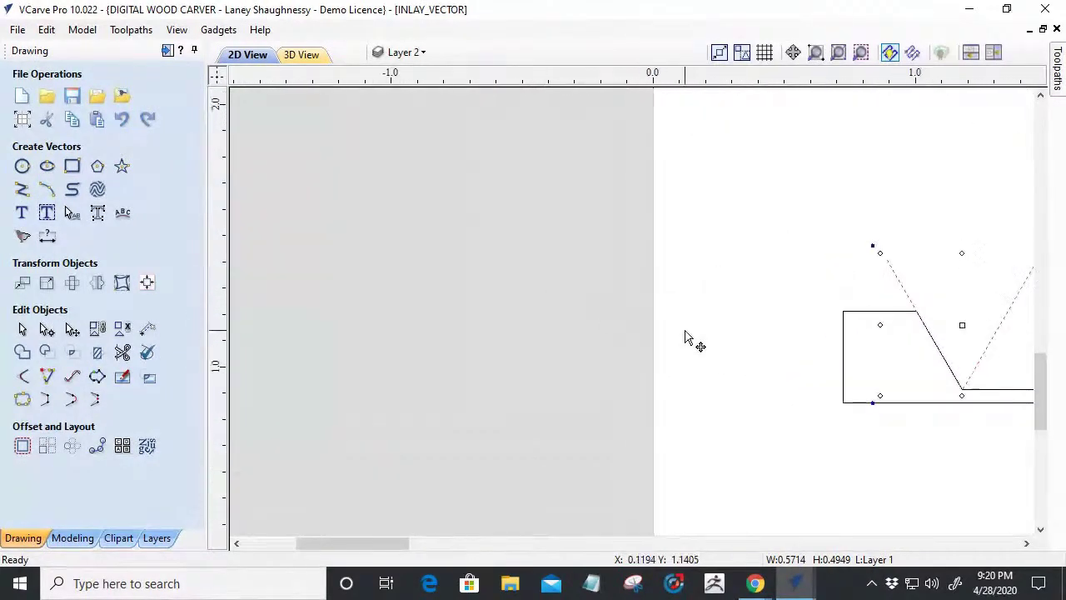
scroll(296, 231, down, 3)
scroll(630, 285, up, 3)
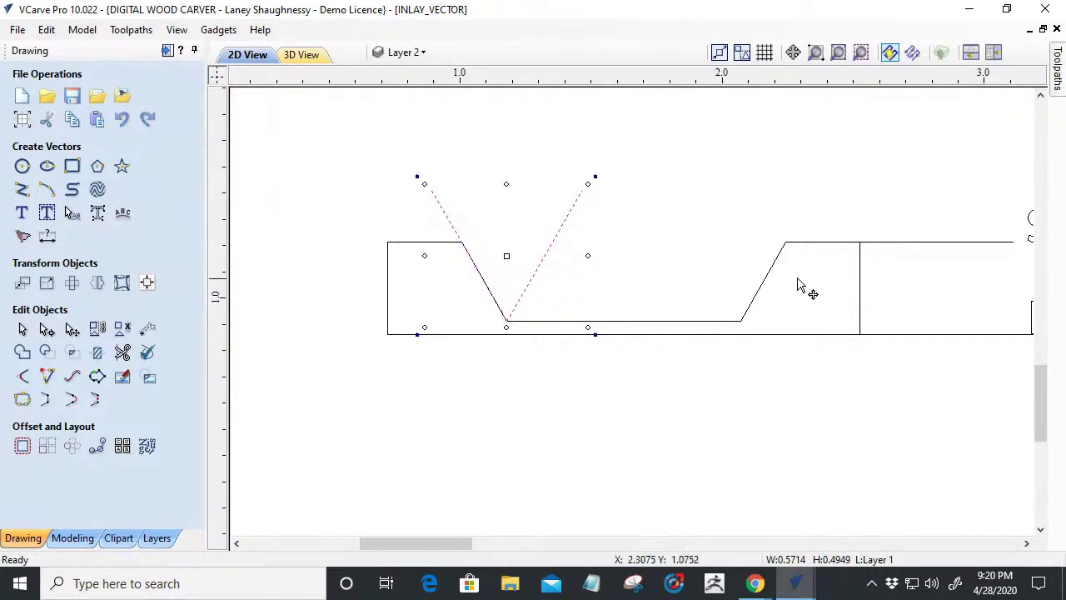
click(772, 273)
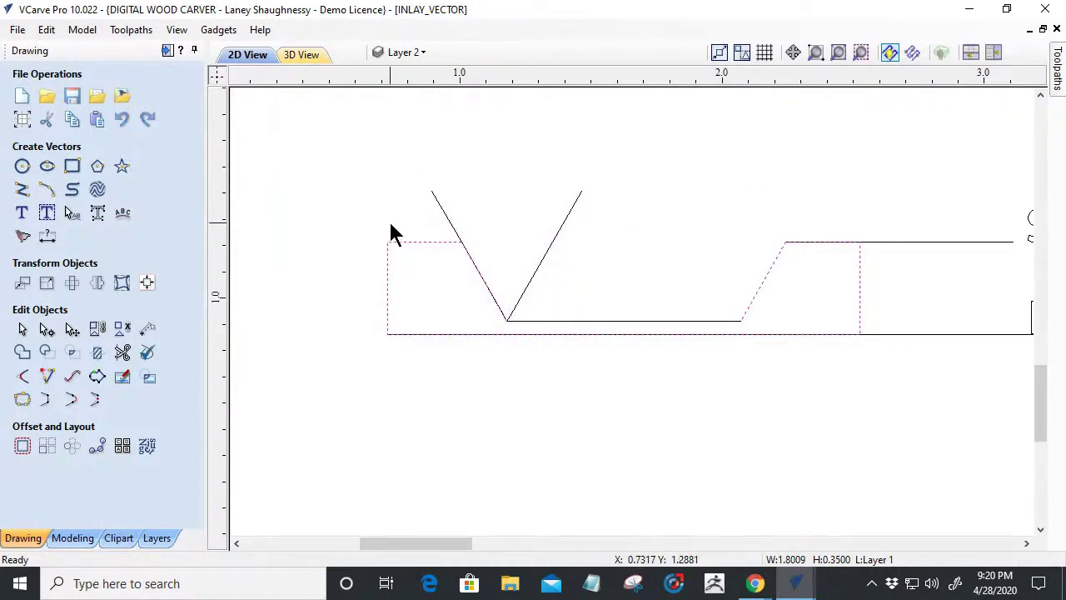
shift+click(712, 322)
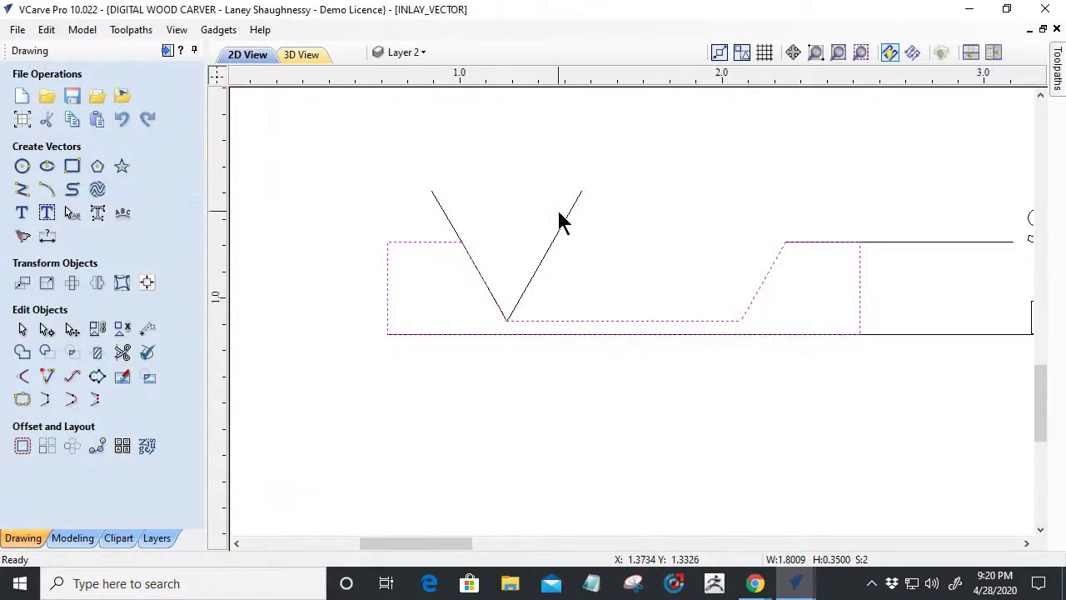
Step: Raise the female section off the male inlay in both assembled cross-section pairs beyond the depth-labelled male profiles
scroll(567, 276, down, 1)
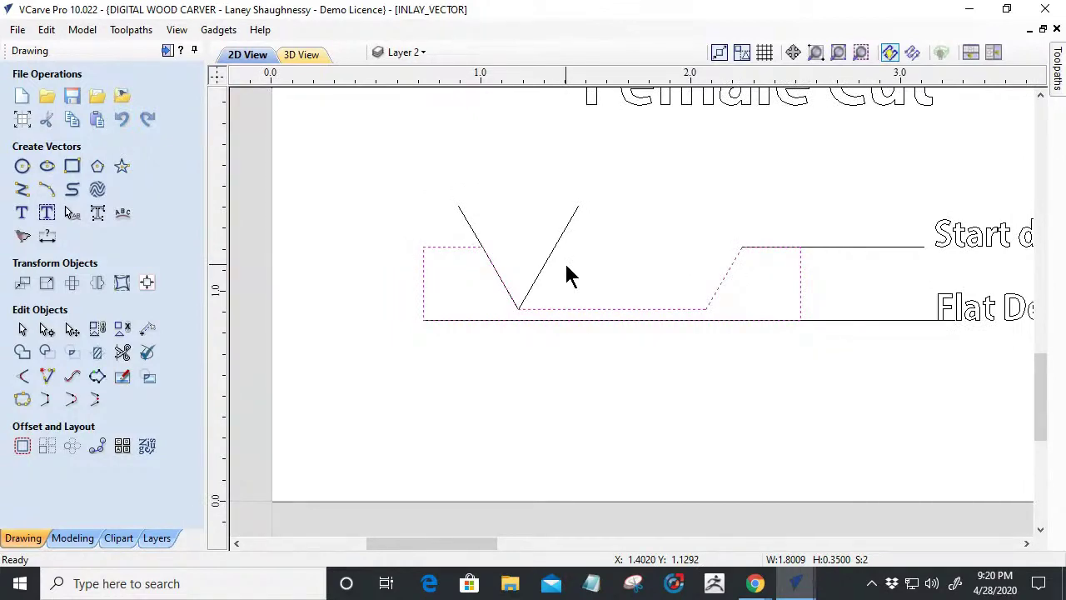
scroll(566, 276, down, 5)
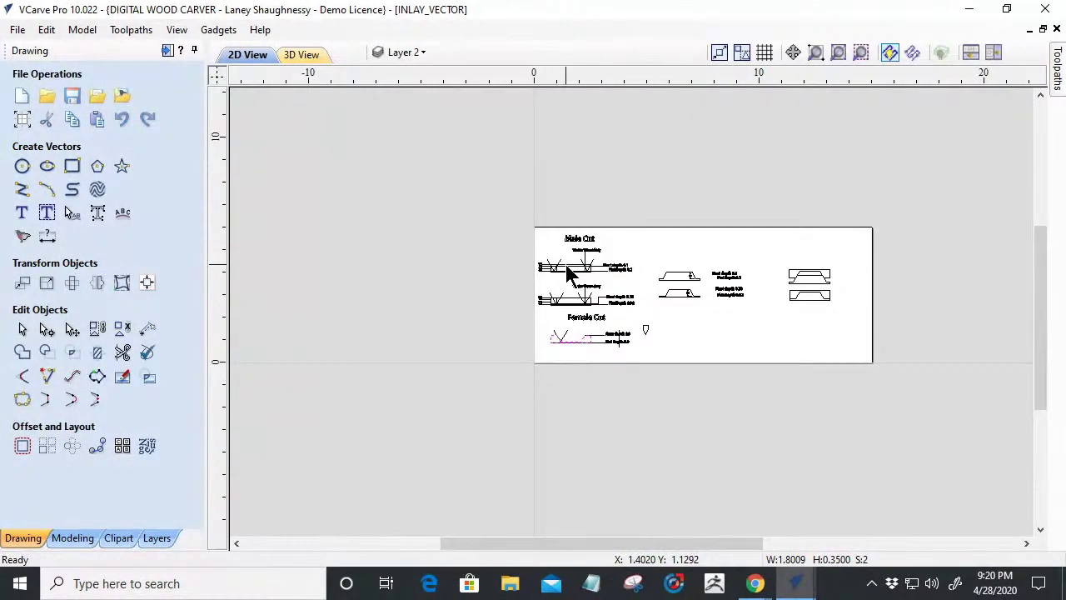
scroll(828, 291, up, 5)
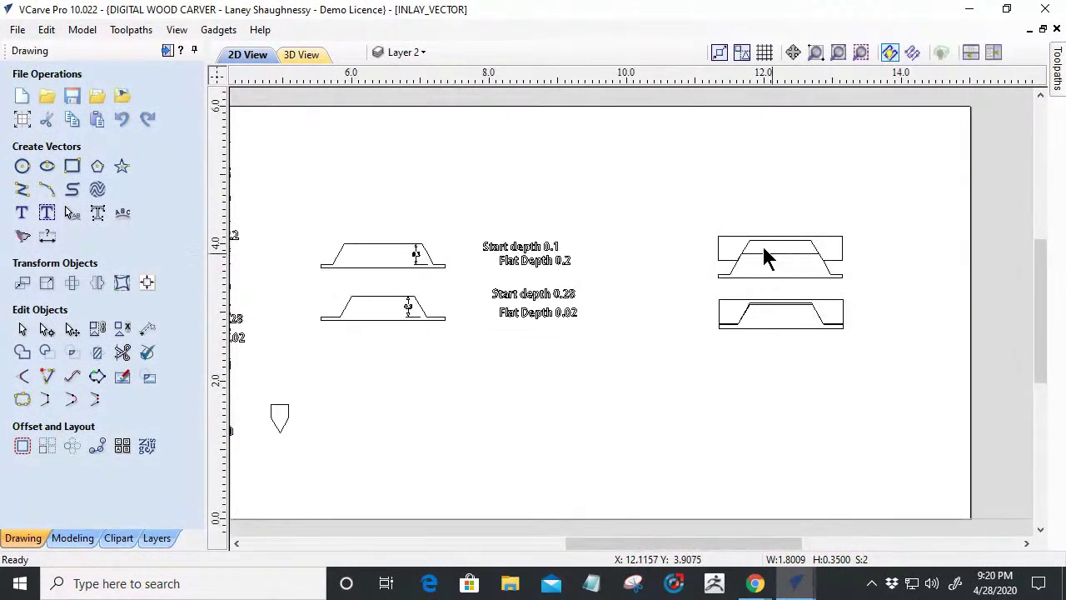
click(742, 244)
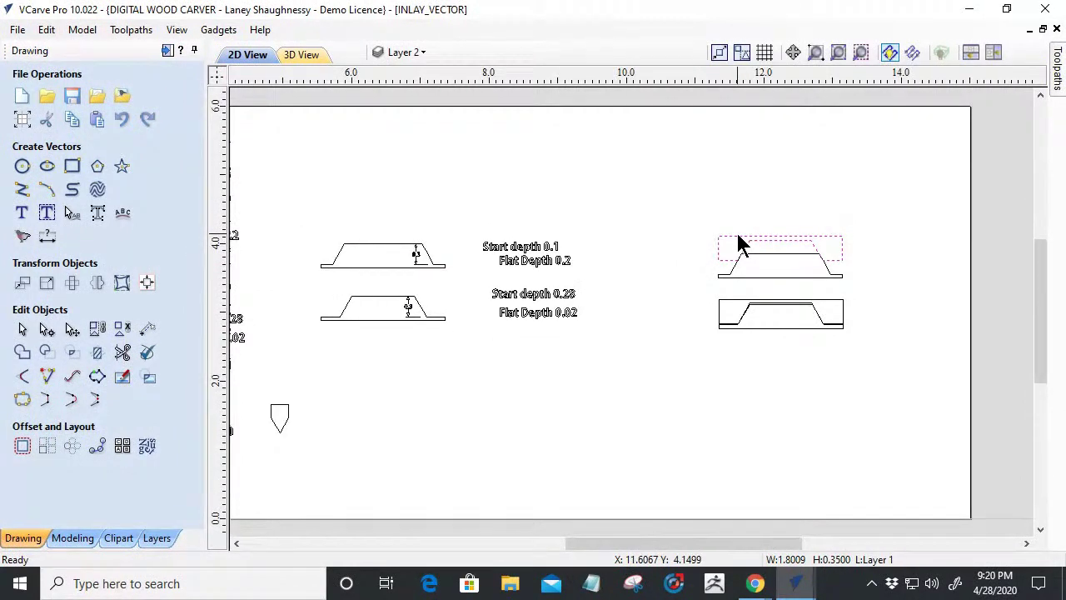
click(725, 308)
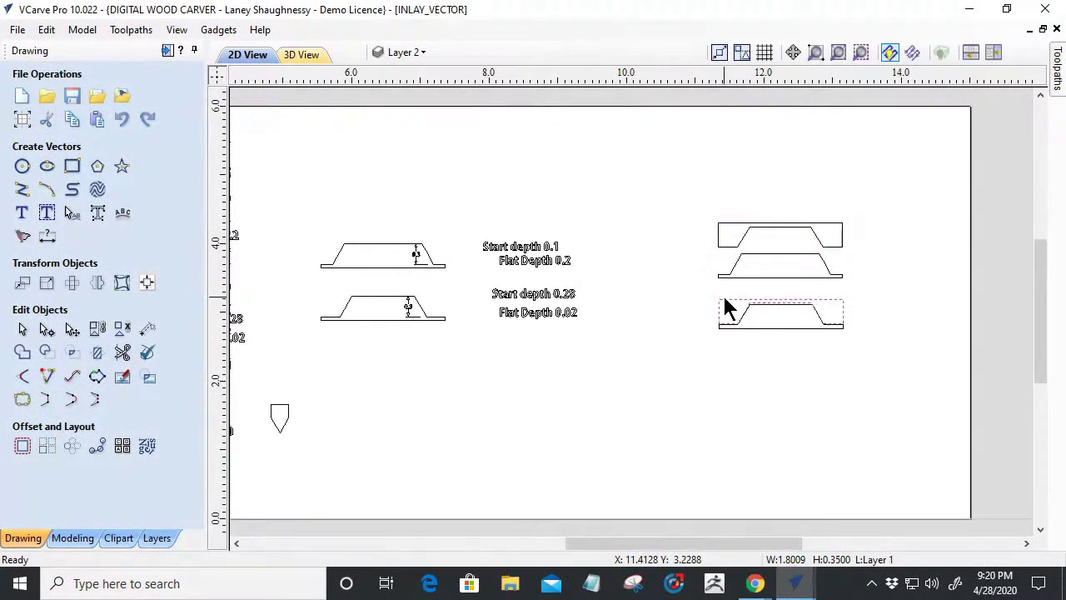
scroll(750, 234, up, 3)
Step: Select the raised female section of each pair in turn to compare the profiles, and return to the Male Cut diagrams
click(736, 218)
scroll(736, 250, down, 1)
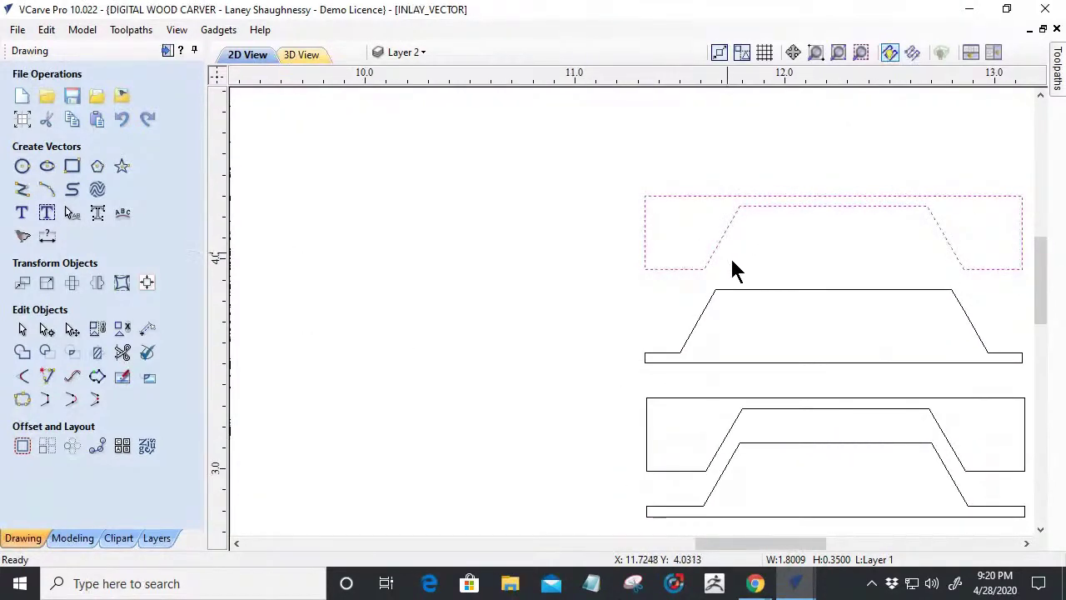
scroll(712, 207, down, 1)
click(744, 388)
scroll(841, 379, down, 2)
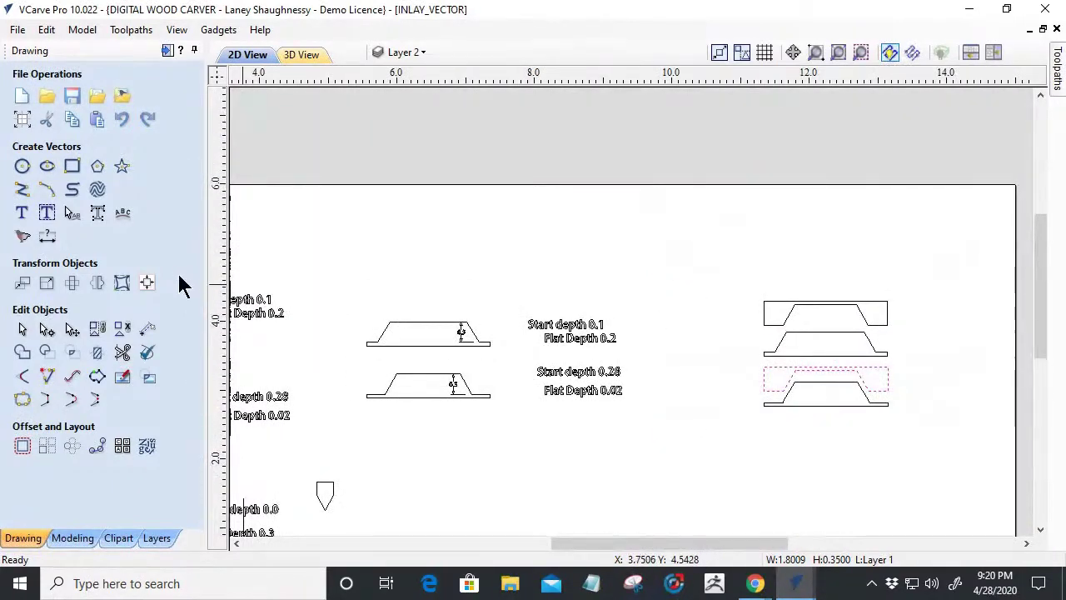
scroll(519, 345, down, 2)
scroll(421, 351, down, 2)
scroll(298, 277, up, 1)
scroll(393, 291, up, 2)
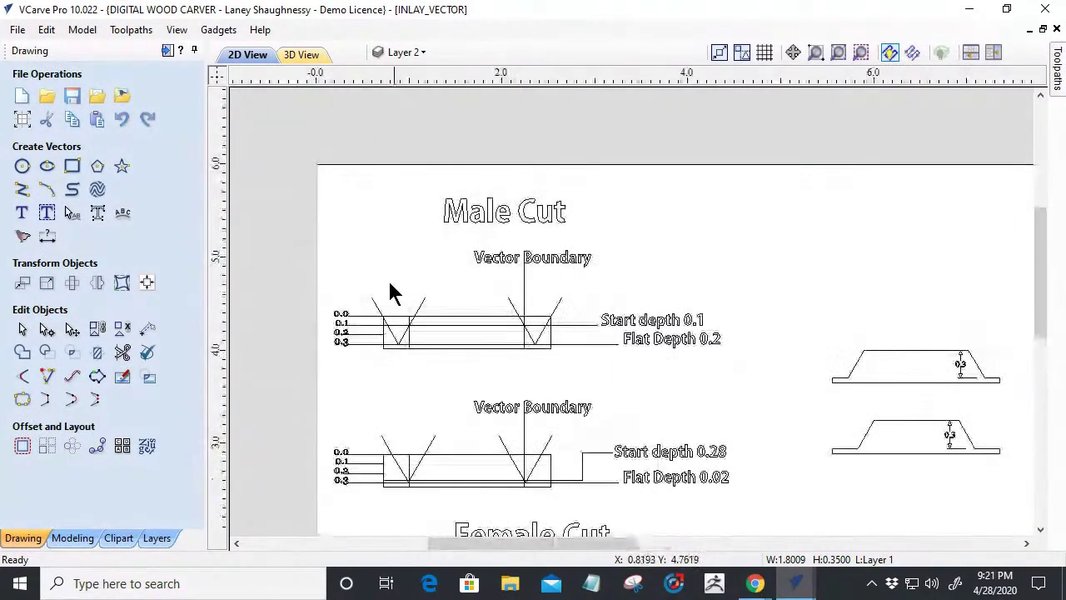
Step: Examine the V-bit profiles, vector boundary, start depth and flat depth annotations in the two Male Cut cross-section diagrams
scroll(429, 347, up, 1)
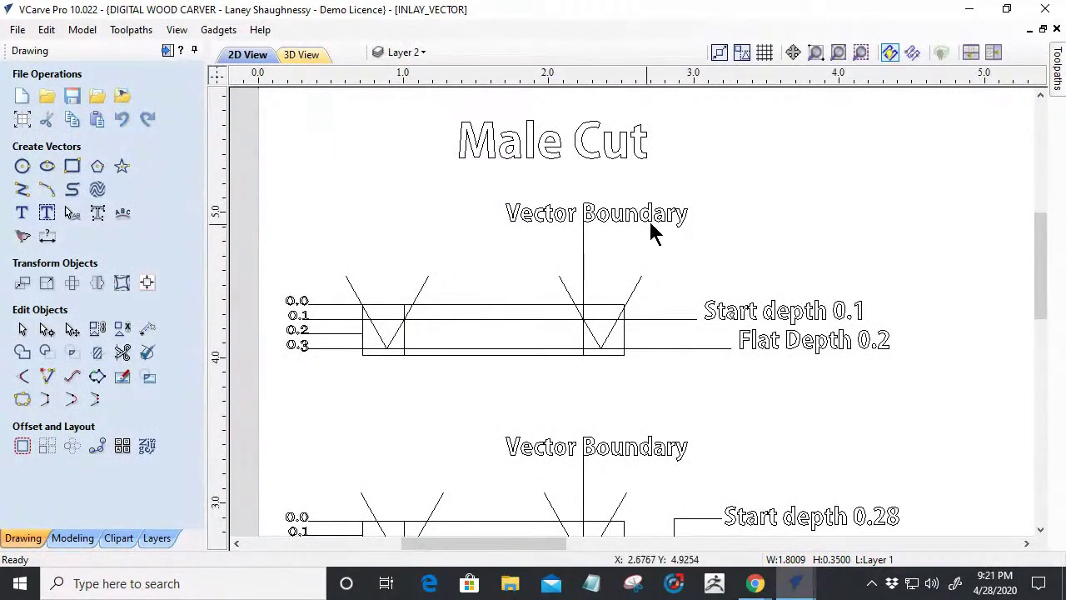
scroll(658, 221, down, 1)
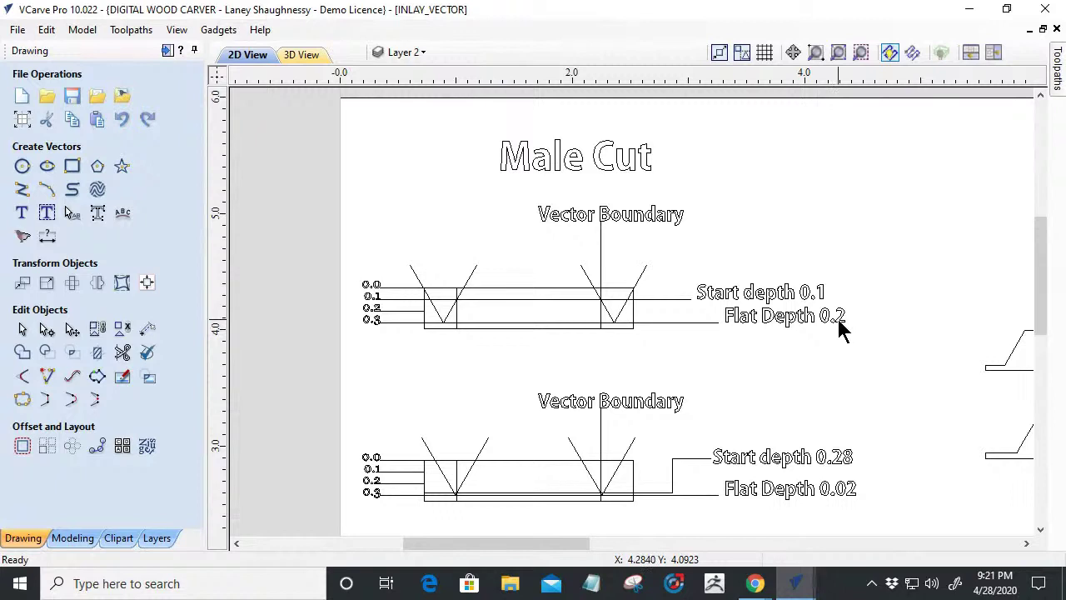
scroll(792, 330, down, 2)
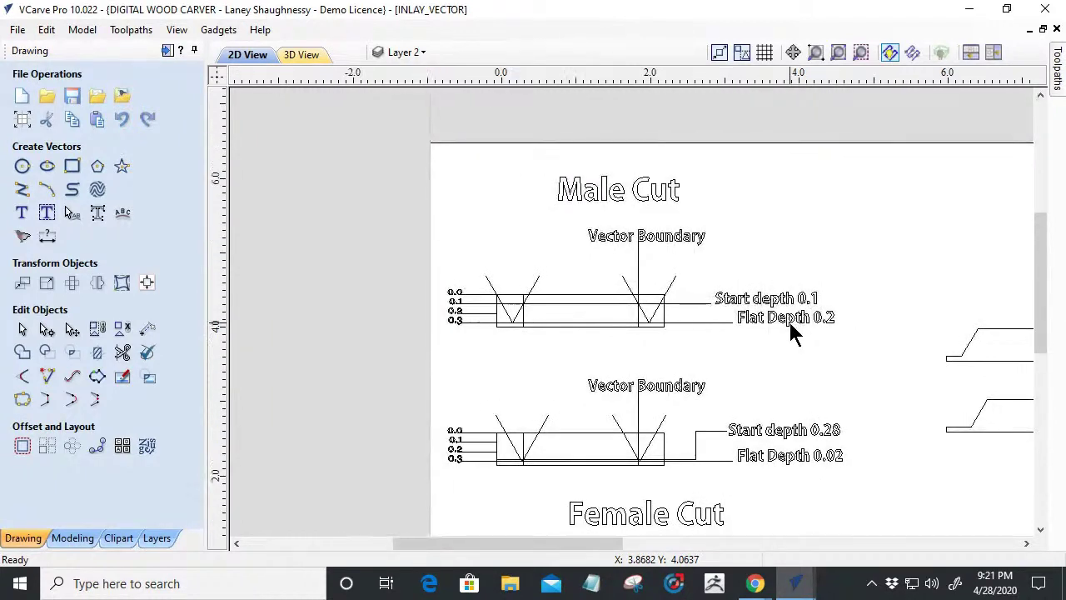
scroll(764, 345, up, 1)
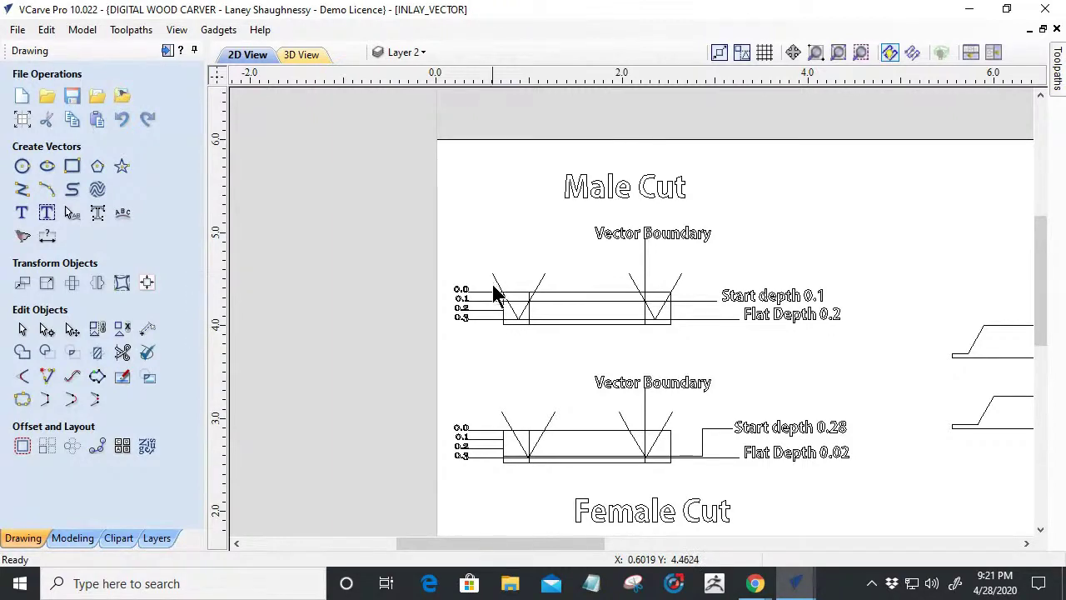
scroll(494, 290, up, 5)
scroll(493, 300, down, 2)
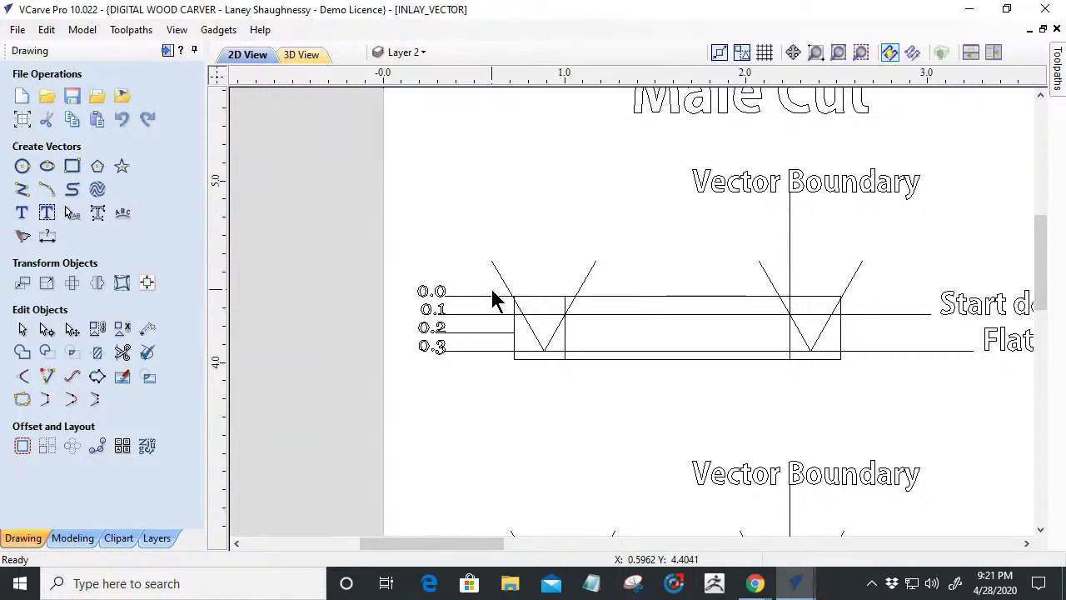
scroll(442, 342, down, 2)
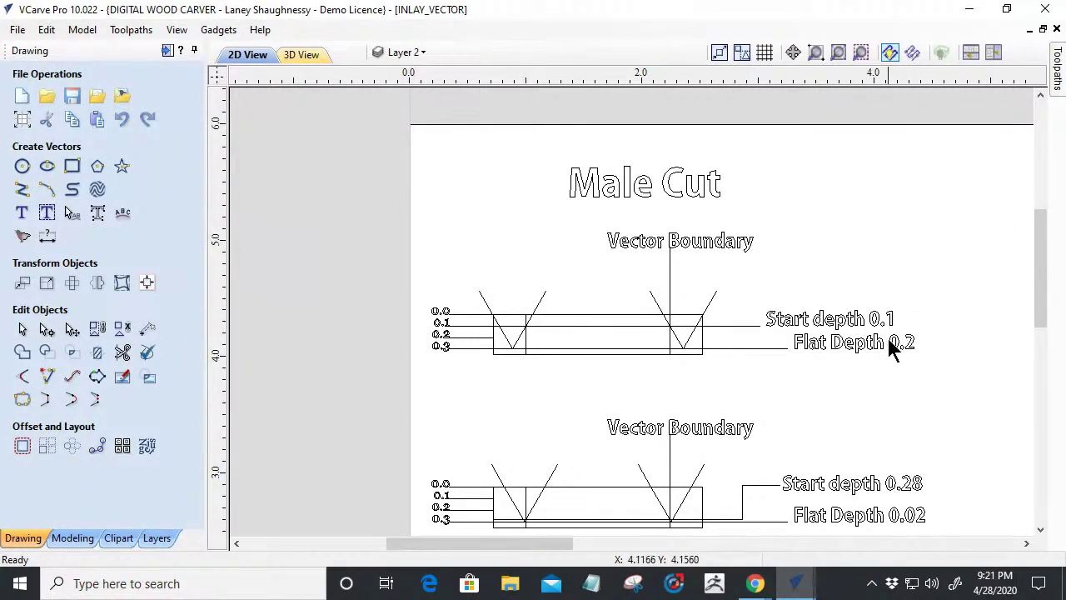
scroll(890, 342, up, 3)
scroll(883, 346, down, 3)
scroll(688, 350, up, 2)
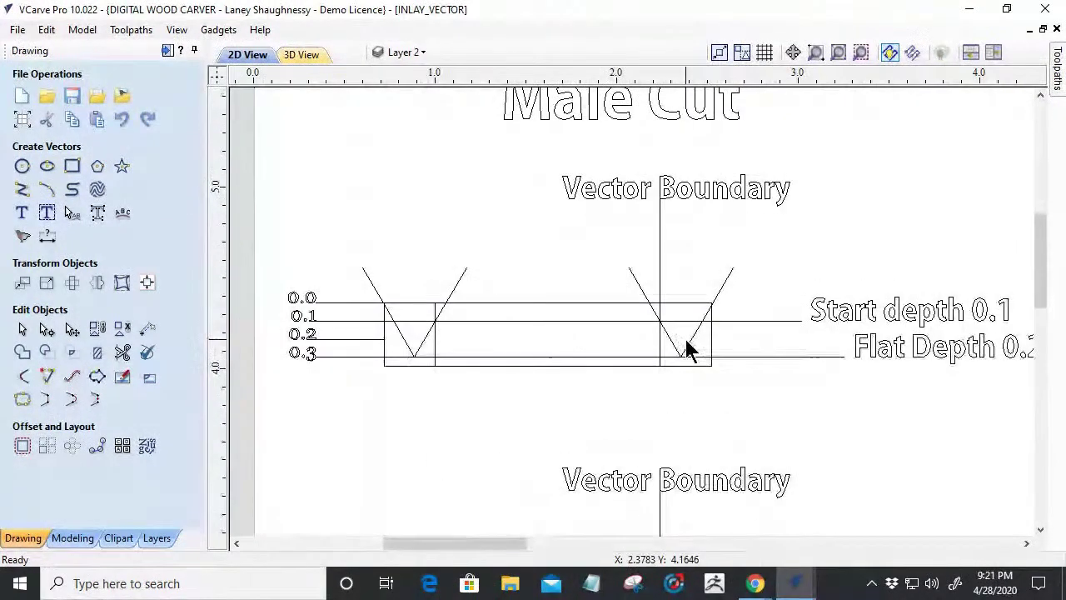
scroll(688, 349, up, 2)
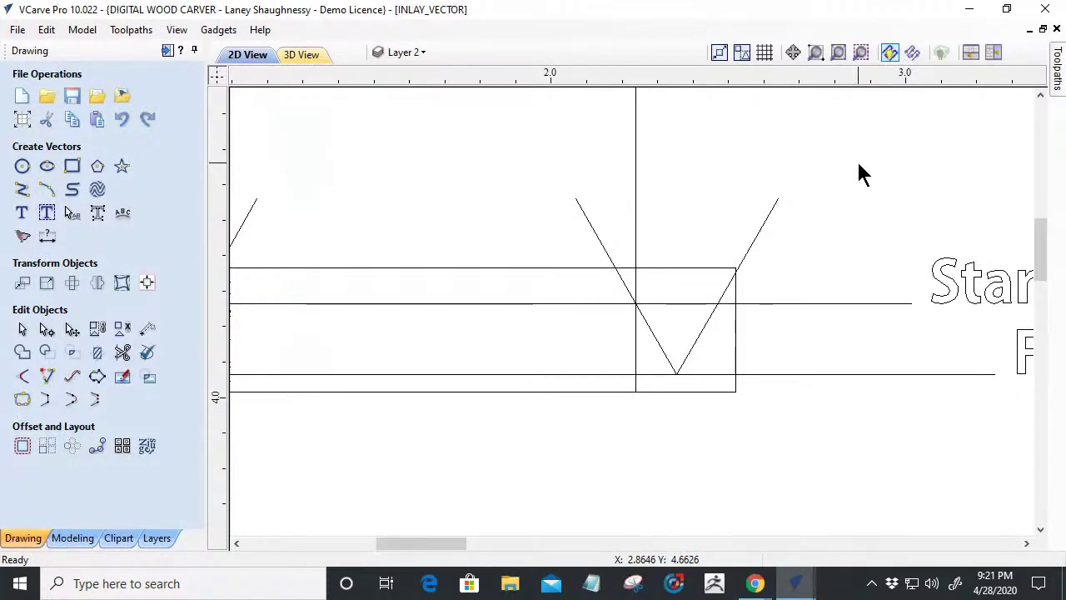
scroll(862, 173, down, 3)
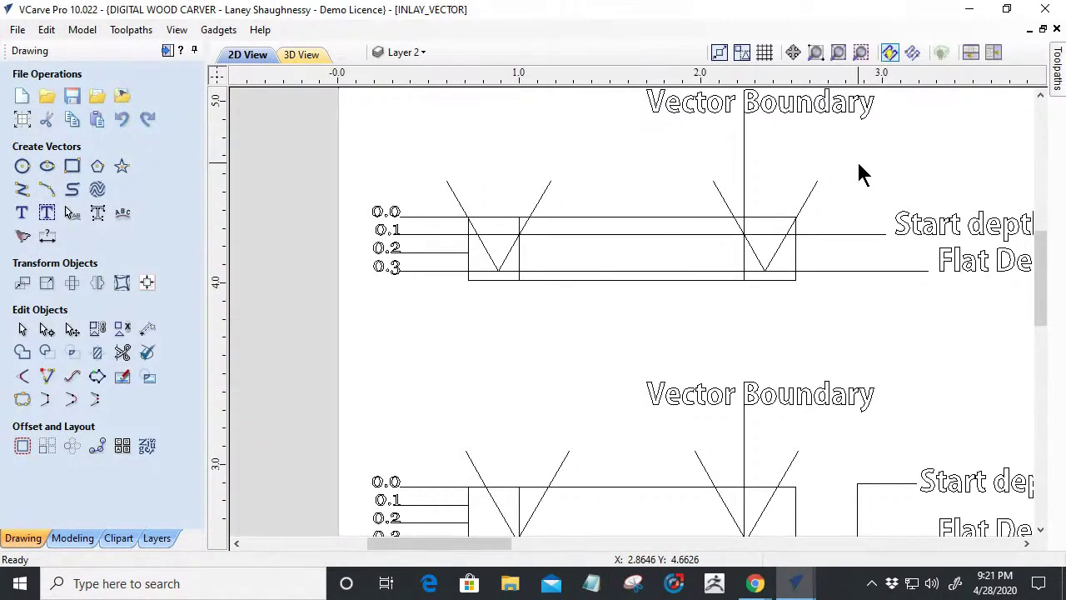
scroll(504, 183, up, 2)
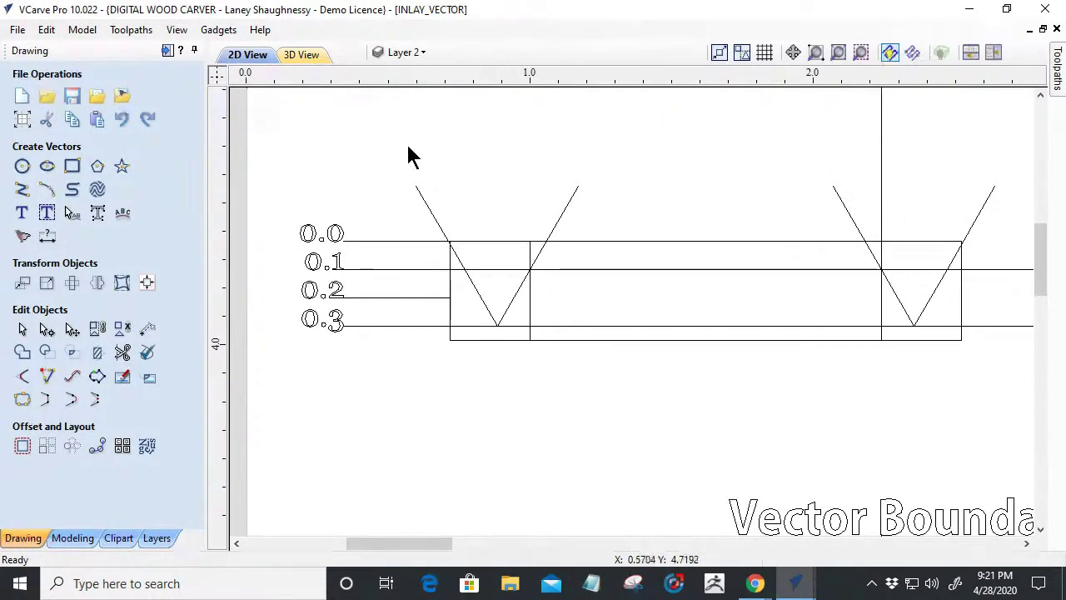
scroll(442, 205, down, 2)
scroll(372, 180, up, 2)
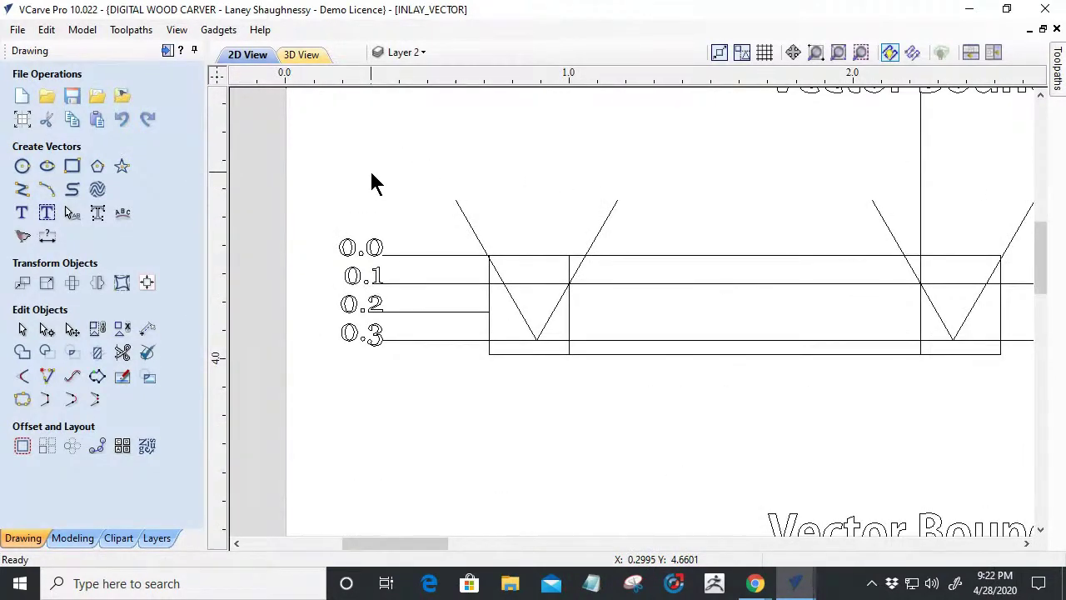
scroll(453, 202, down, 2)
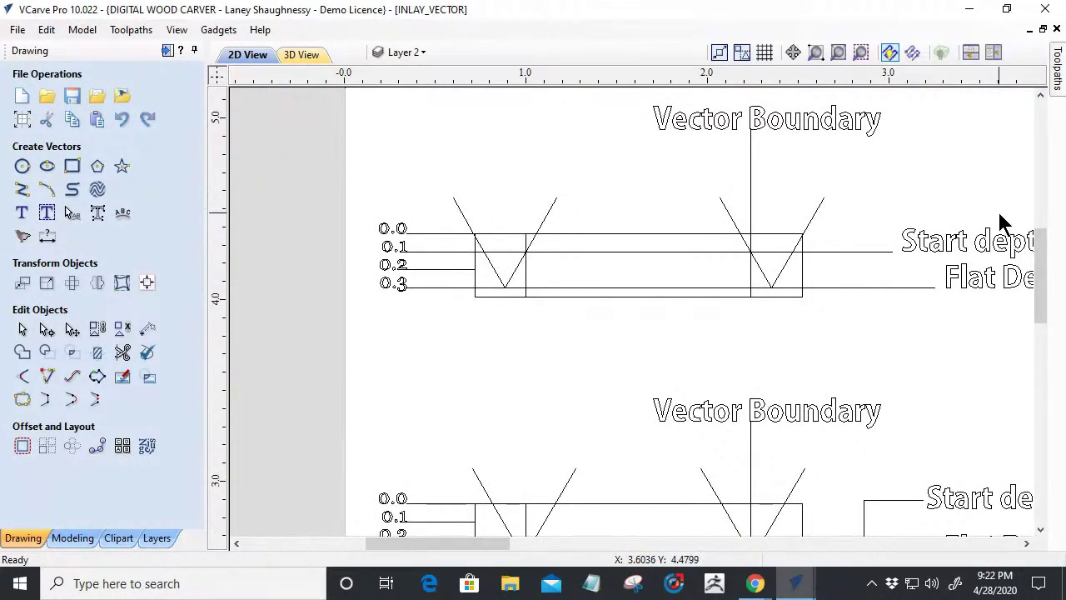
scroll(967, 288, down, 2)
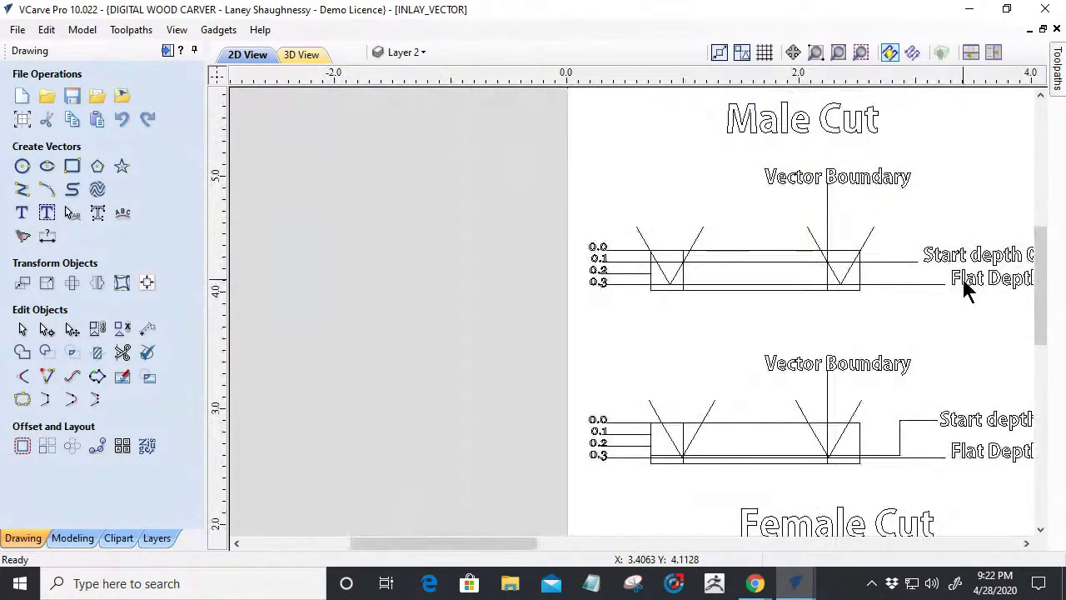
drag(533, 550, 572, 555)
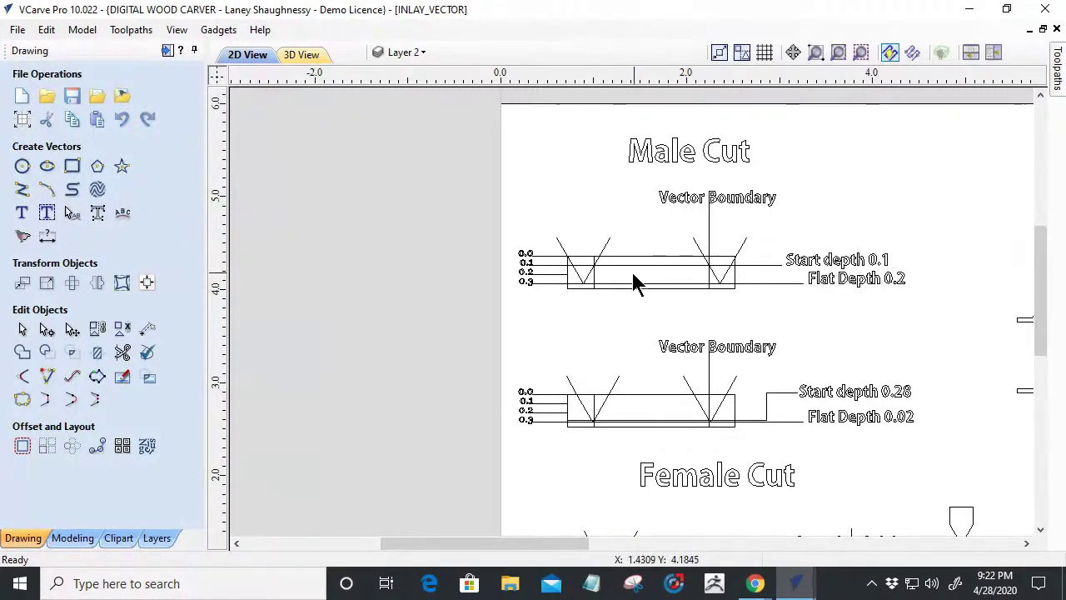
Step: Try placing the left V-bit outline's tip at the top and bottom of the block's left edge in the upper Male Cut diagram
scroll(634, 281, up, 2)
click(606, 241)
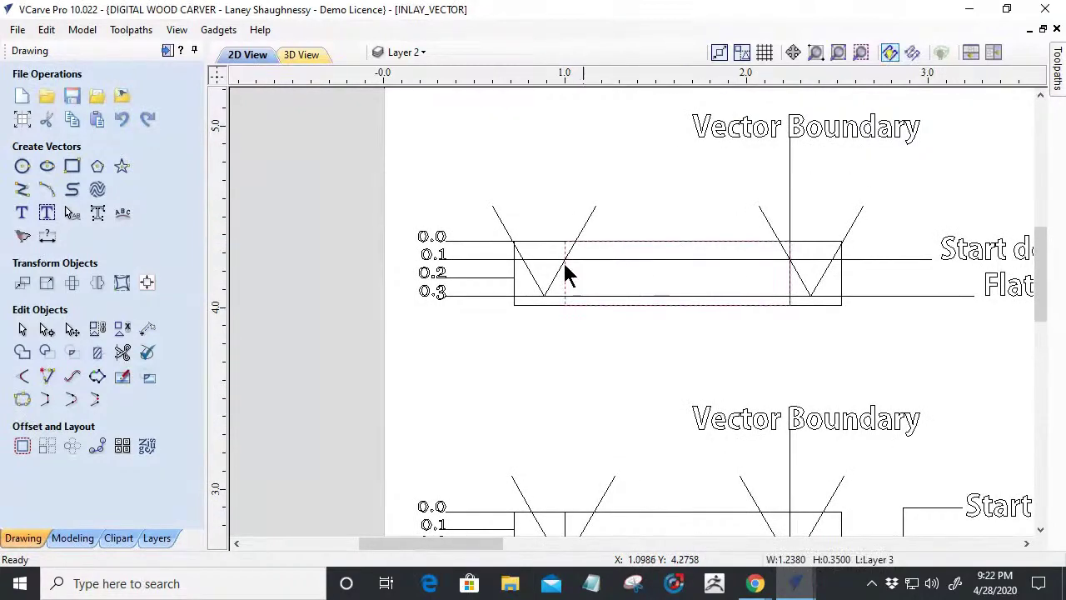
scroll(511, 265, up, 2)
click(501, 208)
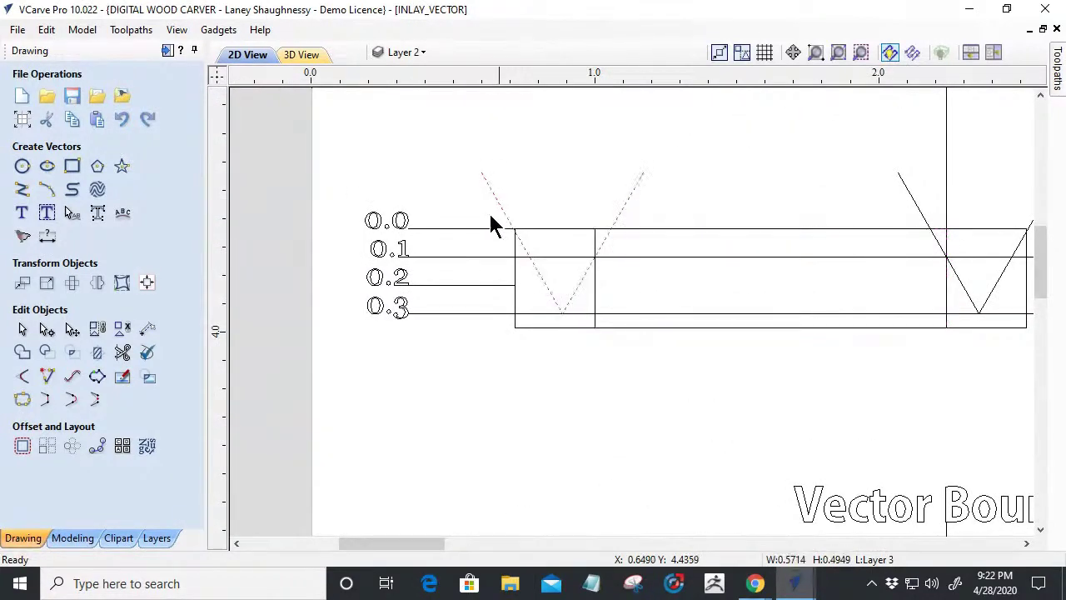
click(564, 306)
drag(564, 307, 516, 225)
drag(515, 229, 515, 327)
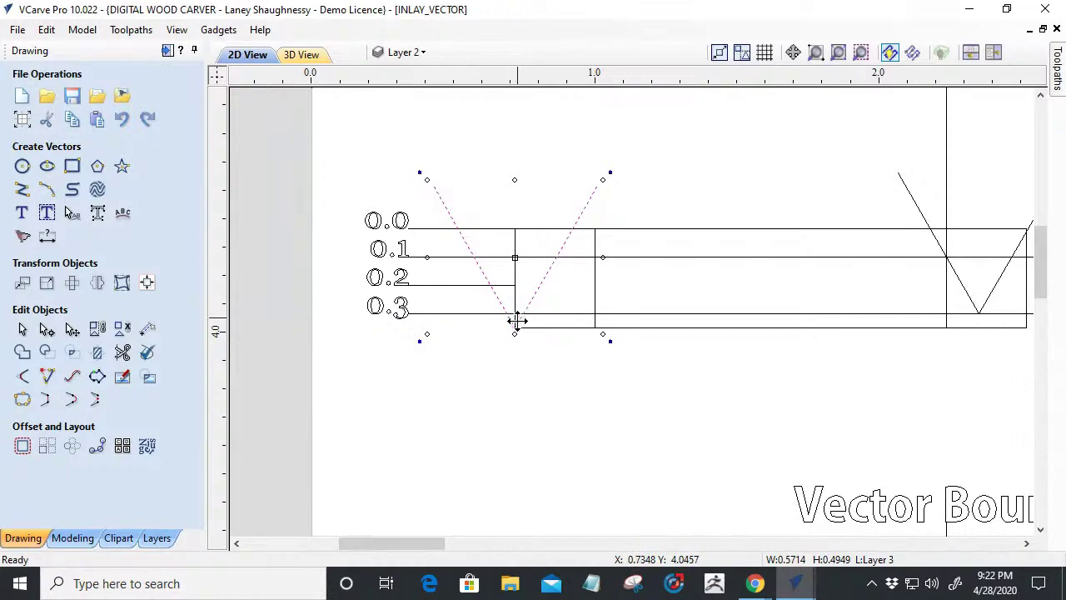
drag(525, 317, 526, 218)
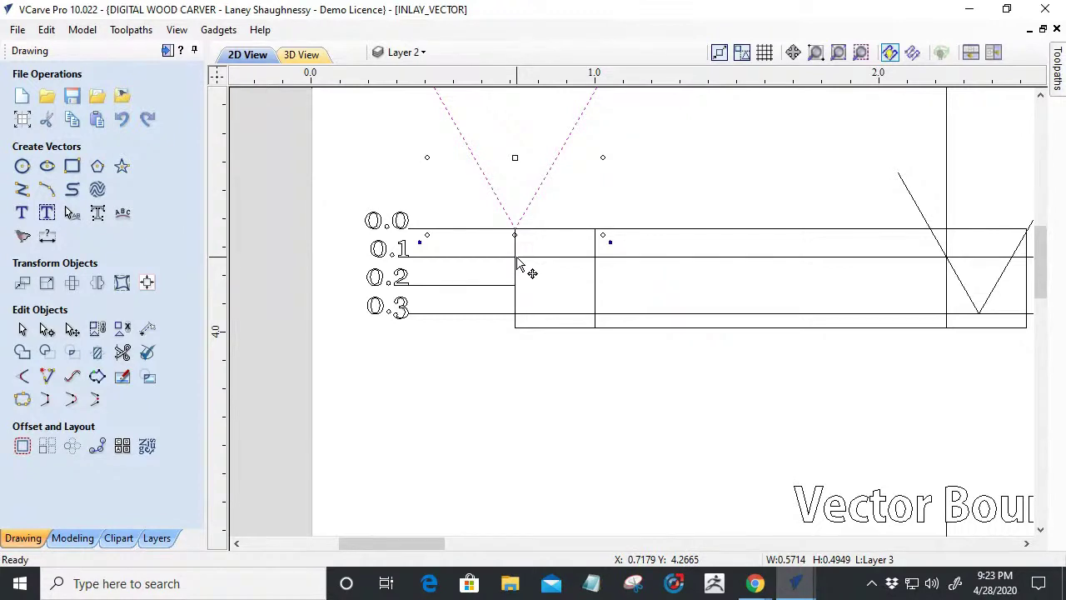
drag(514, 229, 528, 302)
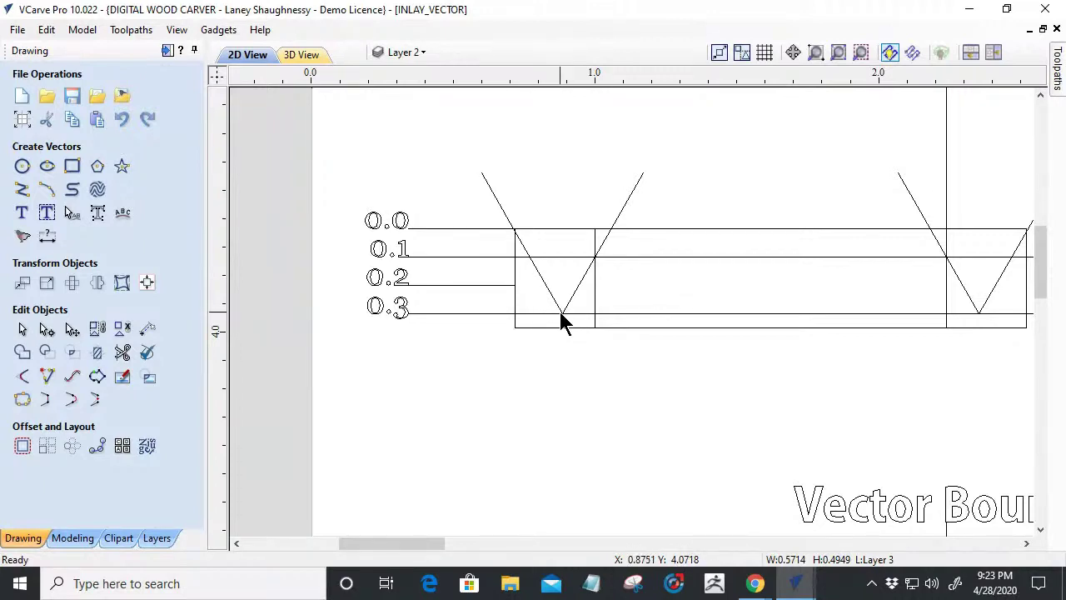
Step: Shift the left V-bit outline so its left flank passes through the block's top-left corner at the 0.0 depth line
click(516, 243)
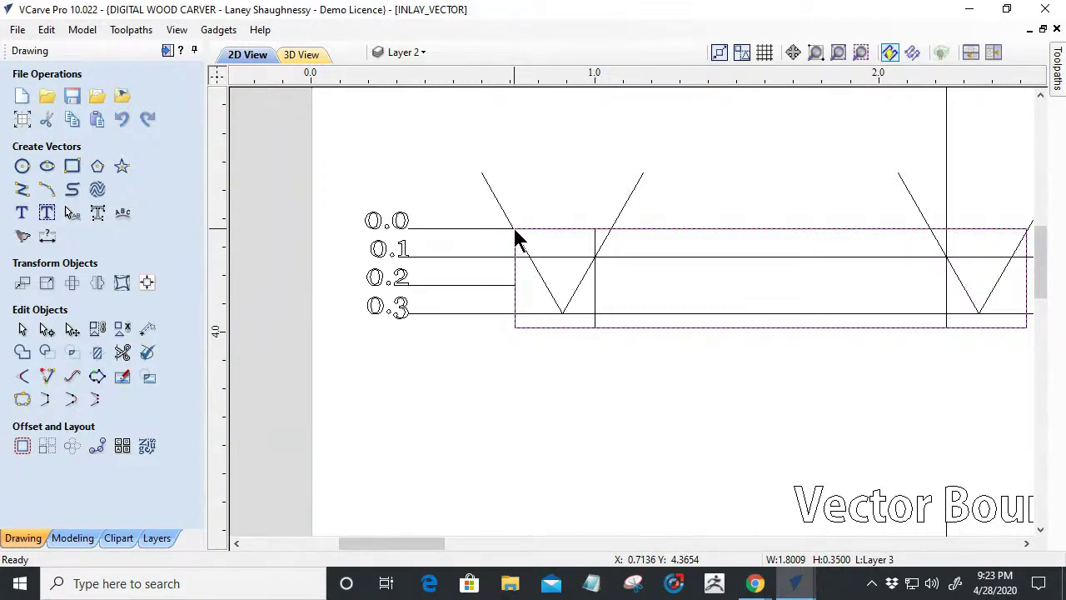
scroll(507, 269, up, 3)
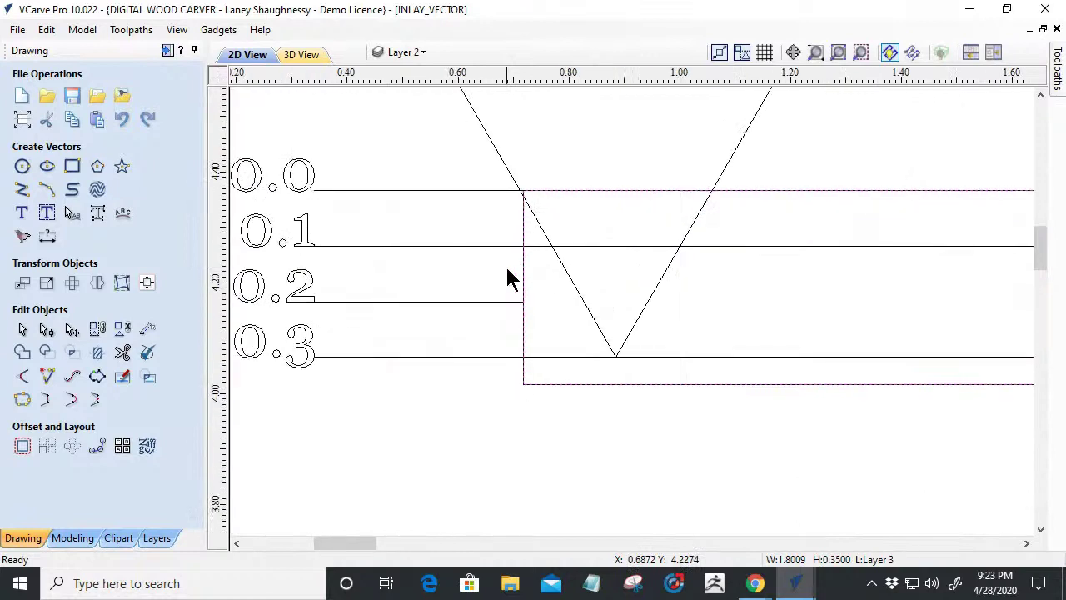
click(525, 174)
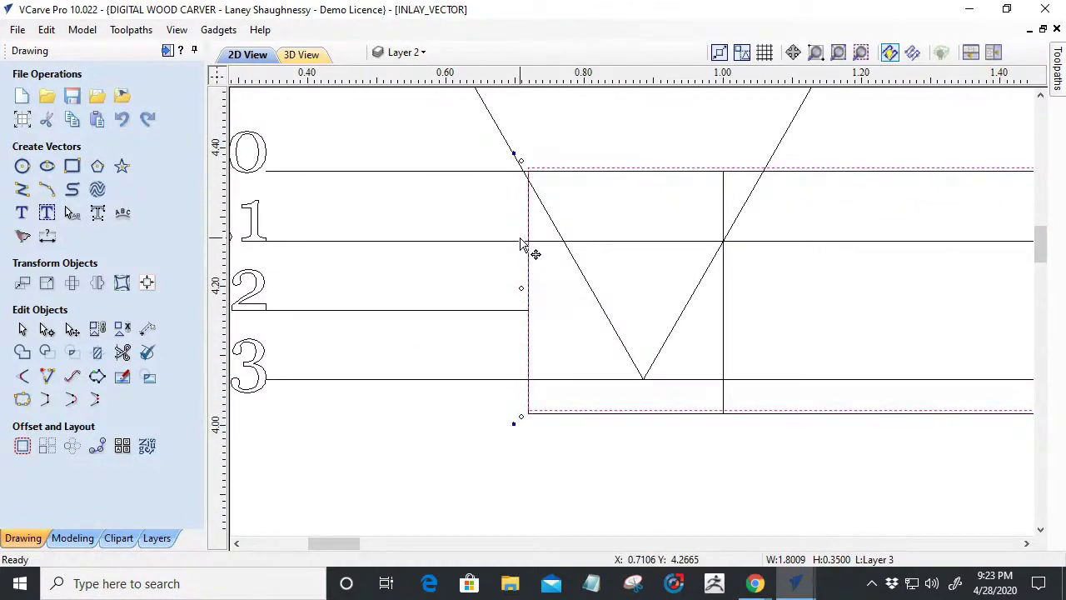
click(554, 222)
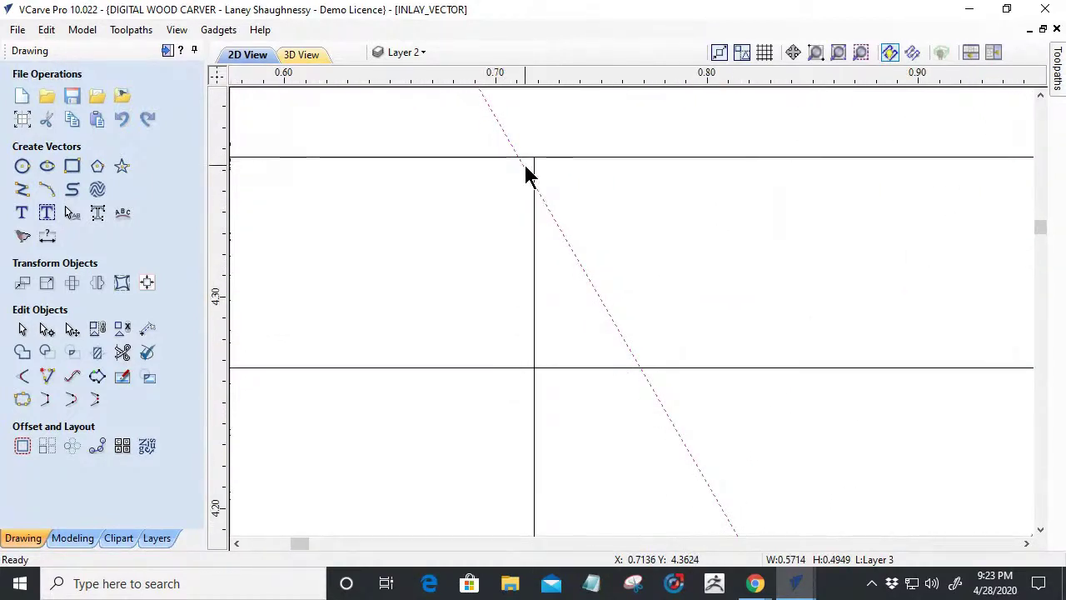
drag(524, 169, 528, 159)
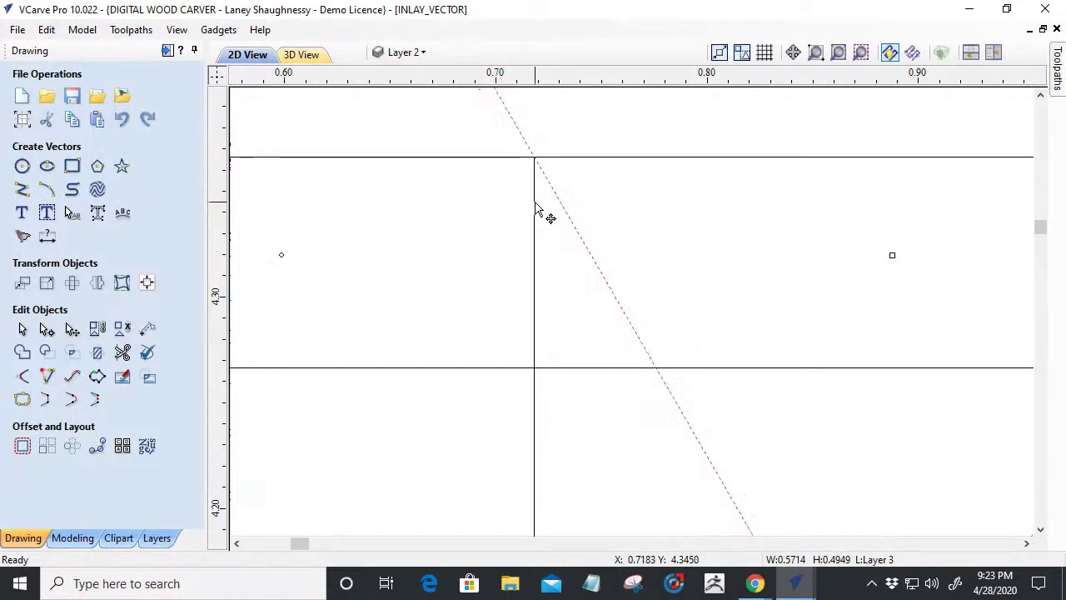
Step: Move the left V-bit outline sideways so its left flank crosses the block's left edge at the 0.1 depth line
scroll(543, 214, down, 3)
scroll(528, 204, down, 2)
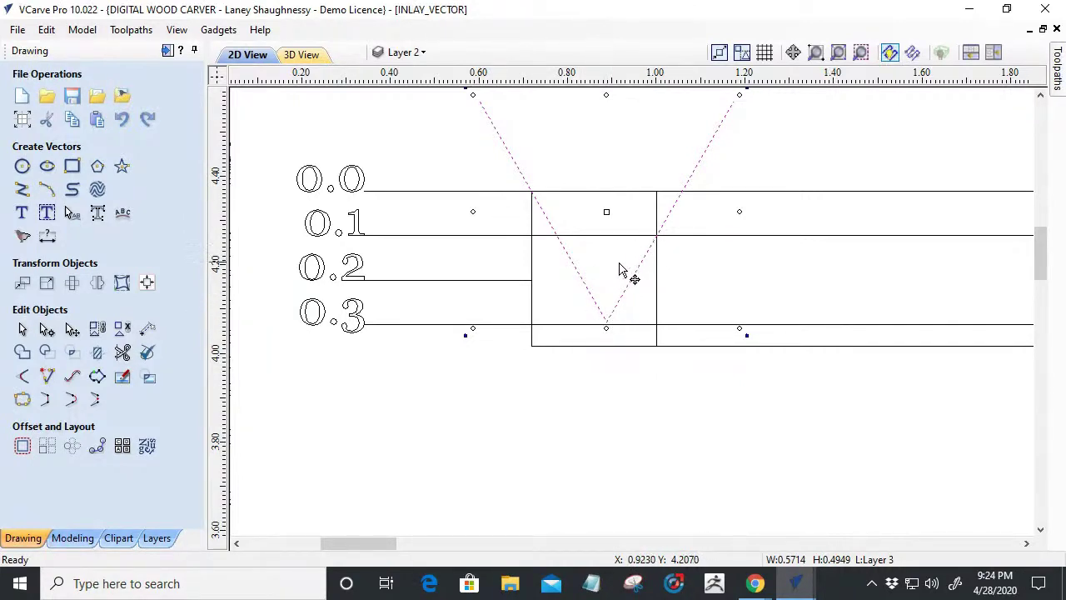
scroll(604, 276, down, 2)
scroll(594, 275, down, 1)
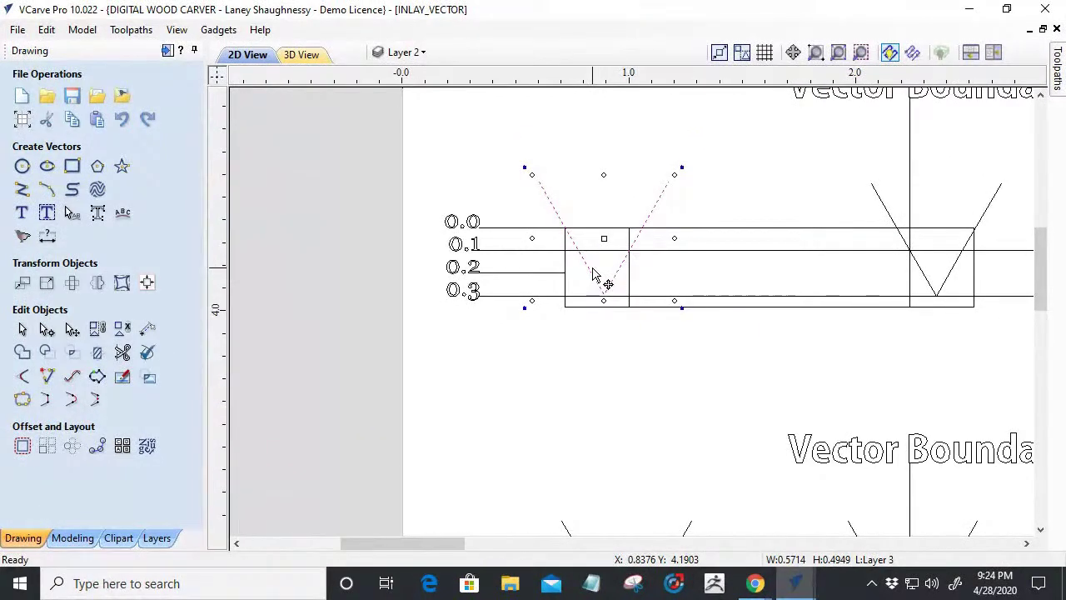
scroll(607, 267, up, 4)
scroll(696, 250, down, 4)
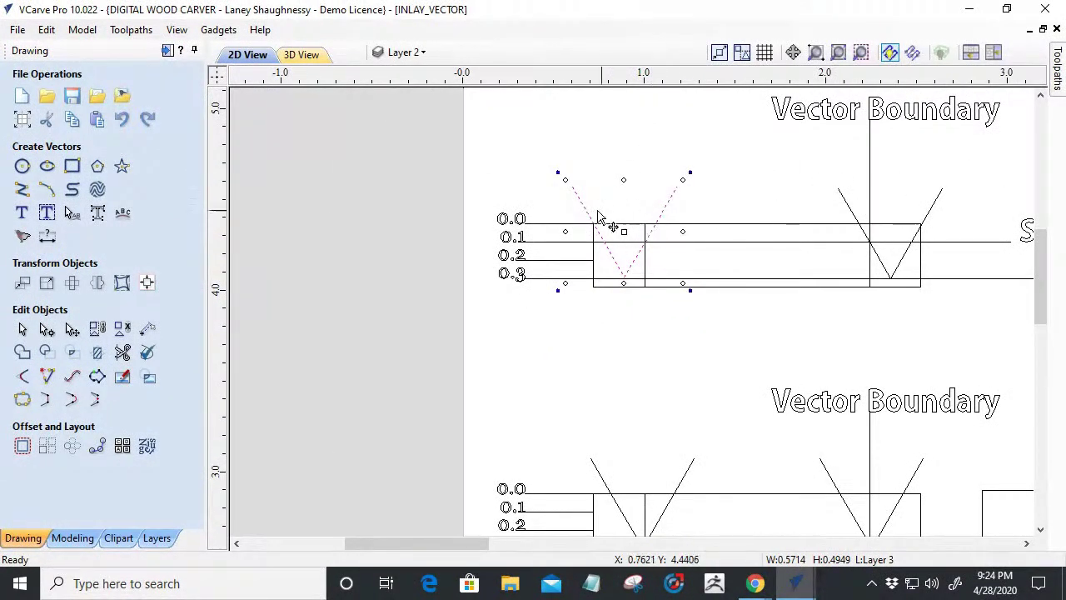
scroll(522, 238, up, 4)
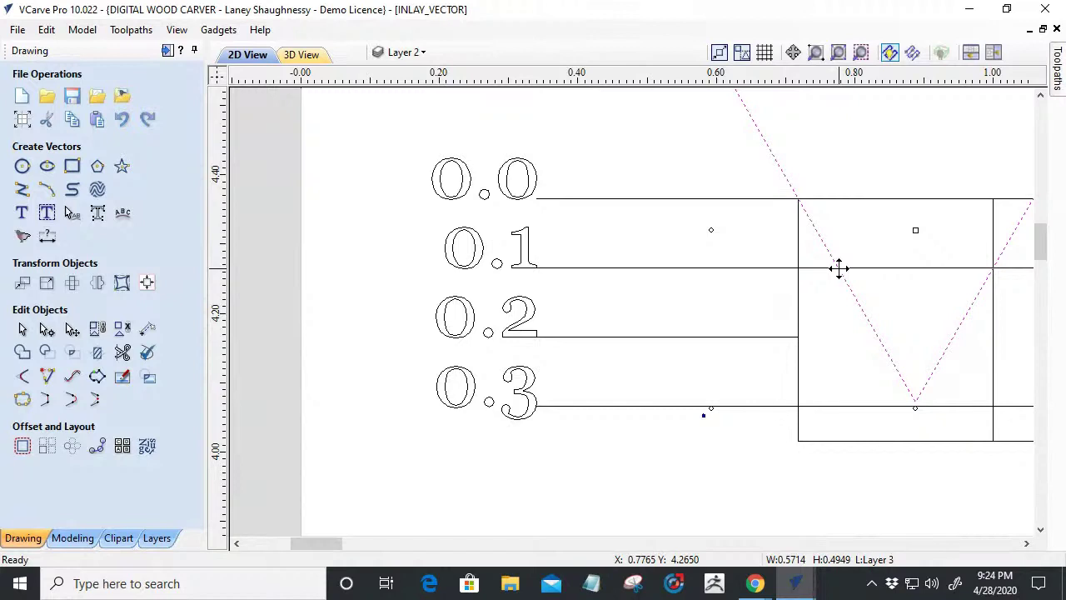
drag(838, 268, 799, 269)
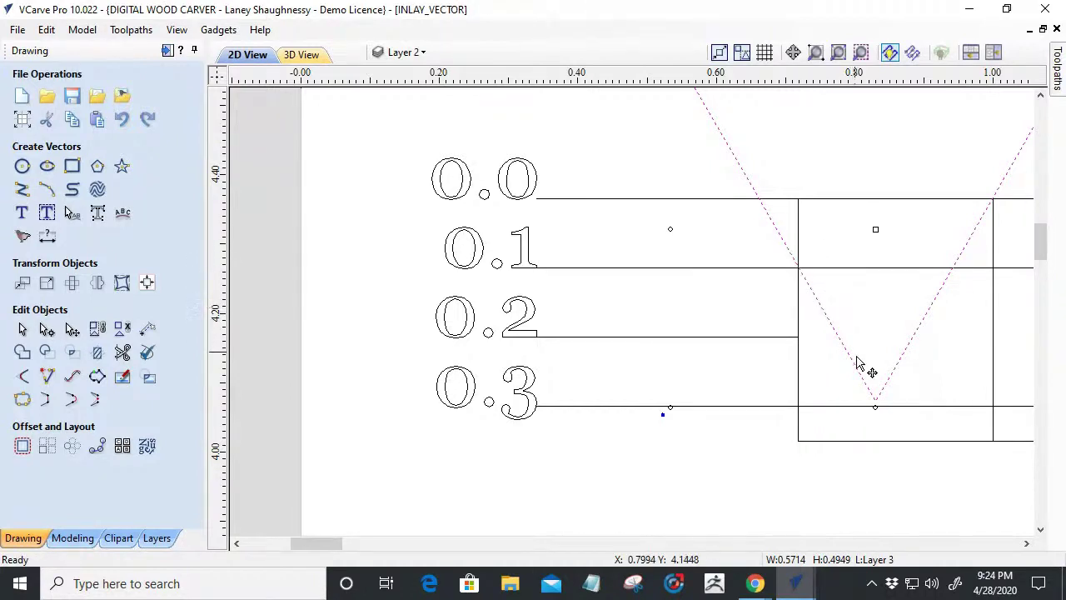
drag(876, 398, 874, 407)
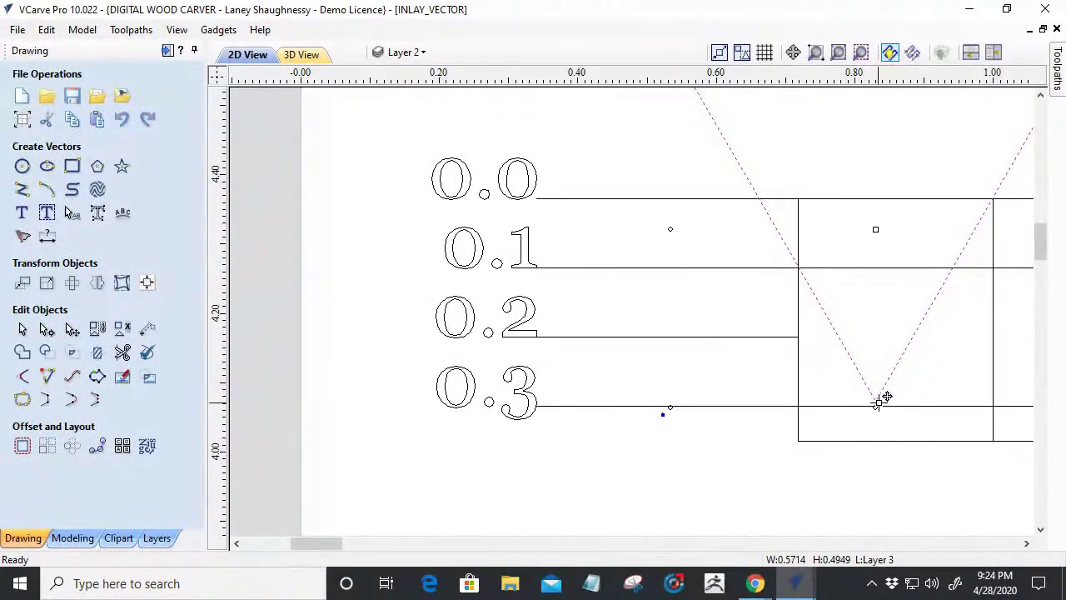
Step: Lower the V-bit outline's tip onto the 0.3 depth line and realign its left flank with the block edge at 0.1
scroll(881, 401, up, 3)
drag(857, 398, 858, 421)
scroll(859, 404, down, 3)
scroll(859, 400, down, 1)
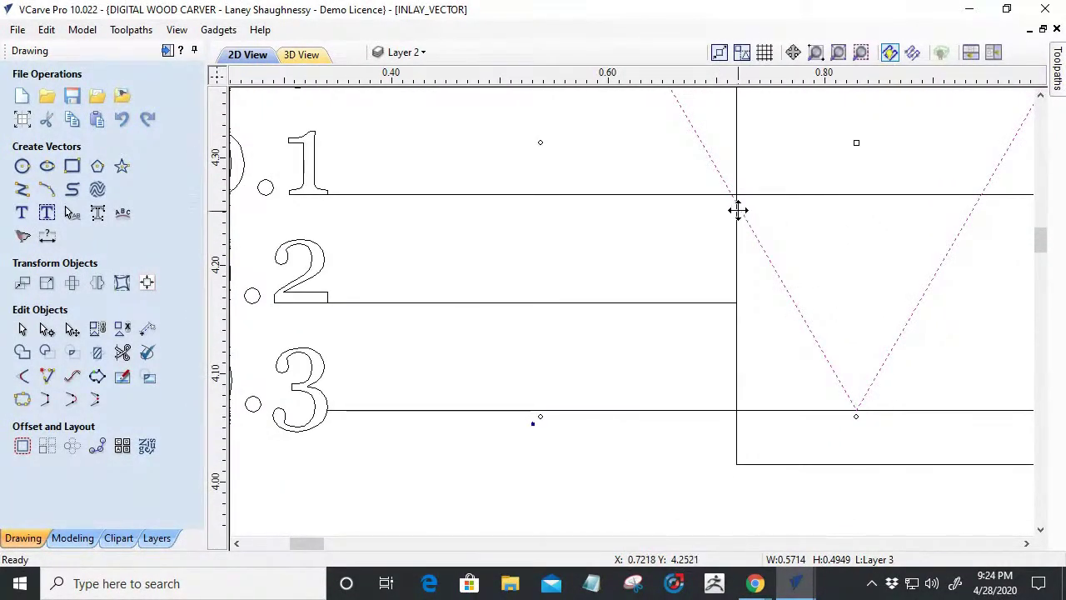
drag(730, 197, 738, 194)
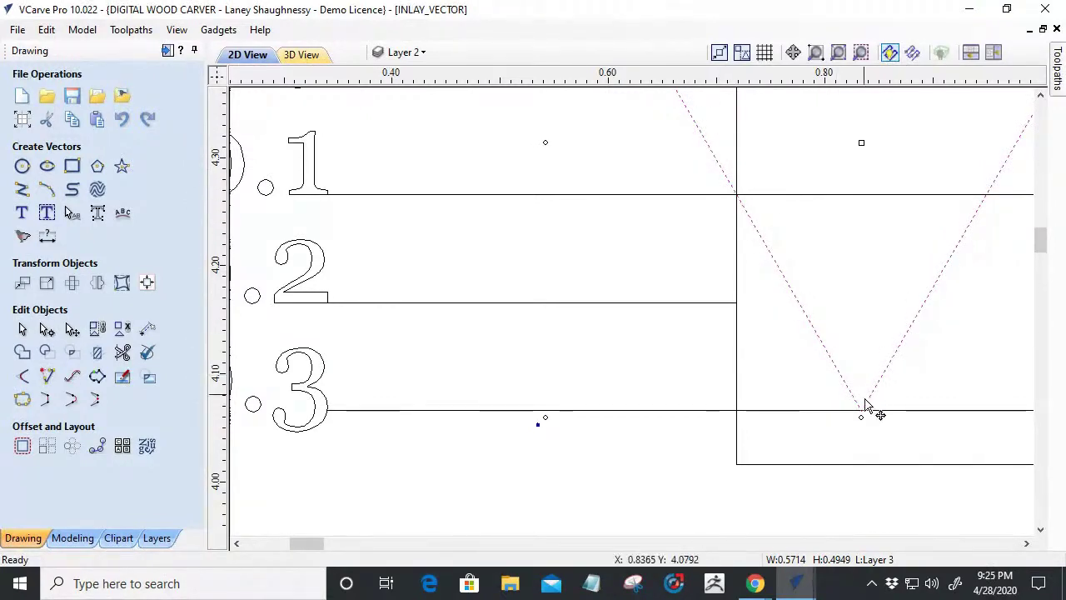
scroll(728, 179, down, 5)
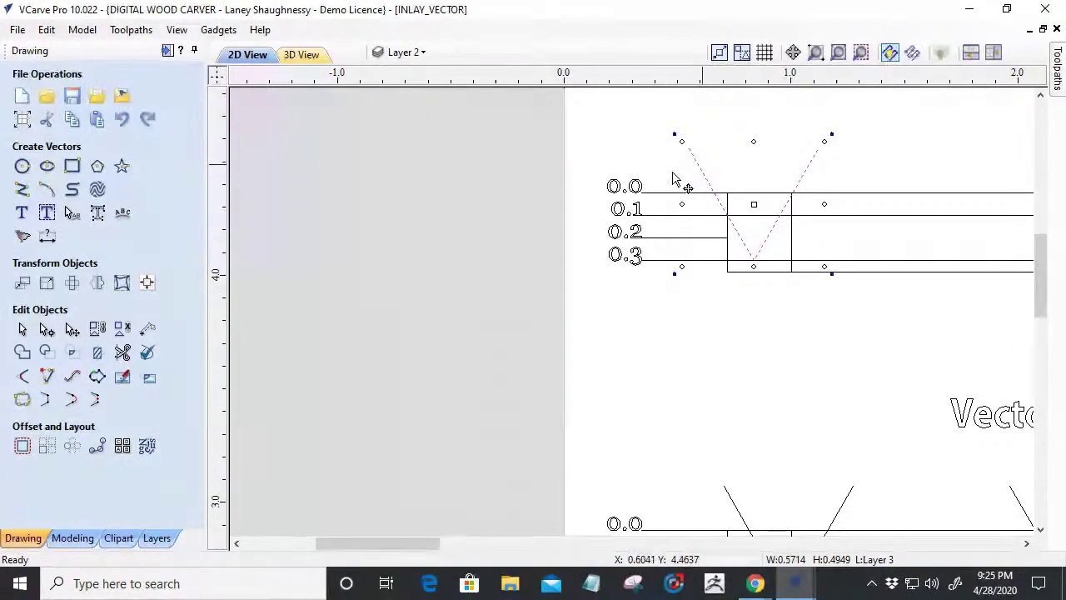
Step: Switch to the other VCarve Pro window containing the scroll inlay design and inspect its male vectors up close
mouse_move(799, 586)
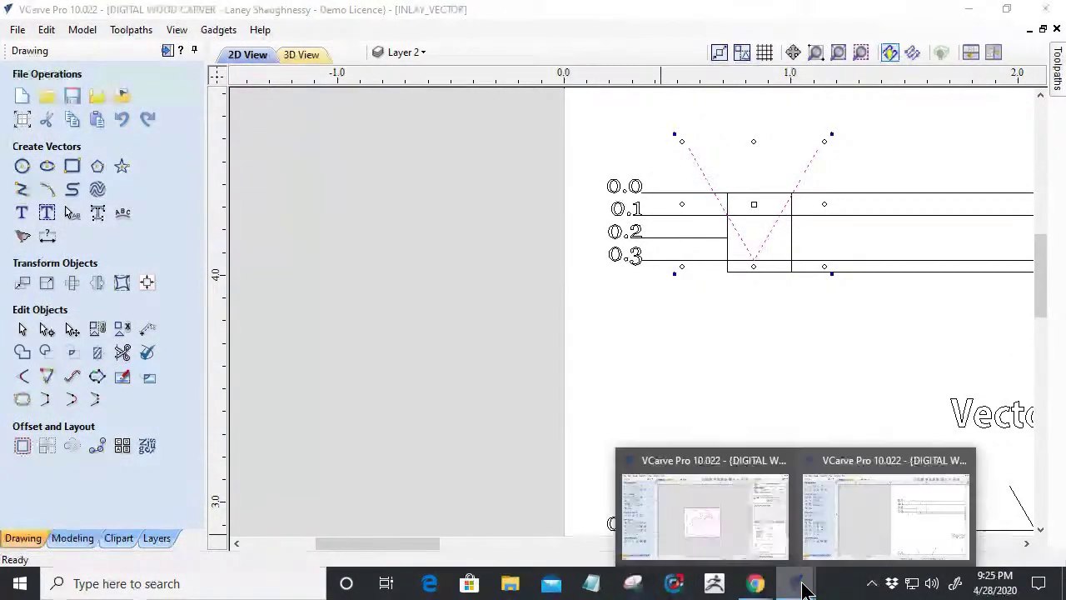
click(708, 536)
scroll(442, 295, up, 4)
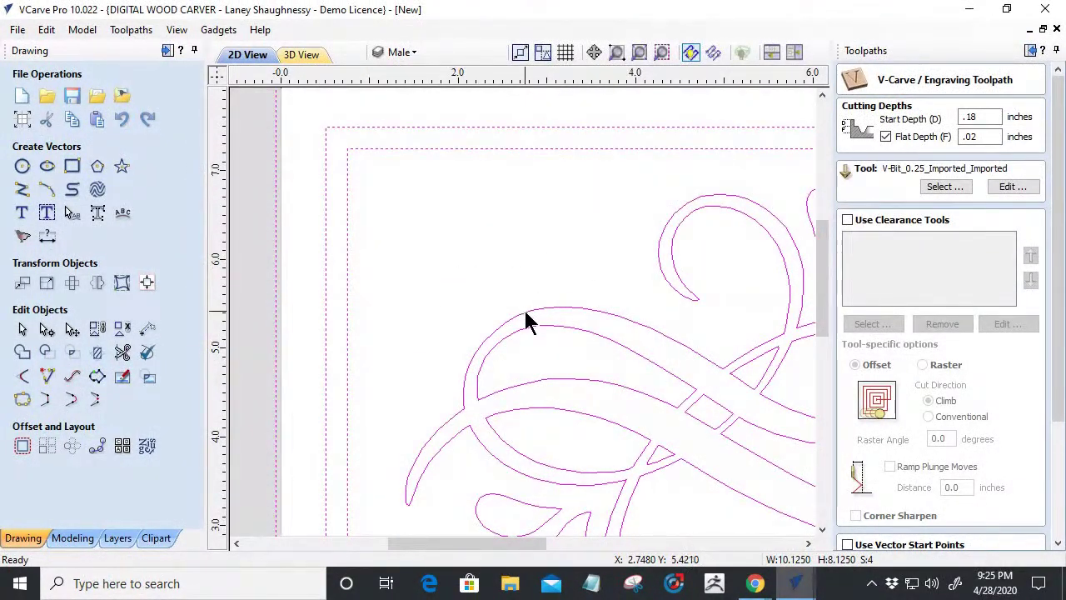
Step: Switch to the VCarve Pro window with the INLAY_VECTOR drawing and examine the two 0.3-high male plug profiles
click(796, 587)
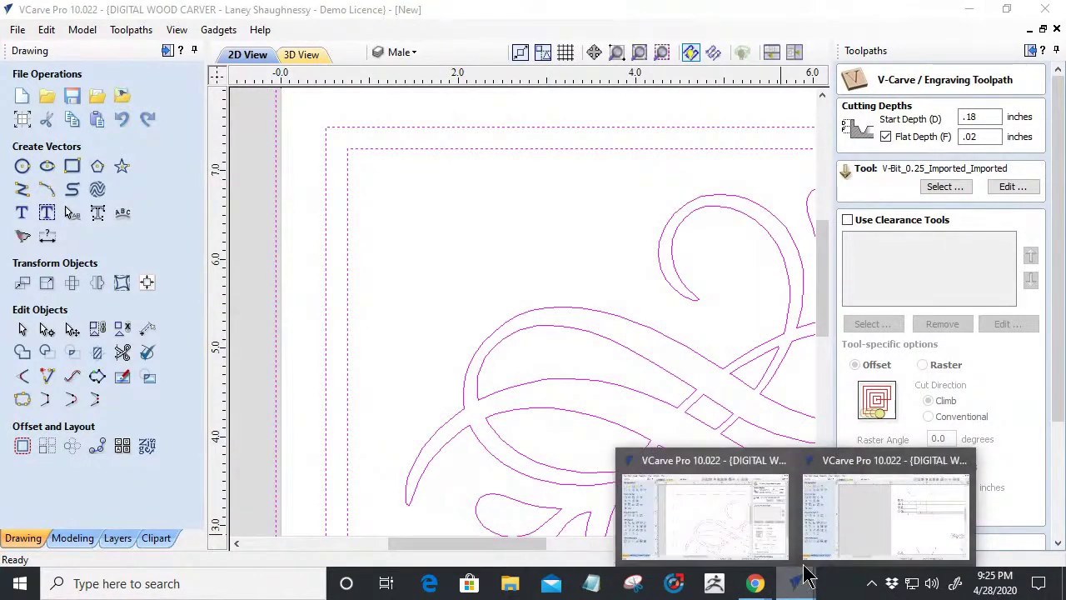
click(898, 542)
scroll(779, 259, up, 3)
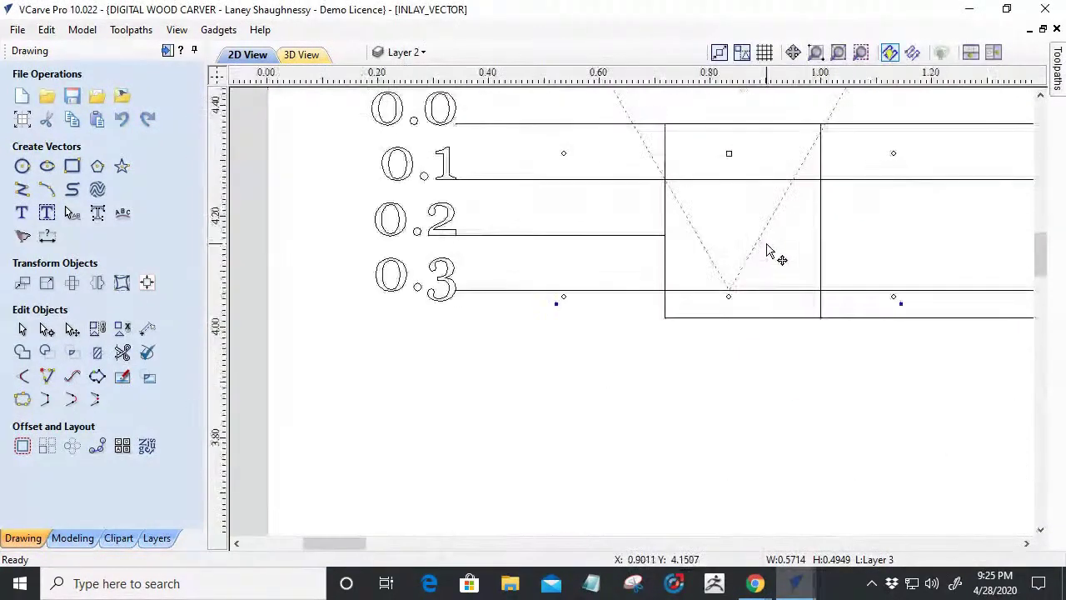
scroll(500, 220, down, 3)
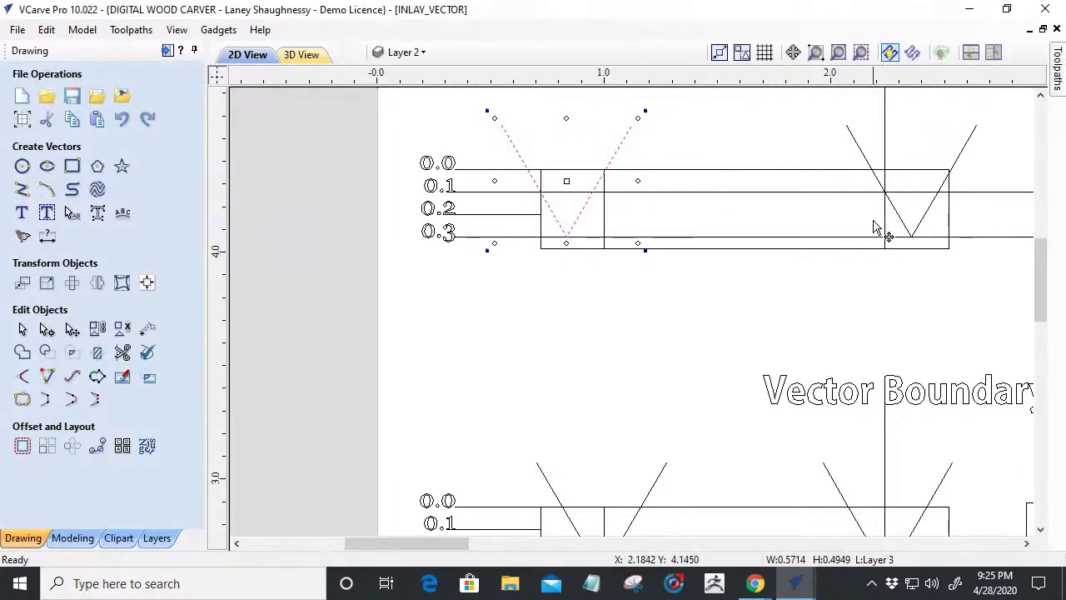
scroll(600, 224, down, 5)
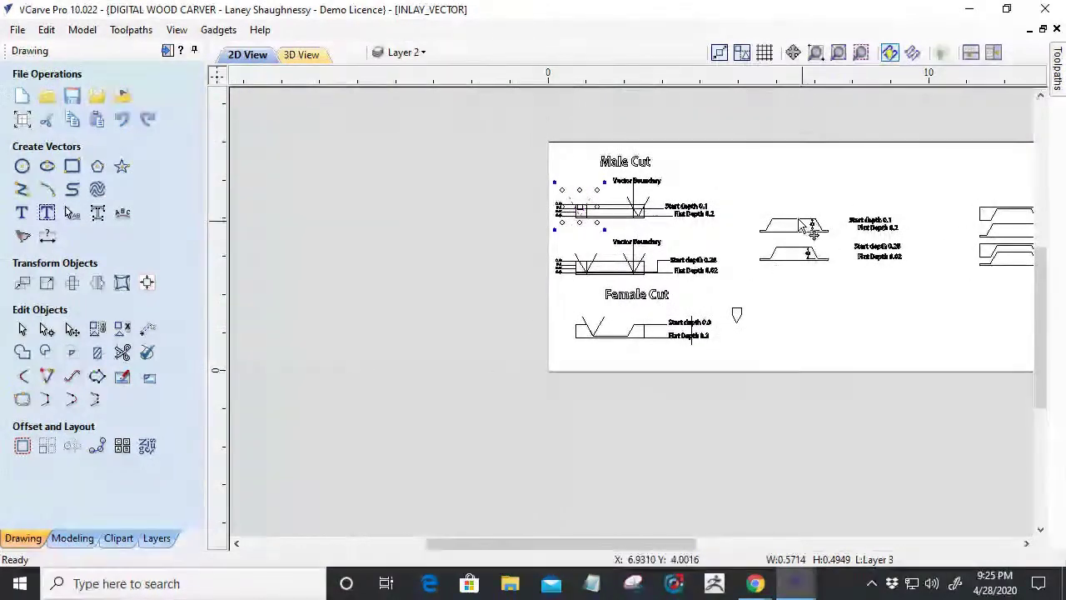
scroll(812, 229, up, 8)
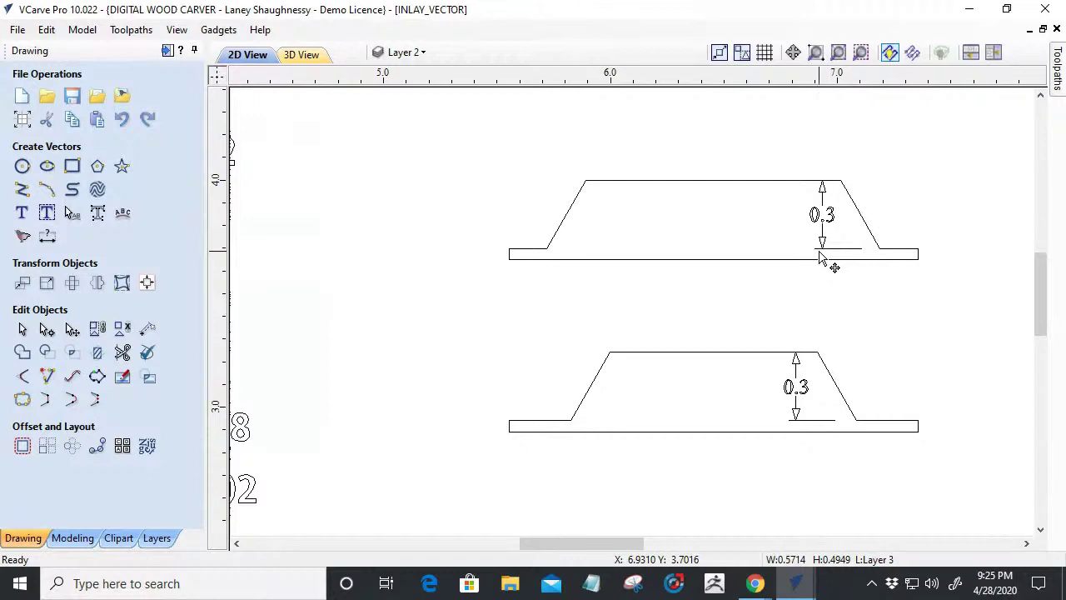
scroll(830, 263, up, 2)
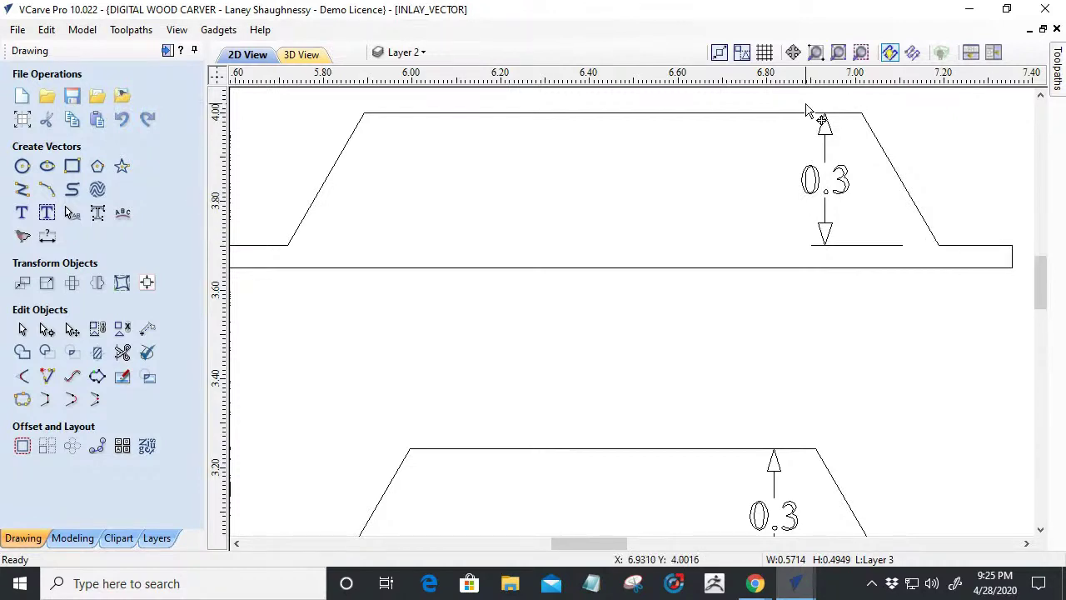
scroll(825, 233, down, 3)
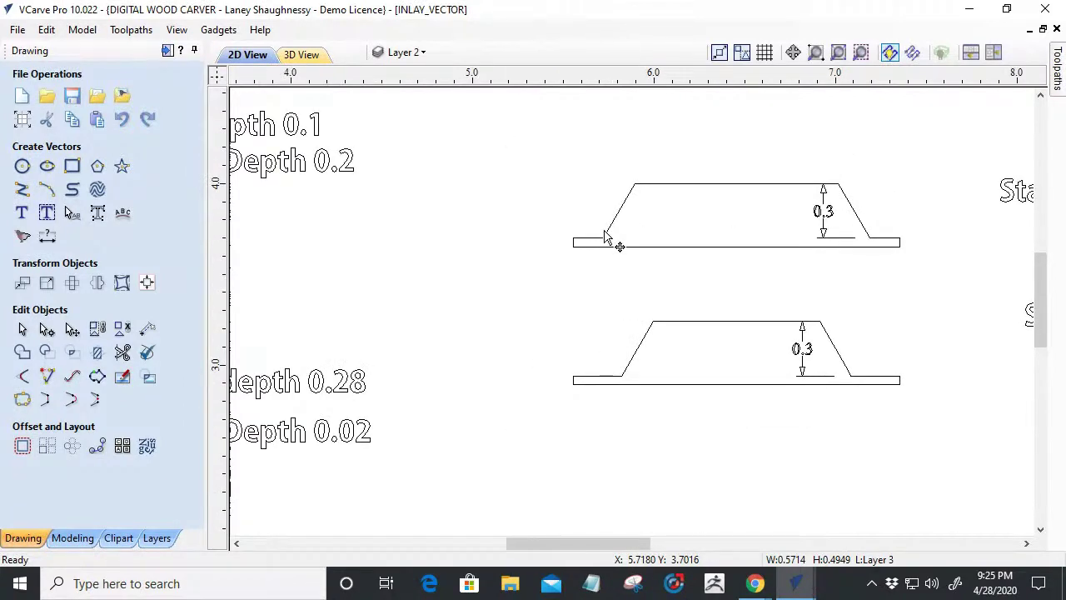
Step: Examine where the left V-bit outline crosses the block edge in the male-cut diagram with start depth 0.1
scroll(631, 221, down, 3)
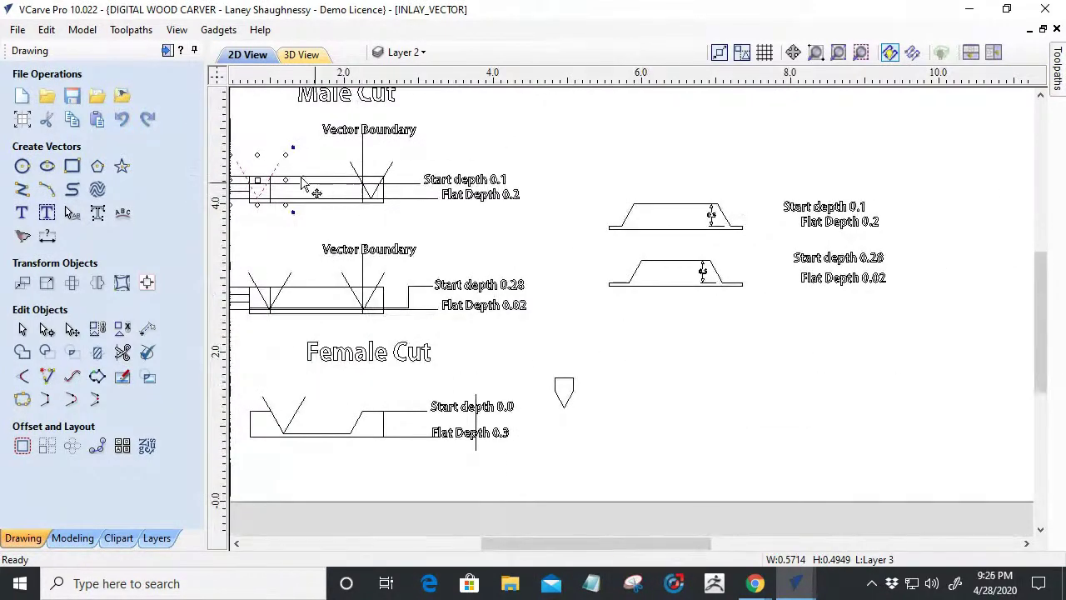
scroll(248, 204, up, 4)
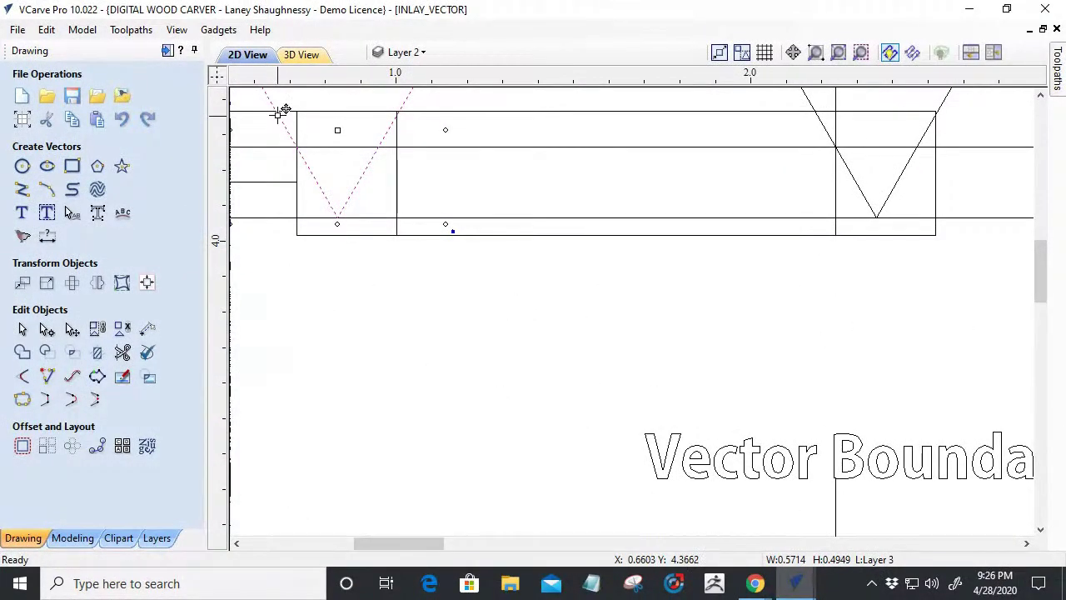
mouse_move(275, 111)
mouse_down()
mouse_move(293, 109)
mouse_move(326, 136)
mouse_move(299, 139)
mouse_up()
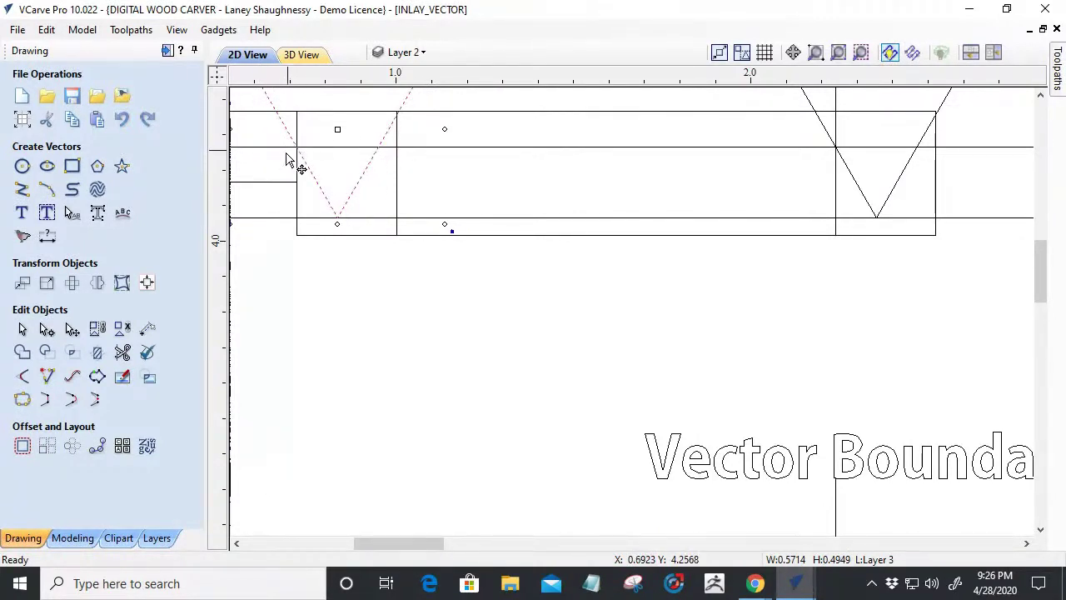
scroll(288, 162, down, 3)
scroll(287, 162, up, 3)
scroll(289, 161, down, 5)
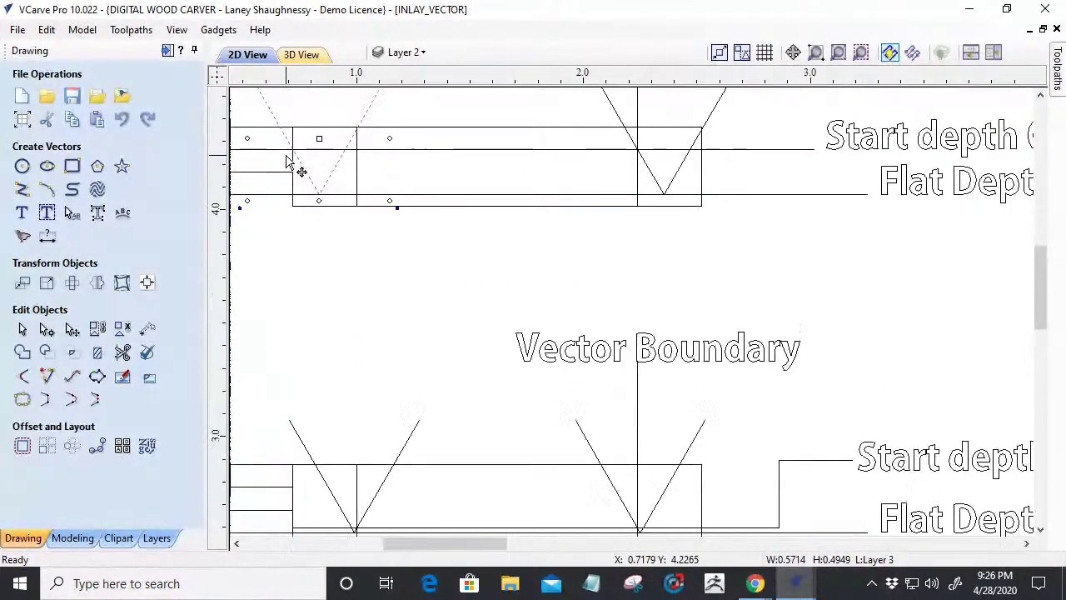
scroll(290, 163, down, 2)
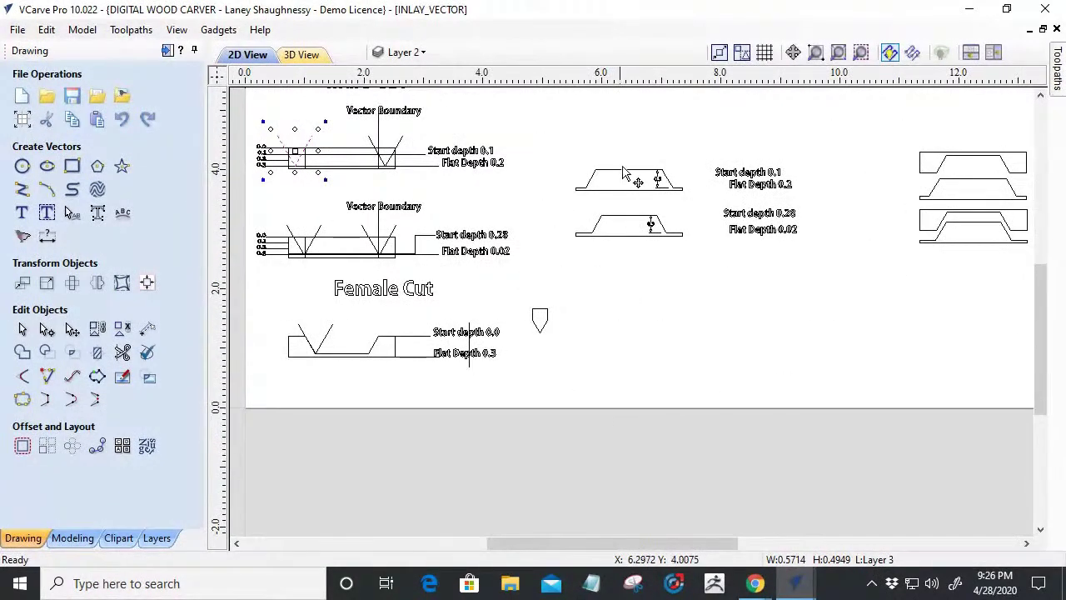
Step: Select the female profile of the upper inlay pair and lower it over the male profile's top
click(964, 198)
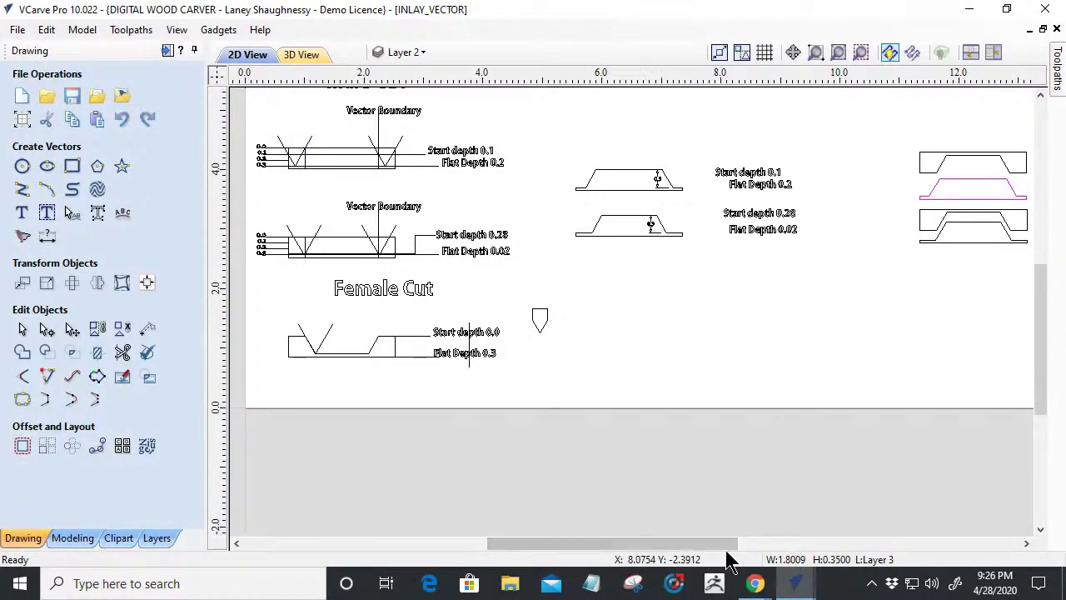
drag(667, 540, 730, 543)
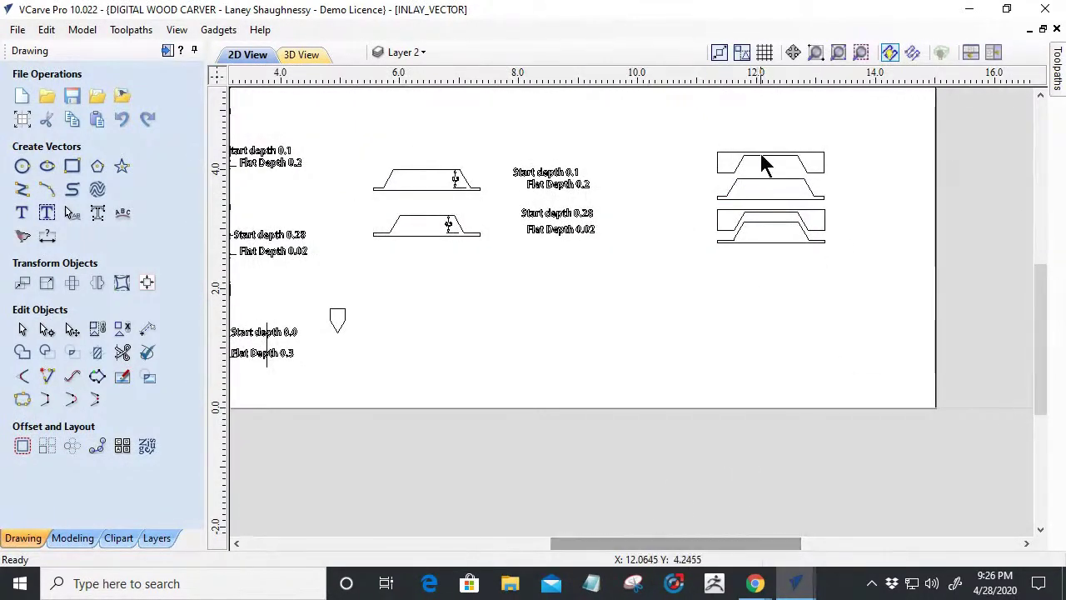
scroll(759, 153, up, 3)
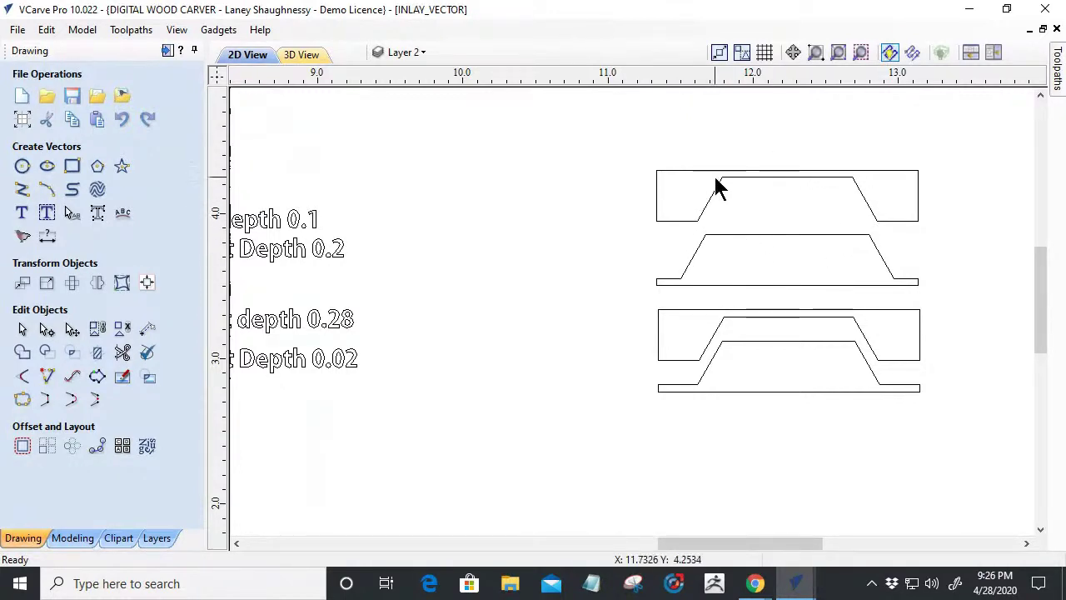
click(875, 223)
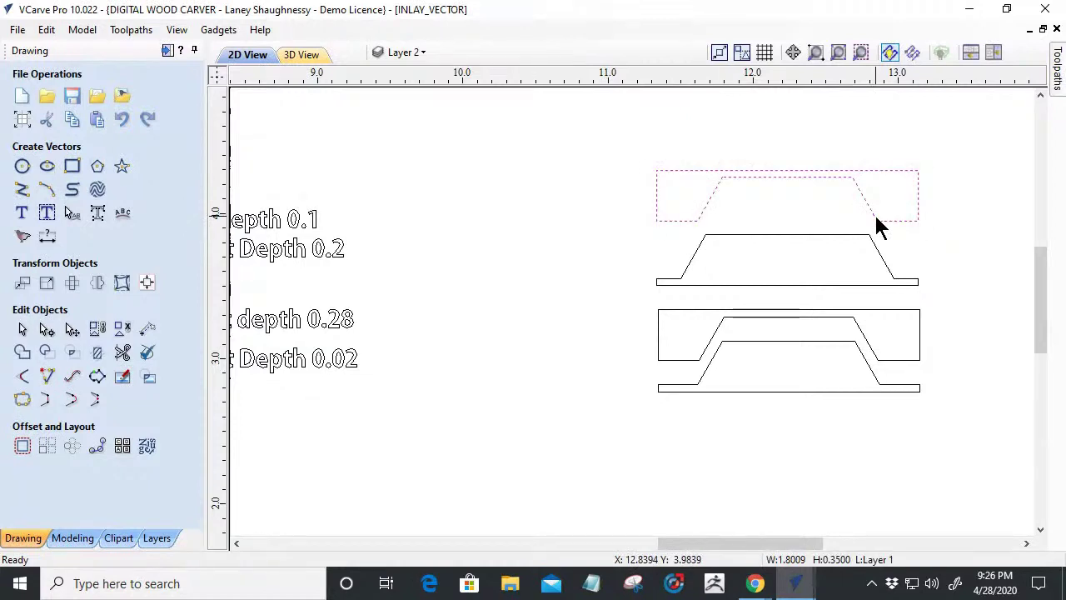
key(Down)
key(Down)
key(Down)
key(Down)
key(Down)
key(Down)
key(Down)
key(Down)
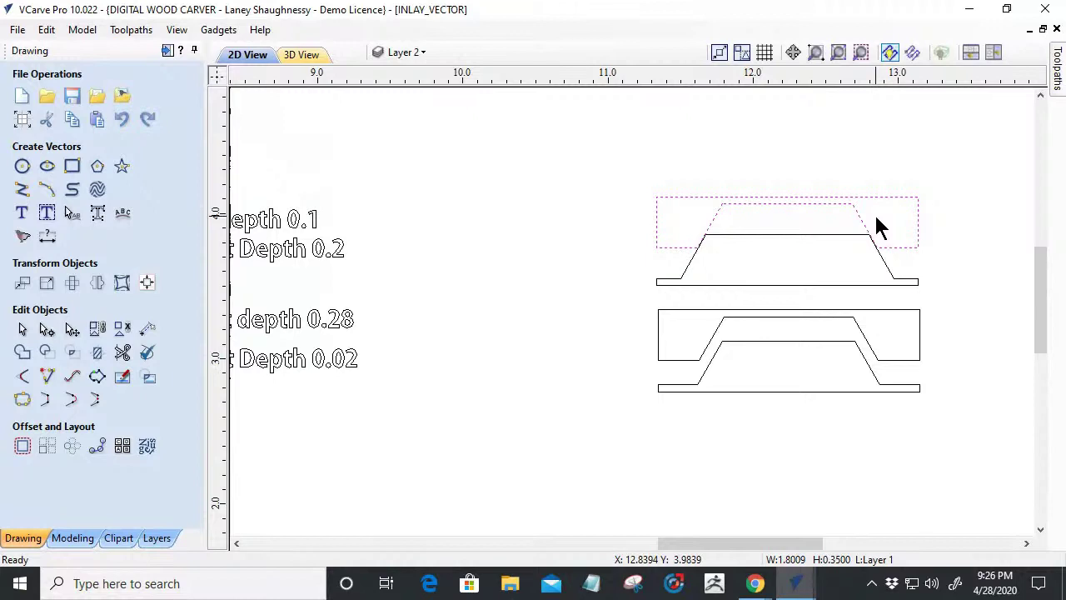
Step: Nudge the upper female profile slightly further down so its flanks rest against the male profile's flanks
scroll(741, 260, up, 1)
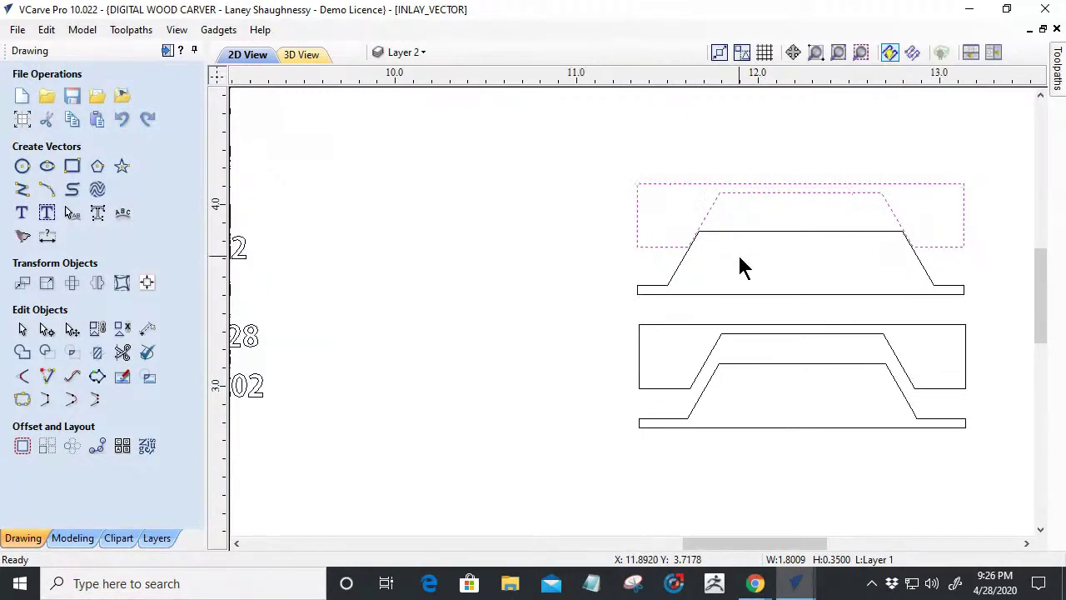
click(760, 248)
scroll(956, 250, up, 4)
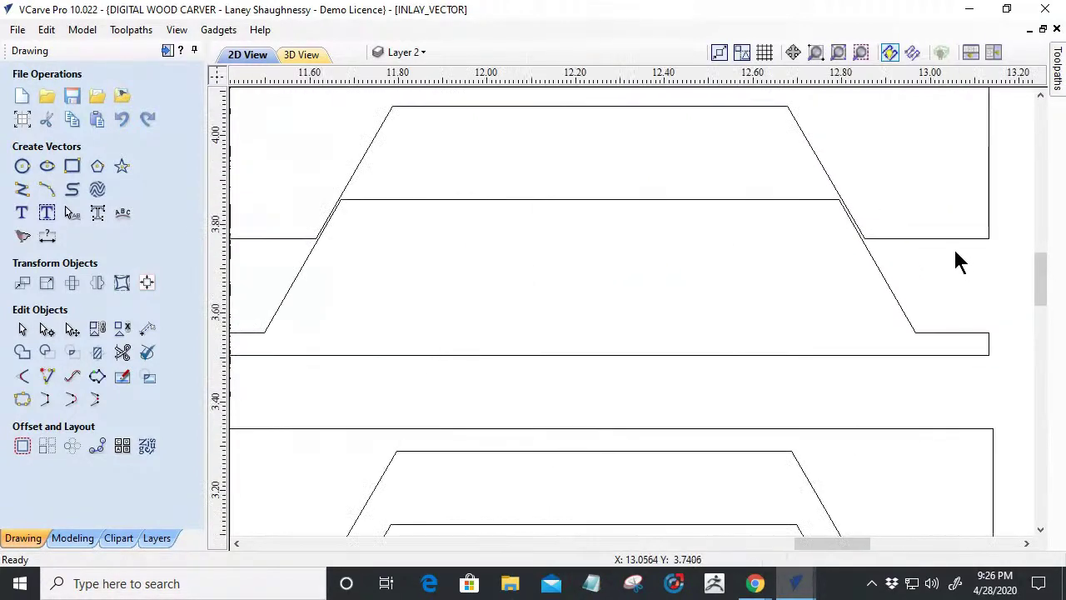
click(890, 240)
key(Down)
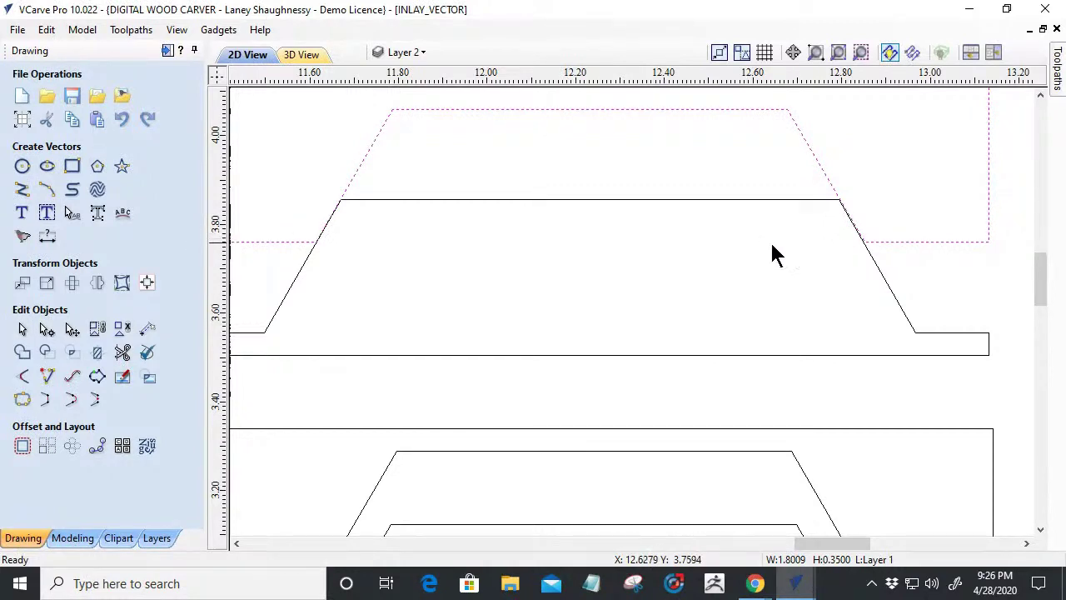
Step: Examine the left V-bit's position against the depth lines in the male-cut diagram with start depth 0.28 and flat depth 0.02
scroll(758, 250, down, 2)
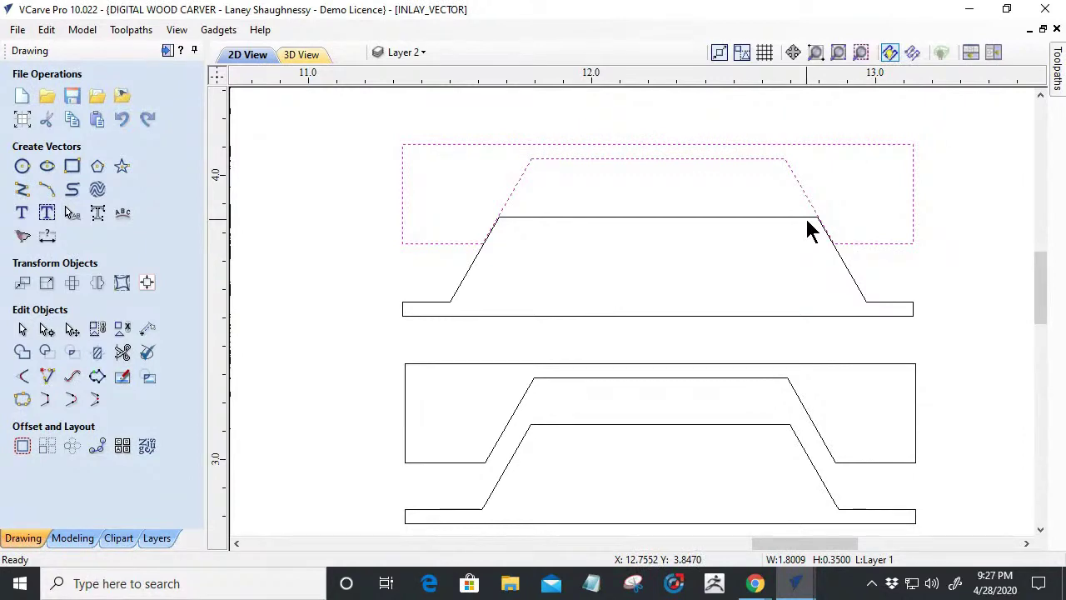
scroll(945, 269, down, 4)
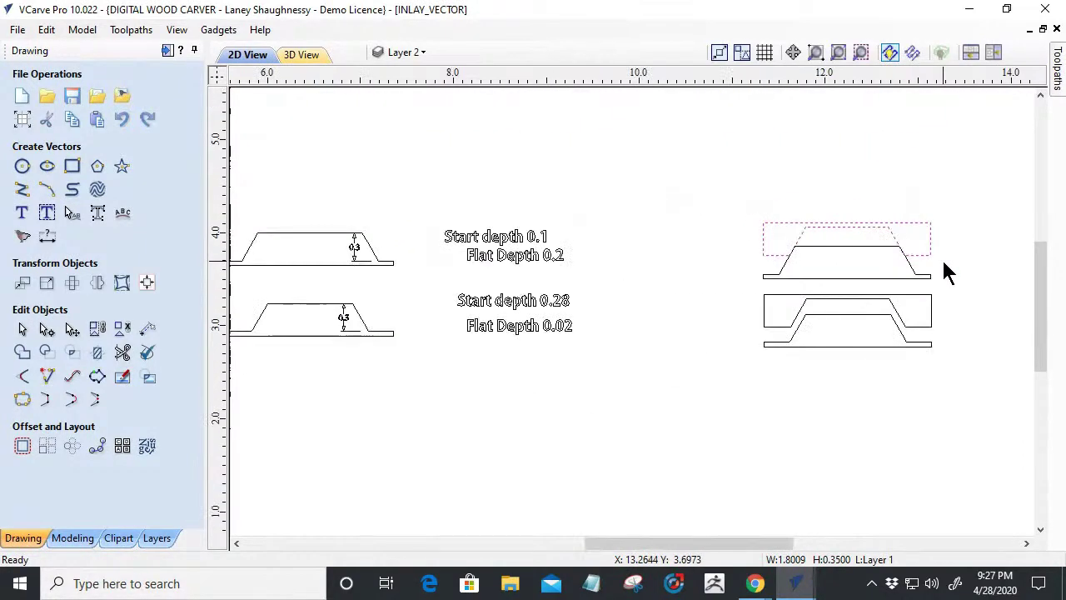
scroll(462, 264, down, 1)
scroll(300, 258, up, 3)
scroll(275, 284, down, 3)
scroll(296, 333, up, 5)
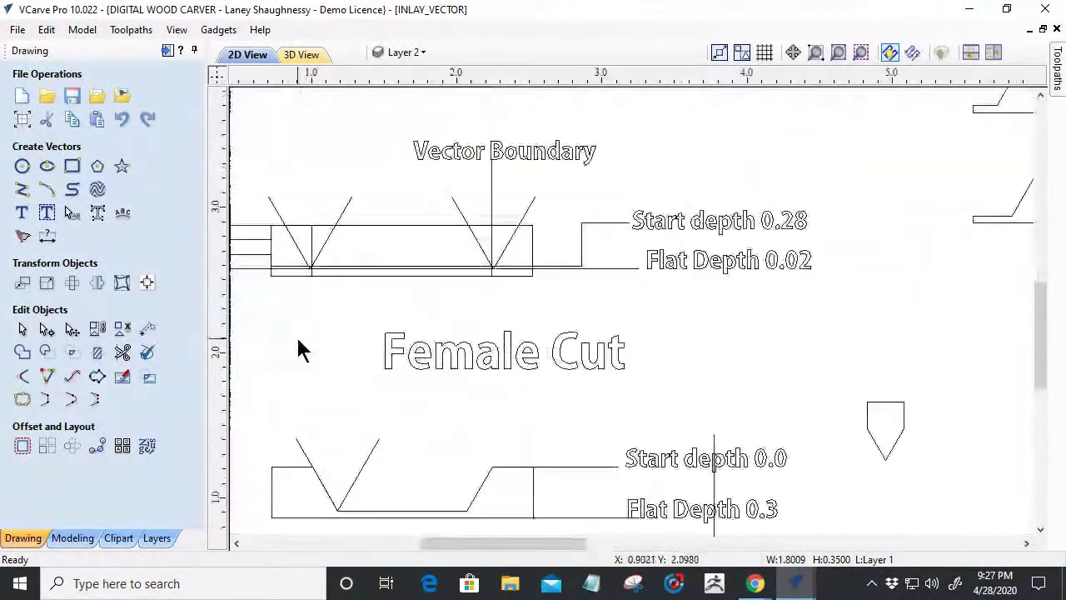
scroll(275, 295, down, 3)
scroll(309, 300, up, 5)
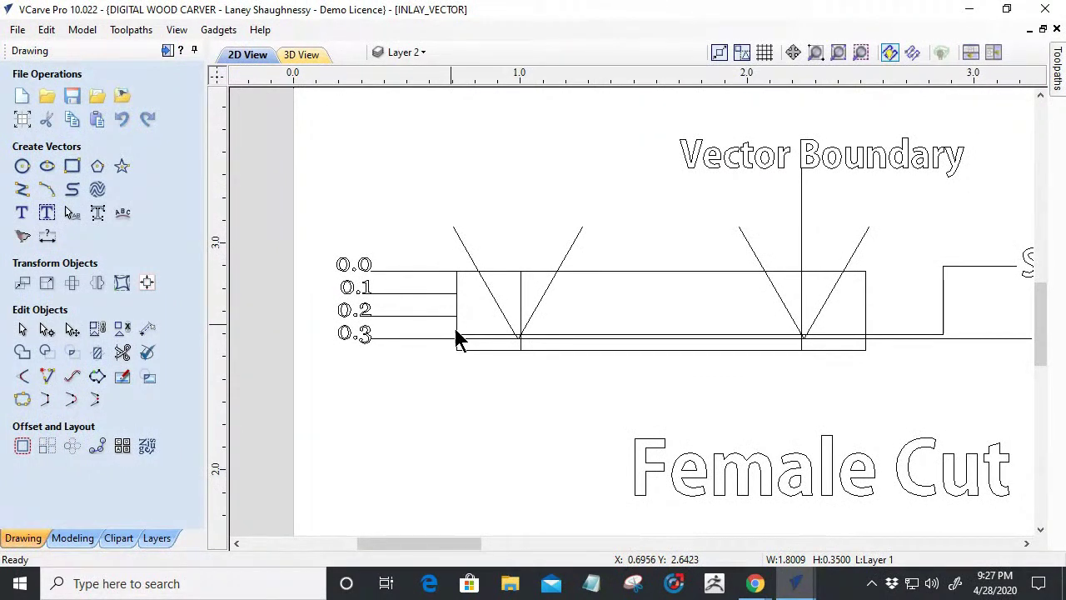
scroll(457, 337, up, 4)
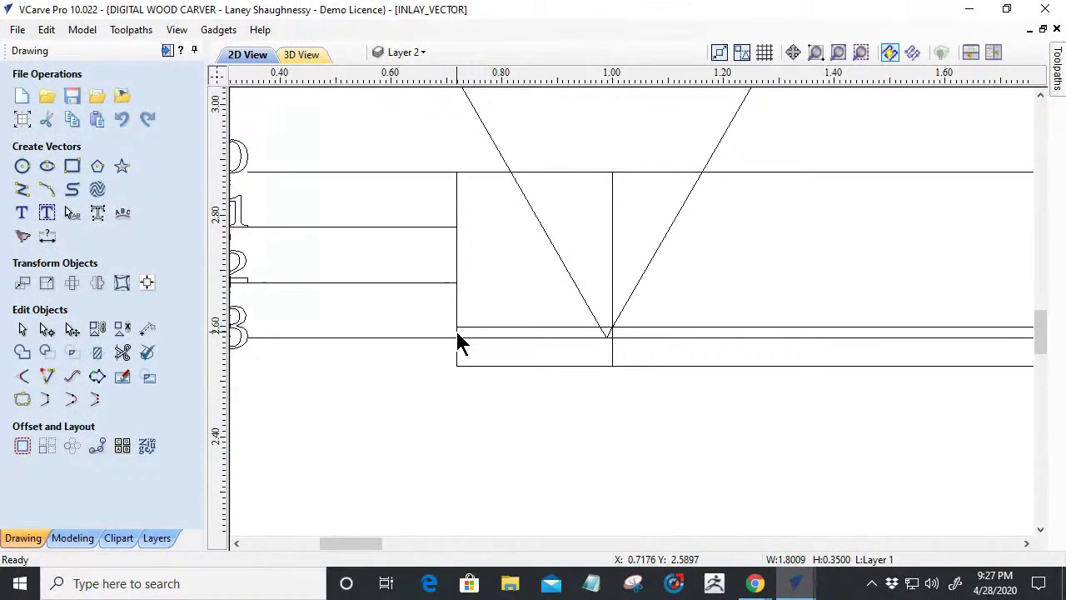
scroll(456, 337, down, 2)
scroll(575, 346, up, 3)
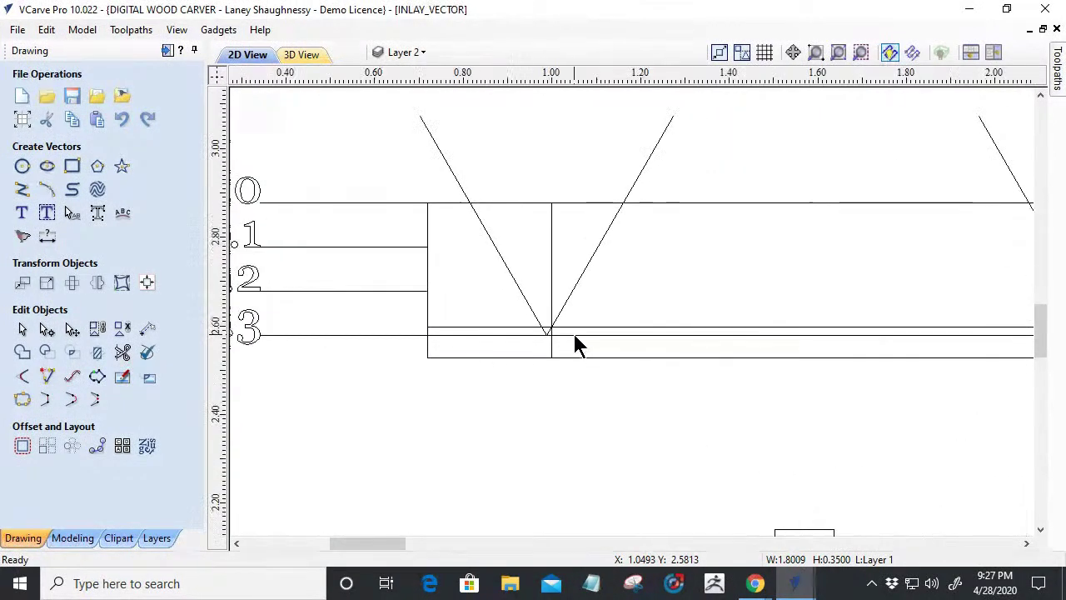
Step: Select the vector boundary rectangle in the start depth 0.28 diagram and inspect it around the left V-bit's tip
click(548, 232)
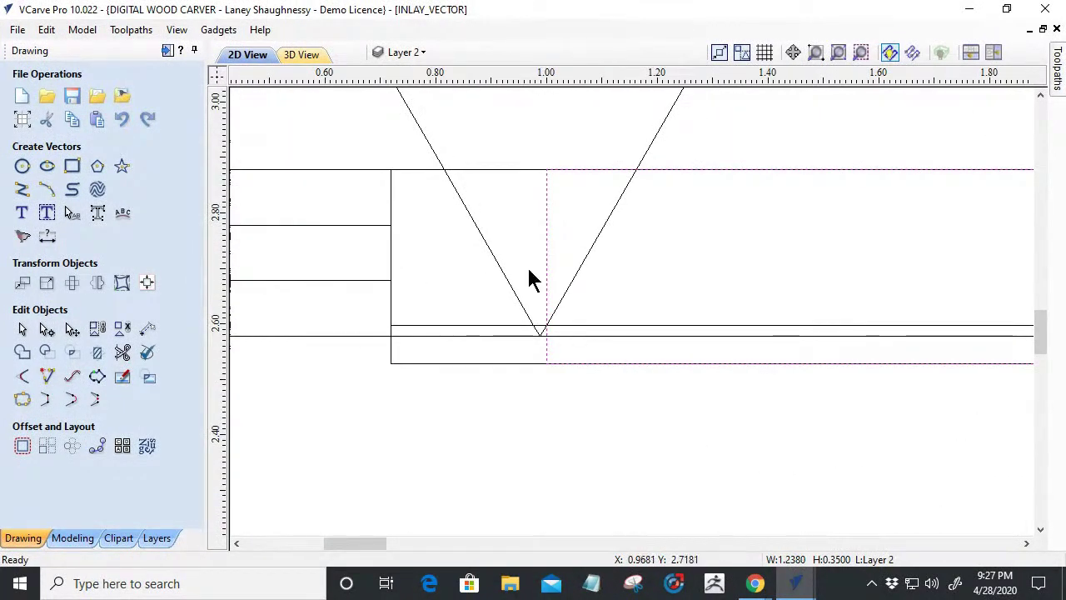
scroll(525, 348, up, 2)
scroll(525, 348, down, 4)
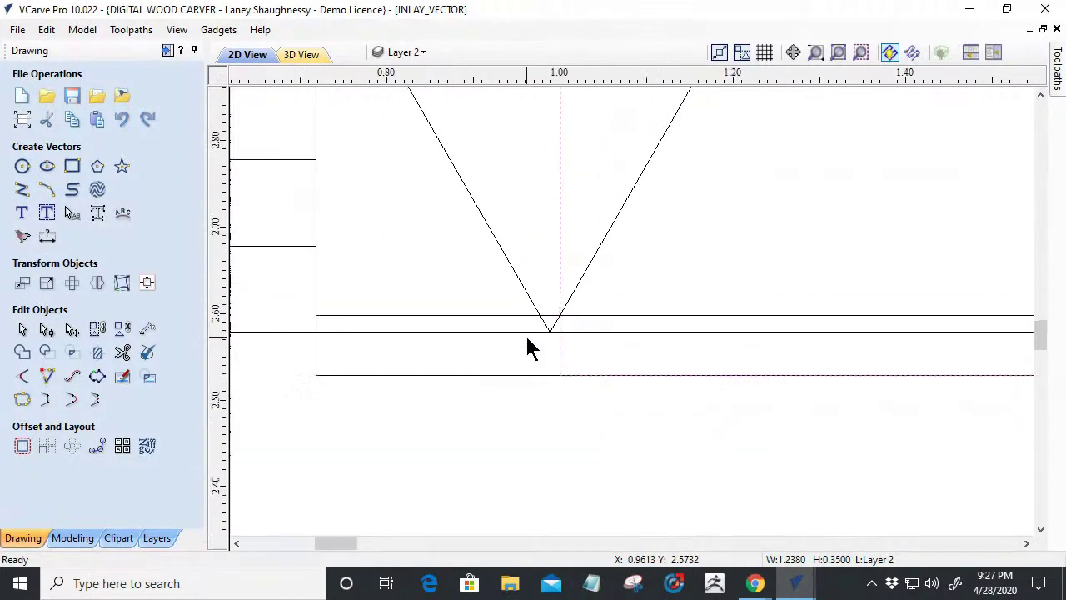
scroll(394, 306, down, 3)
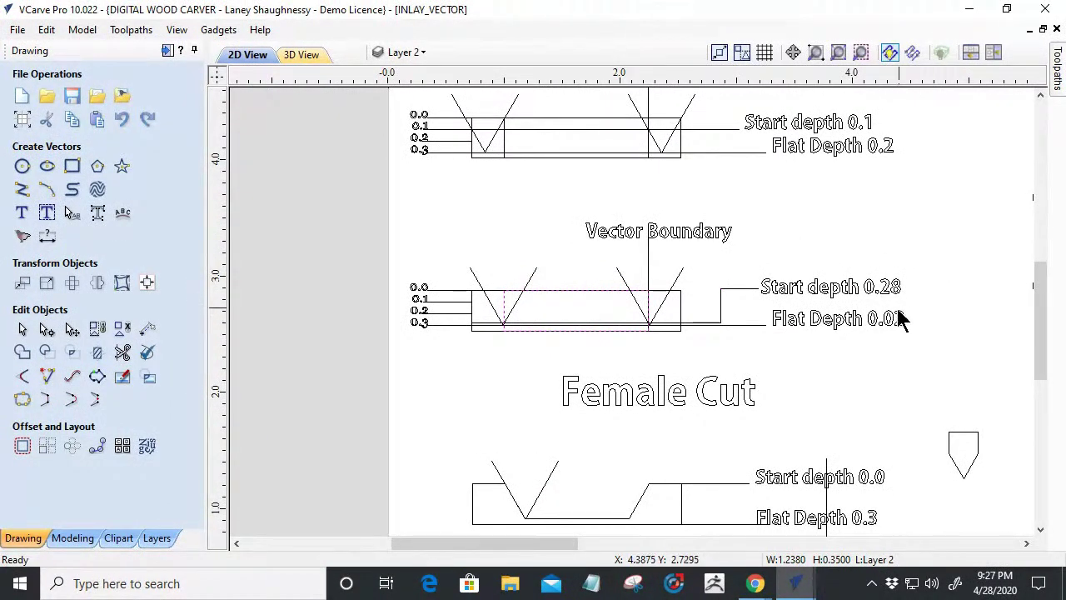
scroll(574, 344, up, 4)
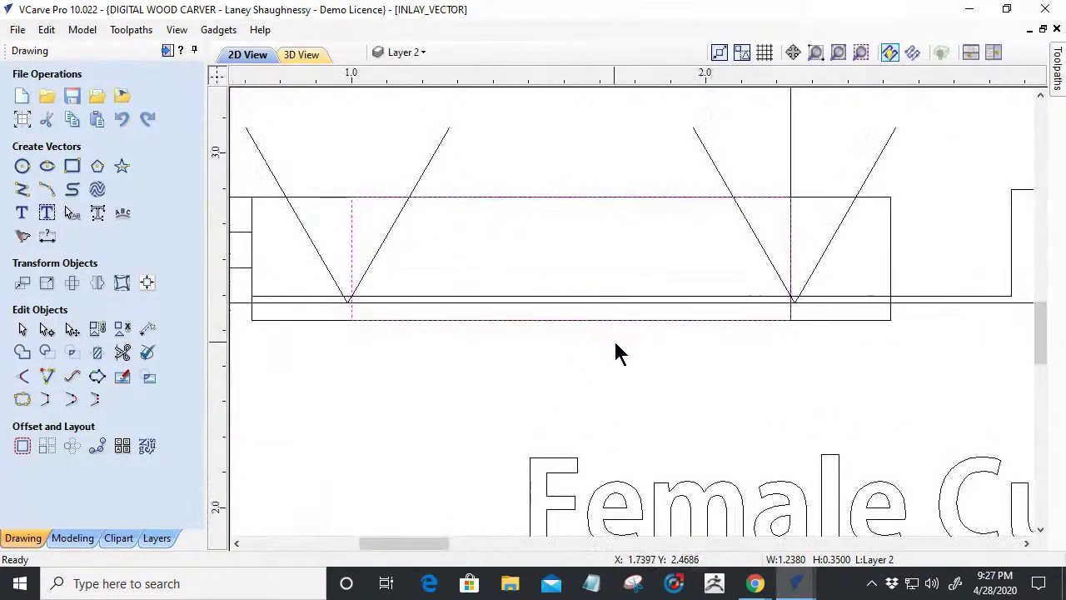
scroll(630, 340, down, 3)
scroll(457, 257, up, 5)
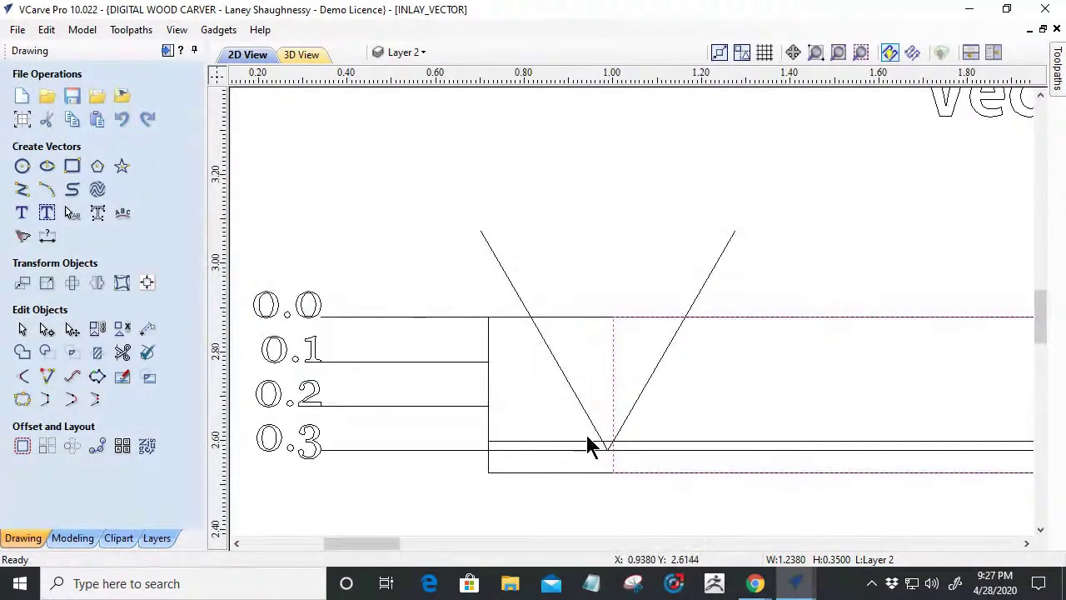
Step: Select the left V-bit outline and the 0.28 start depth line in turn, and inspect their crossing at the vector boundary
click(612, 443)
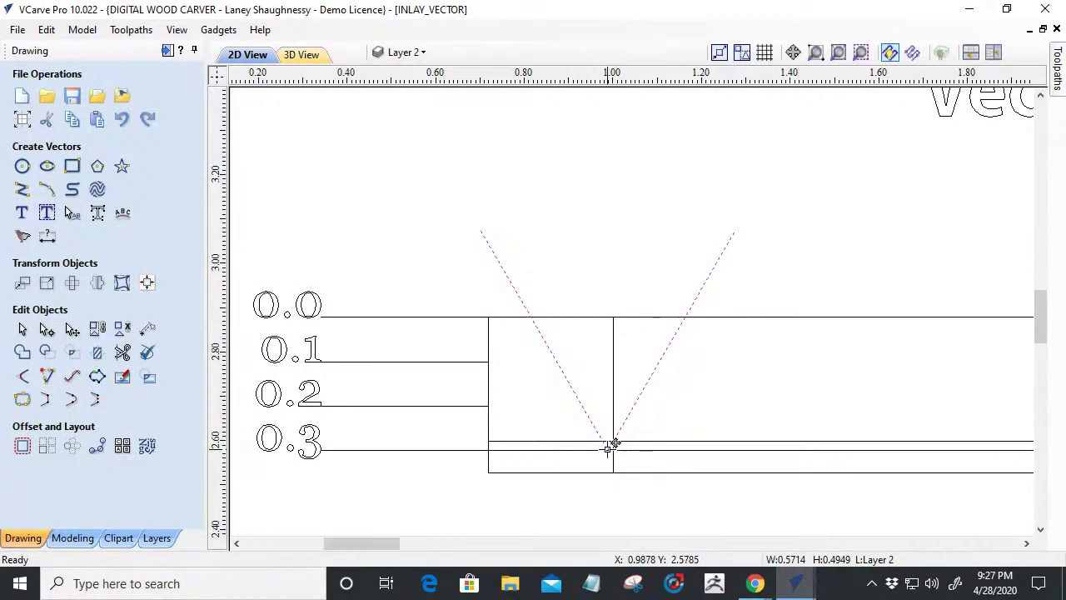
mouse_move(613, 443)
mouse_down()
mouse_move(592, 397)
mouse_move(514, 296)
mouse_move(559, 307)
mouse_move(609, 457)
mouse_up()
scroll(609, 457, up, 3)
scroll(669, 428, down, 5)
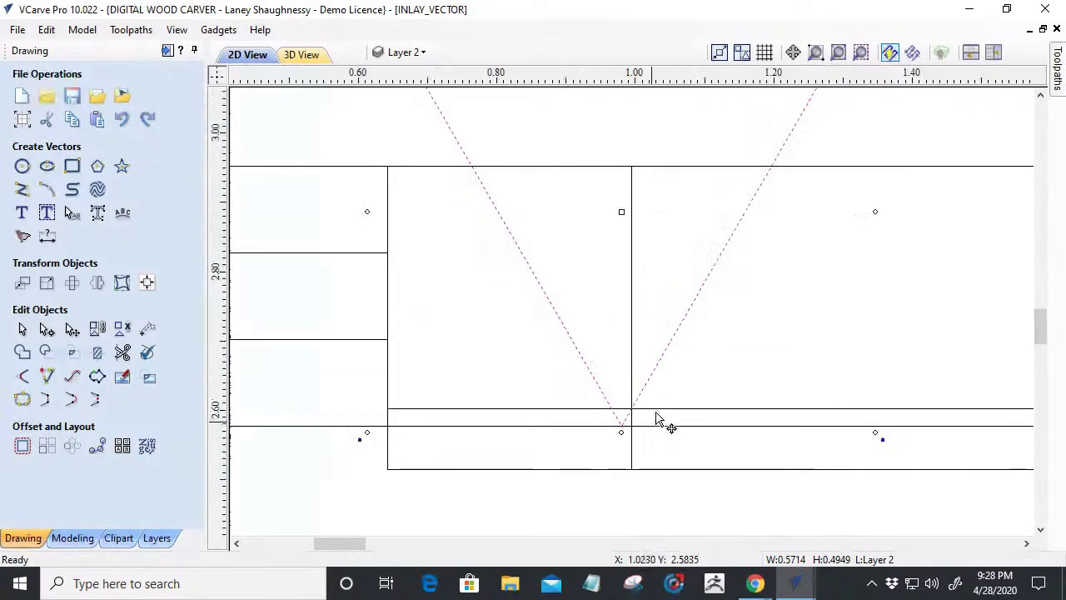
scroll(392, 431, up, 4)
click(389, 414)
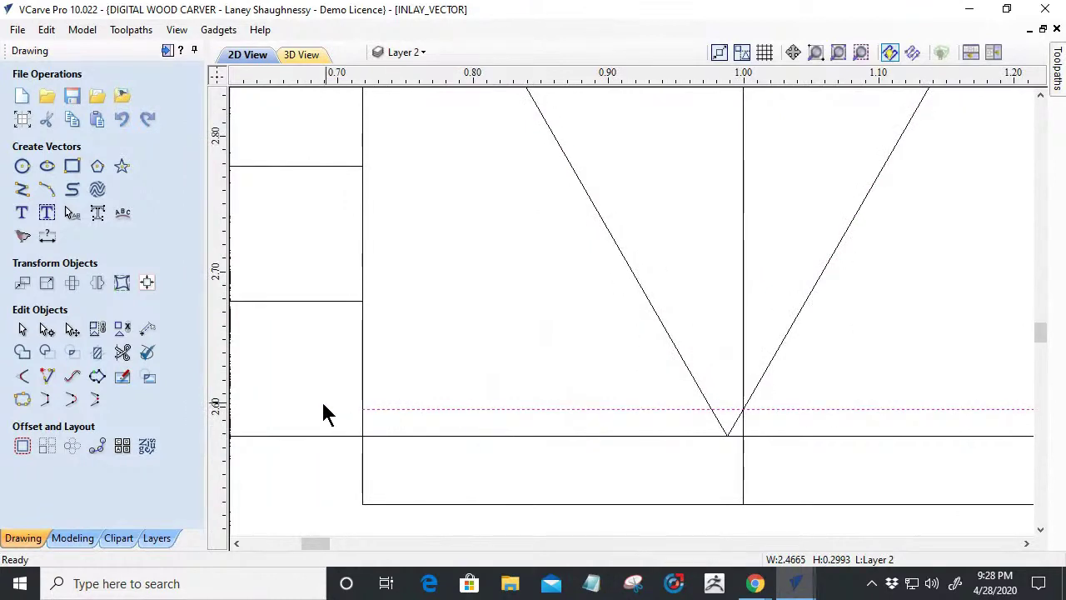
scroll(743, 412, up, 3)
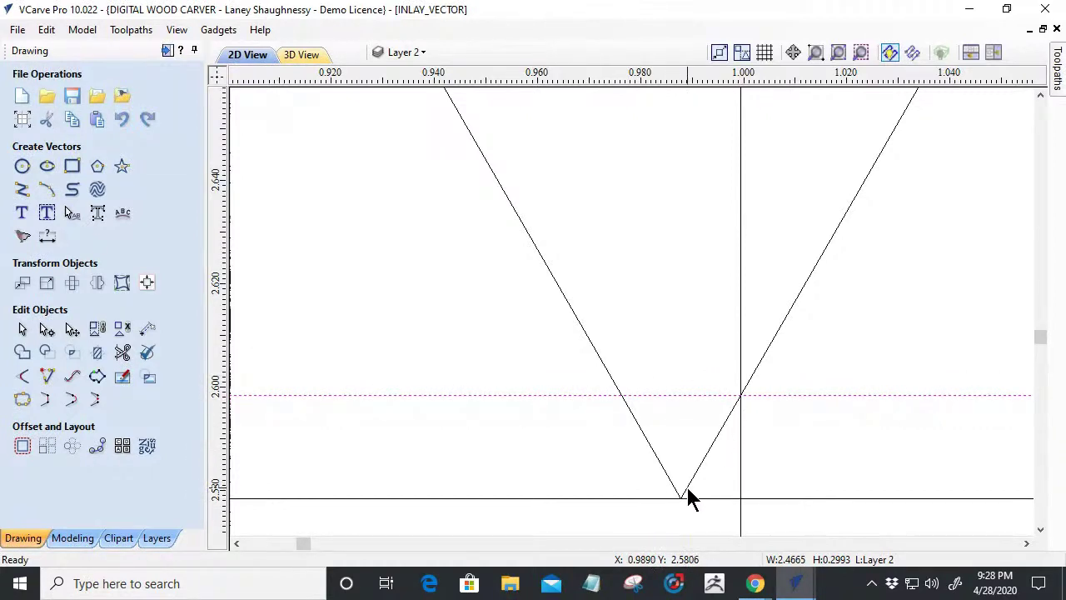
Step: Inspect the left V-bit's tip at the 0.3 depth line and its crossing with the vector boundary in the start depth 0.28 diagram
scroll(725, 421, down, 10)
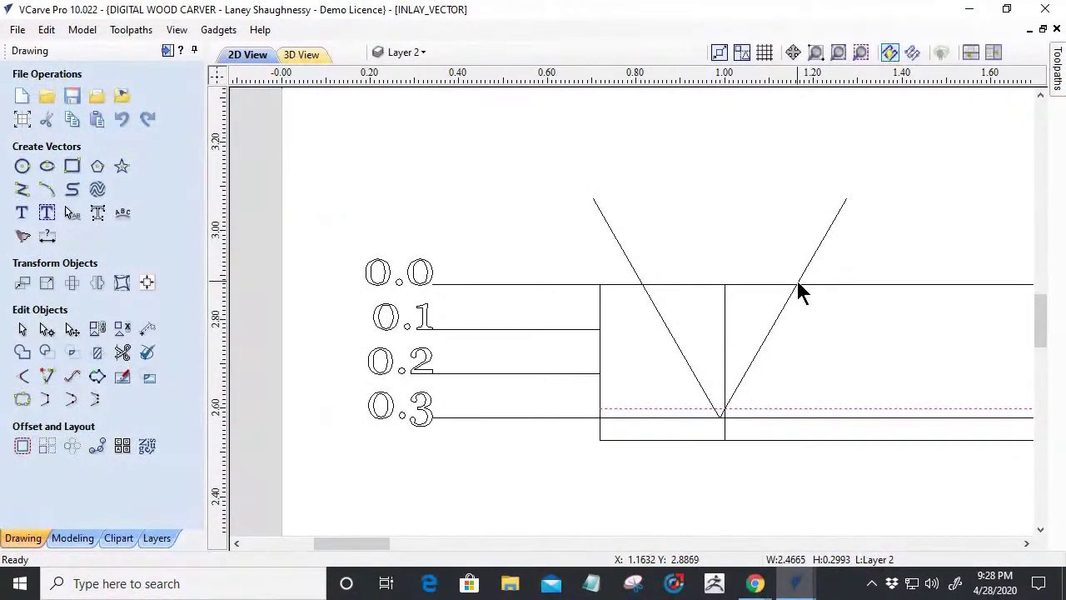
scroll(720, 416, up, 4)
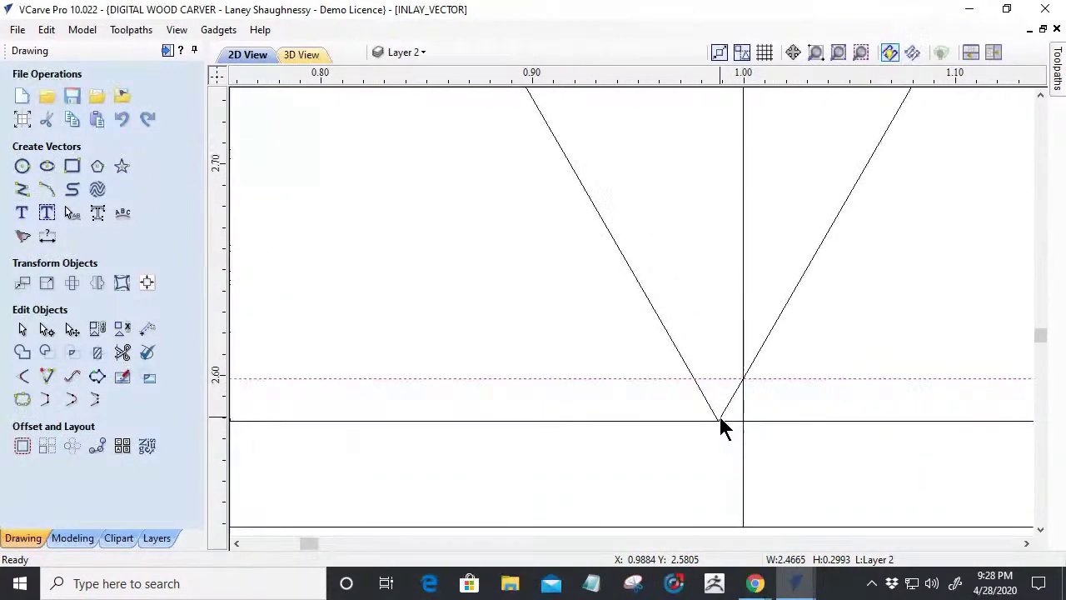
scroll(631, 339, down, 1)
scroll(584, 342, down, 8)
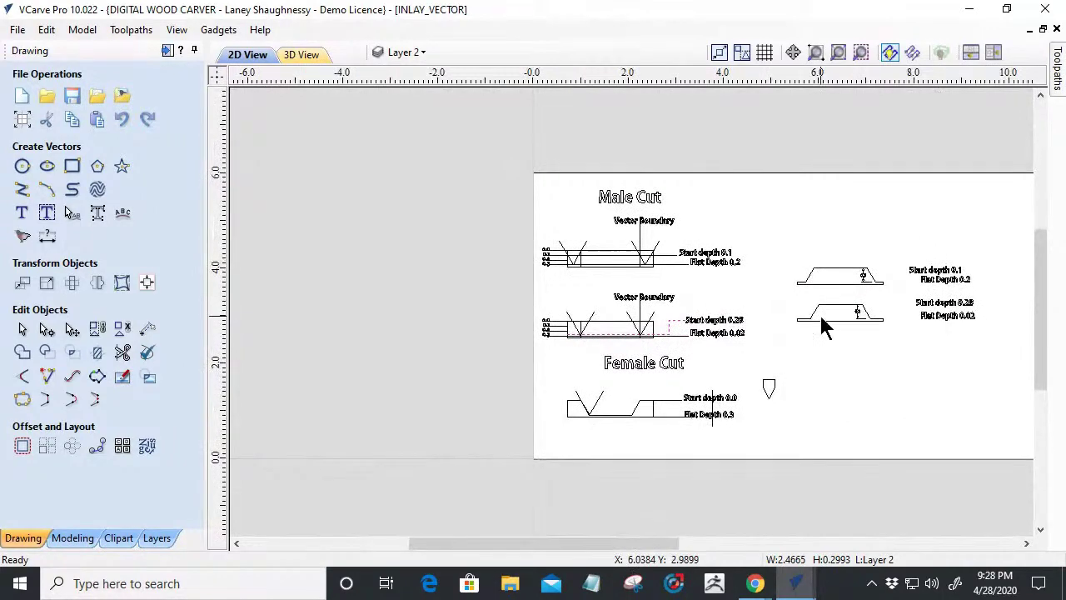
Step: Move the start depth 0.28 male profile onto the start depth 0.1 profile, tops aligned, and compare their left flanks
scroll(823, 327, up, 2)
click(851, 289)
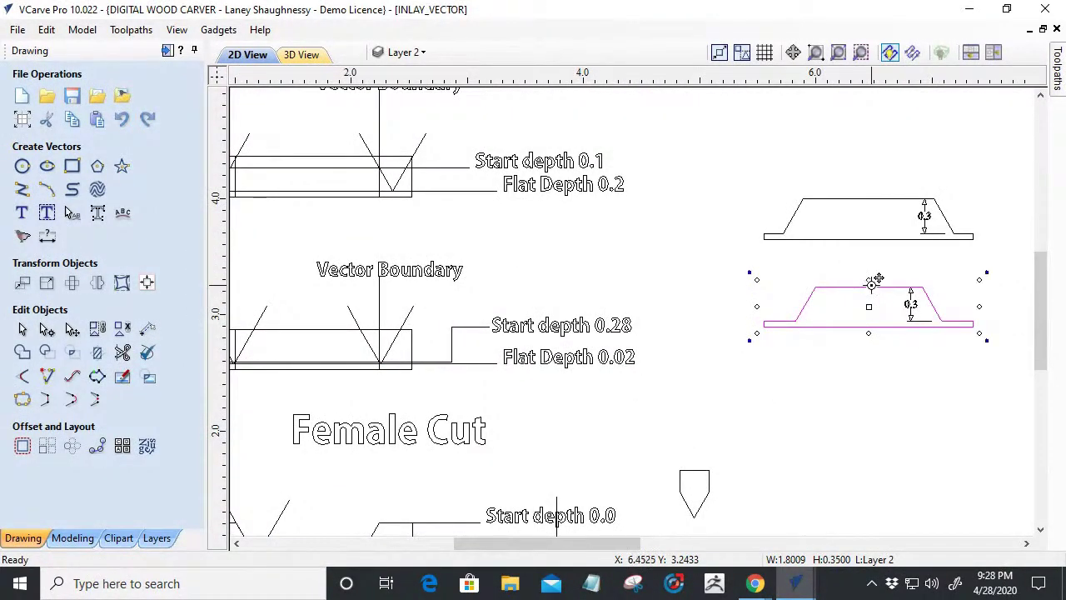
drag(875, 282, 869, 200)
scroll(849, 230, up, 3)
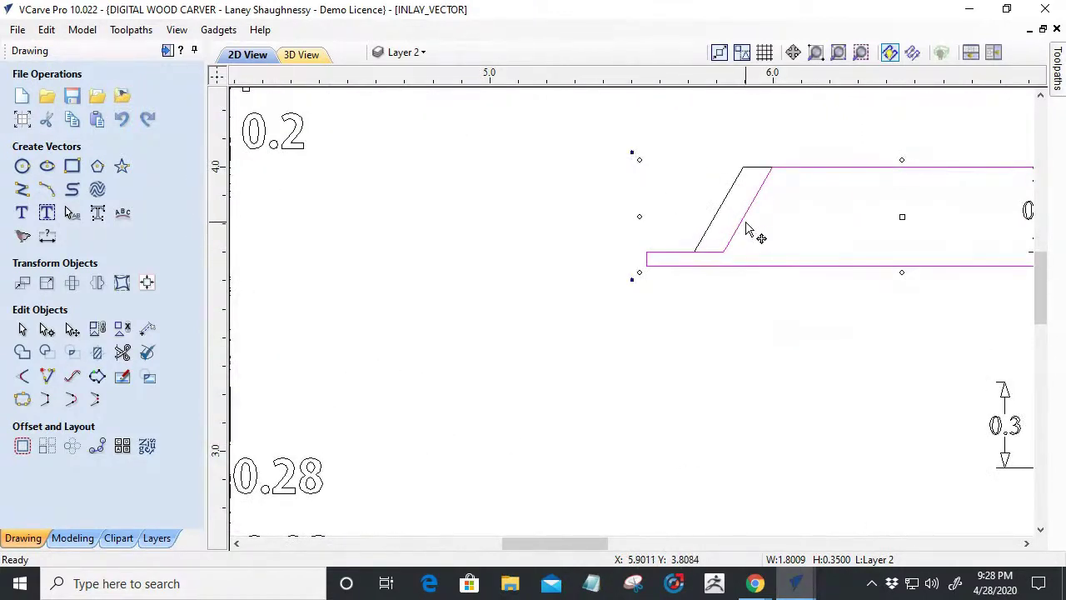
scroll(741, 216, down, 2)
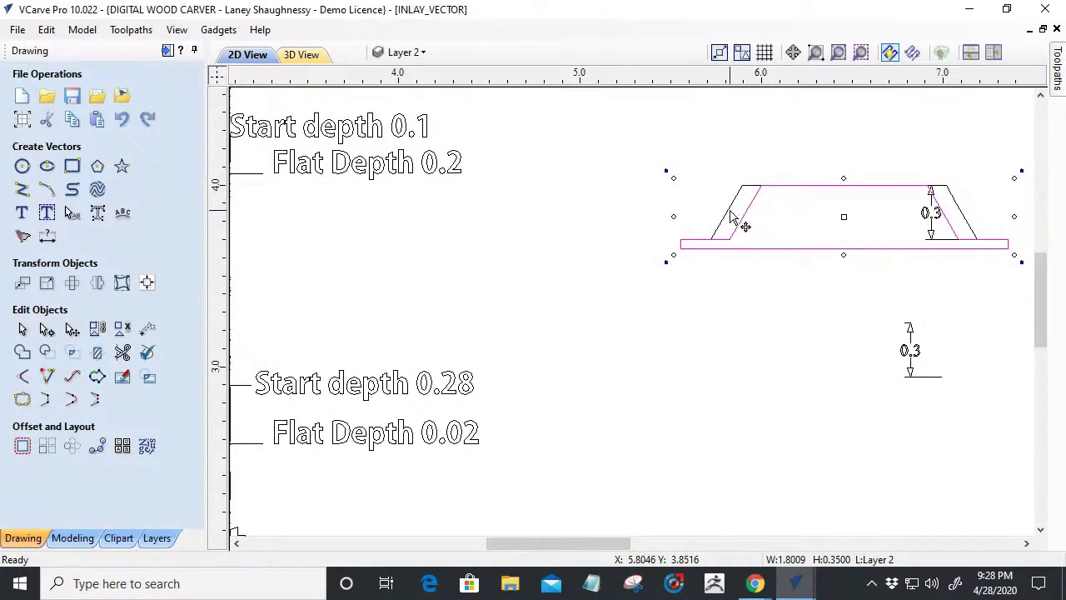
scroll(738, 223, up, 4)
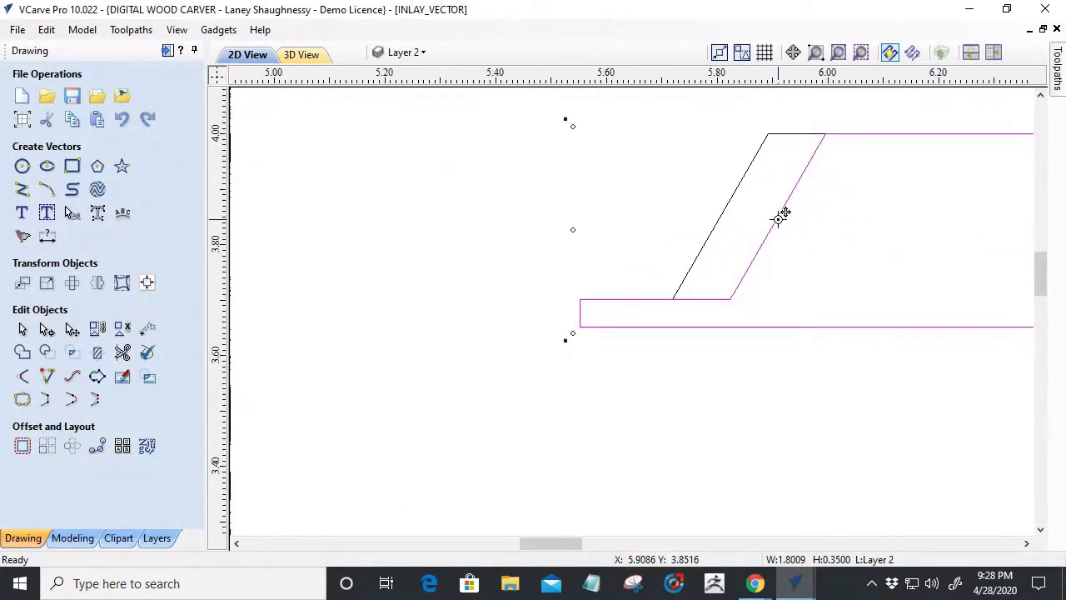
click(716, 225)
click(765, 242)
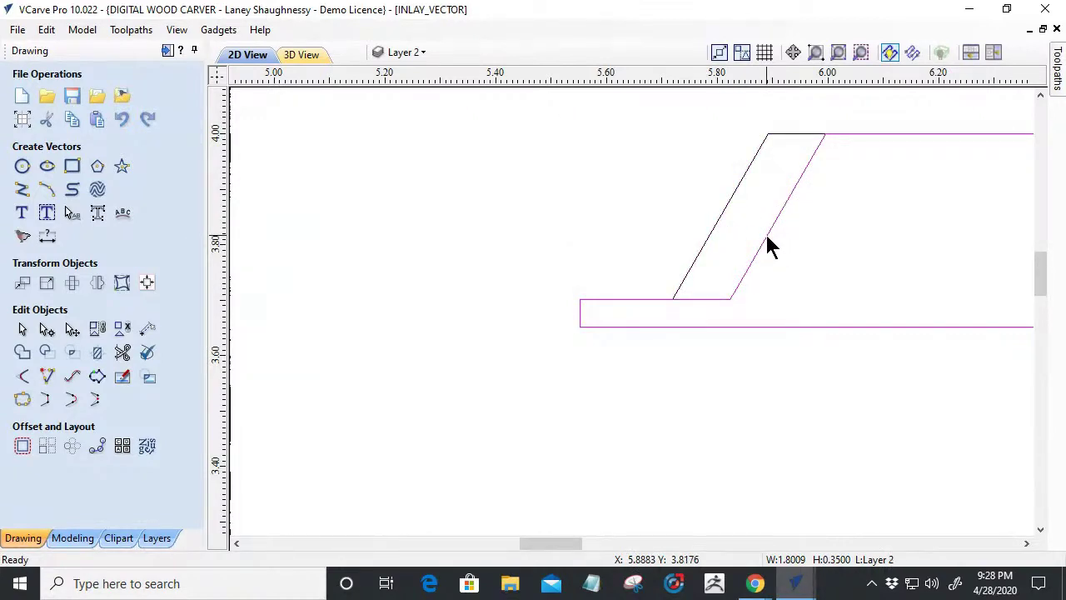
Step: Undo the move of the start depth 0.28 male profile
scroll(766, 243, down, 5)
scroll(769, 242, down, 3)
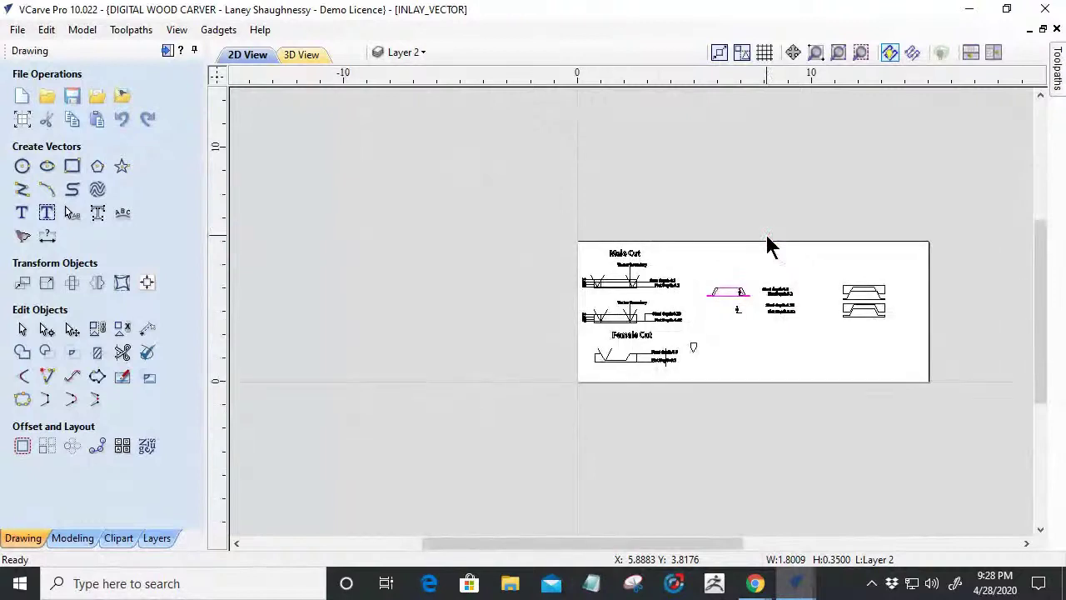
scroll(817, 345, up, 1)
scroll(745, 304, up, 1)
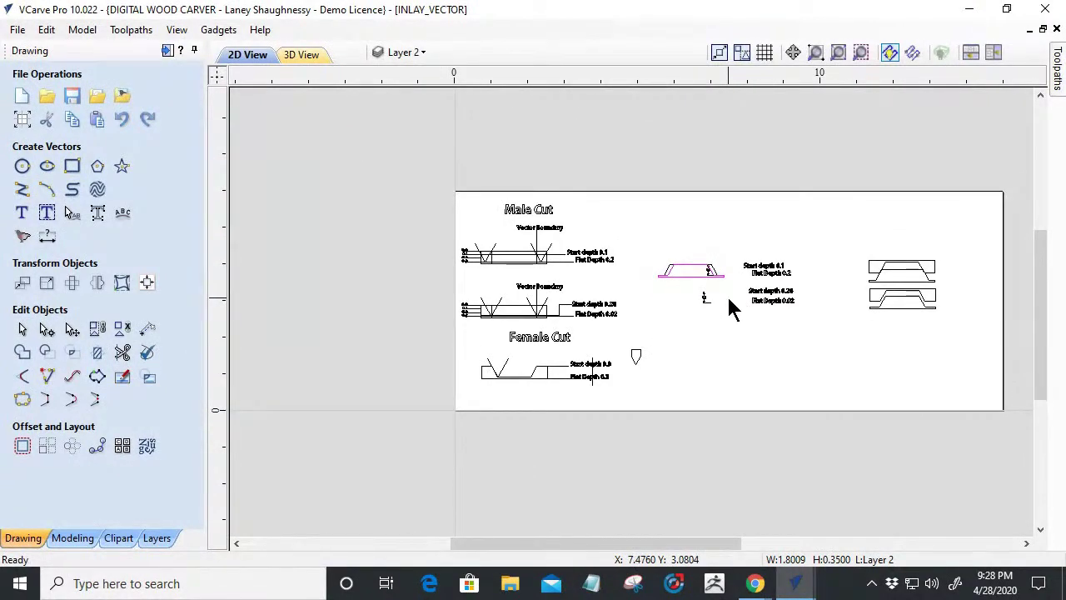
key(ctrl+v)
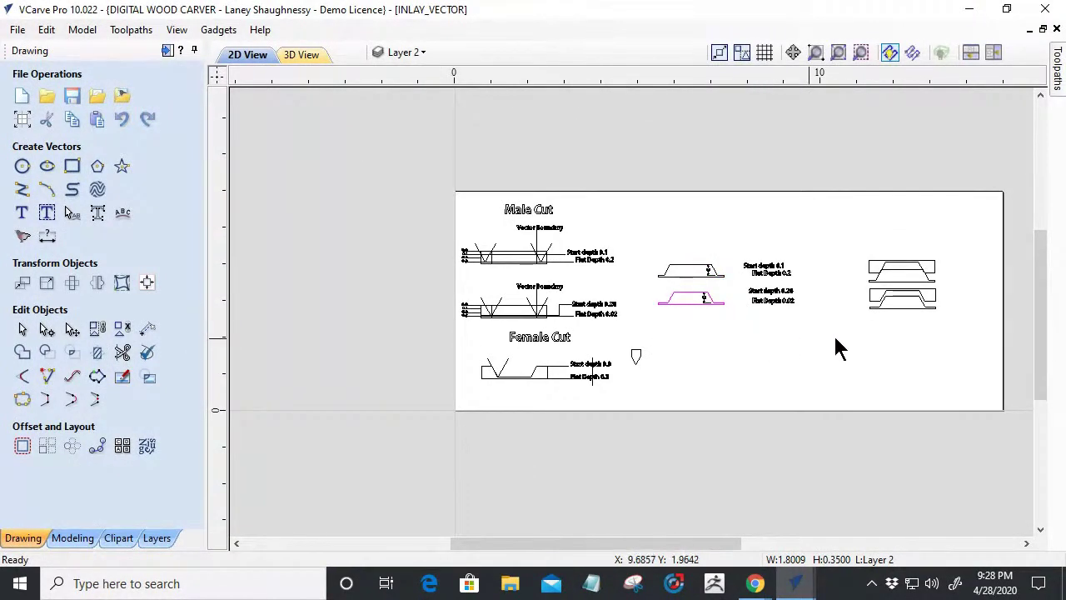
Step: Select the lower female profile and nudge it down until its flanks rest against the male profile's flanks
scroll(893, 325, up, 6)
click(917, 233)
scroll(931, 263, down, 1)
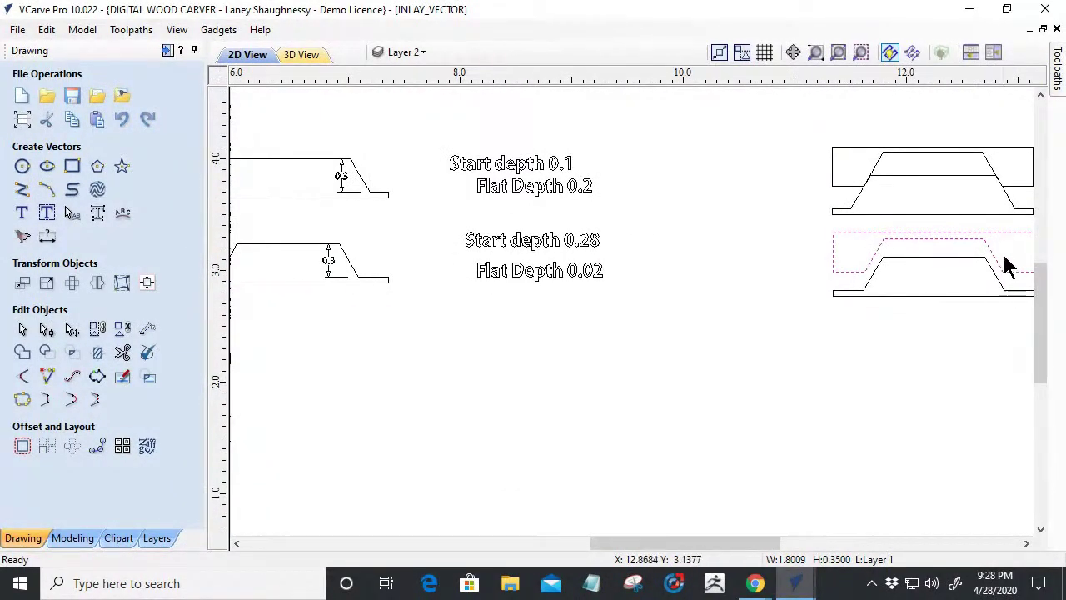
scroll(1008, 274, up, 6)
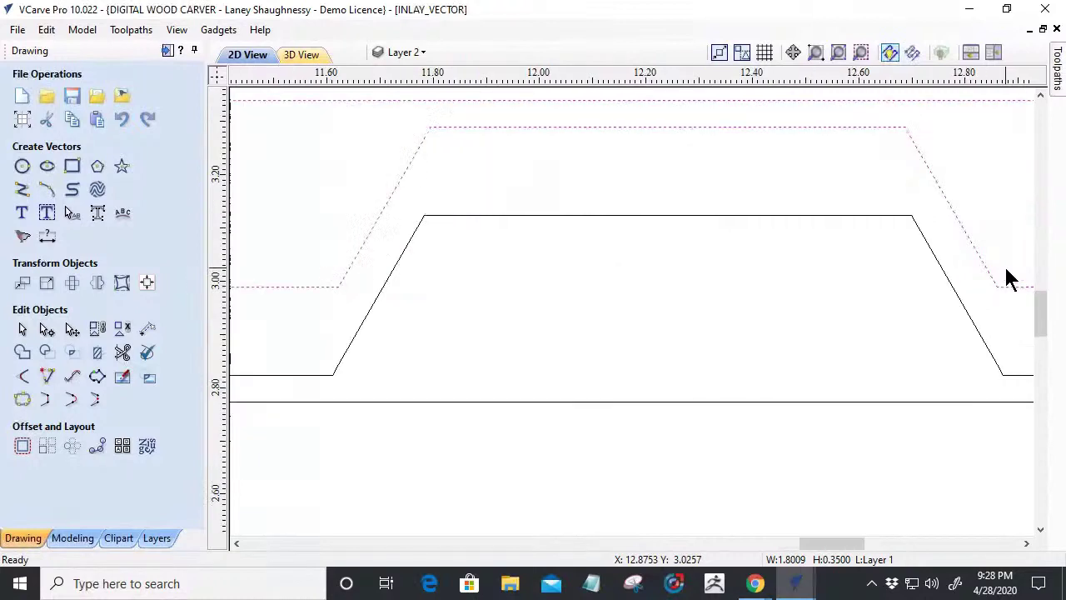
key(Down)
key(Down)
key(Down)
key(Down)
key(Down)
key(Down)
key(Down)
key(Down)
key(Down)
key(Down)
key(Down)
key(Down)
key(Down)
key(Down)
key(Down)
key(Down)
key(Down)
key(Down)
key(Down)
key(Down)
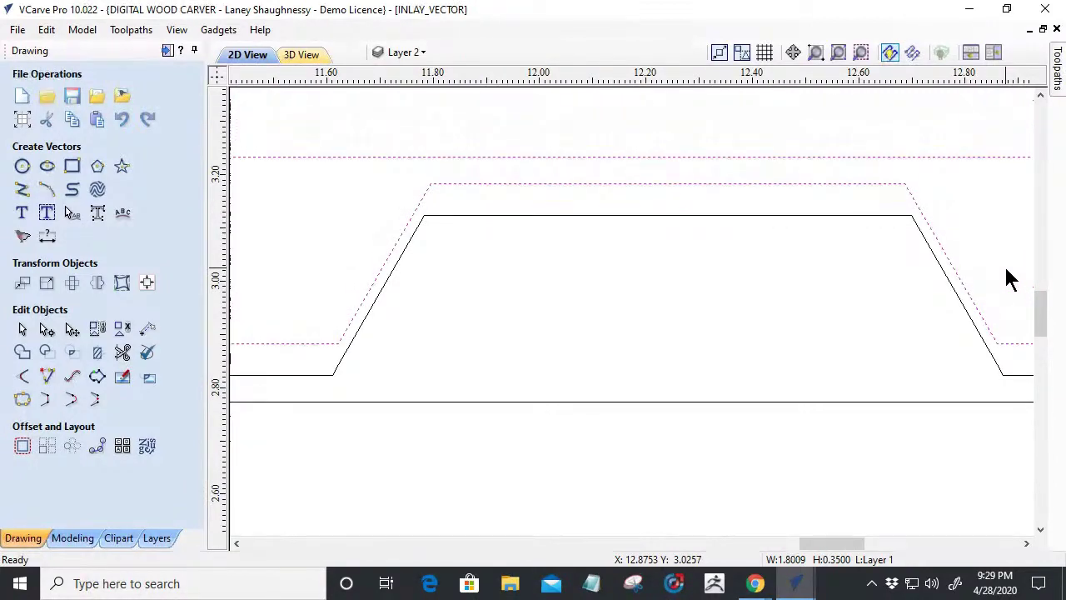
key(Down)
key(Down)
key(Down)
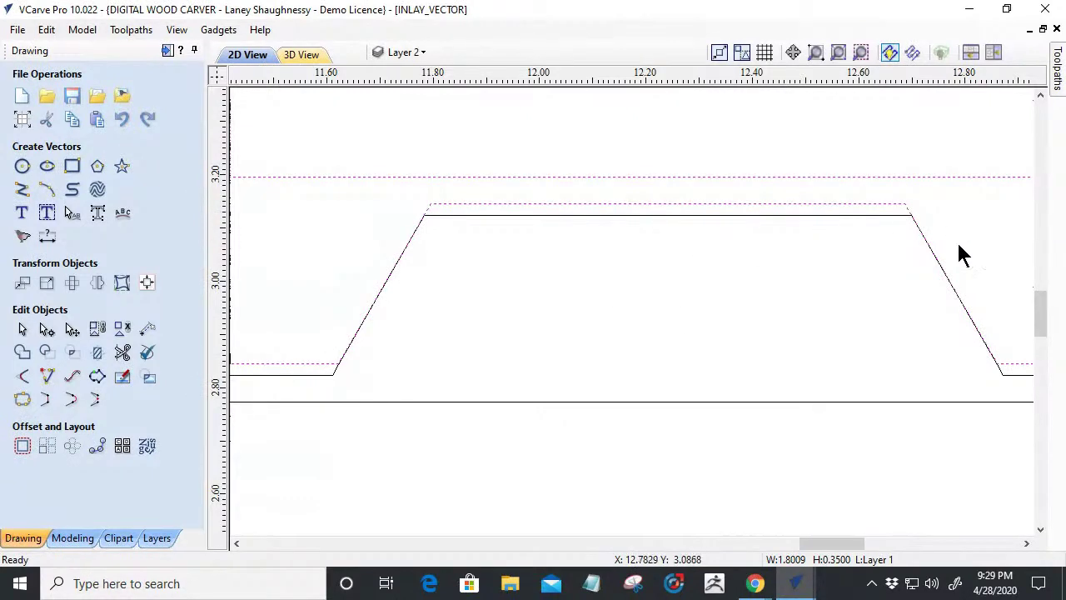
Step: Examine the gap between the lower female pocket and the male plug along the plug's top face and flanks
scroll(991, 359, down, 3)
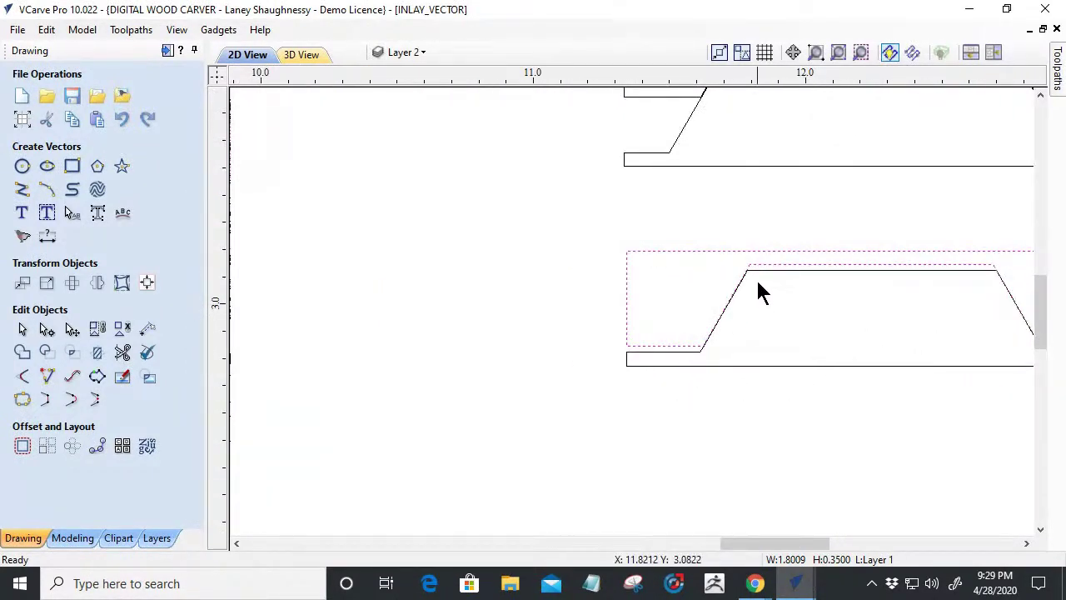
scroll(886, 279, up, 4)
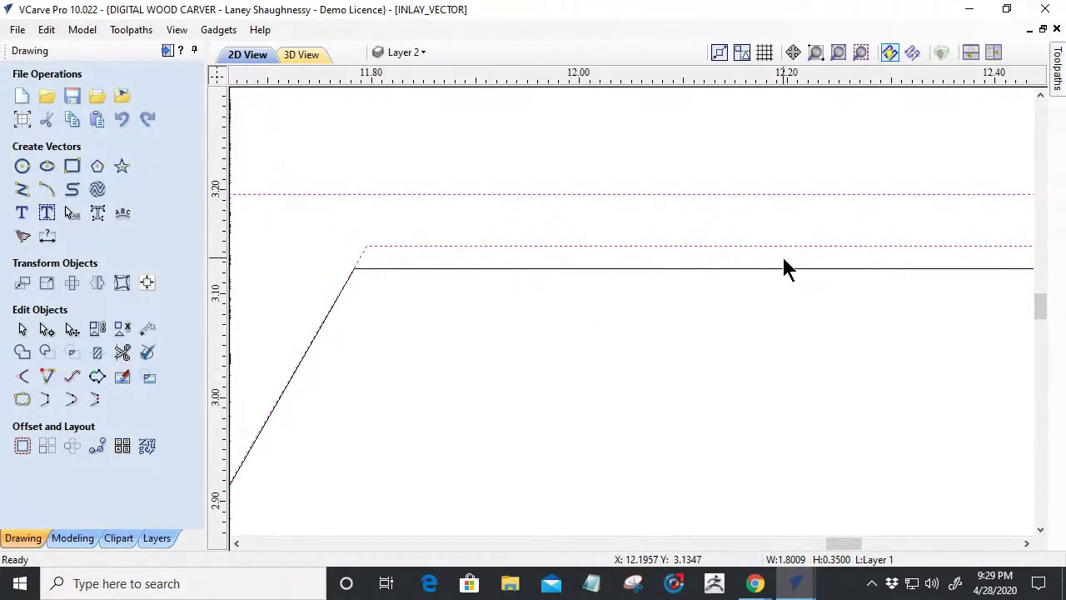
scroll(783, 260, down, 6)
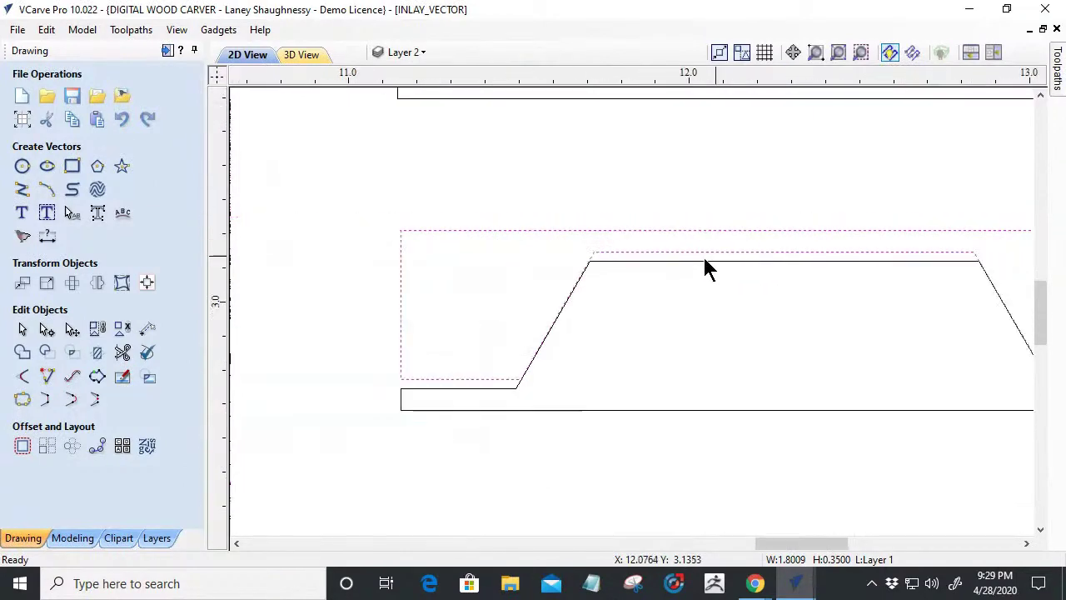
scroll(697, 260, down, 5)
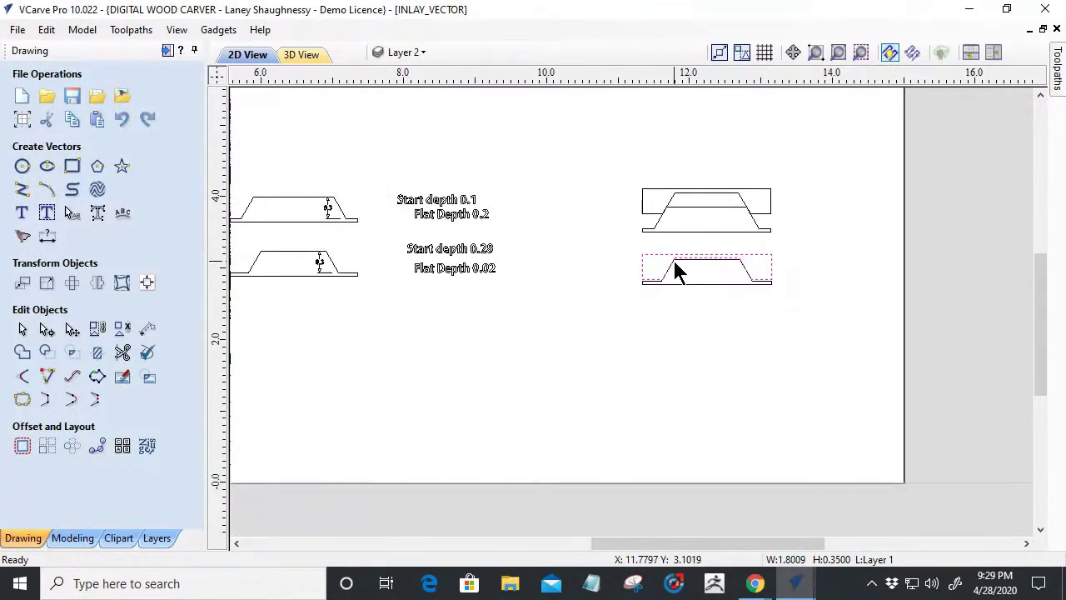
Step: Select all the inlay diagrams and labels on the sheet
scroll(659, 274, down, 4)
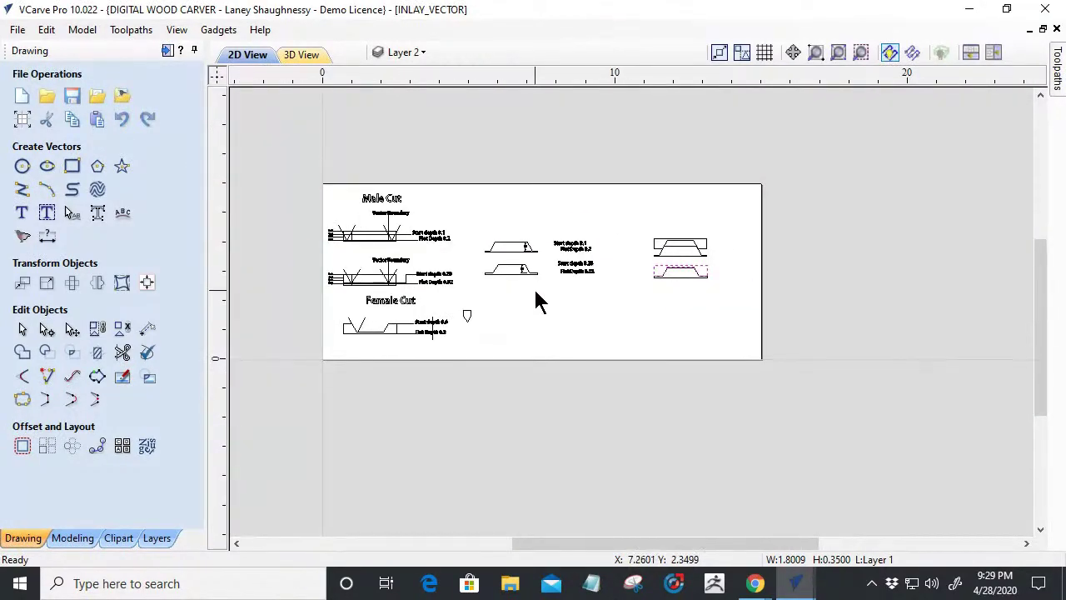
scroll(537, 302, up, 3)
scroll(539, 302, down, 3)
scroll(382, 260, up, 2)
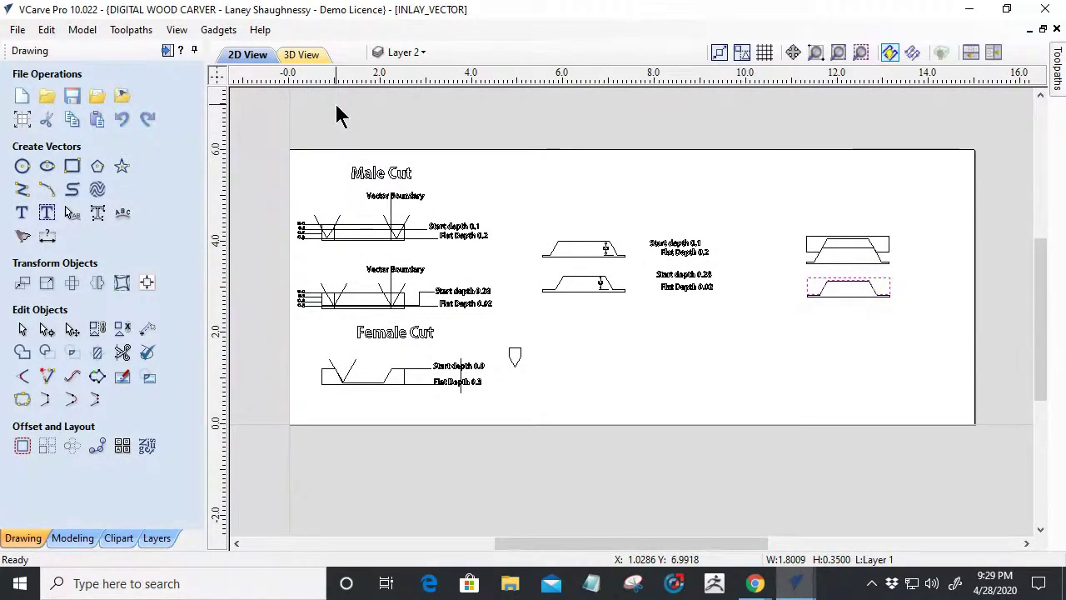
drag(262, 115, 989, 477)
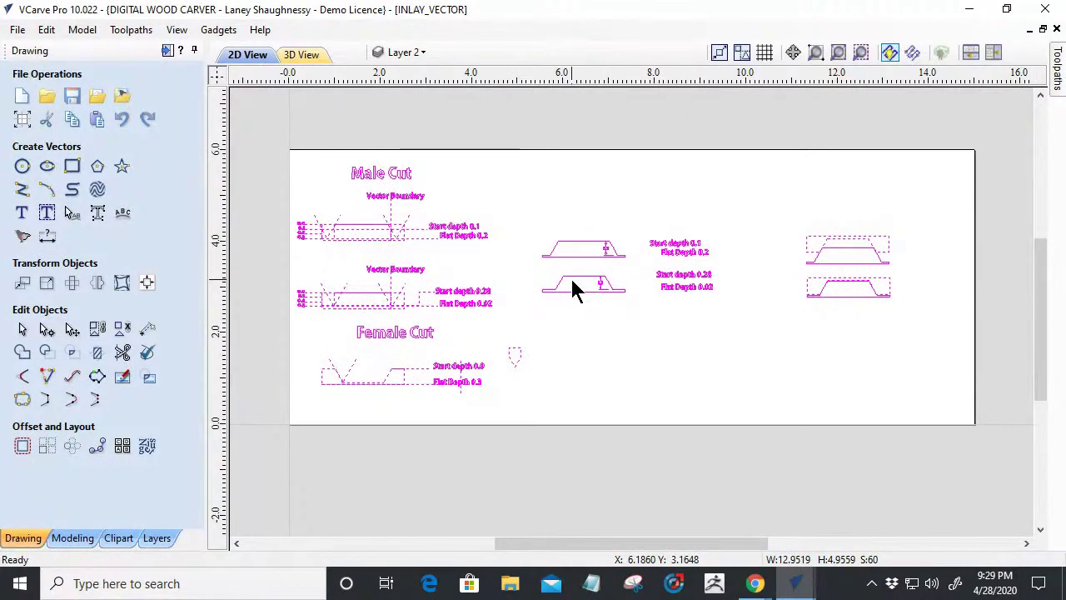
Step: Open the Vectric User Portal in the web browser from the program's help options
click(755, 583)
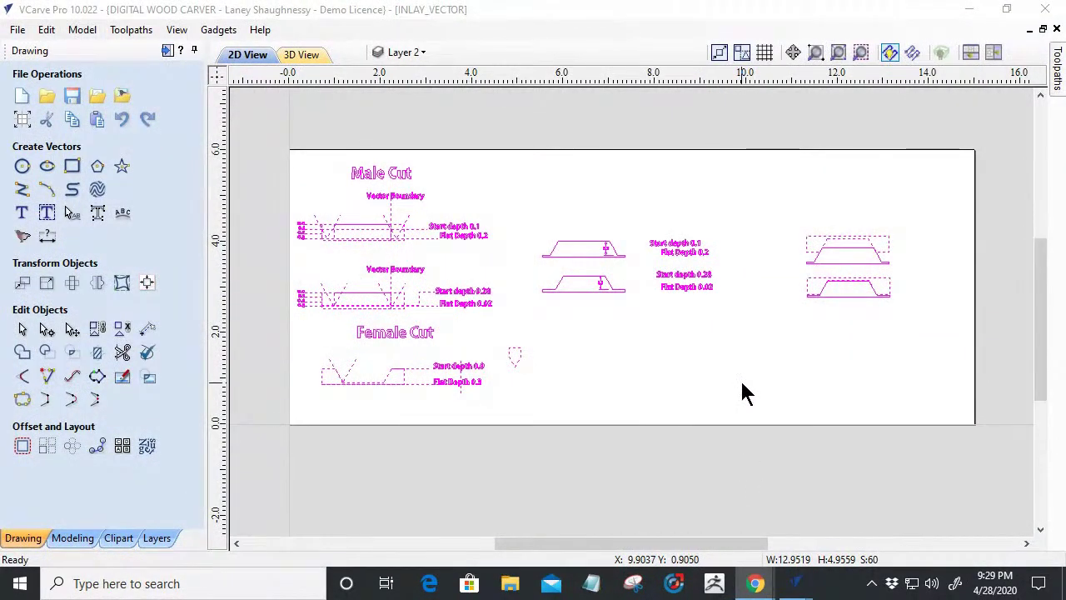
click(260, 30)
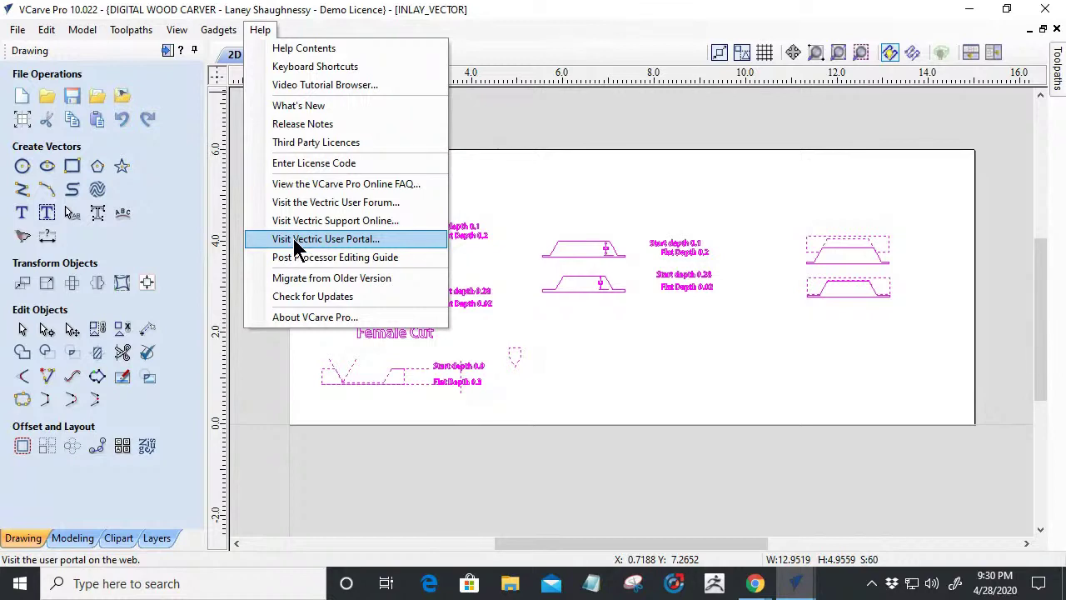
click(367, 243)
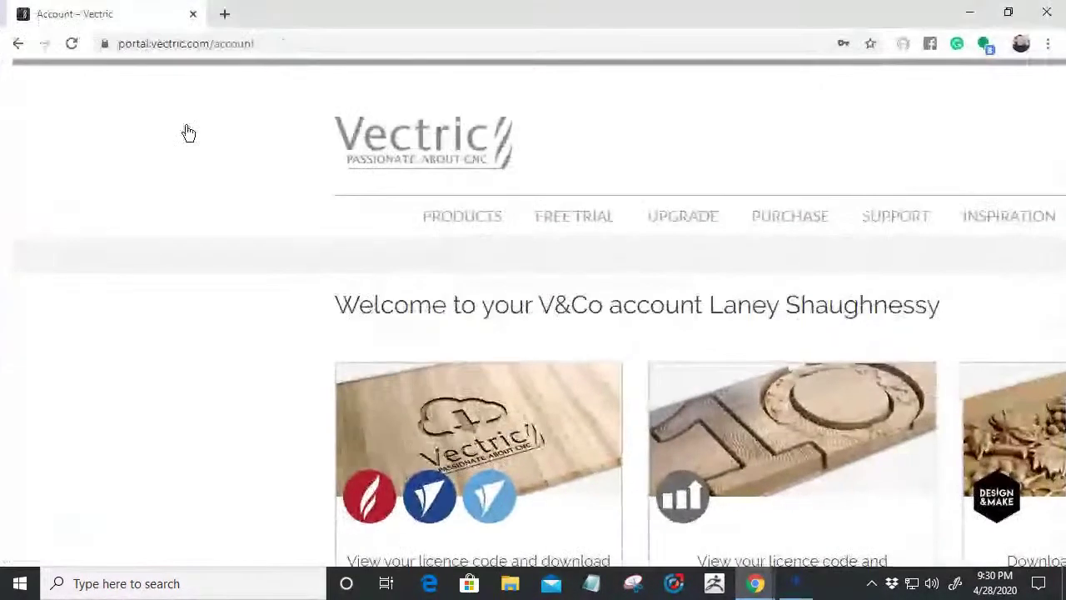
Step: Look through the portal account page's software and clipart downloads and its free project and event categories
scroll(369, 208, down, 3)
scroll(697, 293, up, 3)
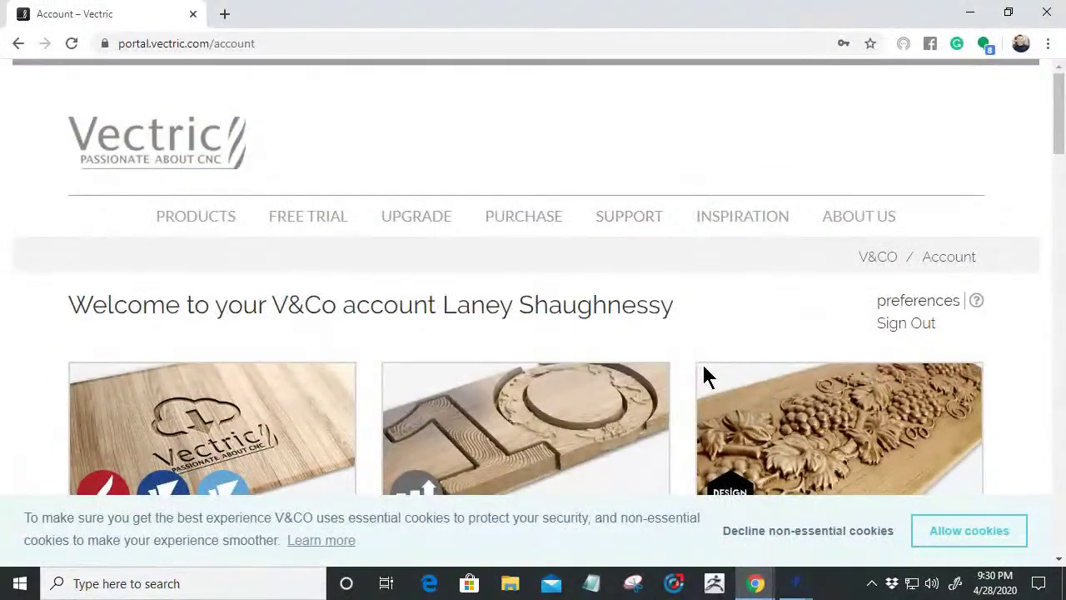
scroll(704, 368, down, 1)
scroll(705, 364, down, 2)
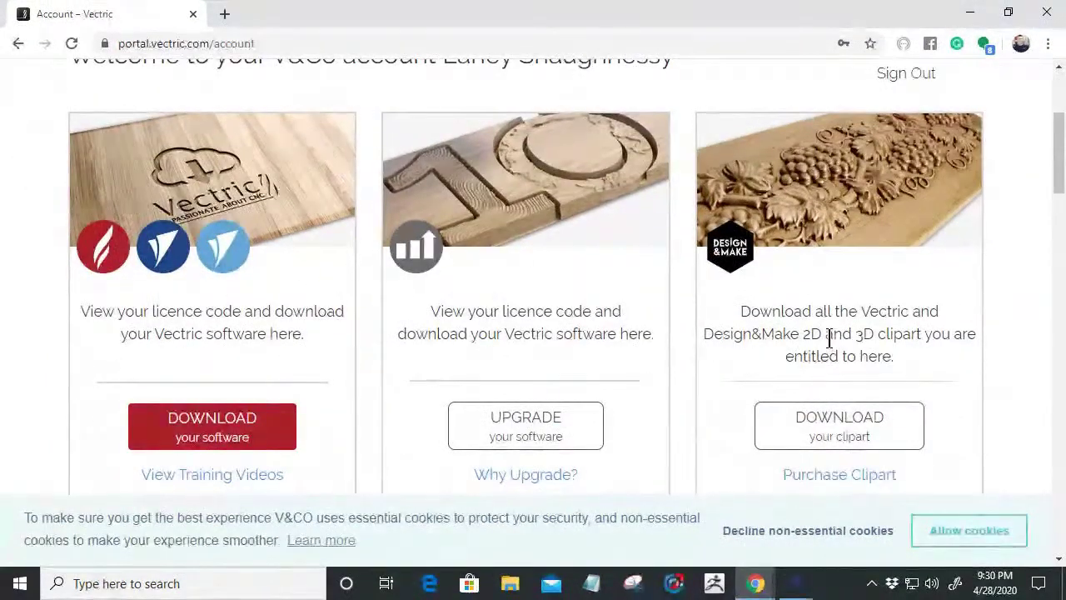
scroll(829, 333, down, 1)
scroll(524, 316, down, 6)
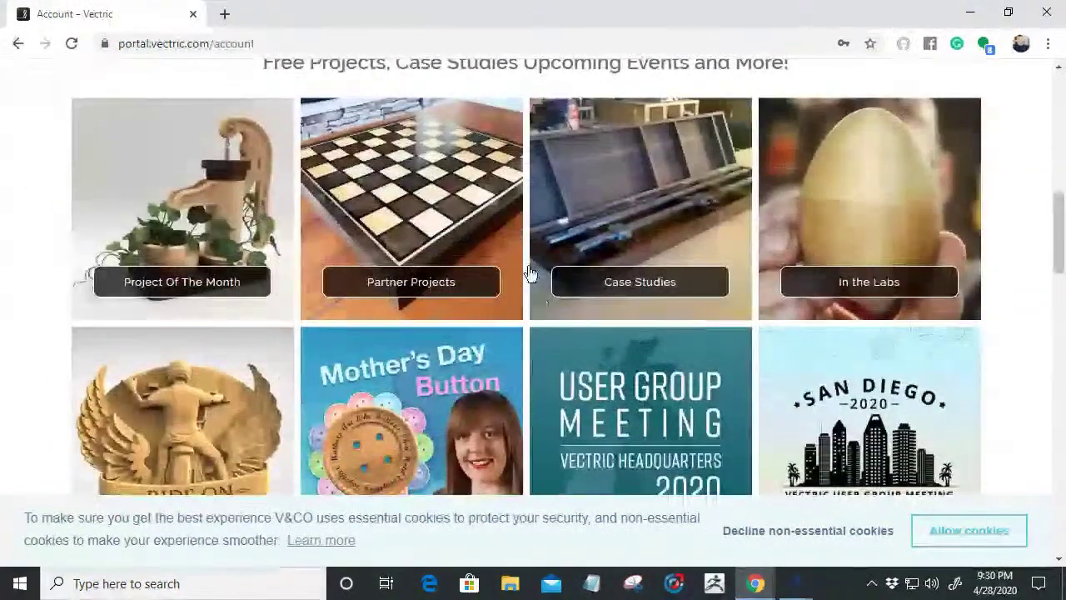
scroll(423, 255, down, 1)
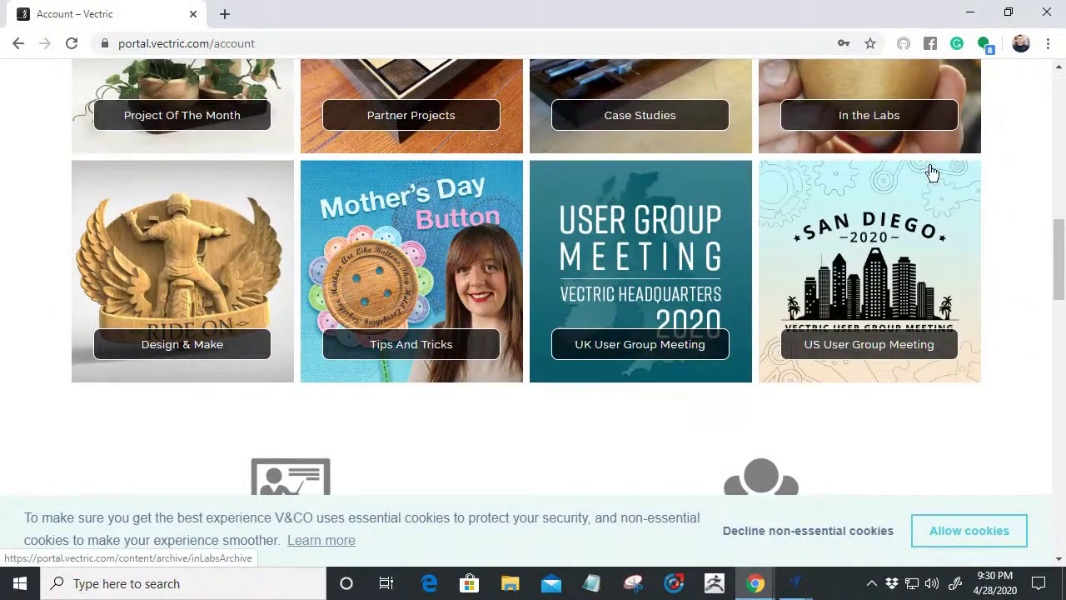
scroll(931, 171, up, 3)
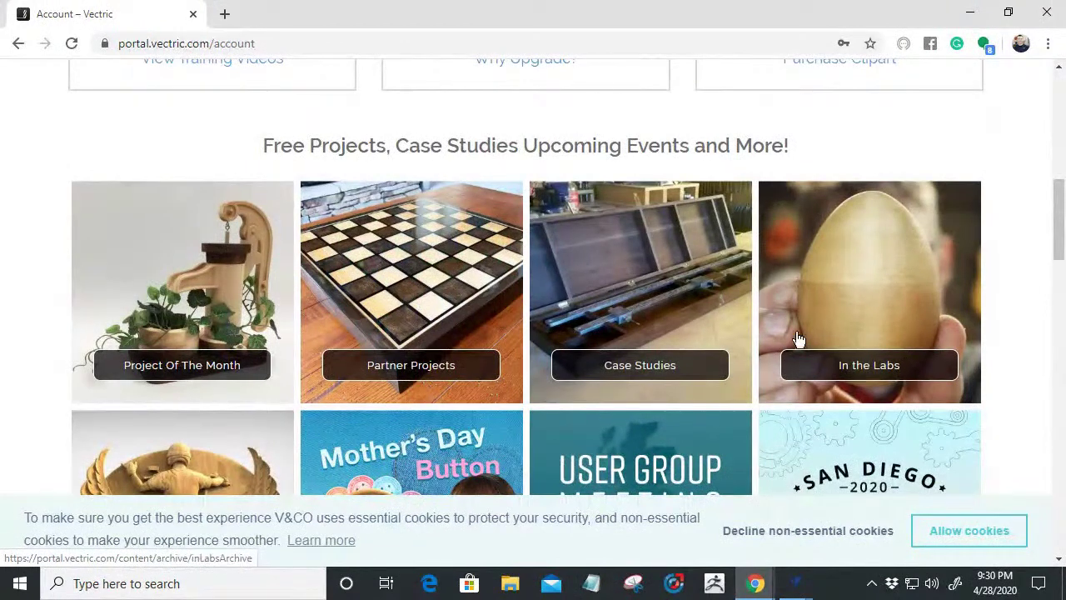
Step: Open the In the Labs project collection, browse its projects and go to page 2
click(876, 372)
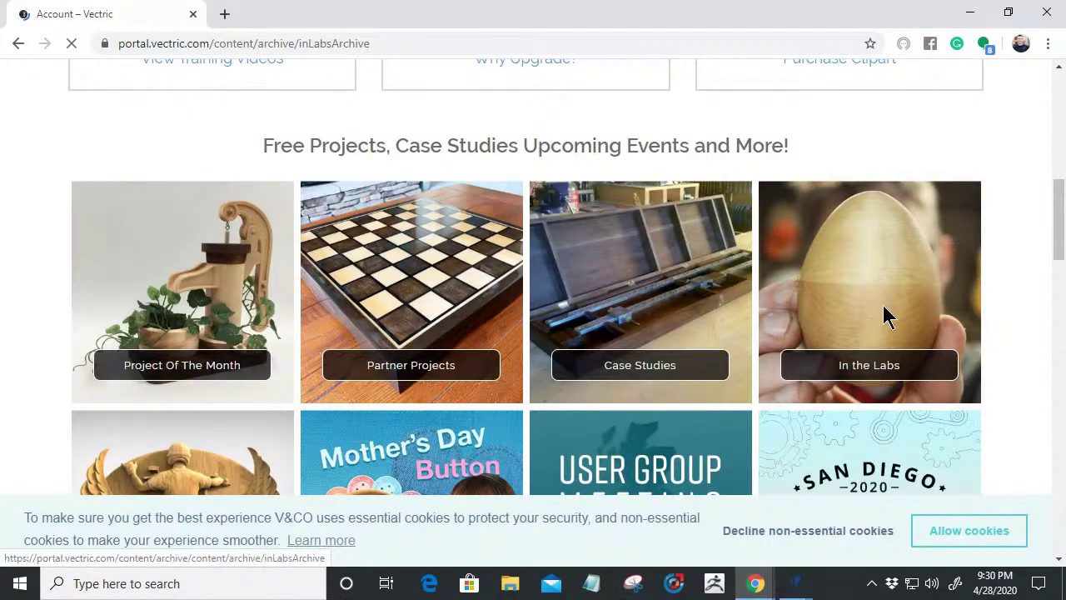
scroll(802, 291, down, 4)
scroll(793, 291, down, 9)
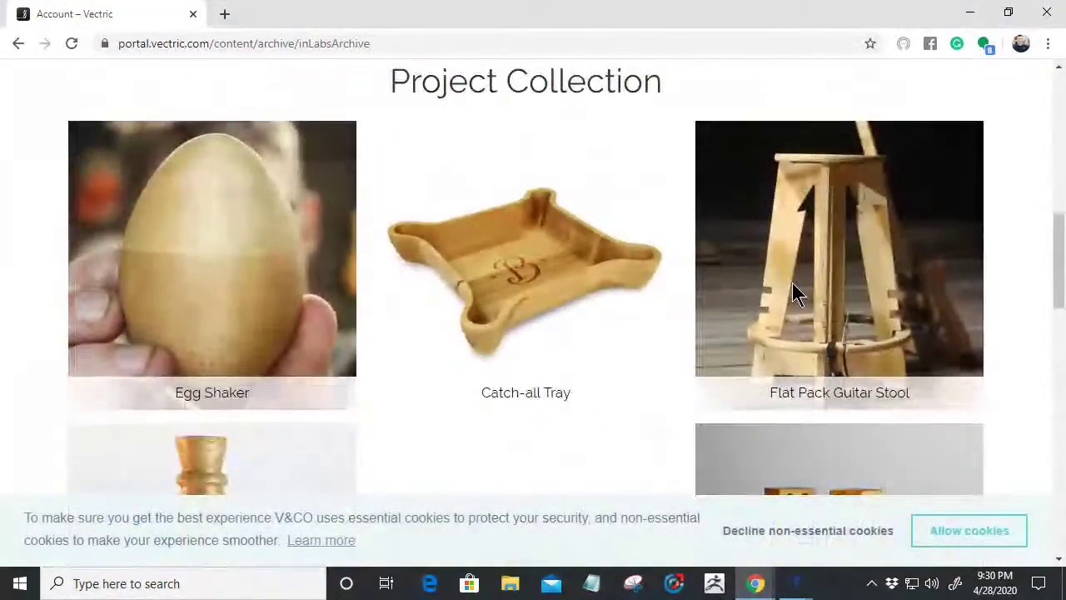
scroll(793, 289, down, 10)
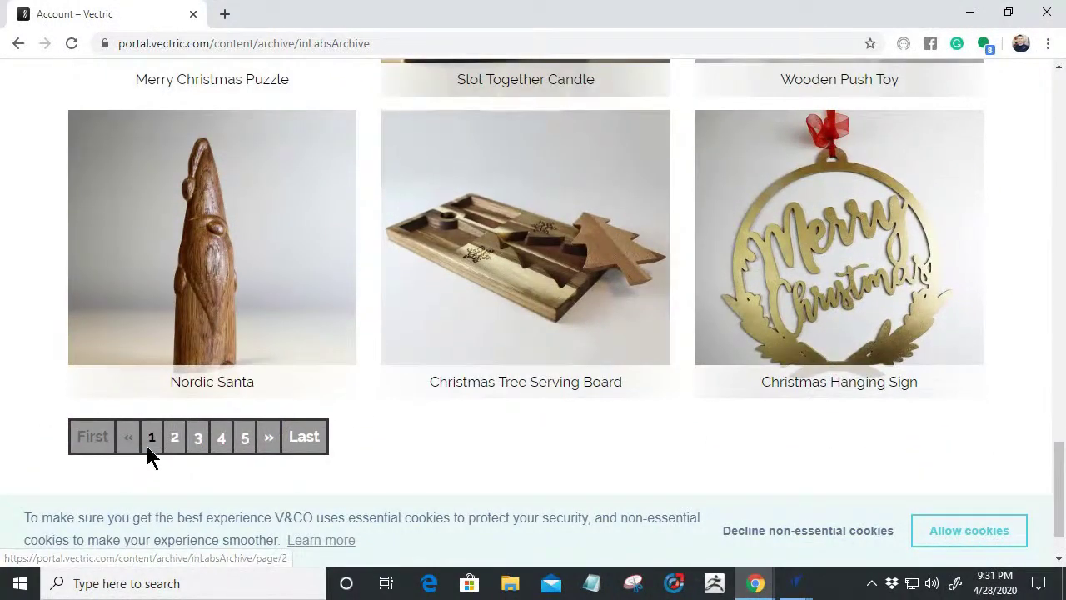
click(172, 446)
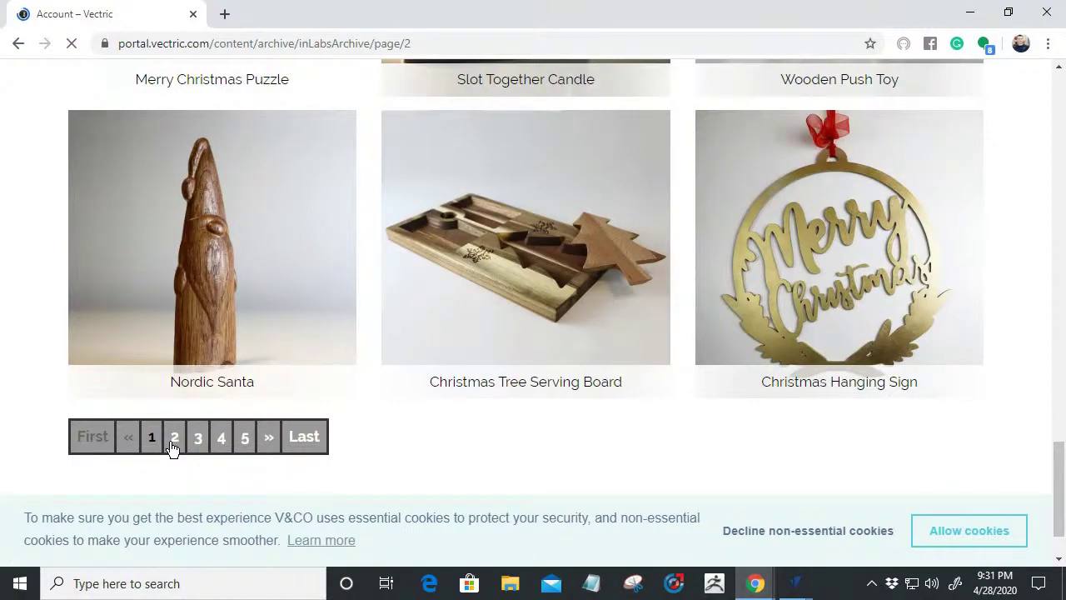
scroll(238, 409, down, 6)
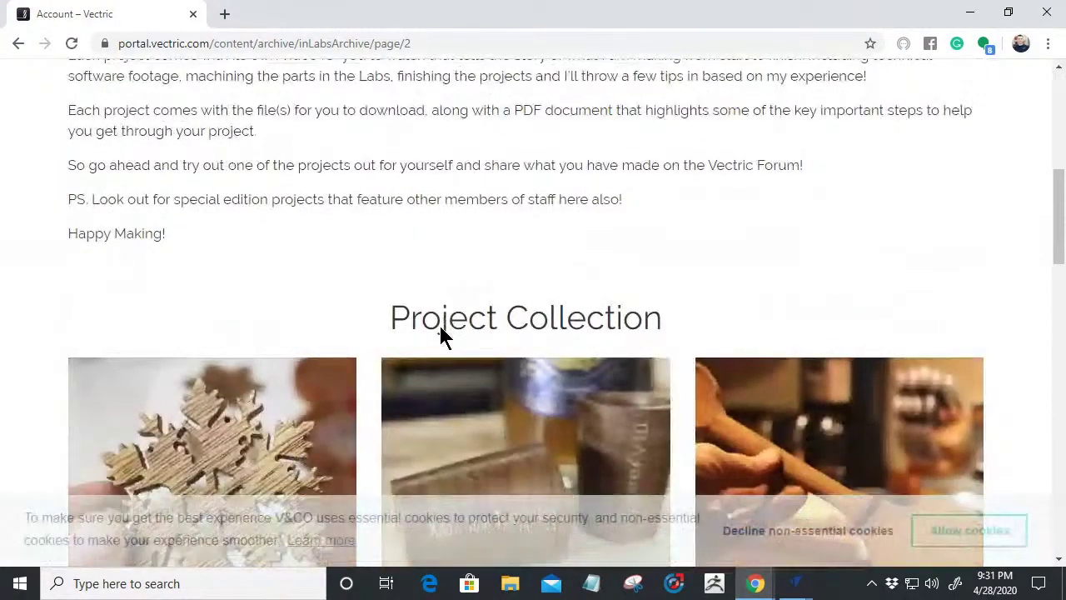
Step: Browse the projects on page 2 of the In Labs project collection and go to page 3
scroll(441, 334, down, 15)
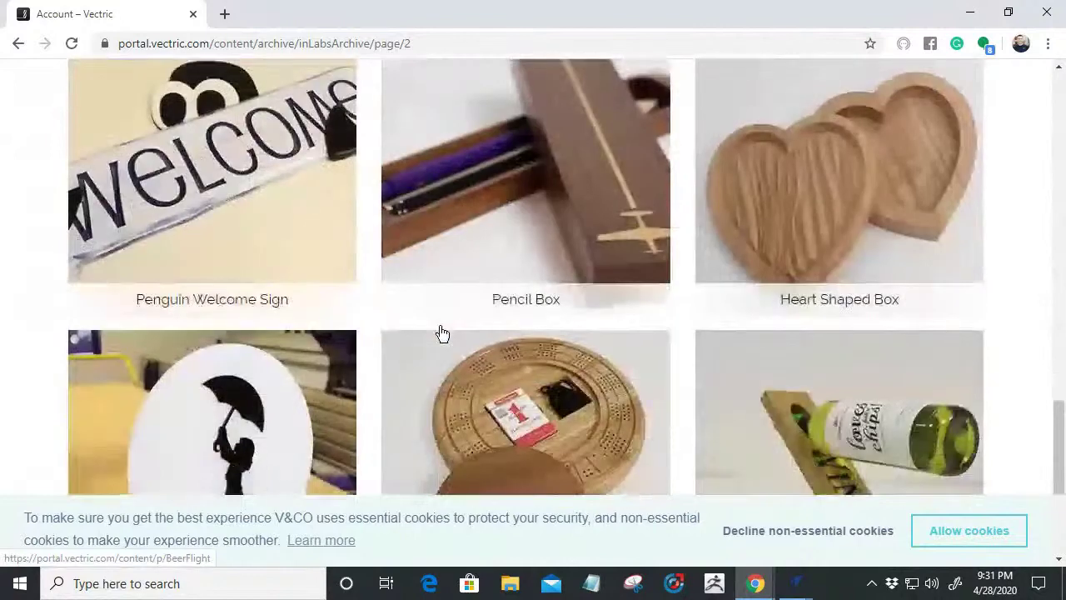
scroll(442, 334, down, 3)
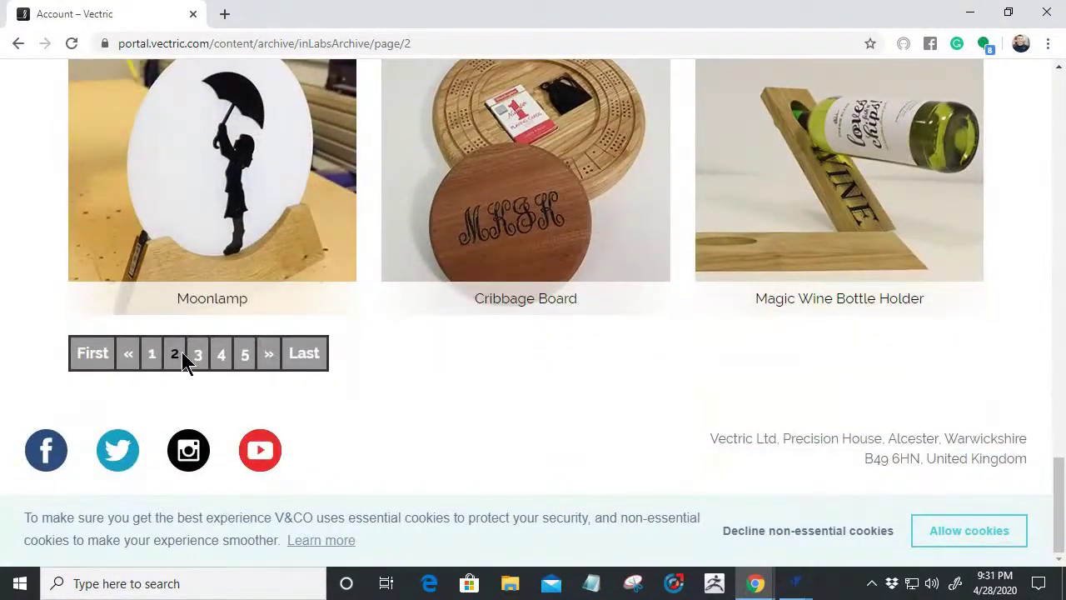
click(198, 355)
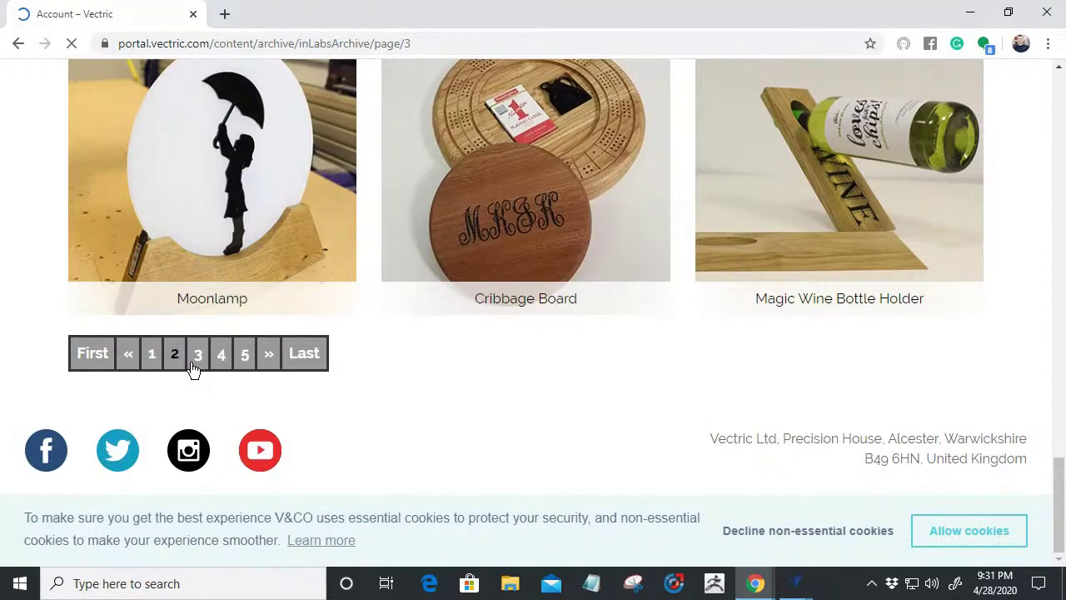
Step: Look through the page 3 projects of the In Labs collection and go to page 4
scroll(431, 353, down, 10)
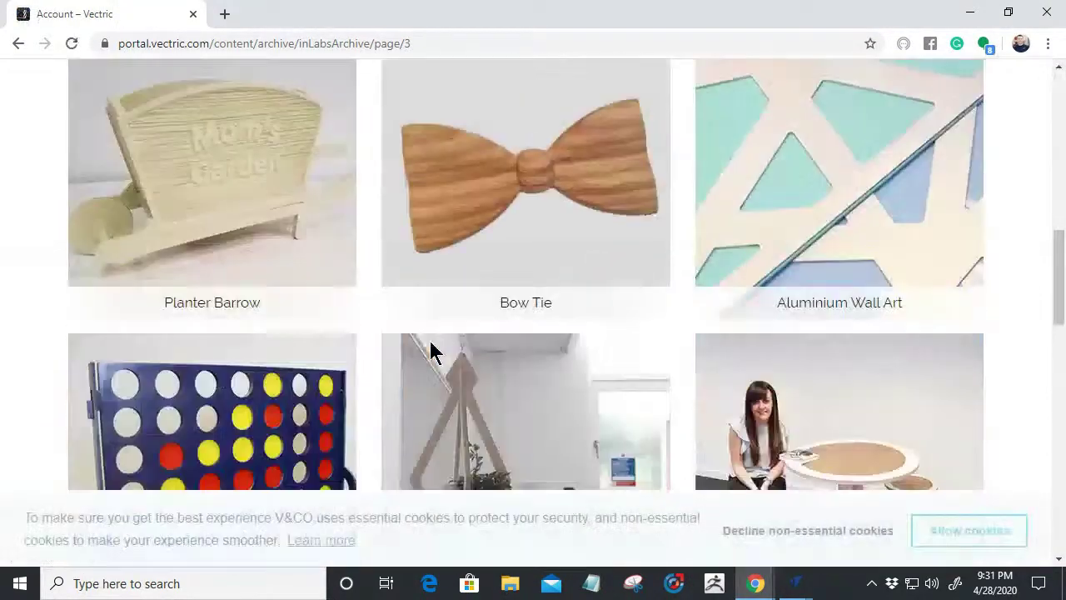
scroll(430, 352, down, 6)
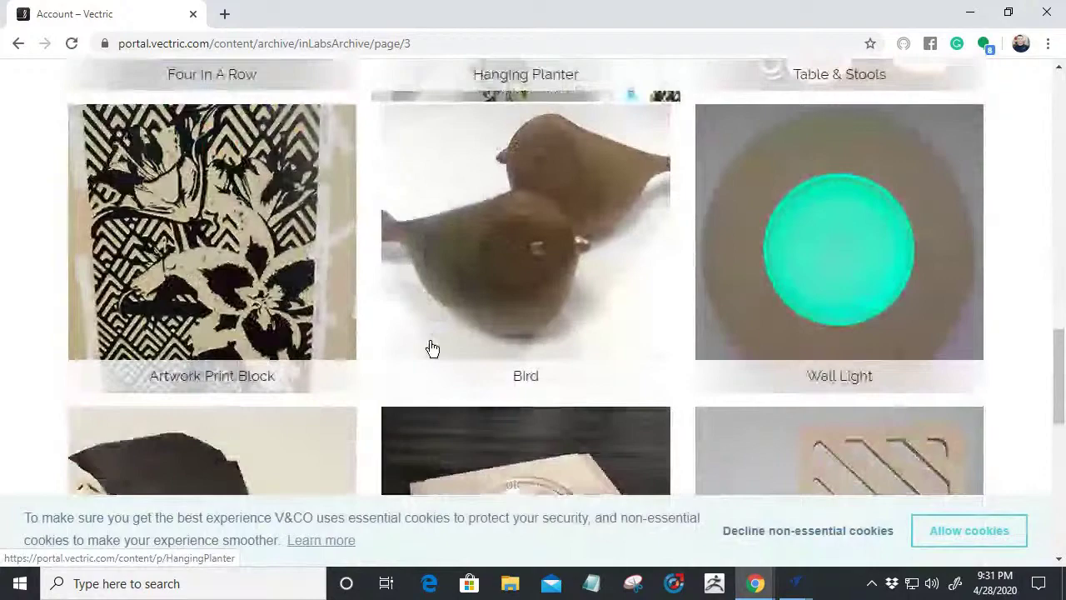
scroll(431, 348, down, 3)
scroll(431, 348, up, 9)
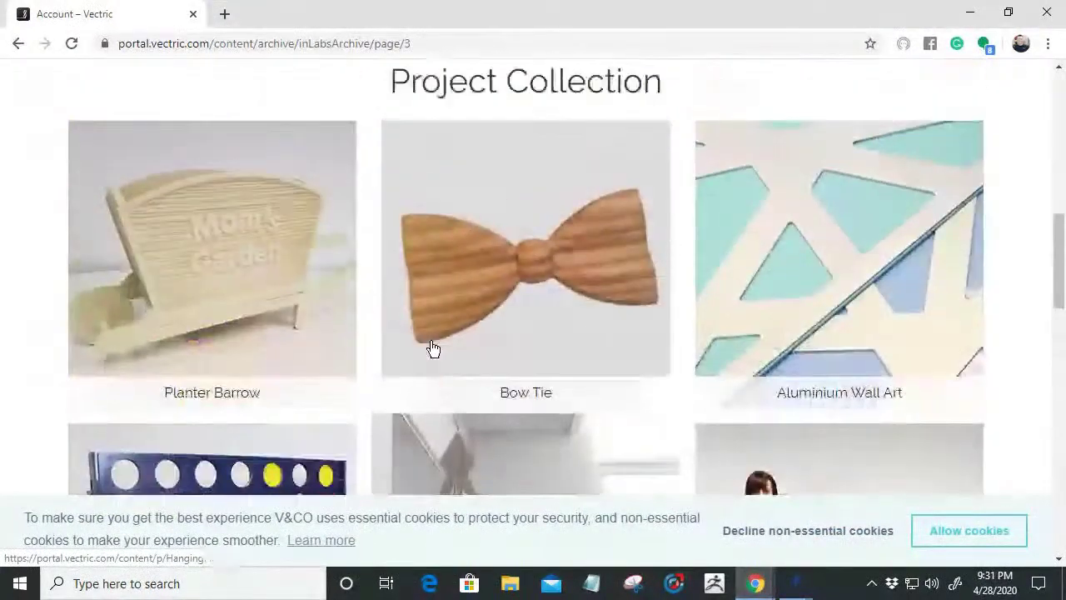
scroll(430, 348, down, 6)
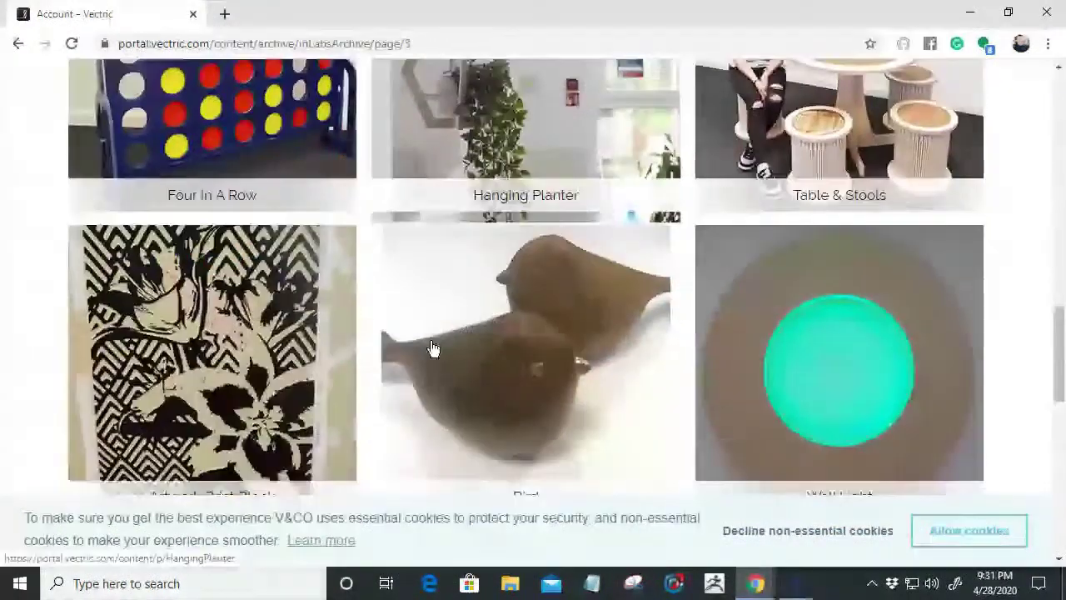
scroll(431, 348, down, 10)
click(223, 356)
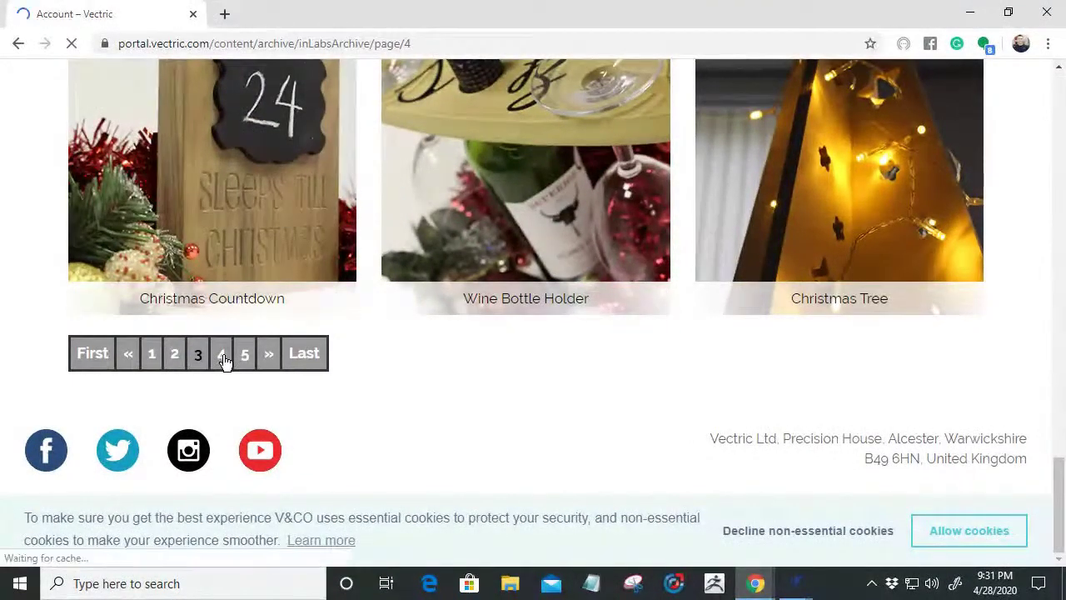
Step: Look through the page 4 projects of the In Labs archive, open page 5 and view its projects
scroll(408, 342, down, 6)
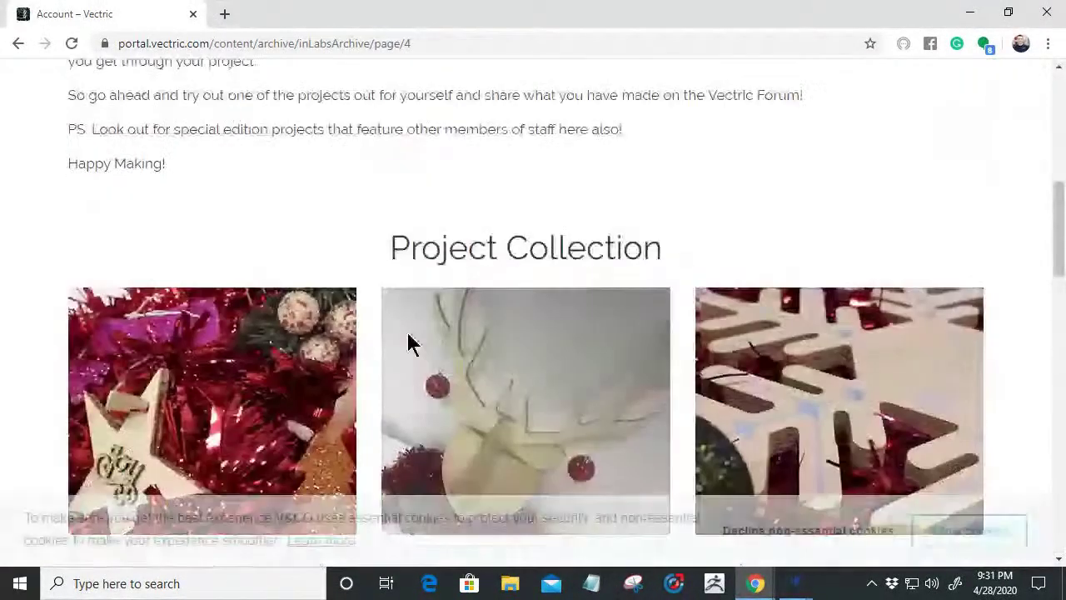
scroll(408, 342, down, 10)
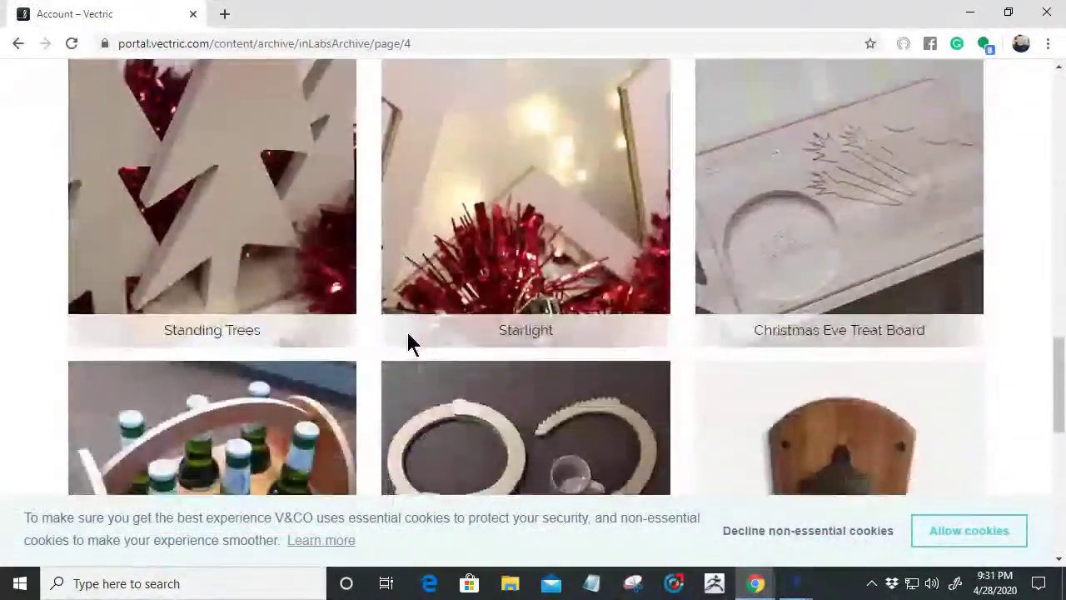
scroll(408, 341, down, 10)
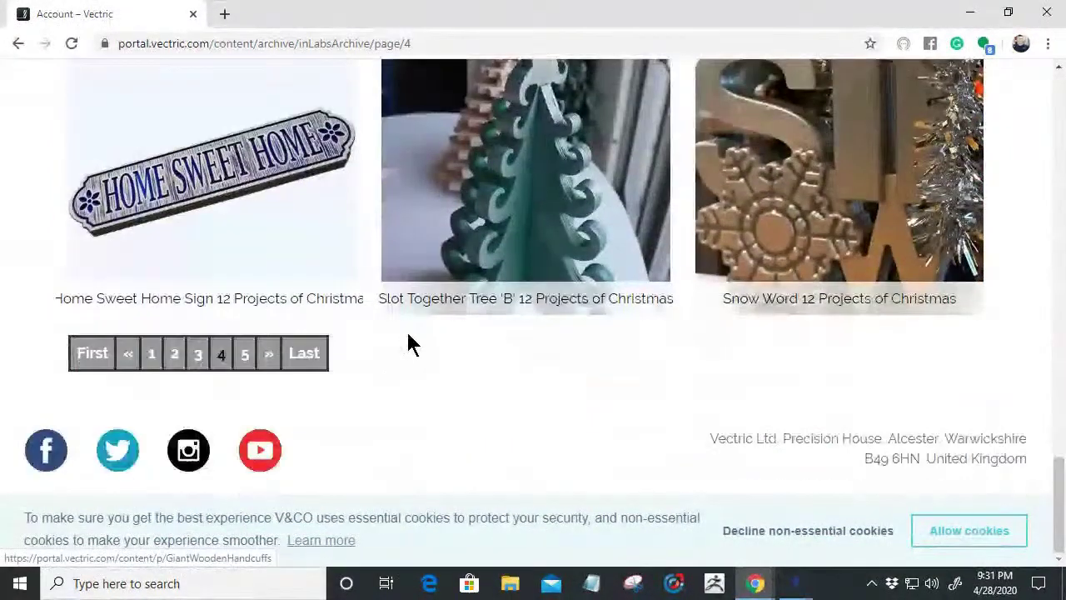
click(246, 356)
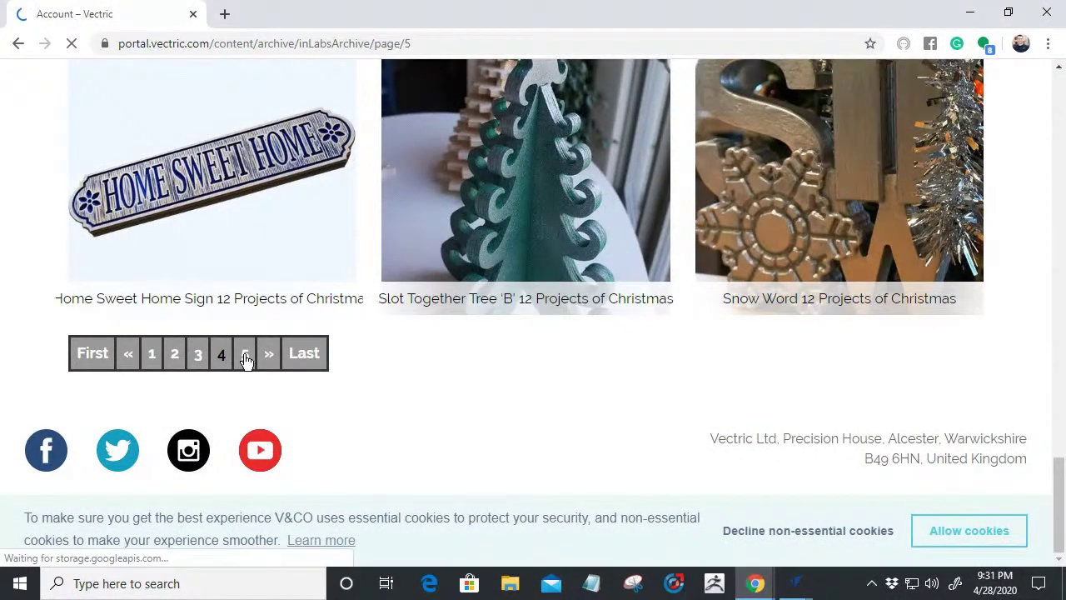
scroll(256, 354, up, 5)
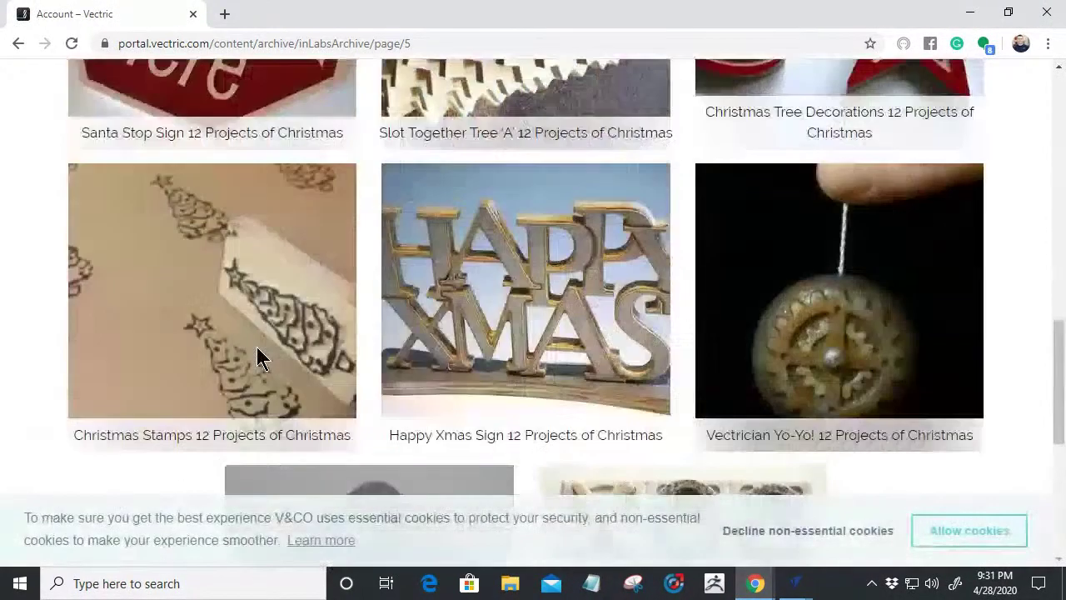
scroll(256, 354, up, 10)
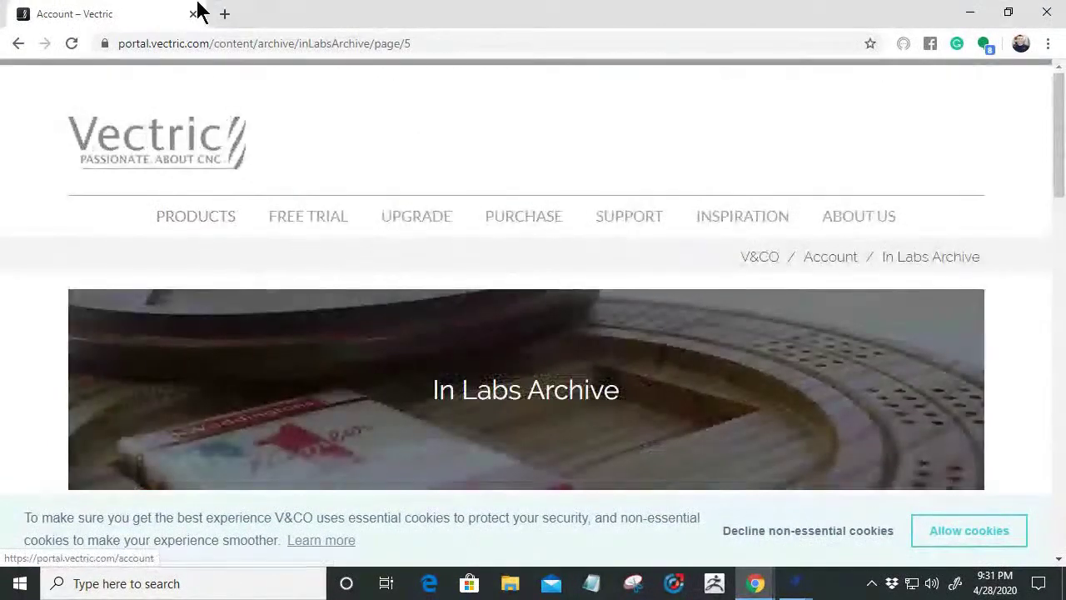
Step: Open YouTube in a new browser tab
click(223, 14)
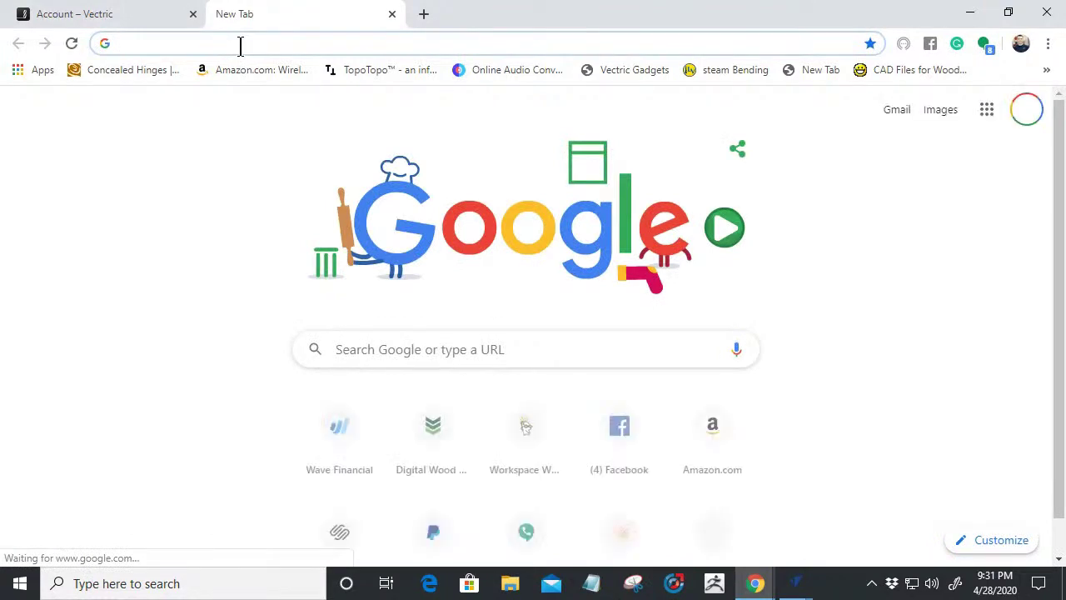
text(youtu)
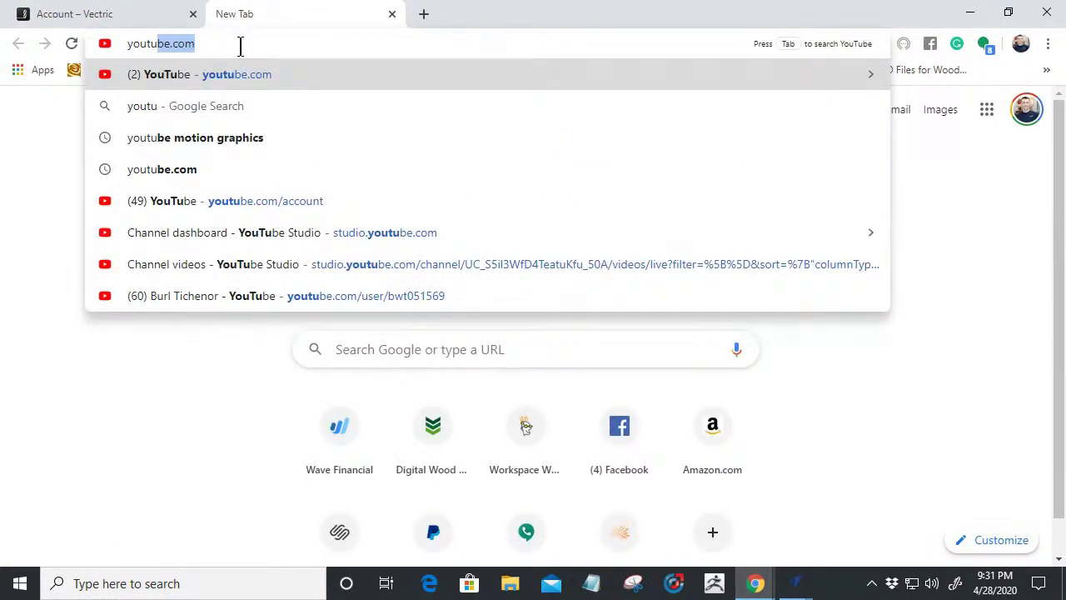
key(Return)
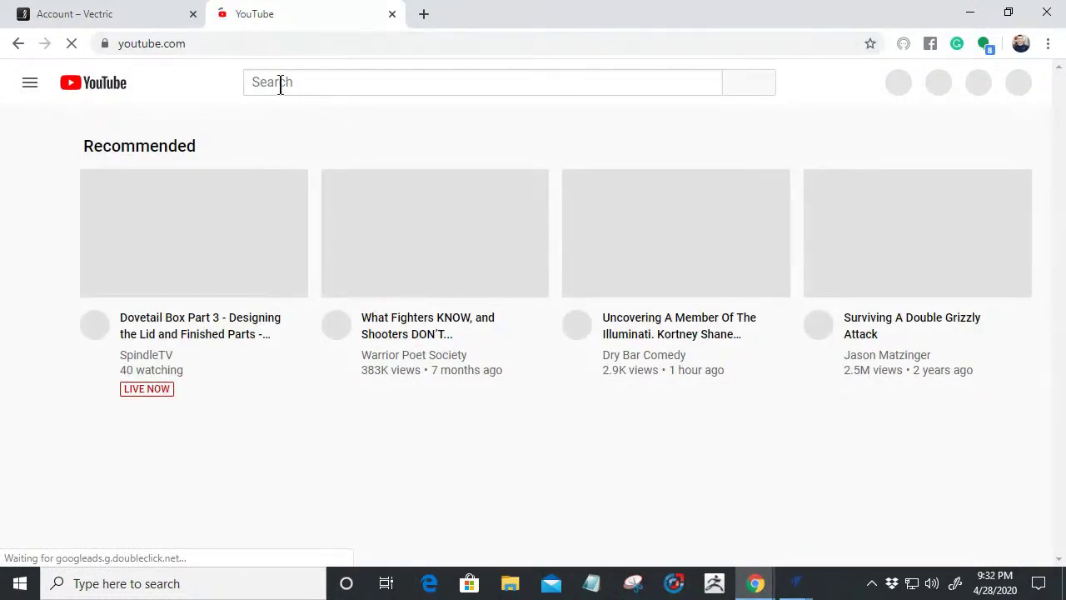
Step: Search YouTube for "Vectric VCarve Inlay" and look over the first video results
click(311, 81)
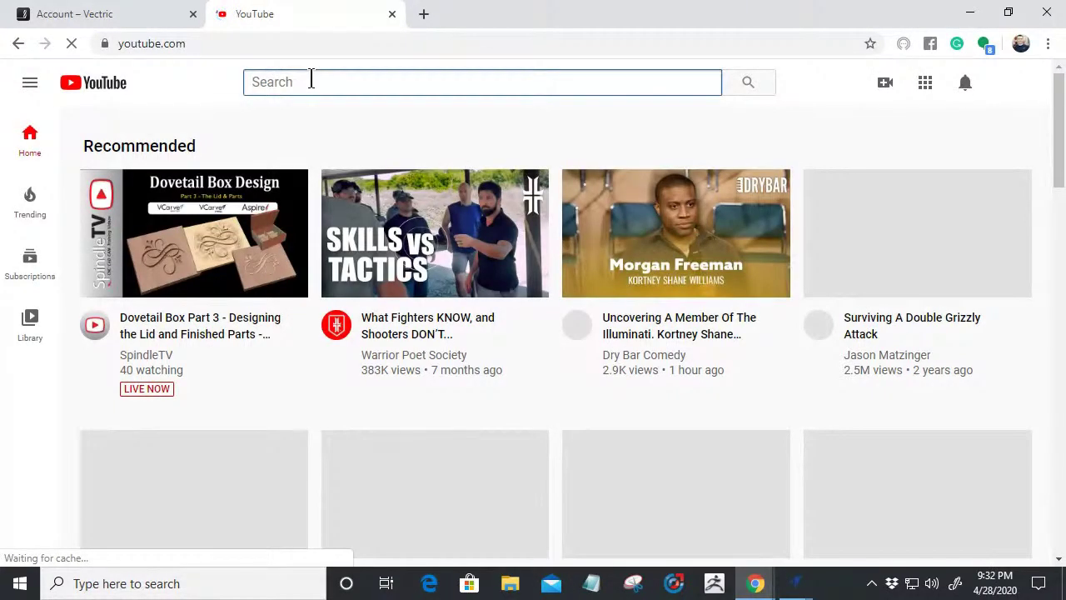
text(Ve)
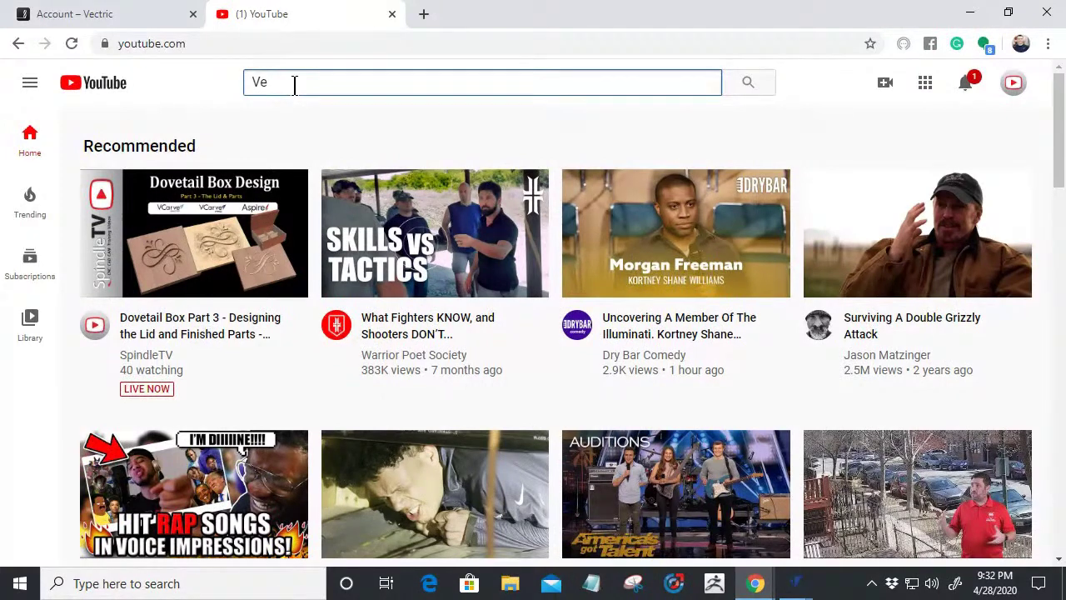
text(ct)
text(ri)
text(c VCar)
text(ve )
text(Inlsu)
key(BackSpace)
key(BackSpace)
text(ay)
key(Return)
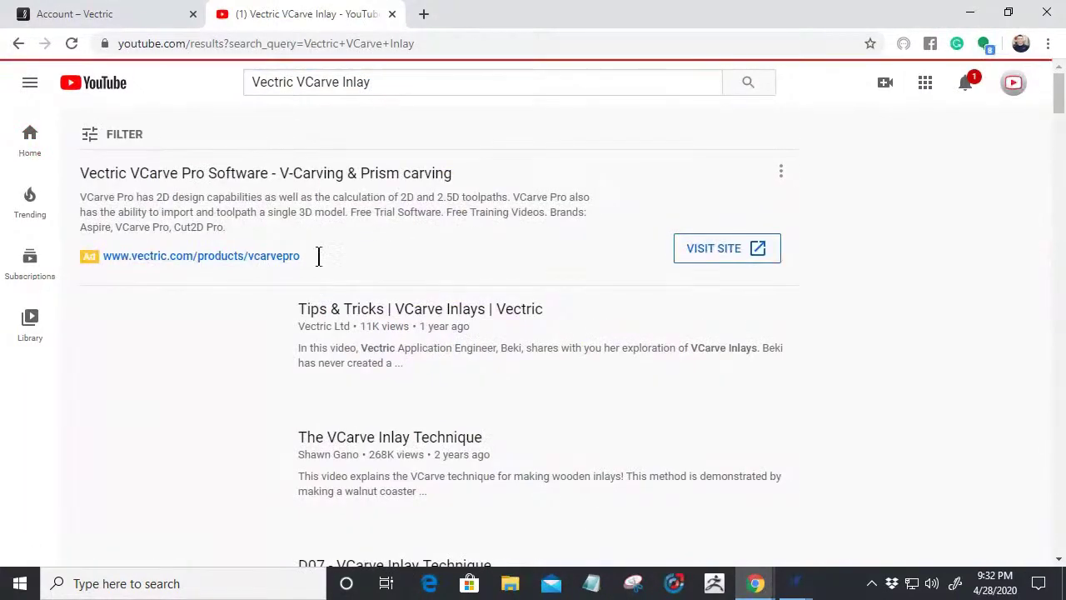
scroll(444, 289, down, 1)
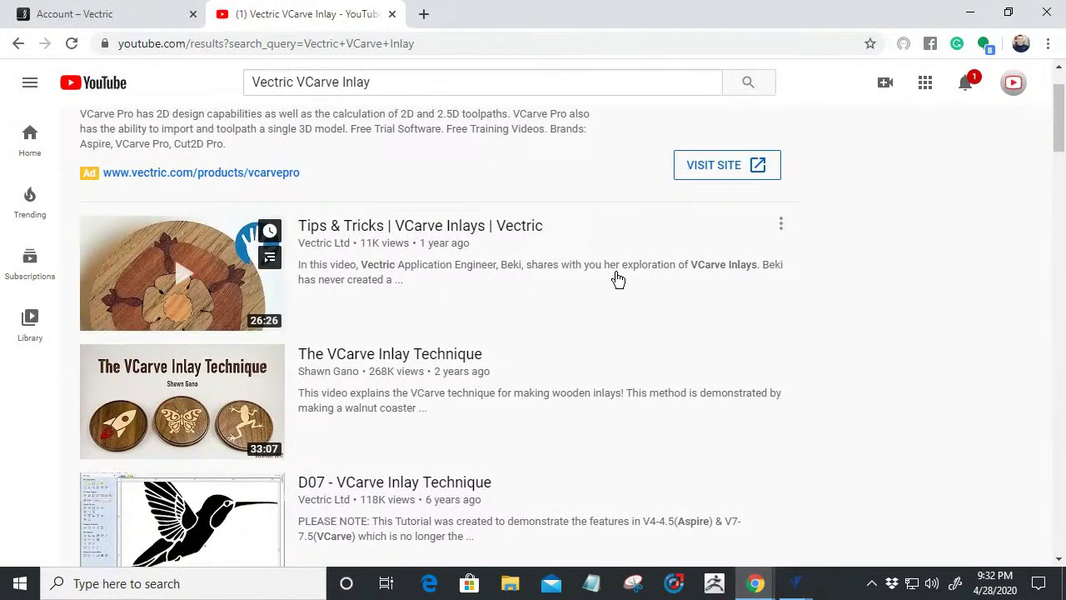
scroll(190, 293, down, 1)
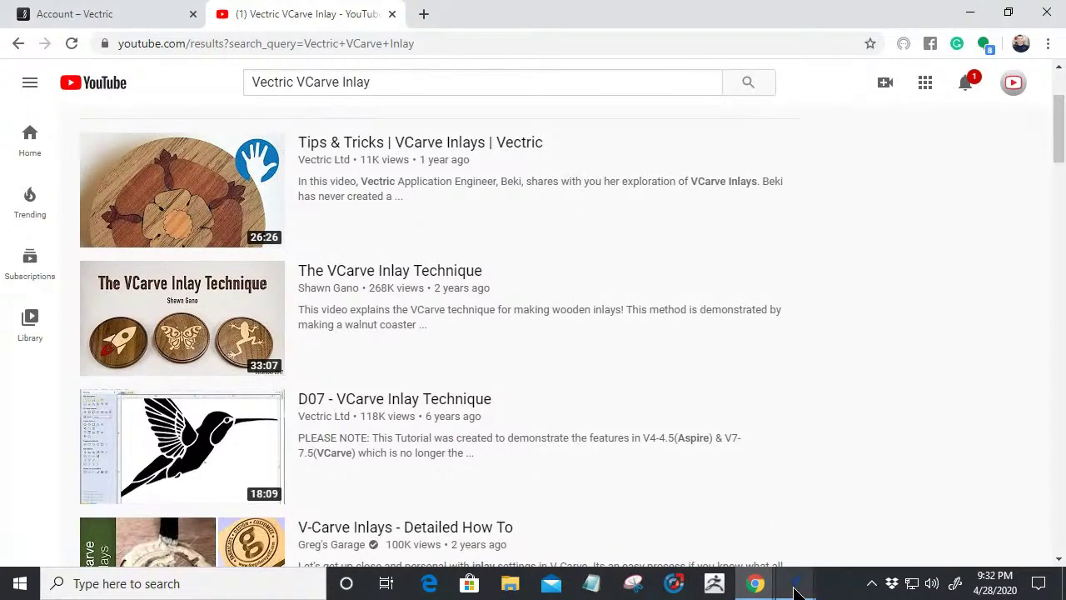
Step: Switch to the INLAY_VECTOR drawing in VCarve Pro and deselect all its vectors
mouse_move(800, 581)
click(875, 517)
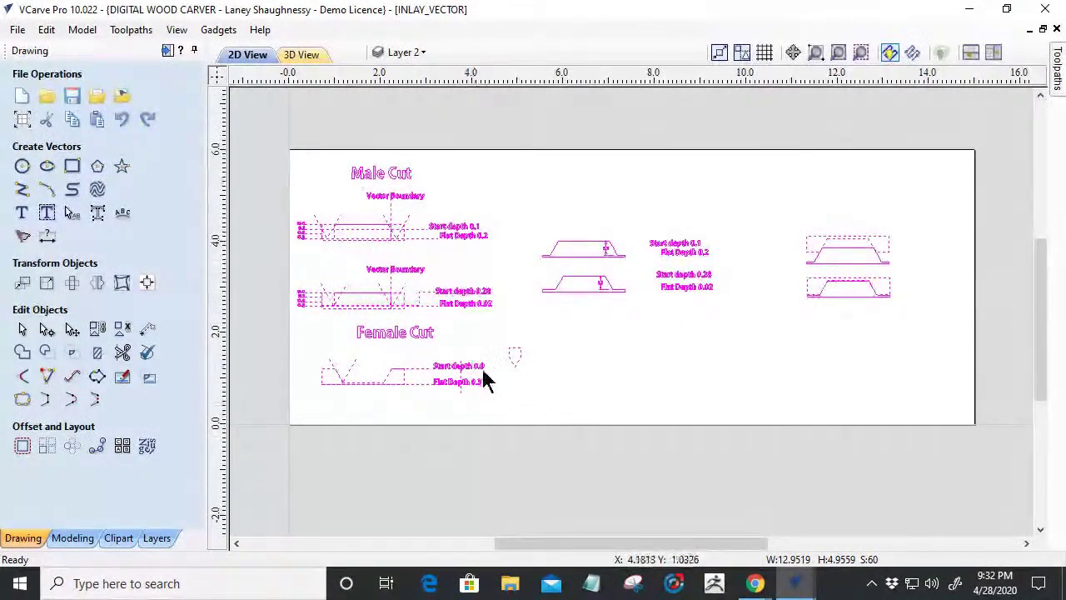
click(833, 333)
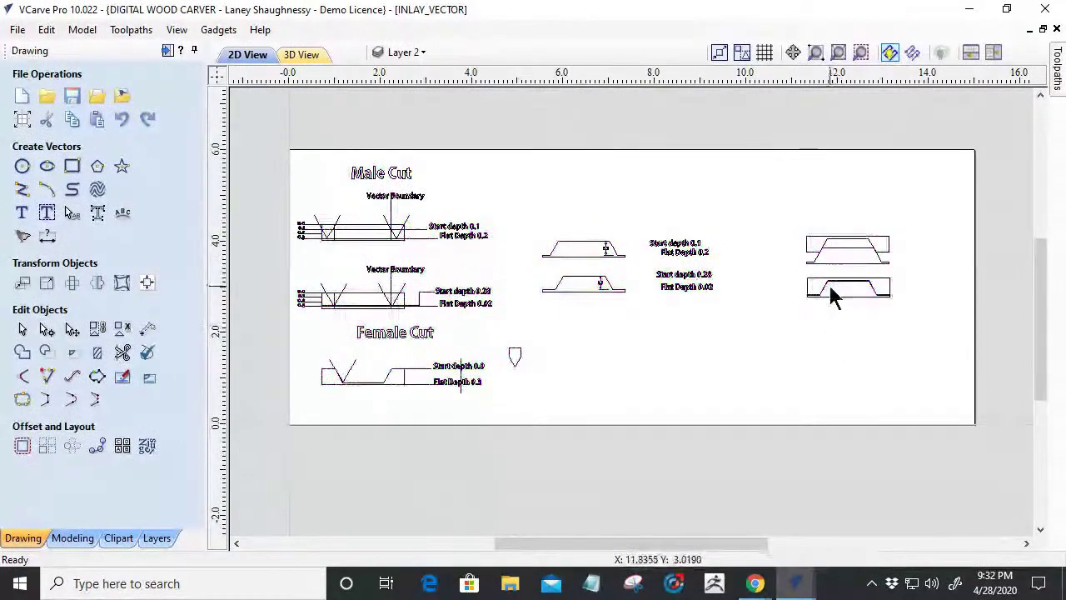
Step: Examine how the two male plug profiles fit their pockets and compare them with the start and flat depth labels
scroll(832, 256, up, 2)
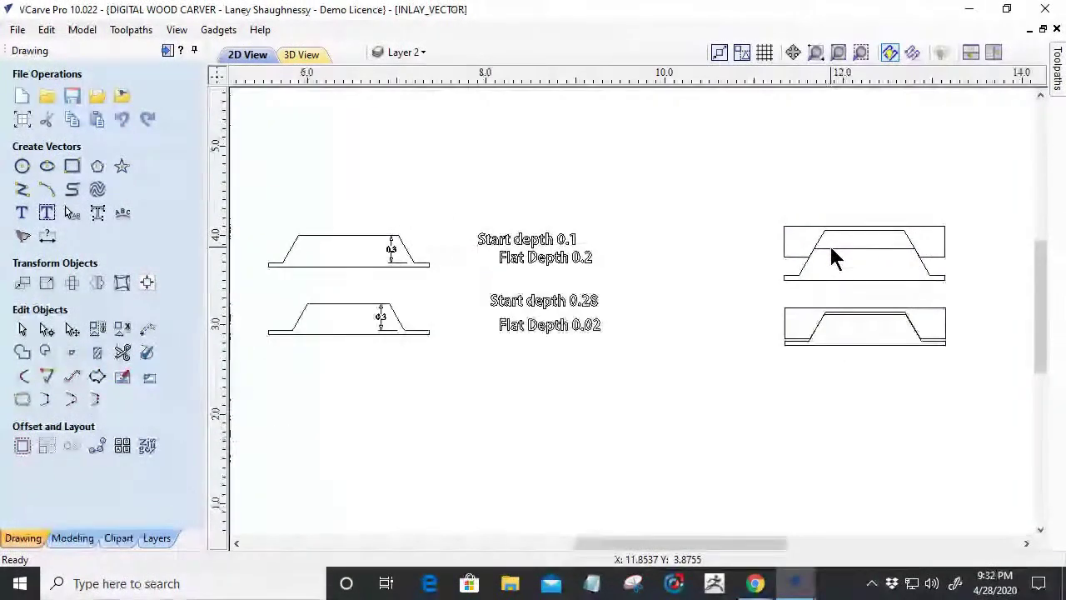
click(798, 266)
scroll(797, 265, down, 3)
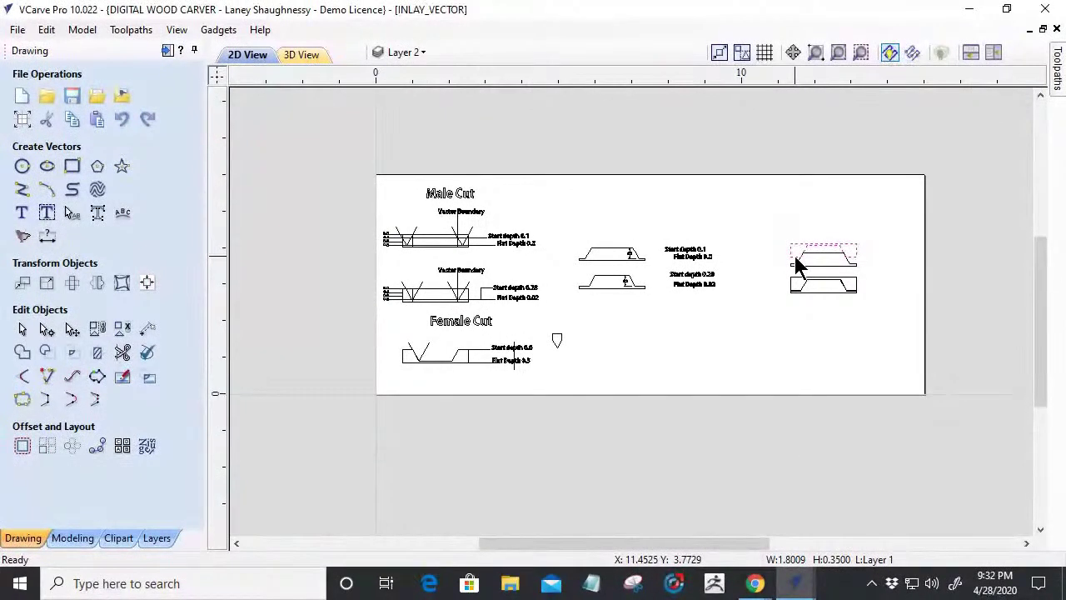
scroll(824, 259, up, 3)
scroll(846, 250, down, 3)
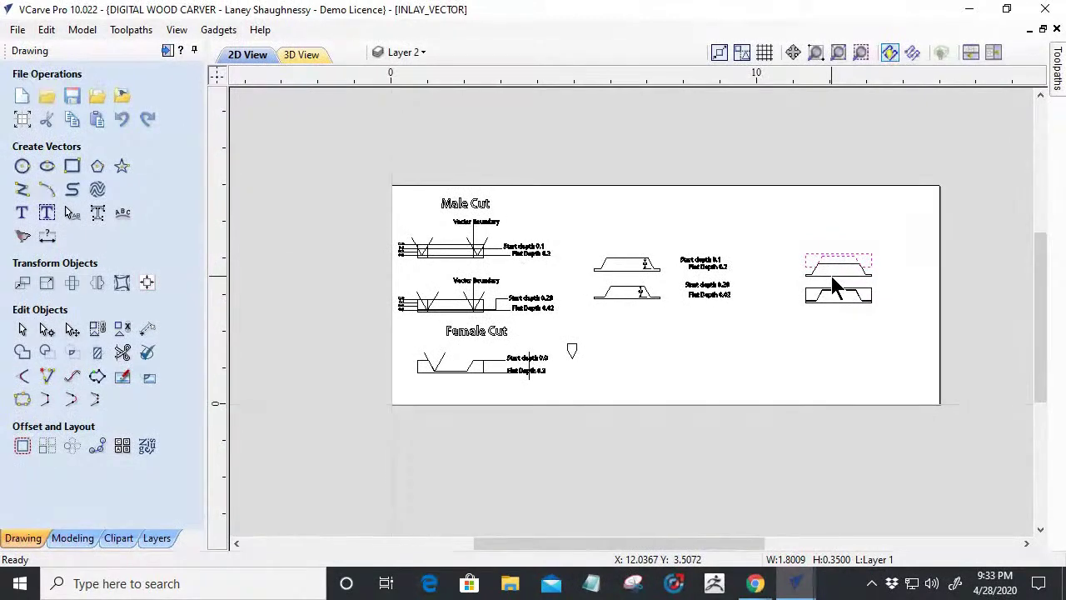
scroll(841, 286, up, 5)
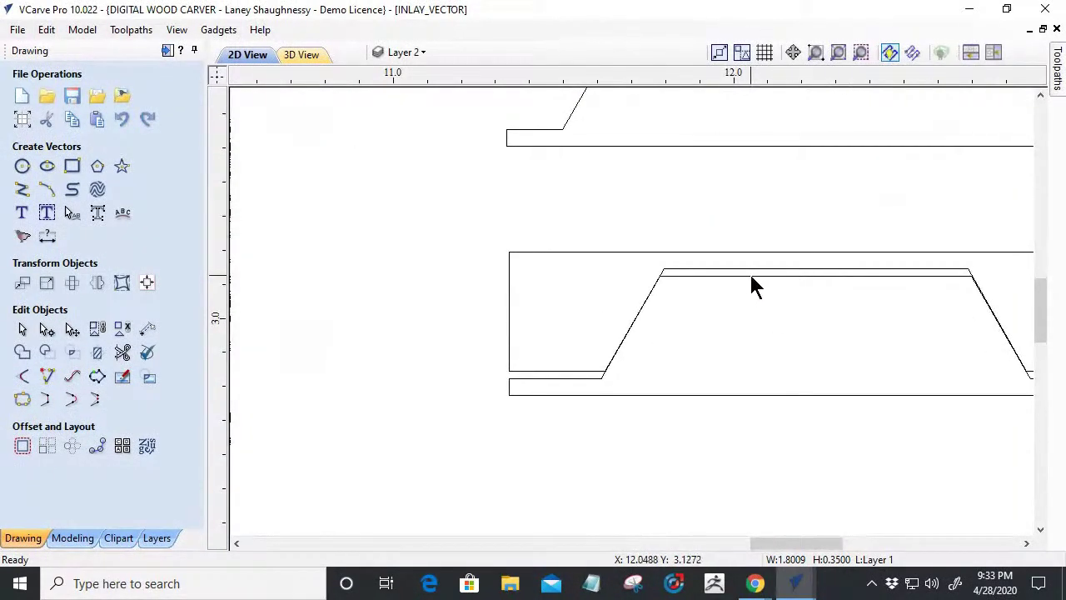
scroll(725, 282, down, 5)
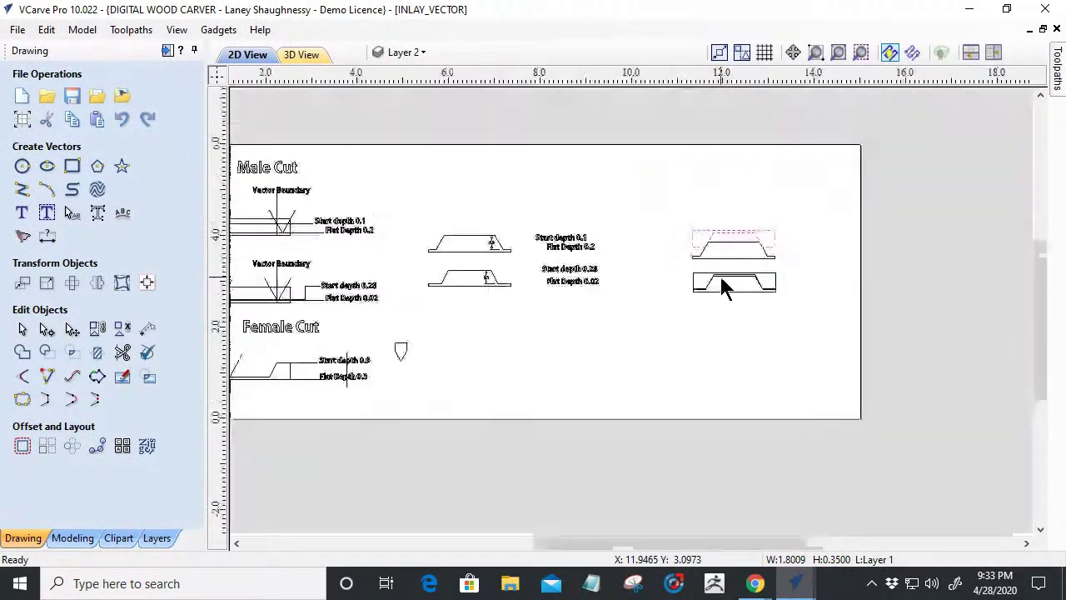
scroll(514, 286, up, 3)
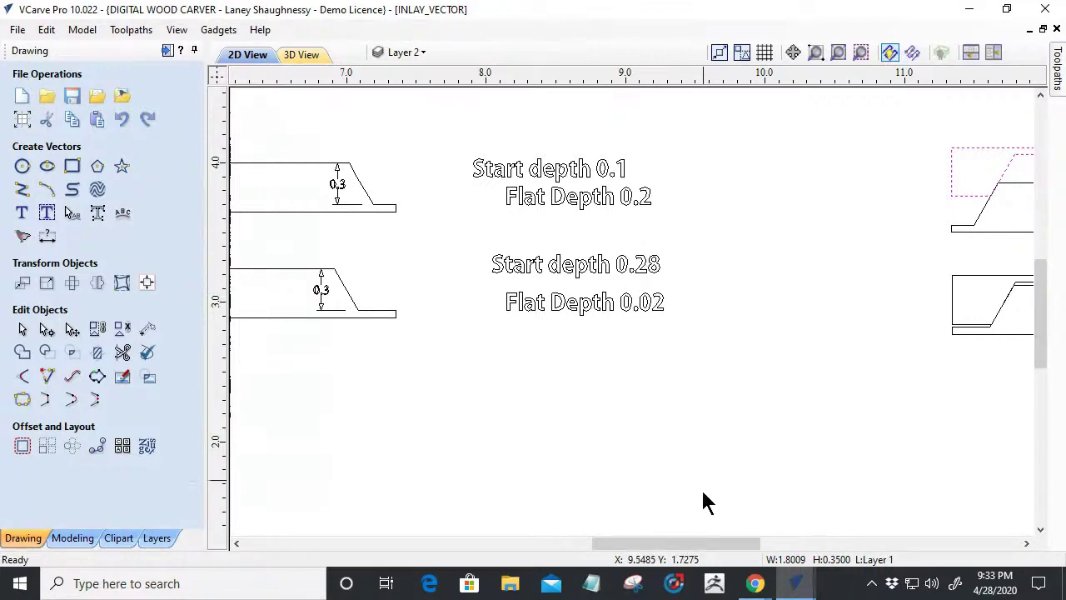
Step: Switch to the VCarve Pro window with the scroll design and set the V-Carve toolpath's start depth to .15 and flat depth to .05 inches
mouse_move(798, 590)
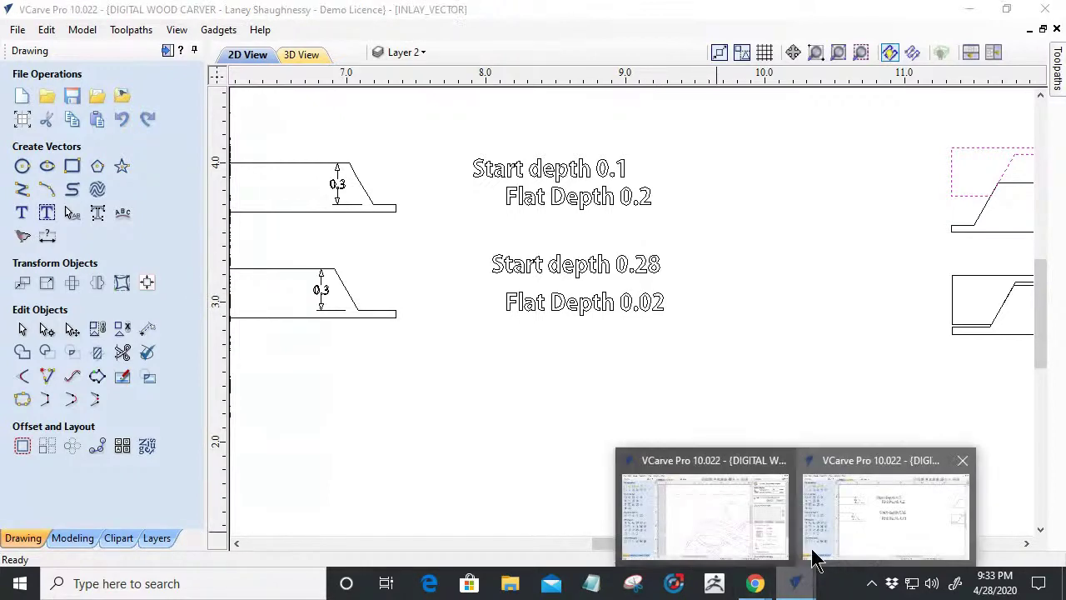
click(715, 512)
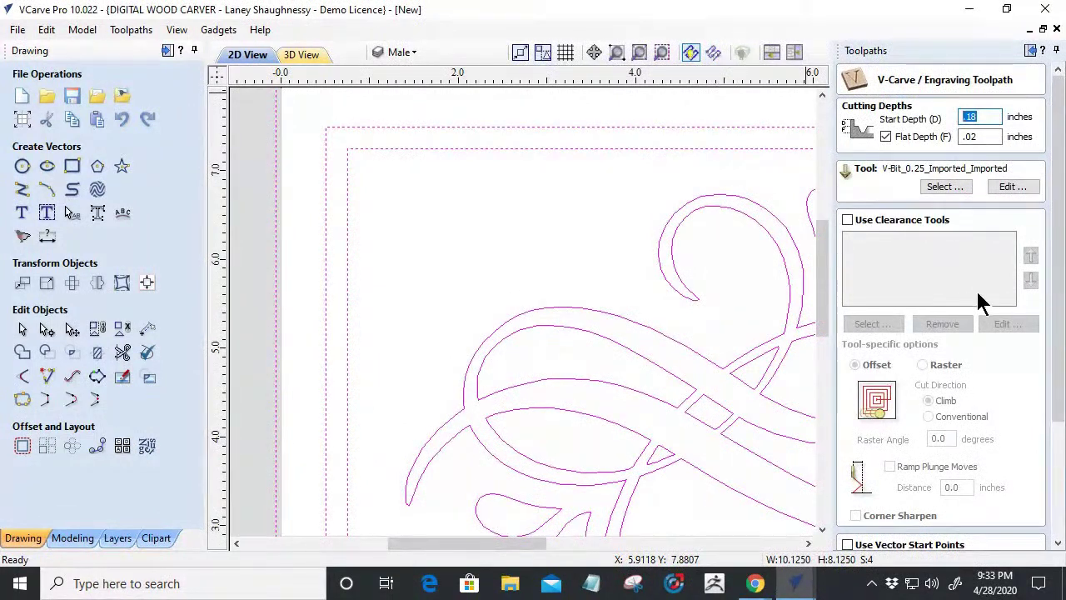
text(.15)
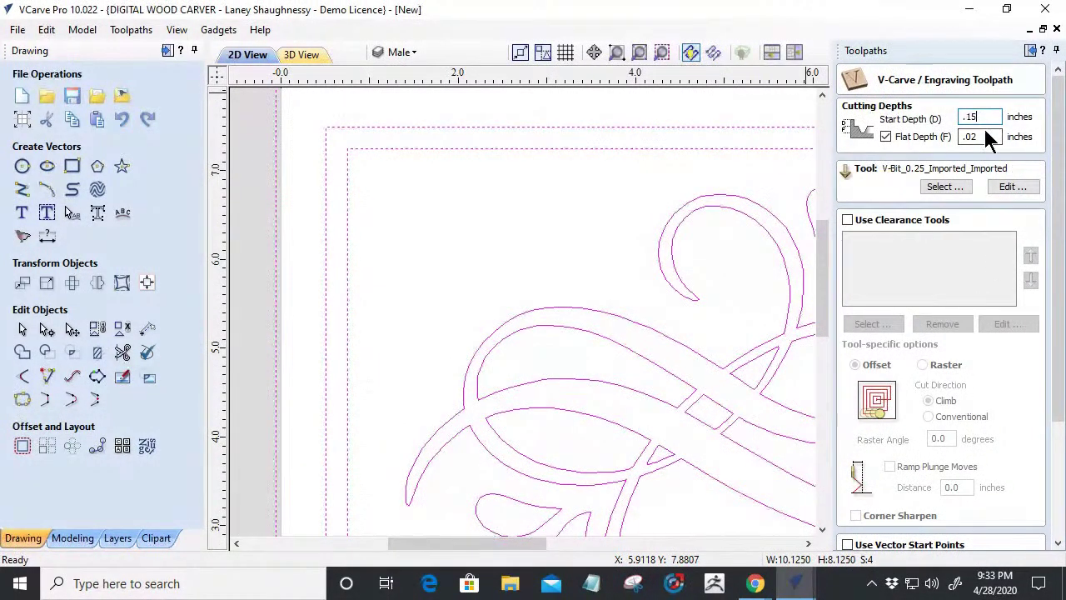
key(Tab)
text(.)
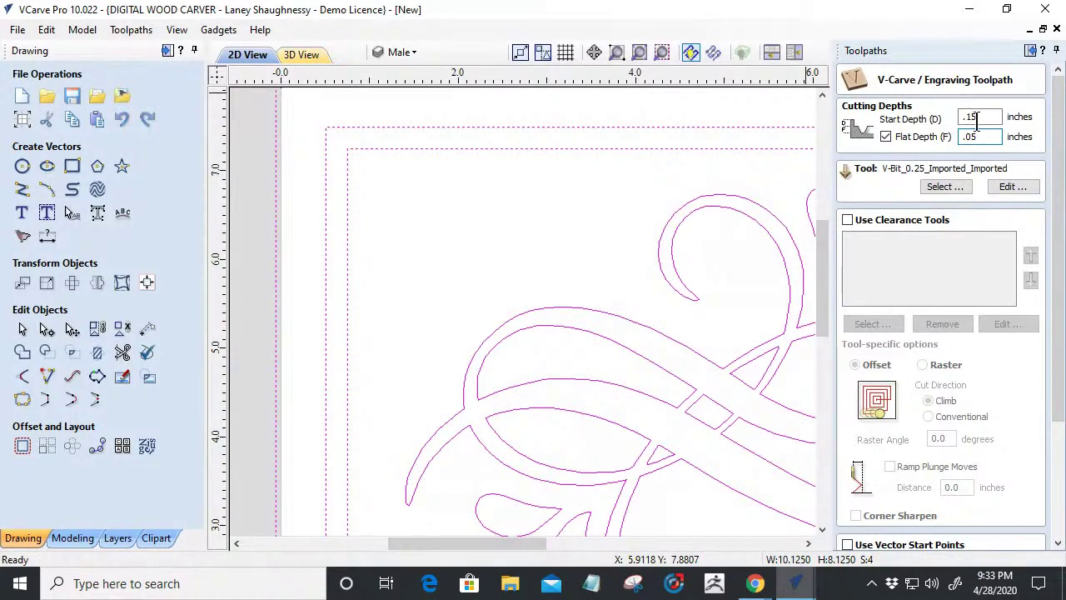
click(976, 117)
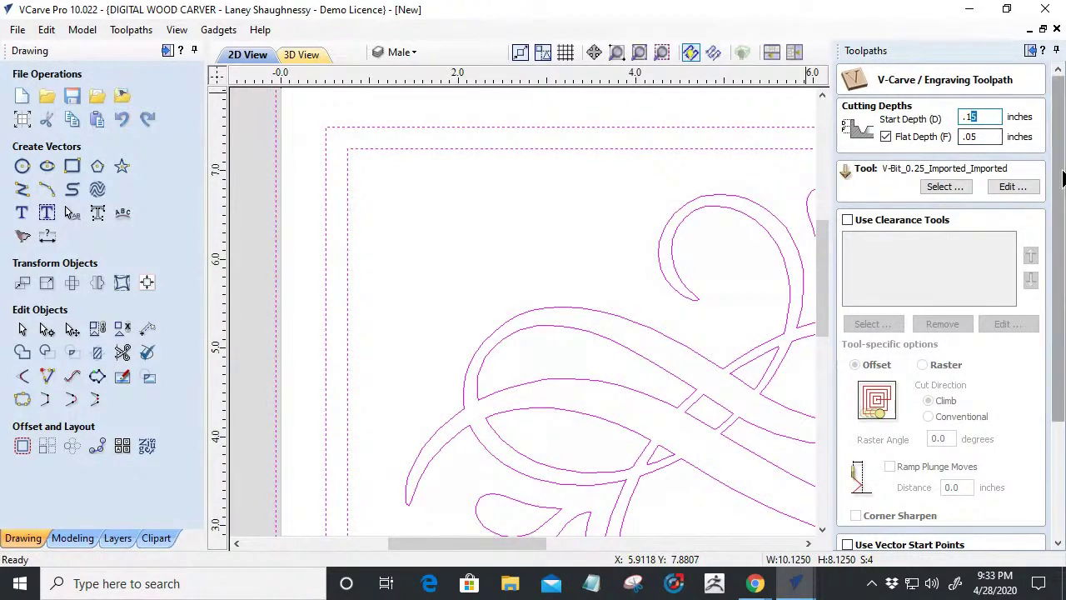
Step: Recalculate the V-Carve toolpath with a start depth of .18 and flat depth of .02 inches, and simulate it on a reset preview
text(8)
click(973, 137)
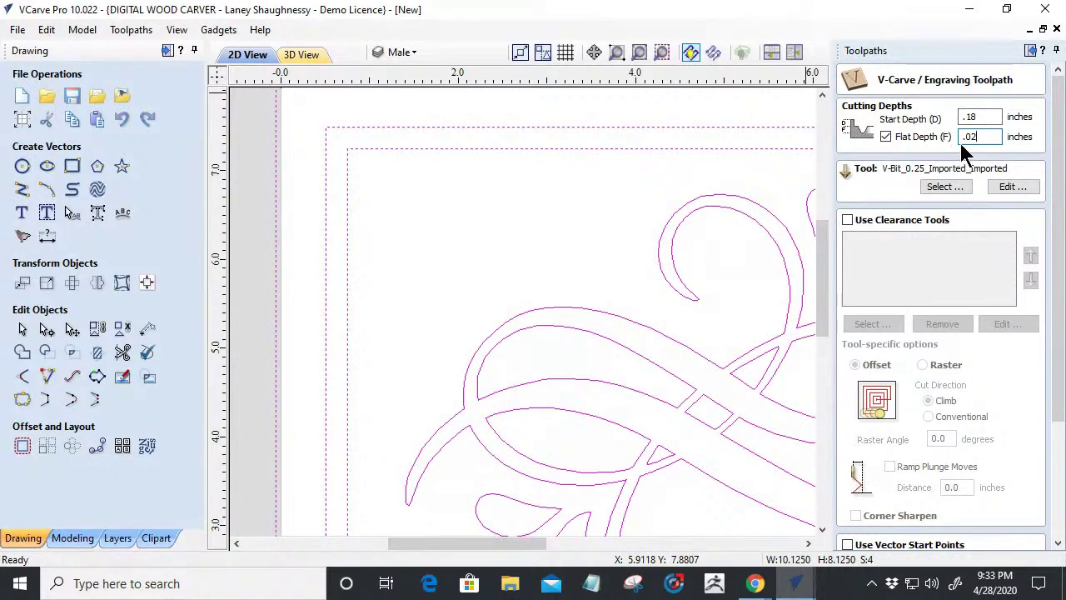
scroll(992, 291, down, 1)
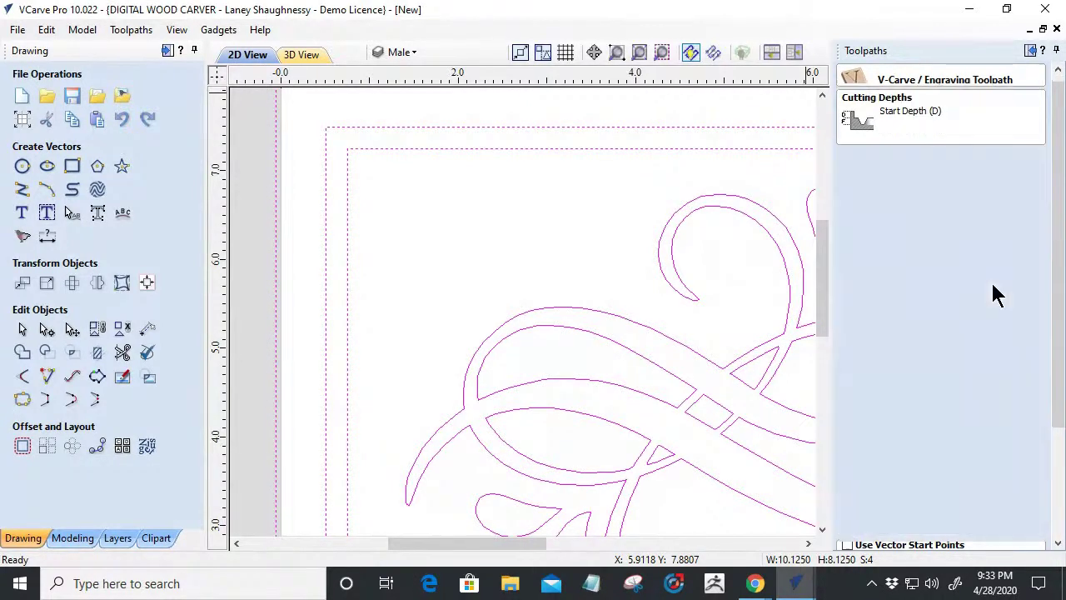
scroll(470, 271, down, 4)
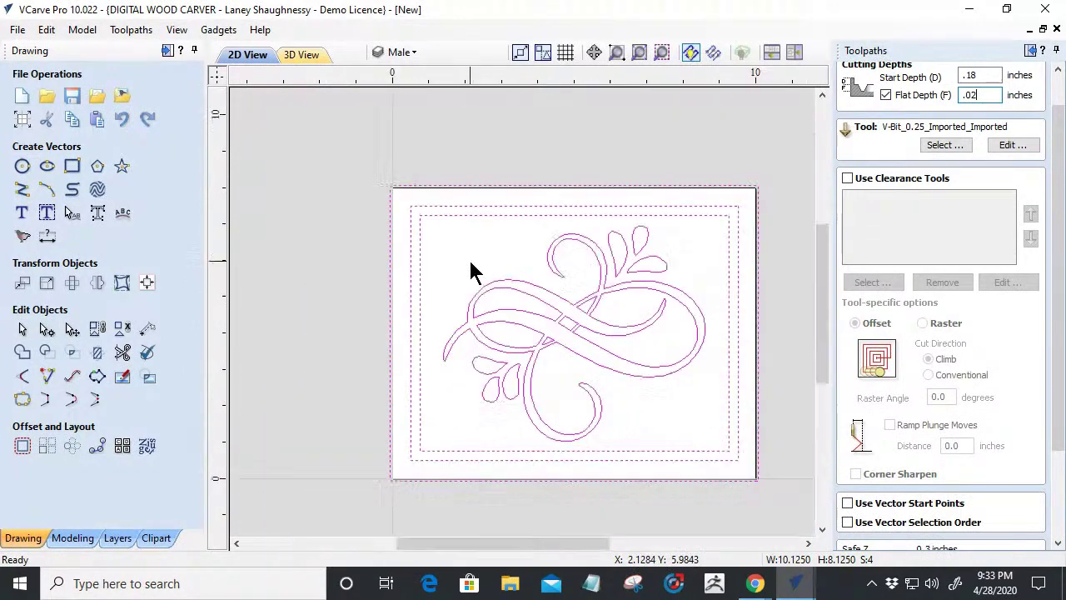
drag(1056, 416, 1042, 511)
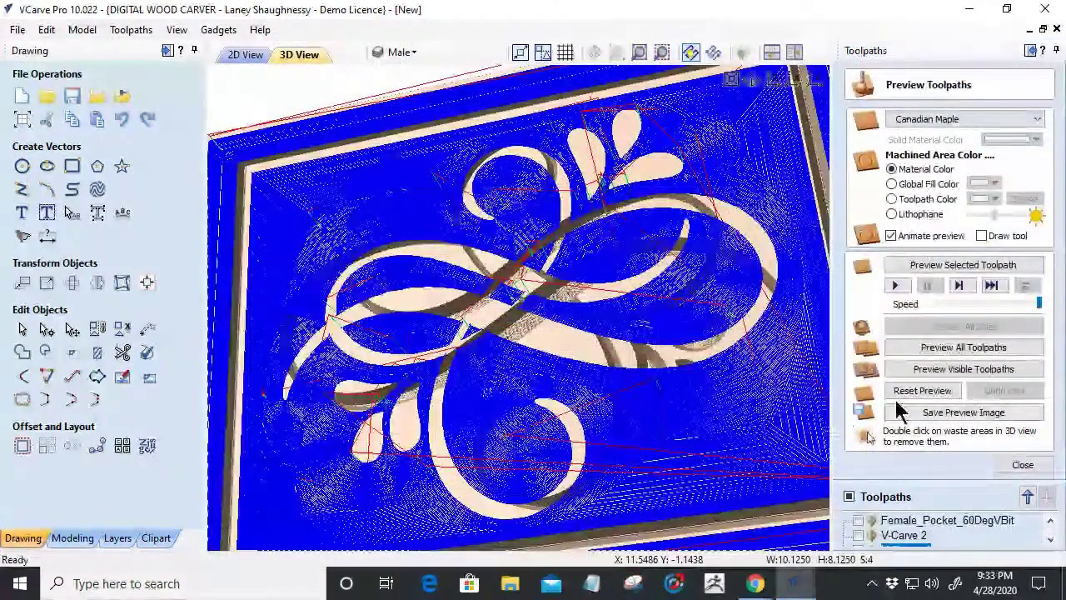
scroll(768, 359, down, 5)
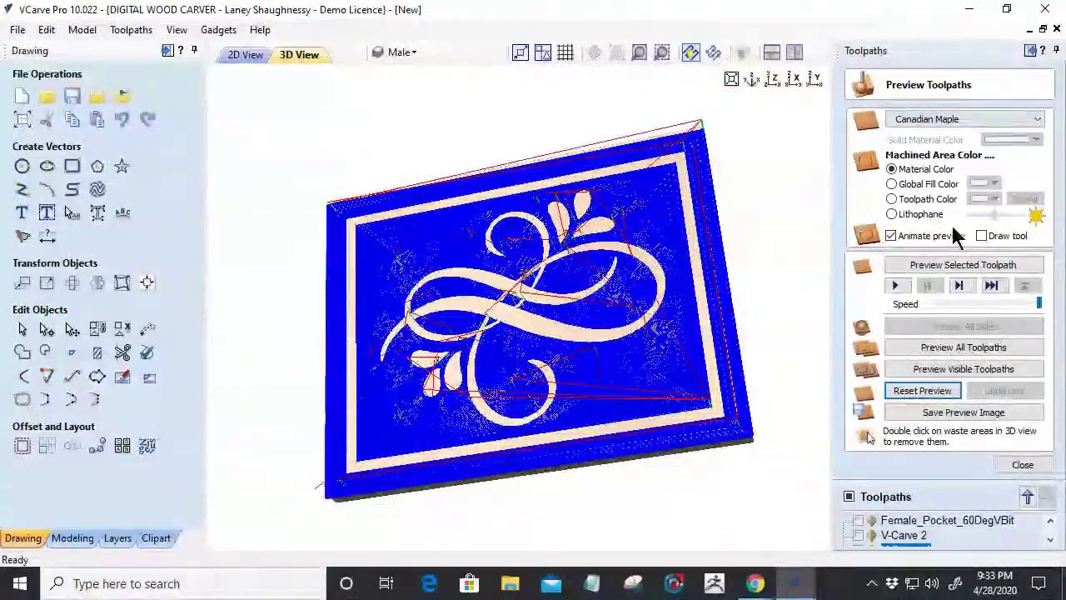
click(930, 373)
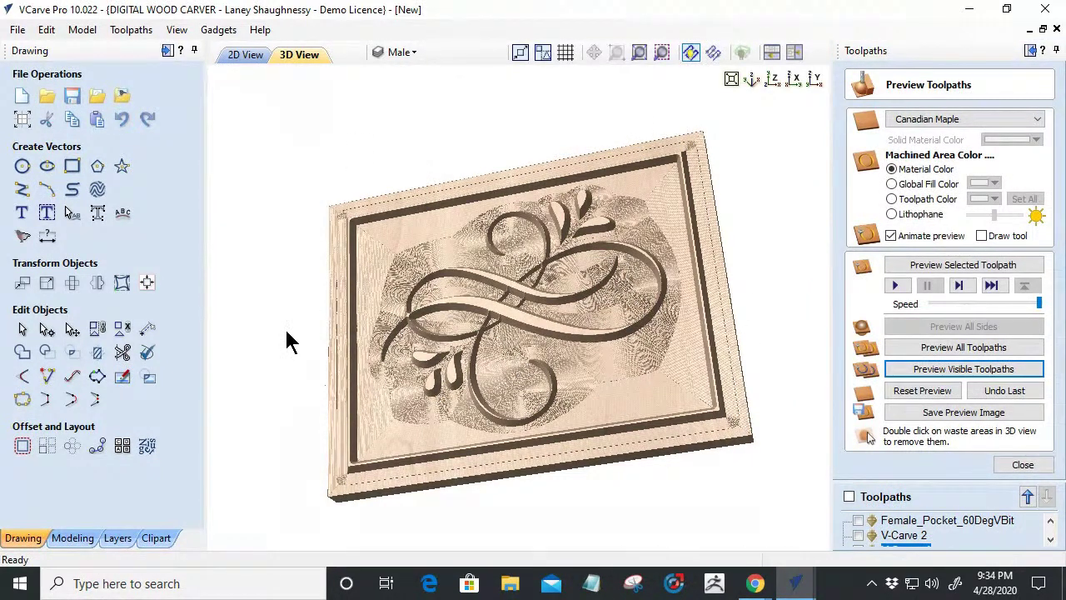
Step: Examine the raised male scroll plug in the 3D preview, from overhead and at low angles, checking its wall height and leaf shapes
scroll(625, 302, up, 4)
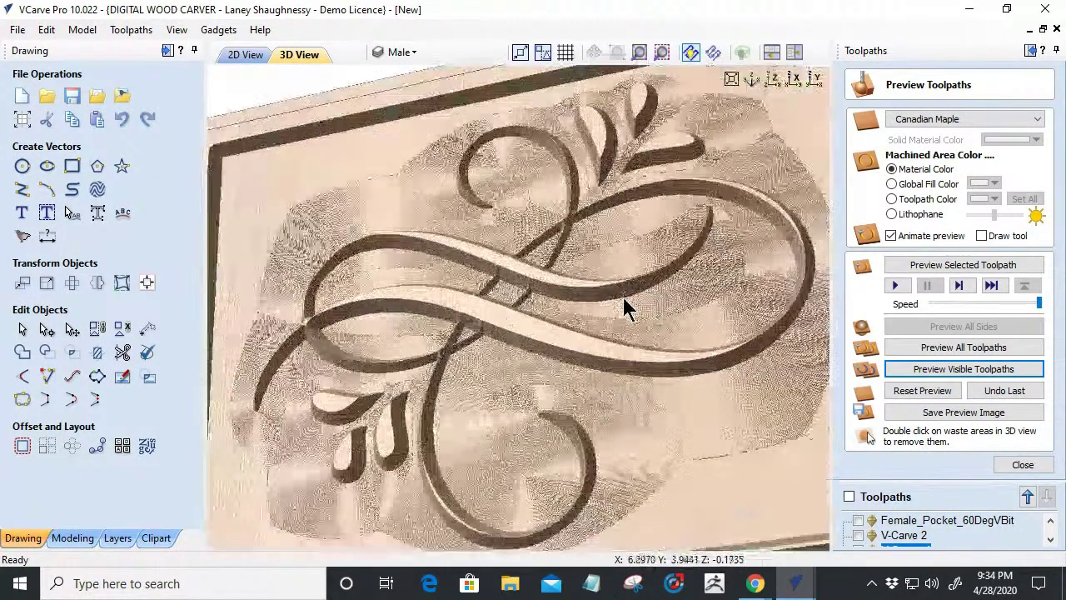
drag(484, 475, 584, 350)
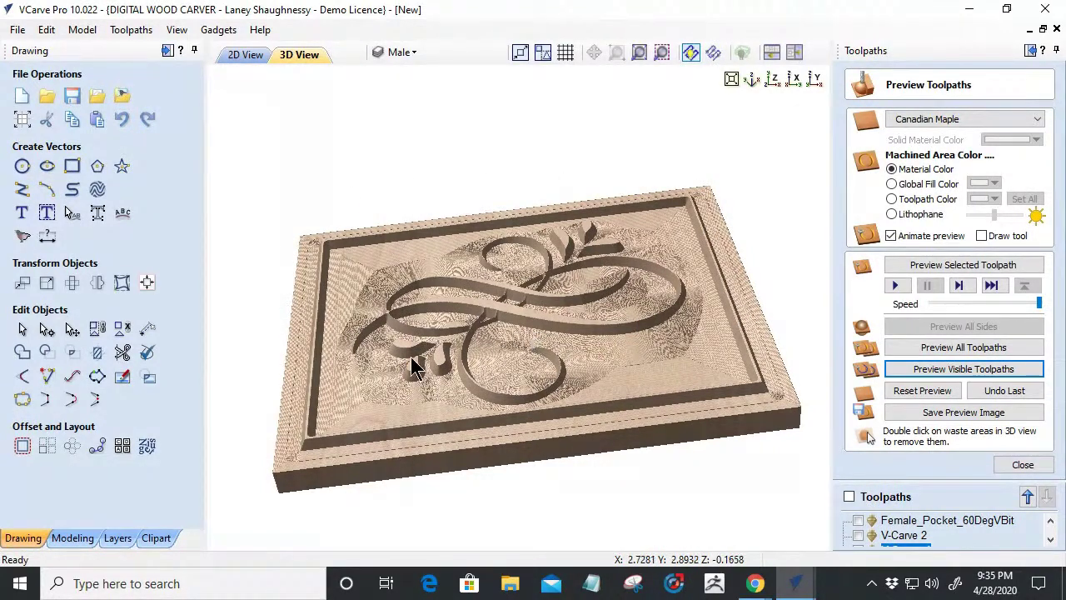
drag(323, 377, 276, 377)
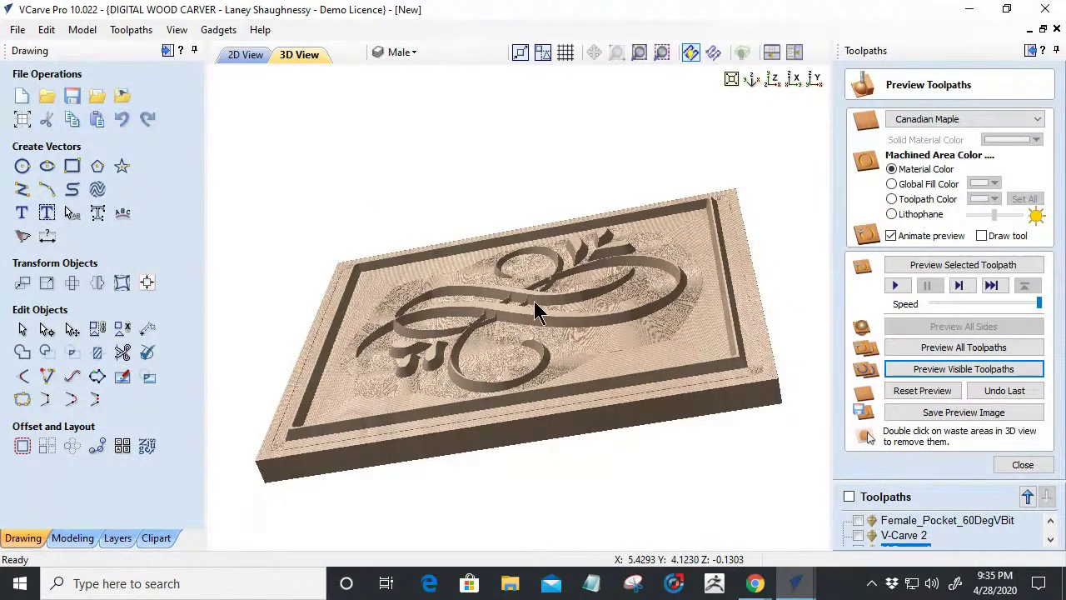
scroll(386, 385, up, 2)
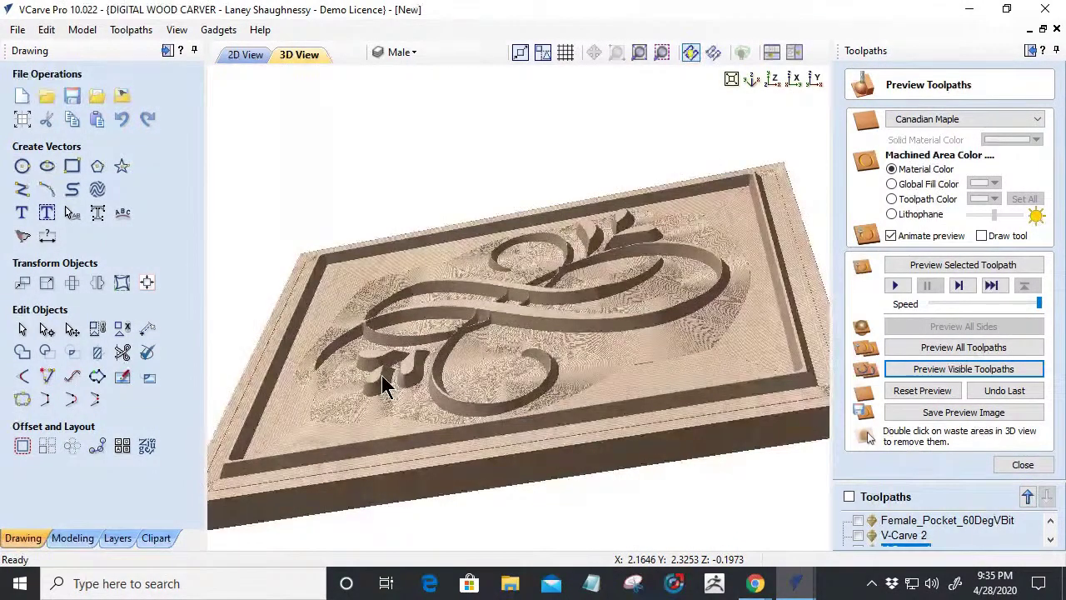
scroll(386, 385, up, 3)
drag(762, 375, 594, 389)
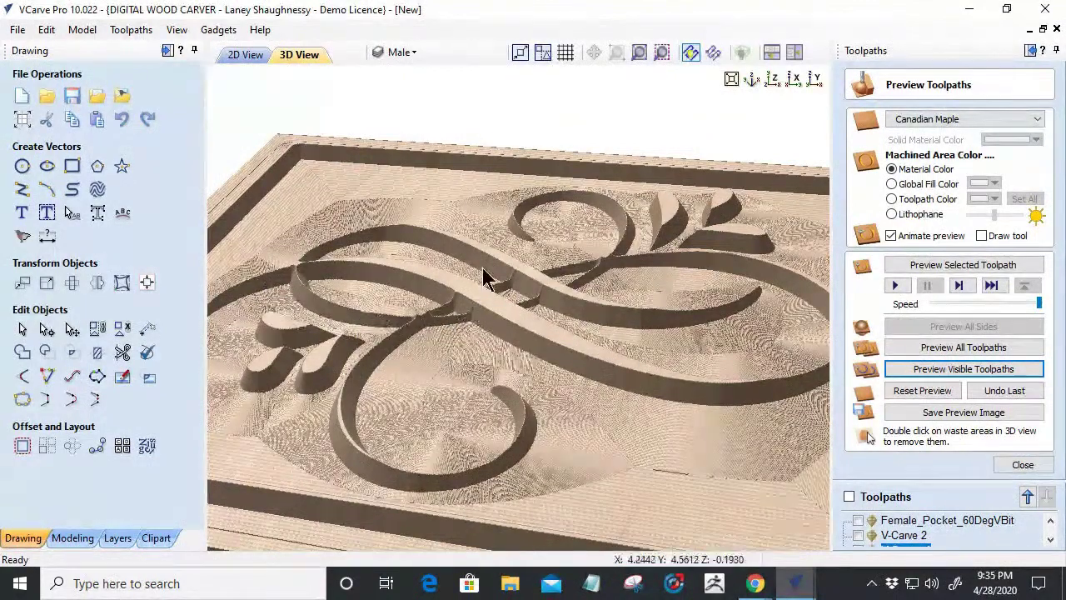
scroll(486, 281, down, 2)
drag(486, 281, 524, 375)
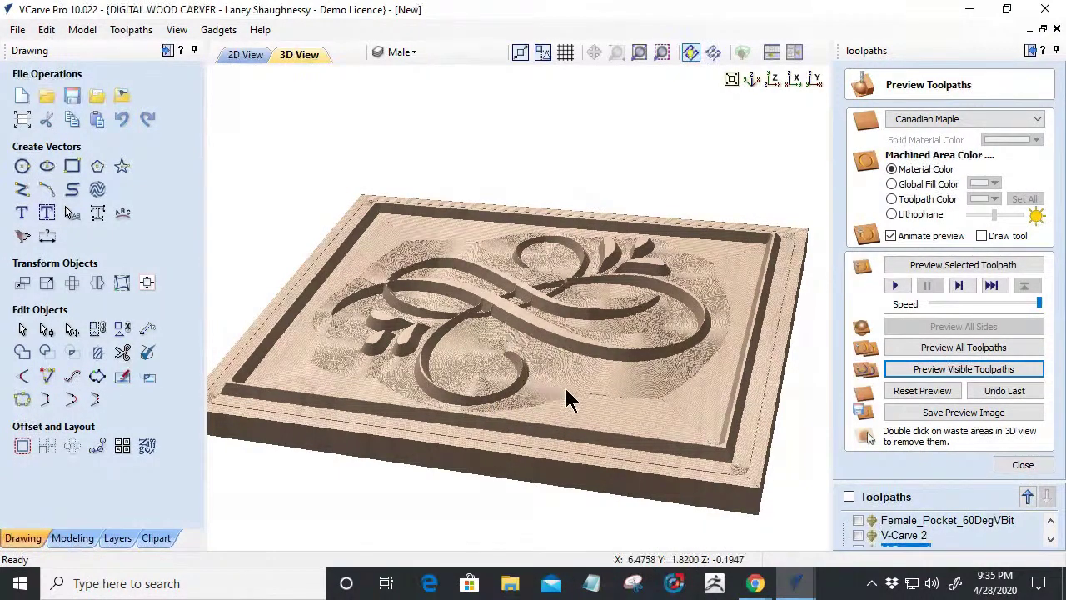
scroll(566, 400, up, 5)
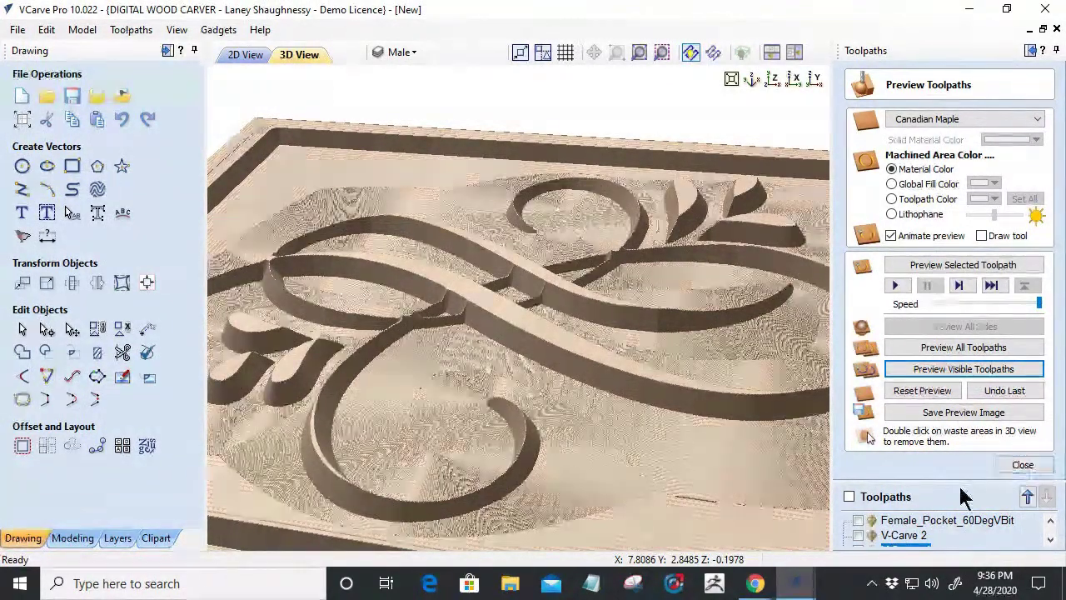
Step: Recalculate the V-Carve 1 toolpath with a start depth of 0.28 inches and simulate the visible toolpaths on a reset preview
click(1023, 467)
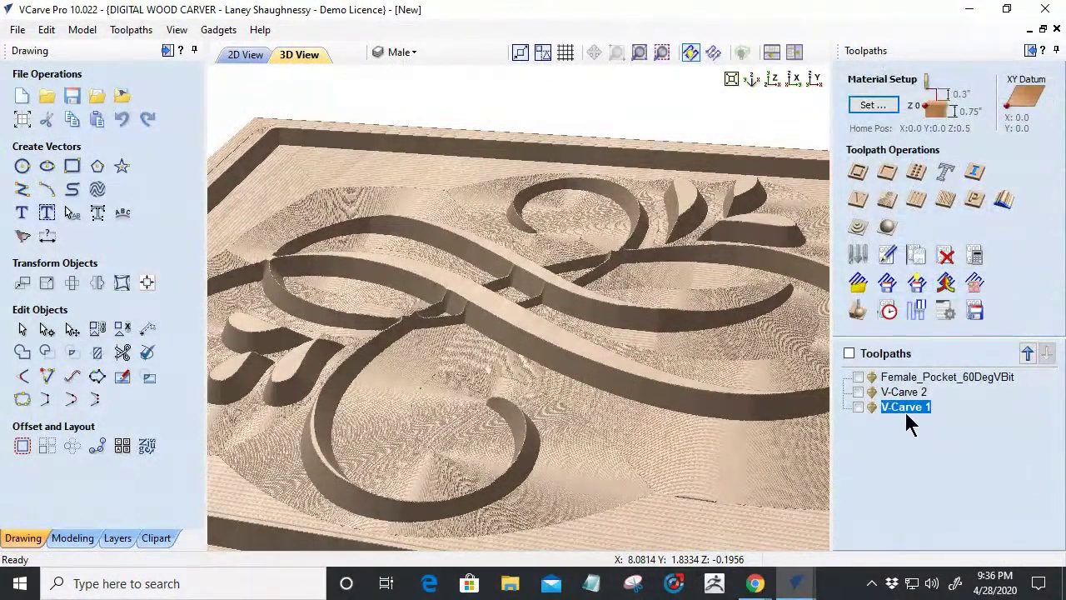
mouse_move(903, 408)
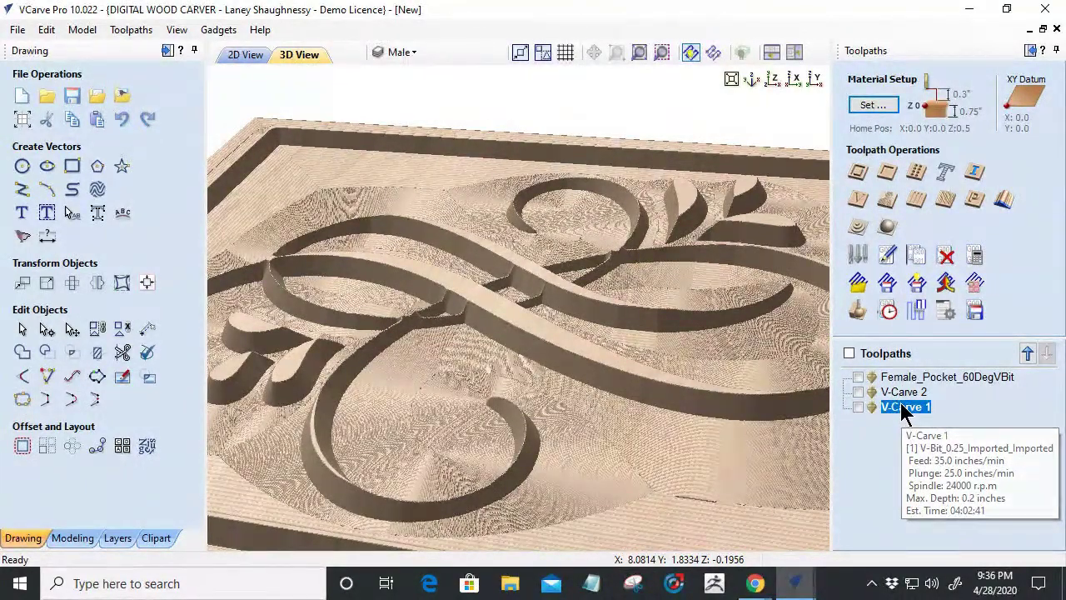
double_click(905, 408)
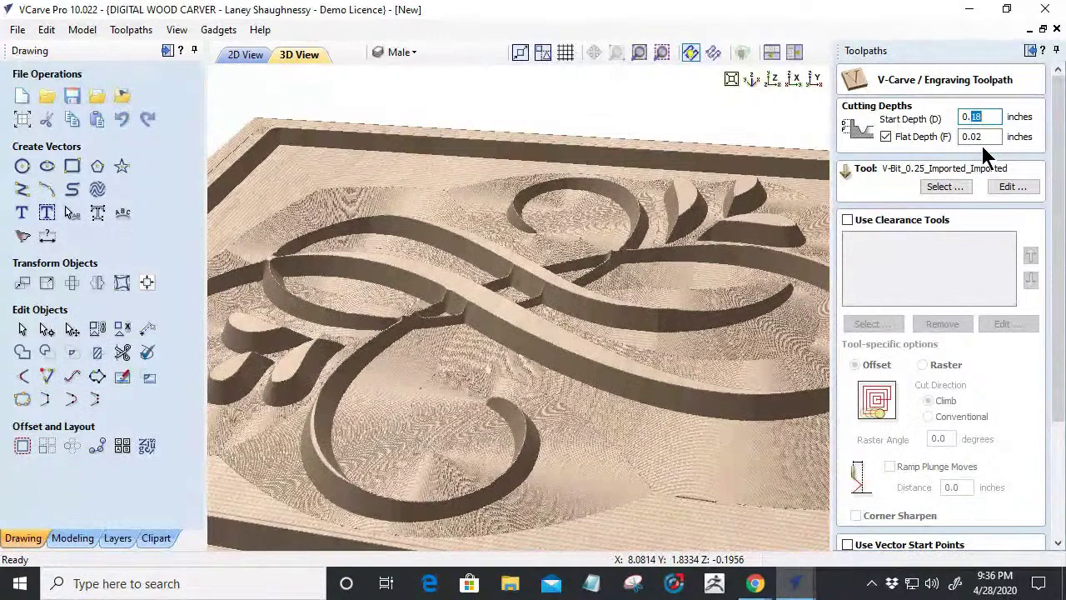
text(5)
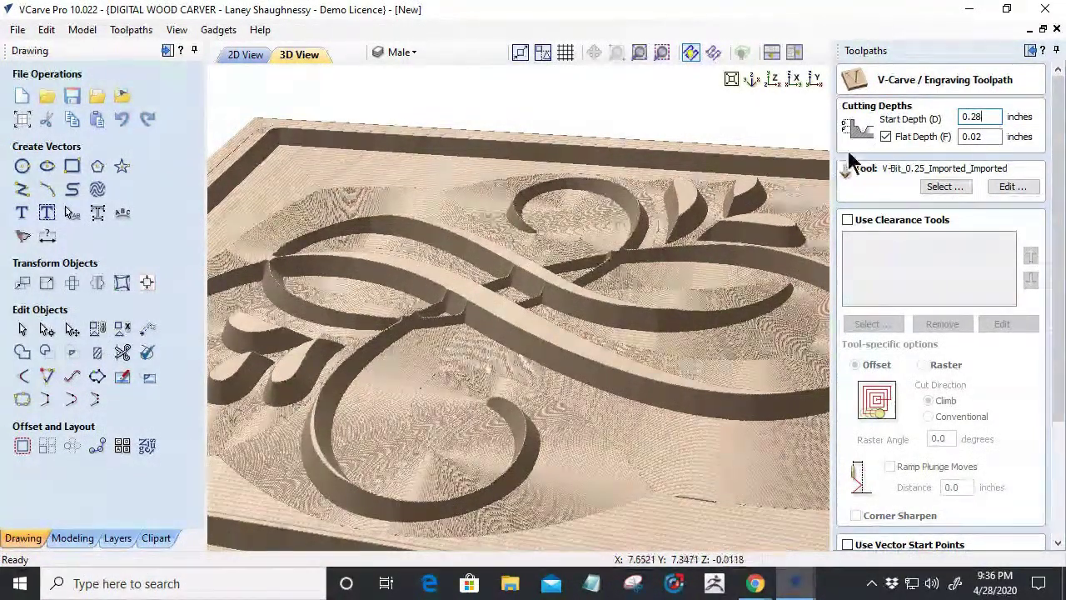
drag(1063, 240, 1052, 367)
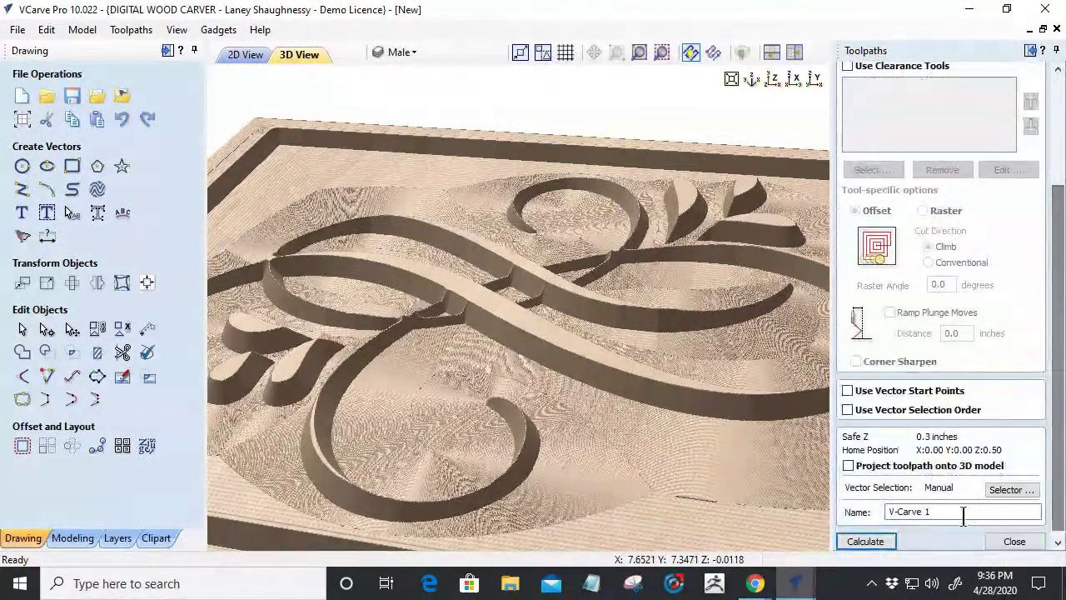
click(850, 539)
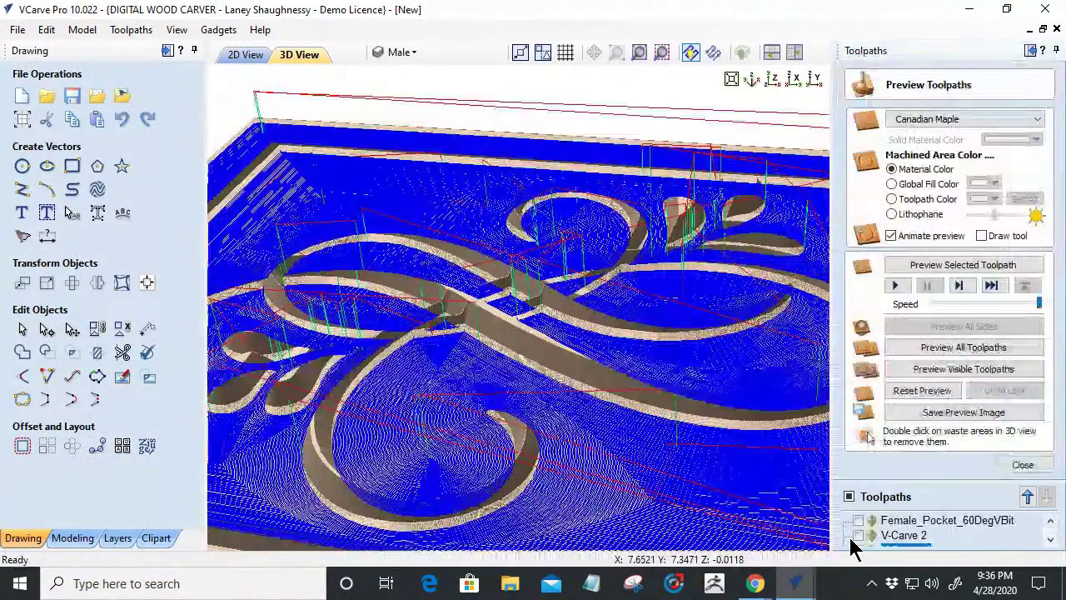
click(914, 395)
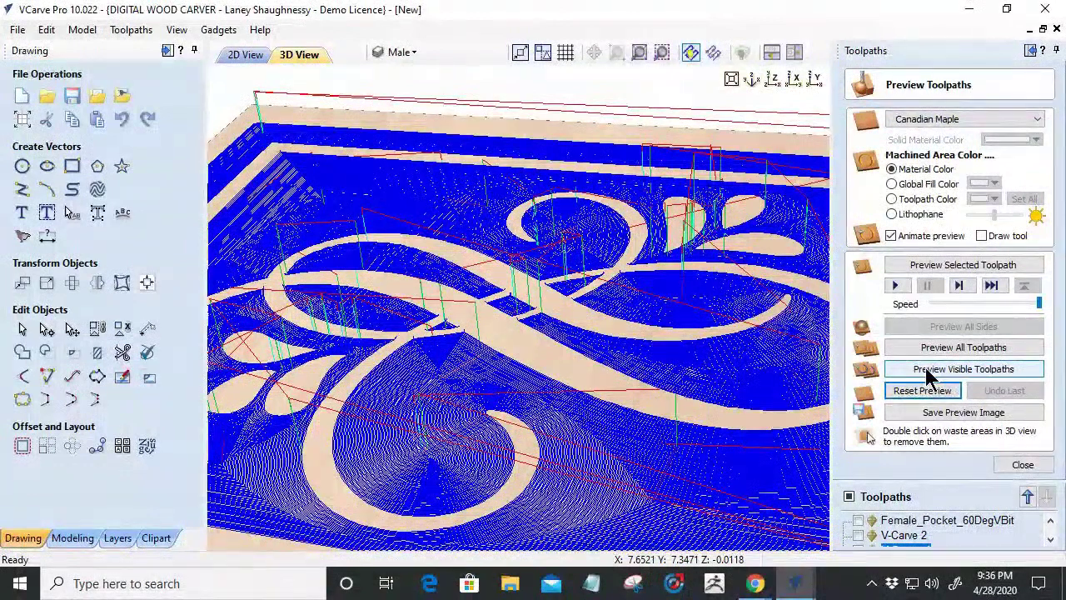
click(929, 374)
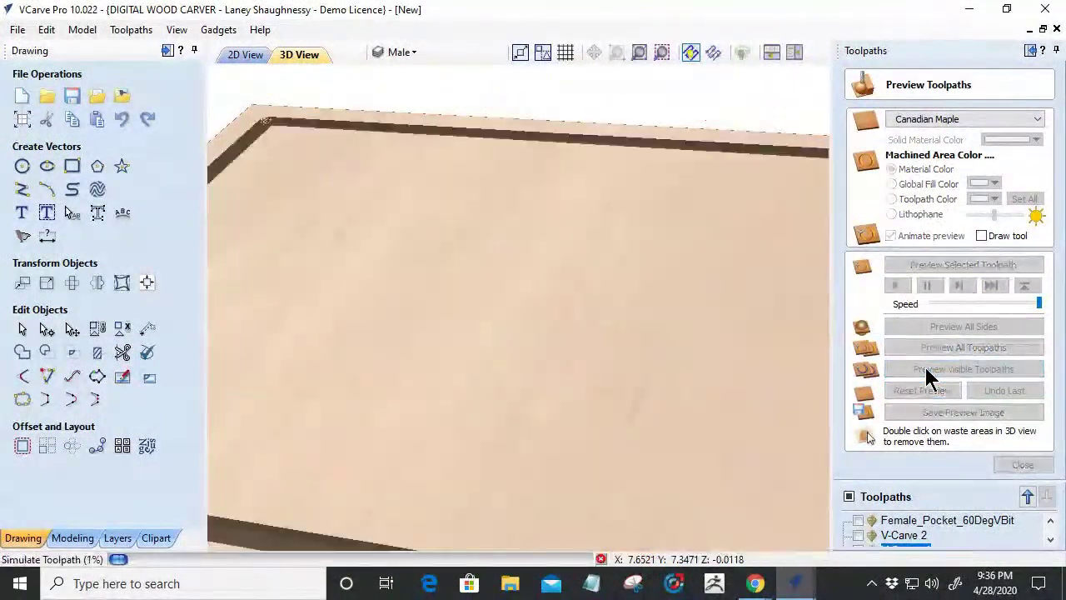
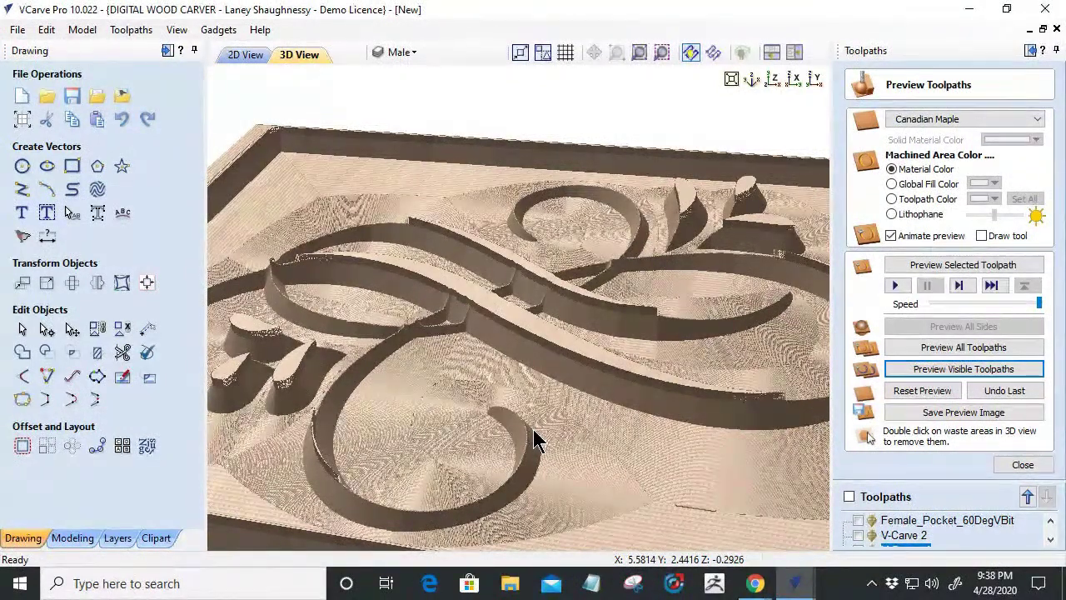
Step: Examine the deeper male plug's walls, crossings and thin curl ends up close and at low angles in the 3D preview
scroll(511, 414, down, 5)
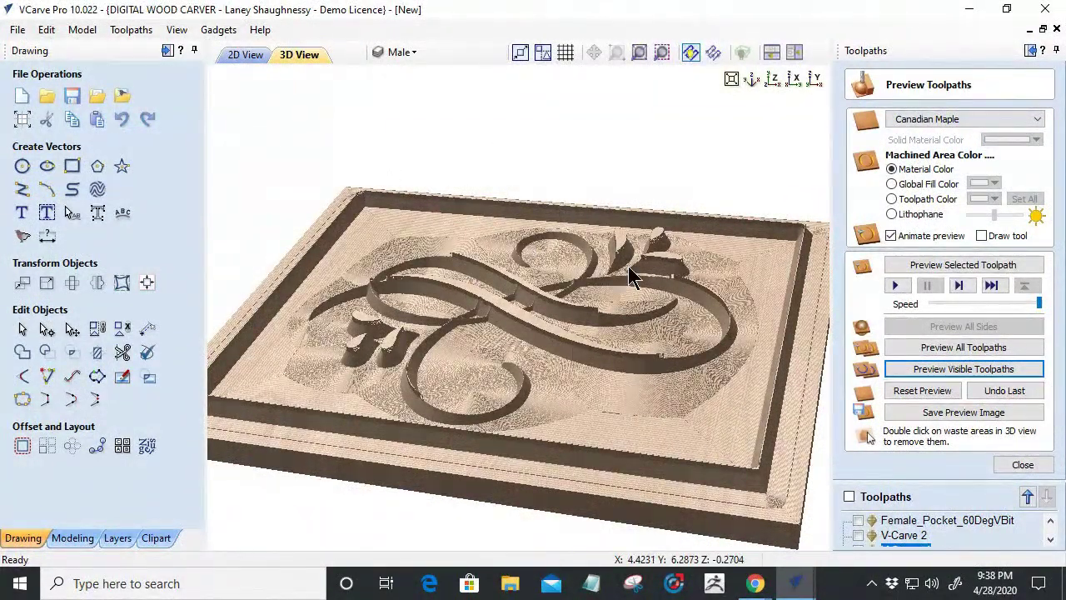
scroll(631, 278, up, 6)
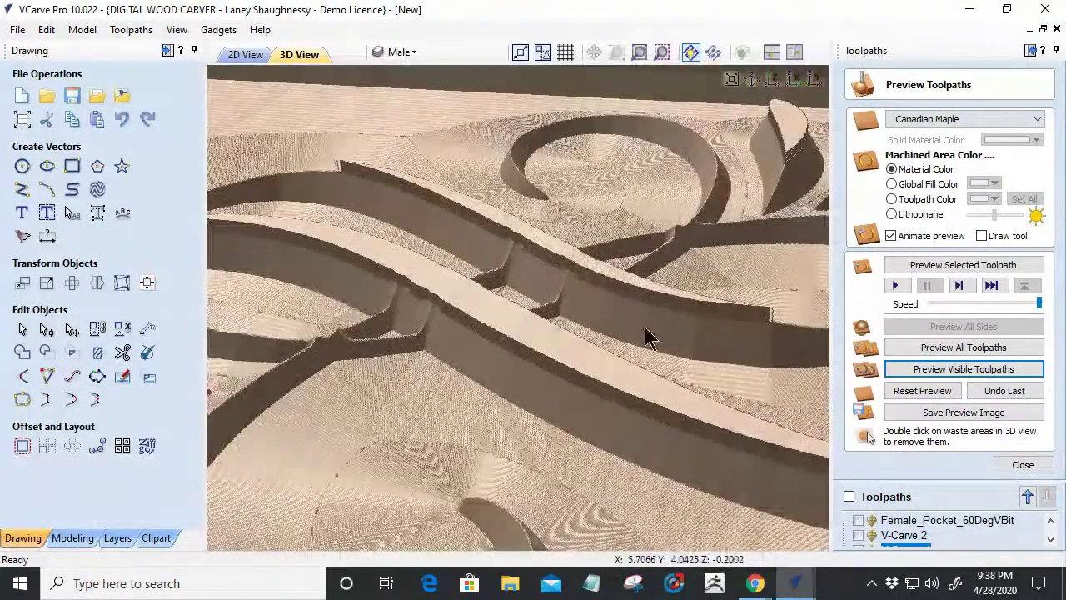
drag(445, 219, 508, 239)
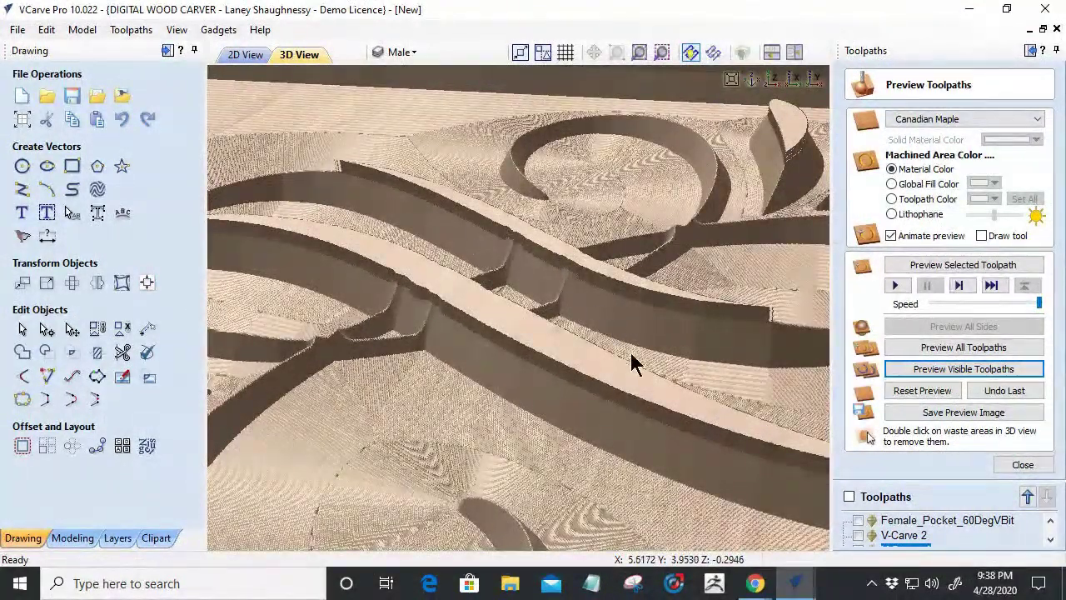
drag(598, 483, 509, 440)
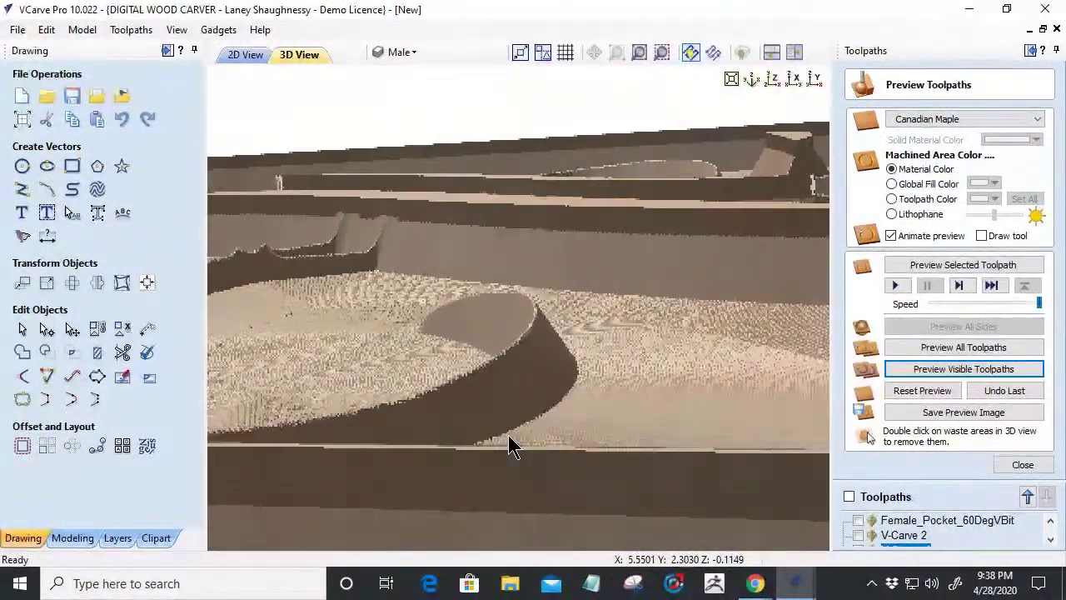
drag(531, 275, 575, 313)
scroll(537, 278, down, 2)
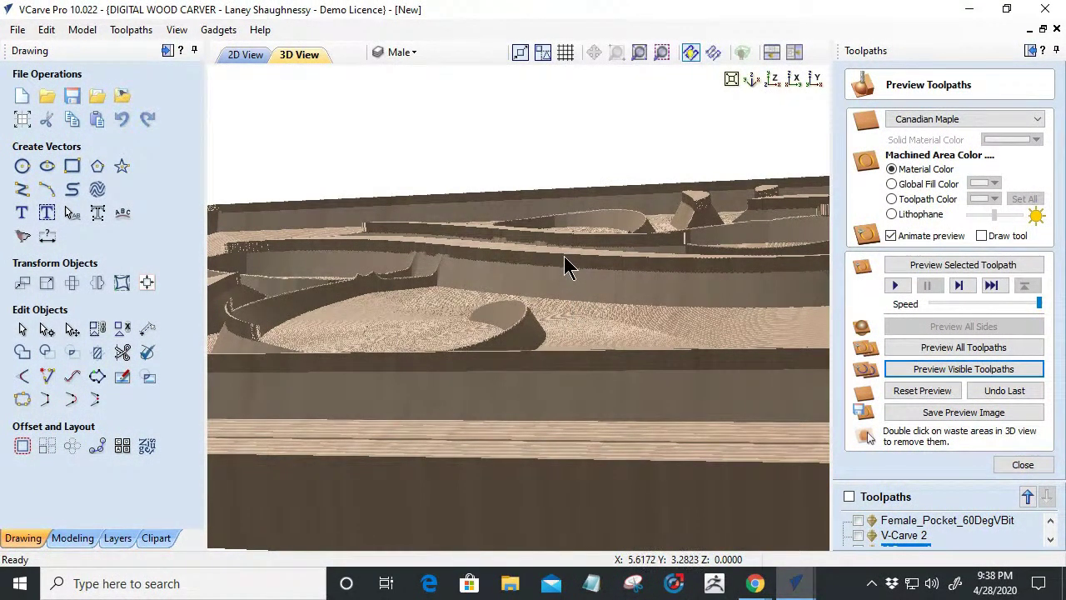
drag(559, 300, 507, 309)
scroll(530, 394, up, 3)
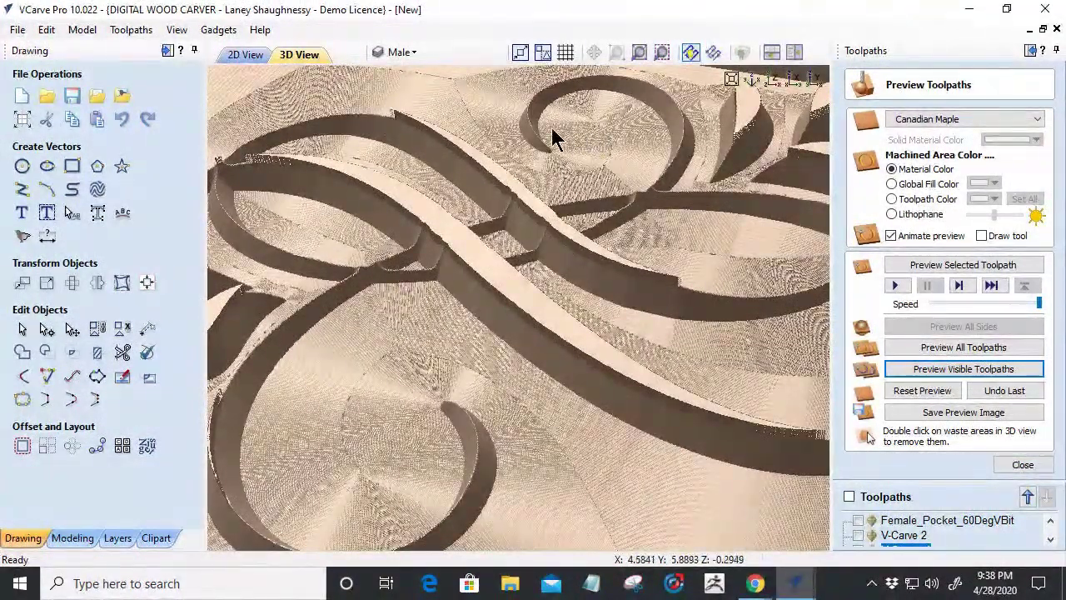
drag(557, 138, 548, 232)
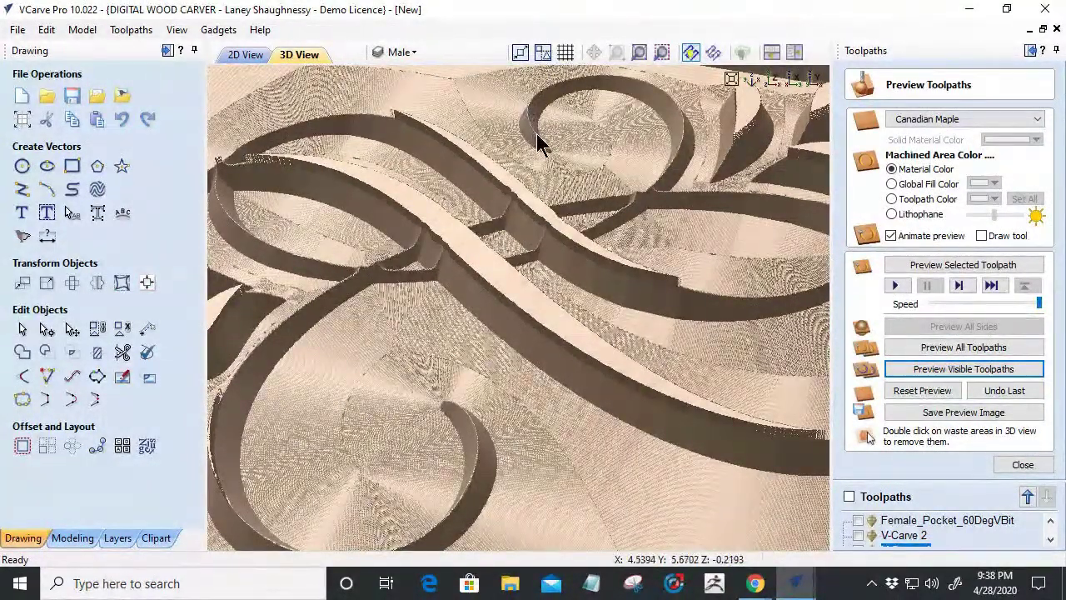
drag(583, 86, 590, 222)
drag(658, 185, 515, 349)
drag(467, 447, 466, 465)
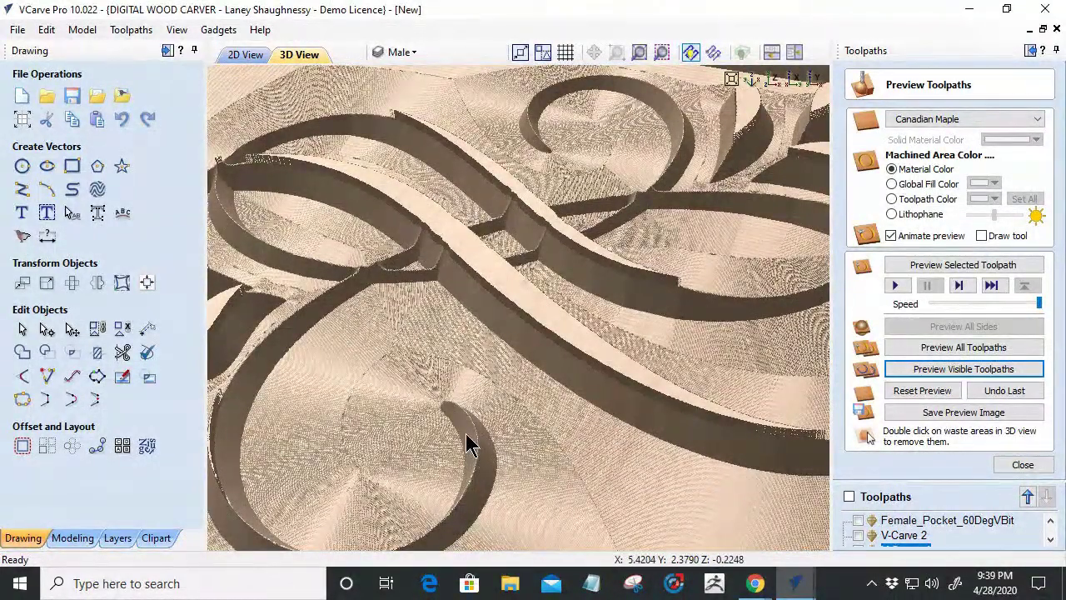
Step: Examine the whole simulated plug, its large loop's top edge and the surrounding border channel in the 3D preview
scroll(467, 448, down, 5)
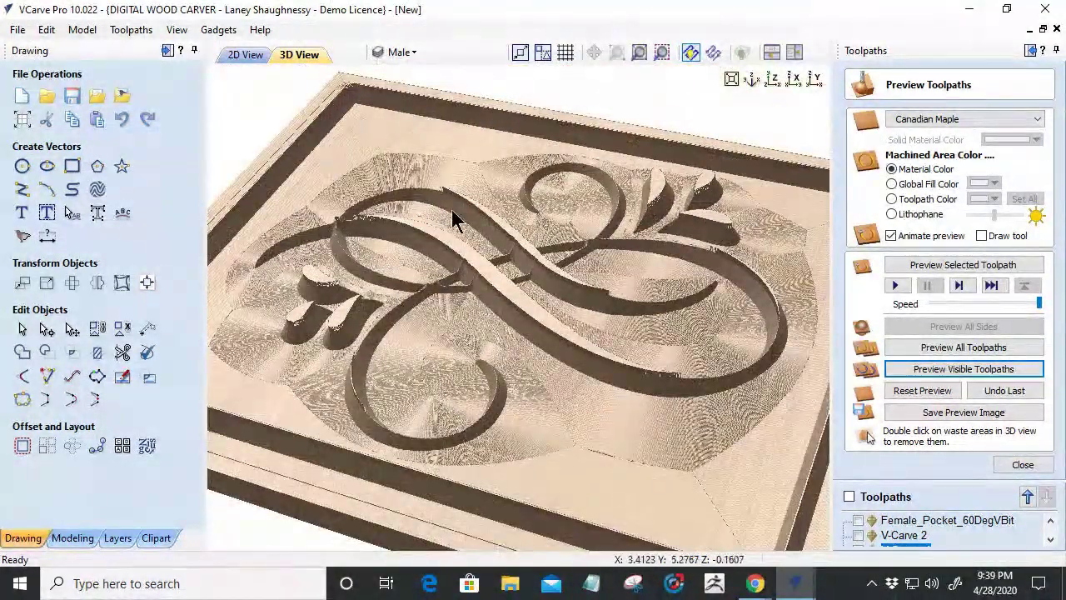
scroll(452, 221, down, 3)
scroll(684, 520, up, 3)
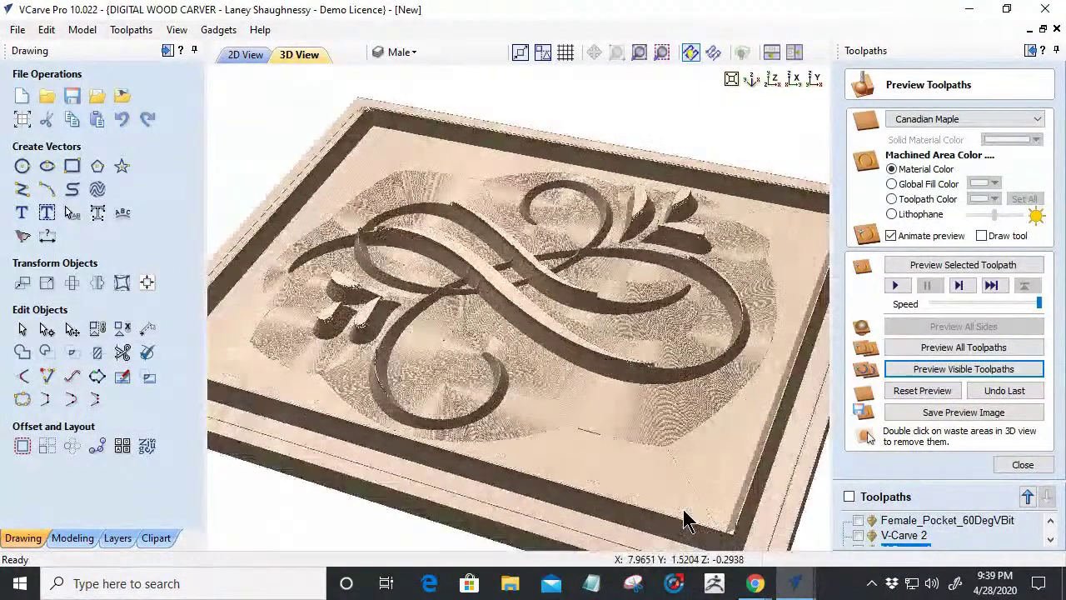
scroll(683, 520, up, 5)
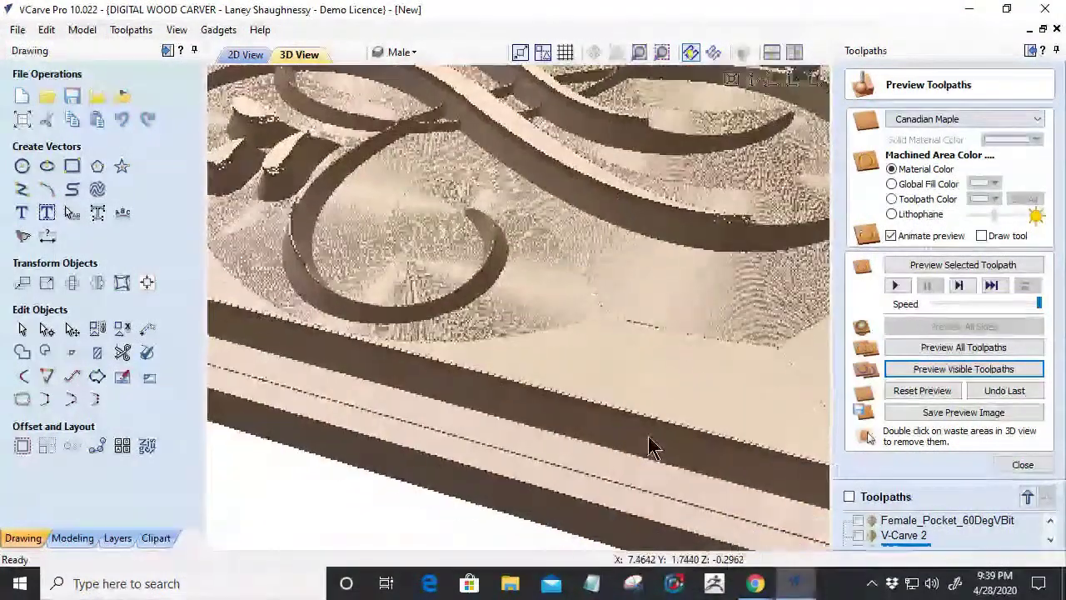
drag(653, 447, 679, 344)
scroll(679, 342, up, 5)
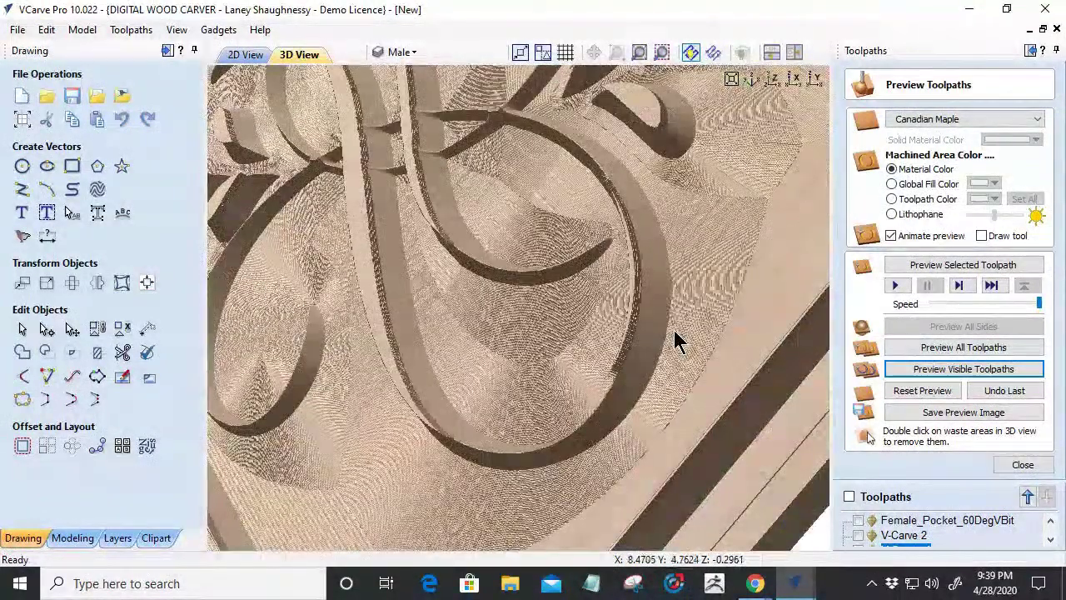
drag(614, 317, 603, 281)
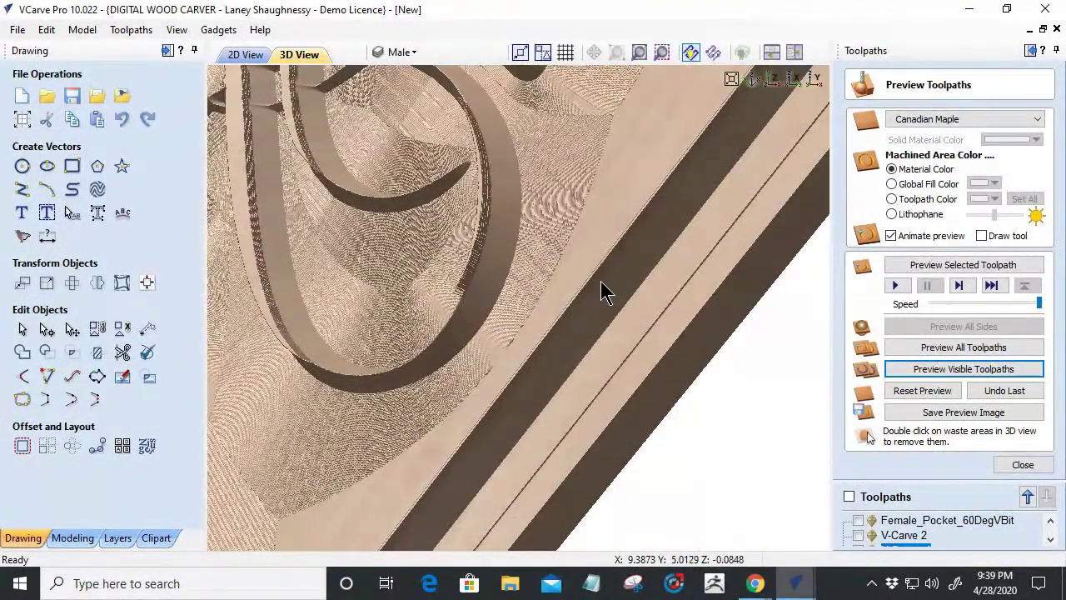
Step: Examine the simulated male plug from above and at low angles, including its leaf shapes, the looping walls and their crossings
drag(591, 280, 599, 281)
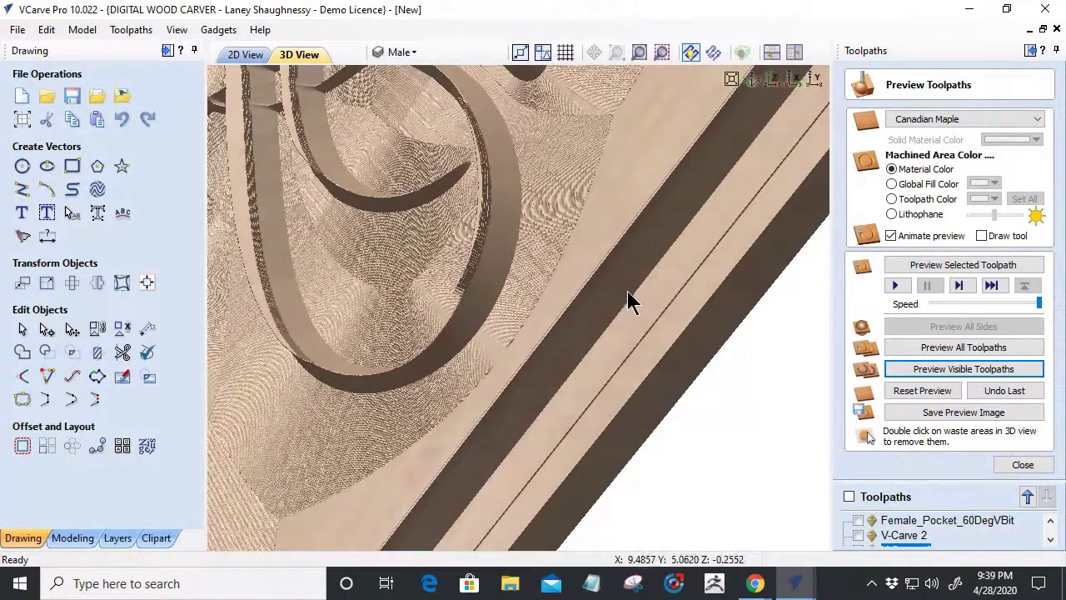
scroll(637, 319, down, 5)
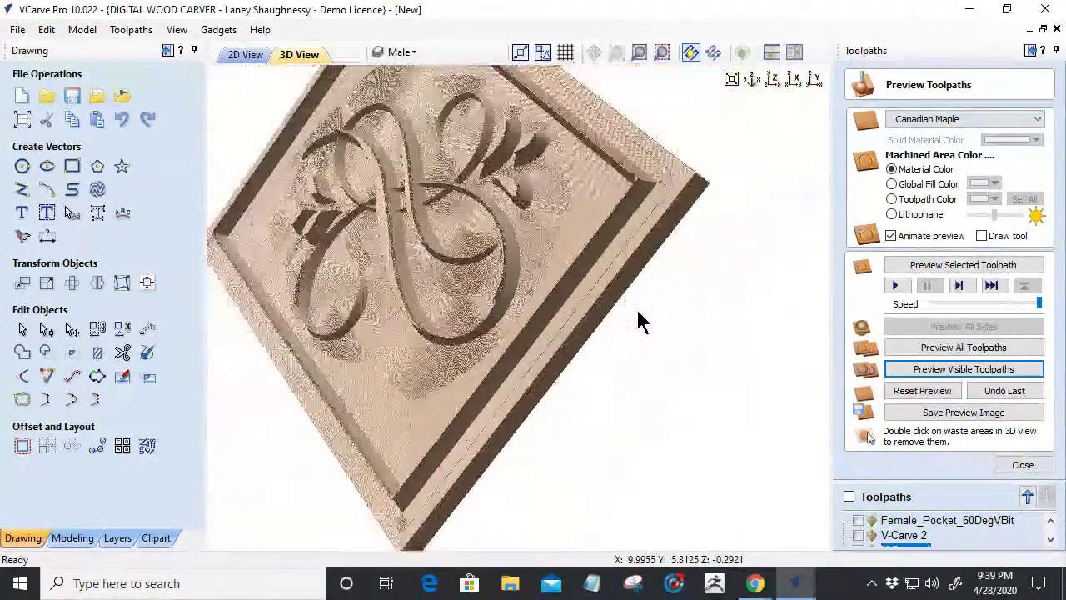
drag(594, 155, 392, 226)
drag(364, 301, 350, 239)
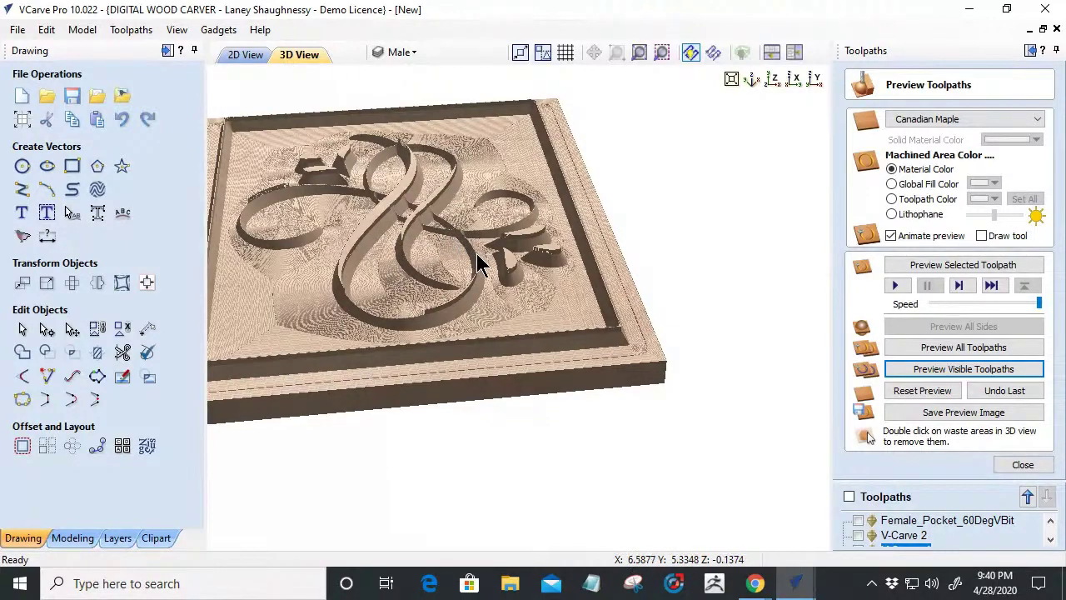
scroll(479, 265, up, 6)
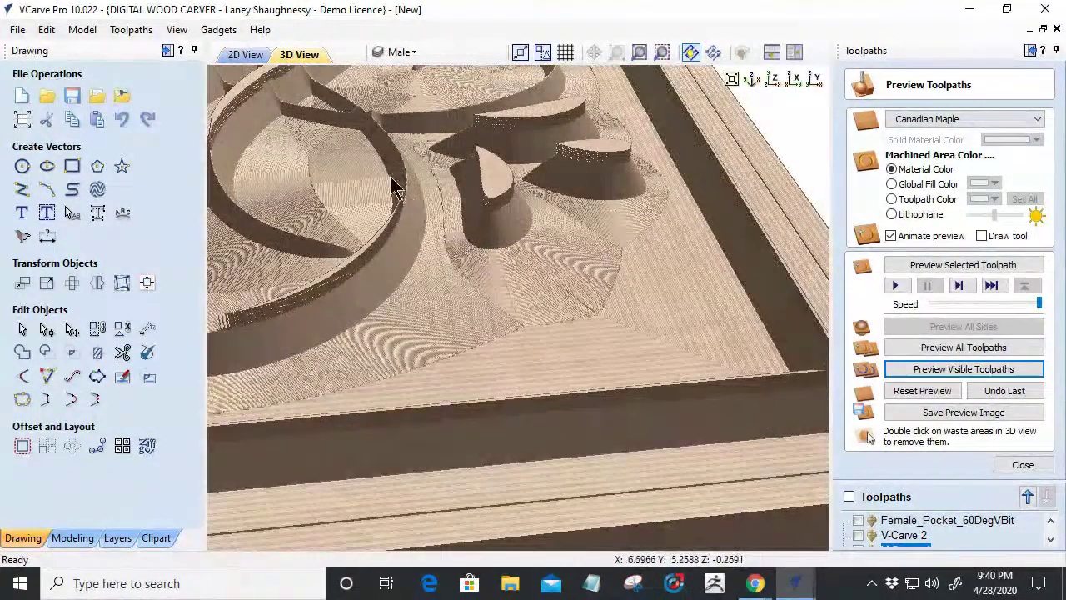
drag(395, 188, 457, 95)
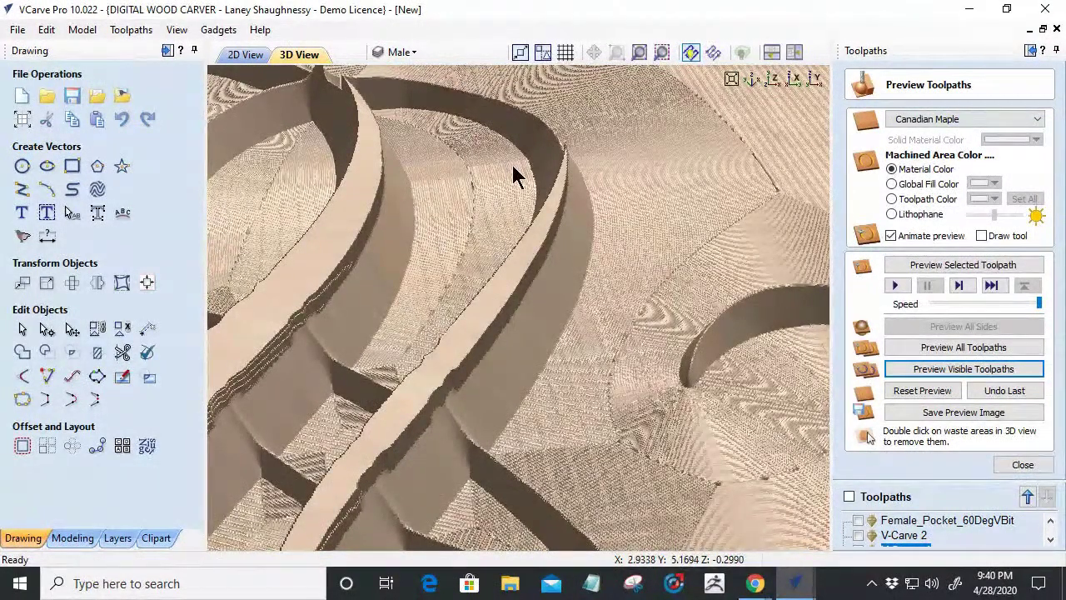
drag(548, 239, 317, 205)
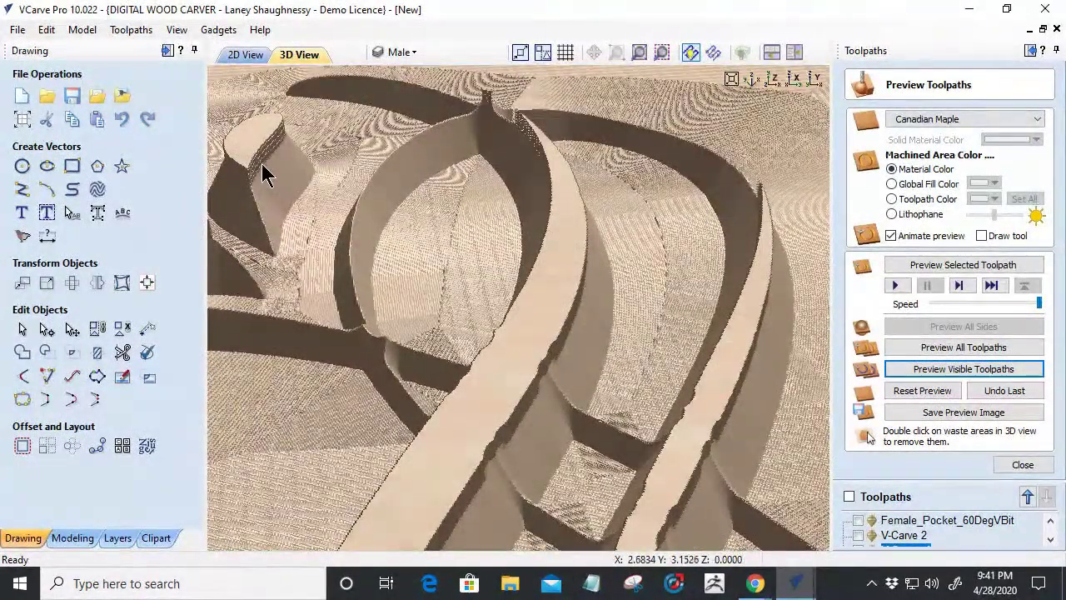
scroll(500, 291, down, 5)
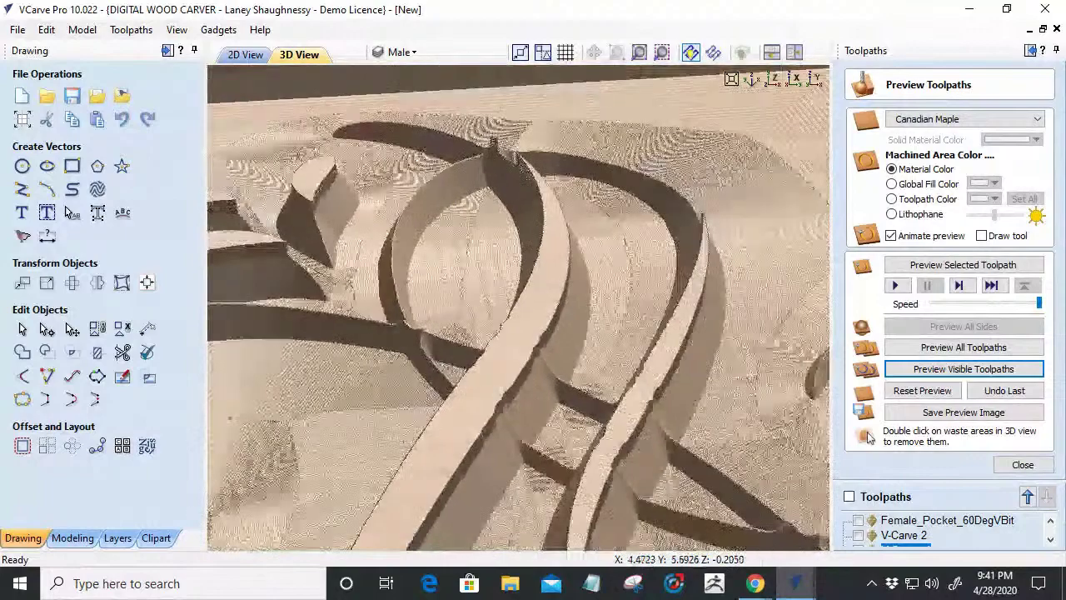
Step: Recalculate the V-Carve 1 toolpath with a start depth of 0.18 inches and simulate the visible toolpaths on a reset preview
click(1024, 465)
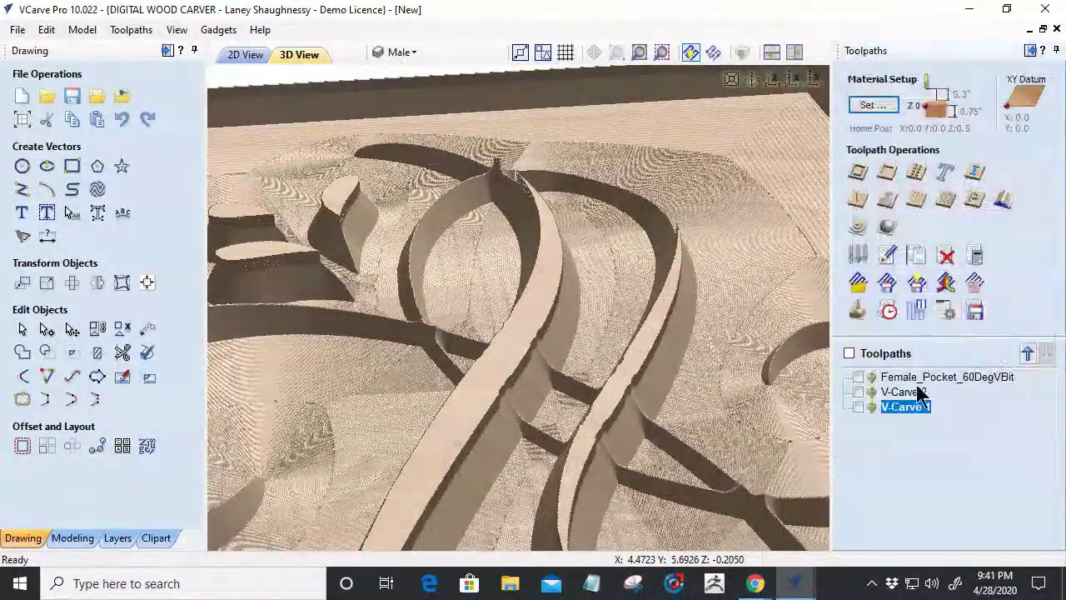
double_click(908, 414)
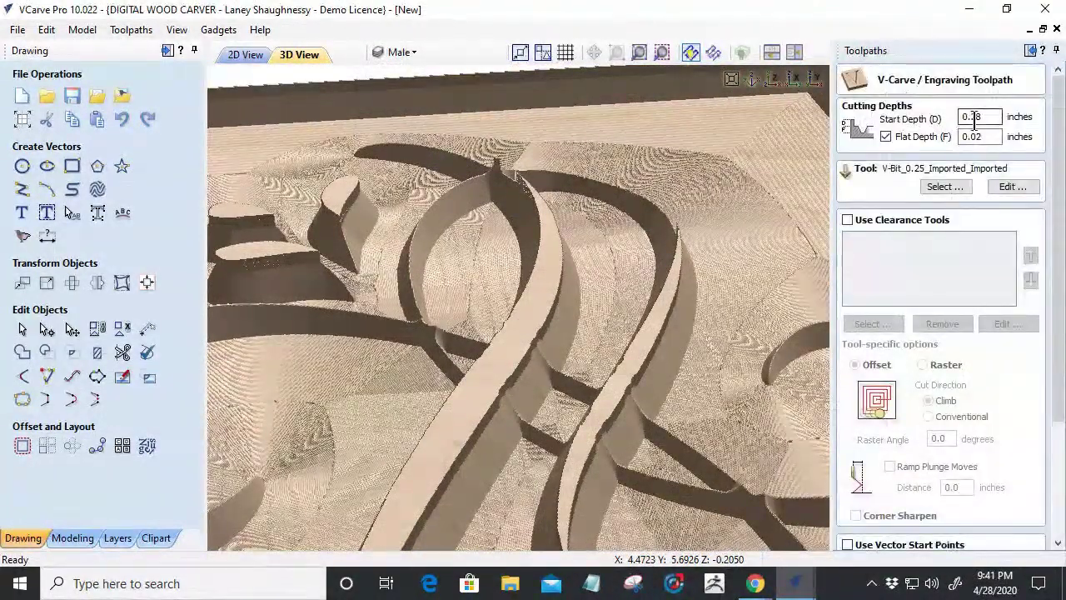
click(977, 117)
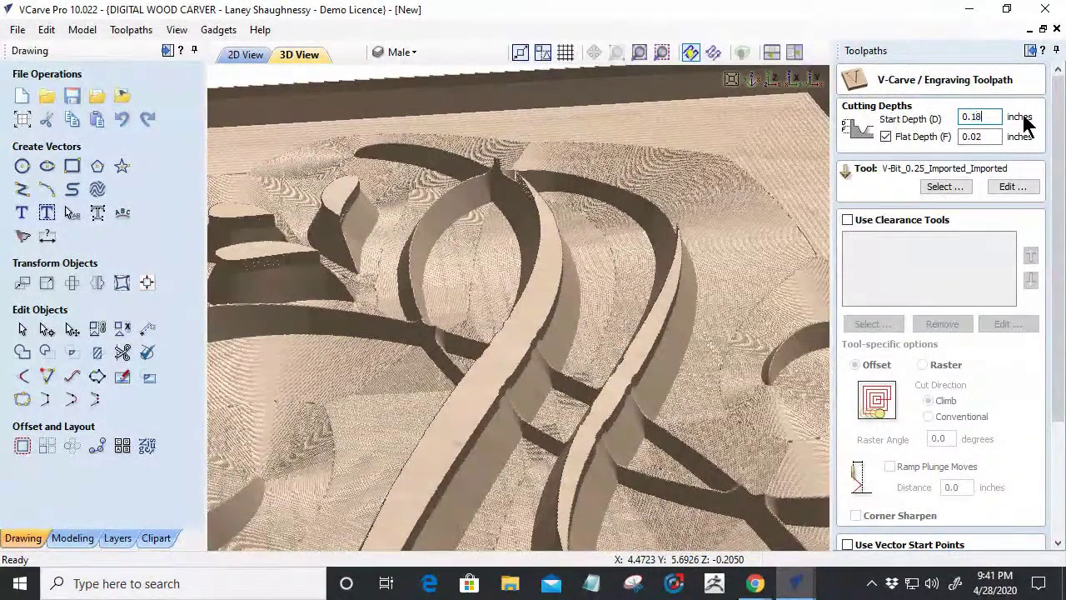
drag(1058, 384, 1058, 498)
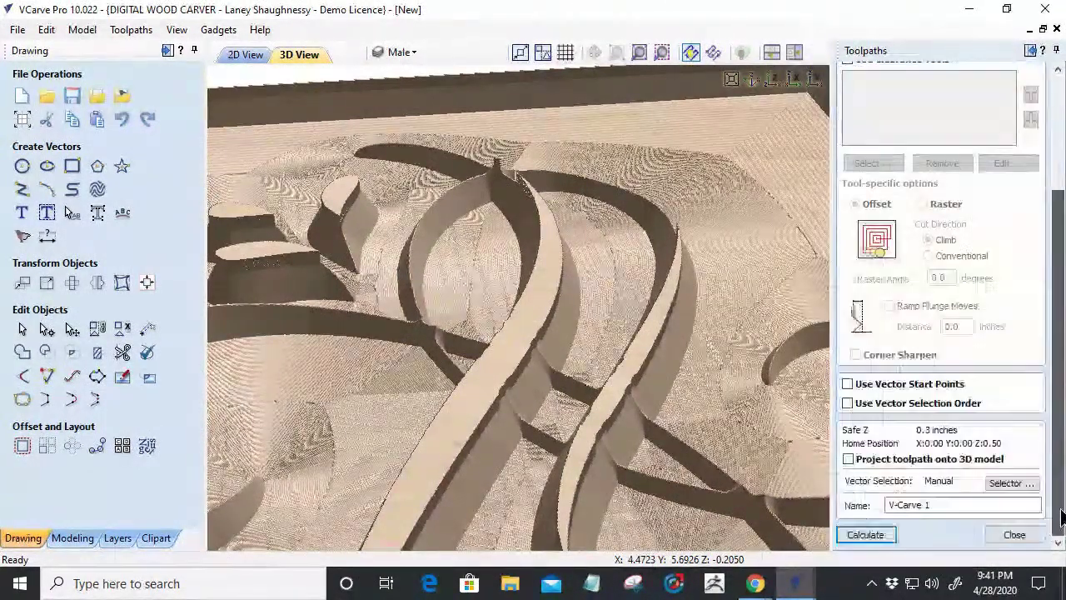
click(866, 535)
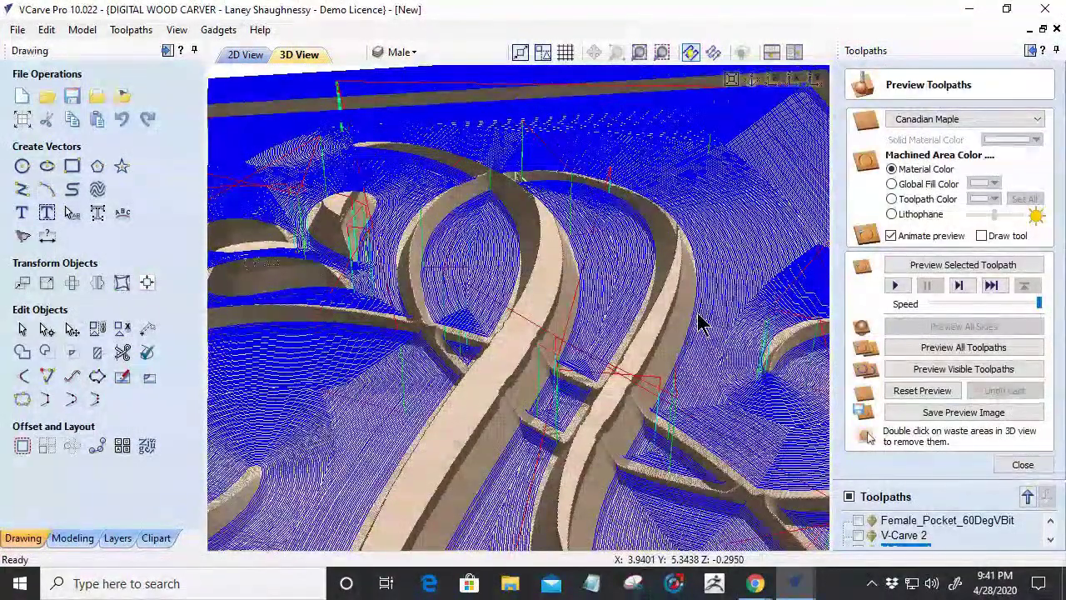
click(906, 393)
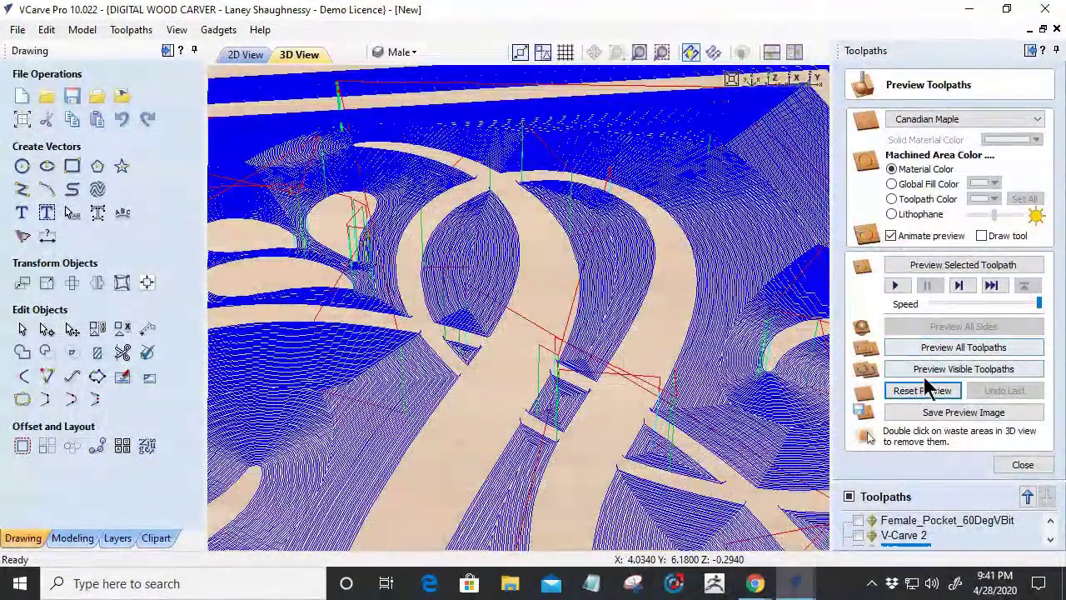
click(917, 368)
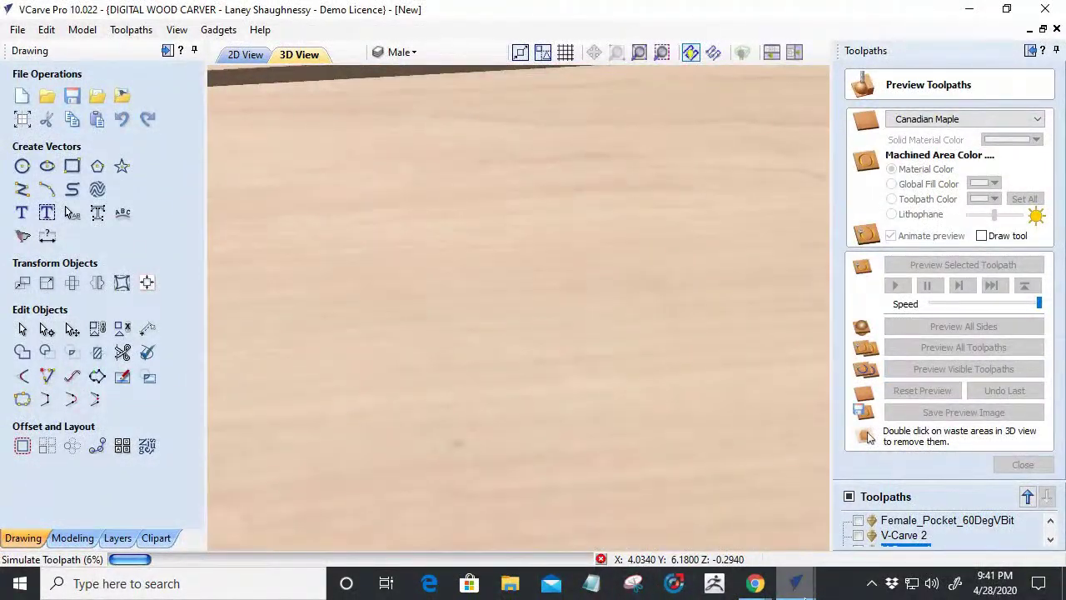
Step: Switch to the INLAY_VECTOR drawing and examine the V-bit position and depth lines in the upper Male Cut diagram
mouse_move(798, 585)
click(875, 545)
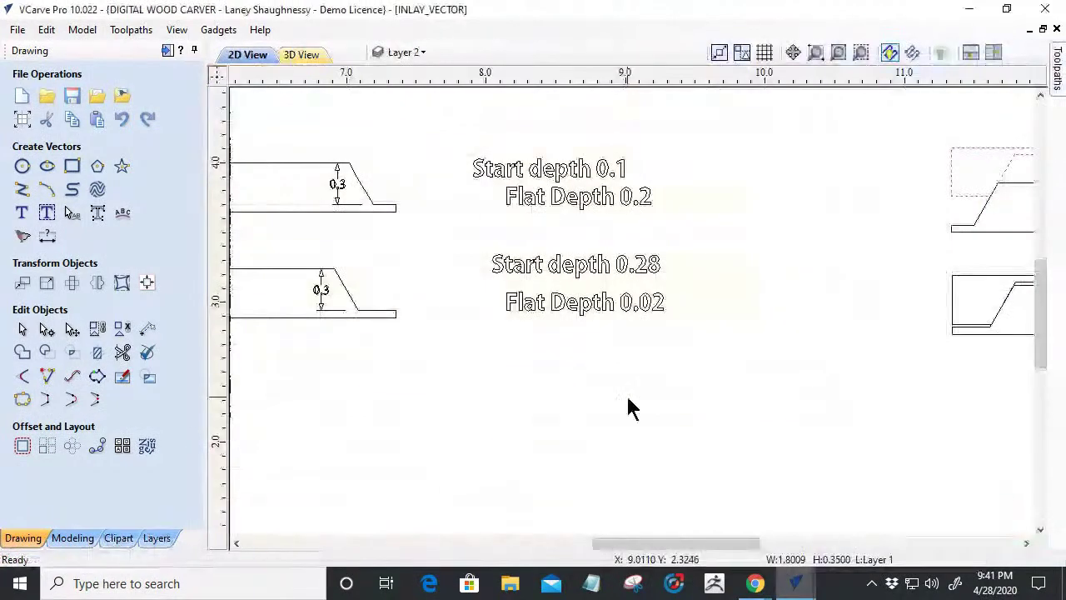
scroll(614, 428, down, 3)
scroll(538, 388, up, 4)
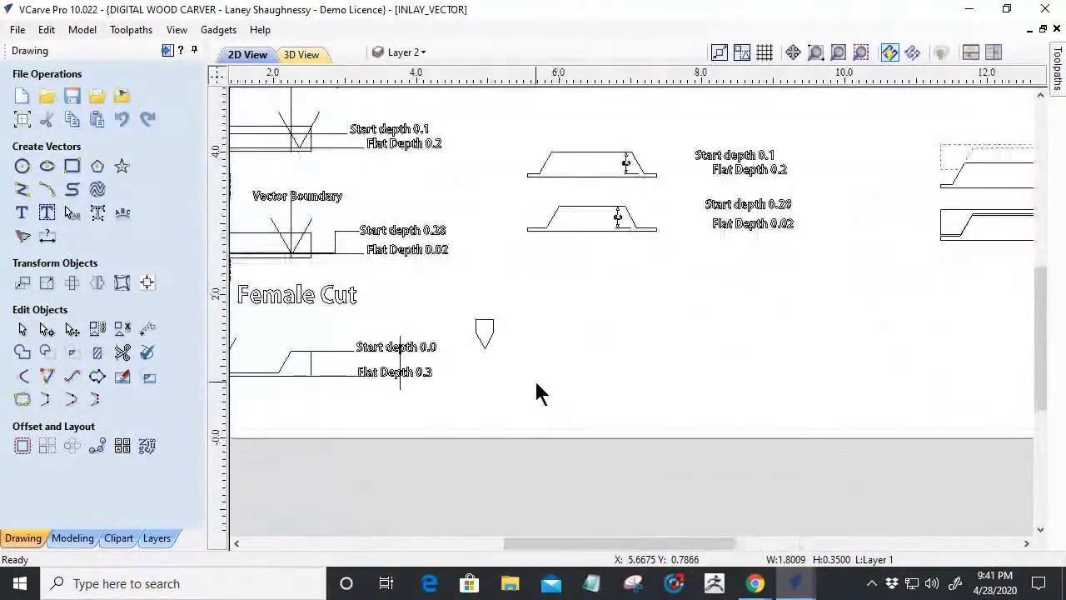
scroll(409, 275, down, 2)
scroll(438, 335, up, 4)
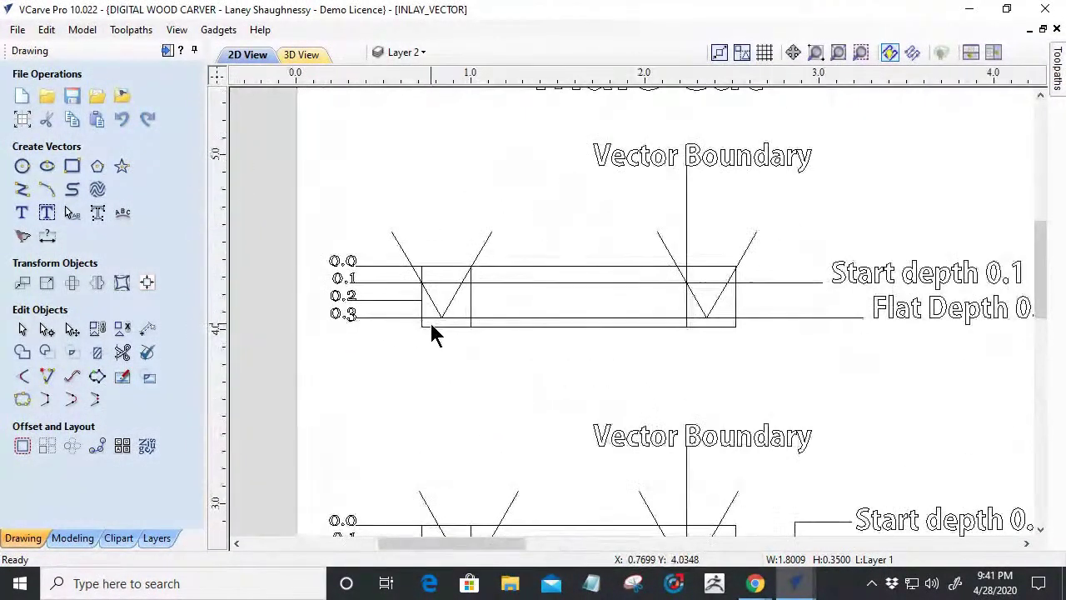
scroll(420, 327, up, 4)
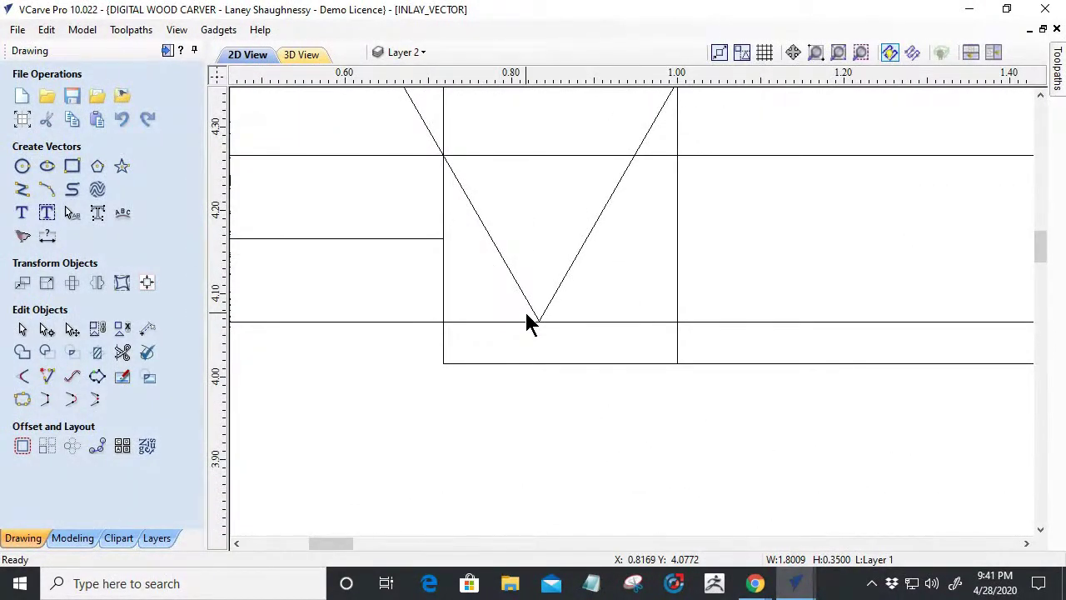
scroll(483, 249, down, 3)
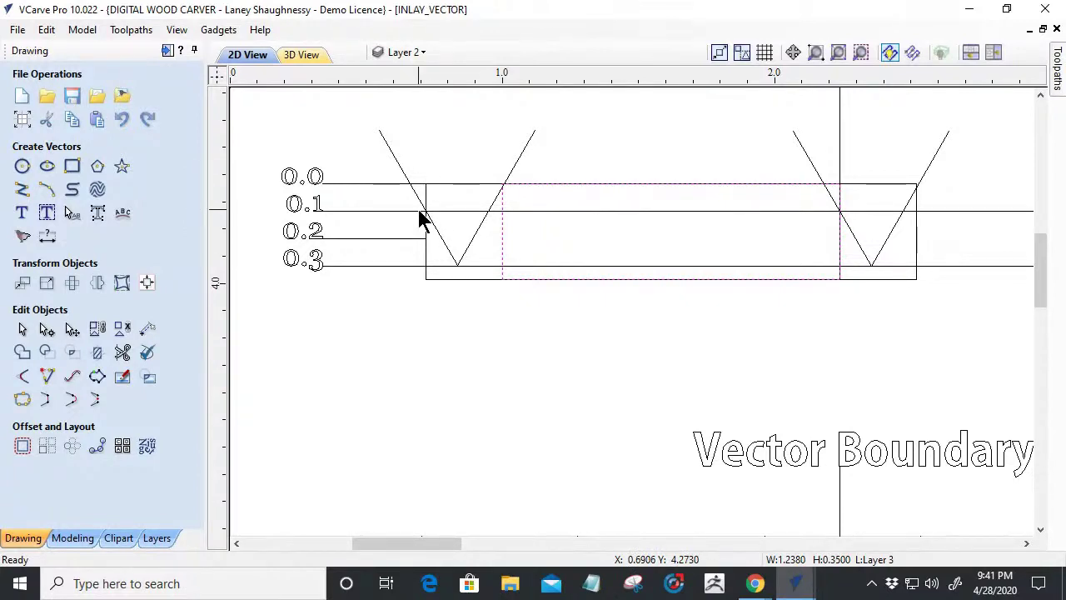
Step: Move the upper diagram's left V-bit outline so its inner flank crosses the inner rectangle's left edge at the 0.1 depth line
click(486, 213)
scroll(485, 211, up, 3)
click(492, 205)
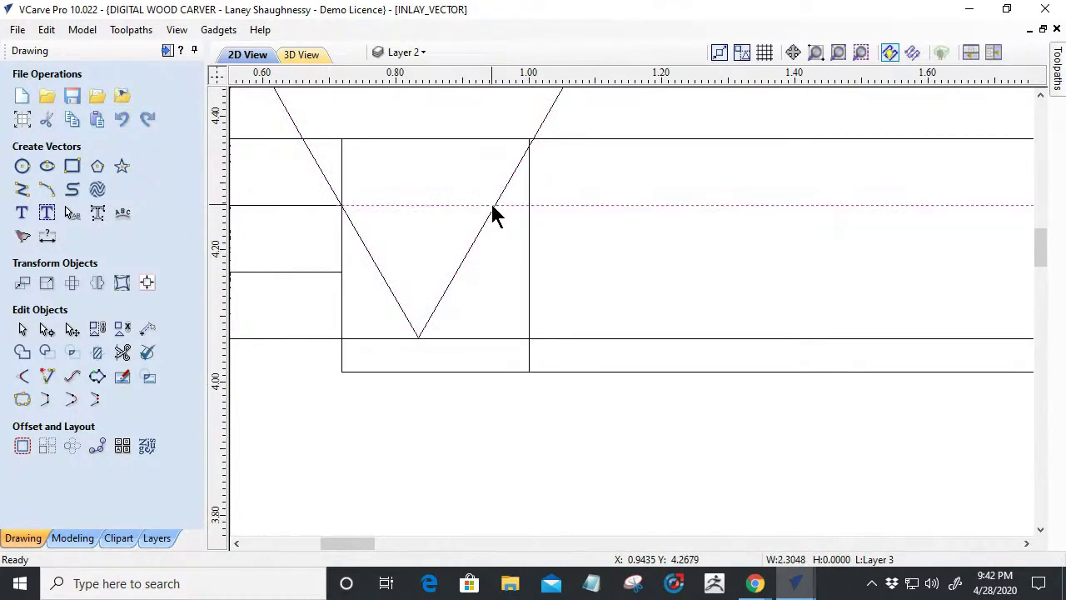
click(489, 213)
click(498, 202)
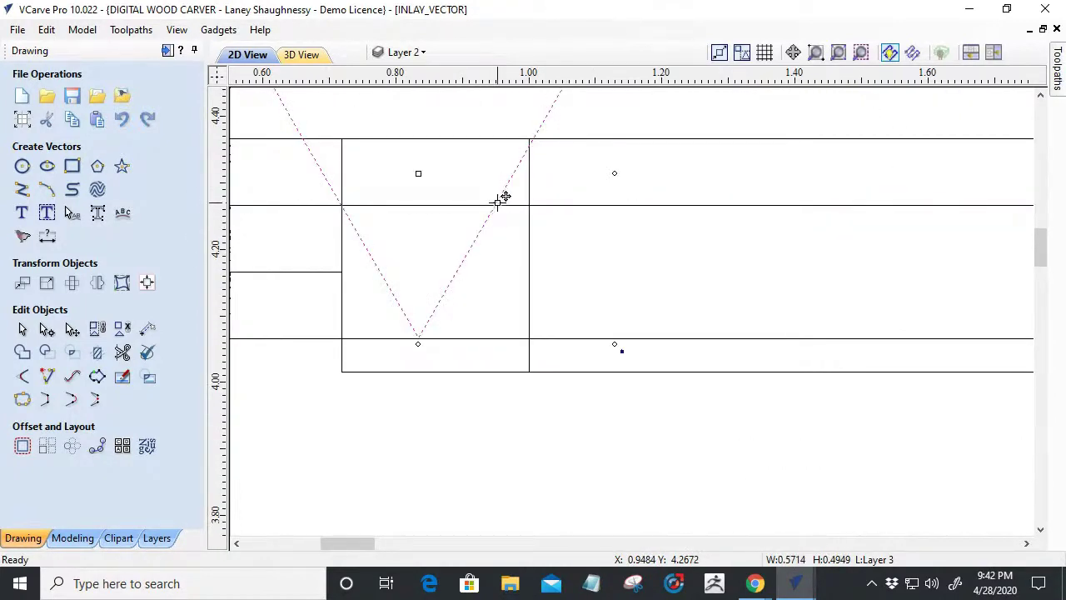
click(530, 185)
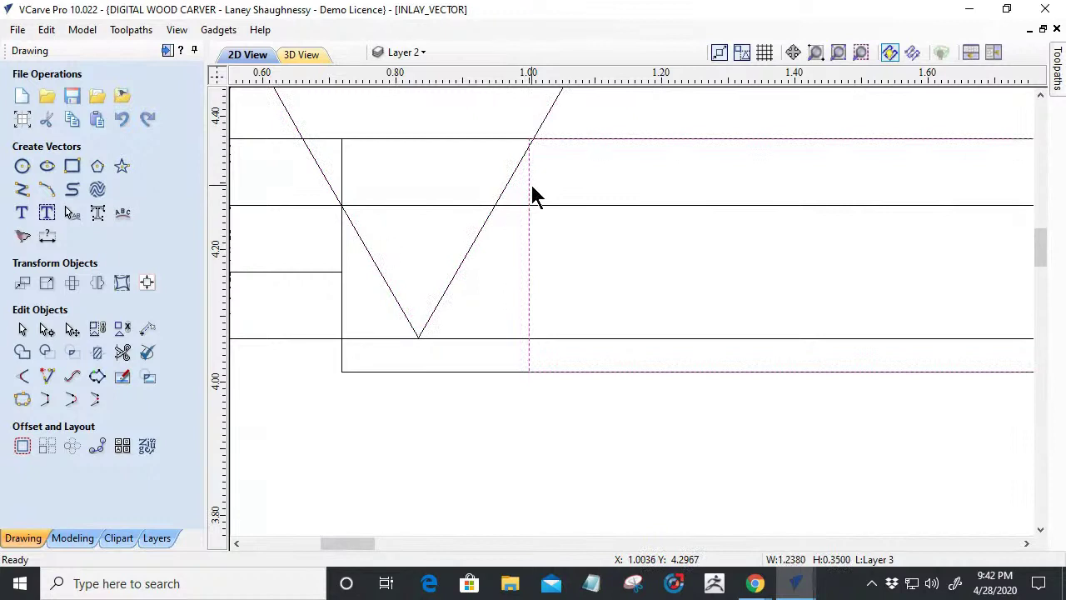
click(490, 221)
drag(494, 205, 527, 200)
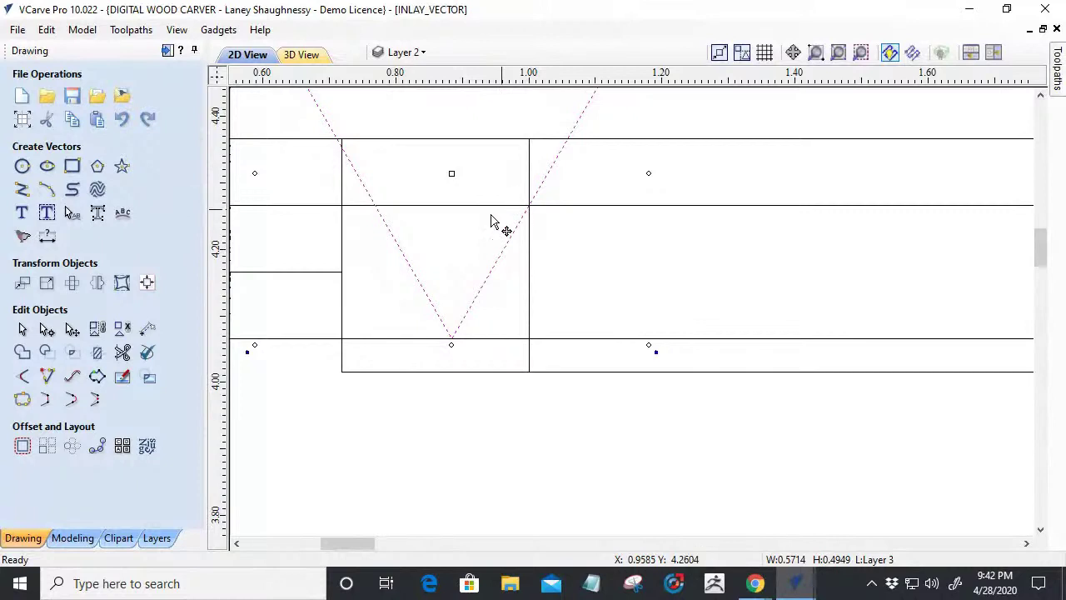
Step: Move the upper diagram's right V-bit outline so its inner flank meets the vector boundary at the 0.0 depth line
scroll(631, 255, down, 3)
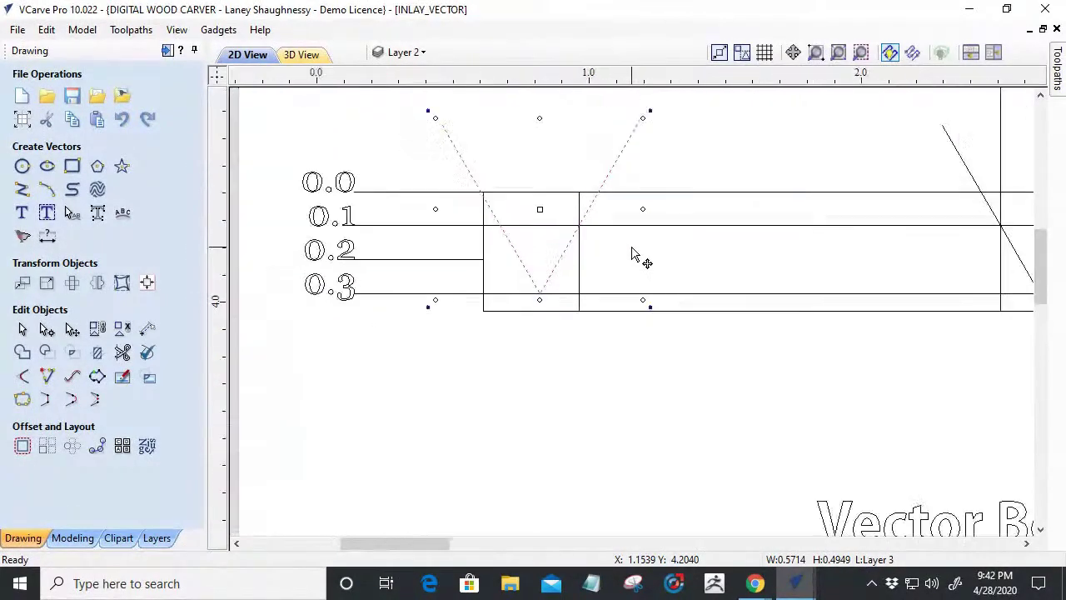
scroll(625, 246, down, 1)
scroll(938, 241, up, 3)
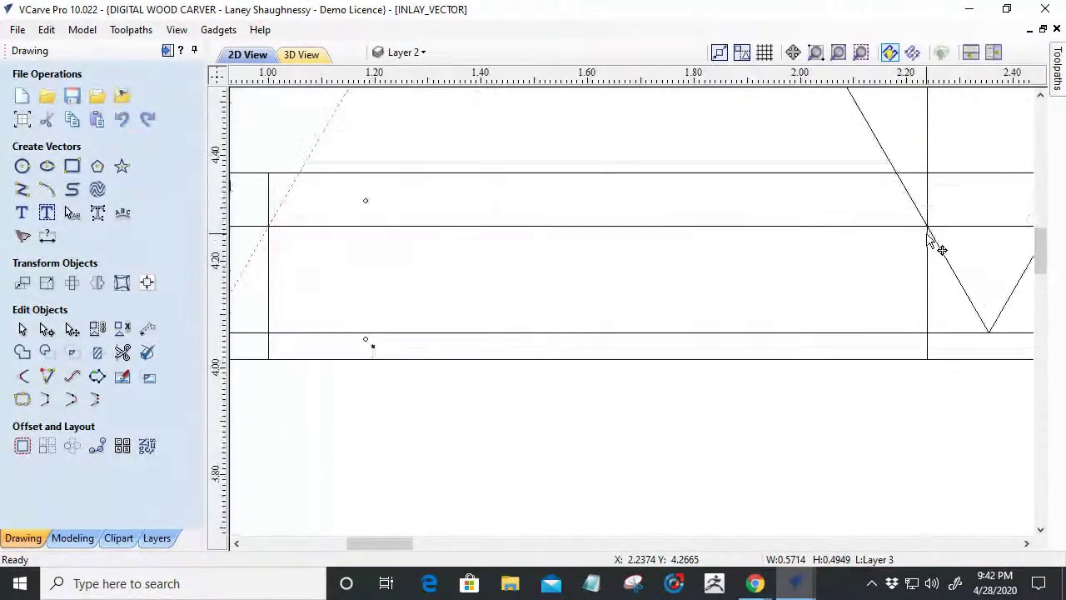
click(807, 225)
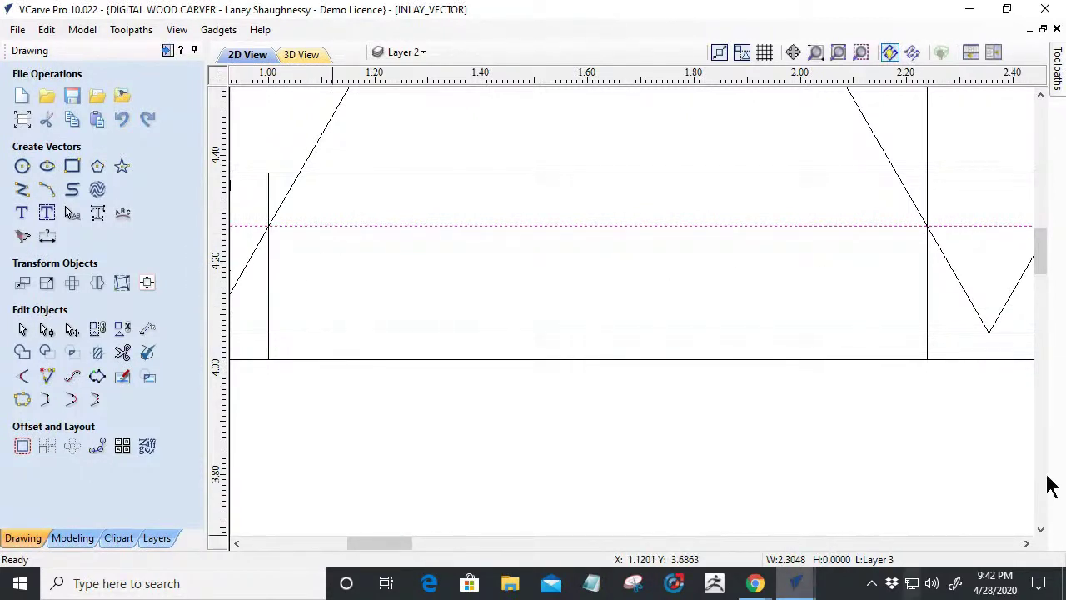
click(911, 196)
drag(895, 173, 925, 174)
scroll(927, 329, down, 2)
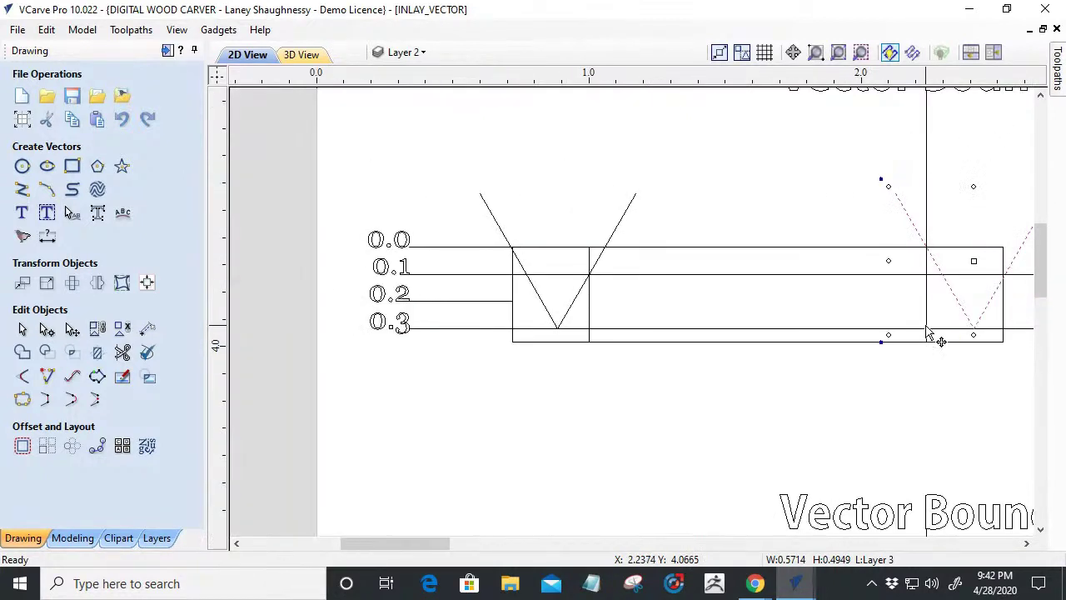
Step: Move the upper diagram's left V-bit outline so its inner flank meets the inner rectangle's left edge at the 0.0 depth line
scroll(564, 247, up, 3)
click(966, 307)
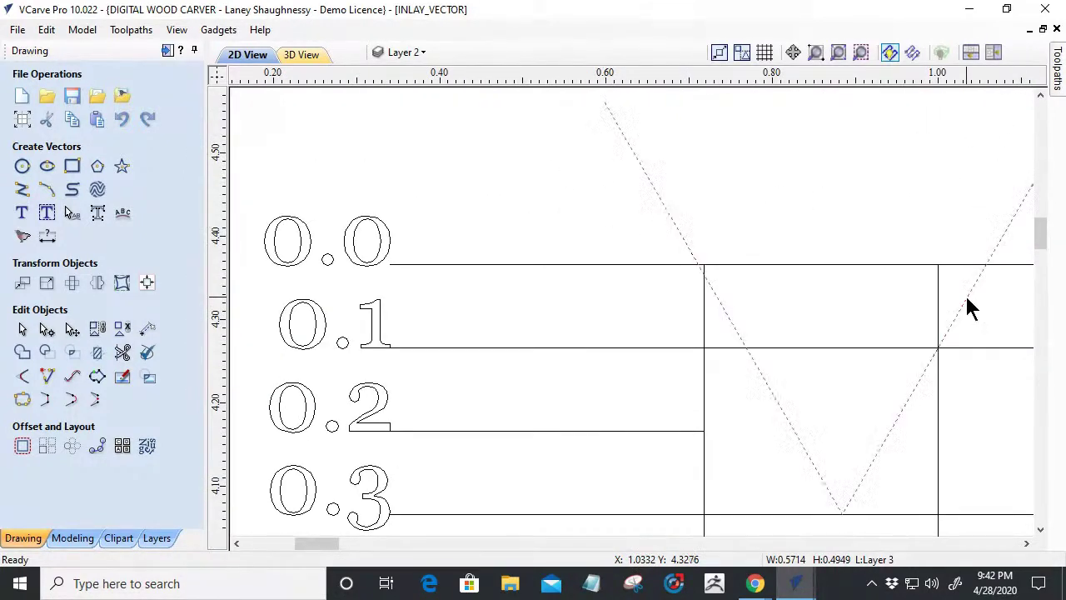
drag(985, 266, 939, 267)
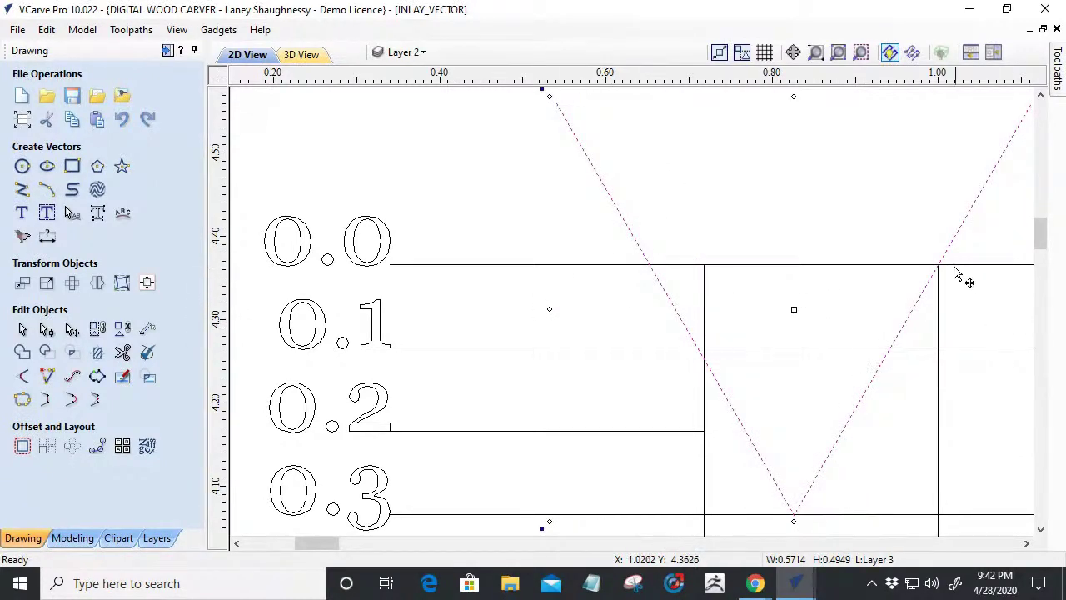
Step: Examine both V-bit positions in the upper Male Cut diagram and compare them with the lower diagram and plug profiles
scroll(837, 321, down, 2)
scroll(792, 324, down, 2)
scroll(833, 315, down, 1)
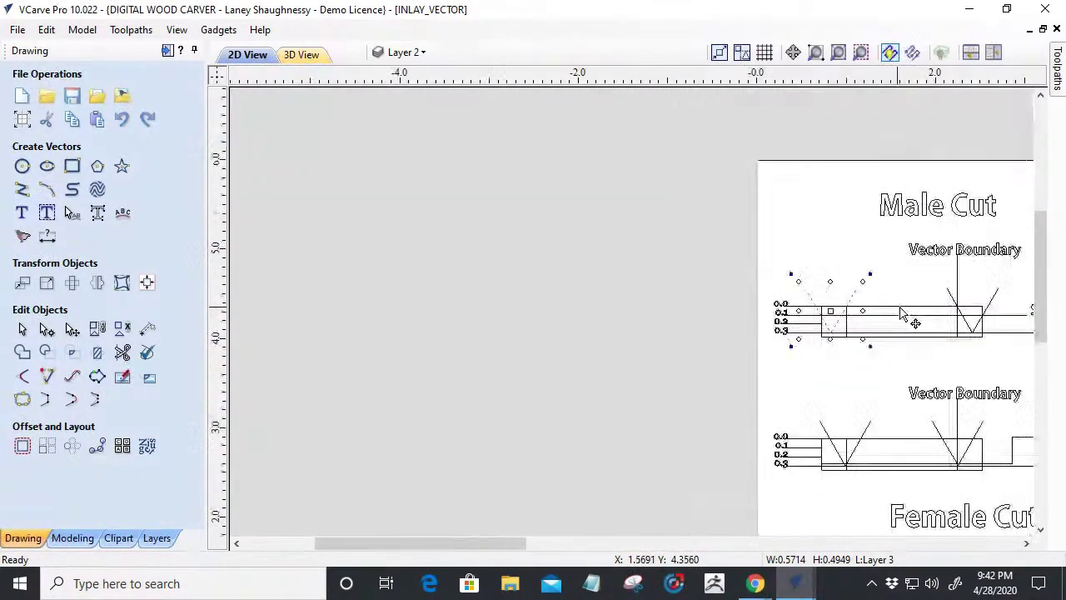
scroll(917, 321, up, 1)
scroll(959, 321, up, 4)
scroll(825, 313, up, 1)
scroll(487, 260, down, 2)
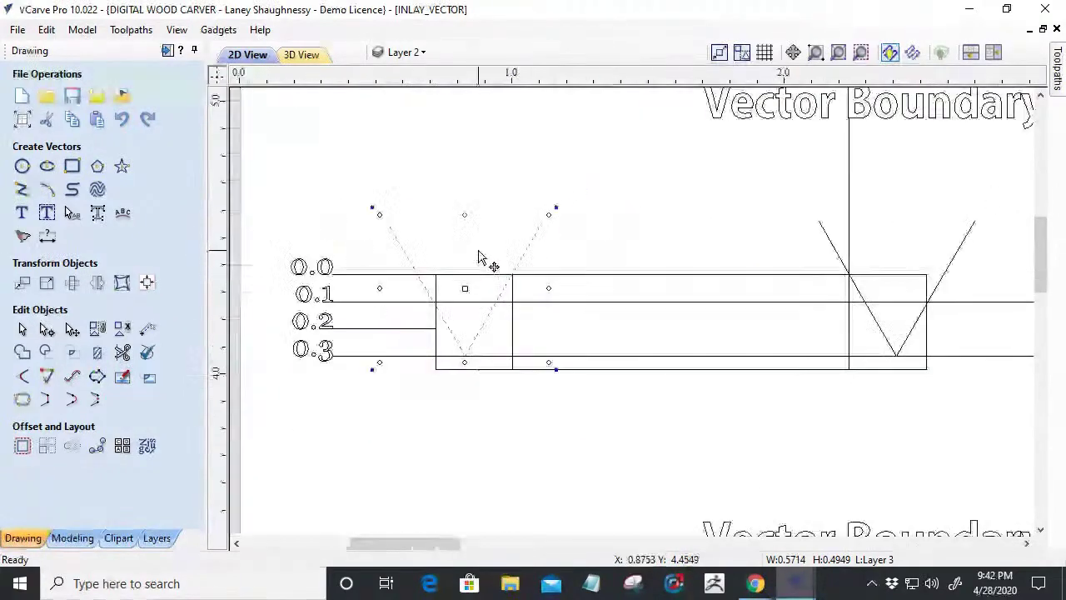
scroll(669, 275, up, 1)
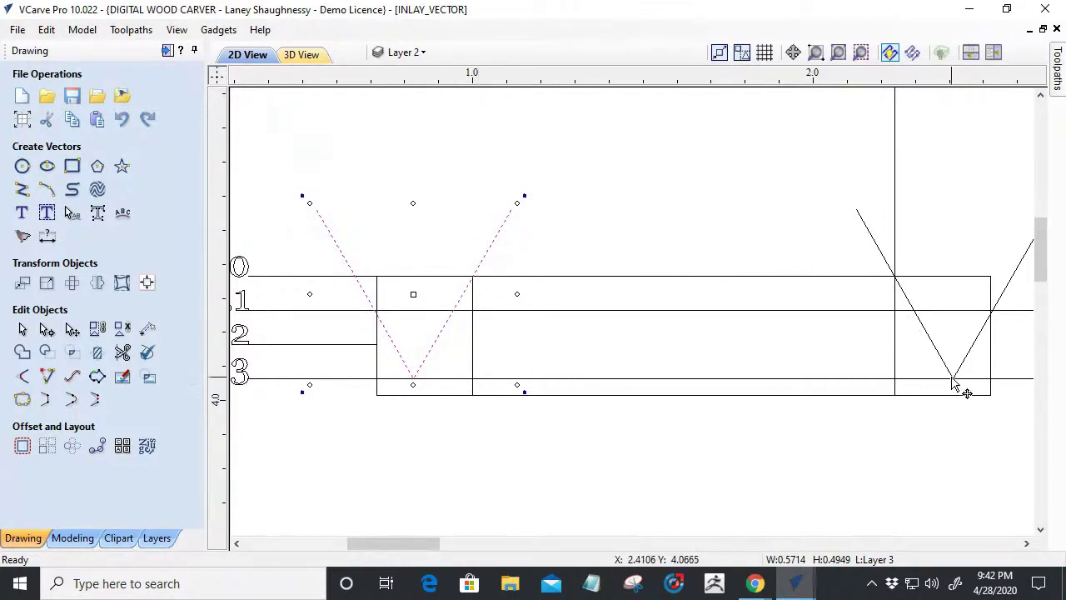
scroll(388, 397, down, 5)
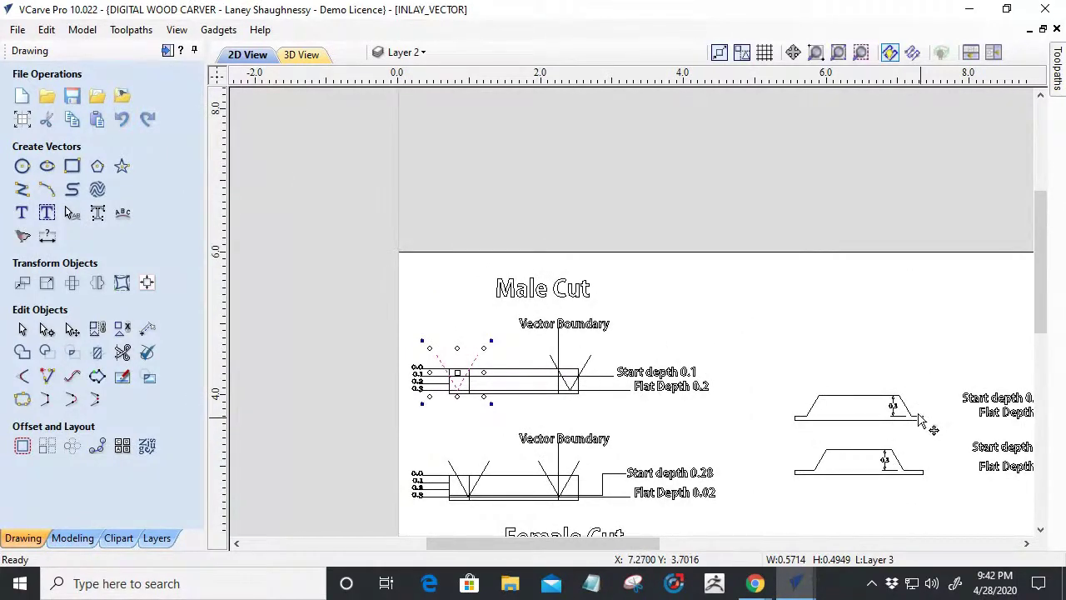
Step: Move the left V-bit outline back so its inner flank crosses the inner rectangle's left edge at the 0.1 depth line
scroll(433, 379, up, 5)
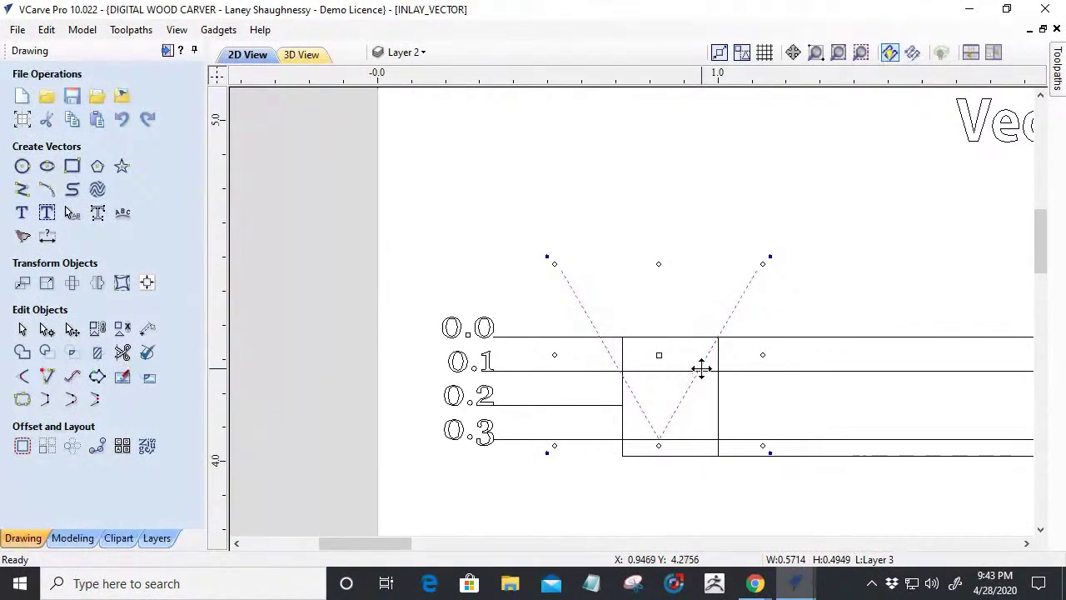
drag(702, 369, 720, 369)
scroll(571, 405, down, 2)
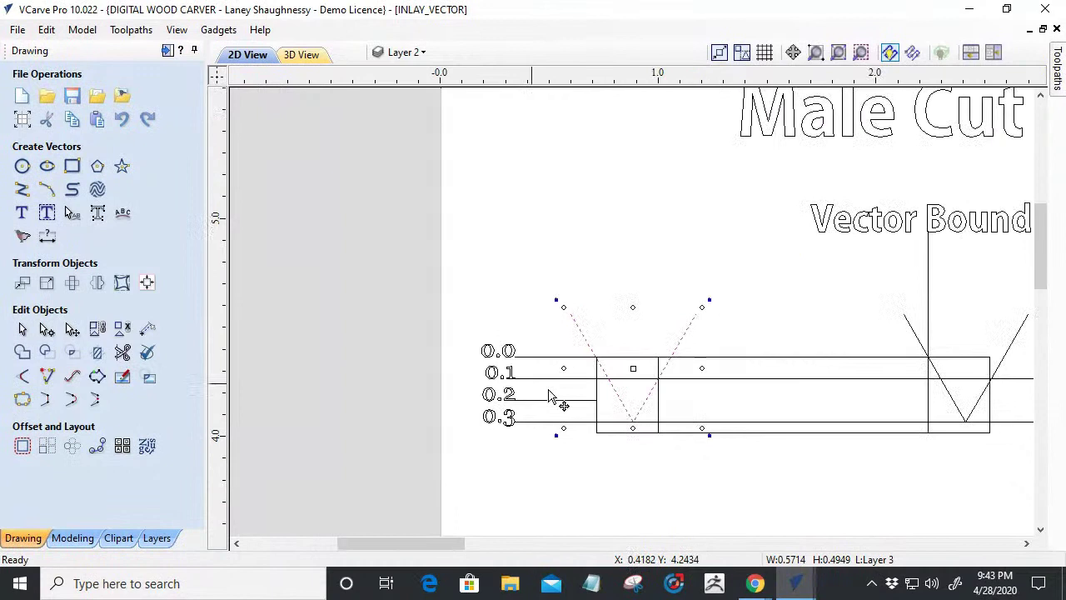
Step: Move the upper diagram's right V-bit outline back so its inner flank crosses the vector boundary at the 0.1 depth line
click(940, 374)
scroll(939, 375, up, 3)
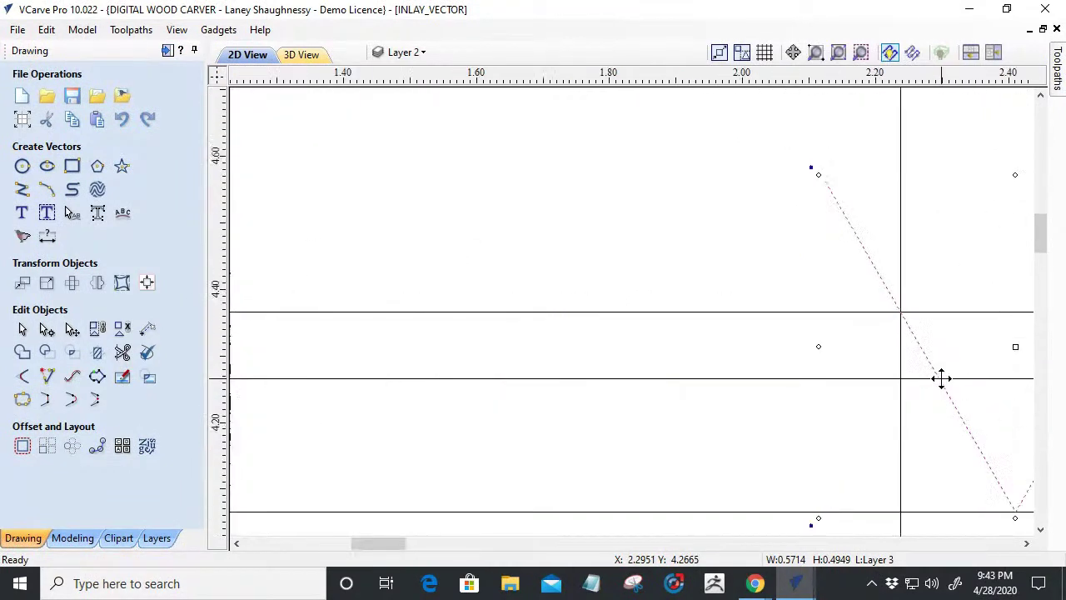
drag(940, 378, 905, 374)
scroll(919, 388, down, 3)
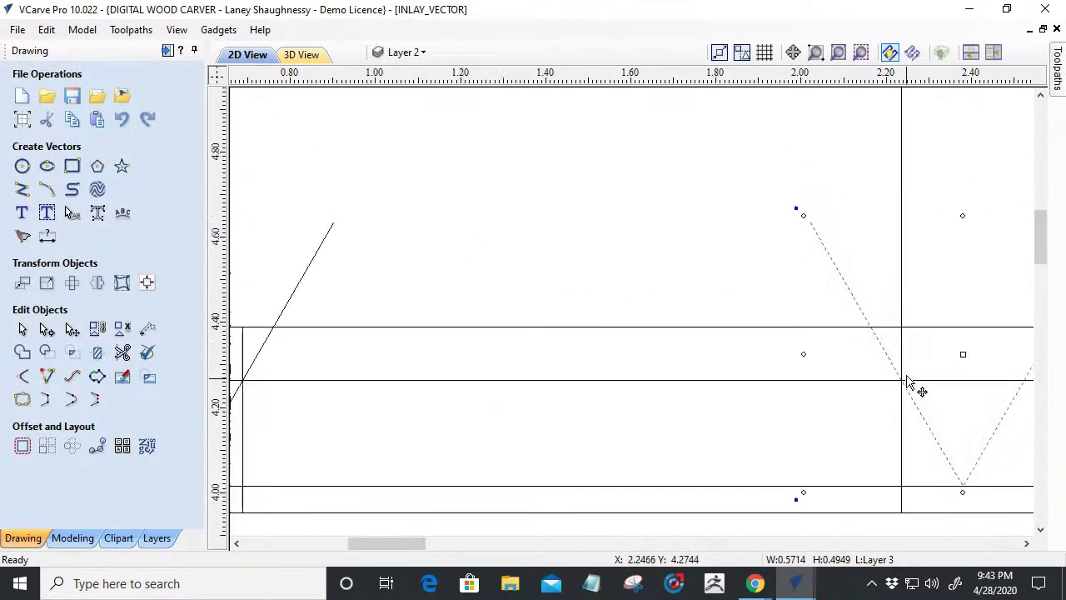
scroll(843, 385, down, 5)
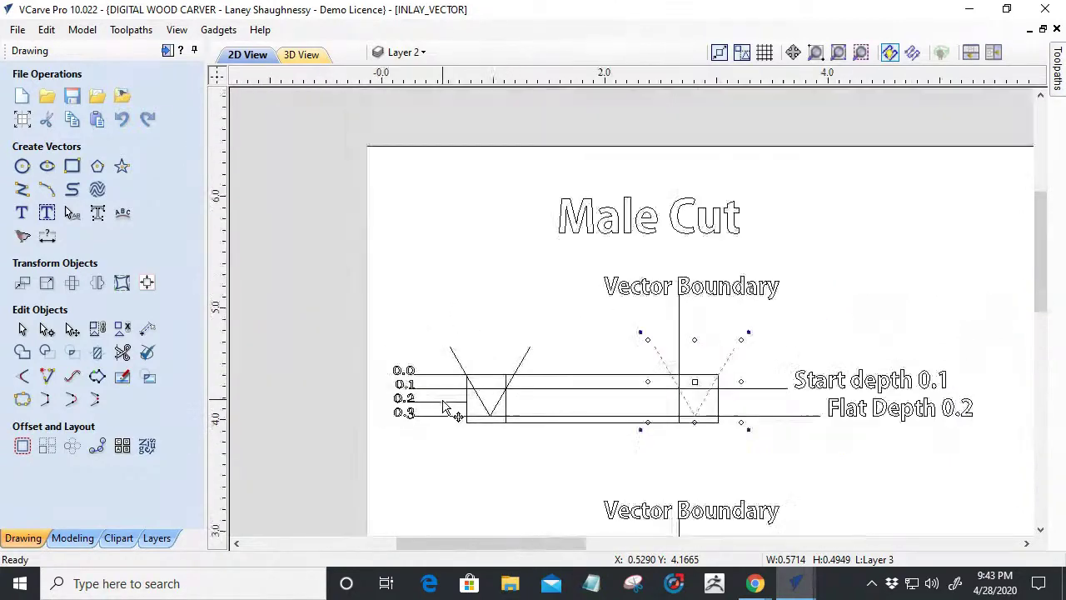
Step: Examine the upper combined plug-and-pocket profile and compare it with the Male Cut diagrams
scroll(833, 433, down, 2)
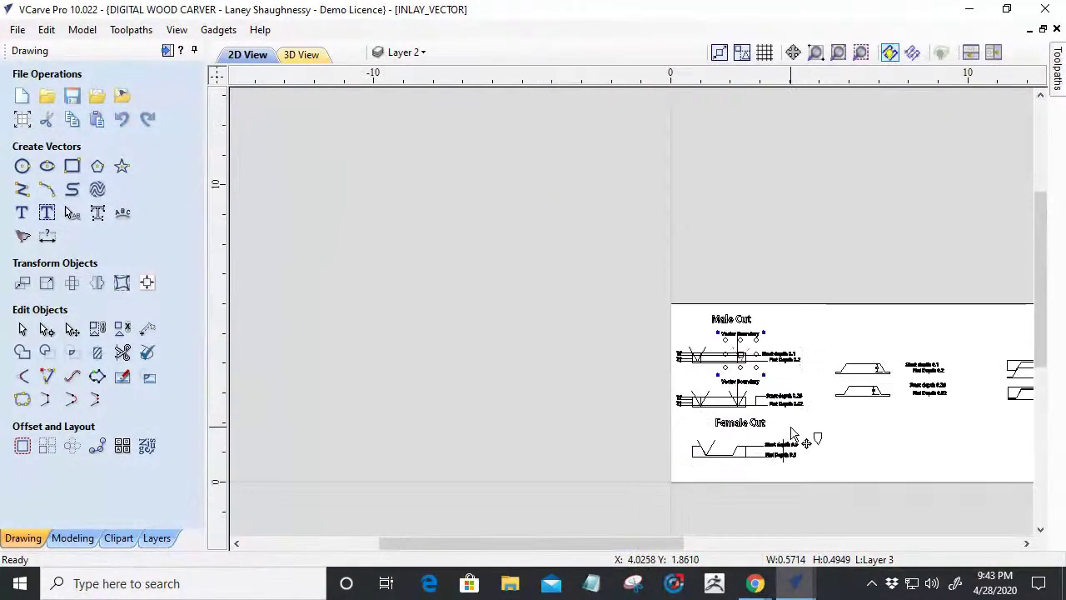
scroll(691, 367, down, 2)
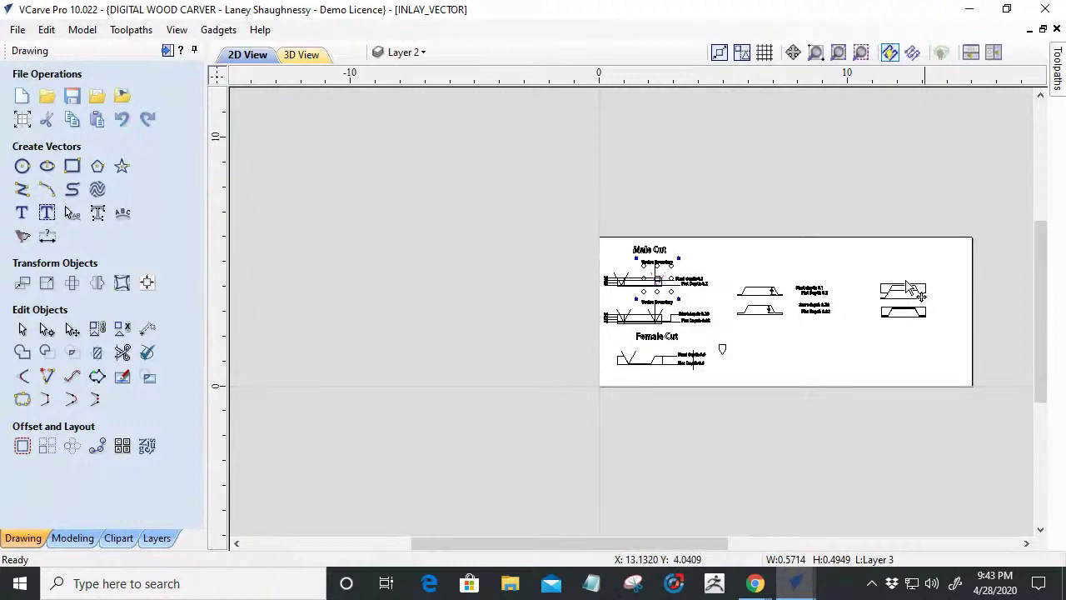
scroll(917, 300, up, 10)
scroll(856, 300, up, 2)
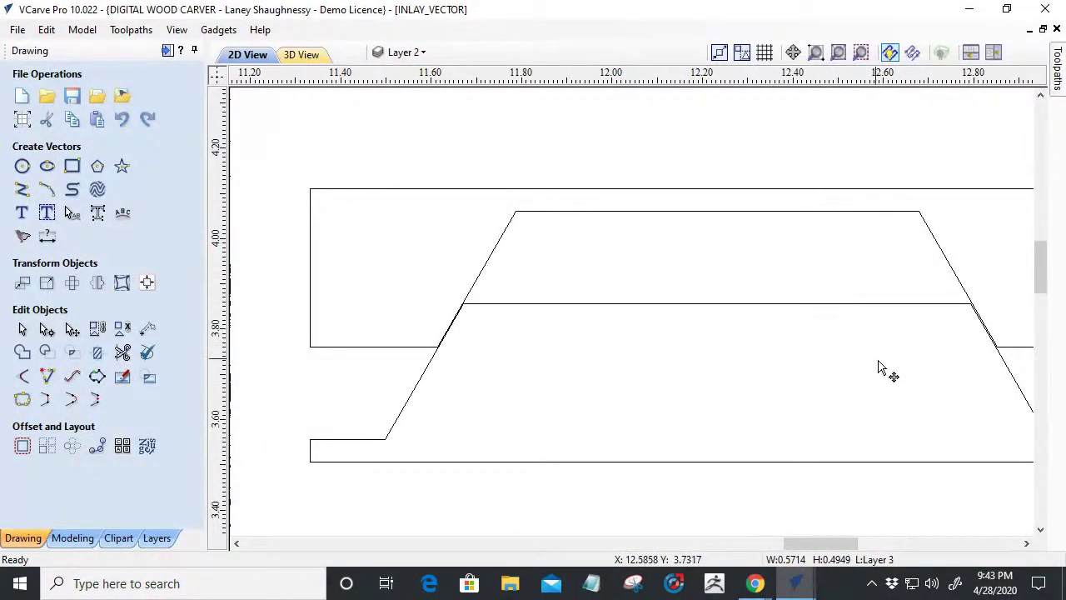
scroll(883, 371, down, 6)
scroll(402, 367, down, 3)
scroll(508, 283, up, 12)
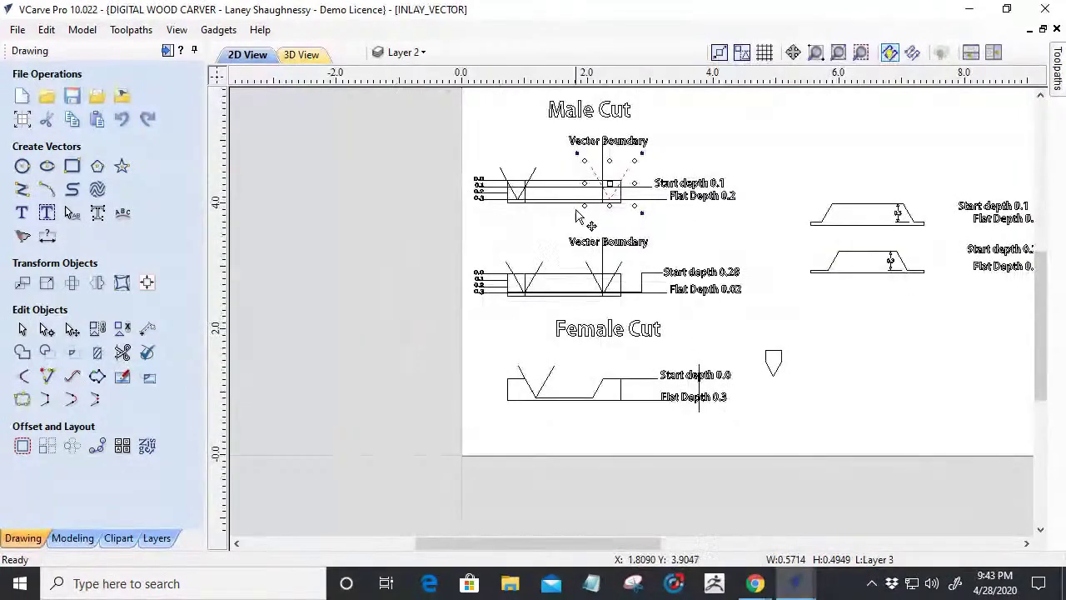
Step: Shift the lower diagram's left V-bit outline outward, returning its inner flank to the inner rectangle's left edge at the 0.28 start depth line
click(678, 366)
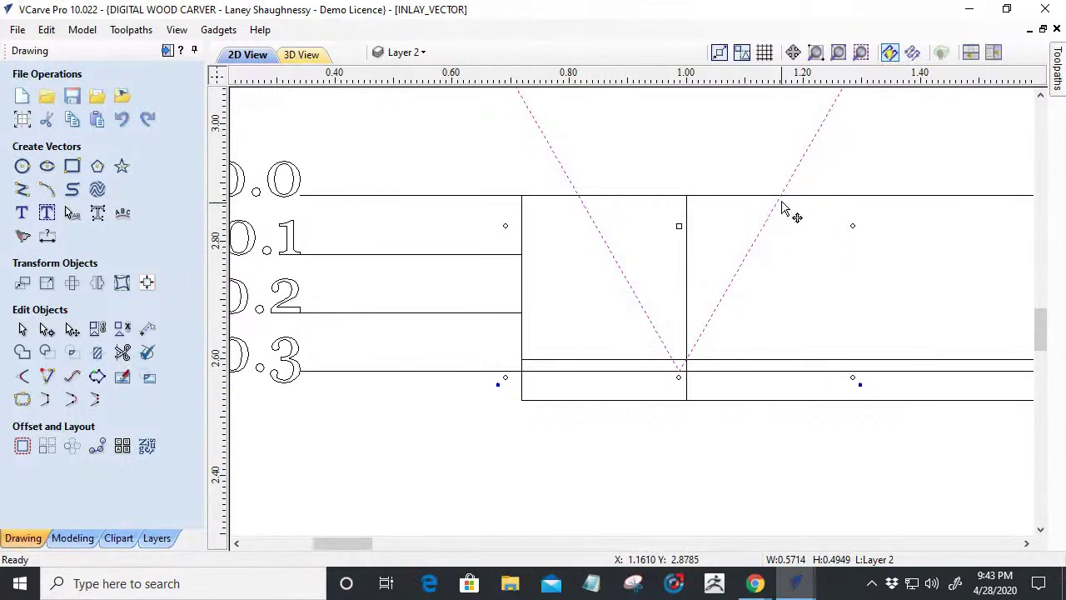
drag(778, 195, 718, 199)
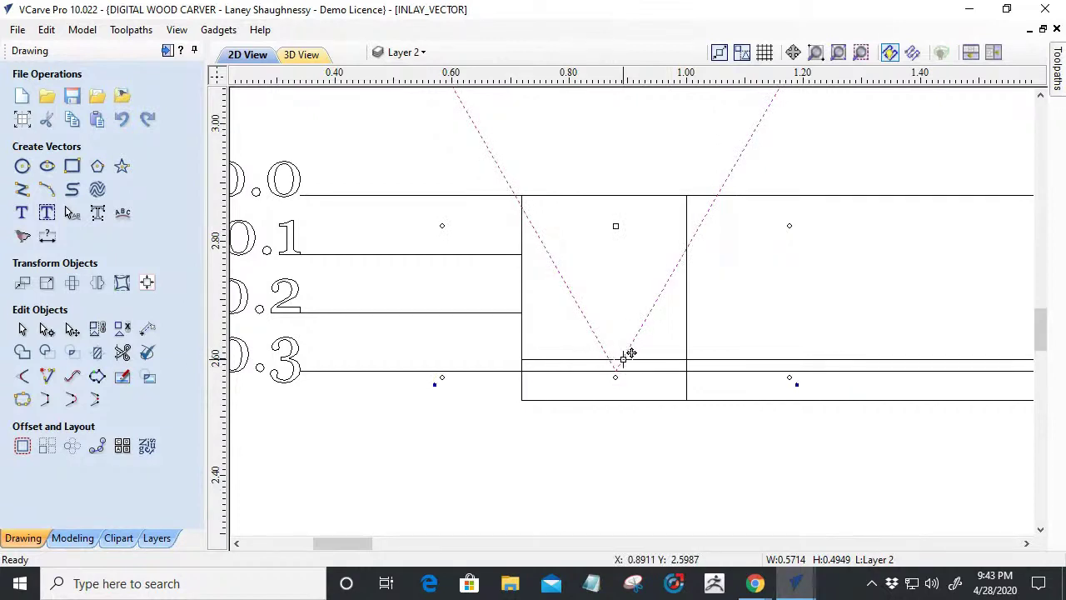
scroll(624, 360, up, 5)
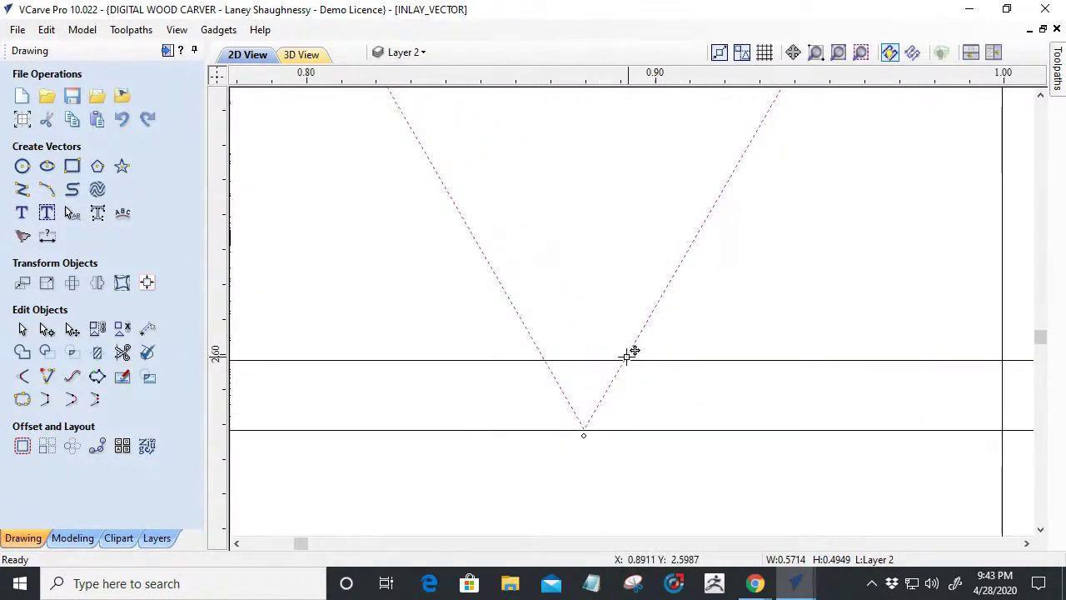
drag(623, 360, 1004, 352)
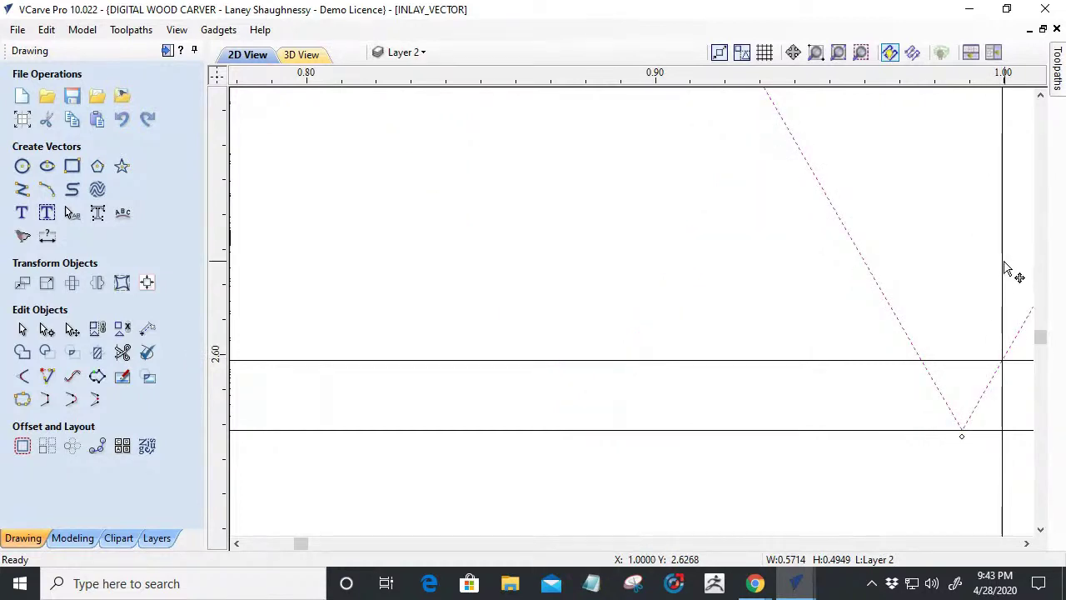
key(Escape)
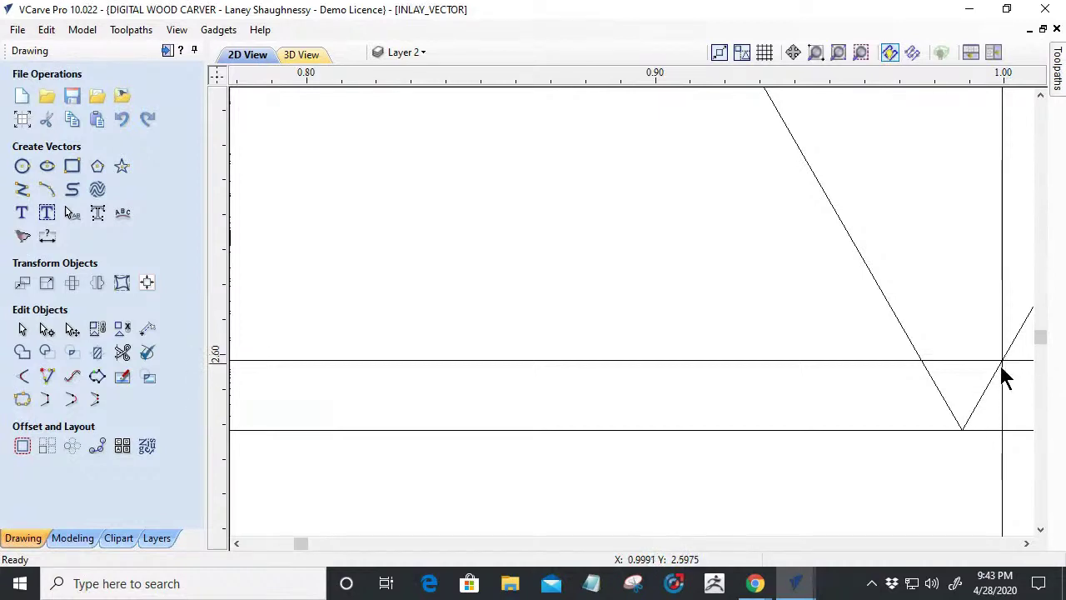
Step: Examine the lower Male Cut diagram's V-bits and compare them with the plug profiles and the lower combined plug-and-pocket profile
scroll(659, 357, down, 5)
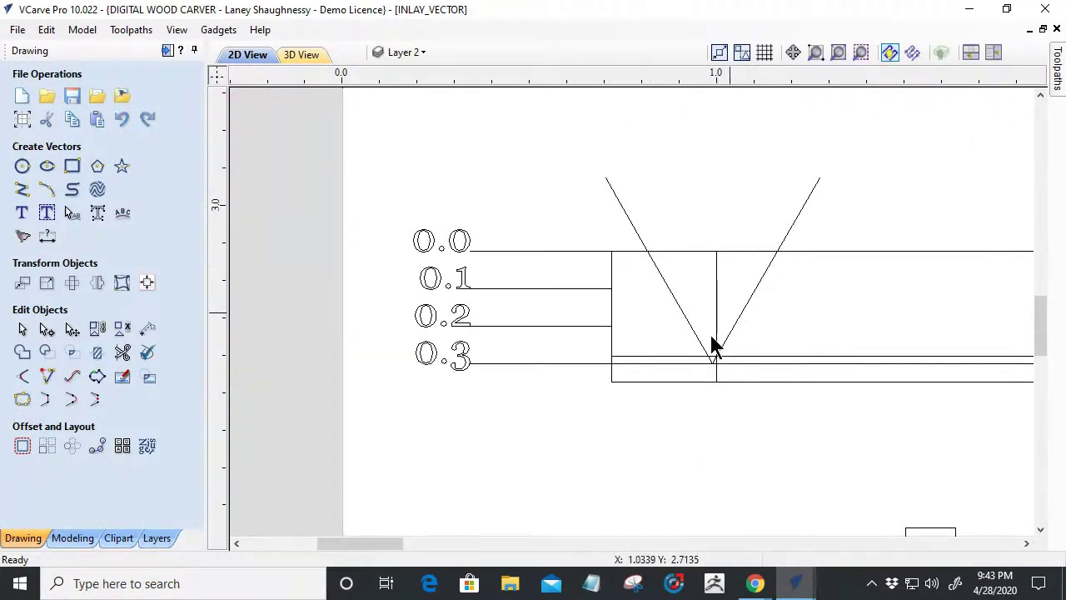
scroll(666, 375, down, 2)
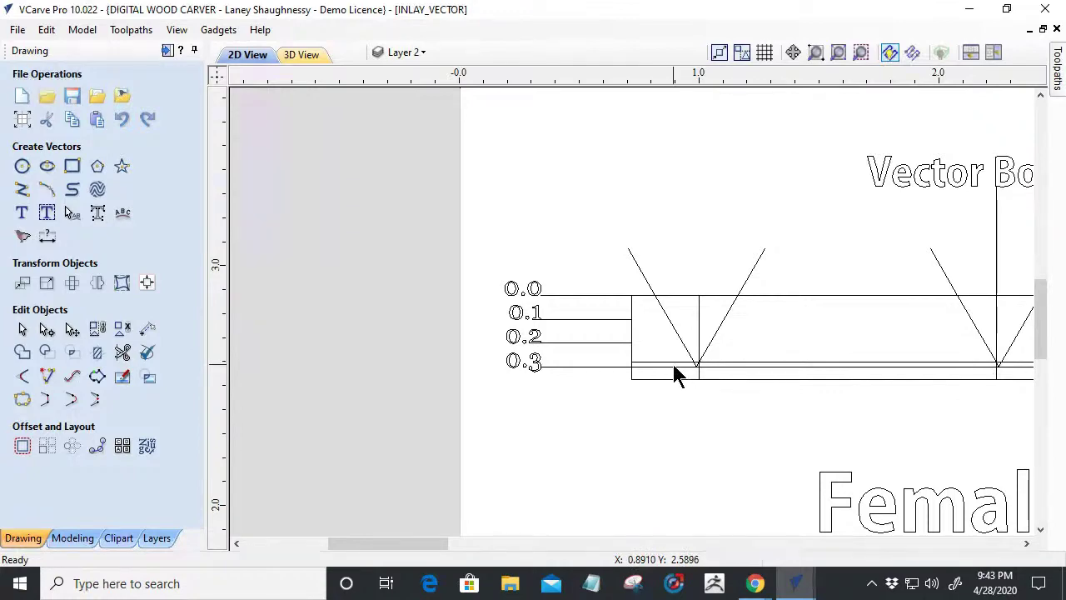
scroll(583, 363, down, 5)
scroll(767, 334, up, 4)
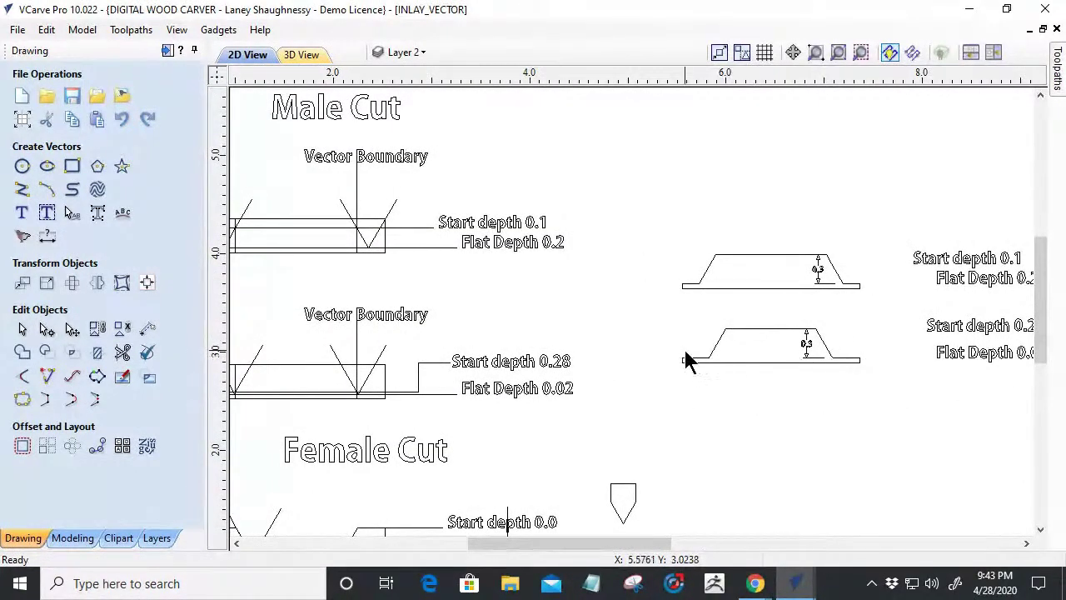
scroll(1024, 358, down, 5)
scroll(912, 361, up, 4)
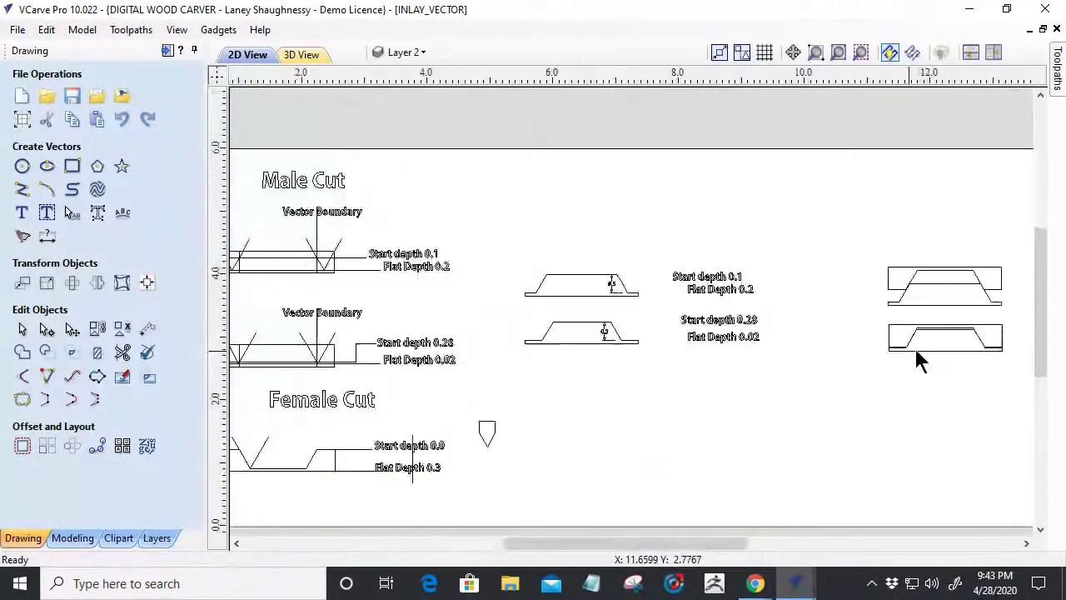
scroll(994, 345, up, 4)
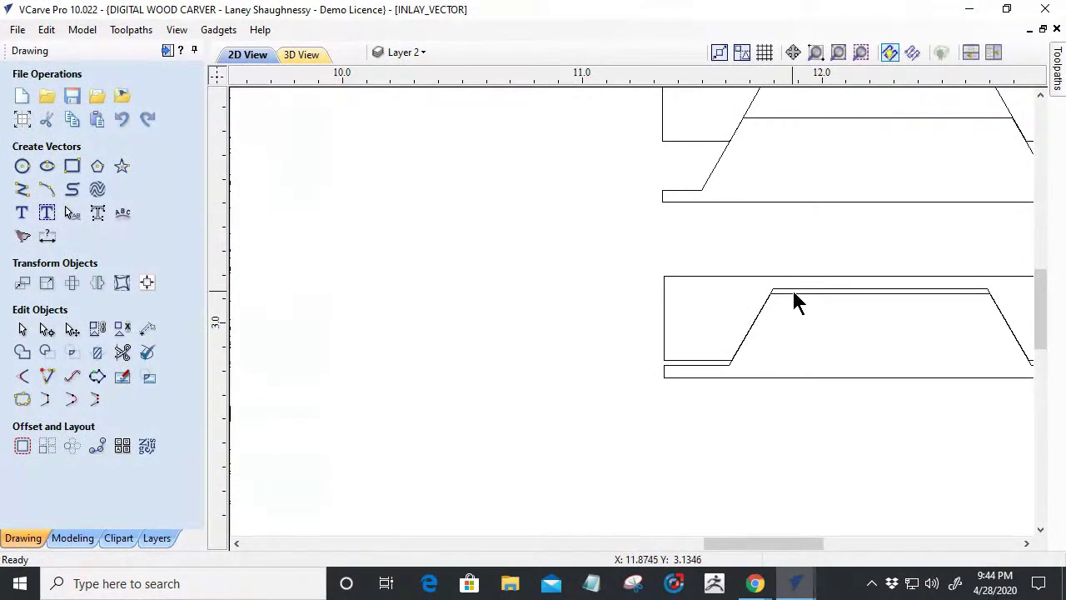
scroll(795, 302, up, 2)
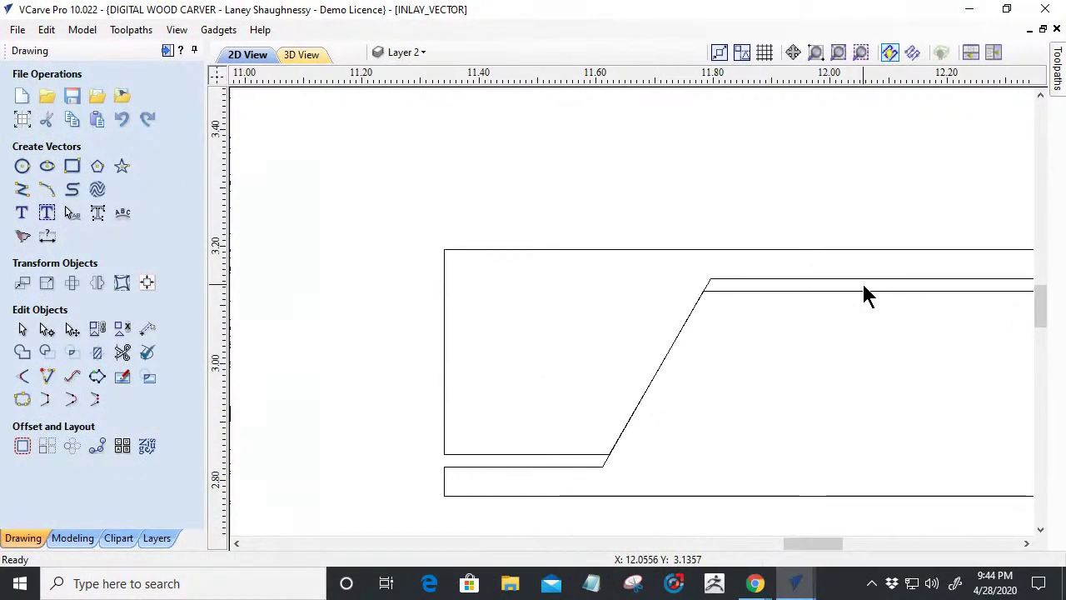
scroll(617, 295, down, 6)
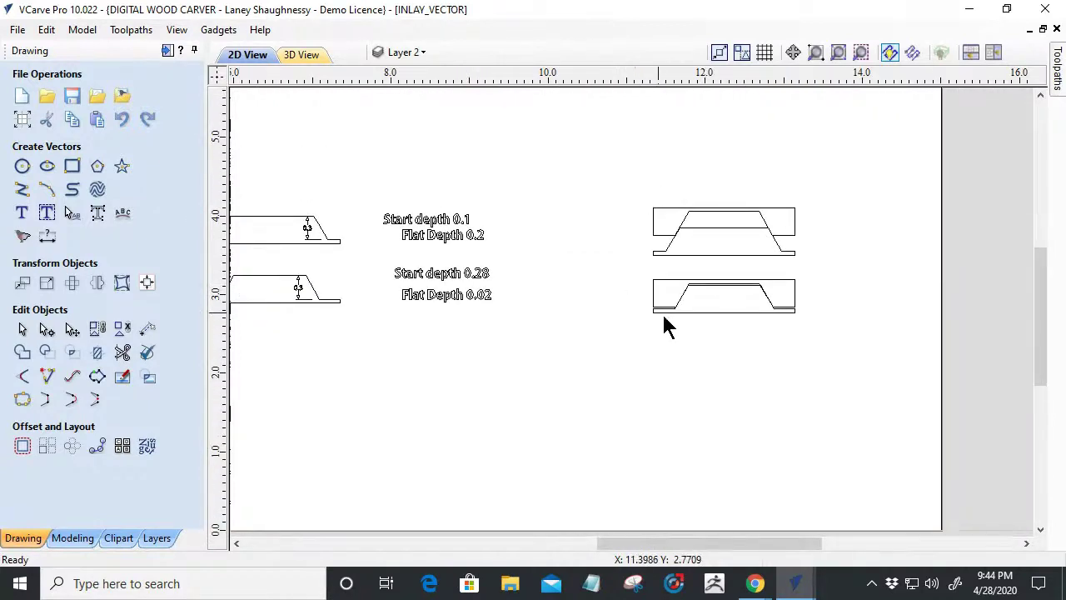
scroll(723, 279, up, 3)
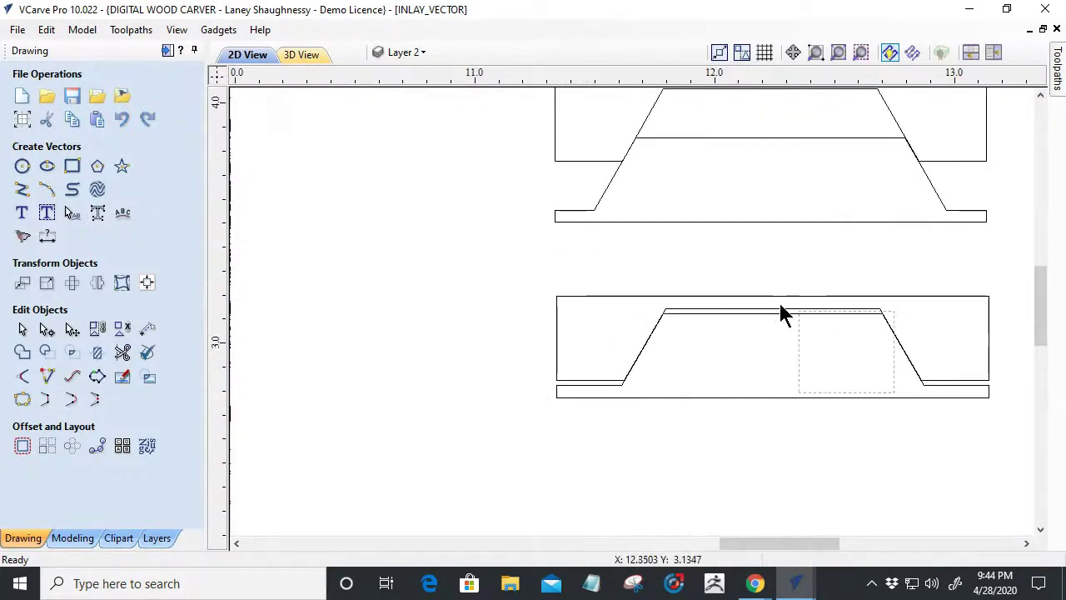
Step: Select the upper combined plug-and-pocket profile and examine where the lower Male Cut diagram's left V-bit meets the 0.3 depth line
drag(783, 315, 721, 285)
scroll(711, 452, down, 2)
click(643, 279)
scroll(643, 280, up, 3)
scroll(643, 279, down, 3)
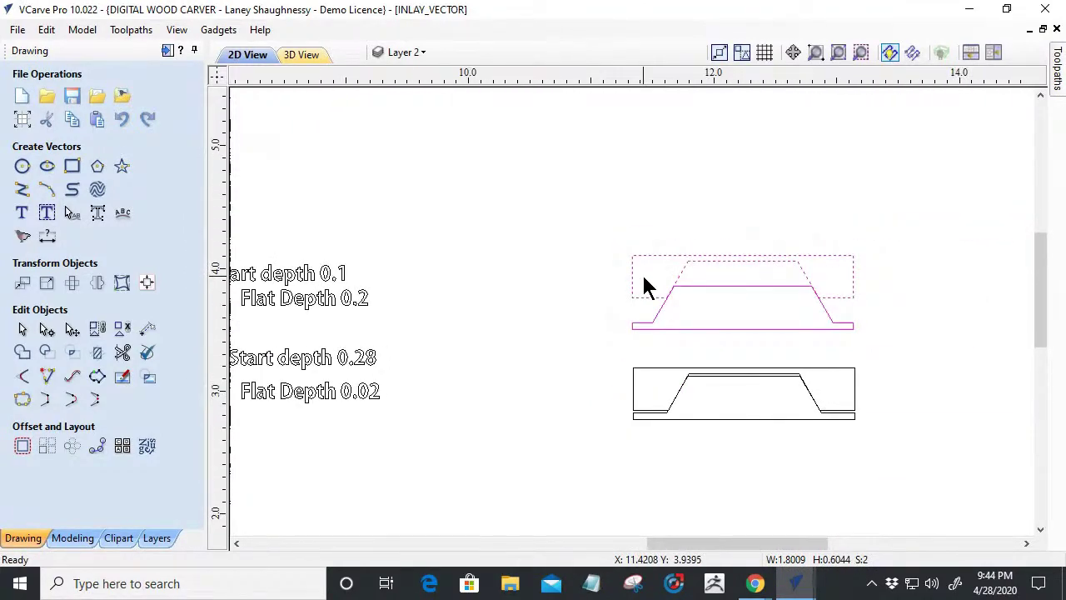
scroll(644, 280, down, 5)
scroll(458, 315, up, 3)
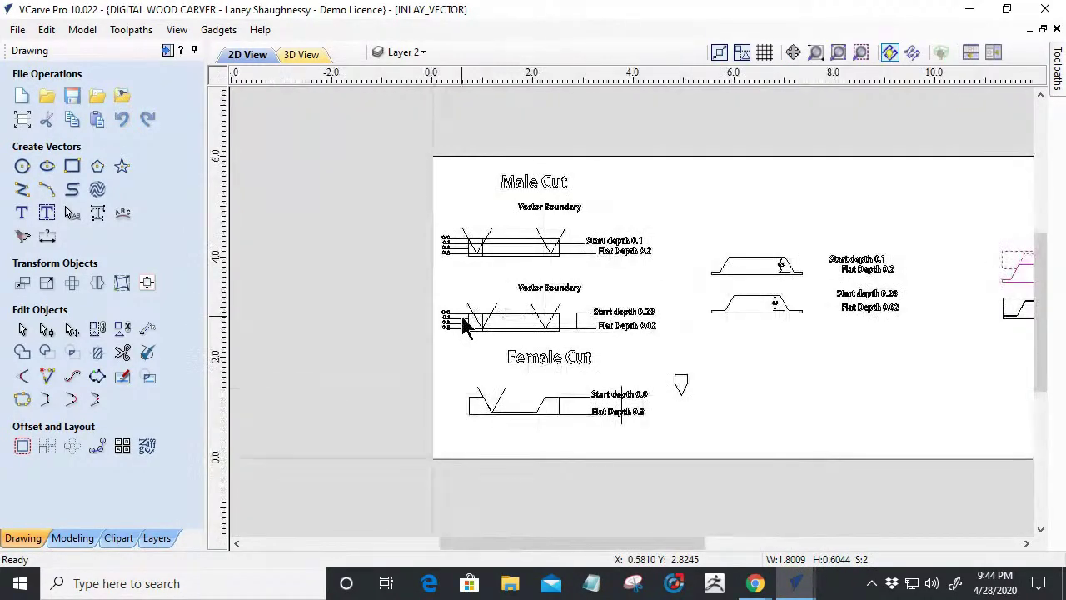
scroll(465, 325, up, 4)
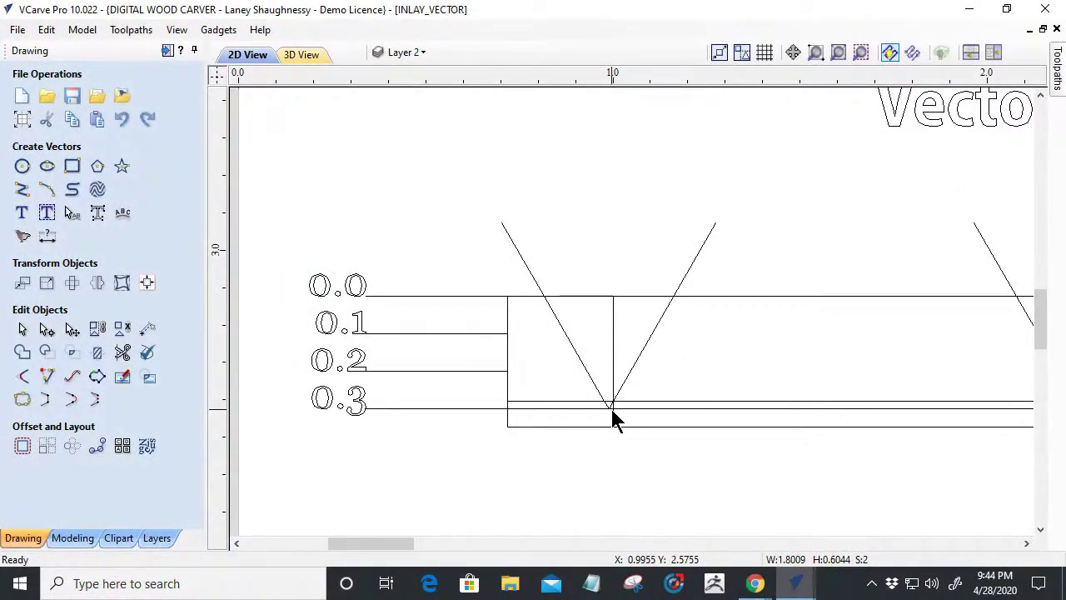
scroll(612, 418, down, 4)
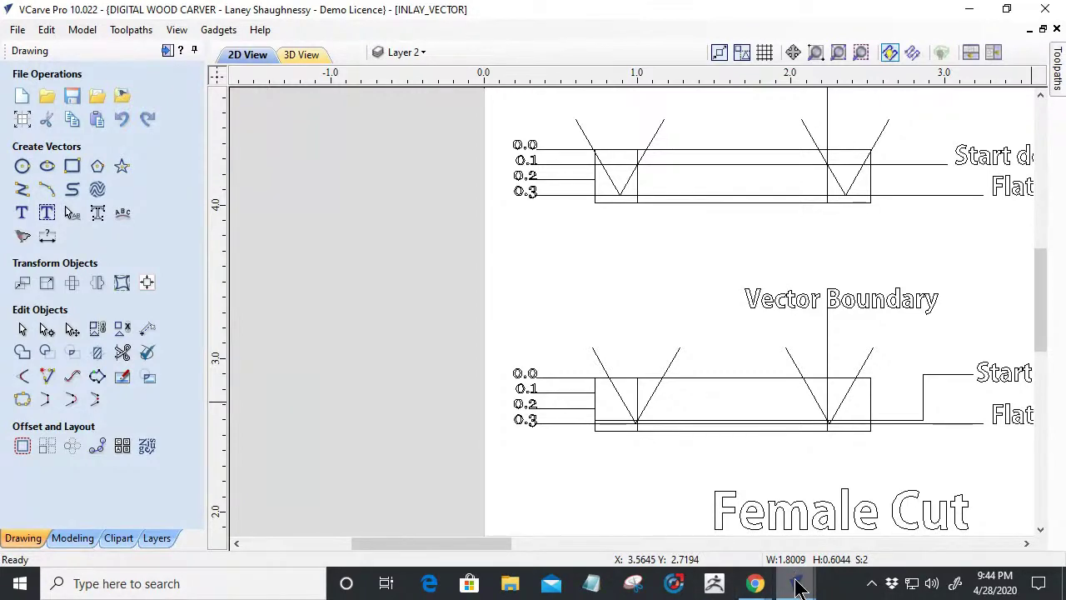
Step: Switch to the VCarve window with the male toolpath preview and inspect the sloped walls of the carved plug in 3D
mouse_move(800, 580)
click(691, 542)
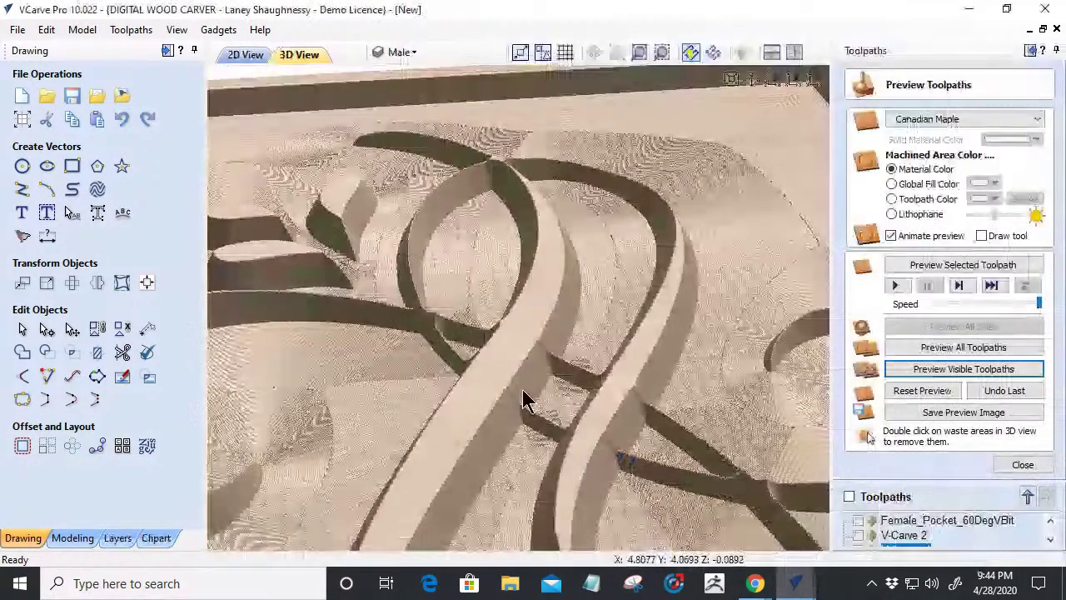
drag(523, 398, 539, 190)
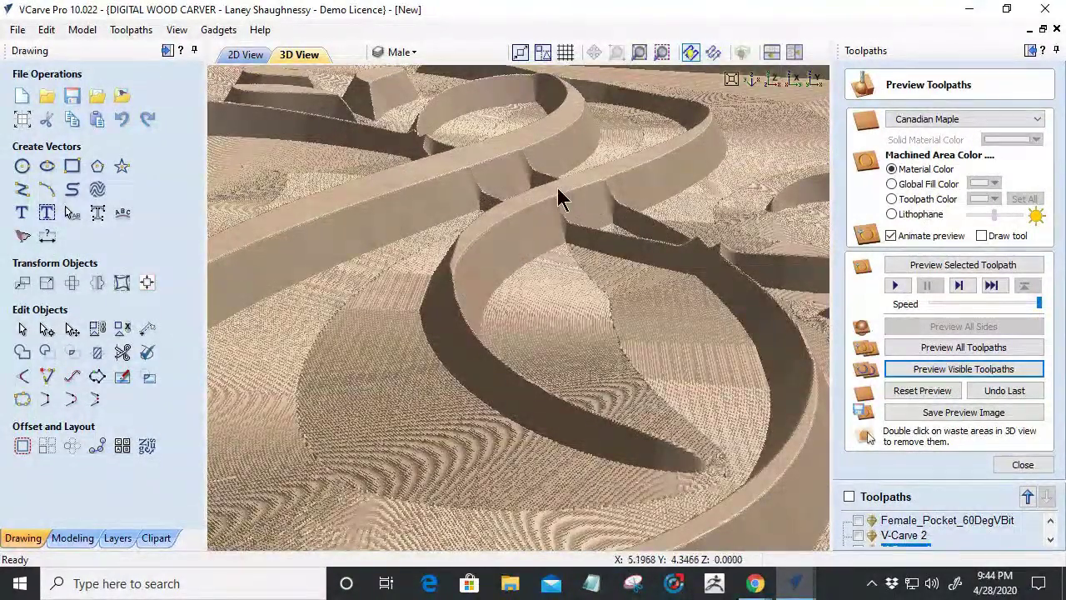
drag(611, 201, 576, 190)
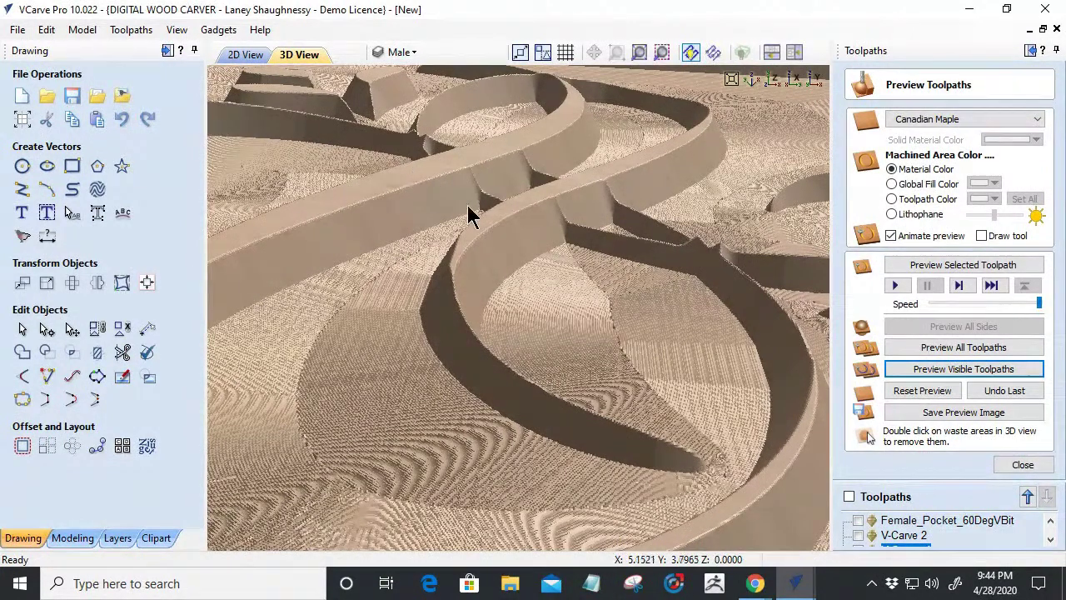
Step: Reset the toolpath preview and preview only the Female_Pocket_60DegVBit toolpath
click(932, 391)
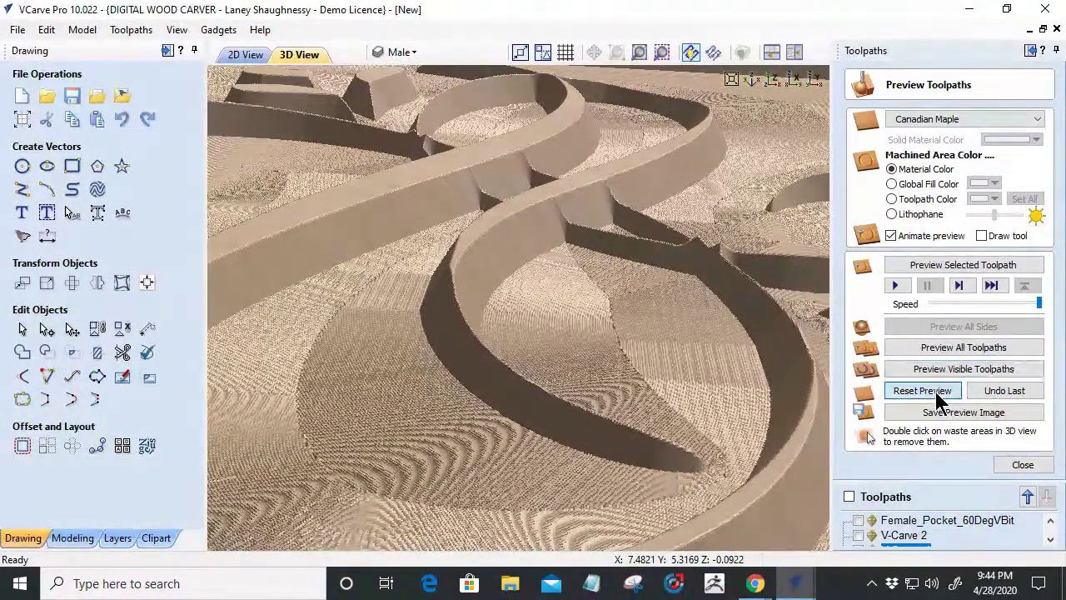
click(908, 520)
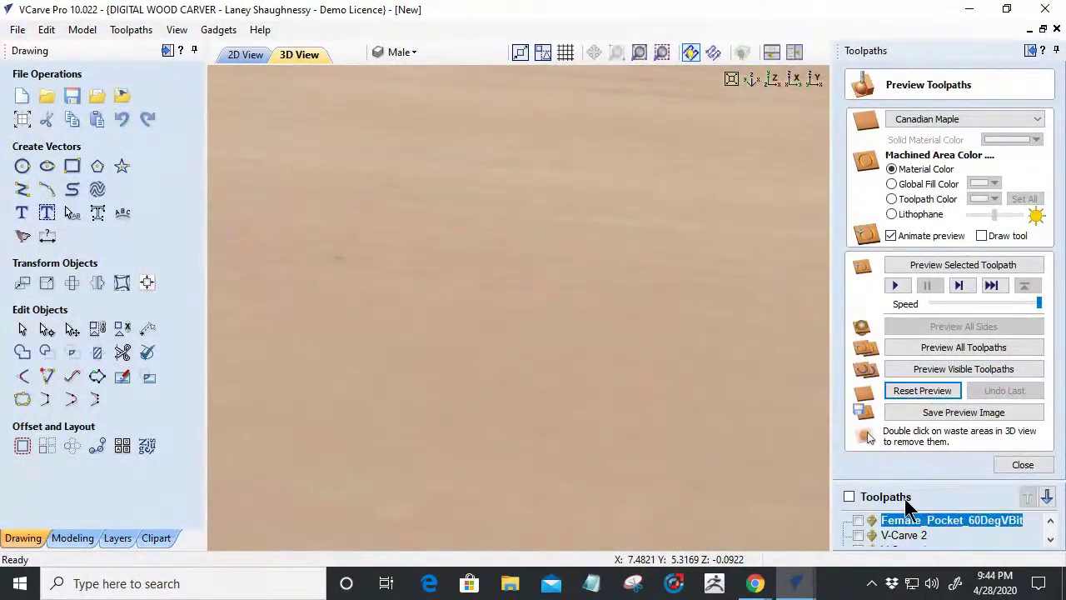
click(933, 372)
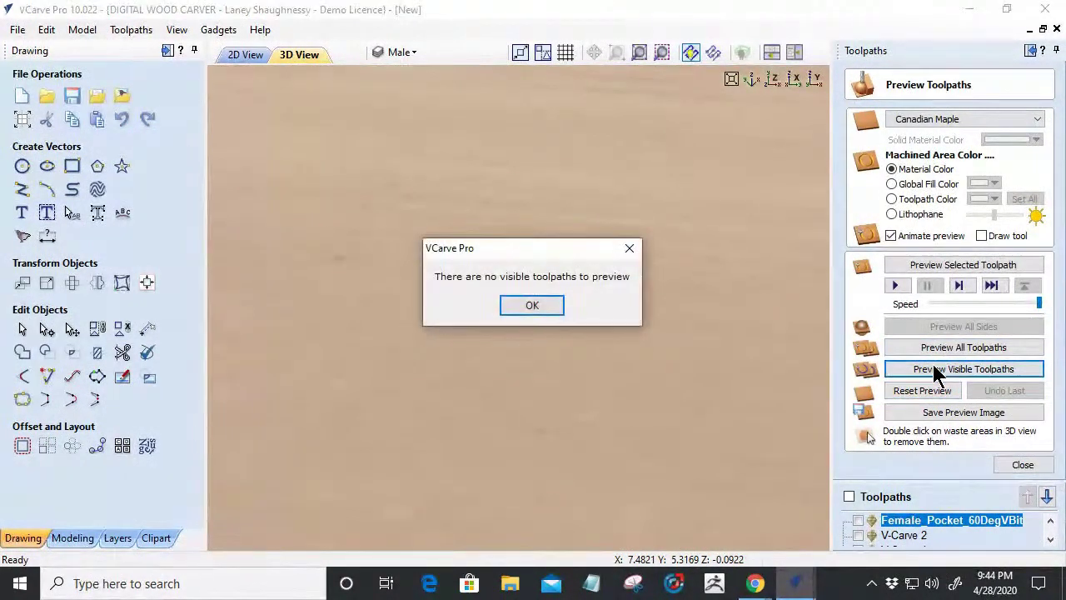
click(526, 306)
click(919, 266)
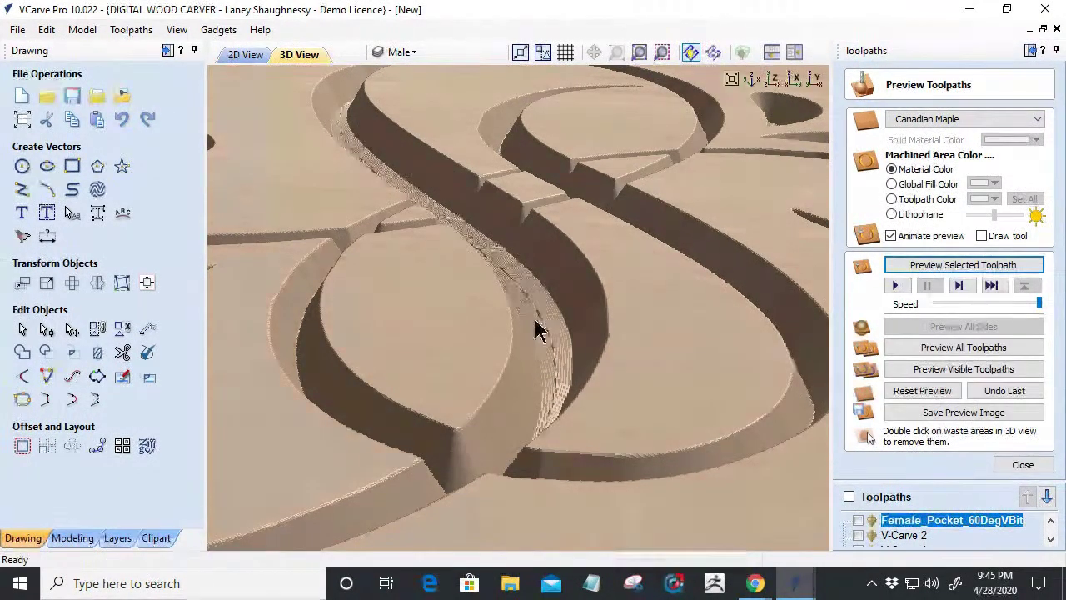
Step: Inspect the carved female pocket in 3D, from its close-up walls and floor to the whole board
scroll(450, 461, up, 3)
scroll(451, 458, down, 2)
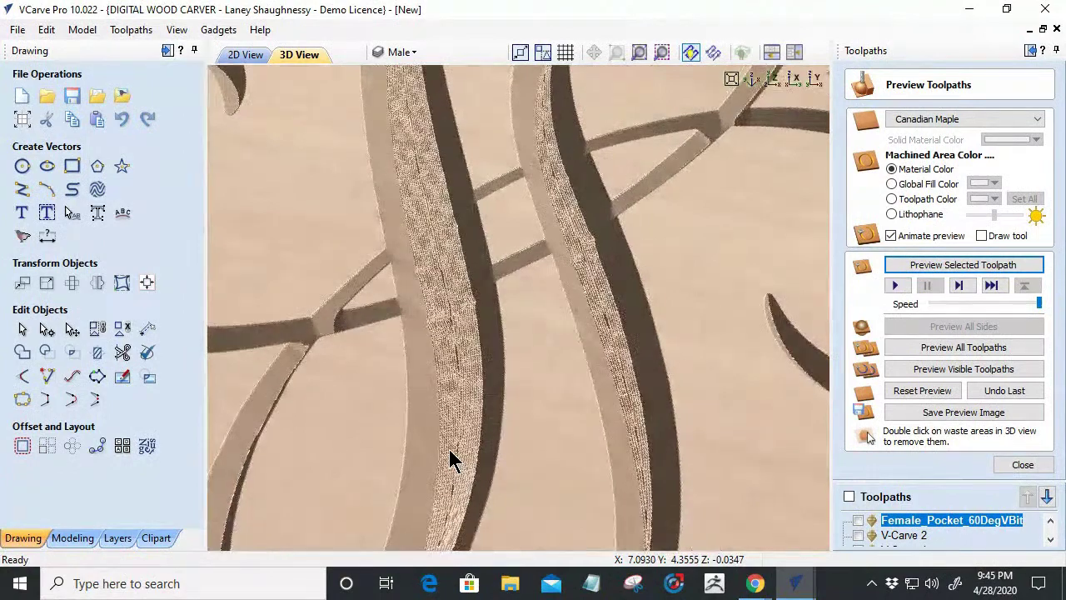
scroll(449, 379, down, 3)
scroll(447, 379, down, 4)
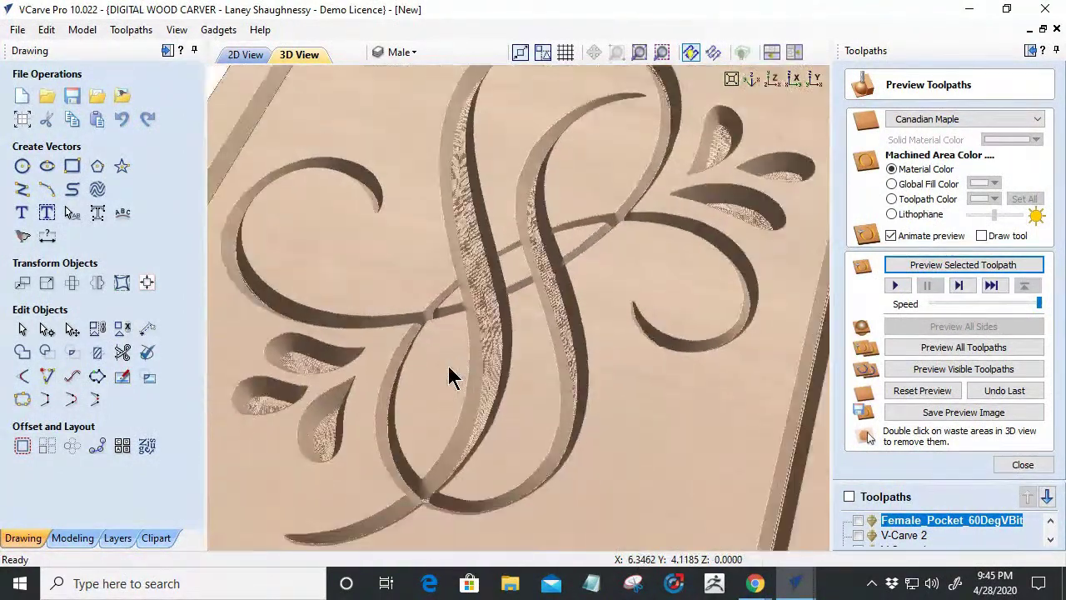
drag(558, 407, 563, 354)
scroll(558, 426, down, 2)
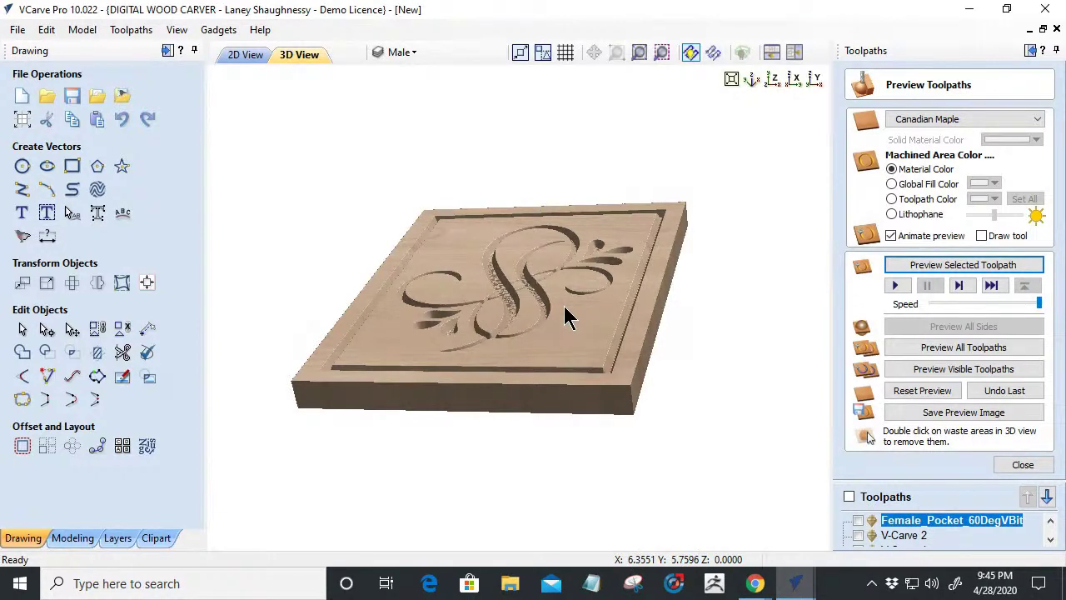
drag(566, 325, 639, 369)
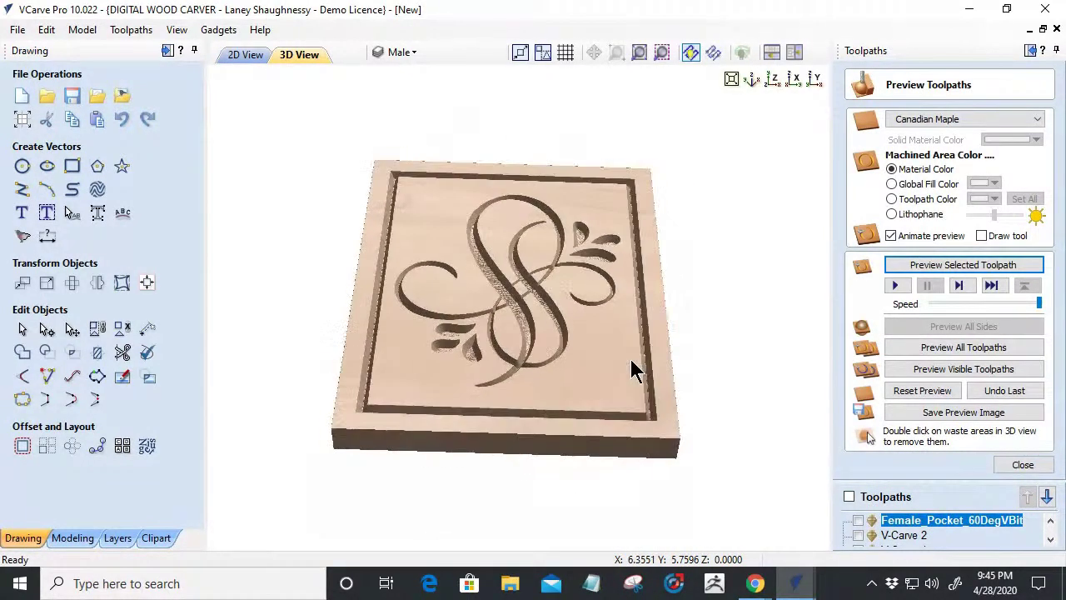
Step: Examine the carved female pocket board in 3D from several further angles
drag(524, 366, 492, 377)
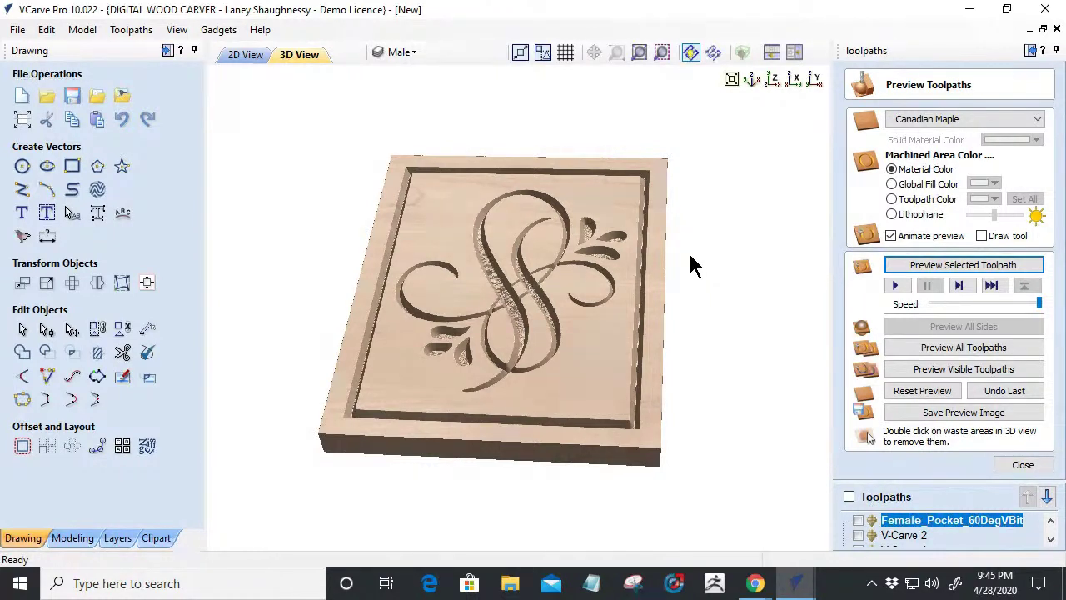
drag(483, 369, 673, 333)
drag(375, 284, 465, 198)
drag(514, 369, 557, 309)
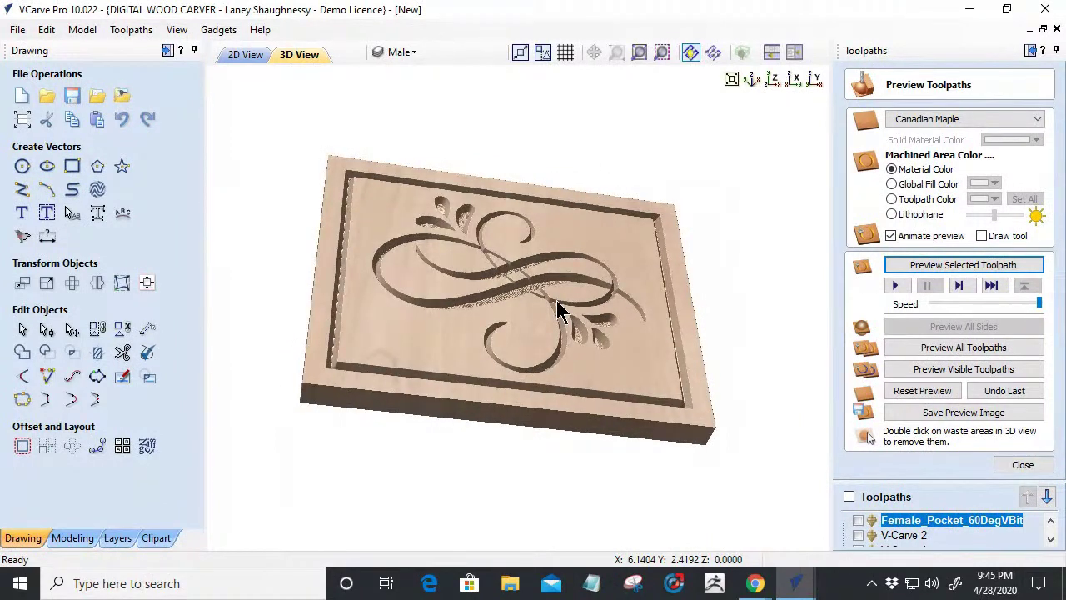
Step: In the 2D view, draw an externally radiused rectangle about 10.06 by 8.06 inches around the board outline
click(238, 55)
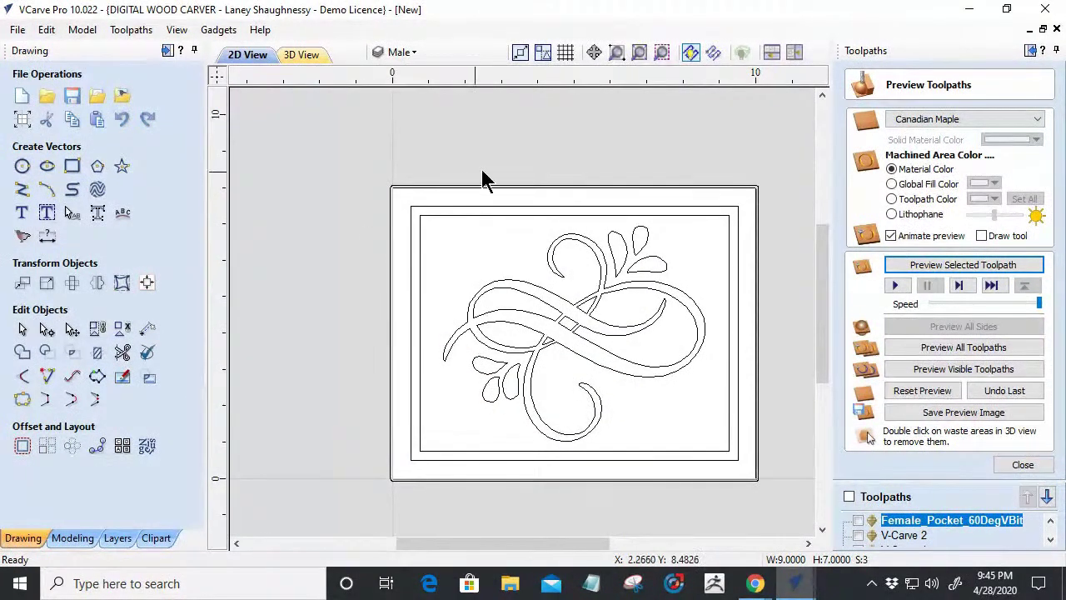
scroll(608, 203, up, 2)
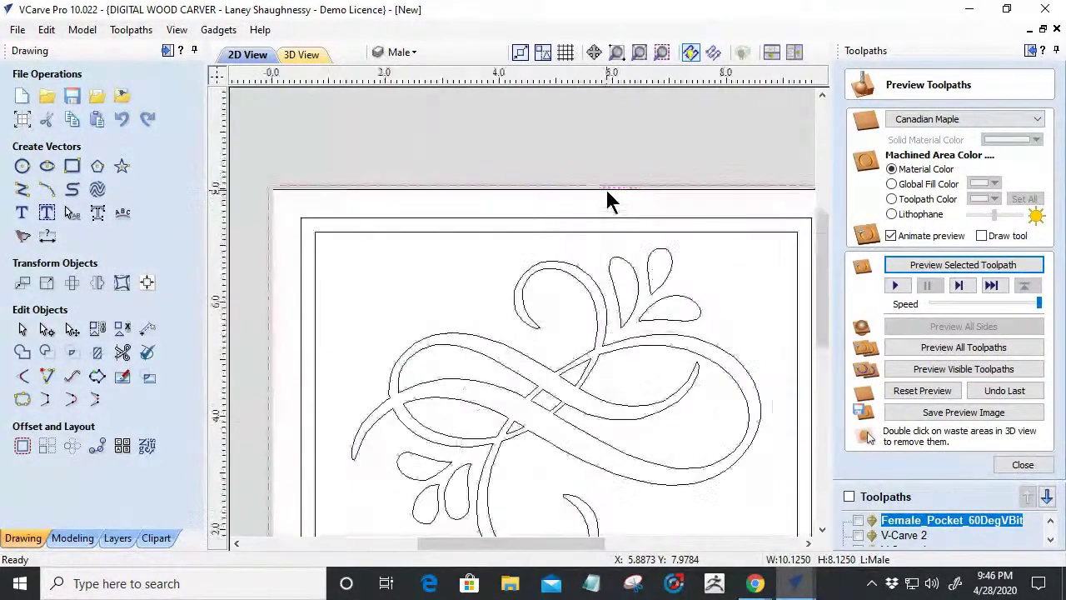
scroll(266, 195, down, 2)
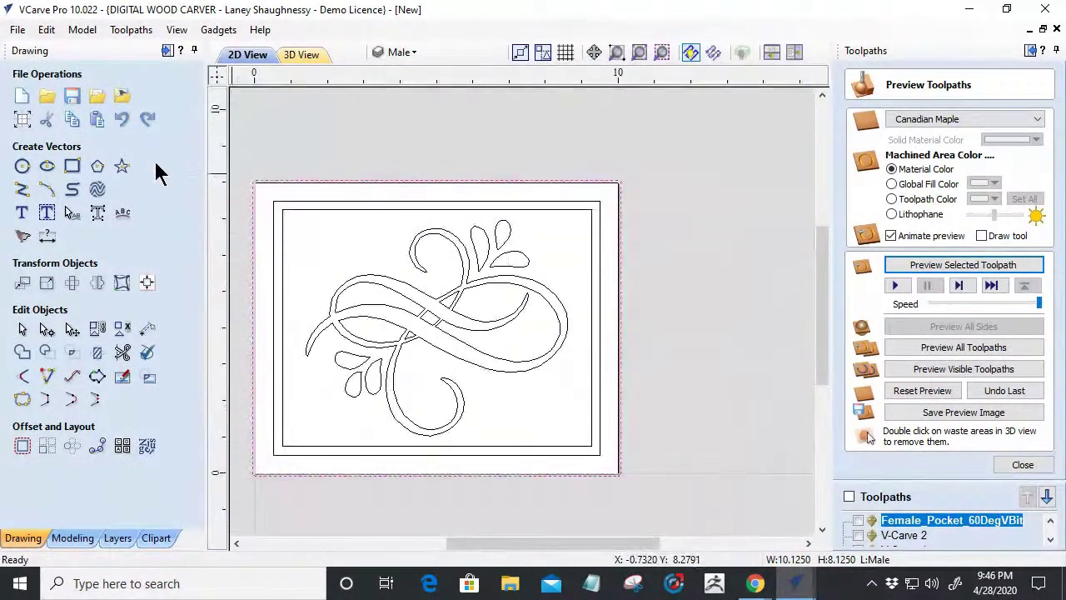
click(72, 166)
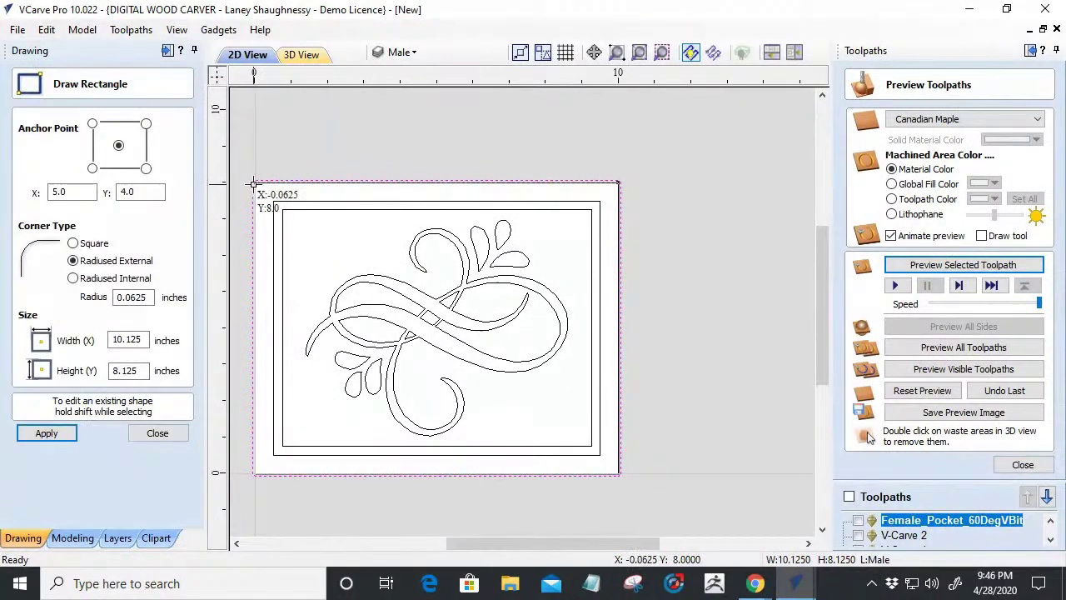
drag(564, 450, 614, 473)
scroll(548, 371, up, 3)
scroll(548, 370, down, 3)
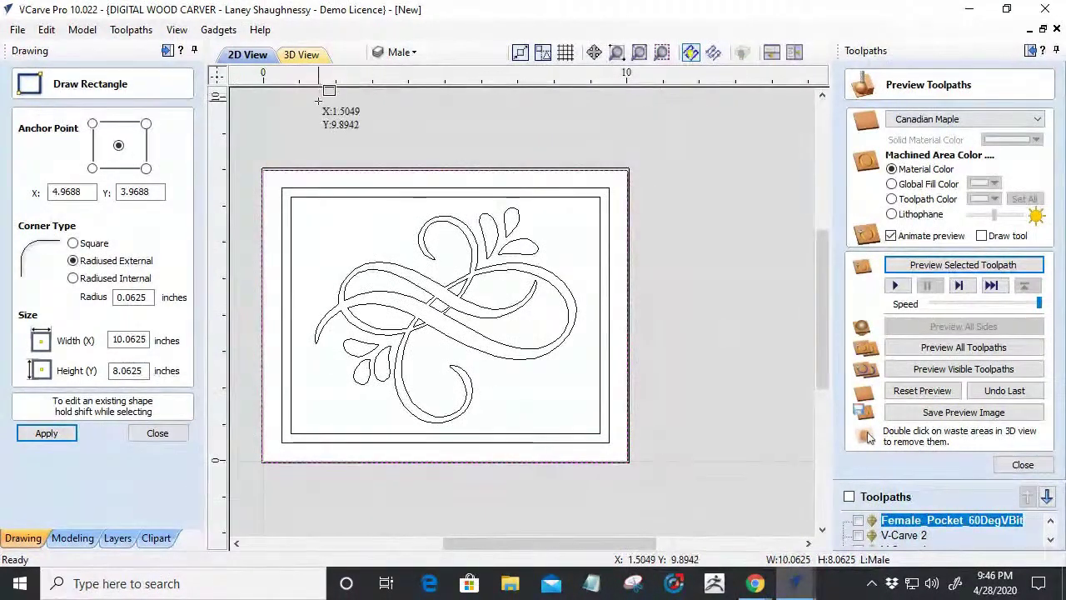
scroll(341, 288, up, 3)
scroll(518, 291, down, 2)
scroll(300, 242, down, 2)
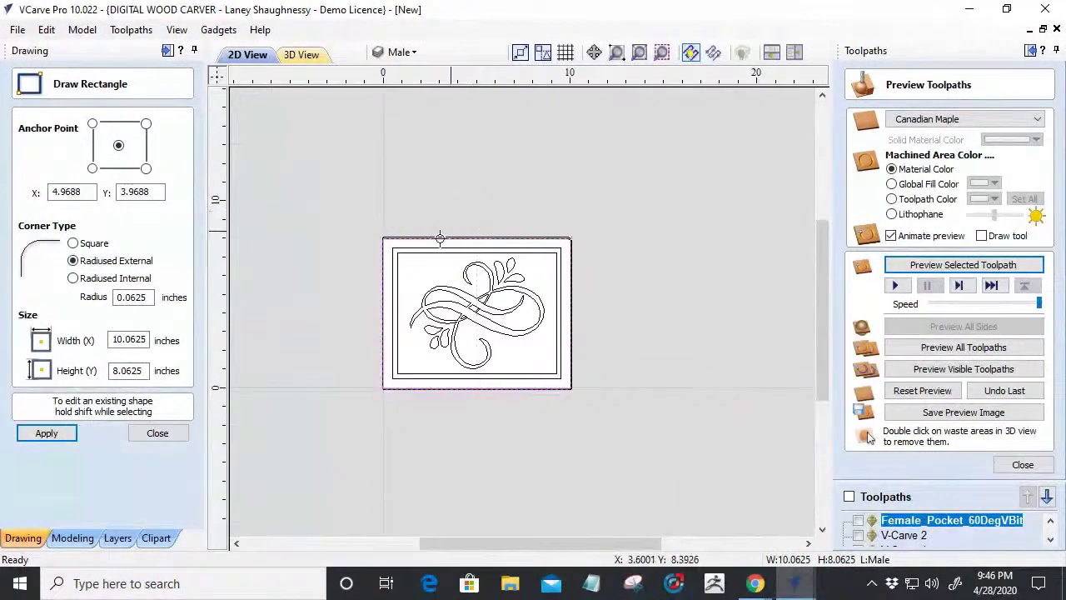
scroll(483, 241, up, 1)
click(162, 434)
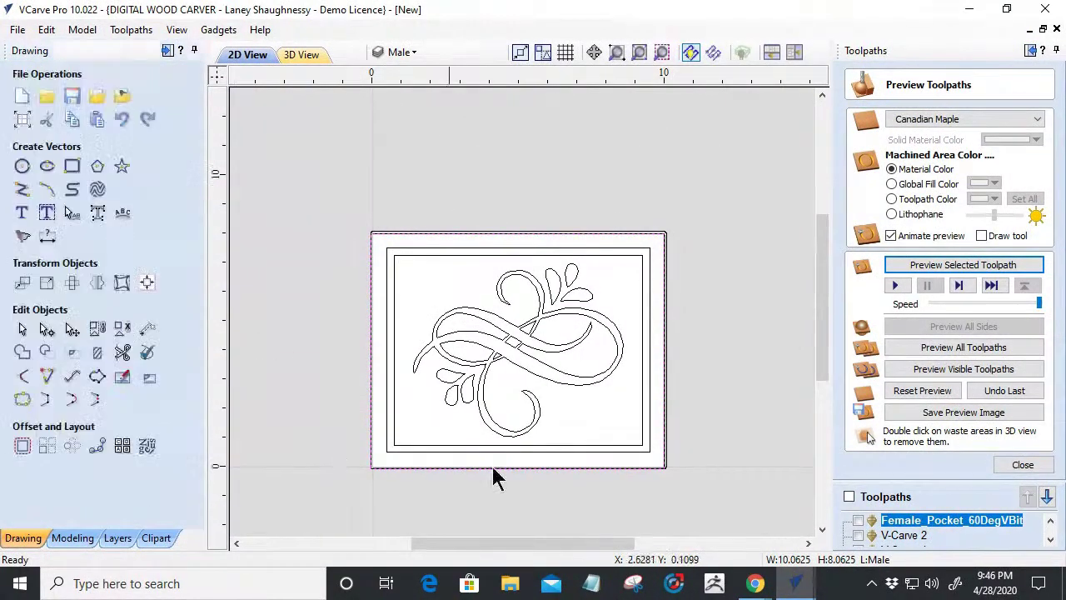
Step: Close the toolpath preview and draw a radiused rectangle about 2.4 by 0.2 inches just inside the board's upper edge
click(1021, 464)
scroll(436, 223, up, 2)
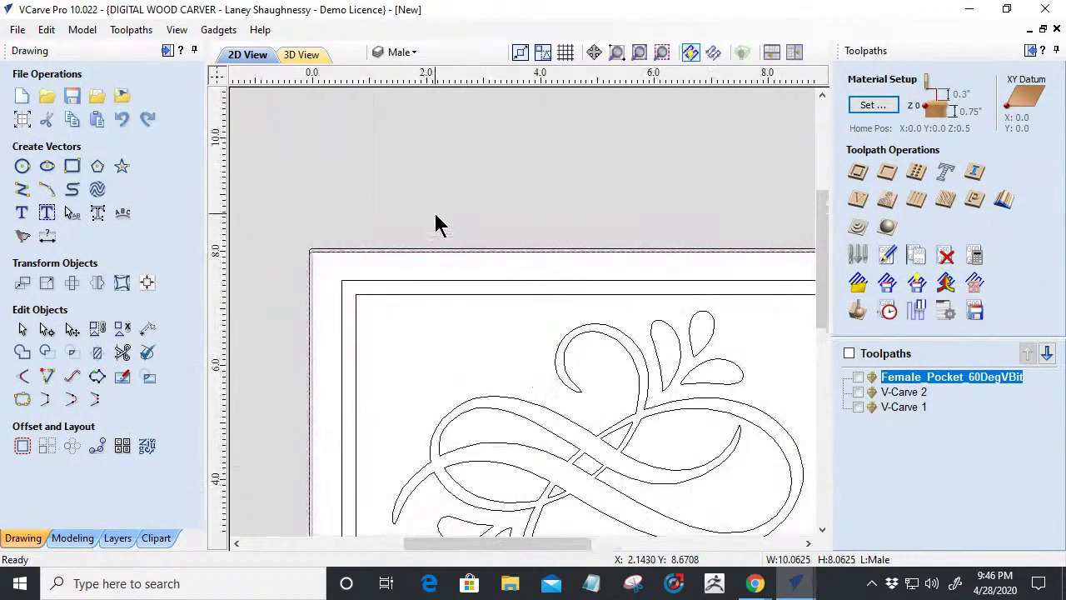
click(72, 170)
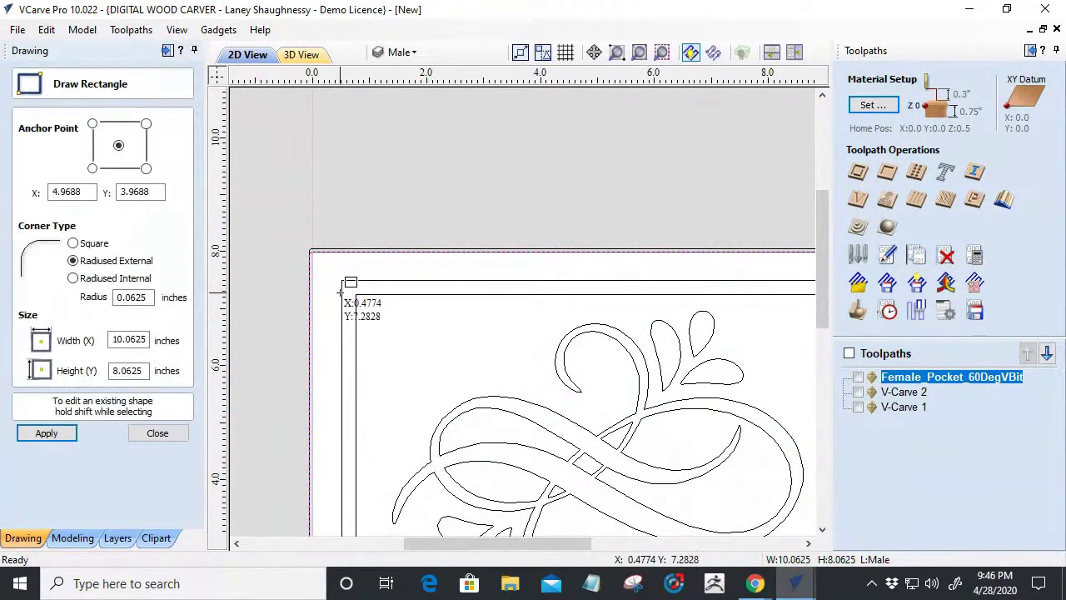
drag(405, 259, 542, 263)
click(146, 439)
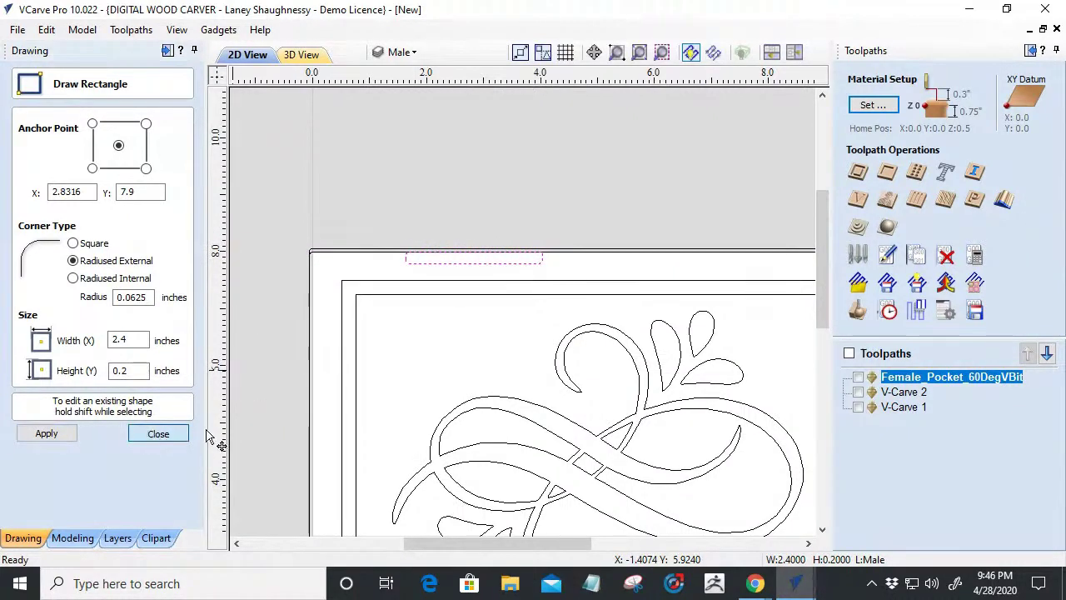
scroll(321, 417, down, 2)
scroll(352, 409, up, 1)
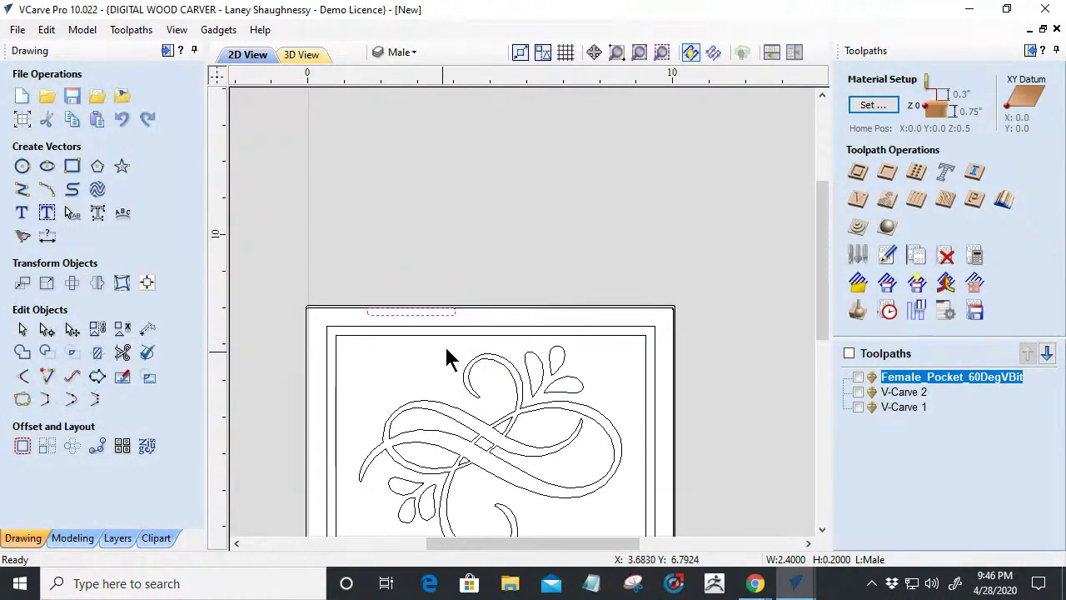
Step: Resize the small radiused rectangle to 1 inch wide and 0.0625 inch high with the proportions unlinked
click(454, 315)
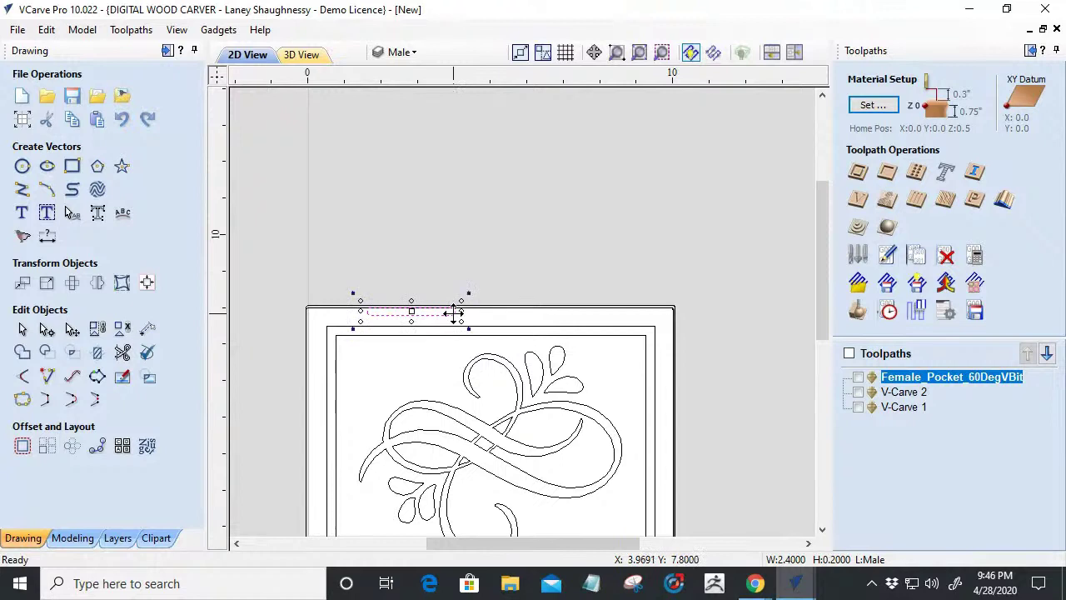
click(47, 283)
double_click(98, 261)
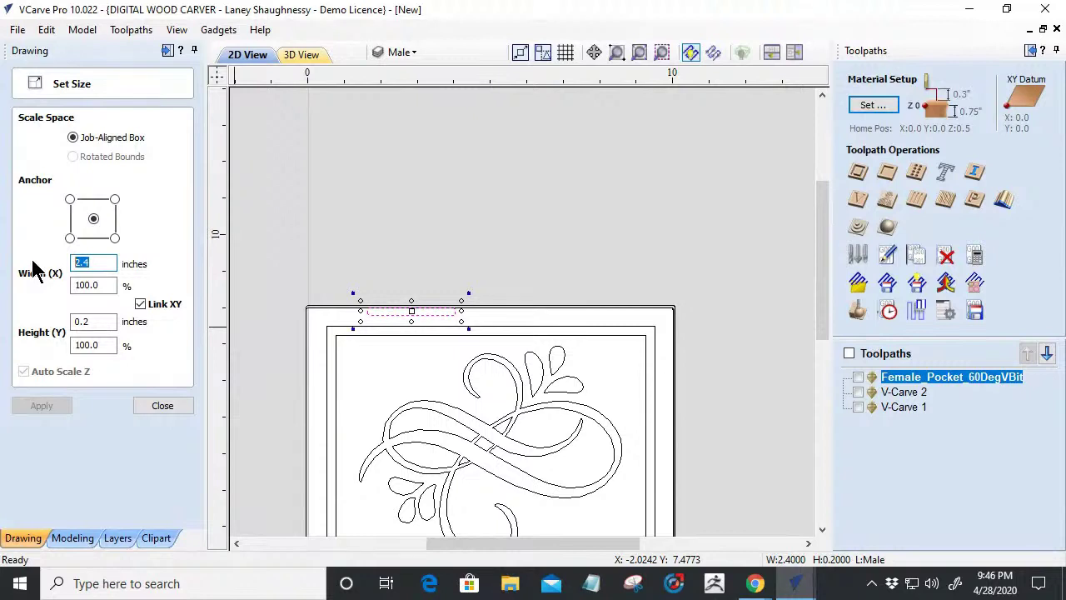
text(1)
key(Tab)
key(Tab)
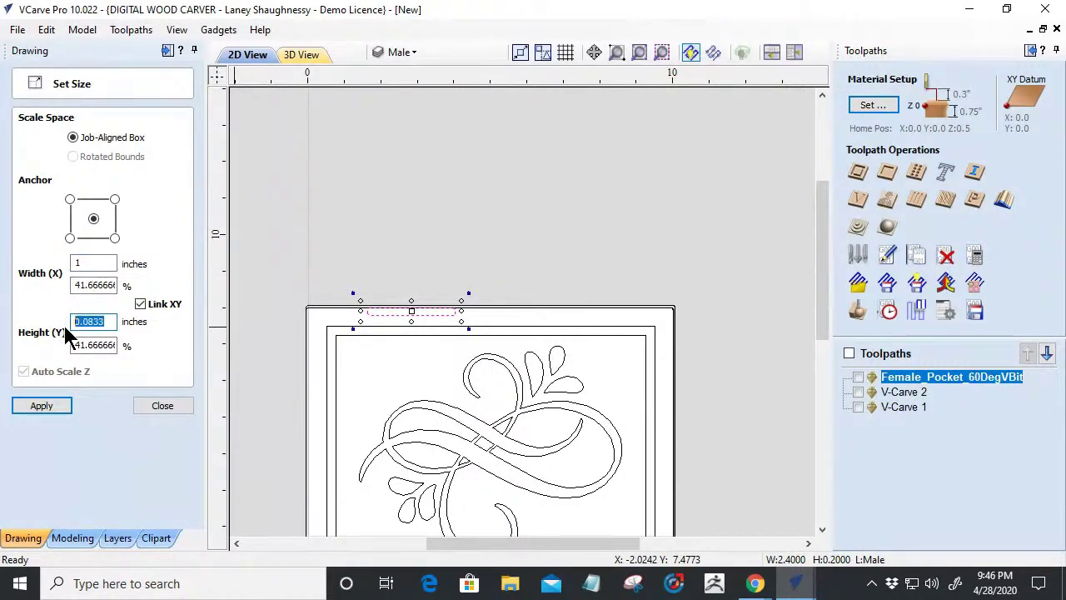
text(.0625)
click(140, 305)
double_click(87, 263)
text(1)
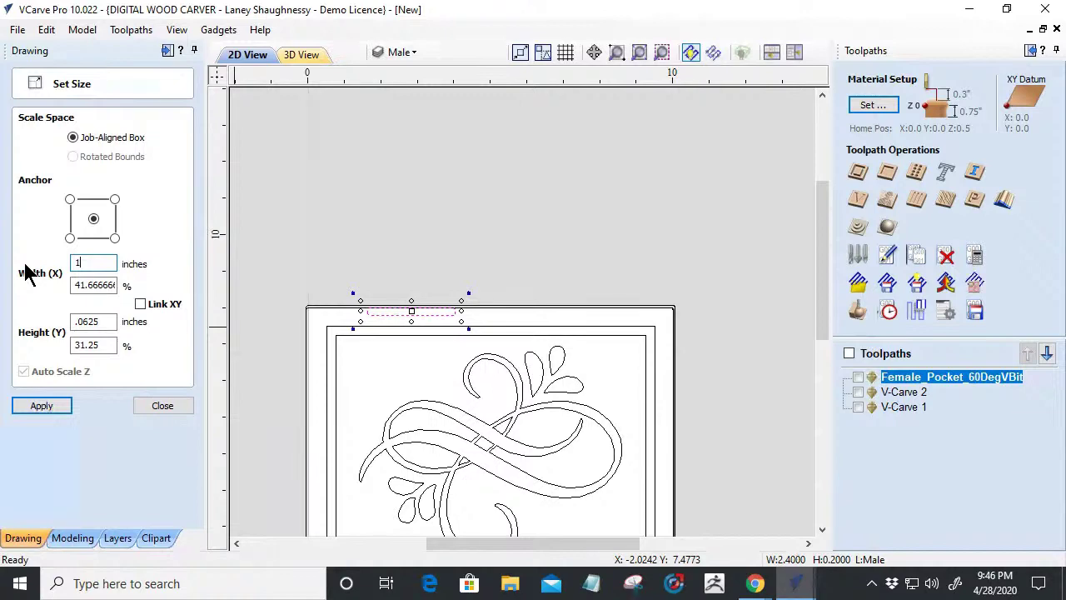
click(50, 405)
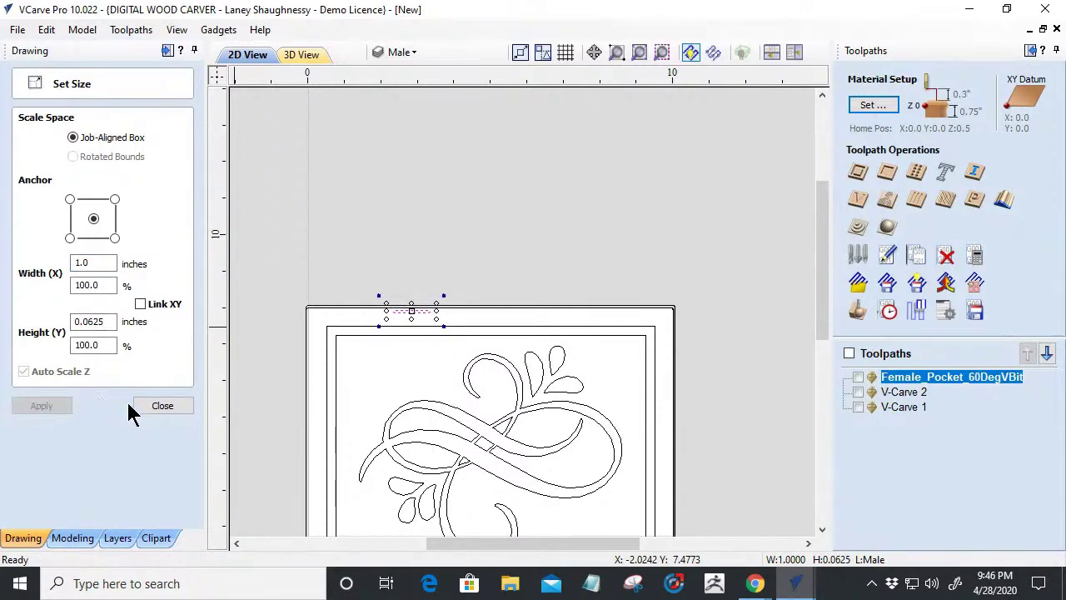
click(162, 406)
Step: Move the small rounded slot into the gap between the two outlines along the board's upper edge
scroll(655, 195, up, 1)
scroll(707, 307, down, 2)
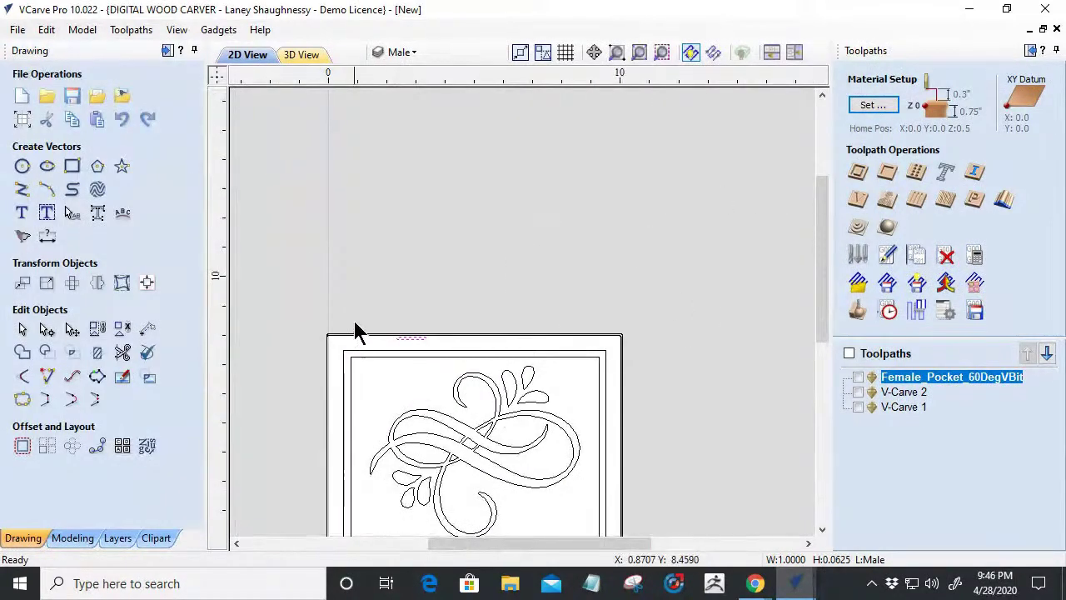
scroll(354, 330, up, 3)
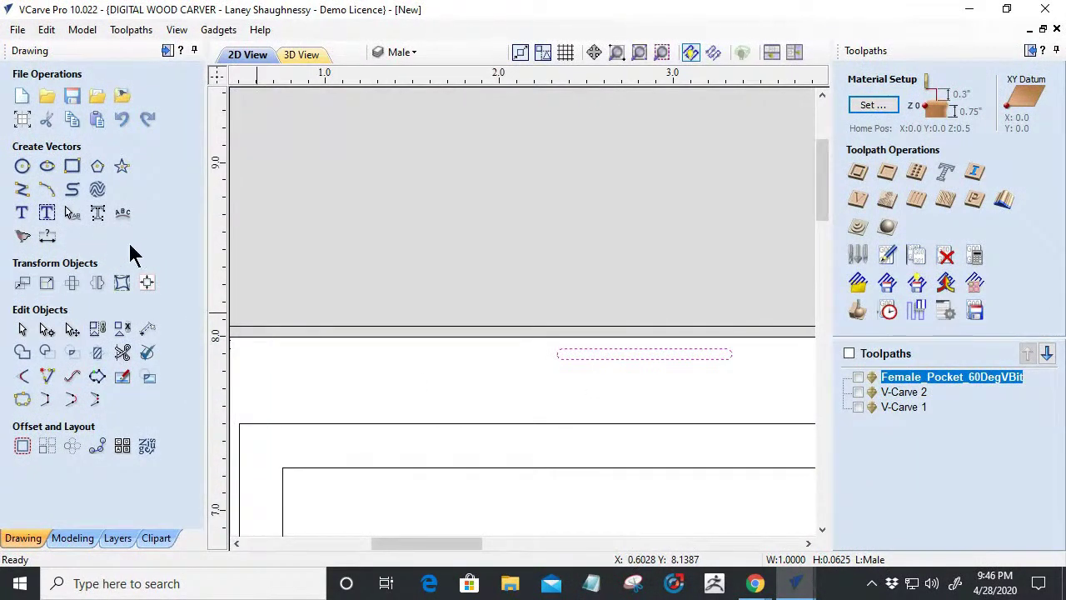
click(677, 343)
click(679, 354)
drag(678, 352, 380, 328)
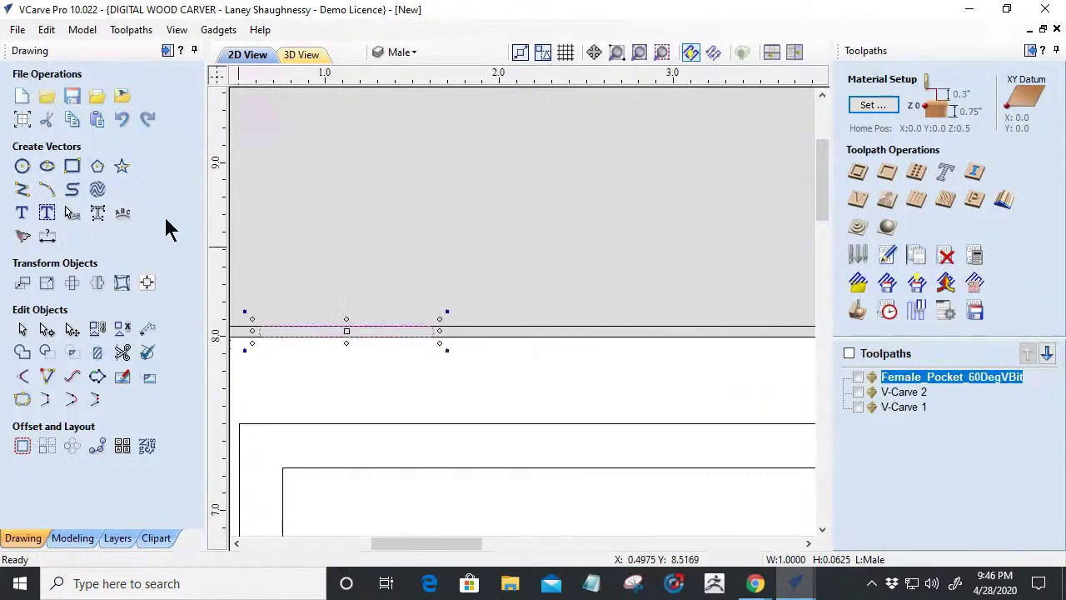
Step: Create a square-cornered rectangle 2.4 by 0.2 inches centred at X 2.8316, Y 7.9
click(71, 168)
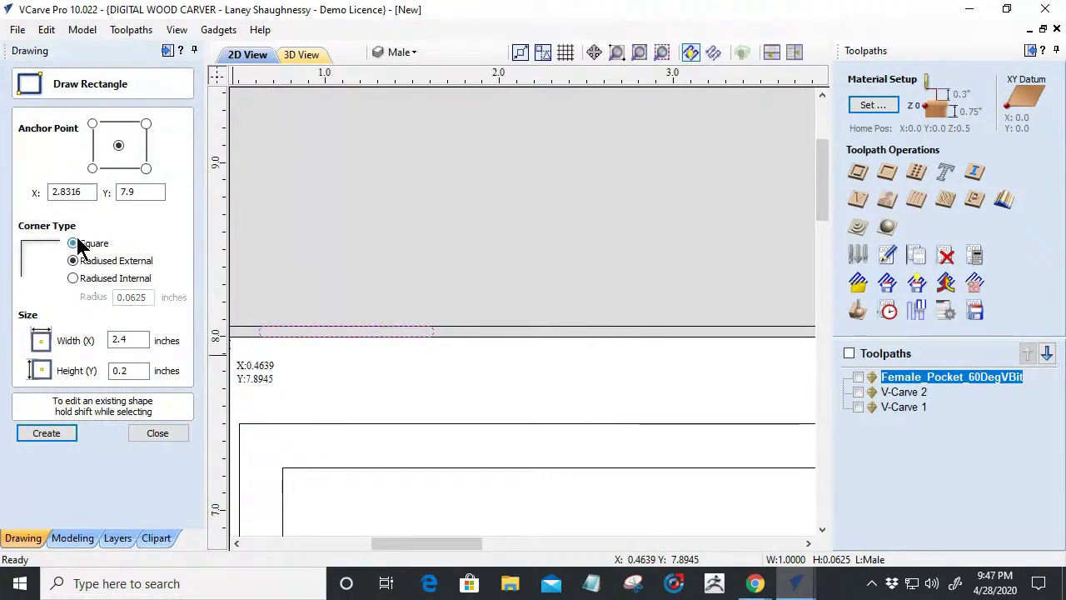
click(37, 427)
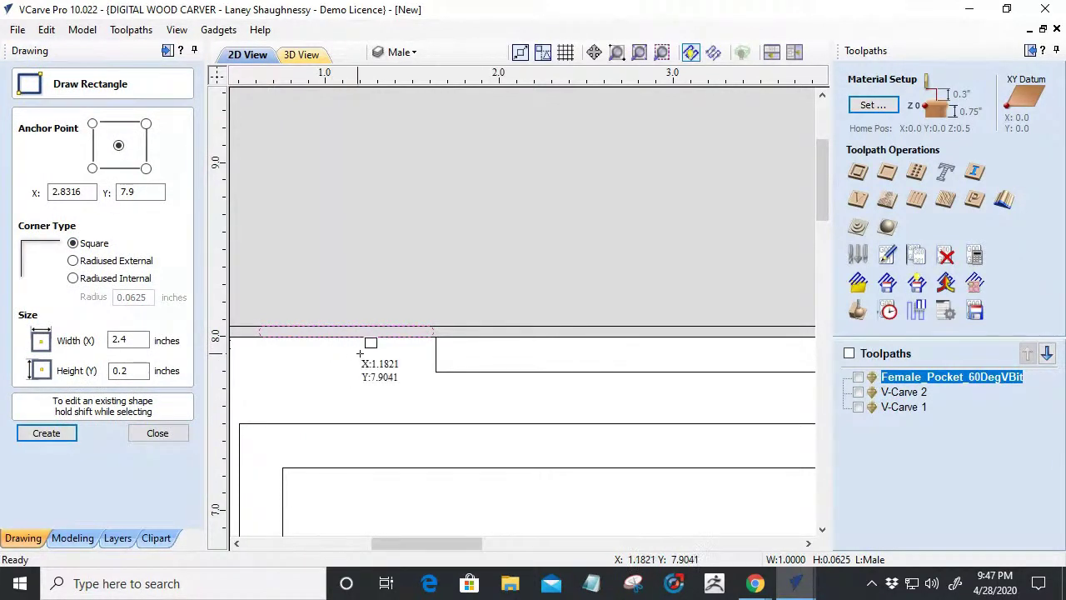
scroll(412, 367, down, 2)
drag(144, 340, 43, 346)
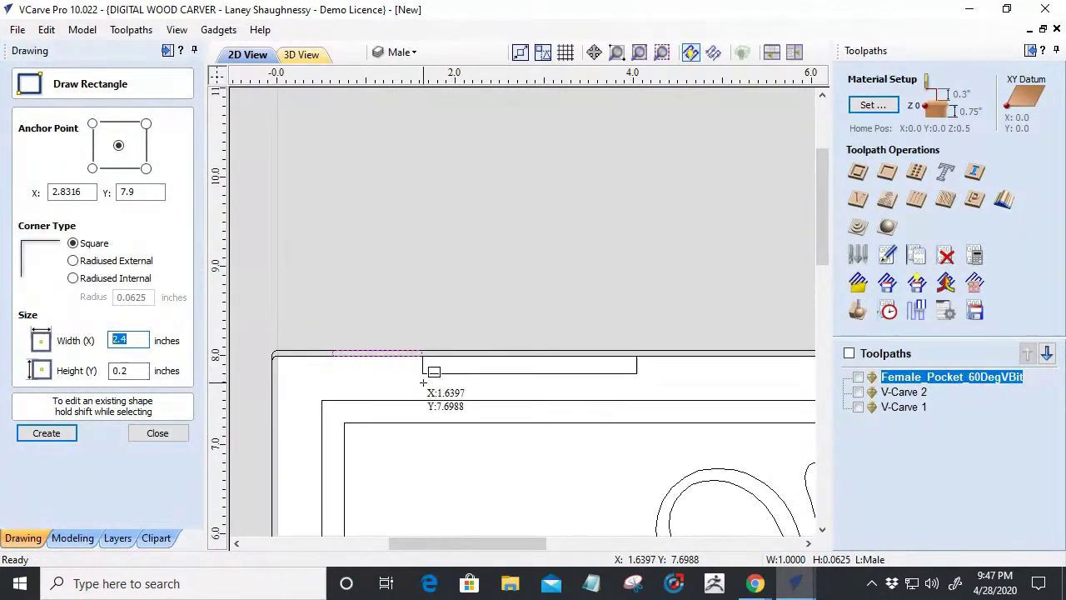
key(Return)
Step: Set the square-cornered rectangle's width to 1 inch and its height to 0.2 inch
drag(135, 344, 95, 332)
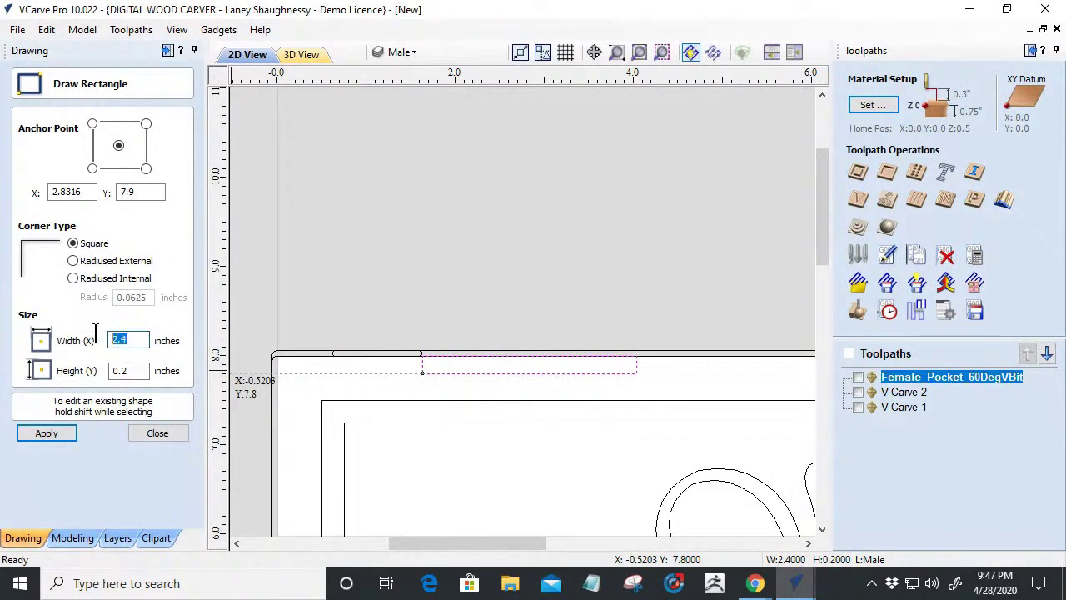
text(1)
click(119, 373)
text(.12)
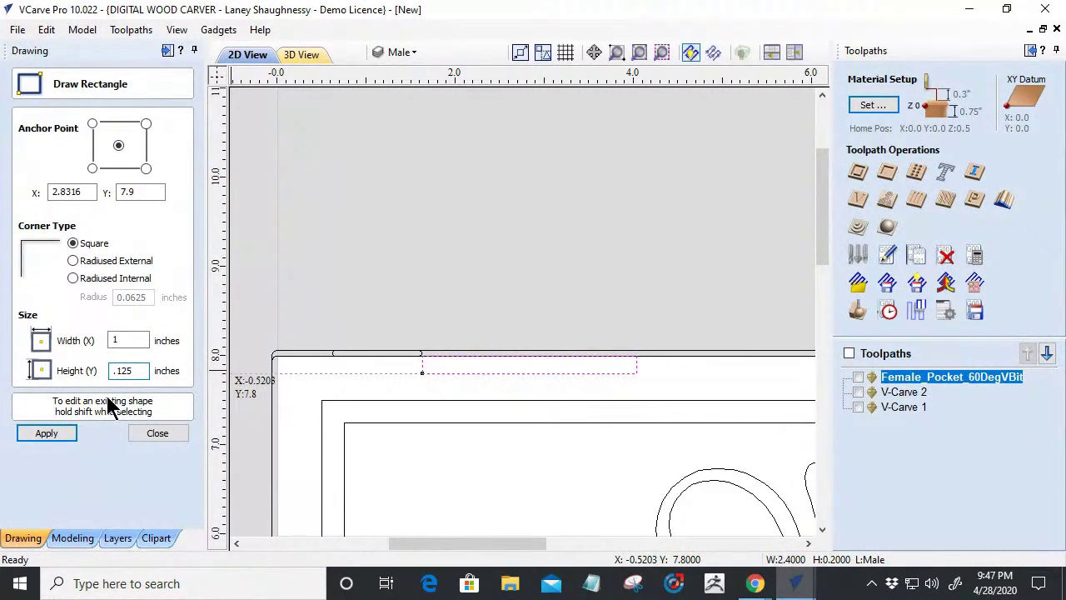
click(44, 430)
text(.2)
click(44, 433)
click(157, 433)
Step: Delete the thin rounded slot and move the small square-cornered rectangle into the board's upper-left corner
click(332, 355)
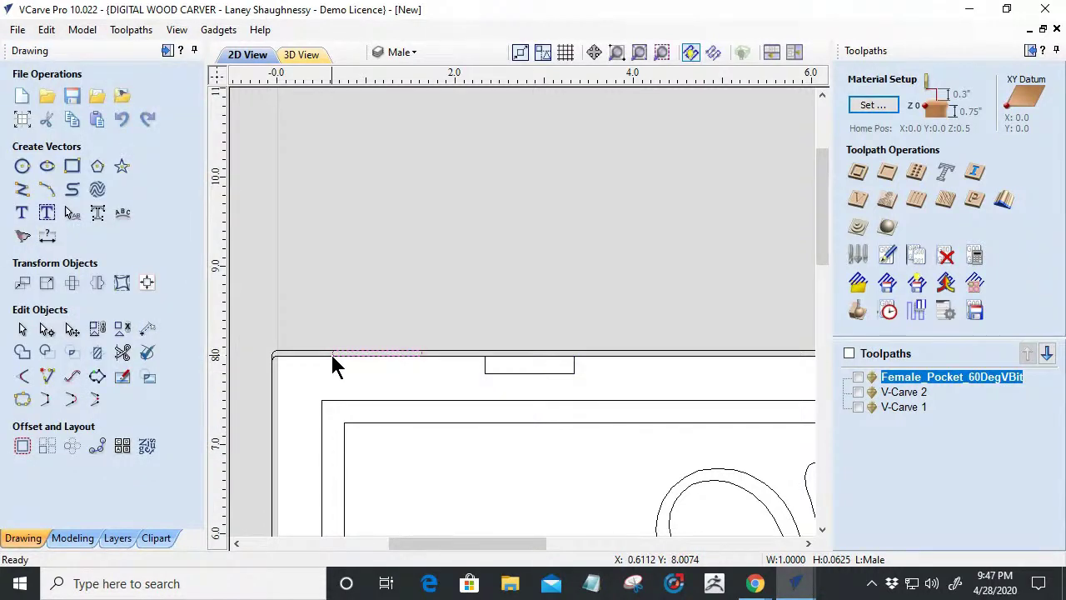
key(Delete)
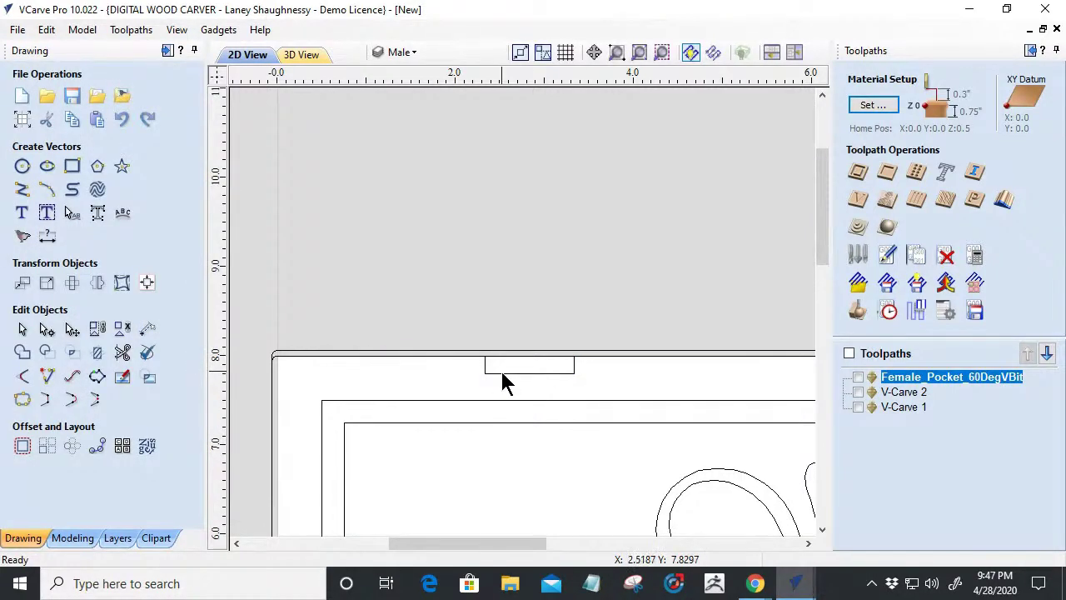
click(503, 371)
drag(487, 379, 279, 357)
scroll(284, 408, up, 6)
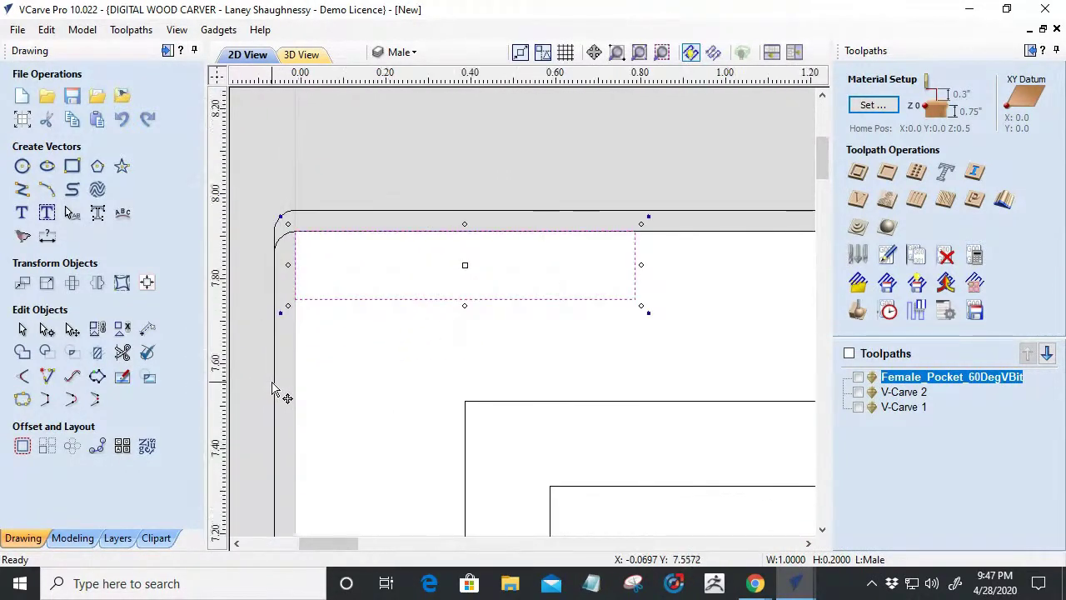
scroll(283, 364, down, 1)
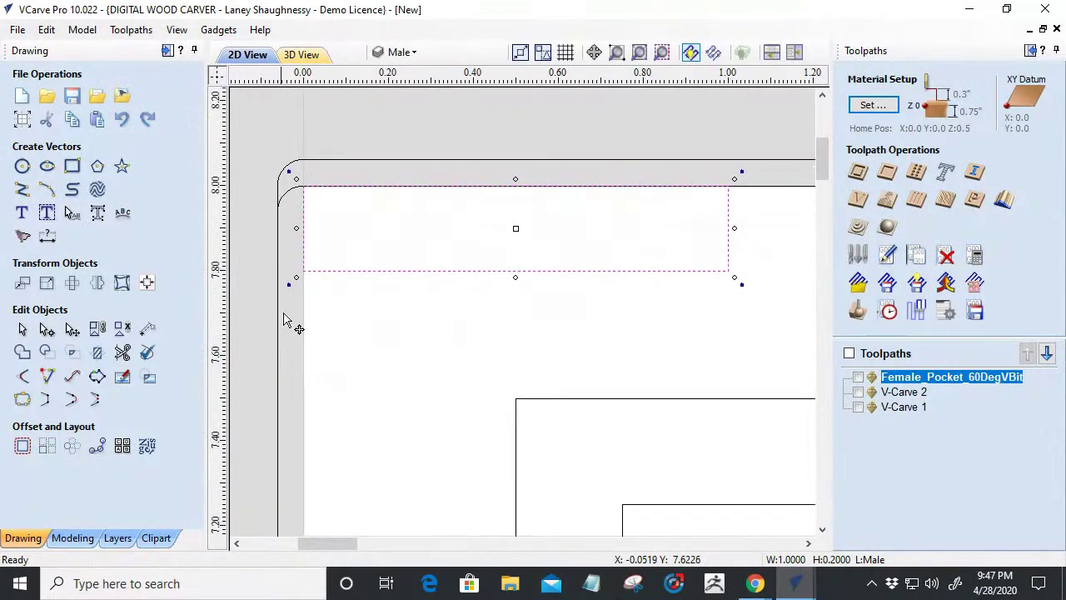
Step: Delete the inner rounded outline and draw a square-cornered 10 by 8 inch rectangle covering the whole board
click(290, 196)
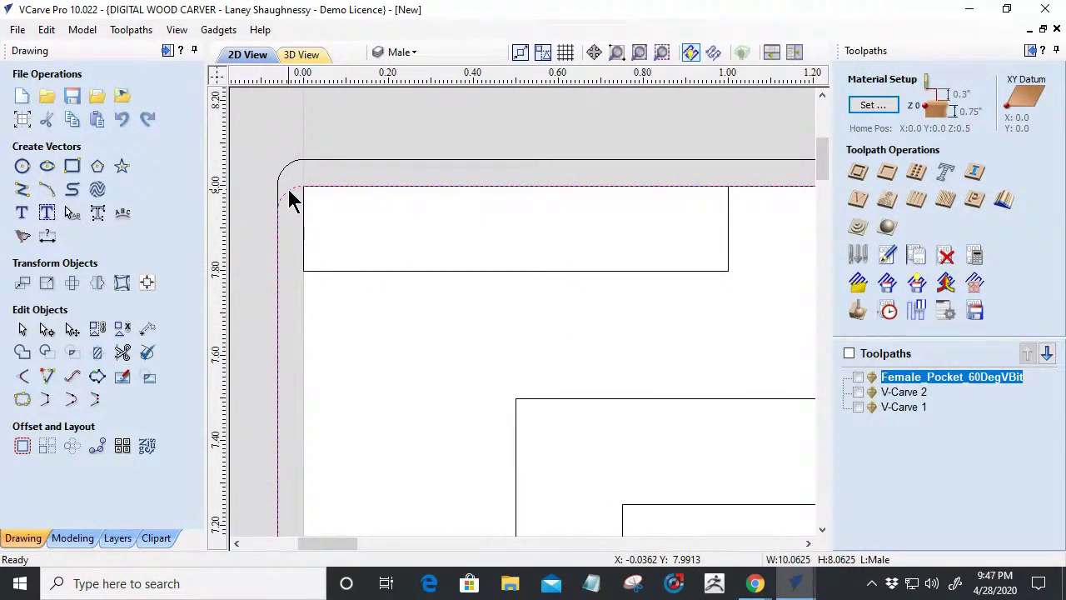
key(Escape)
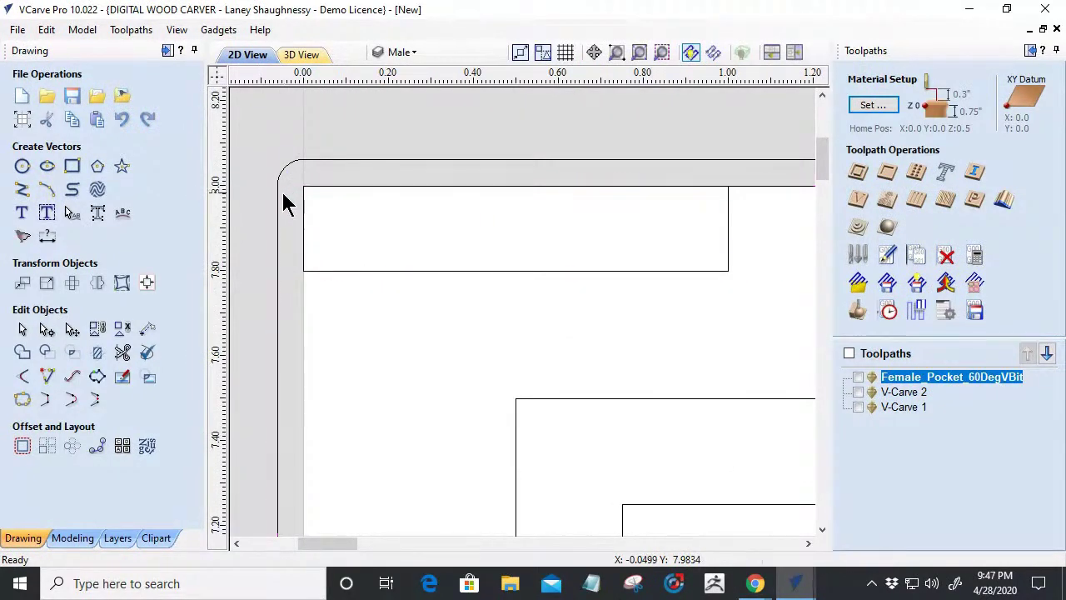
click(72, 166)
scroll(429, 224, down, 5)
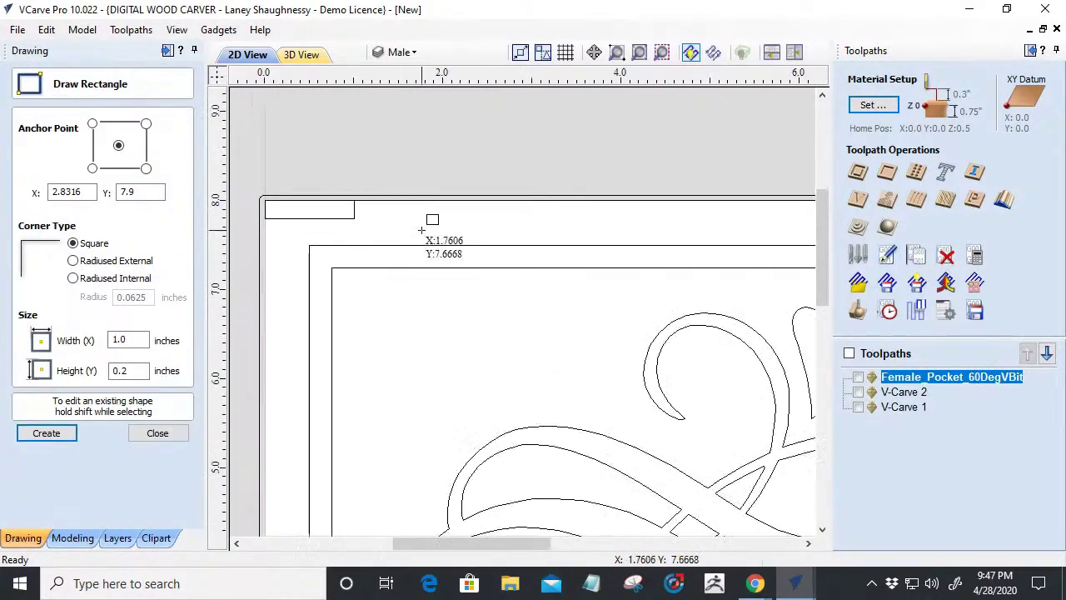
drag(358, 219, 723, 510)
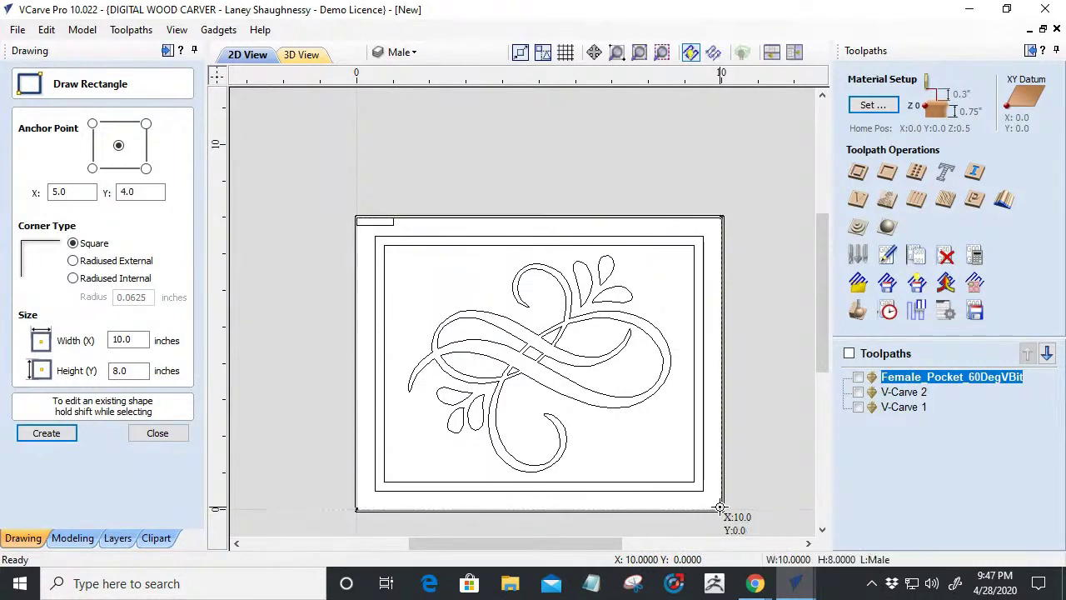
click(52, 436)
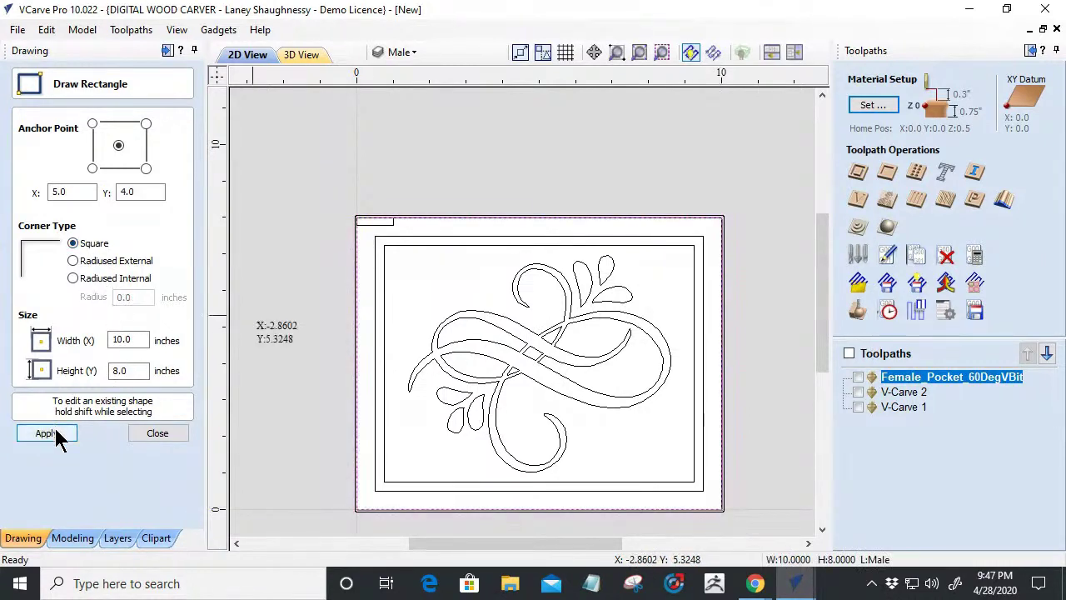
Step: Move the small 1 by 0.2 inch rectangle from the board's upper-left corner by a relative 1 inch in X
click(160, 434)
scroll(420, 233, up, 4)
scroll(421, 233, up, 5)
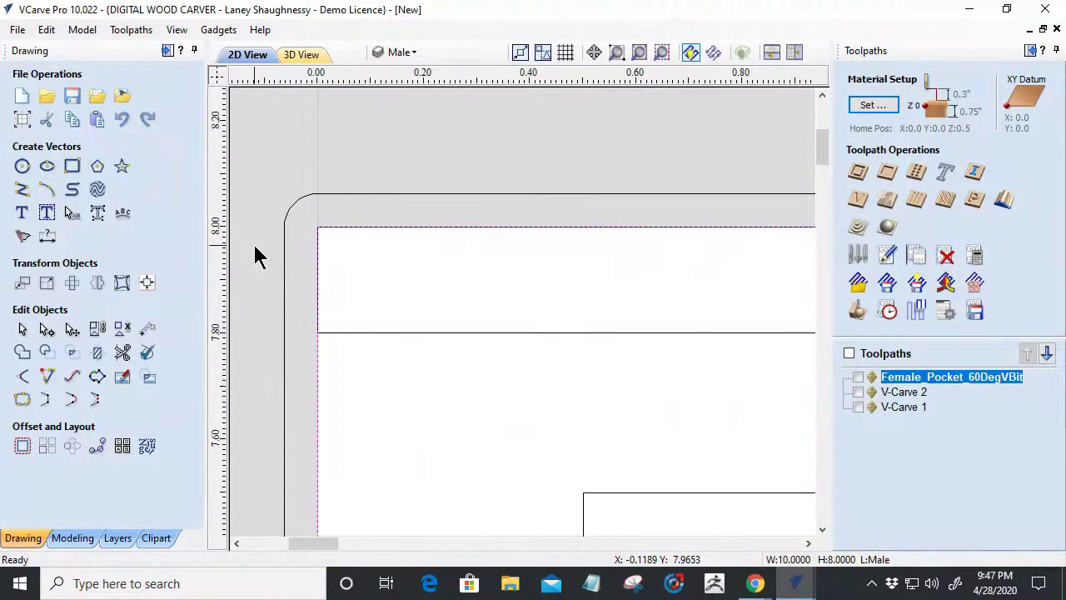
scroll(313, 315, down, 3)
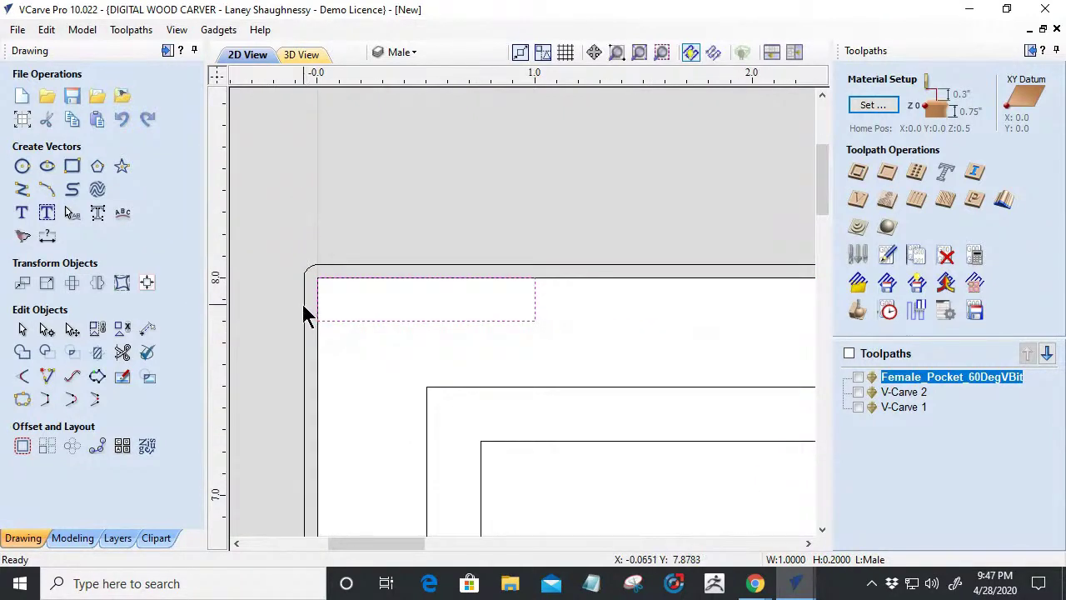
click(328, 305)
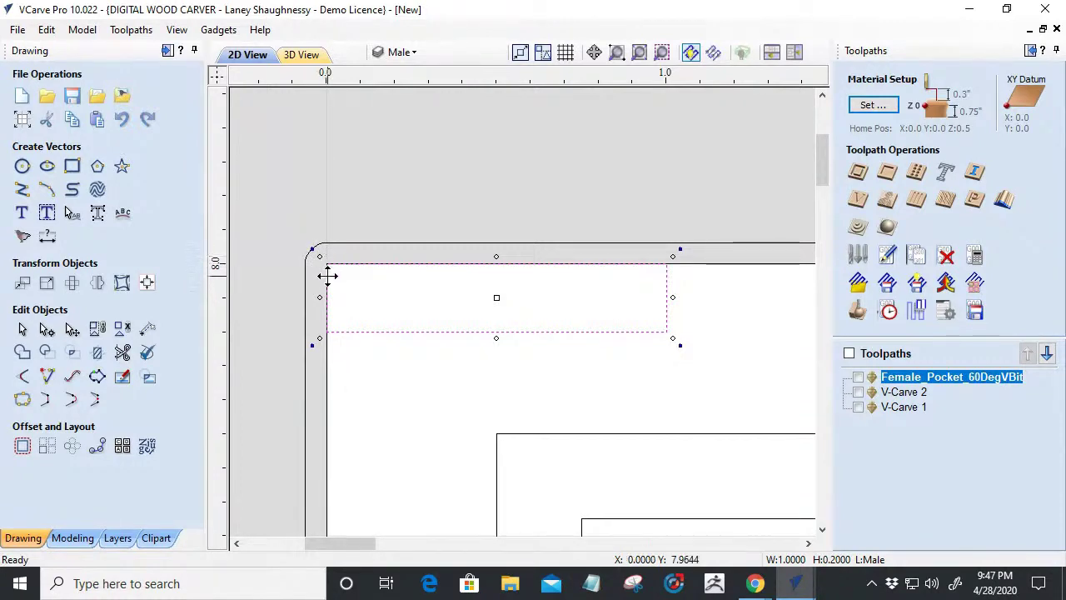
drag(350, 271, 326, 264)
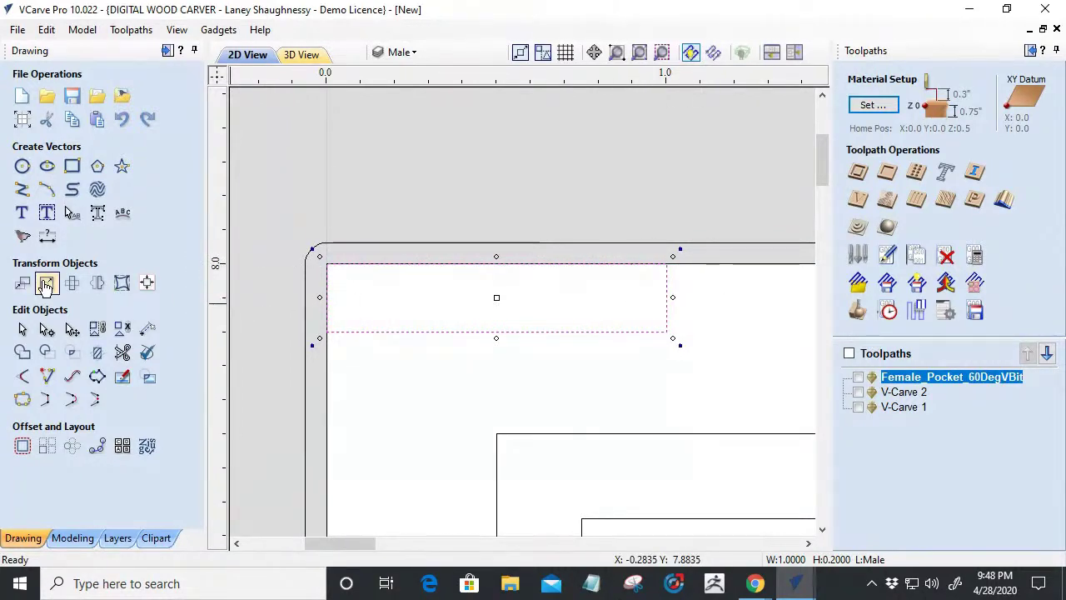
click(23, 284)
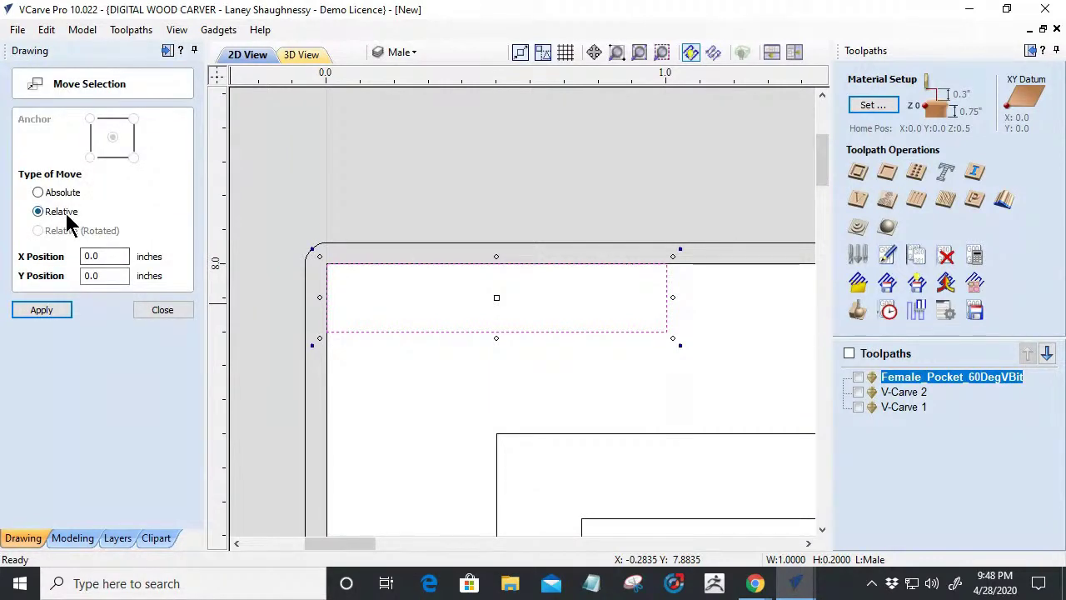
double_click(93, 256)
text(1)
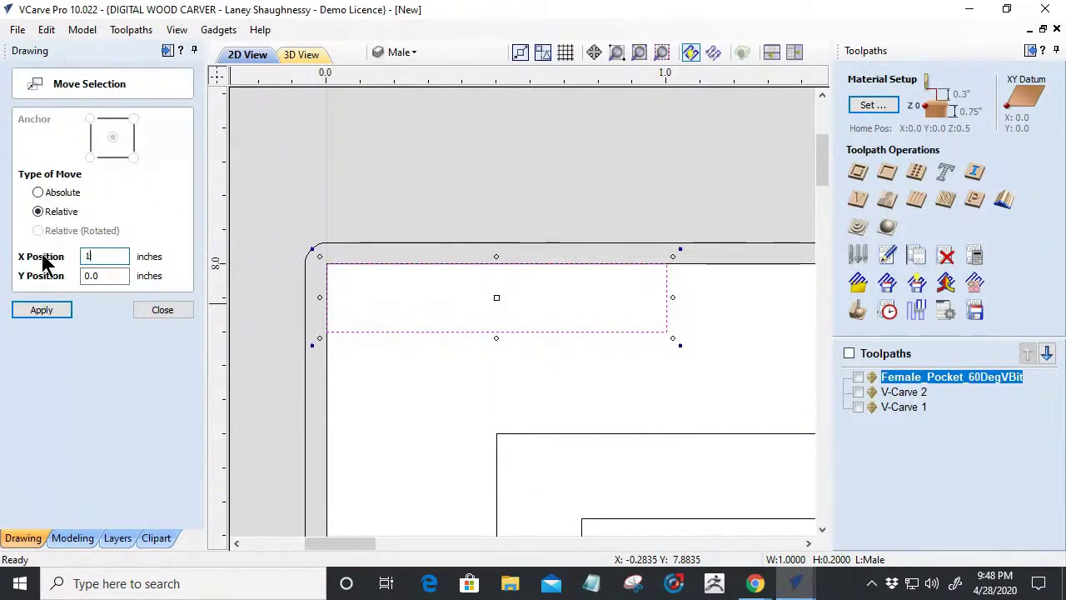
click(30, 311)
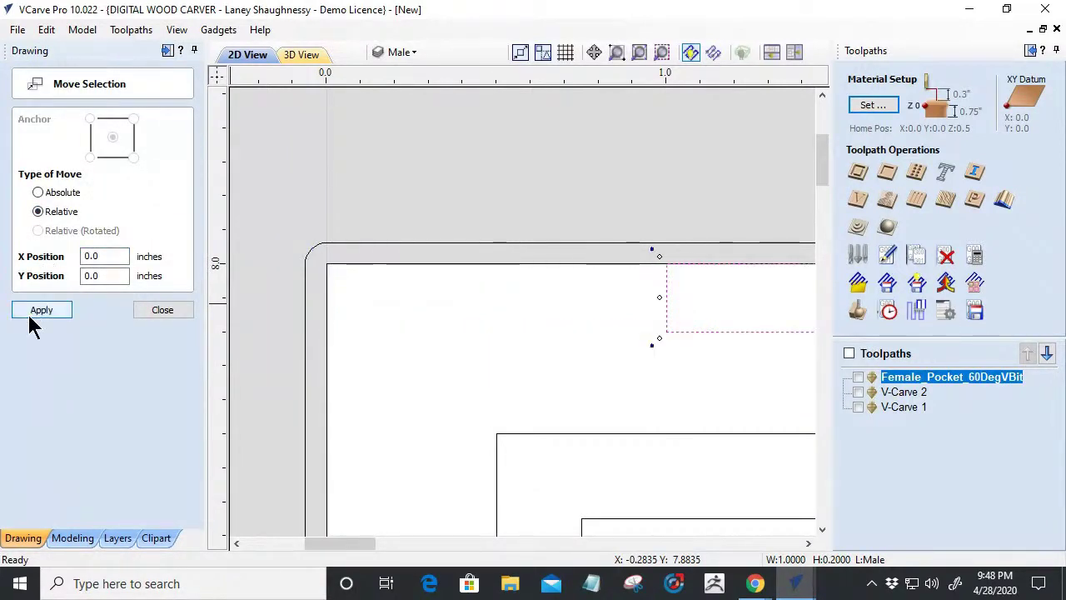
click(158, 310)
Step: Nudge the small rectangle upward until it straddles the board's upper edge
scroll(581, 317, down, 4)
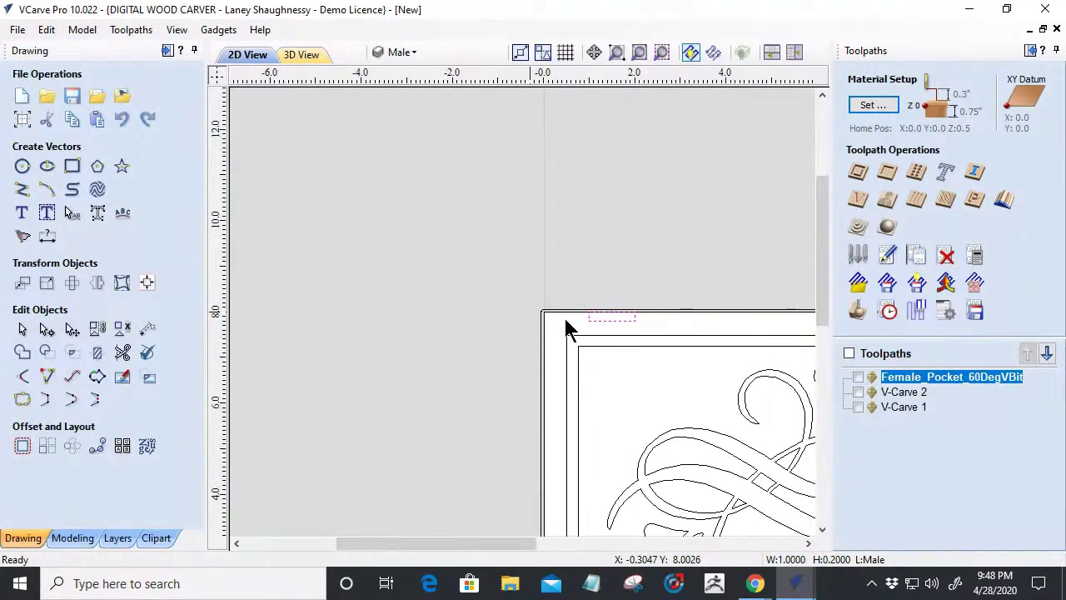
scroll(658, 324, up, 3)
scroll(473, 321, up, 3)
click(455, 297)
key(Up)
key(Up)
key(Up)
key(Up)
key(Up)
key(Up)
key(Up)
key(Up)
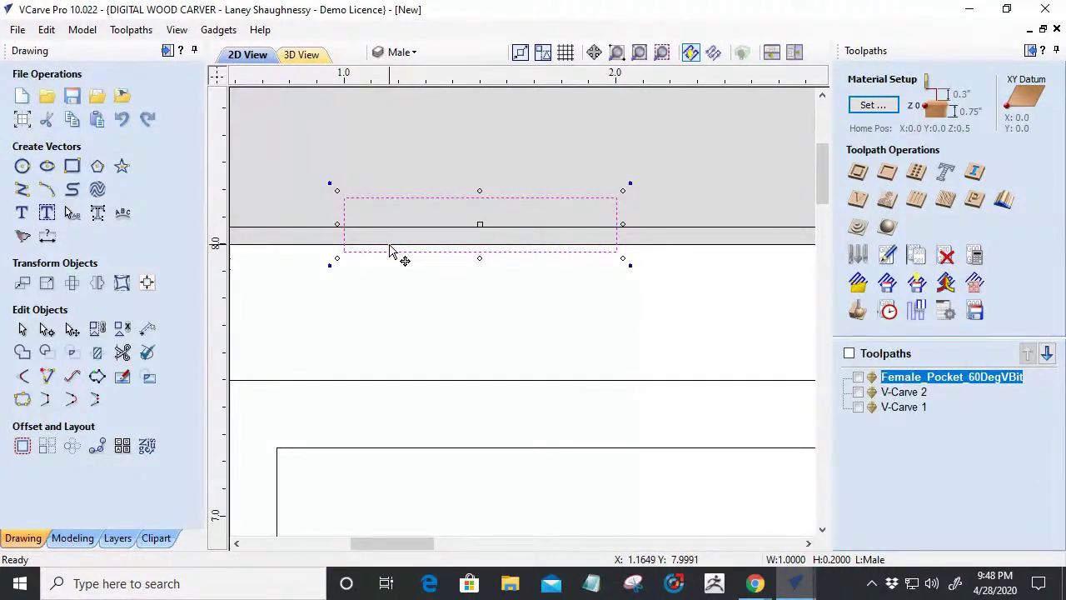
Step: Snap the small rectangle's lower edge onto the board's upper edge
scroll(425, 298, down, 3)
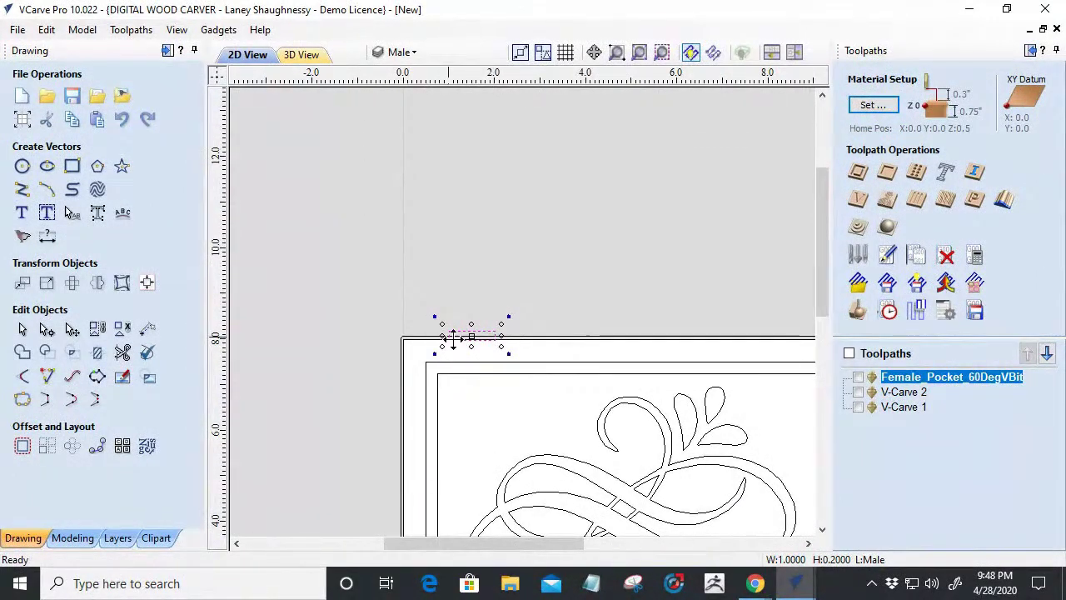
scroll(492, 341, up, 4)
scroll(490, 338, up, 3)
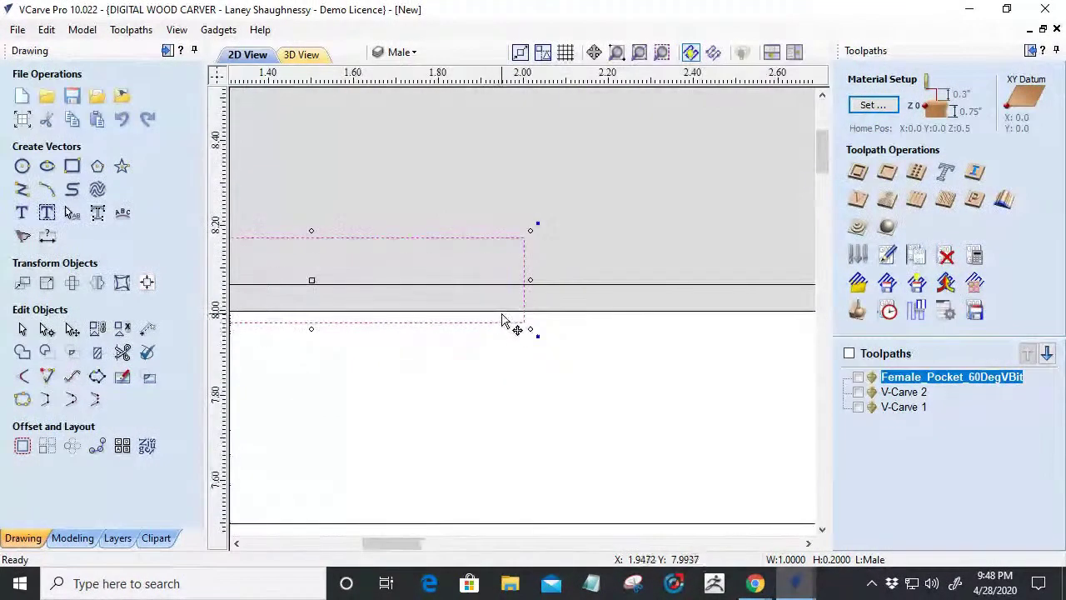
scroll(323, 313, down, 2)
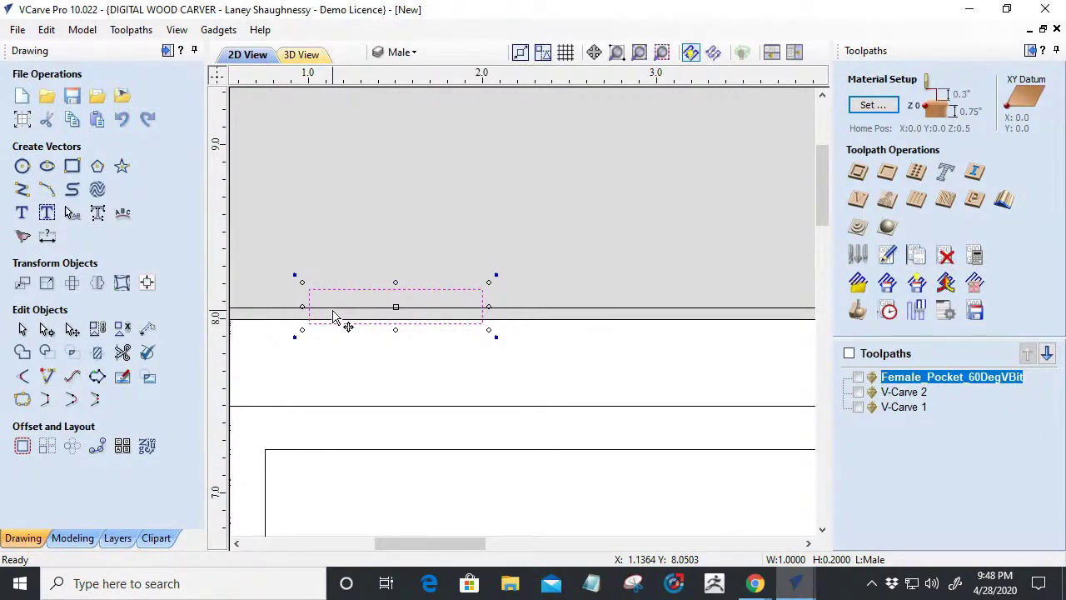
scroll(337, 317, down, 2)
scroll(358, 320, up, 2)
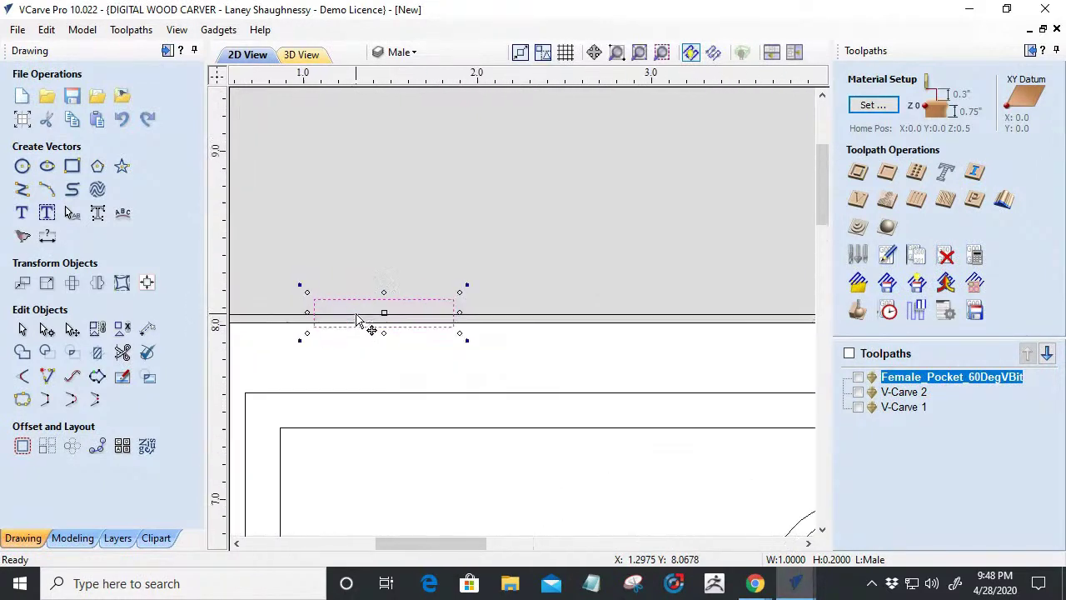
scroll(357, 319, up, 1)
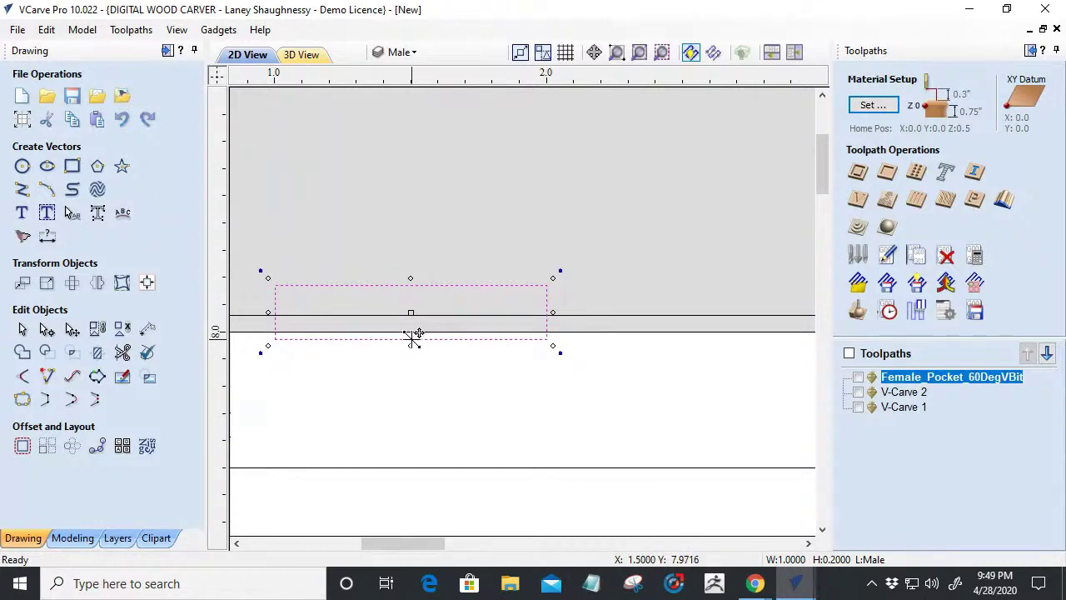
drag(413, 333, 412, 330)
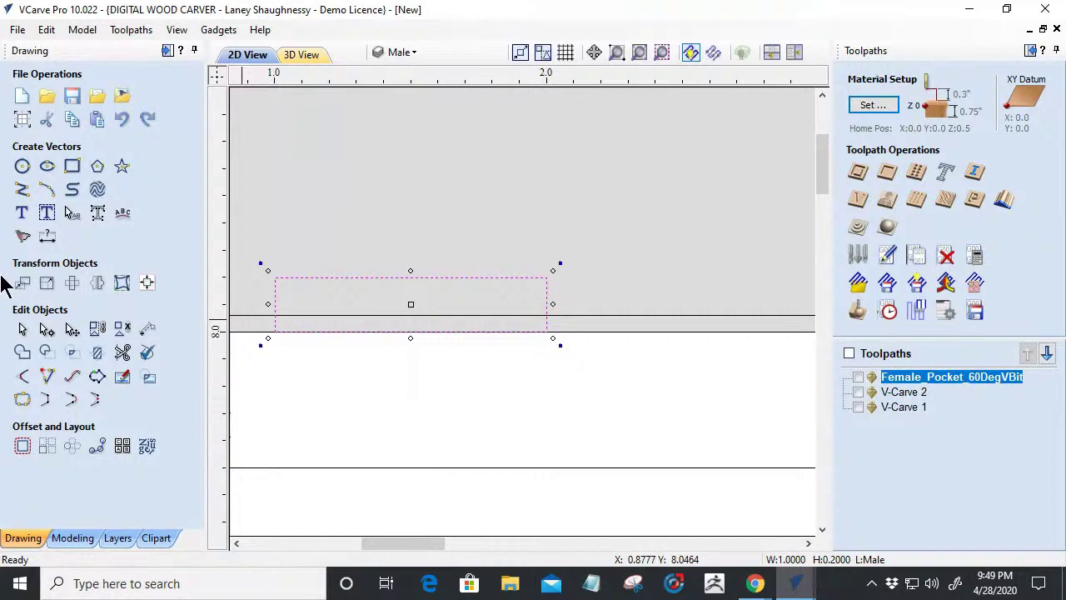
Step: Shift the small rectangle by a relative -0.0625 inch in Y so it overlaps the board's upper edge
click(22, 284)
click(98, 277)
drag(99, 277, 84, 277)
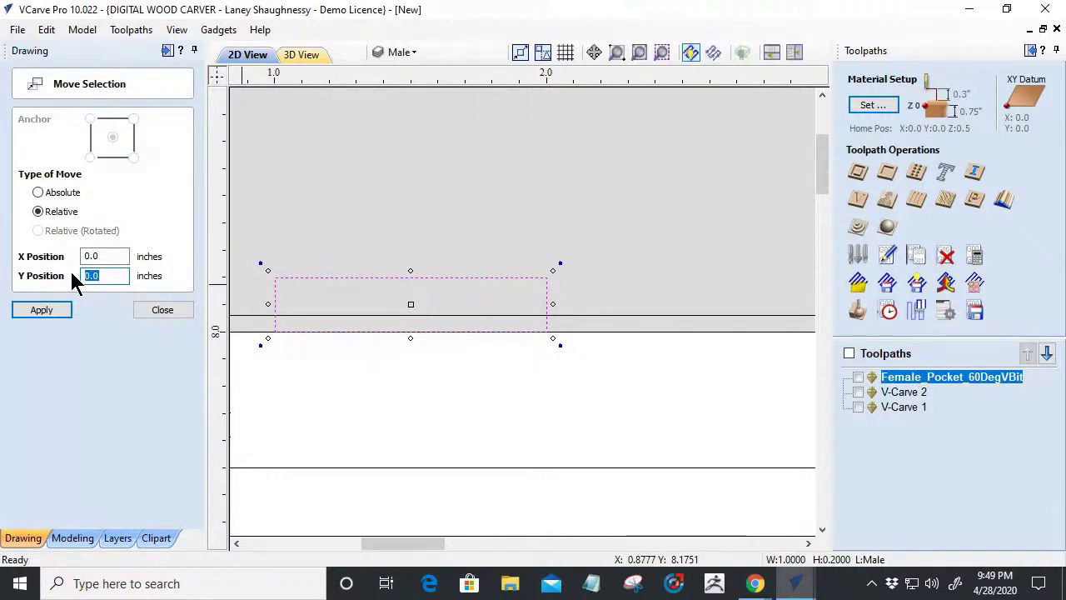
text(-.0625)
click(53, 309)
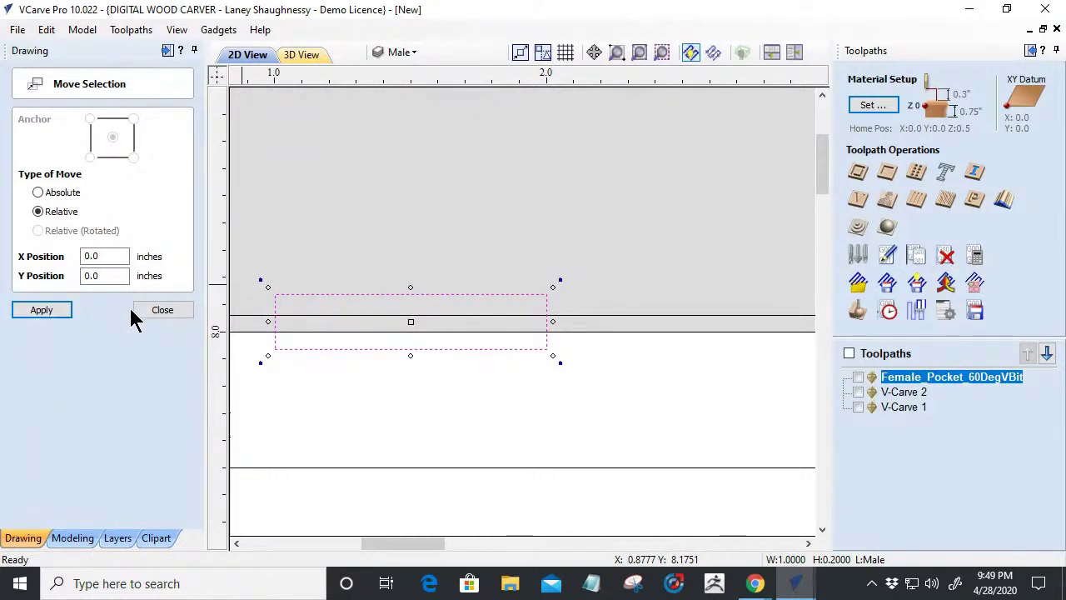
click(160, 314)
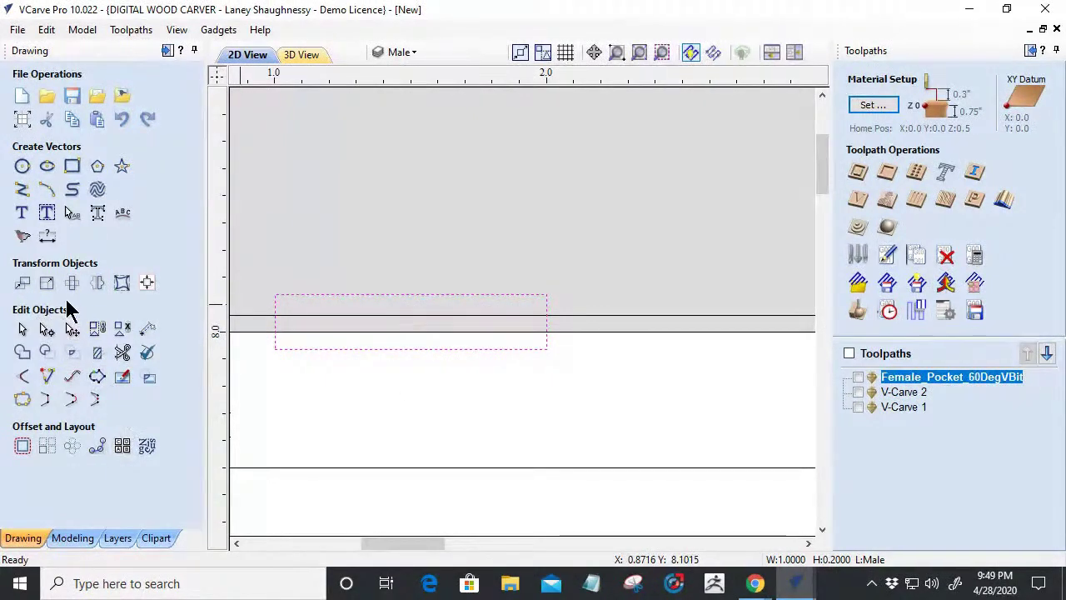
Step: Create a horizontally mirrored copy of the small rectangle about the job center
click(97, 282)
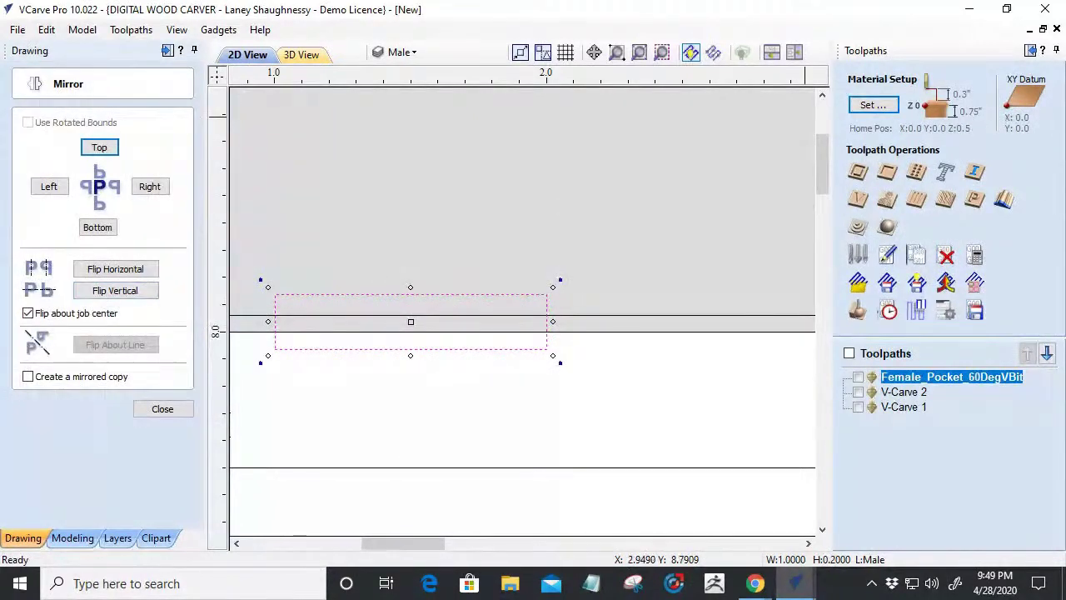
click(32, 377)
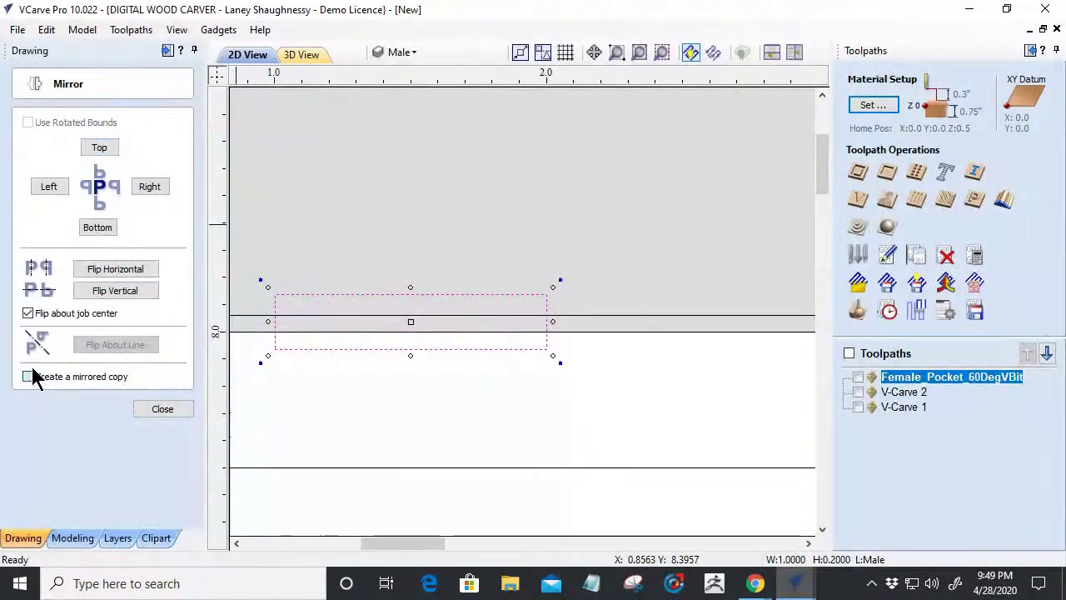
click(108, 270)
scroll(542, 276, down, 5)
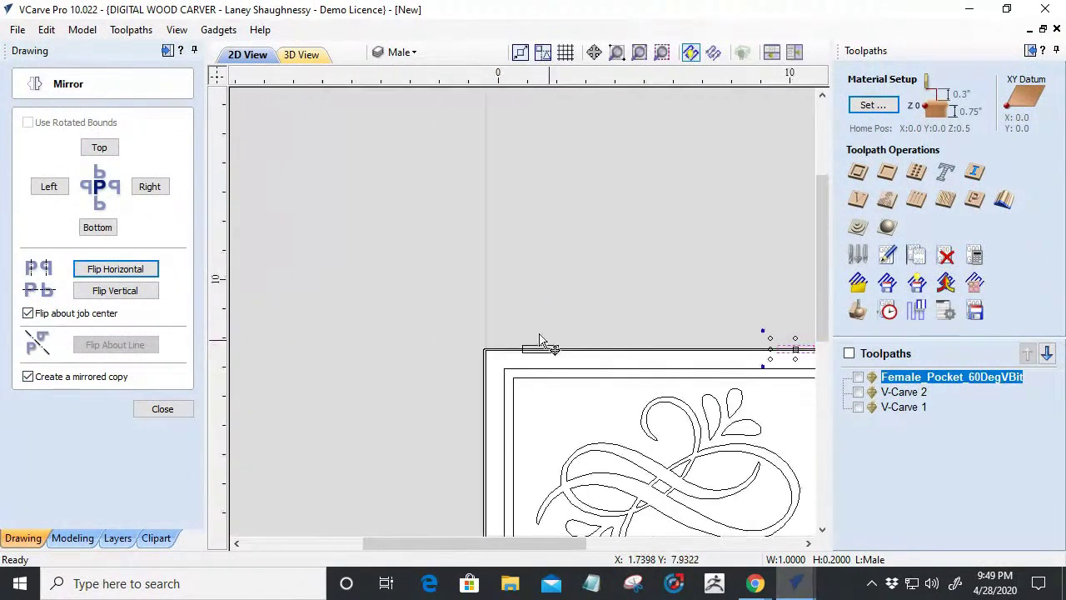
click(488, 171)
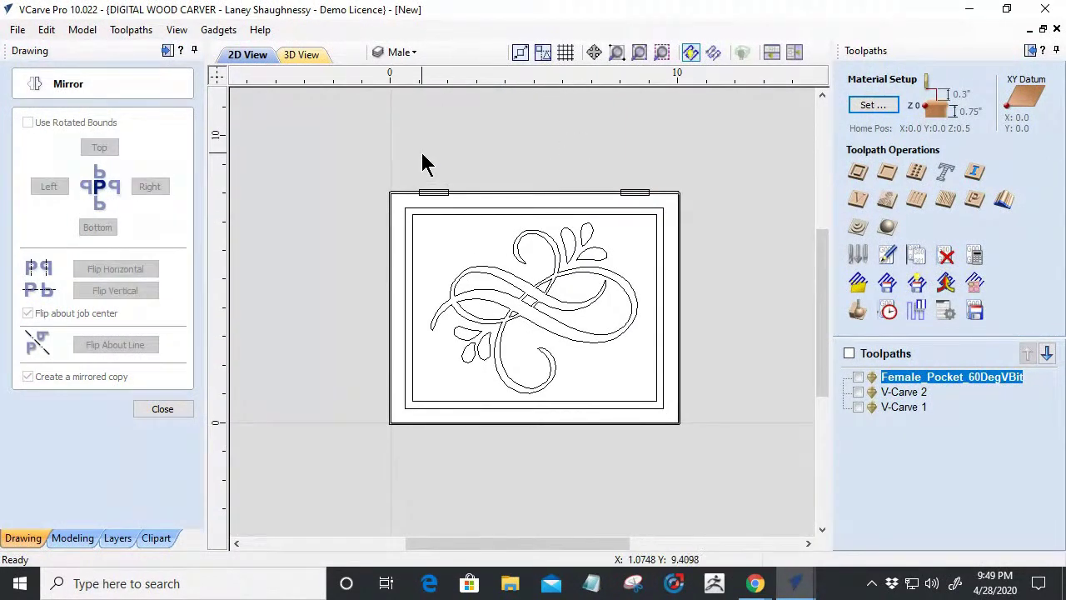
Step: Calculate a pocket toolpath for both small edge rectangles with a 0.375 inch cut depth and the 0.125 inch end mill
scroll(425, 202, up, 2)
click(441, 207)
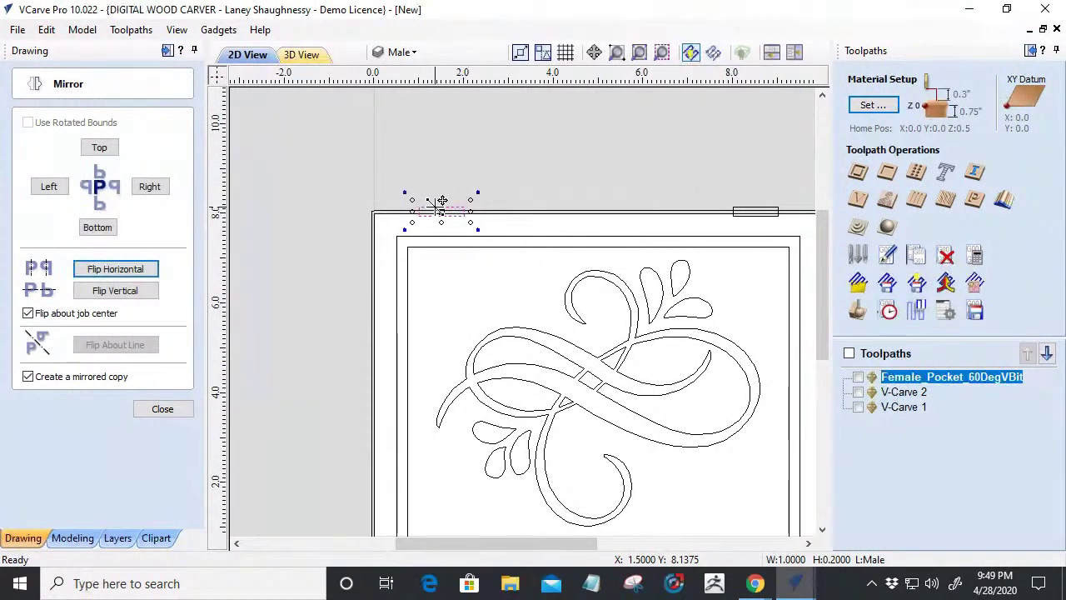
shift+click(760, 211)
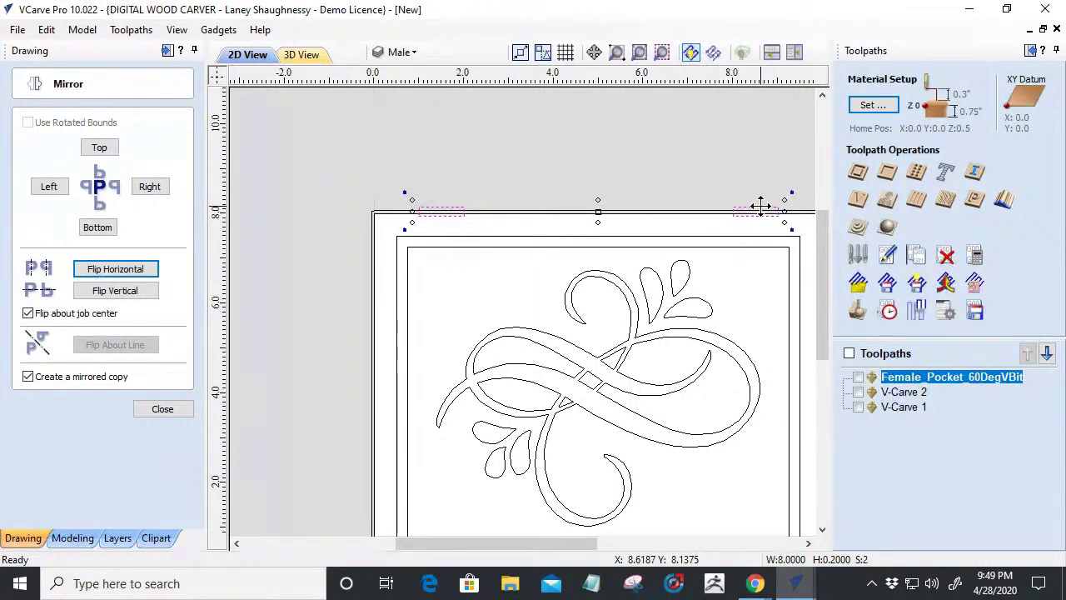
click(888, 174)
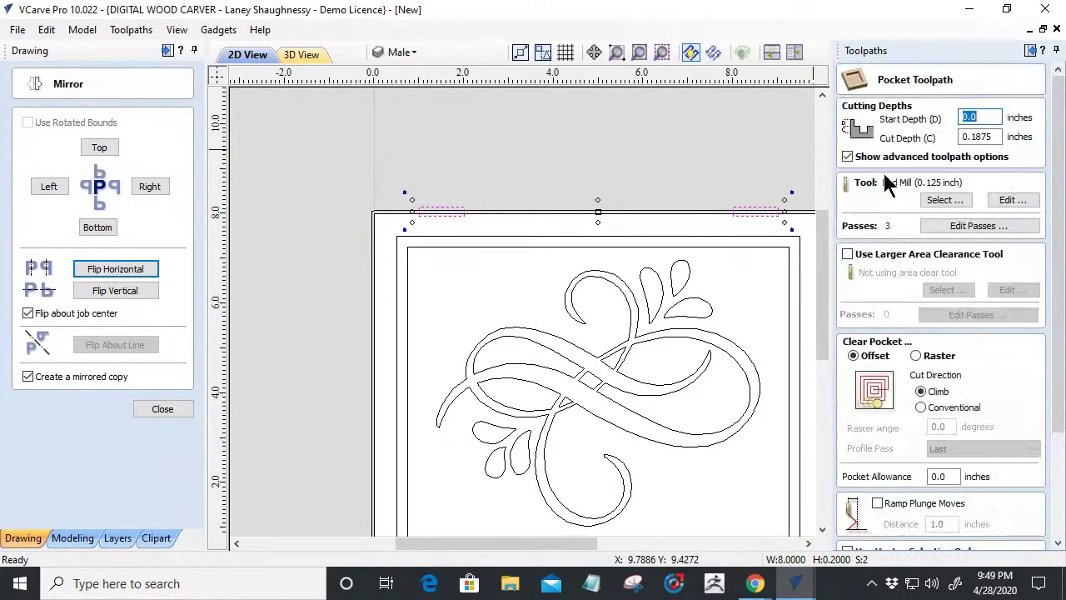
double_click(991, 137)
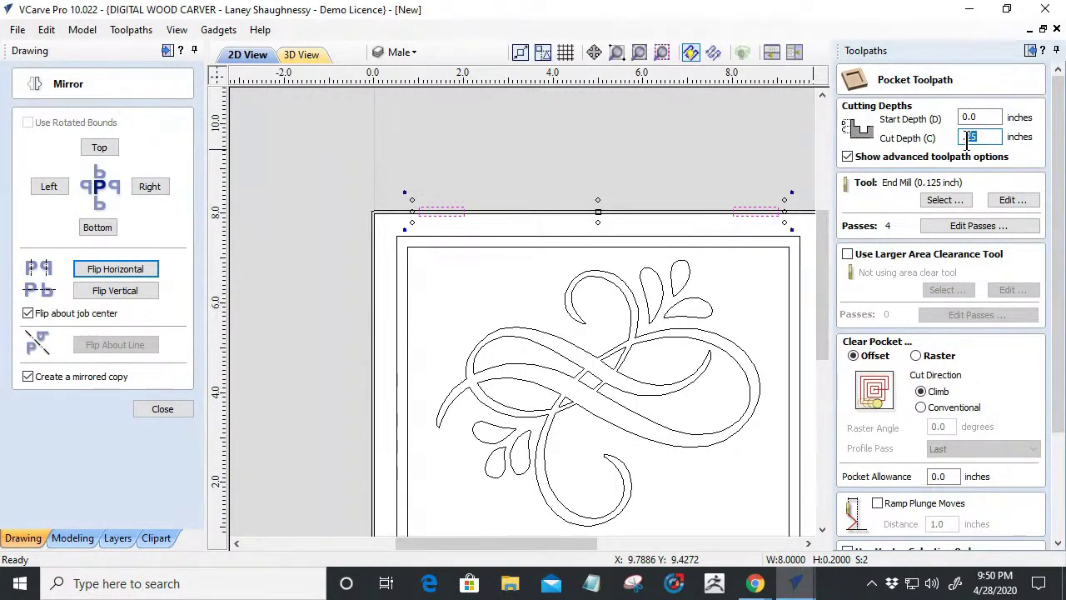
text(.375)
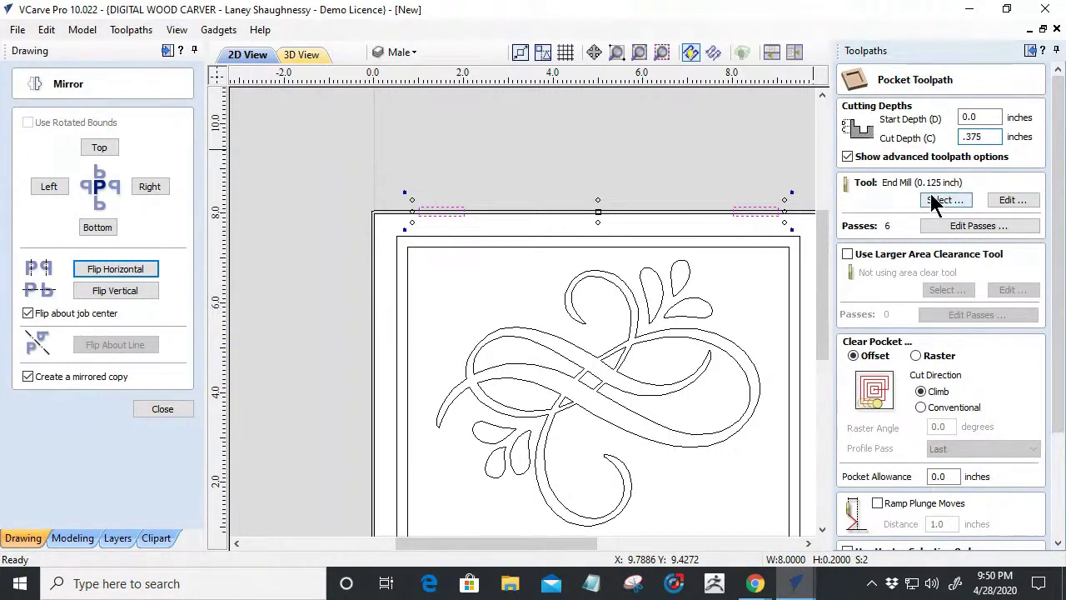
click(1058, 310)
drag(1058, 311, 1061, 440)
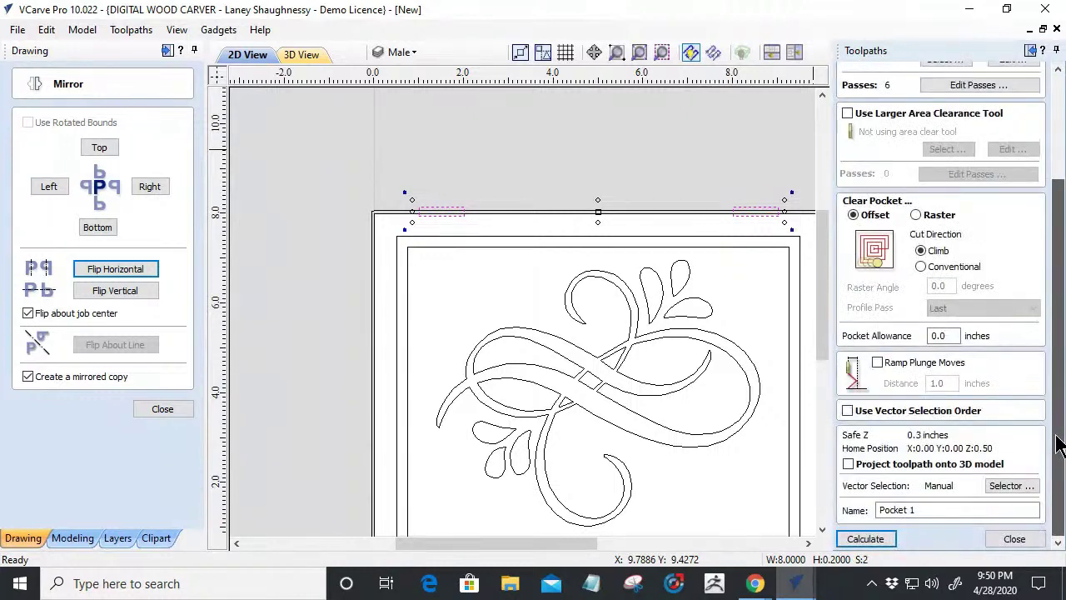
click(858, 540)
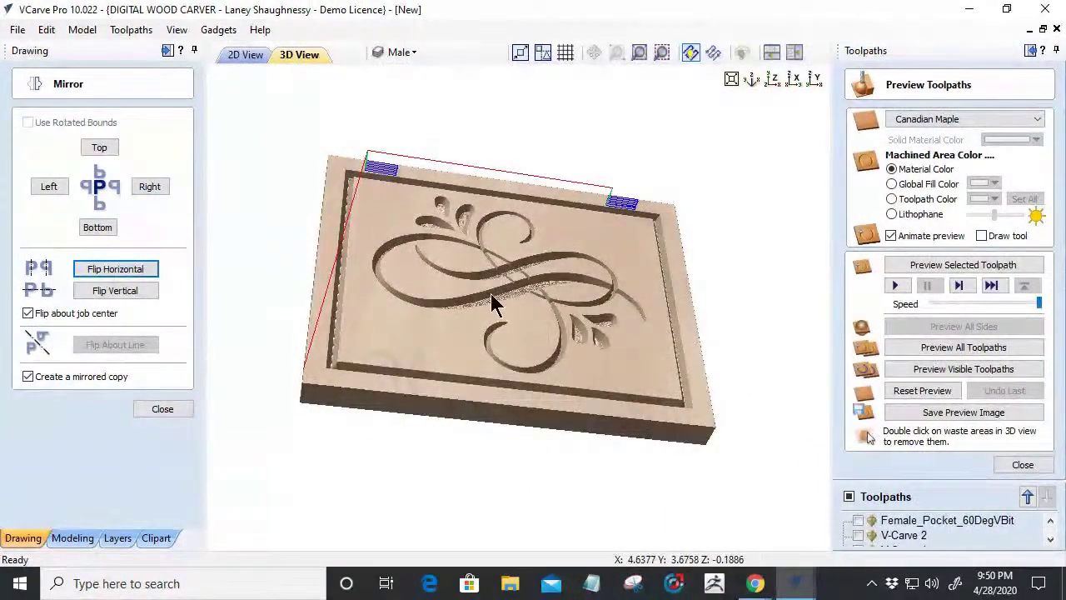
Step: Preview the pocket toolpath on the 3D board and examine the two notches cut into its edge
drag(505, 364, 578, 290)
drag(605, 341, 375, 271)
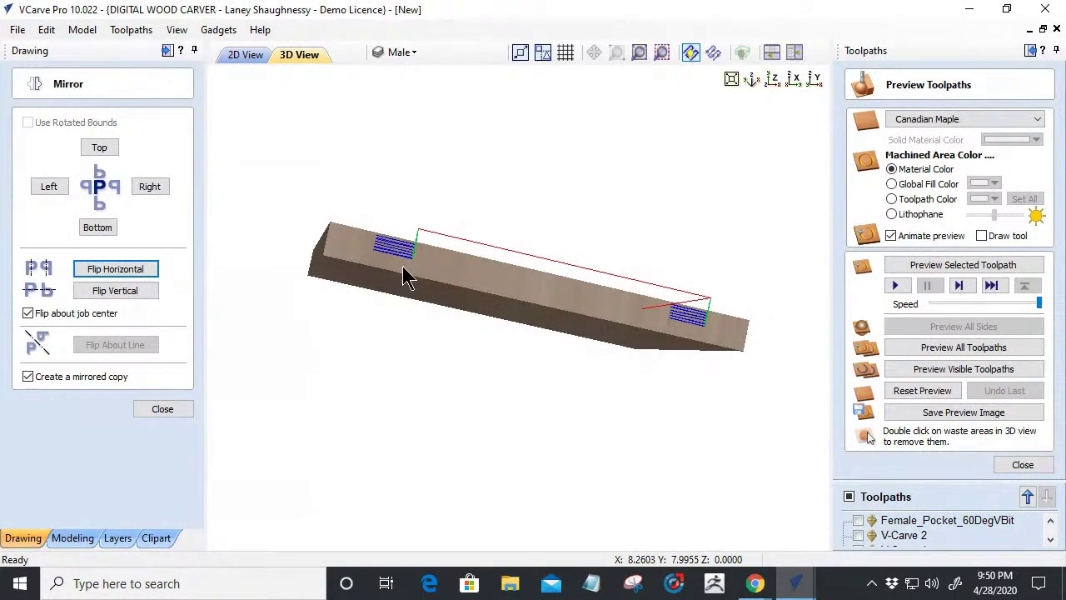
drag(400, 253, 433, 286)
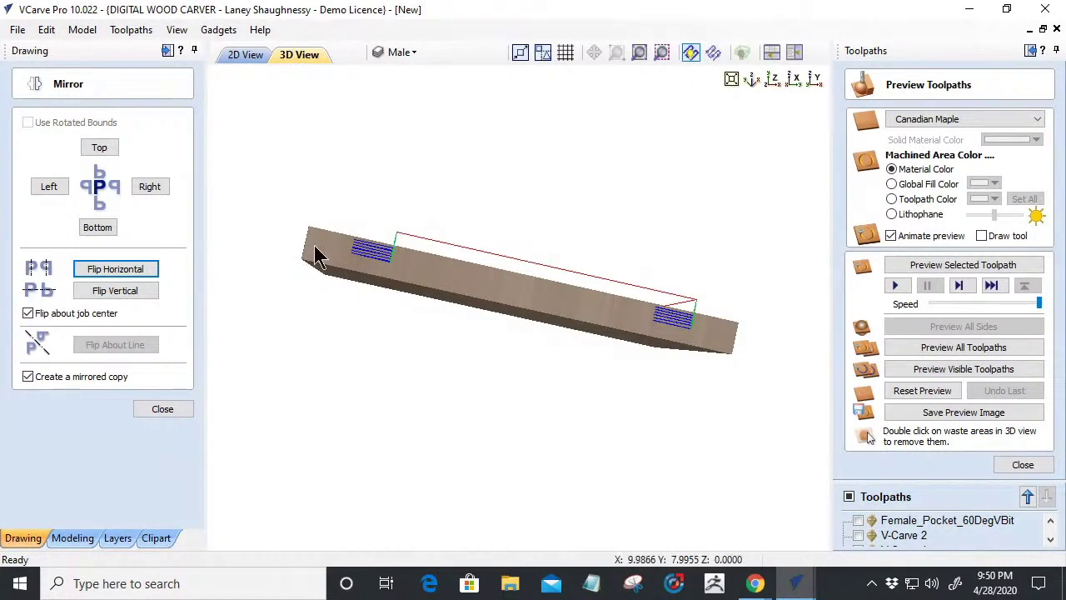
drag(636, 316, 491, 444)
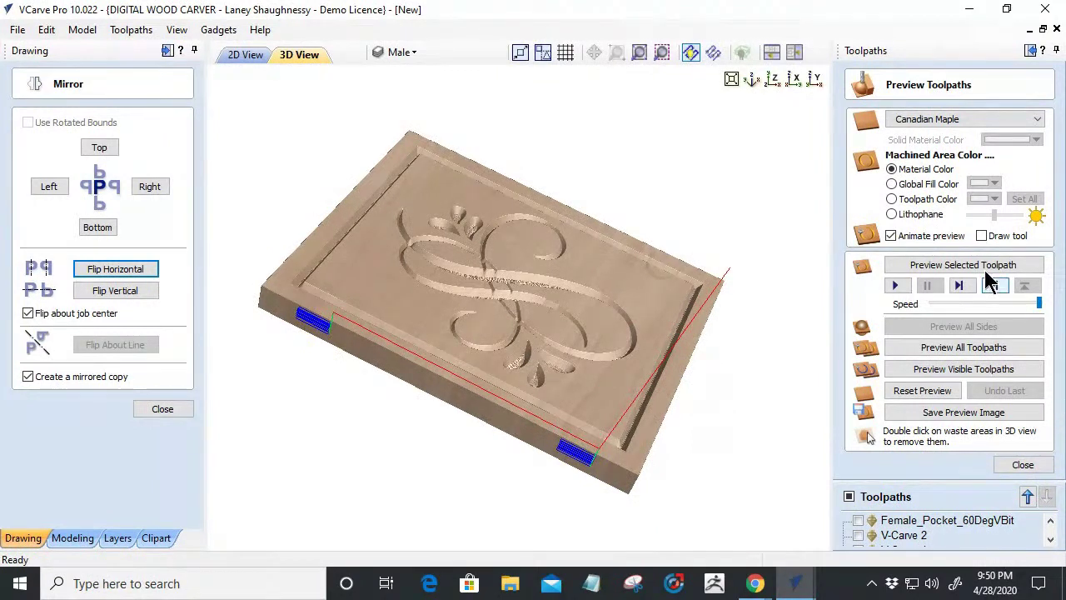
click(948, 268)
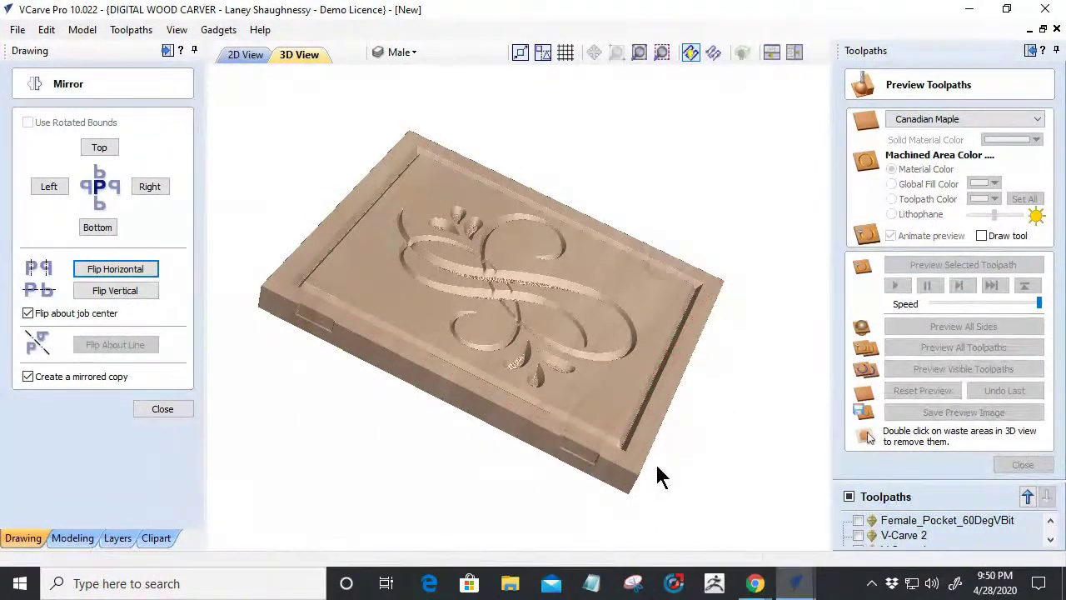
drag(466, 406, 465, 388)
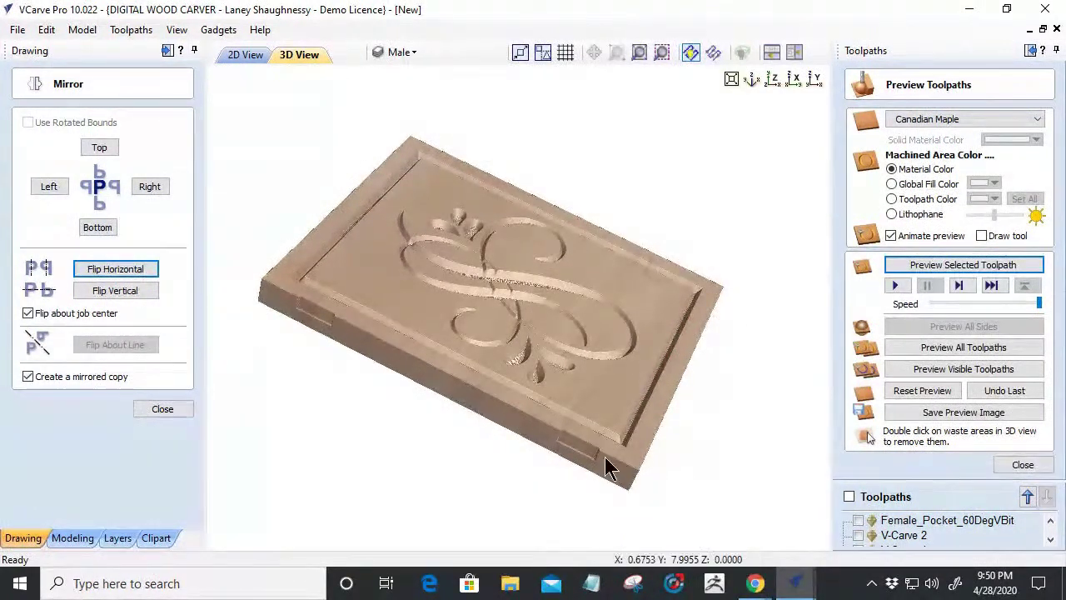
scroll(606, 469, up, 6)
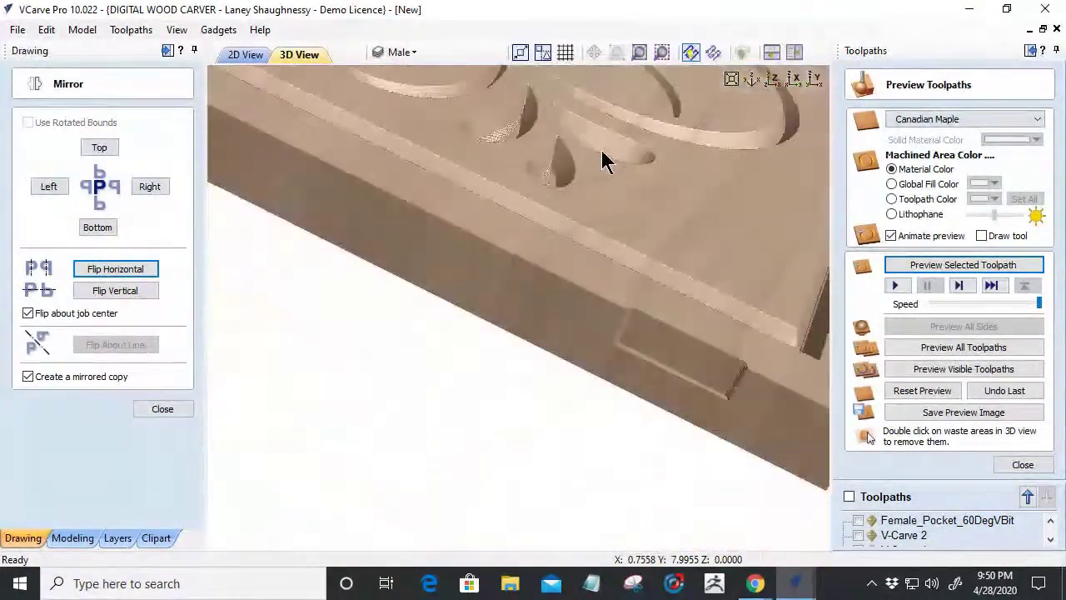
Step: Inspect both edge notches up close in the 3D preview, comparing their position and depth along the board's side
drag(521, 255, 533, 262)
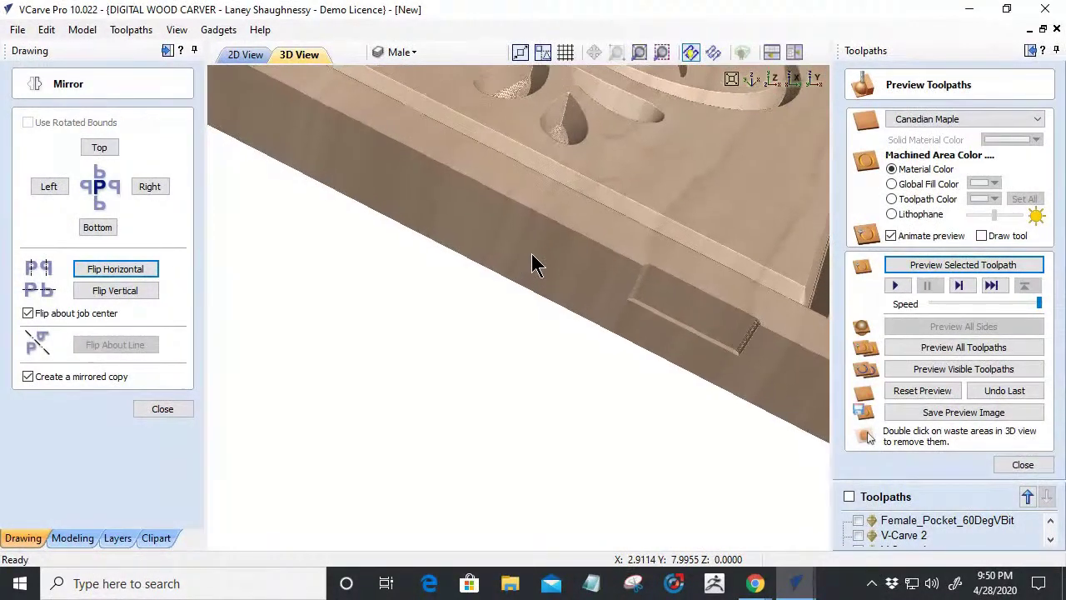
scroll(609, 302, down, 3)
drag(436, 262, 619, 278)
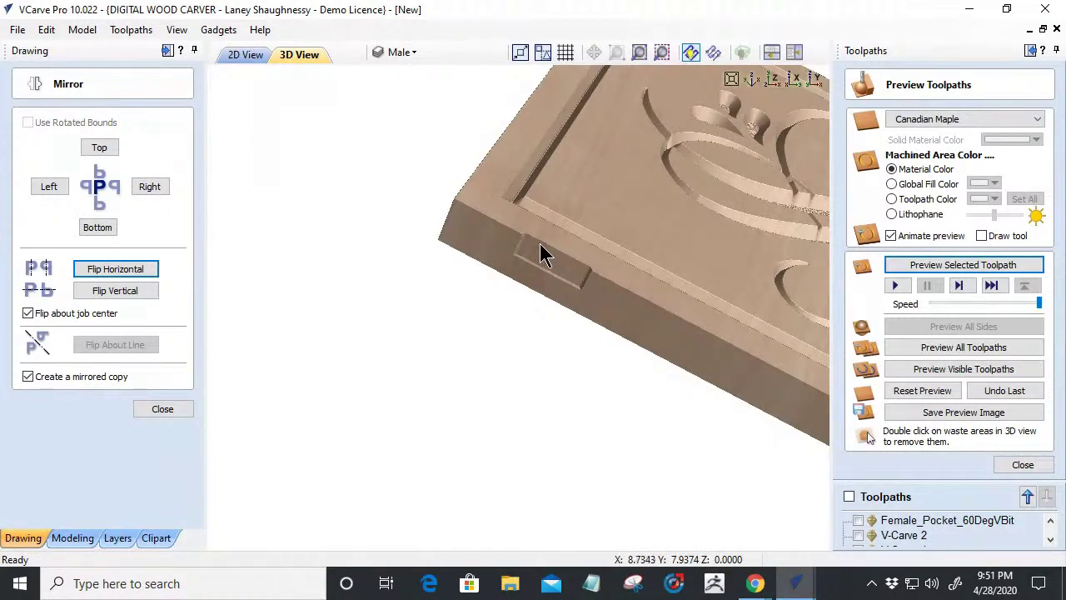
drag(440, 250, 326, 216)
scroll(492, 266, down, 3)
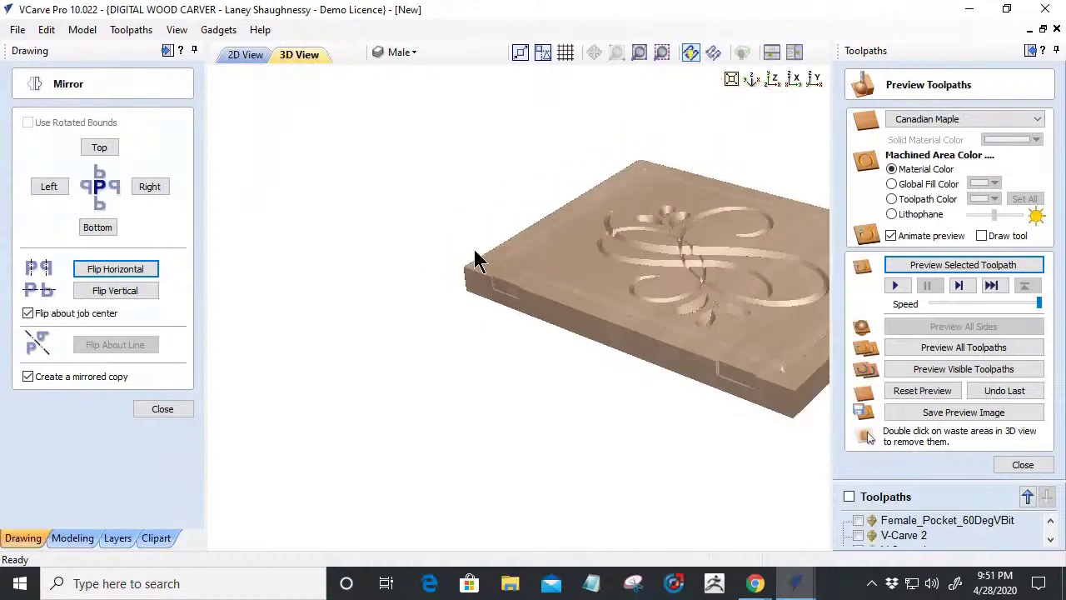
scroll(762, 405, down, 1)
scroll(762, 400, up, 4)
scroll(765, 403, up, 3)
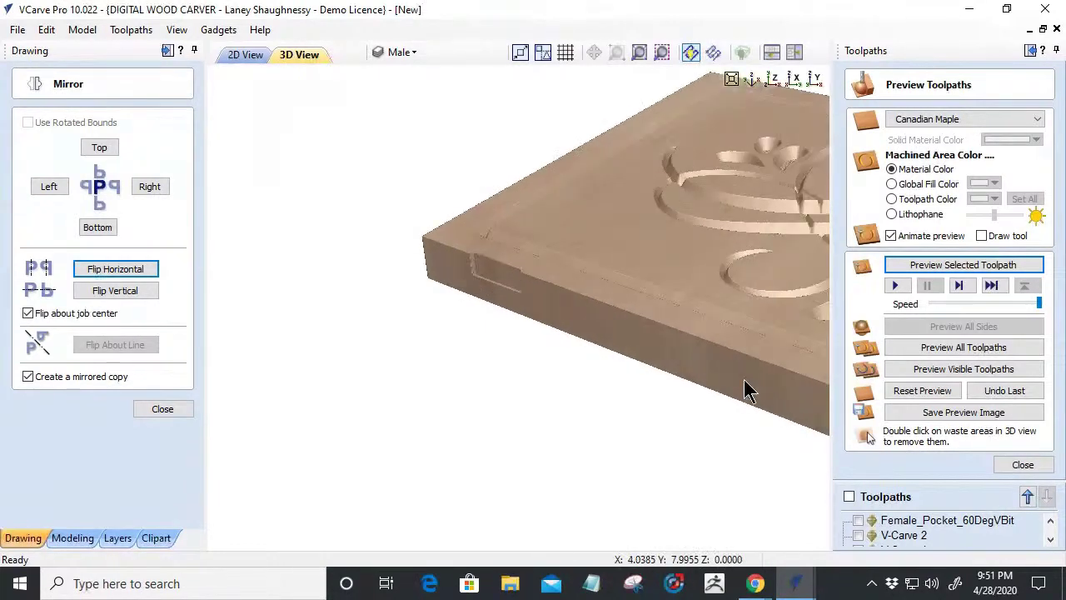
scroll(547, 326, up, 2)
drag(594, 353, 630, 397)
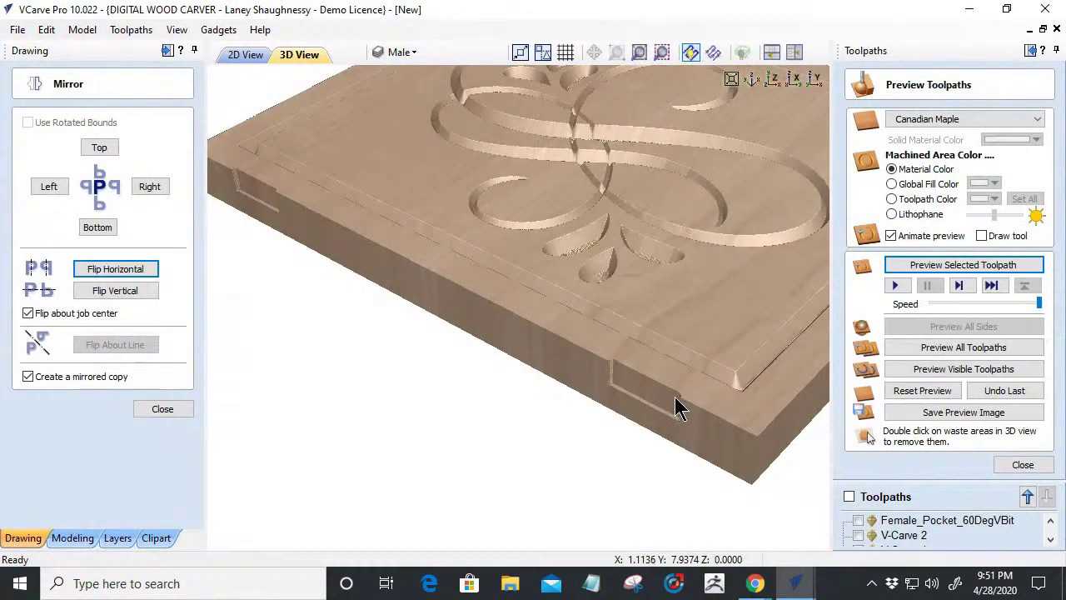
drag(673, 428, 588, 431)
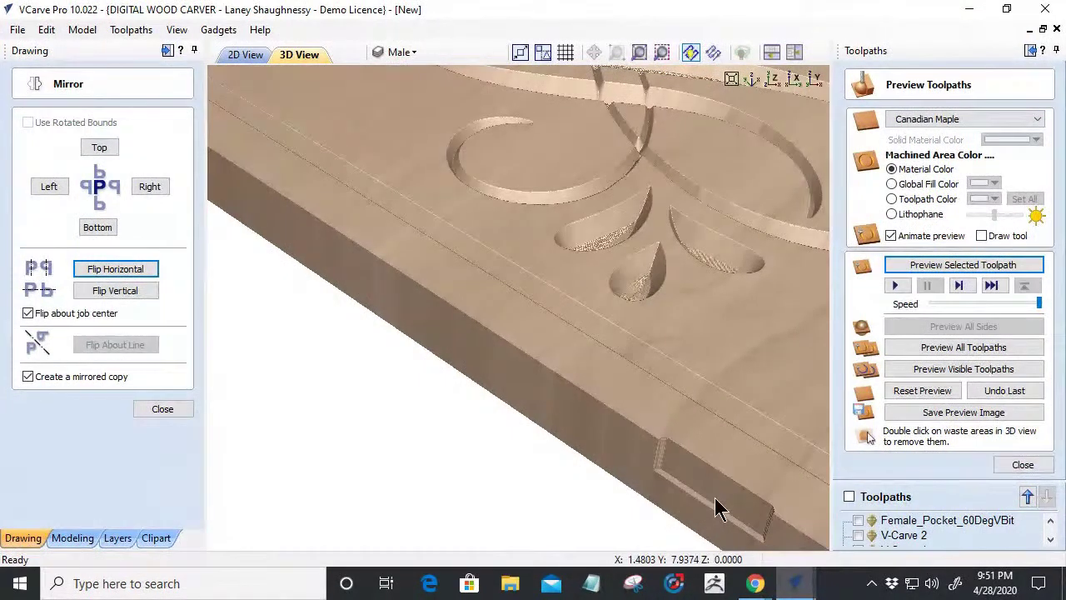
Step: Examine in the 2D layout how the two small rectangles overlap the board's upper edge
click(243, 55)
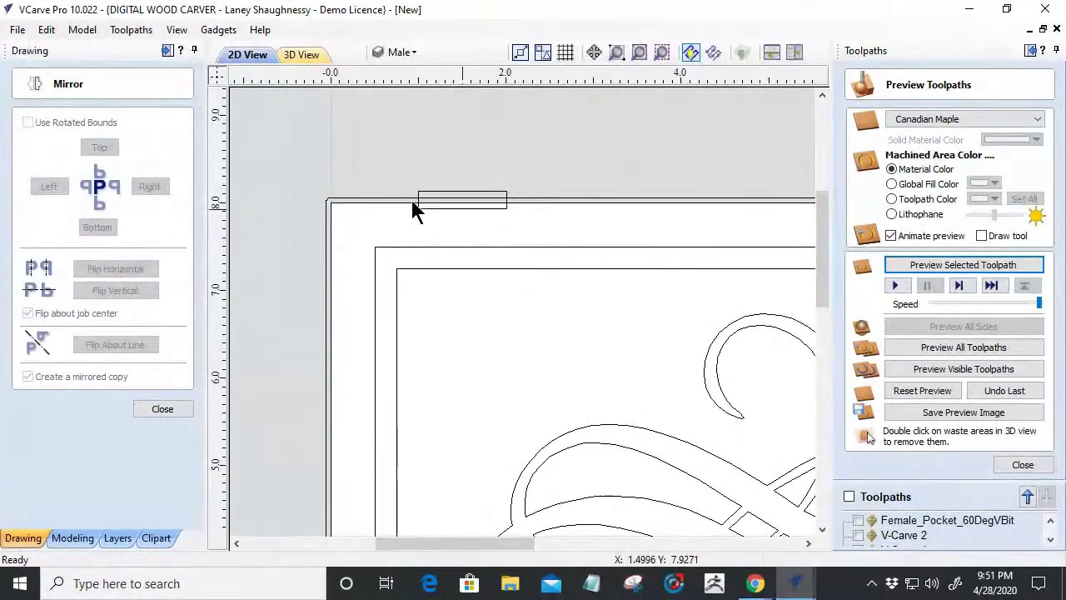
scroll(467, 220, down, 2)
scroll(596, 204, up, 3)
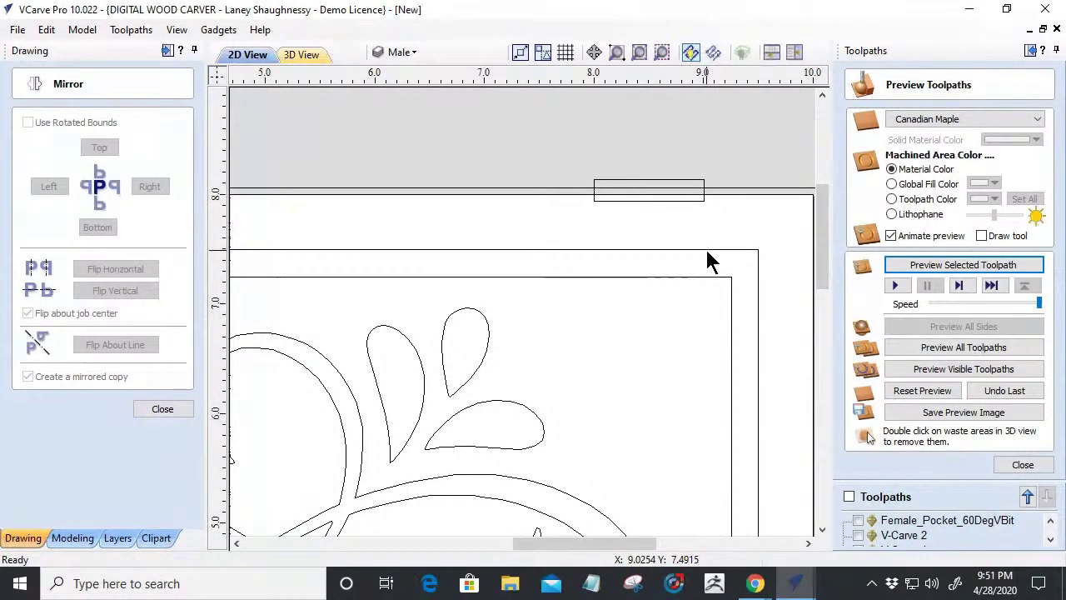
scroll(613, 217, down, 1)
scroll(613, 212, down, 2)
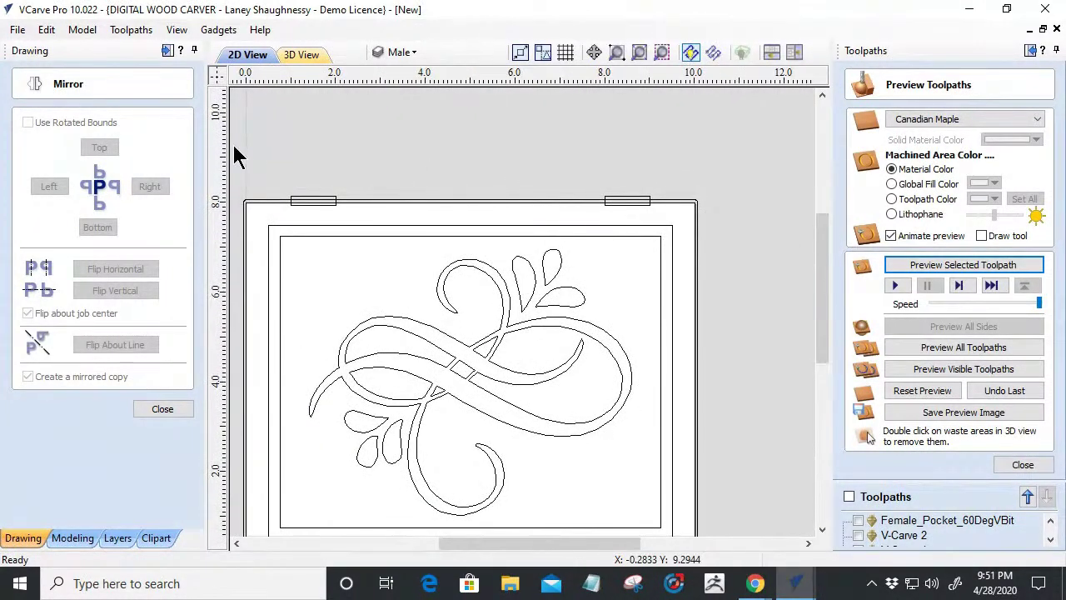
scroll(234, 150, up, 2)
scroll(242, 164, up, 1)
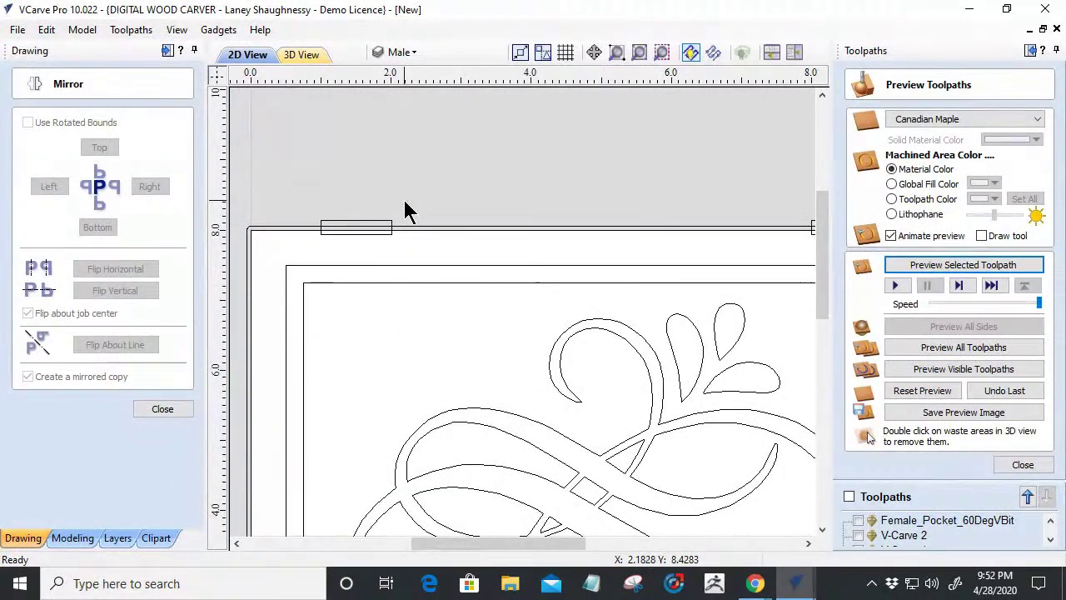
key(ctrl+a)
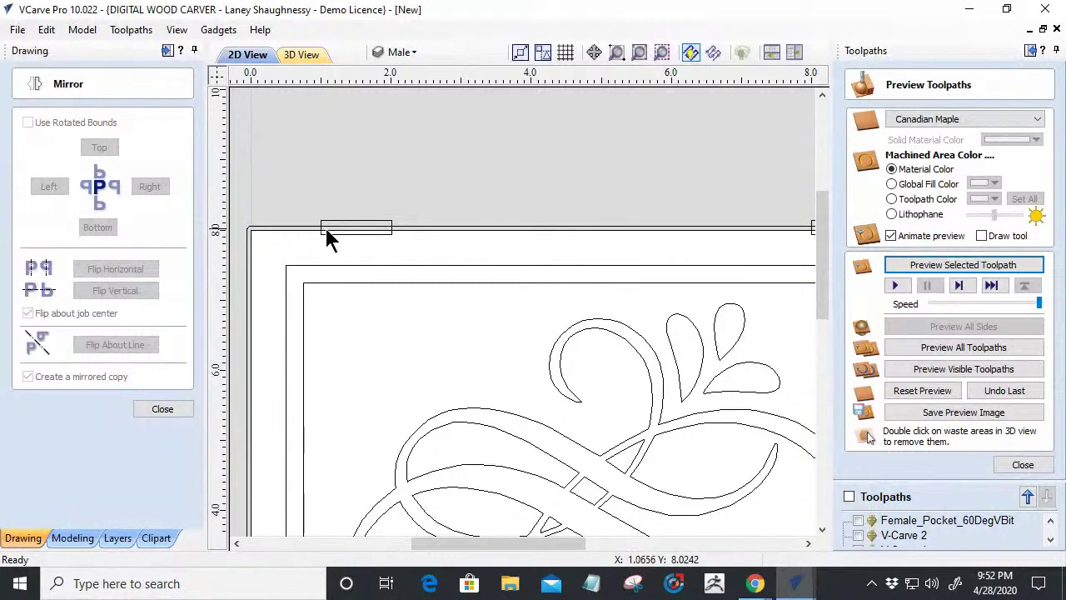
Step: Return to the 3D preview, close the Mirror tool and review the whole board with its notched edge
click(294, 54)
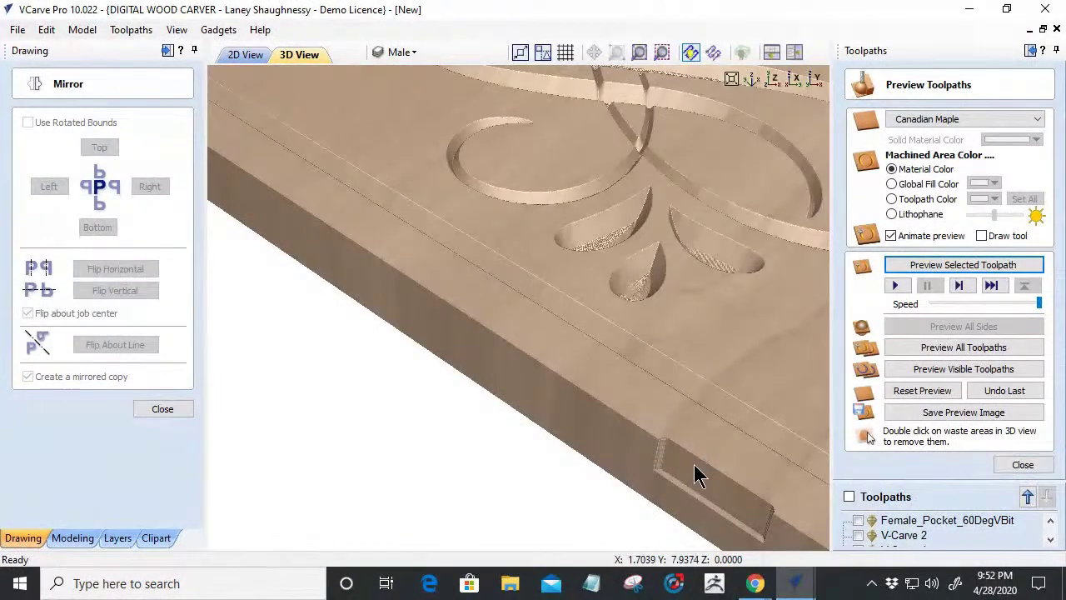
drag(588, 434, 602, 530)
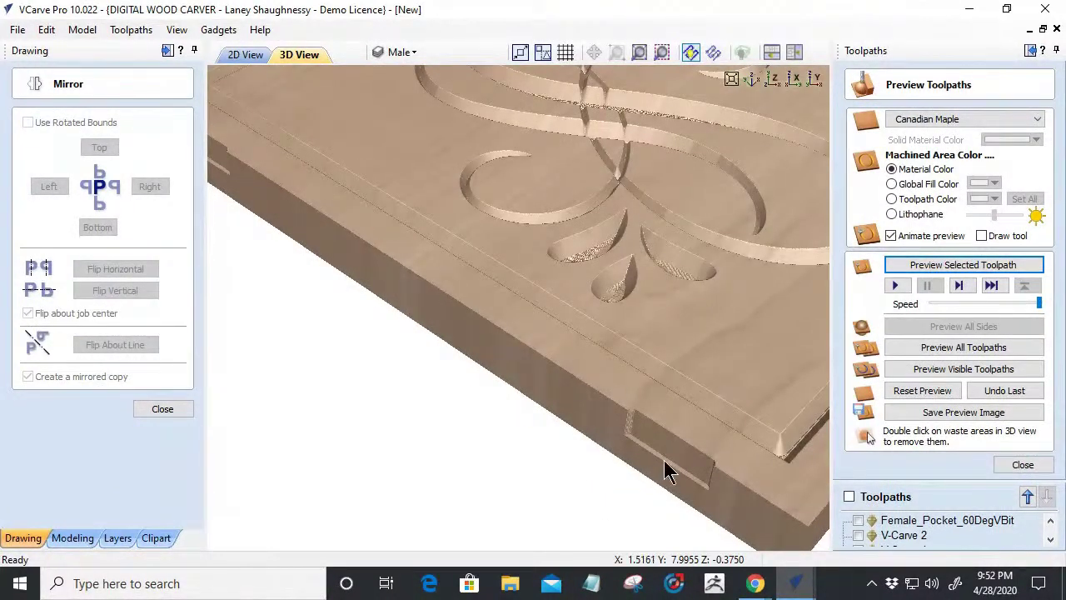
scroll(504, 386, down, 5)
drag(590, 392, 567, 393)
click(190, 410)
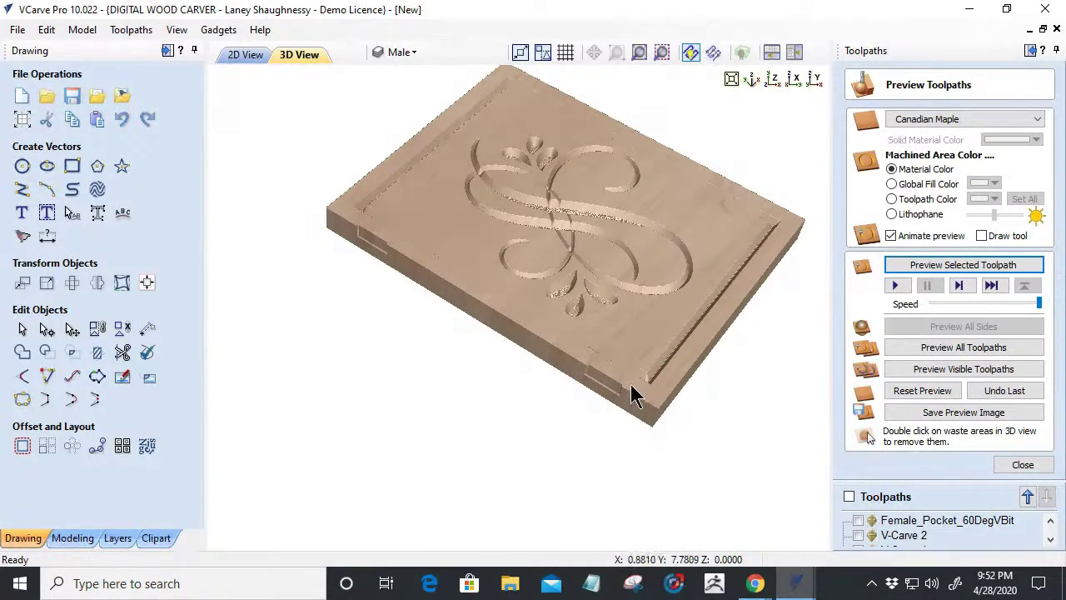
drag(558, 343, 626, 286)
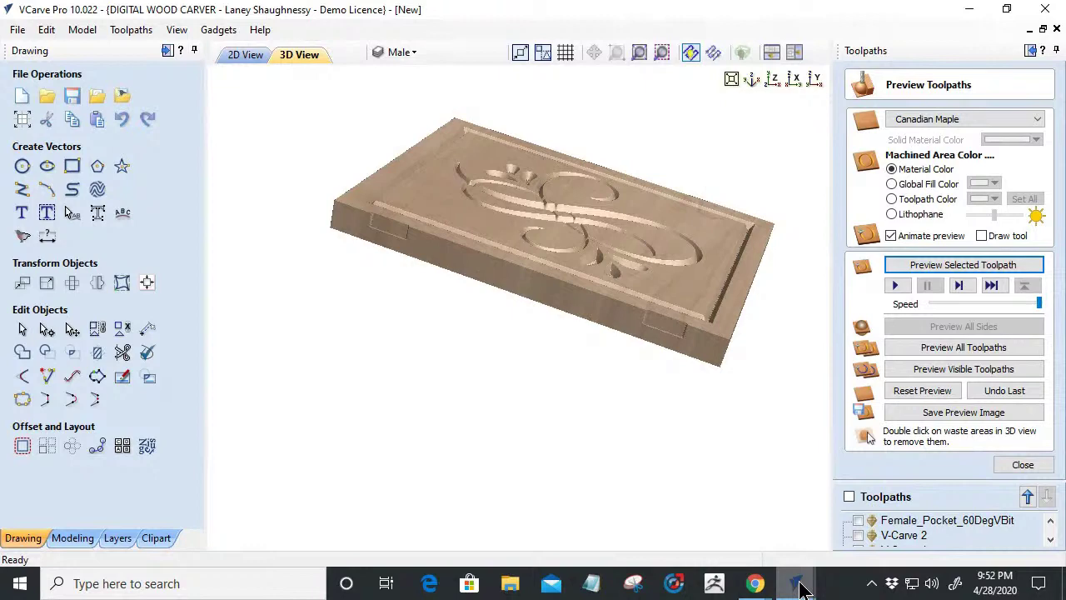
Step: Switch to the other open VCarve Pro window containing the material and female cut diagrams
mouse_move(798, 583)
mouse_move(848, 530)
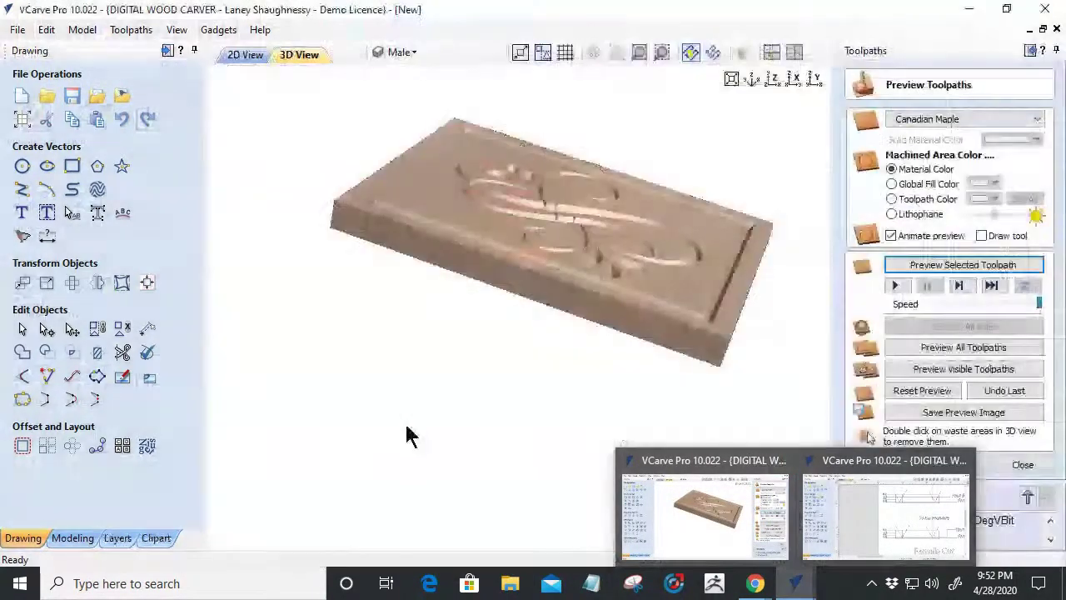